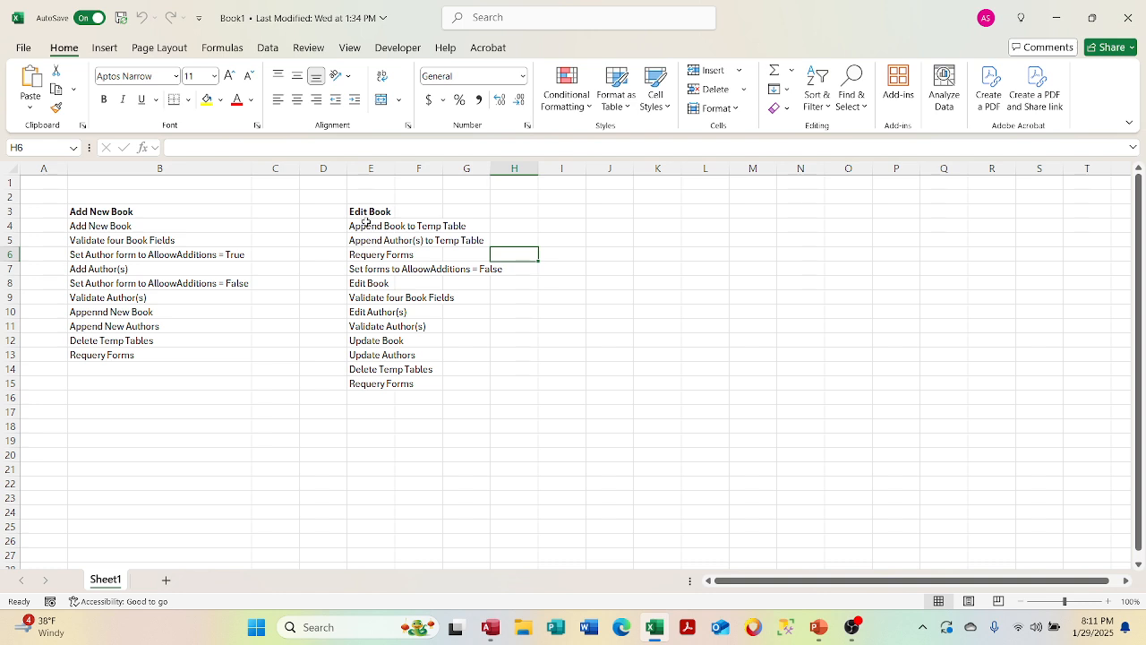
# - Shift the Edit Book list down one row to start at E5, and copy "Delete Temp Tables" into E4
pyautogui.moveTo(363, 225); pyautogui.dragTo(367, 384)
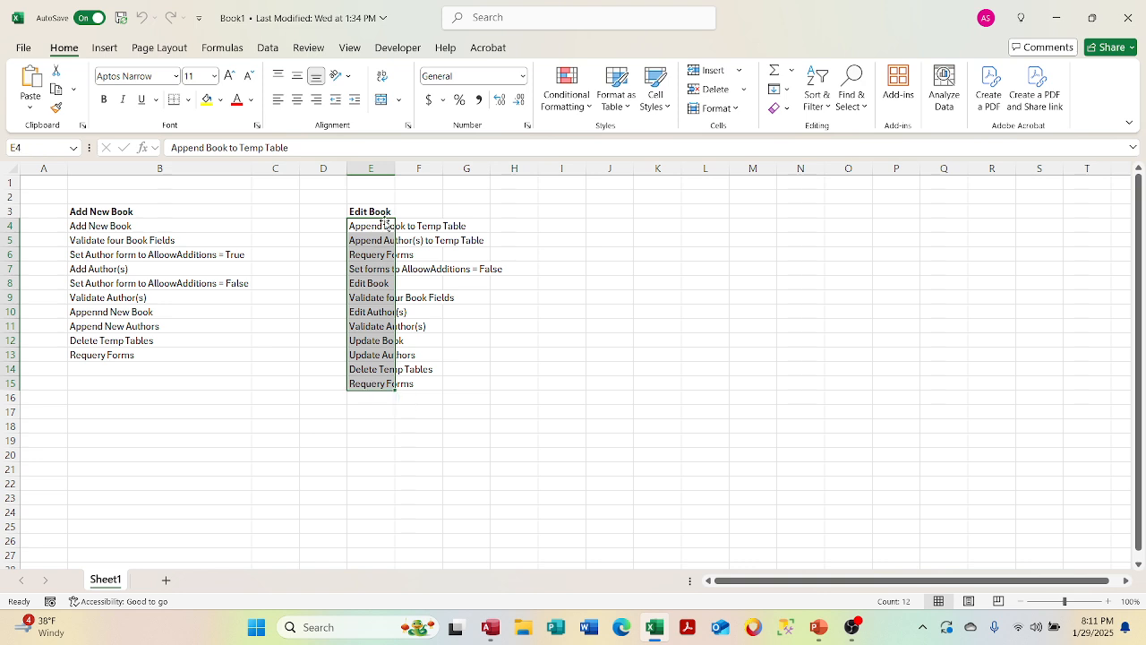
pyautogui.moveTo(383, 223)
pyautogui.mouseDown()
pyautogui.moveTo(390, 255)
pyautogui.moveTo(385, 239)
pyautogui.mouseUp()
pyautogui.click(445, 412)
pyautogui.click(357, 385)
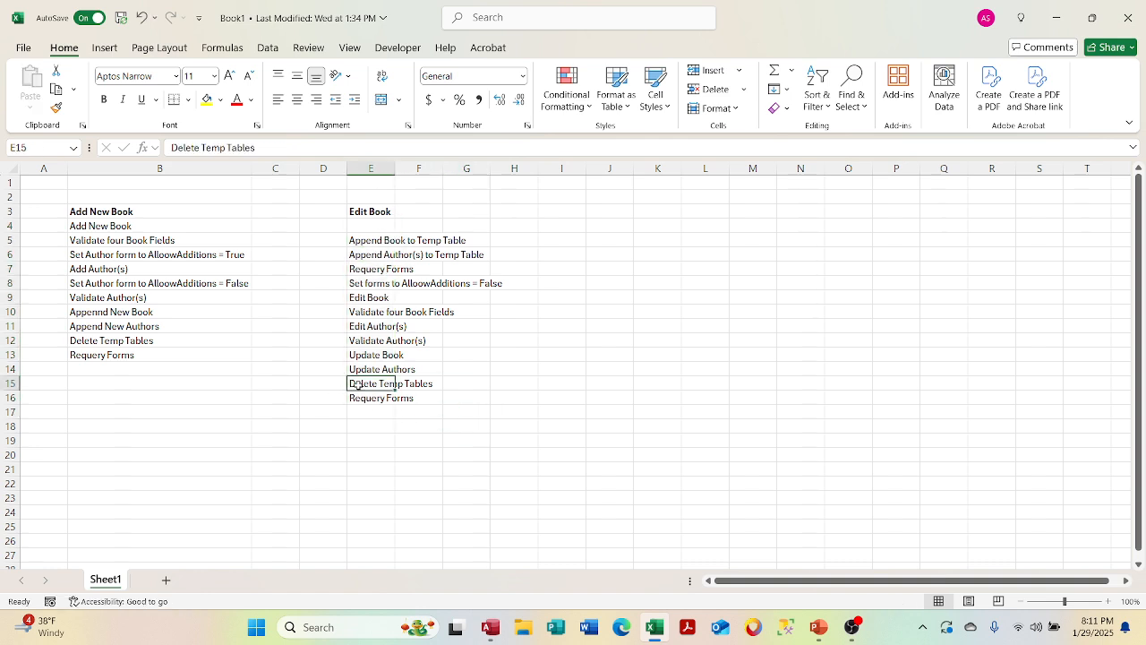
pyautogui.hotkey('ctrl', 'c')
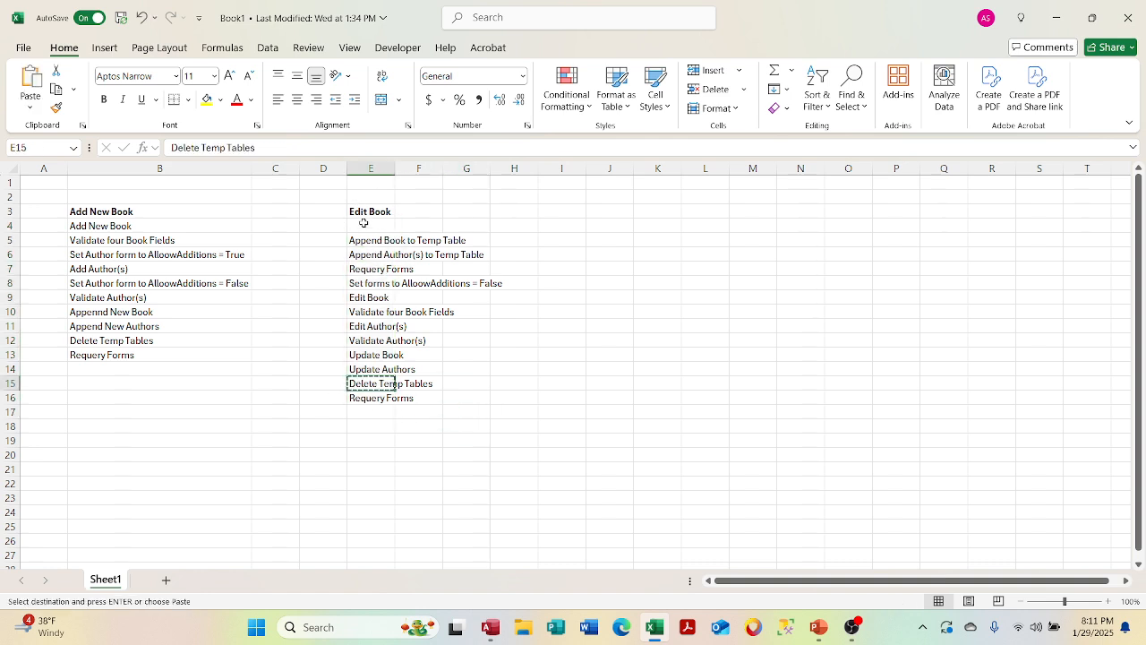
pyautogui.click(354, 228)
pyautogui.hotkey('ctrl', 'v')
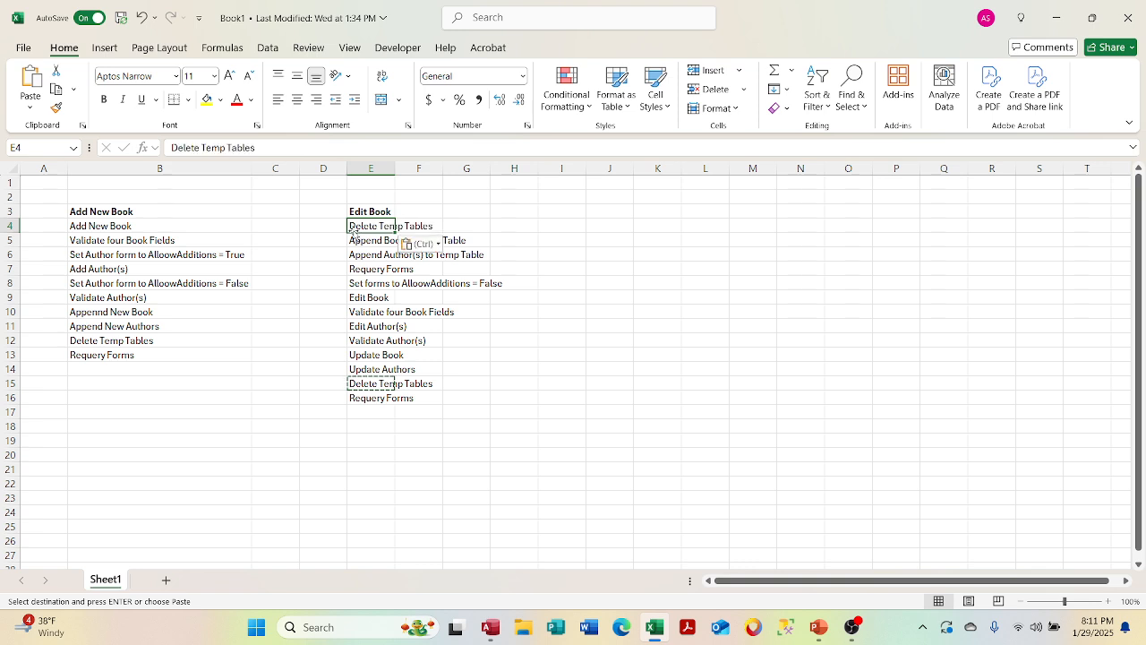
# - Shift the Add New Book list in B4:B13 down one row so it starts at B5
pyautogui.click(152, 354)
pyautogui.moveTo(81, 225); pyautogui.dragTo(85, 354)
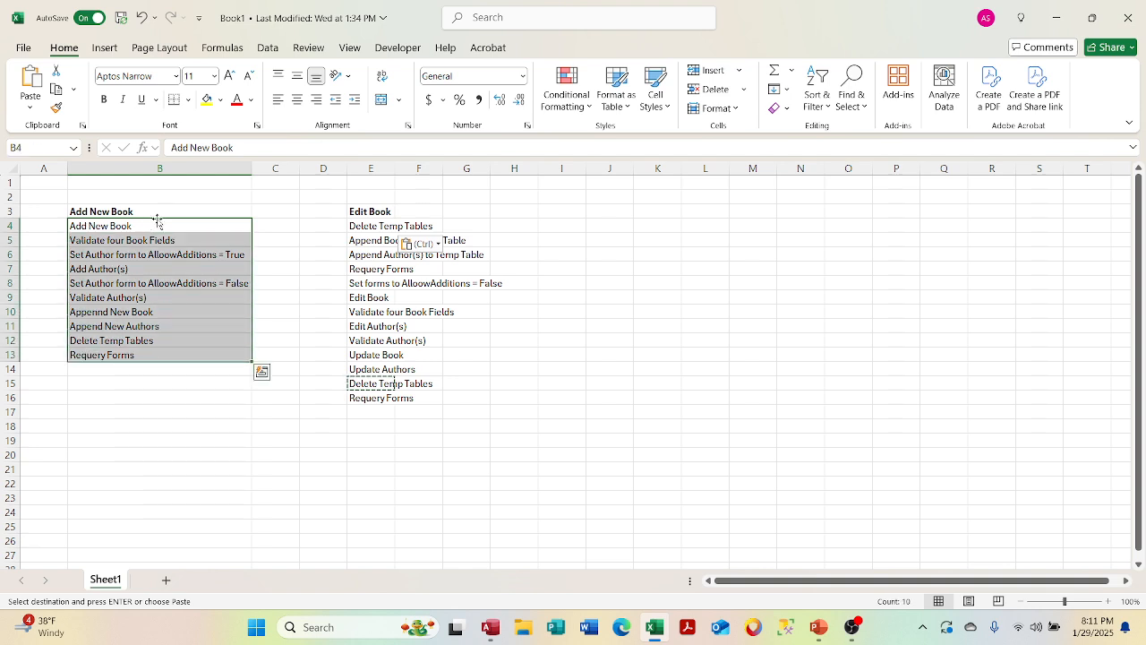
pyautogui.moveTo(157, 221); pyautogui.dragTo(161, 235)
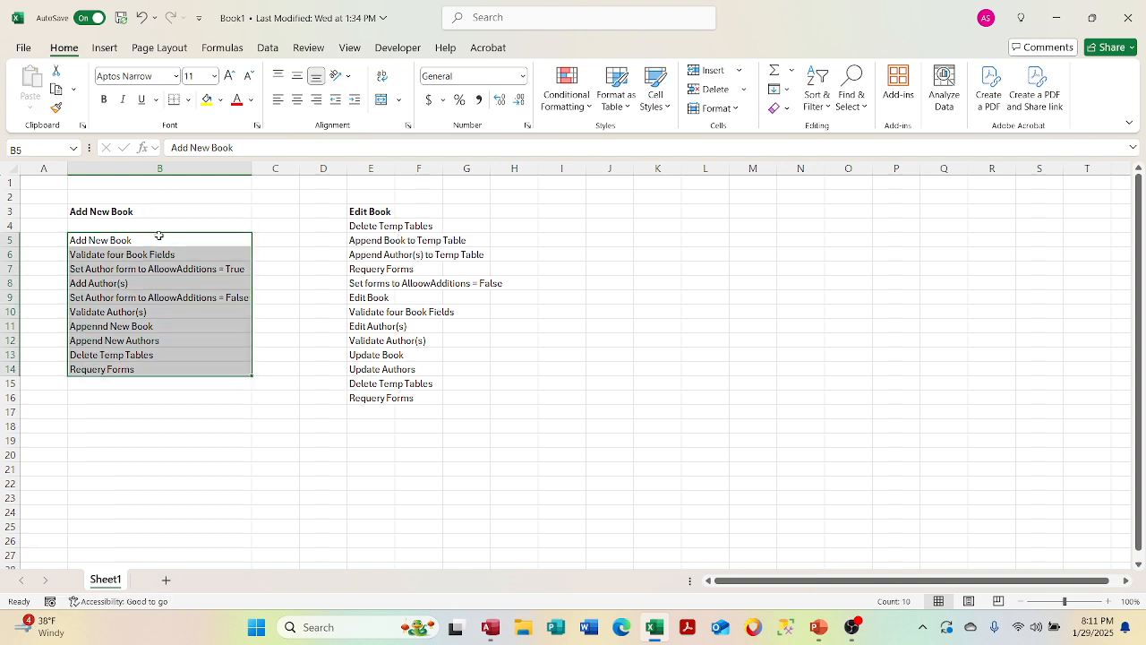
# - Copy "Delete Temp Tables" from E4 into the empty cell B4 under Add New Book, and save the workbook
pyautogui.click(99, 220)
pyautogui.hotkey('ctrl', 'c')
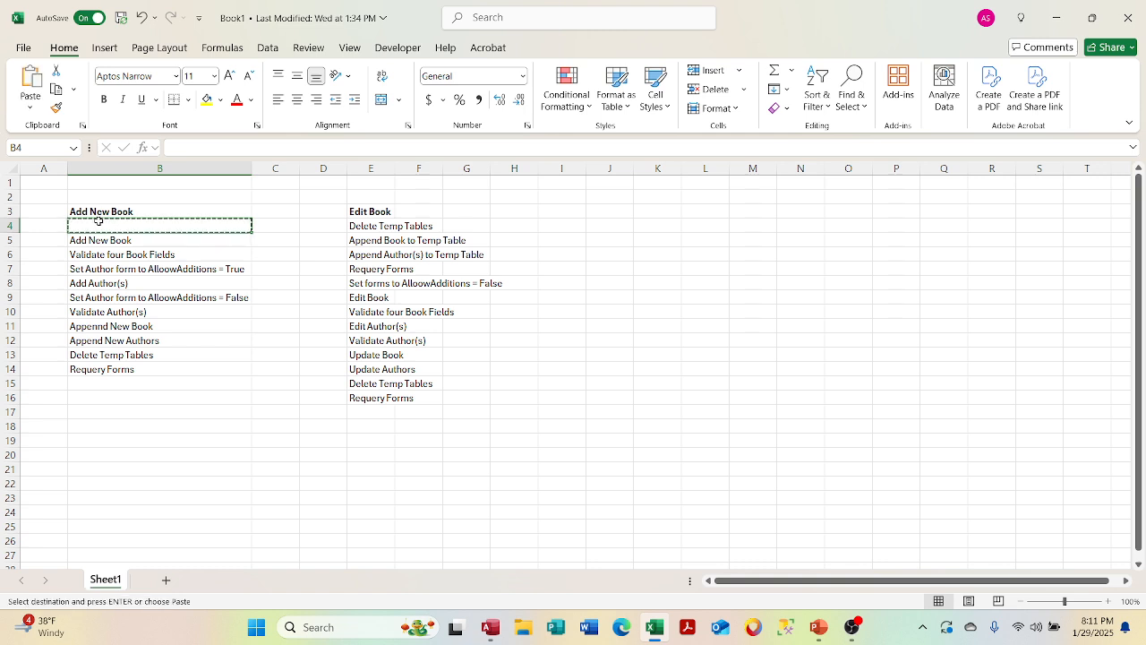
pyautogui.click(377, 225)
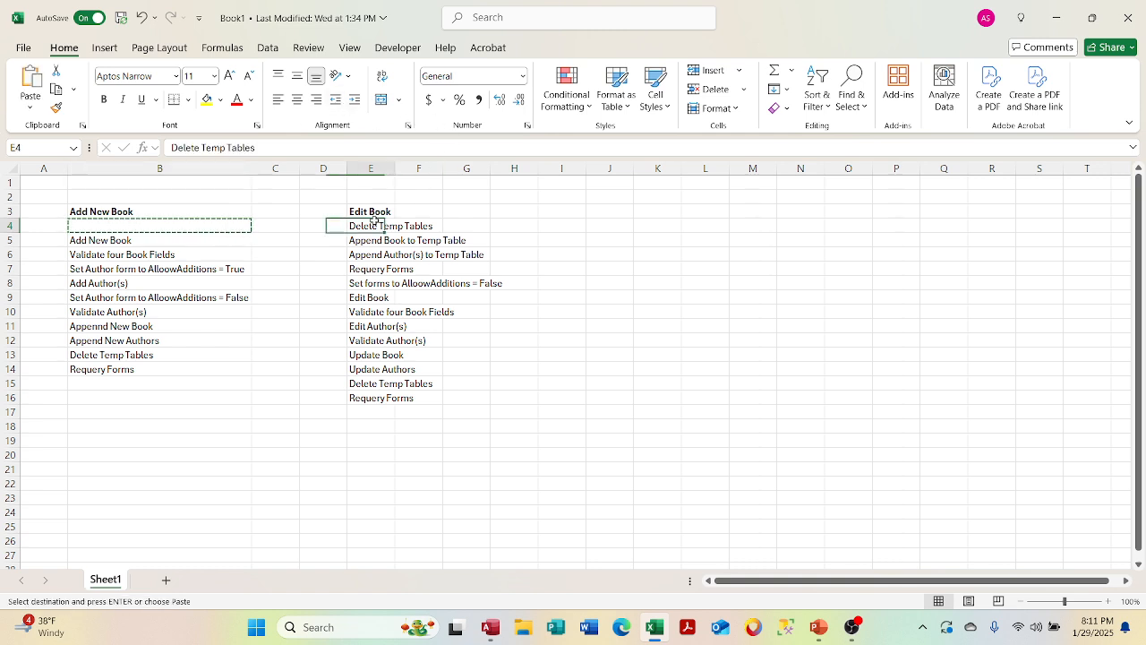
pyautogui.hotkey('ctrl', 'c')
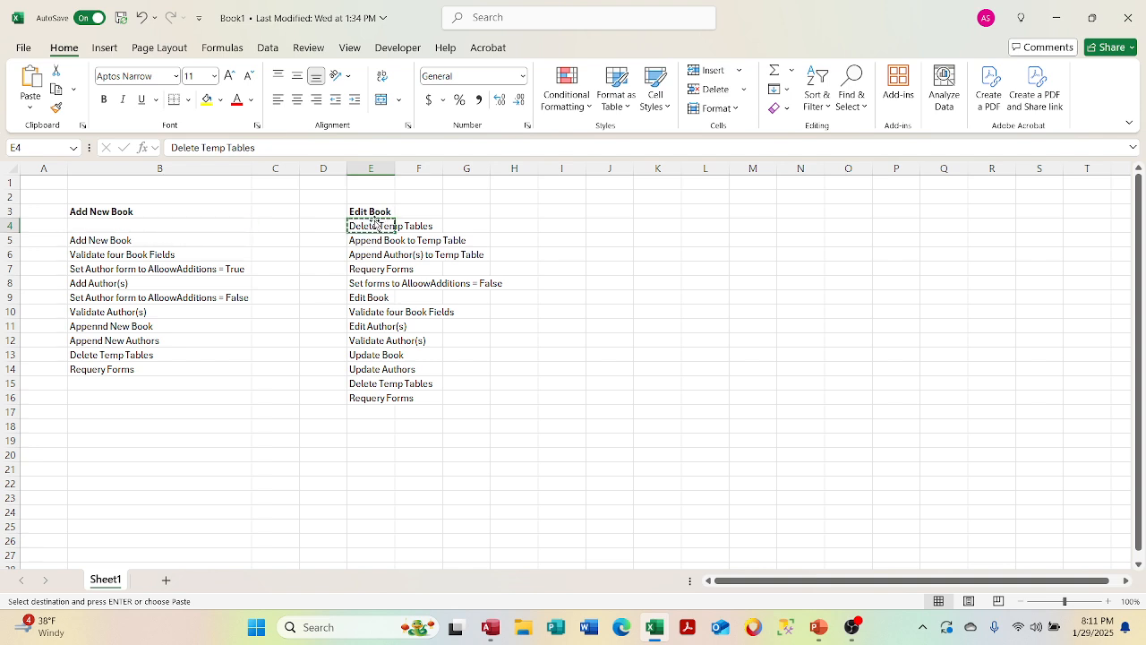
pyautogui.press('Escape')
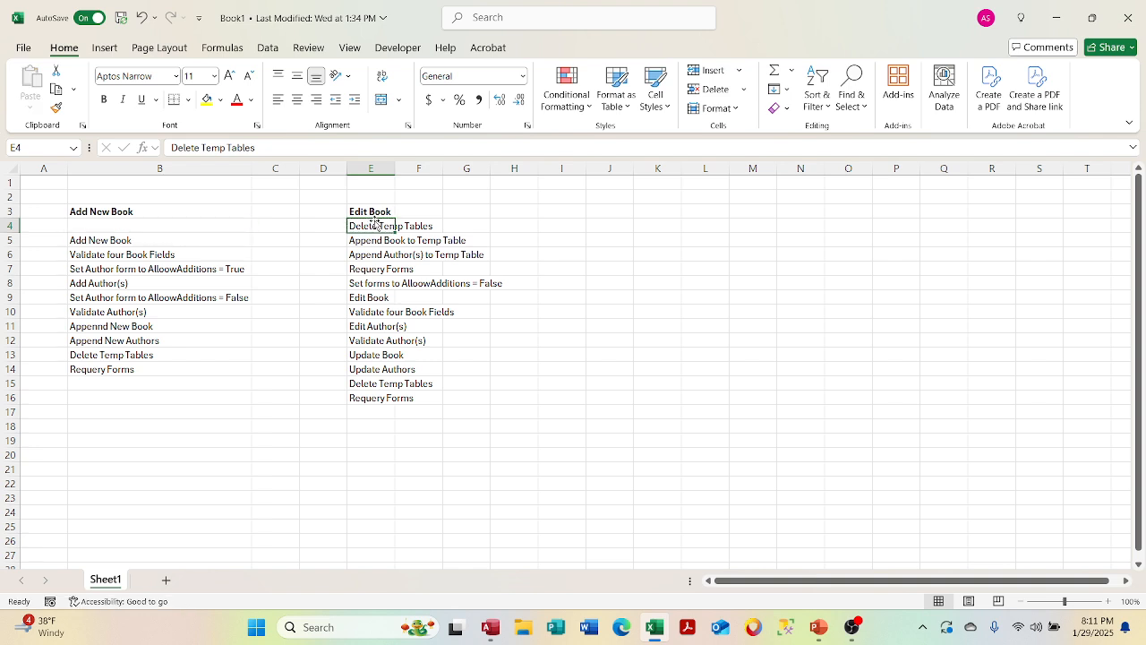
pyautogui.hotkey('ctrl', 'c')
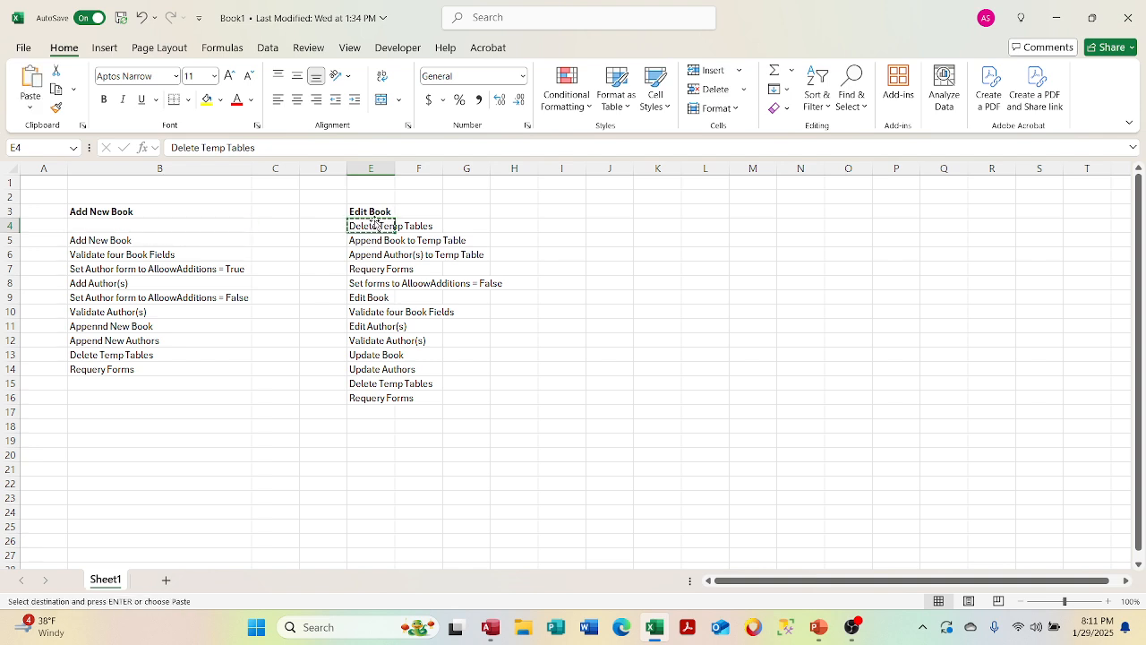
pyautogui.click(69, 229)
pyautogui.hotkey('ctrl', 'v')
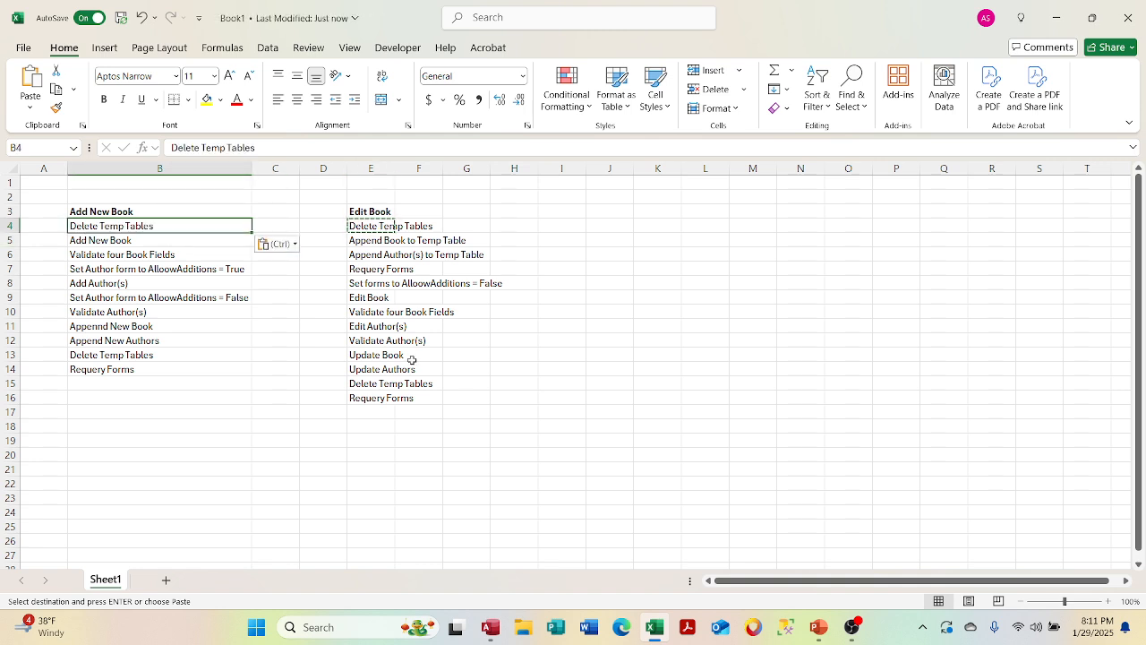
pyautogui.press('Escape')
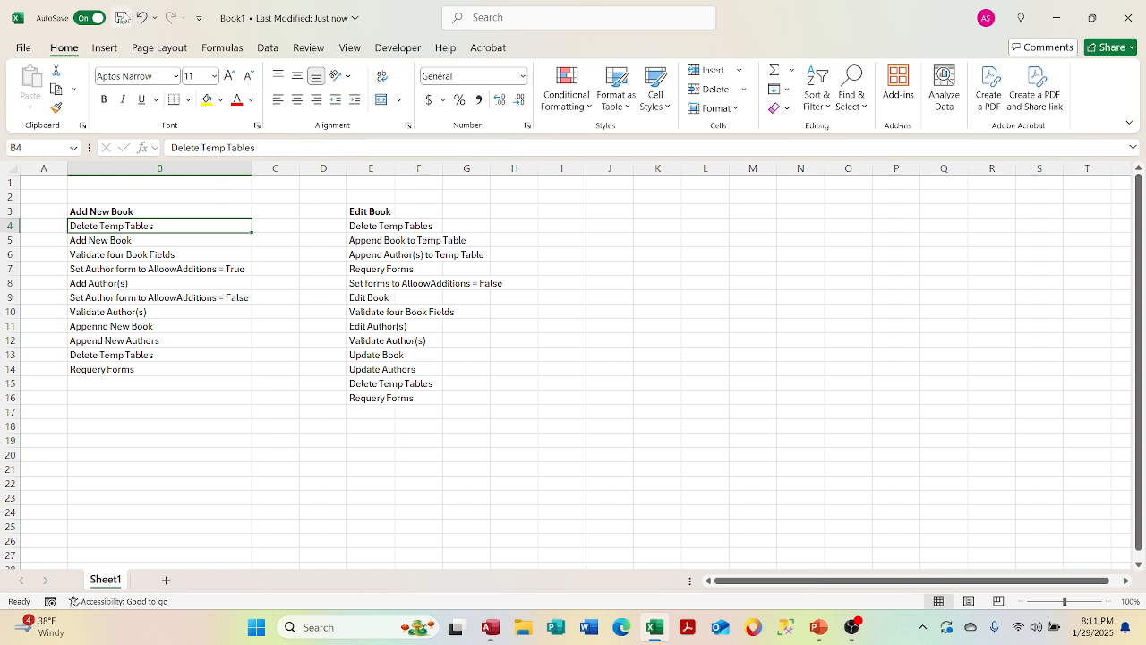
pyautogui.click(123, 17)
pyautogui.click(119, 354)
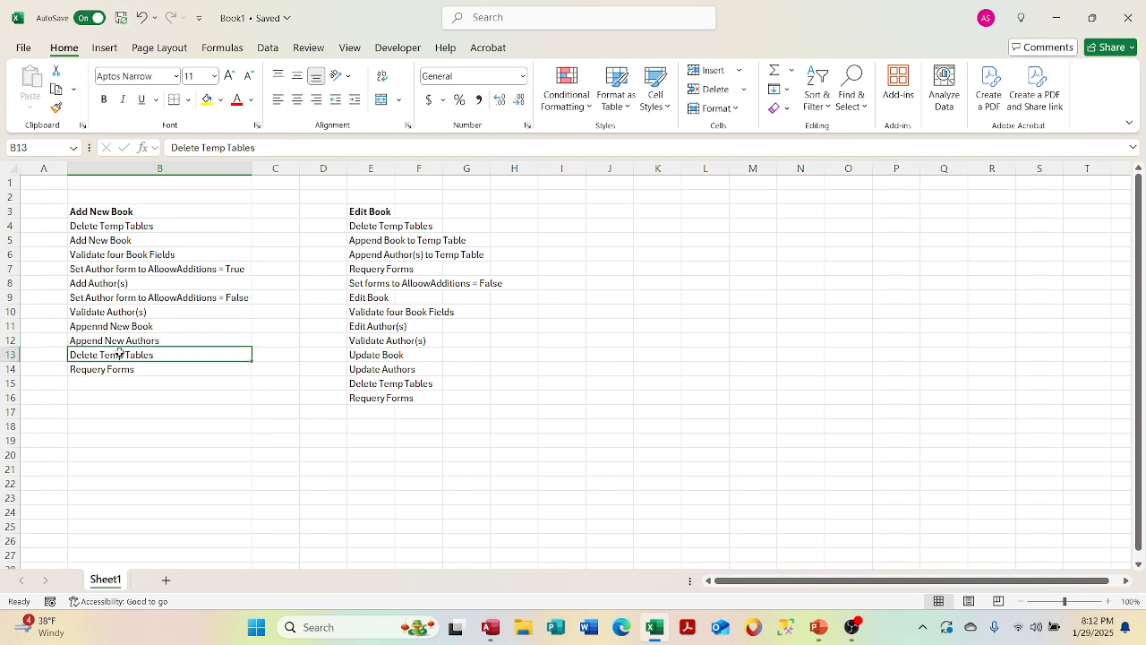
pyautogui.rightClick(390, 382)
pyautogui.click(360, 224)
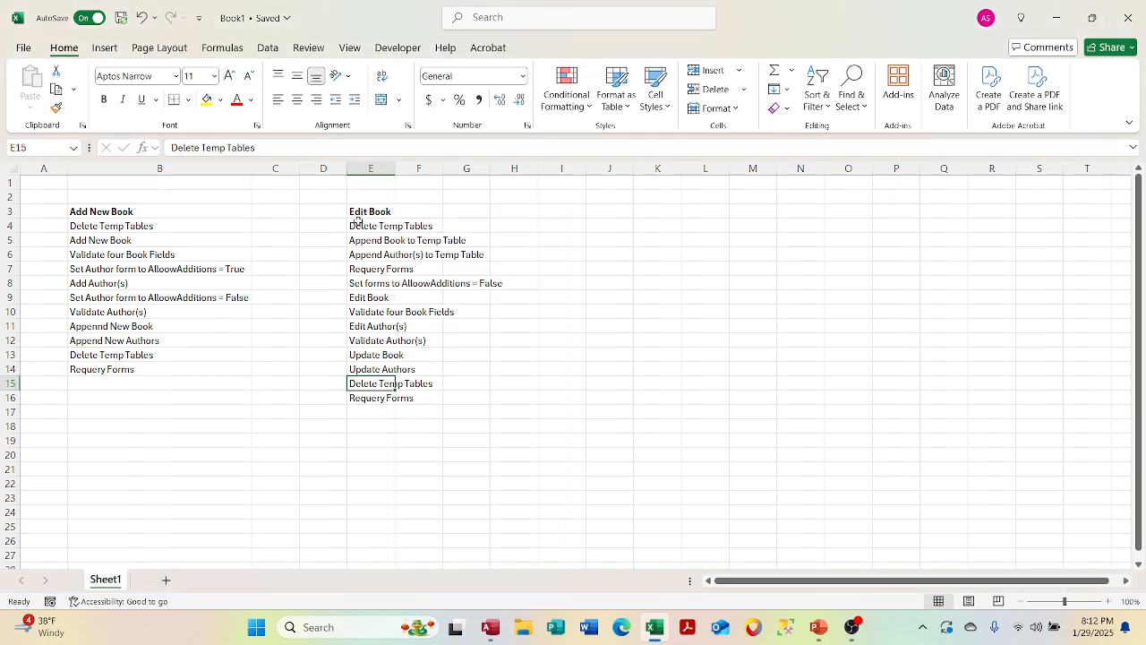
pyautogui.click(360, 225)
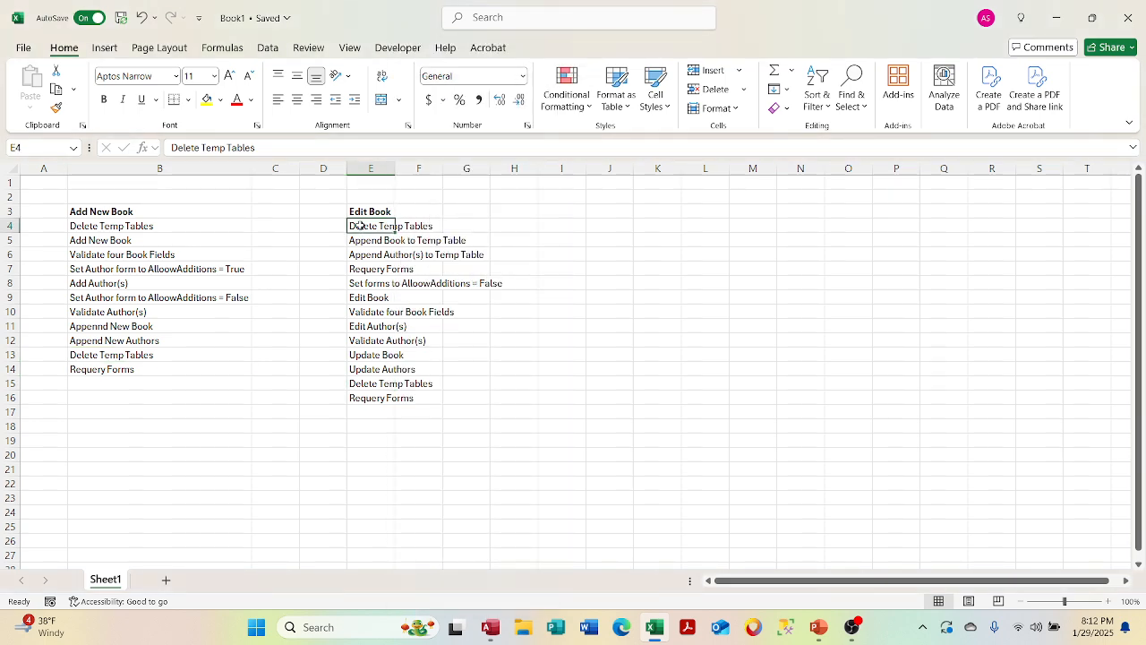
pyautogui.click(564, 268)
pyautogui.click(567, 222)
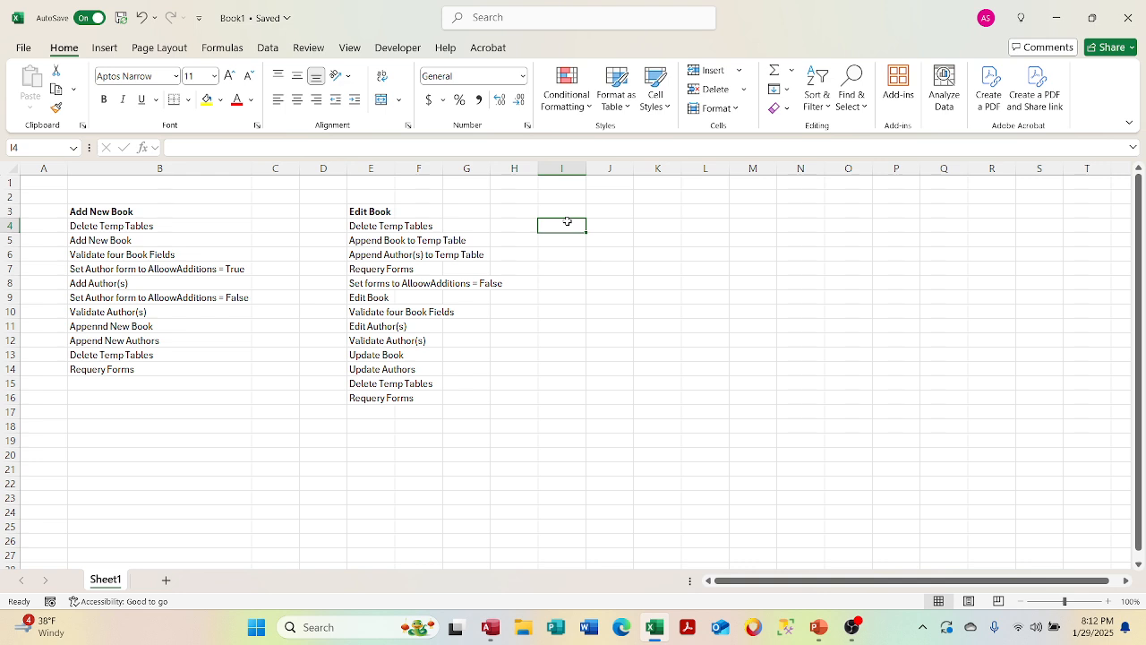
# - Switch to Access and create a new query in design view based on the linked table tblBooks
pyautogui.click(490, 627)
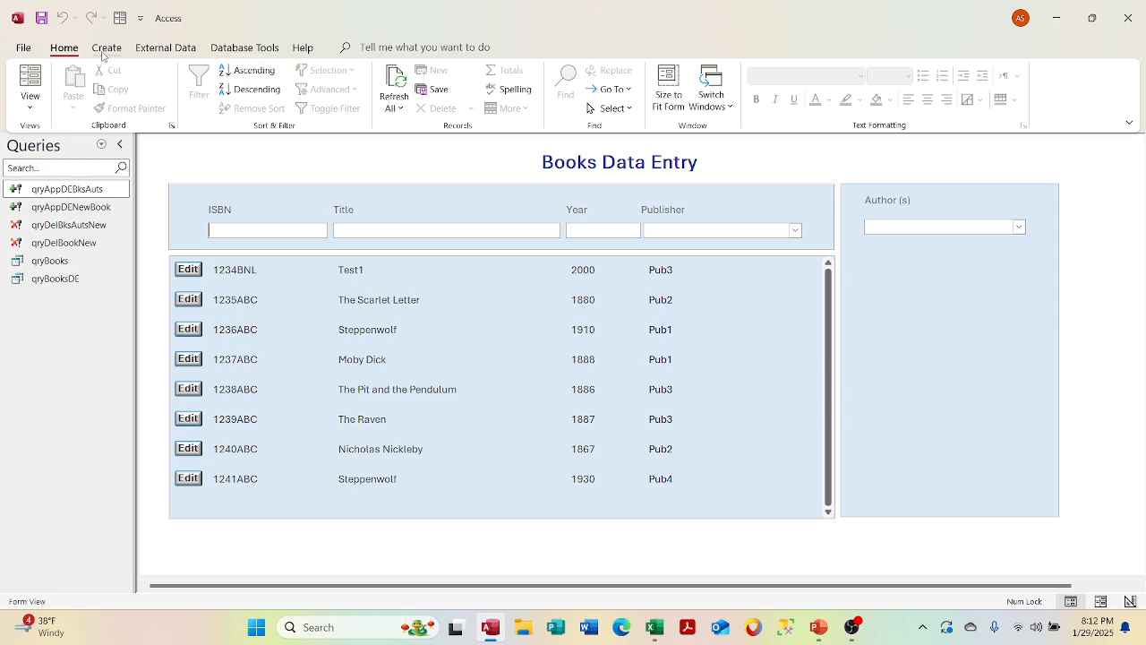
pyautogui.click(106, 47)
pyautogui.click(243, 93)
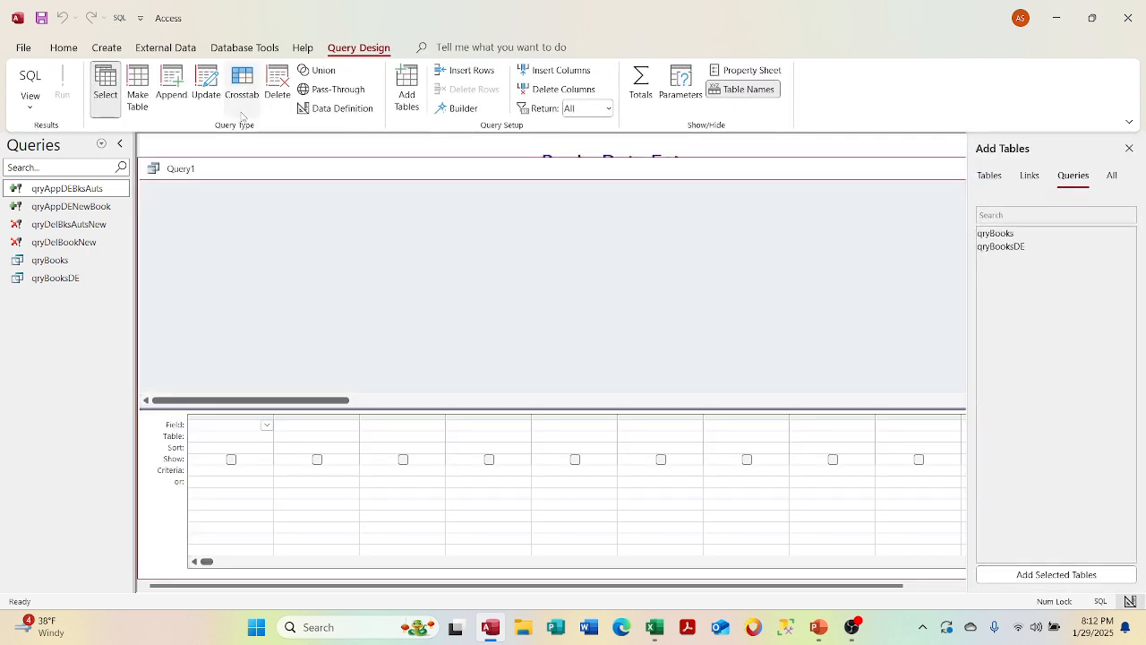
pyautogui.moveTo(387, 179); pyautogui.dragTo(481, 173)
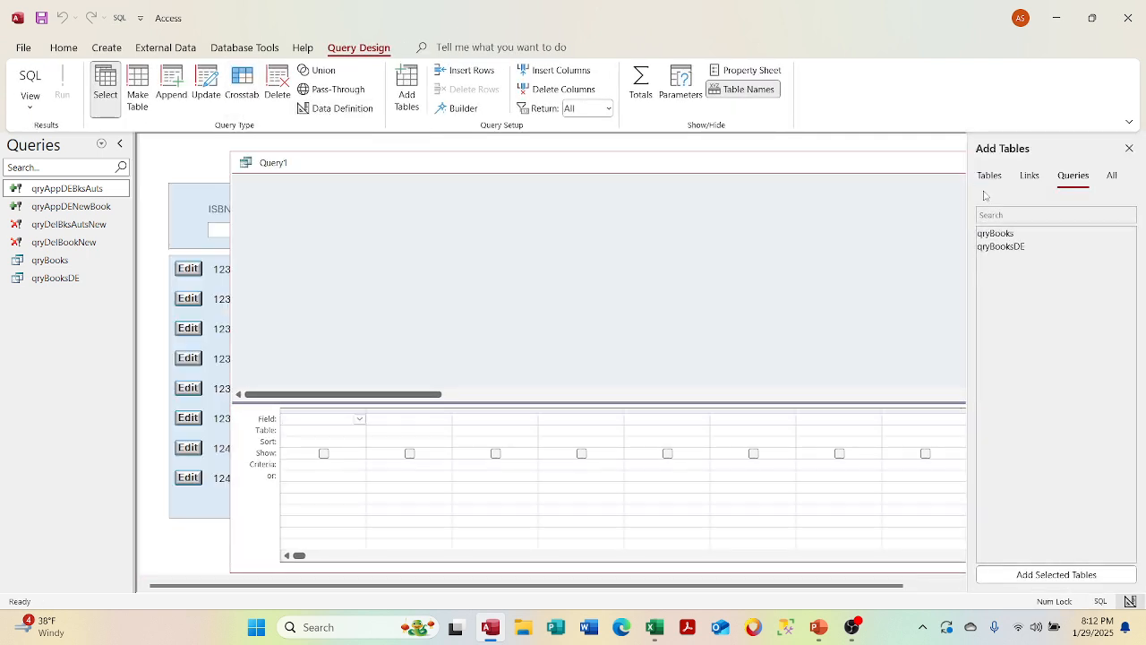
pyautogui.click(1036, 183)
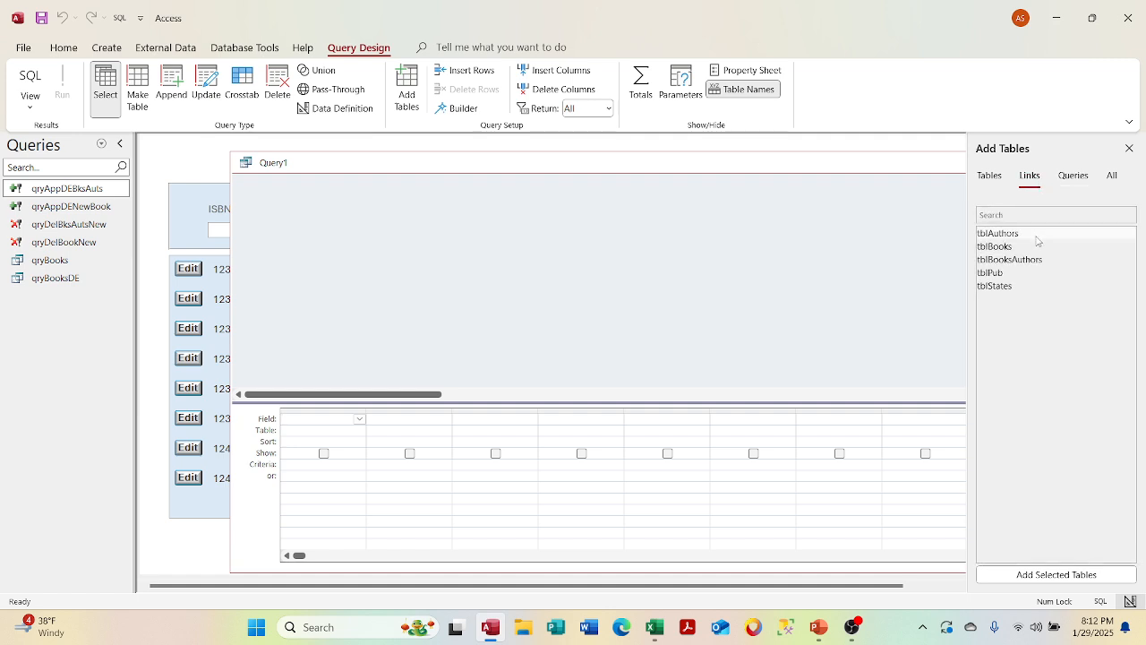
pyautogui.doubleClick(1005, 249)
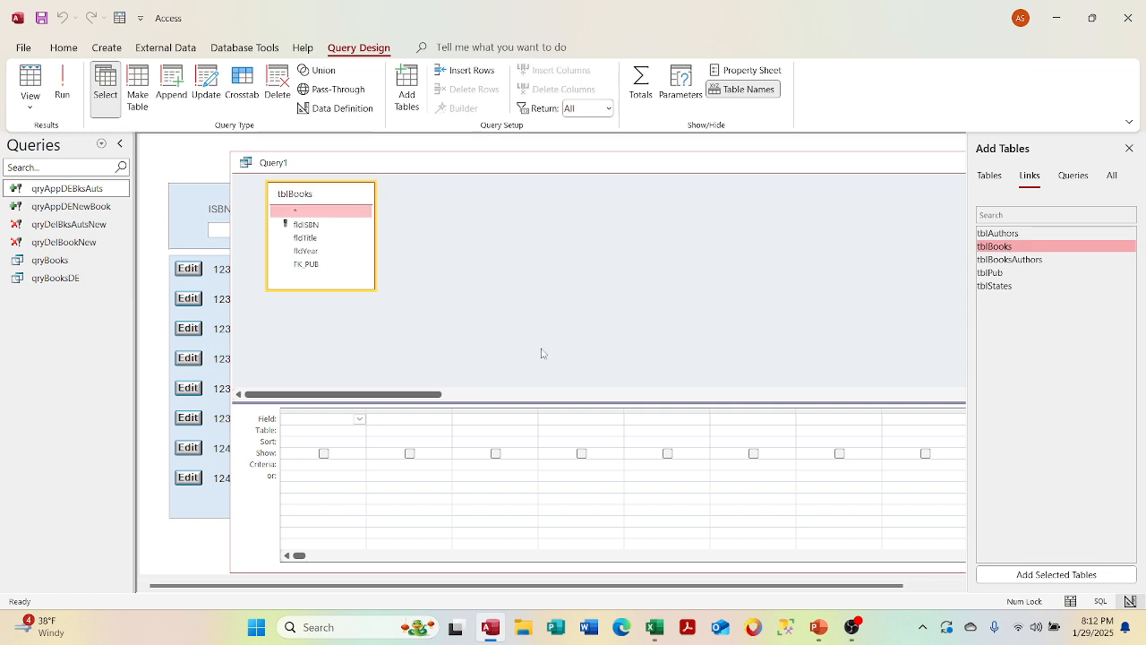
# - Add the fields fldISBN, fldTitle, fldYear and FK_PUB from tblBooks to the query grid
pyautogui.doubleClick(314, 224)
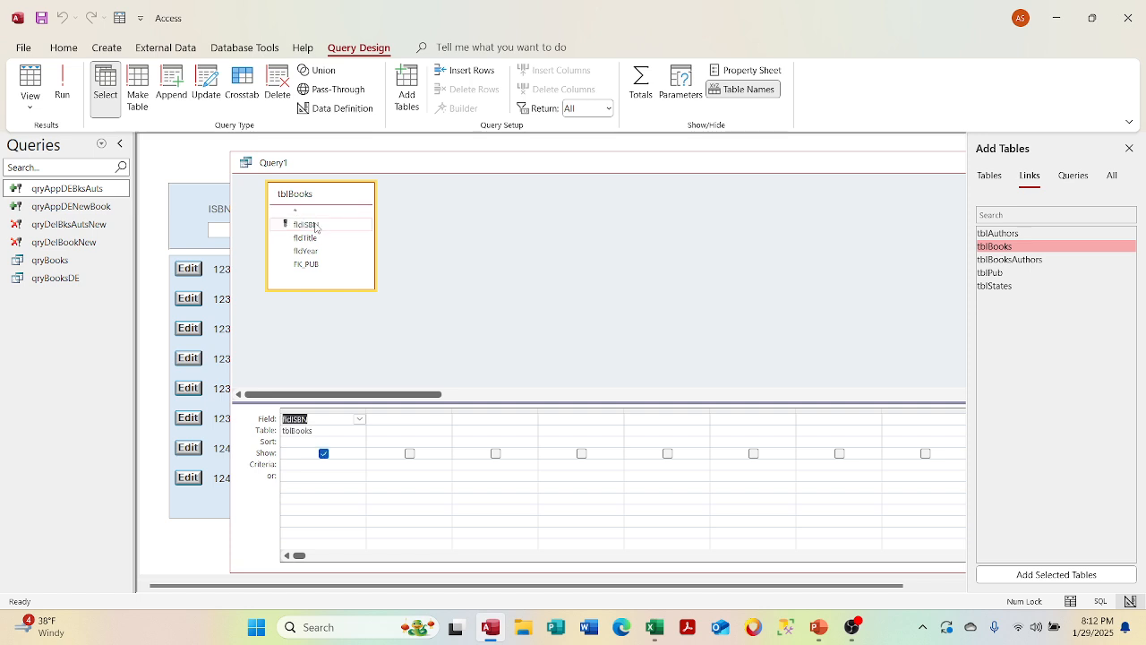
pyautogui.doubleClick(304, 238)
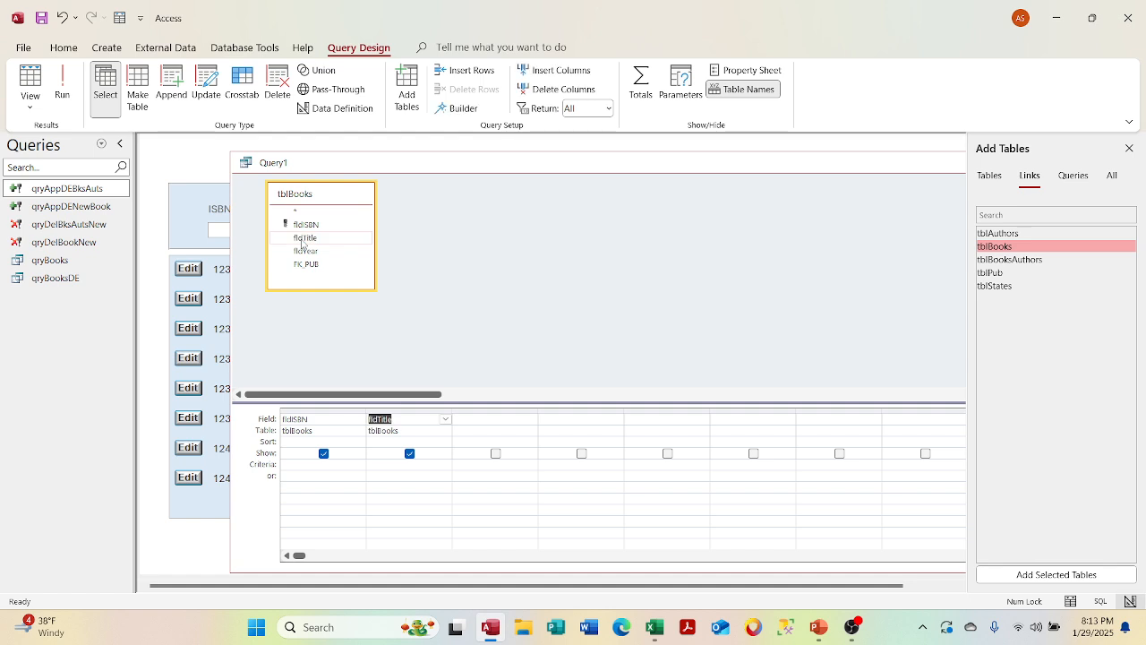
pyautogui.doubleClick(309, 251)
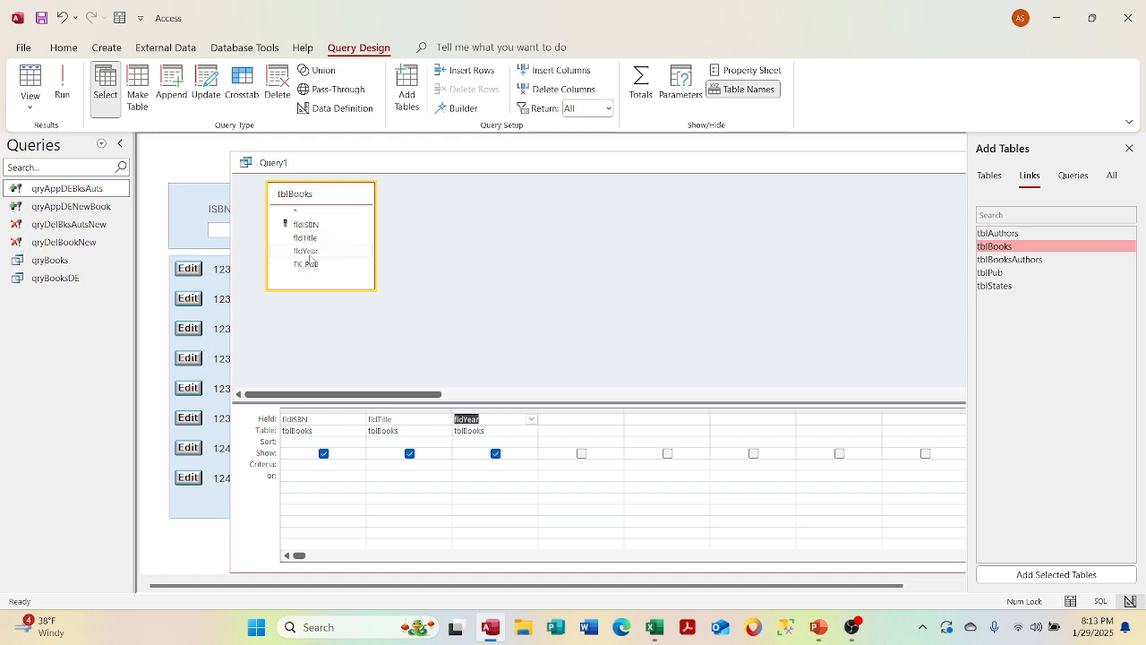
pyautogui.doubleClick(310, 264)
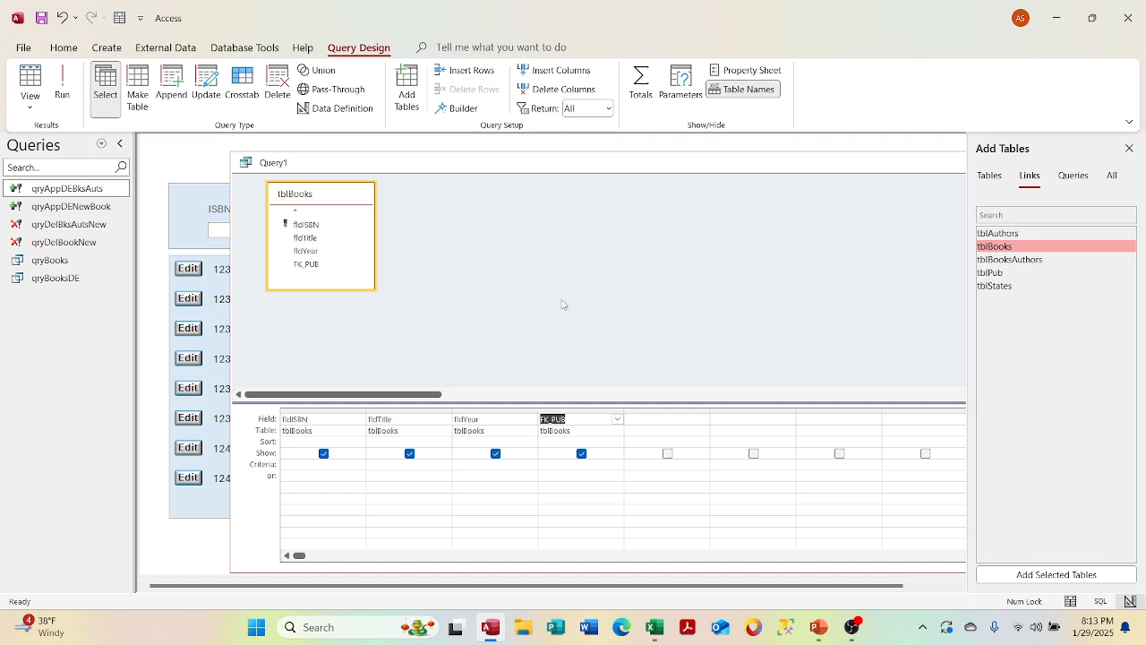
# - Turn the query into an append query that targets the table tb;BooksDETemp in the current database
pyautogui.click(175, 105)
pyautogui.click(691, 199)
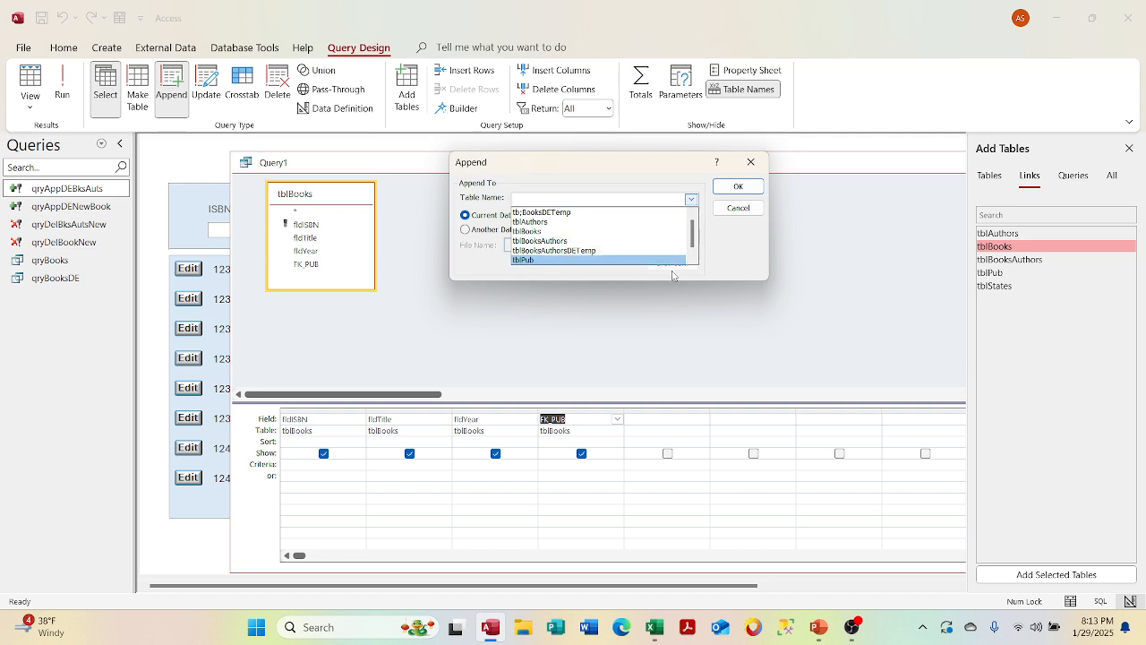
pyautogui.click(656, 213)
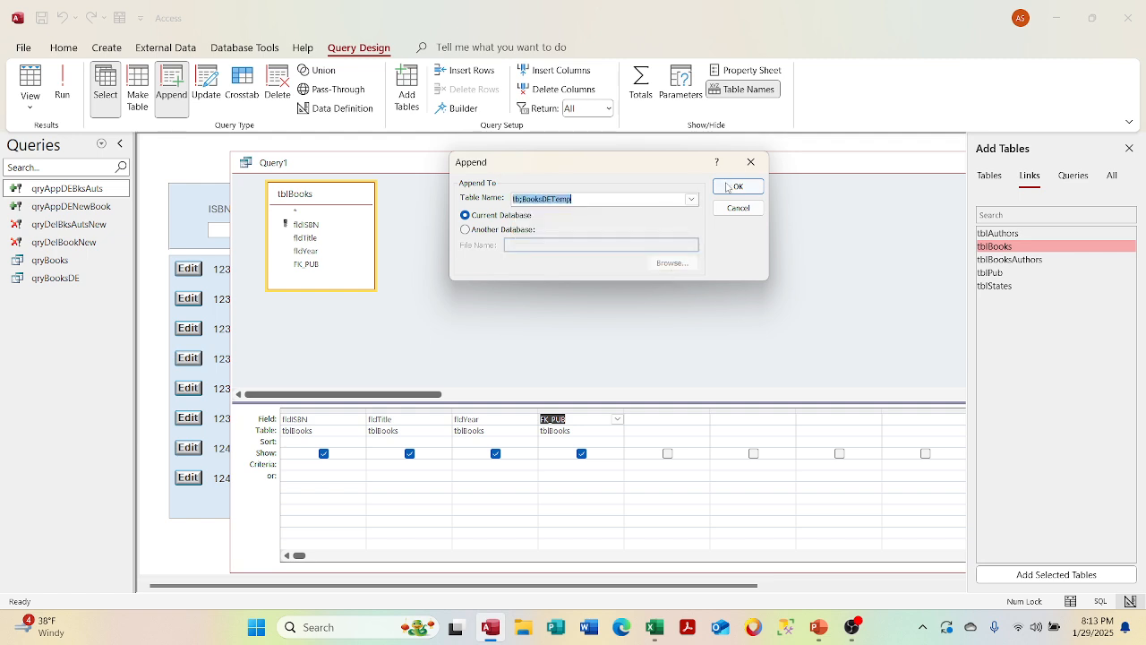
pyautogui.click(737, 188)
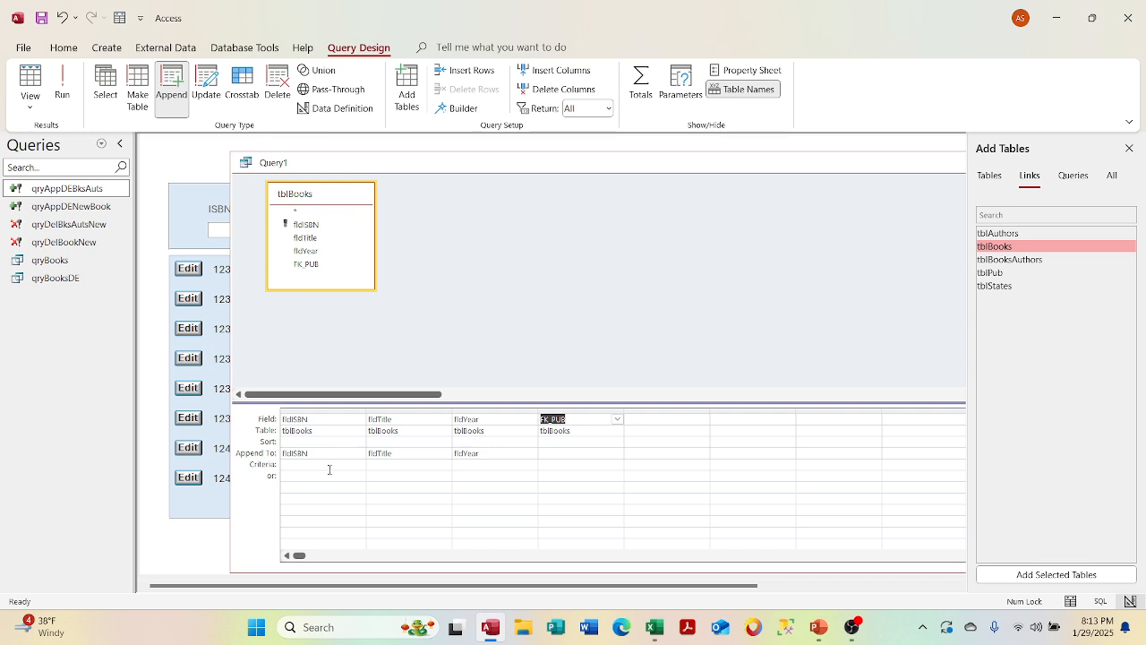
# - Set the criterion of the fldISBN column to the txtISBN control of the loaded form frmDEMain using the Expression Builder
pyautogui.click(330, 466)
pyautogui.rightClick(330, 467)
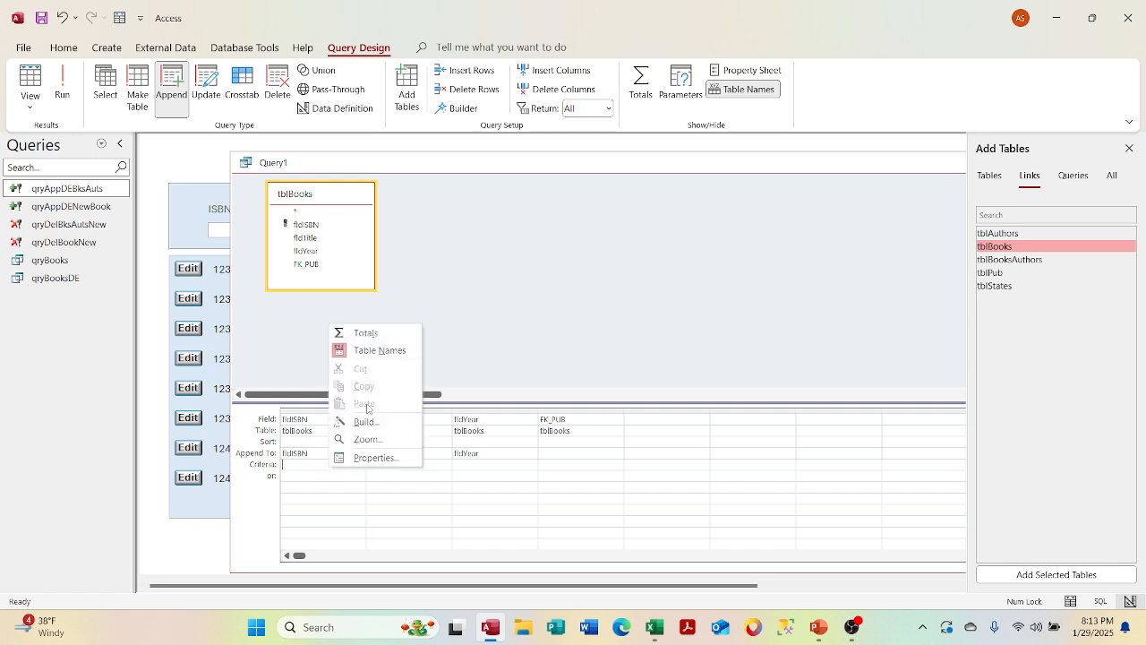
pyautogui.click(366, 422)
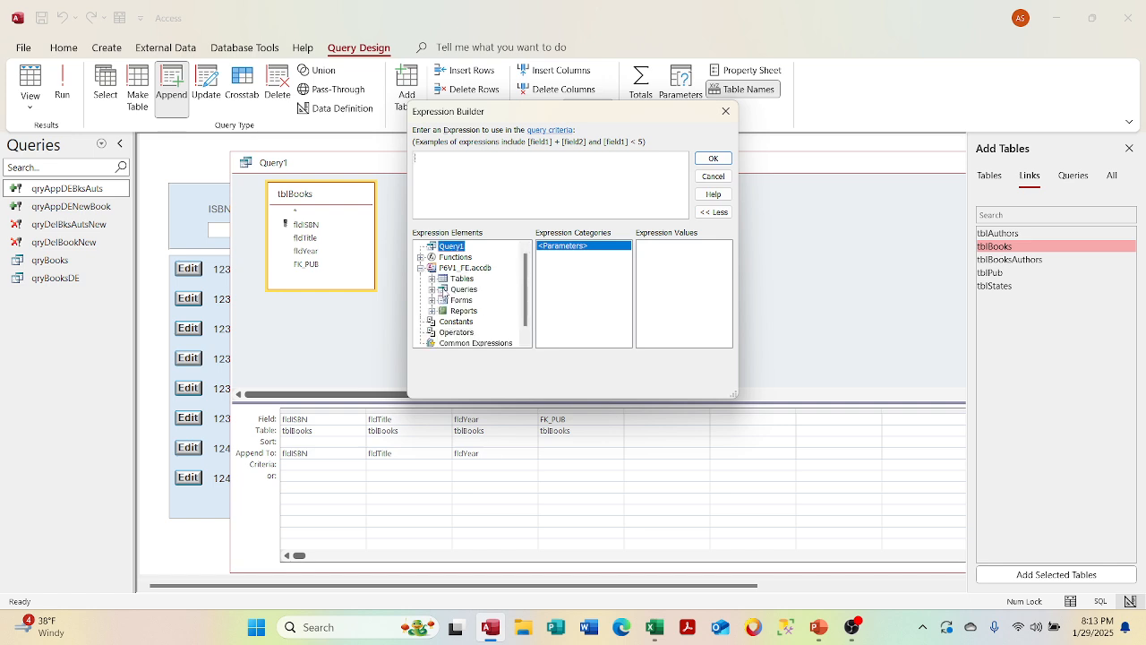
pyautogui.click(432, 300)
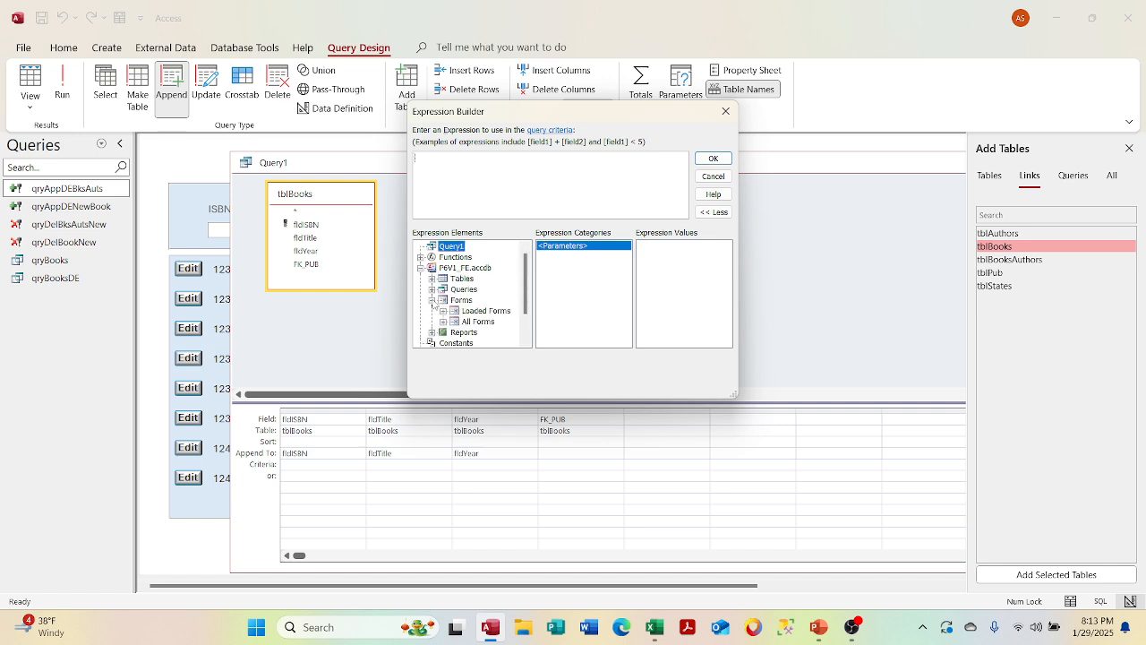
pyautogui.doubleClick(488, 311)
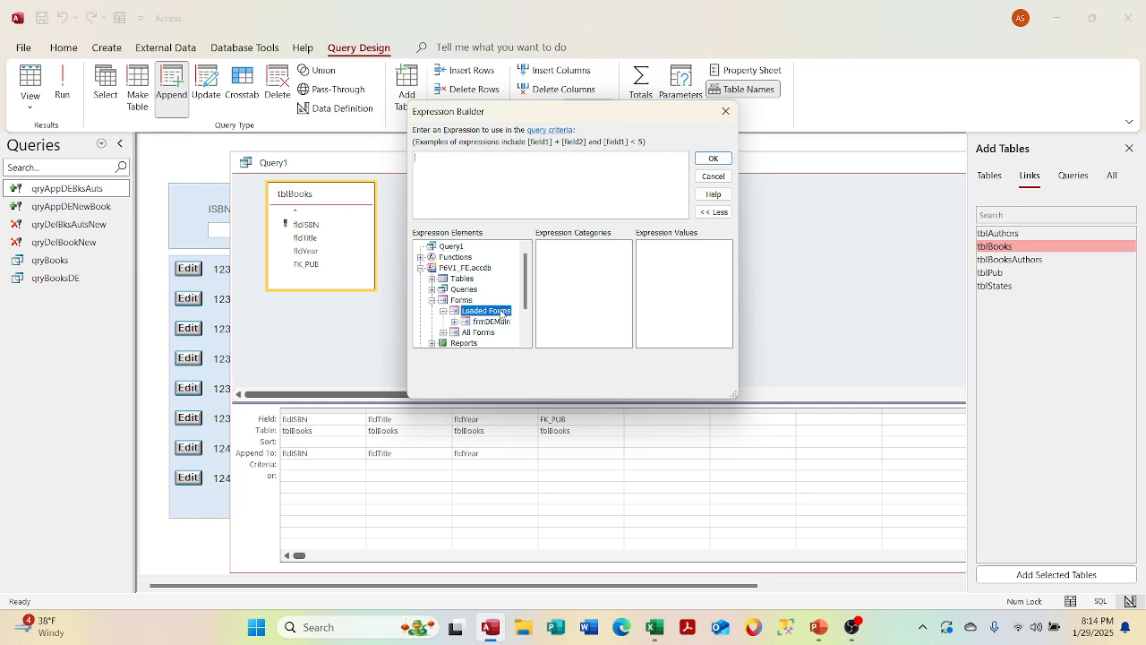
pyautogui.click(506, 324)
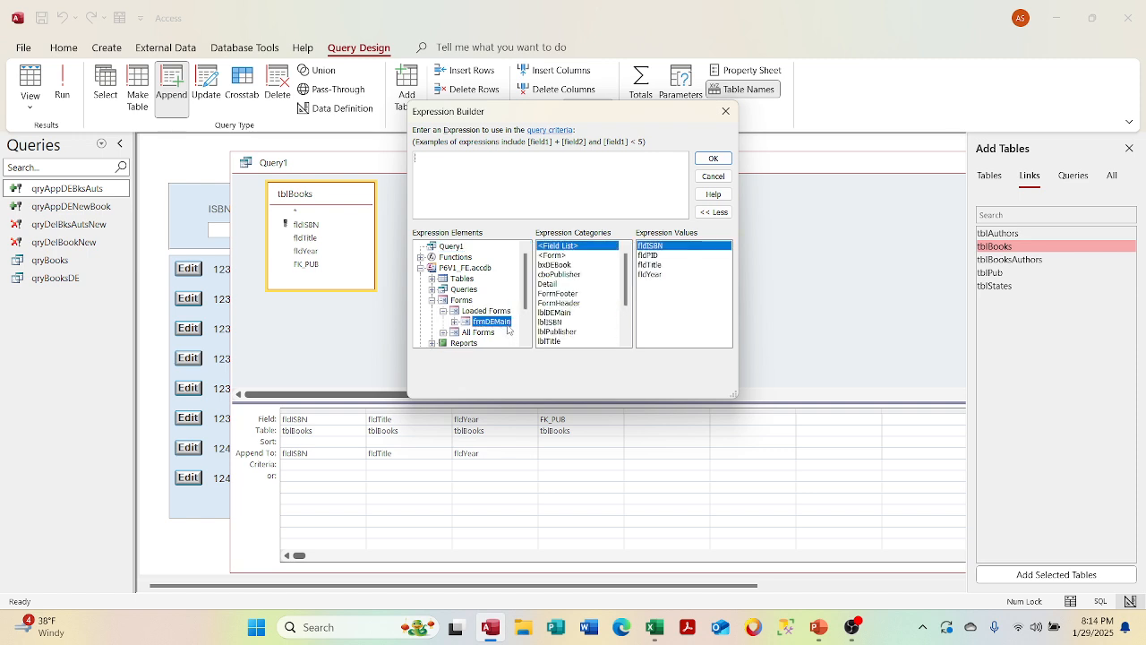
pyautogui.click(629, 333)
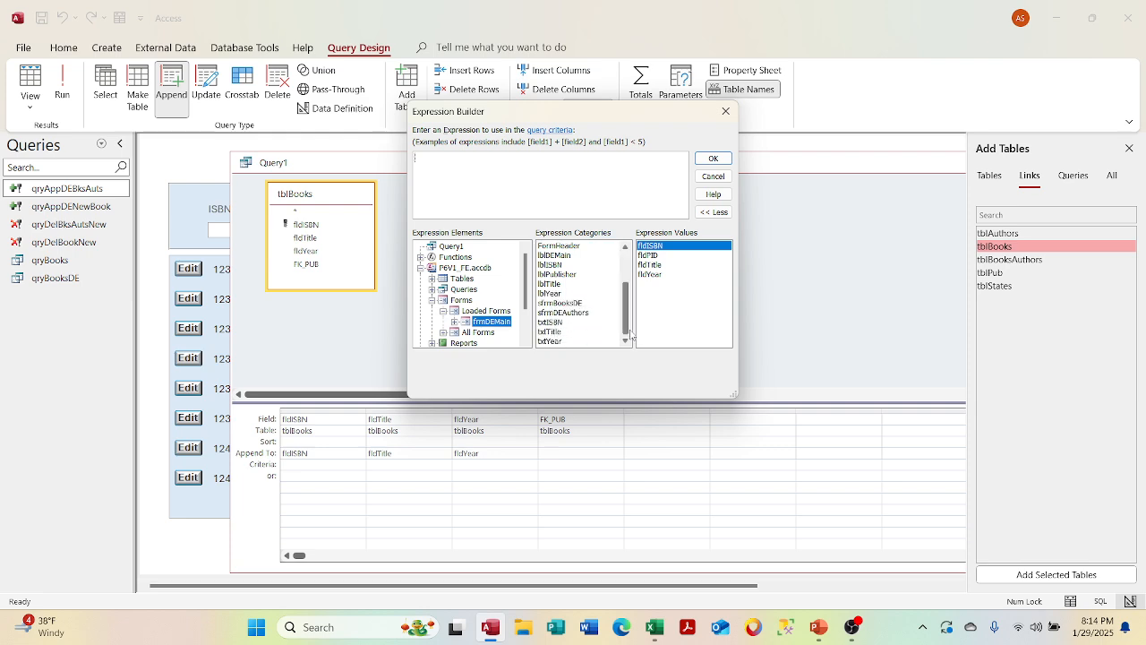
pyautogui.doubleClick(550, 322)
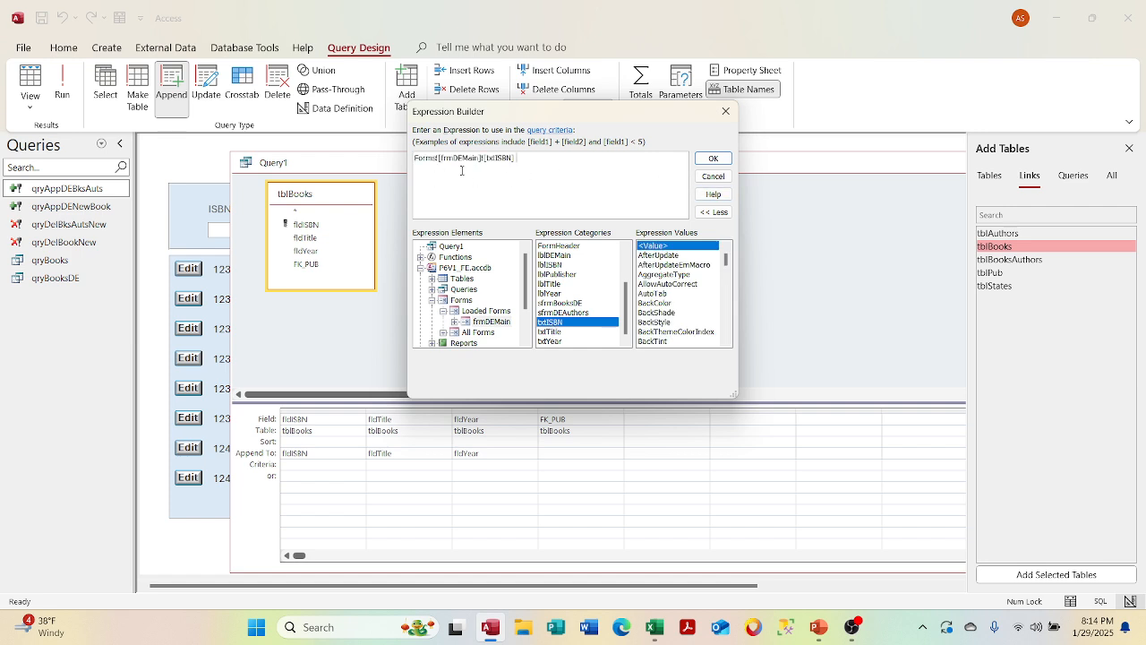
pyautogui.click(713, 158)
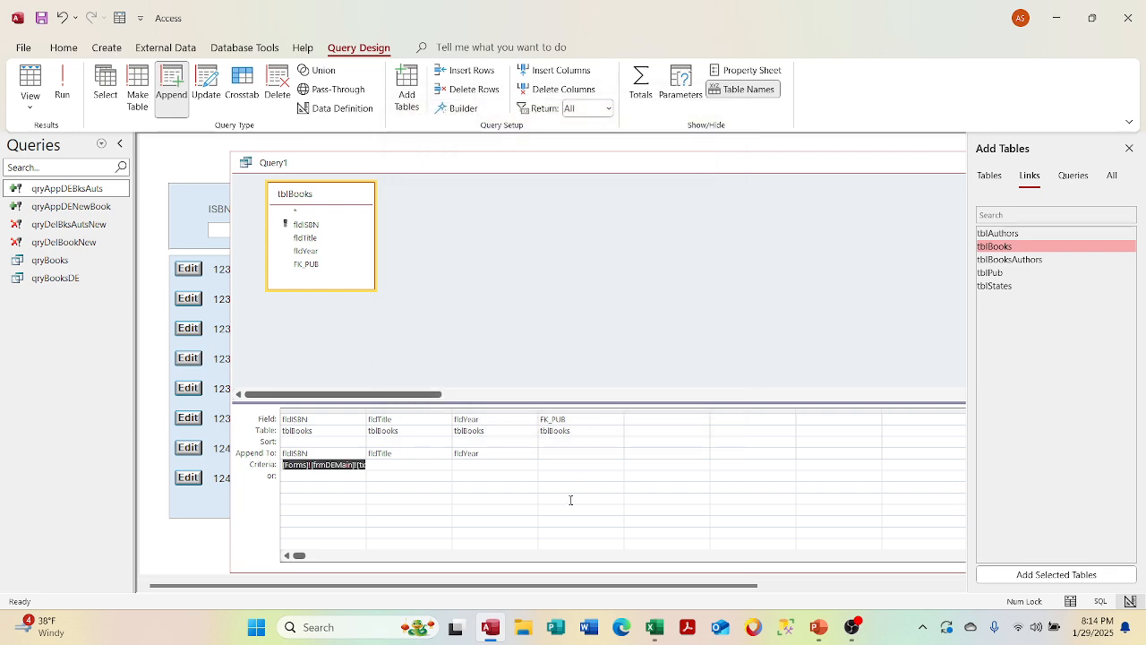
pyautogui.click(516, 507)
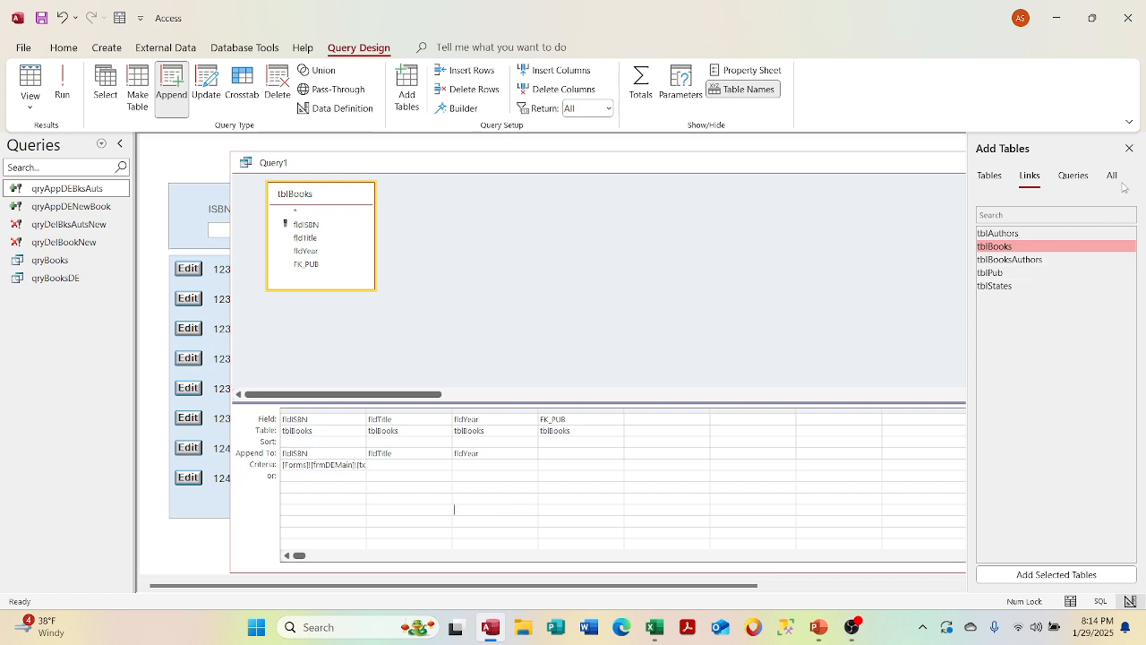
# - Close the table list and the query design, saving the append query as qryAppDEEditBook
pyautogui.click(1128, 149)
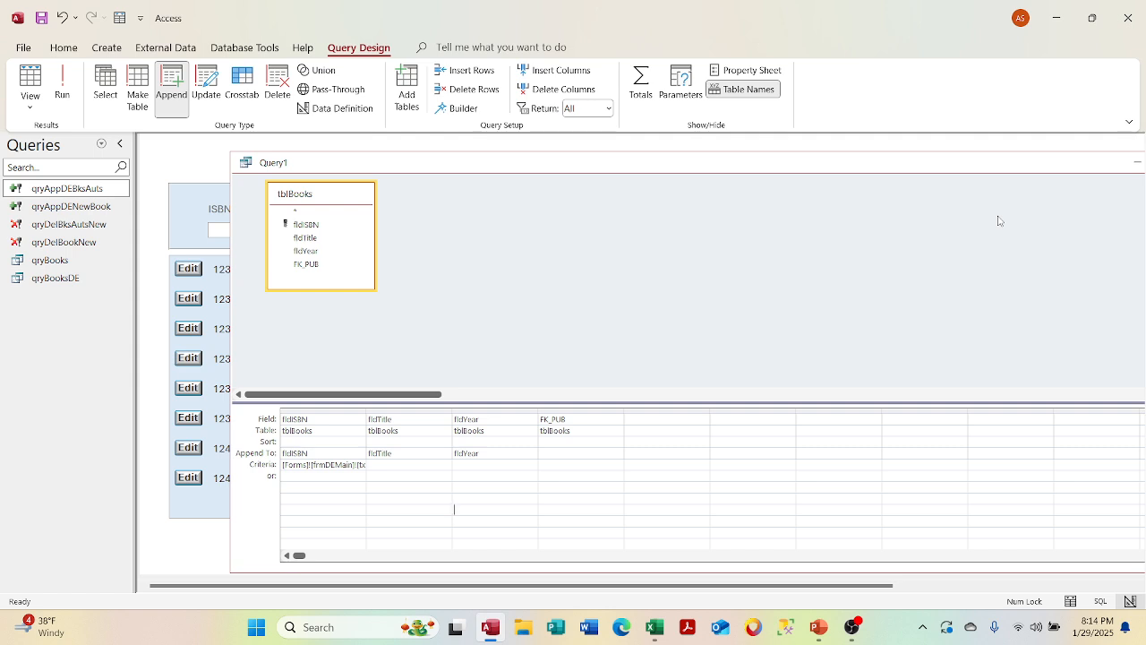
pyautogui.doubleClick(971, 165)
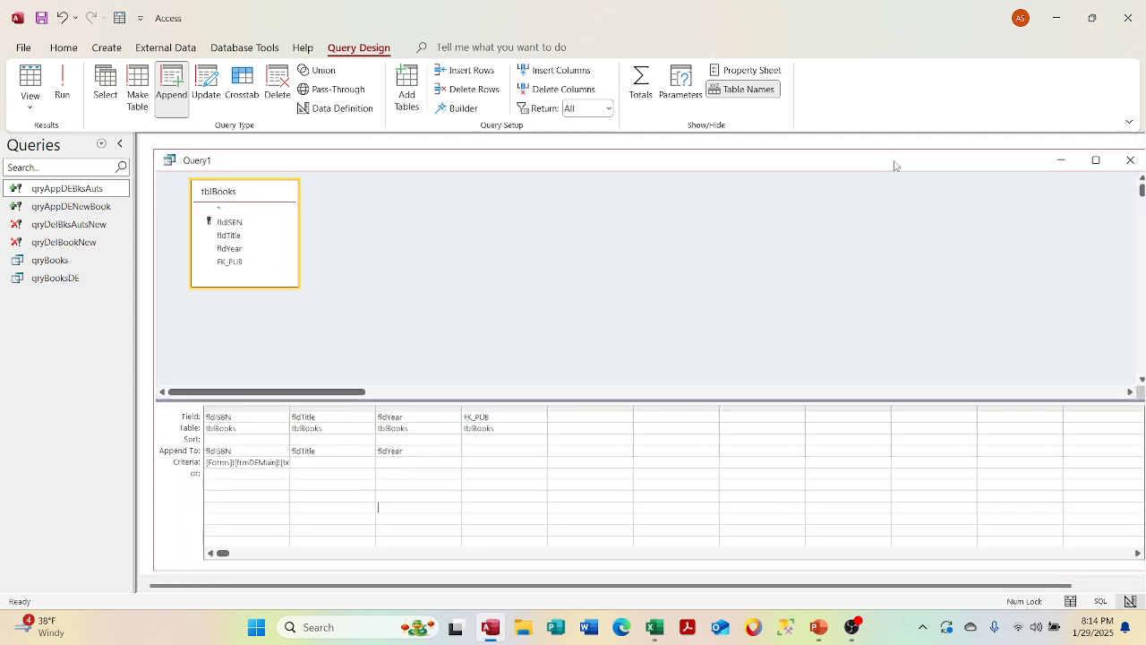
pyautogui.click(1128, 163)
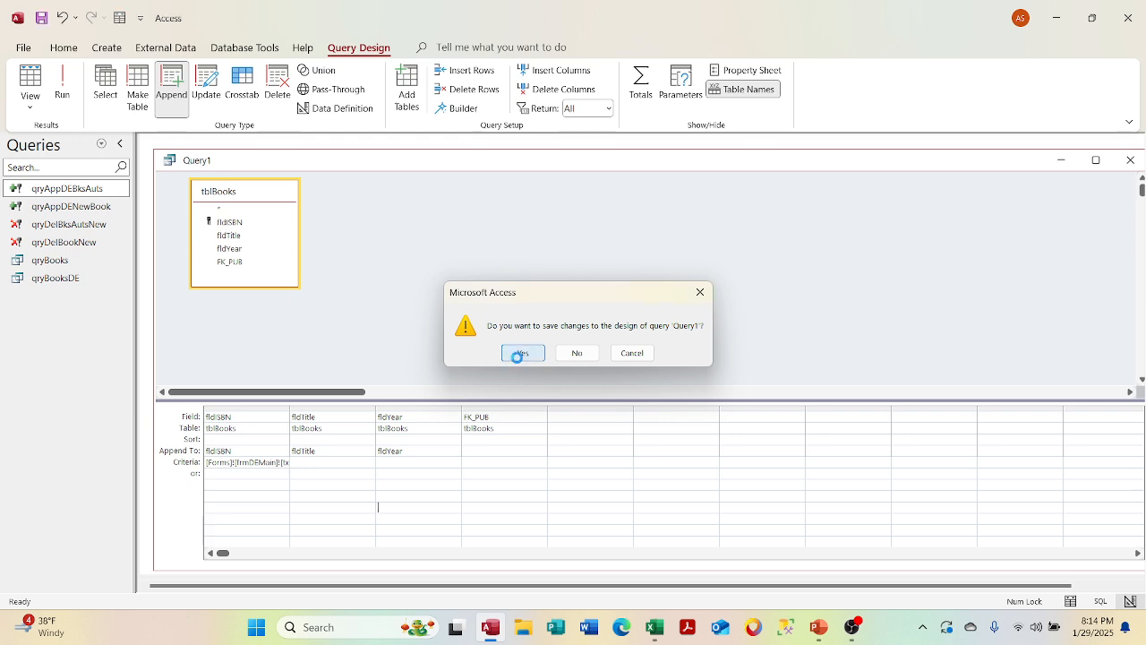
pyautogui.click(522, 353)
pyautogui.write('qr')
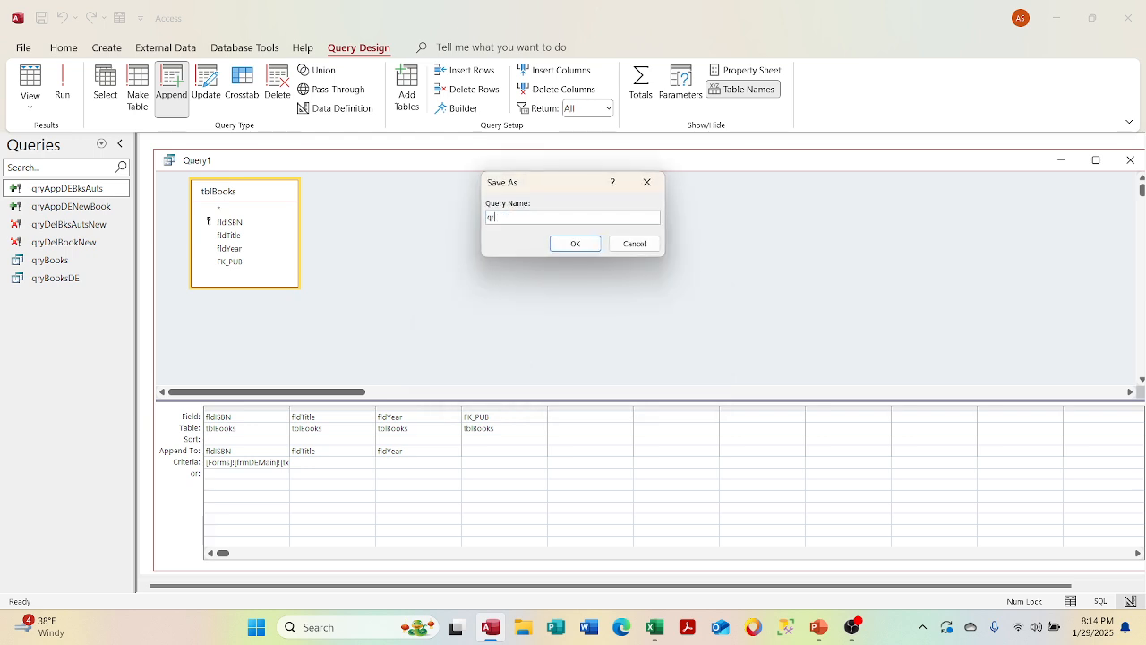
pyautogui.write('yAPP')
pyautogui.write('EDITB')
pyautogui.press('BackSpace')
pyautogui.press('BackSpace')
pyautogui.press('BackSpace')
pyautogui.press('BackSpace')
pyautogui.press('BackSpace')
pyautogui.press('BackSpace')
pyautogui.press('BackSpace')
pyautogui.press('BackSpace')
pyautogui.press('BackSpace')
pyautogui.press('BackSpace')
pyautogui.write('AppDEFEditBook')
pyautogui.click(577, 244)
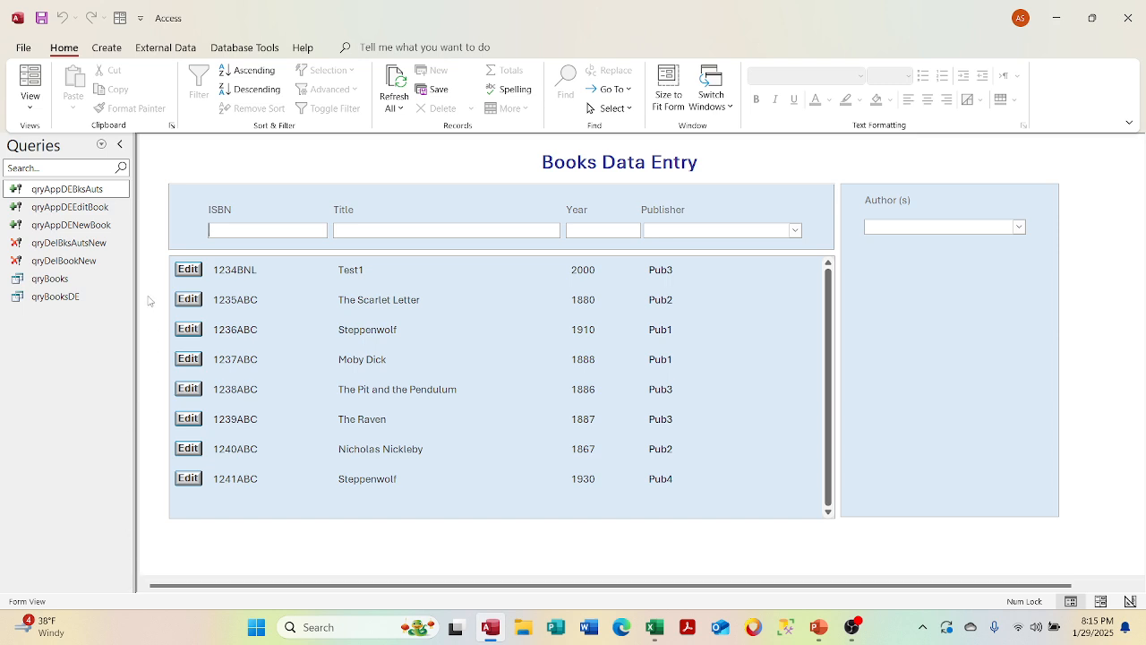
# - Open qryAppDEEditBook in design view, preview its records in datasheet view, and close it
pyautogui.click(109, 213)
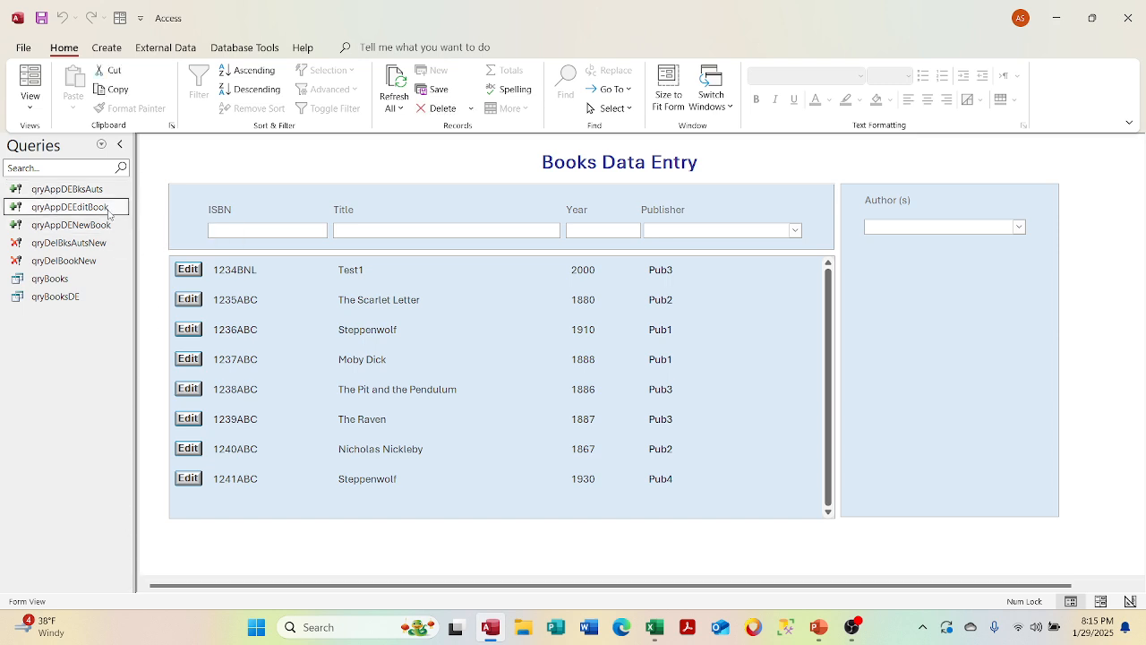
pyautogui.rightClick(114, 217)
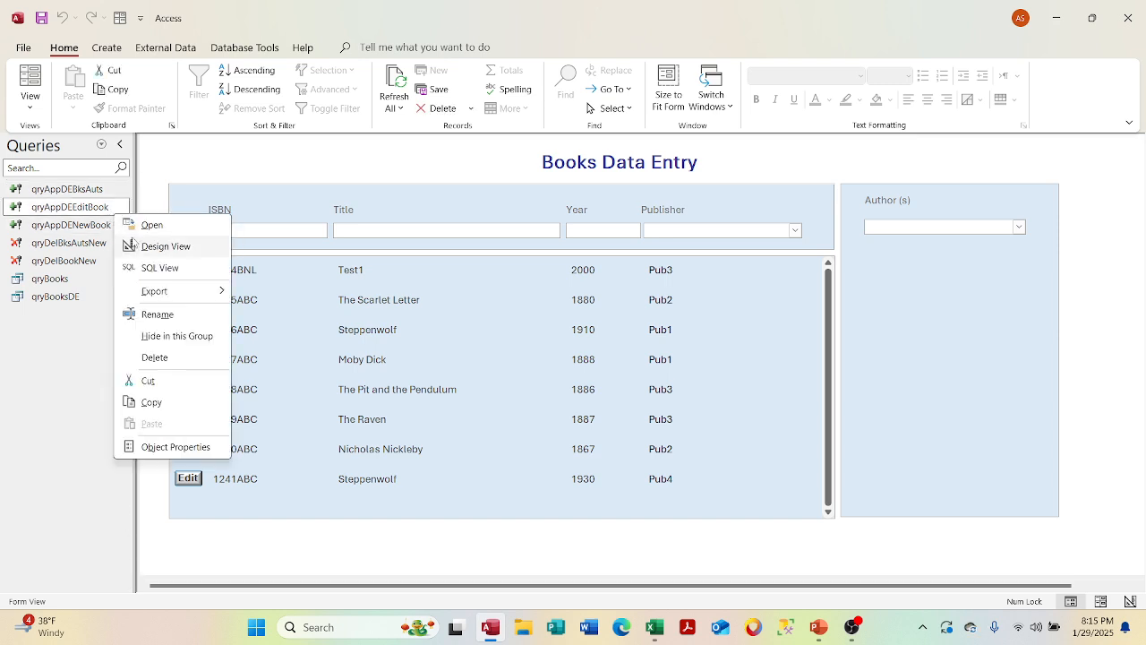
pyautogui.click(136, 247)
pyautogui.click(33, 102)
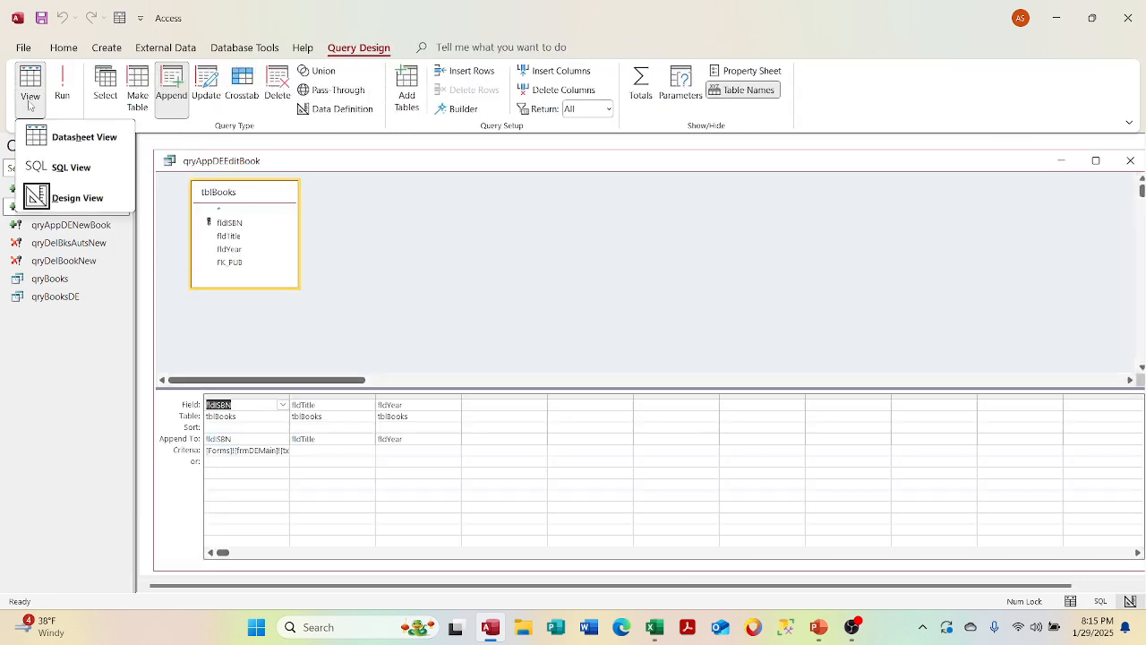
pyautogui.click(43, 136)
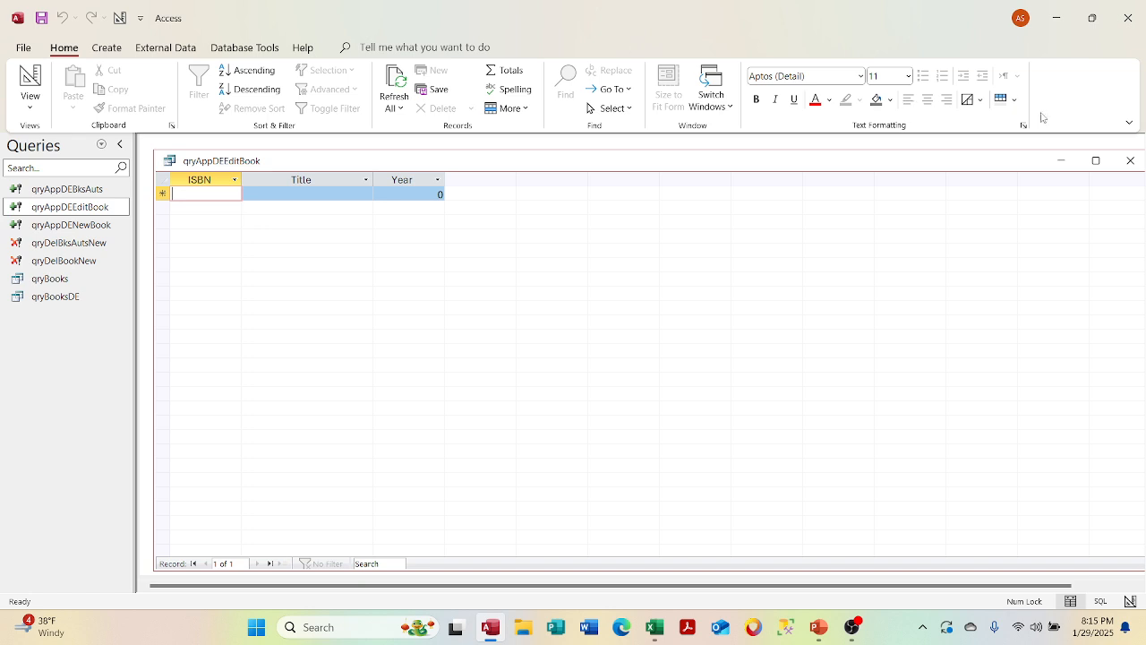
pyautogui.click(1130, 161)
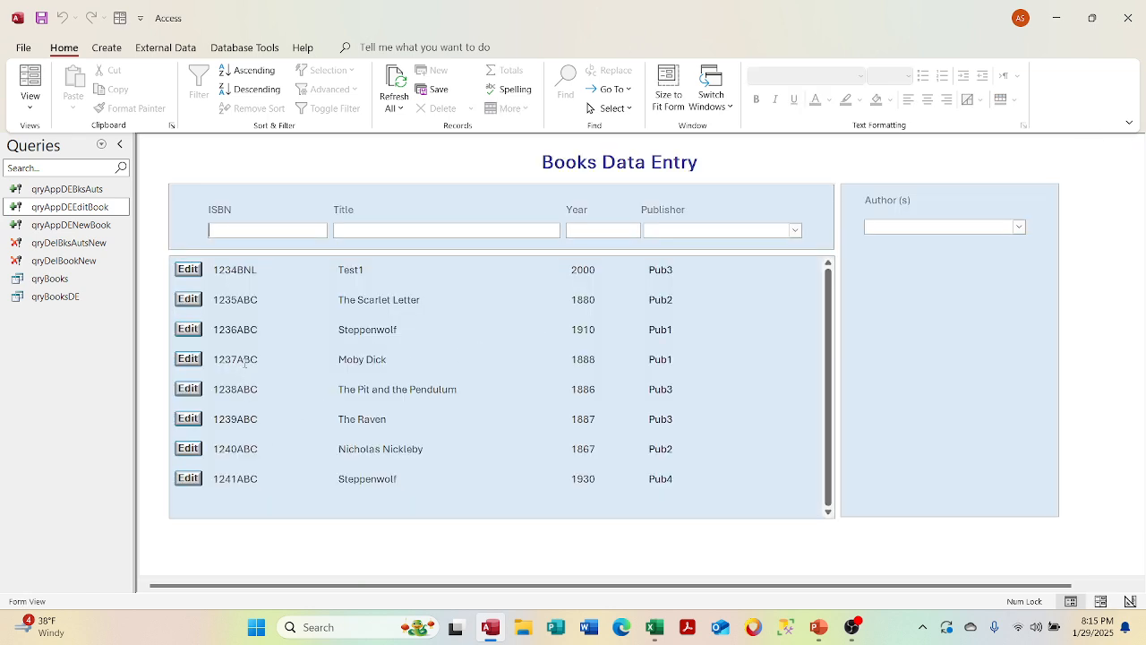
# - Select the book 1237ABC in the form's list and preview qryAppDEEditBook in datasheet view with the form's book list uncovered
pyautogui.click(244, 360)
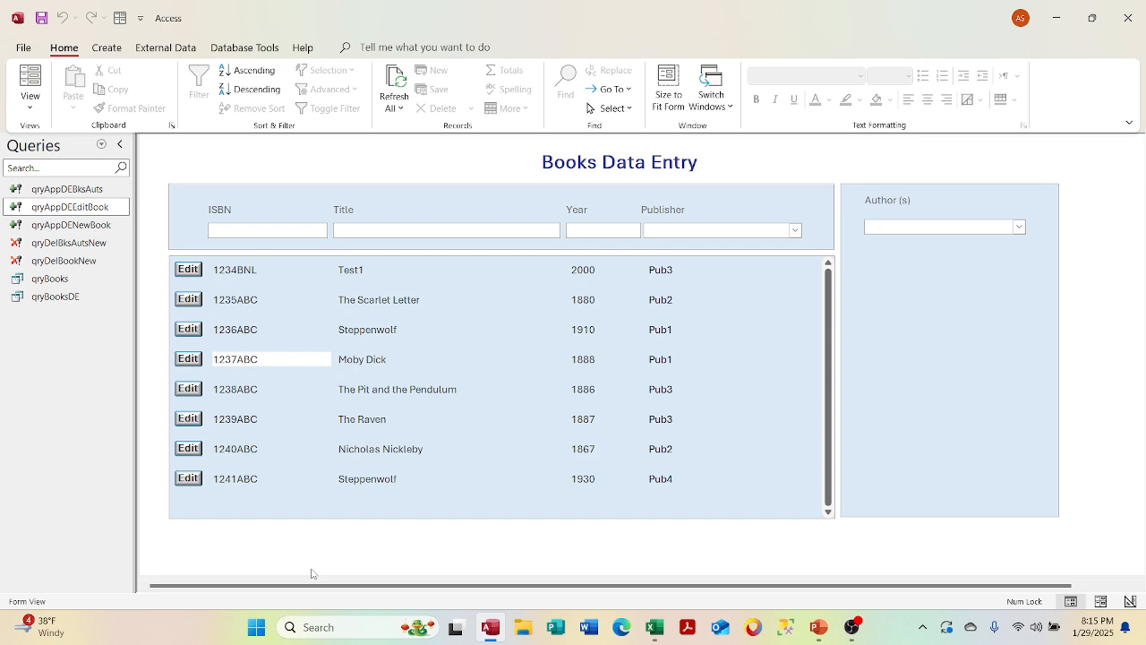
pyautogui.click(186, 362)
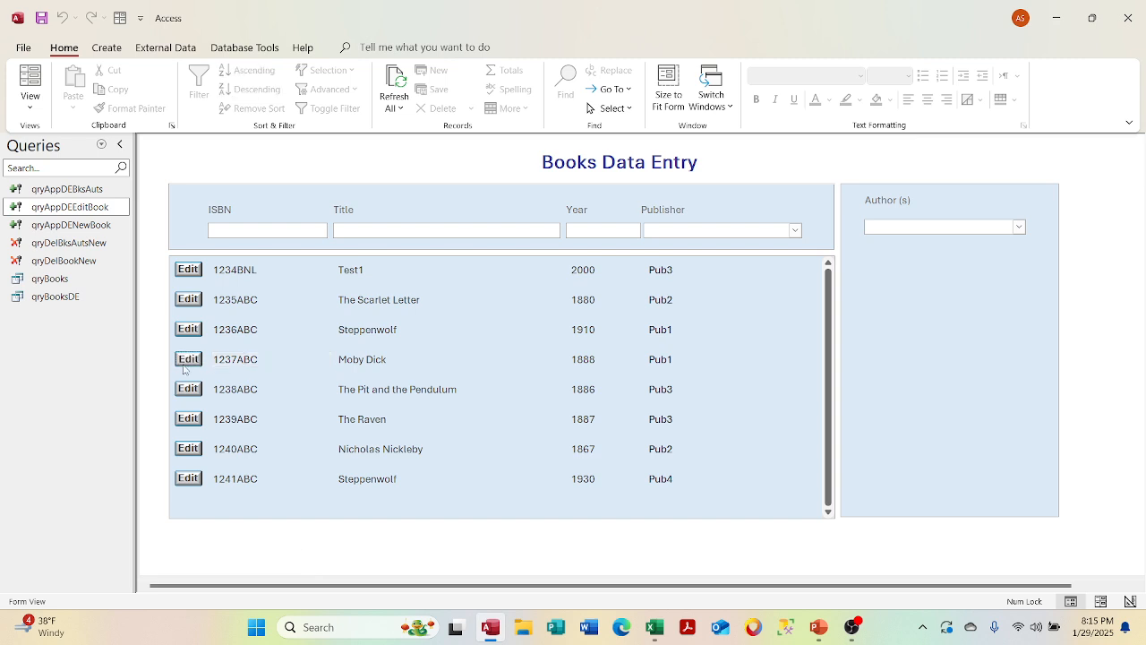
pyautogui.click(225, 361)
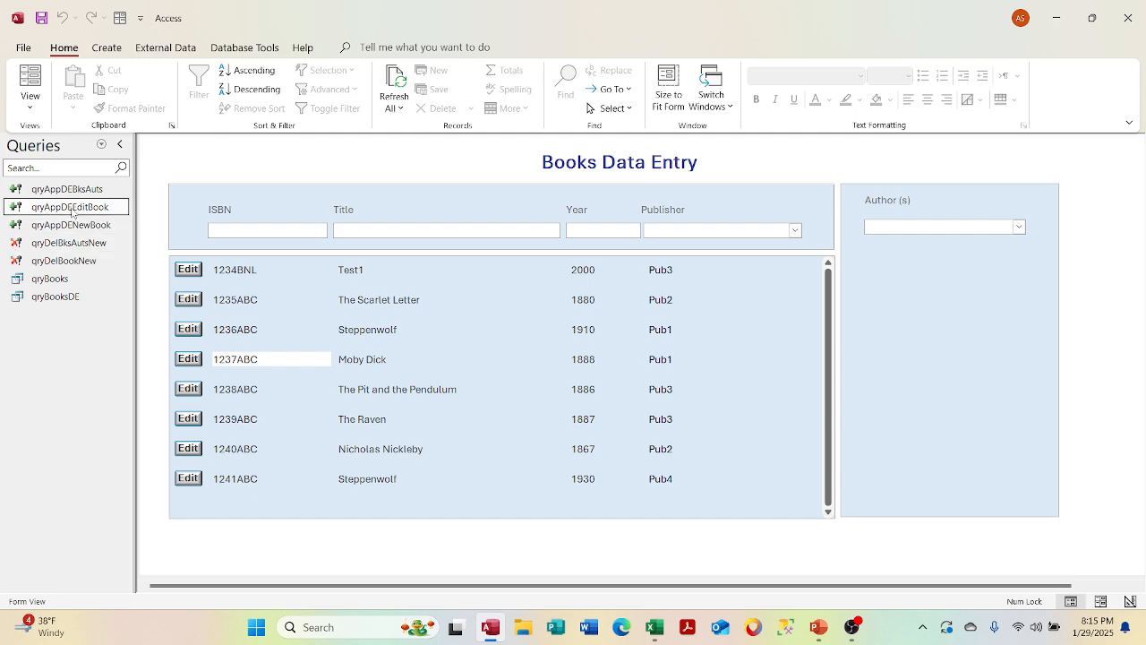
pyautogui.rightClick(72, 211)
pyautogui.click(119, 240)
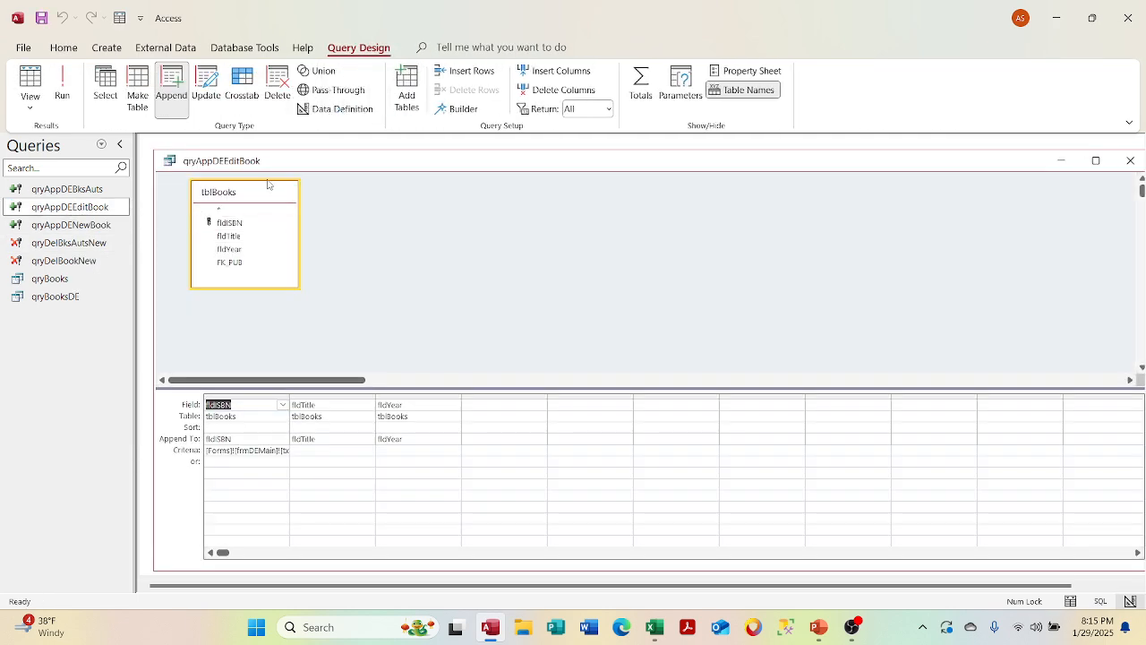
pyautogui.rightClick(282, 165)
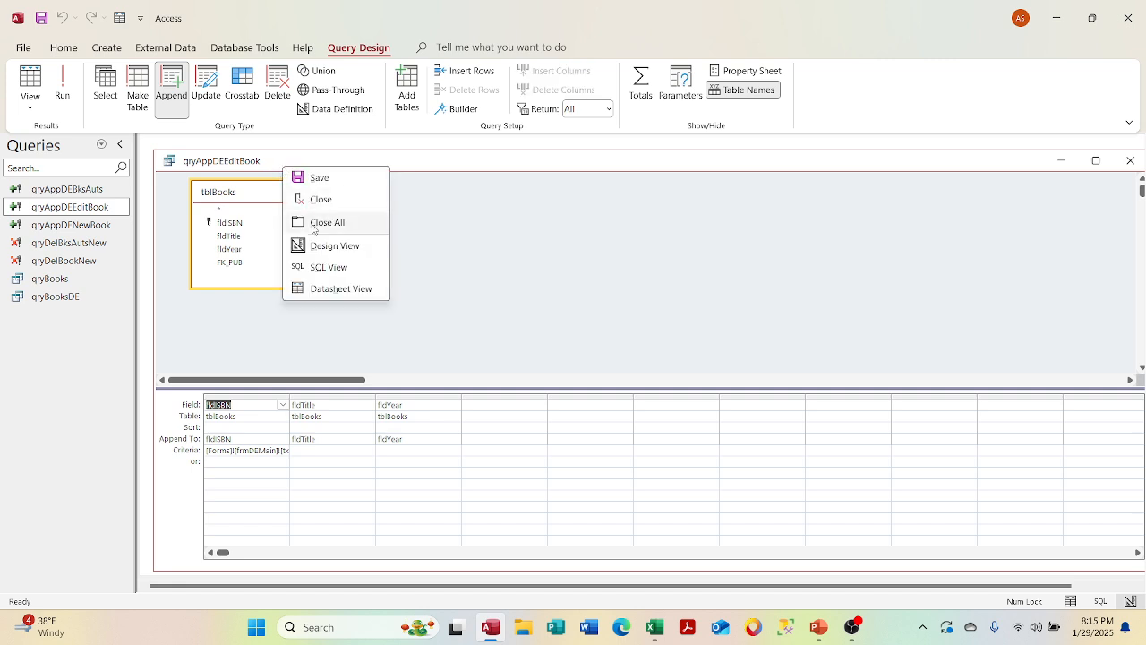
pyautogui.click(316, 289)
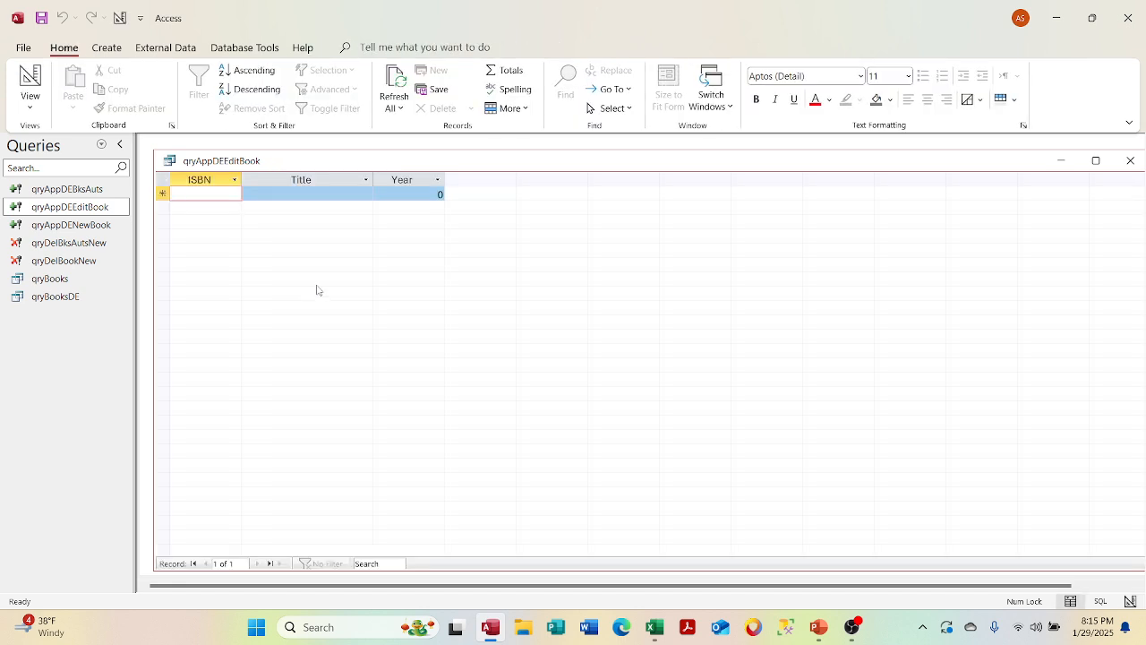
pyautogui.moveTo(495, 162); pyautogui.dragTo(734, 215)
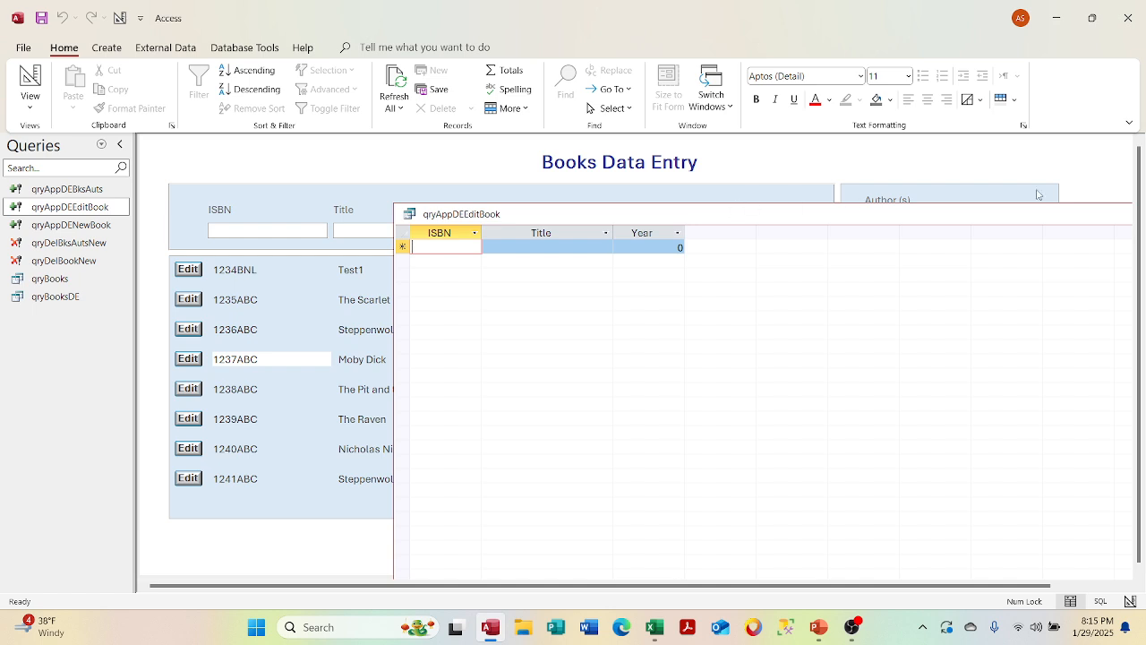
# - Check the design of qryAppDEEditBook, preview its datasheet again, and close the query
pyautogui.rightClick(952, 215)
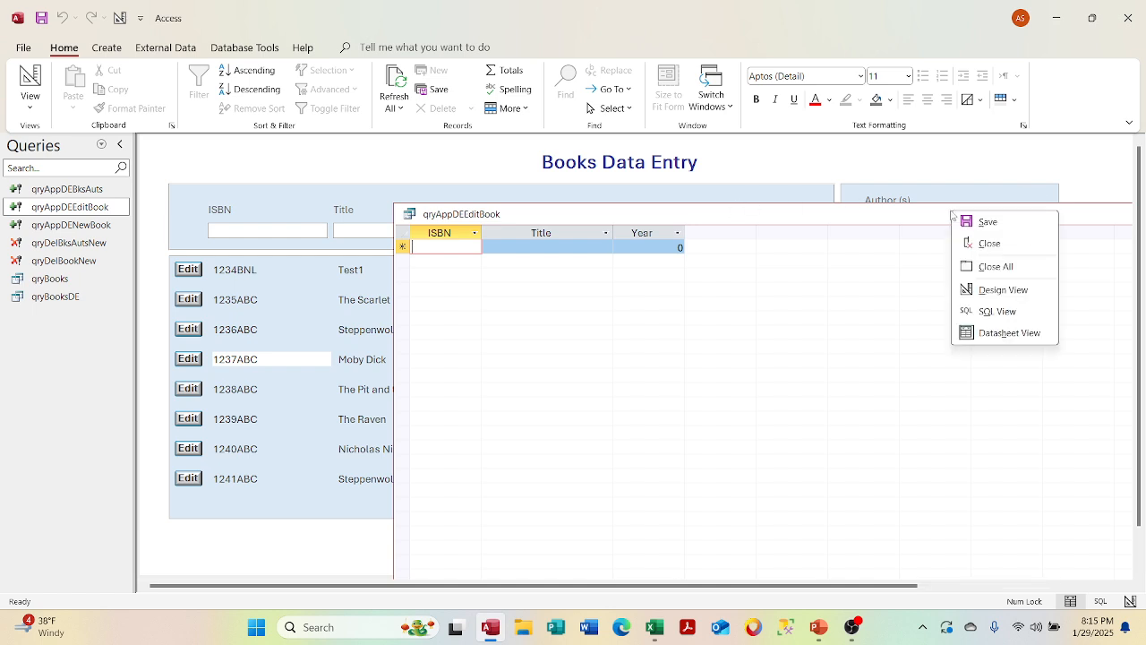
pyautogui.click(980, 294)
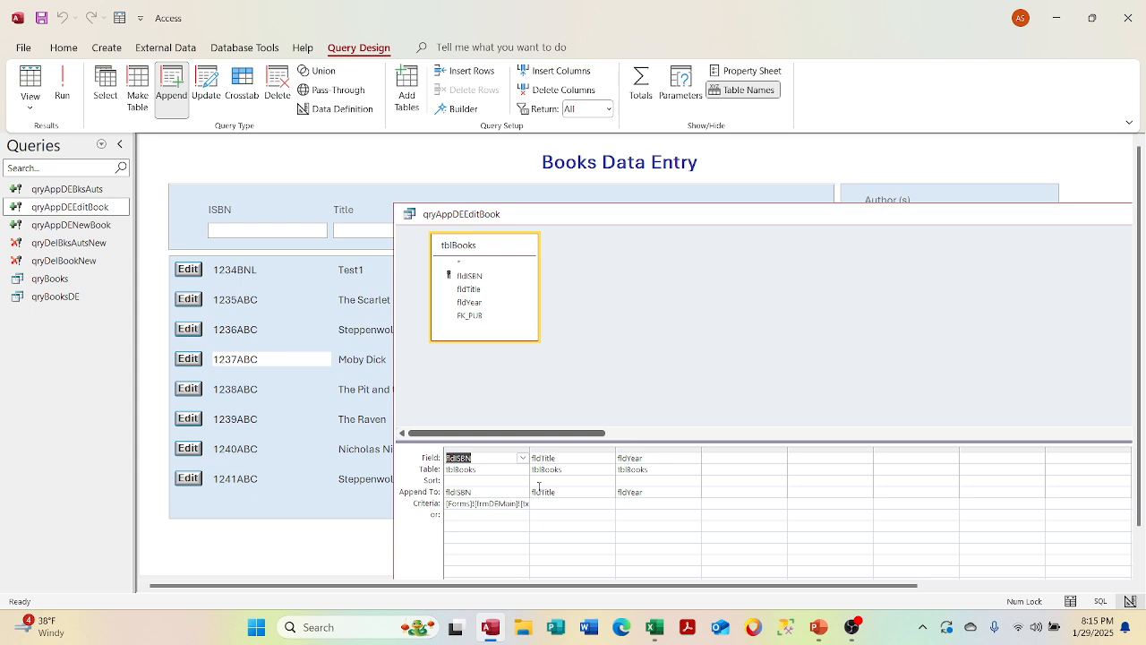
pyautogui.rightClick(582, 223)
pyautogui.click(600, 344)
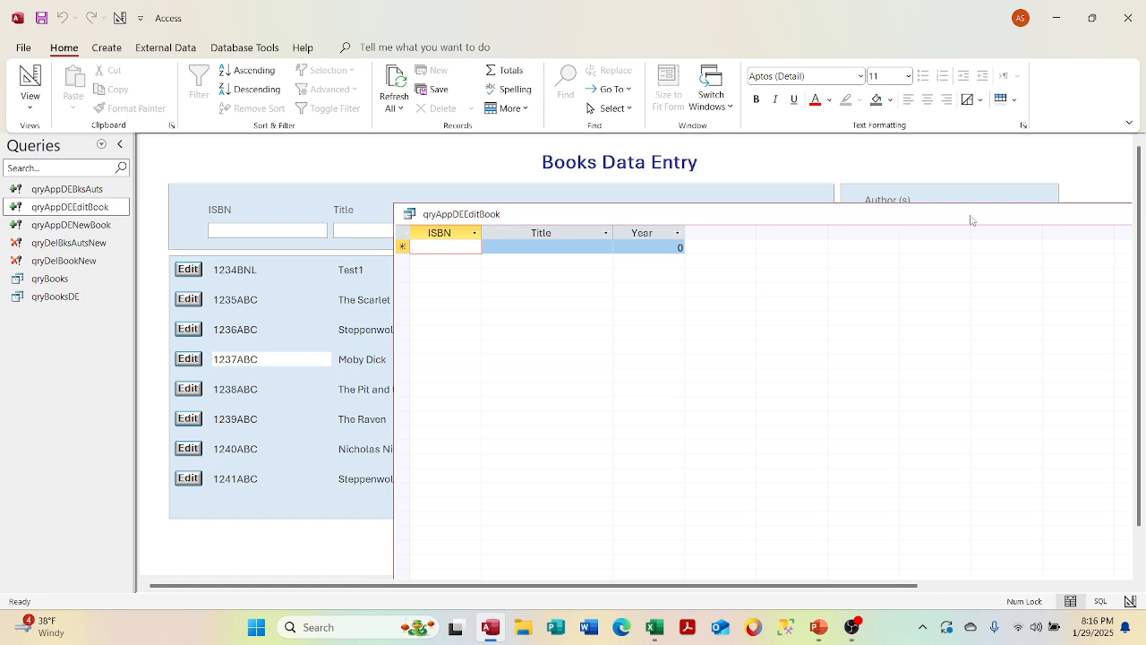
pyautogui.moveTo(969, 217); pyautogui.dragTo(767, 220)
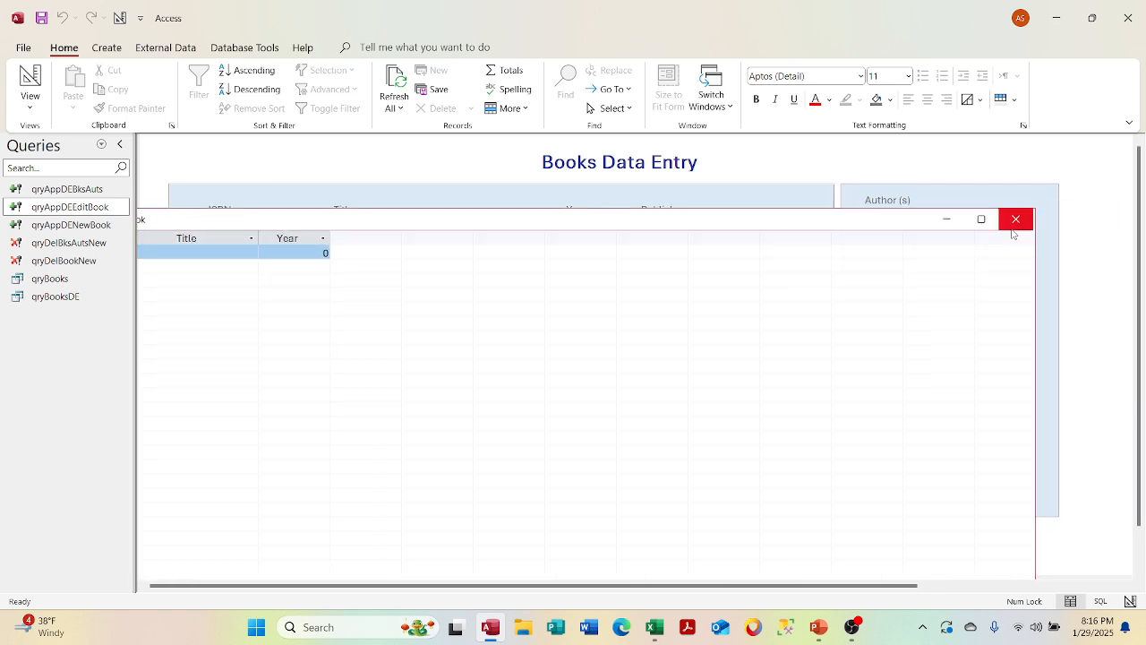
pyautogui.click(1014, 219)
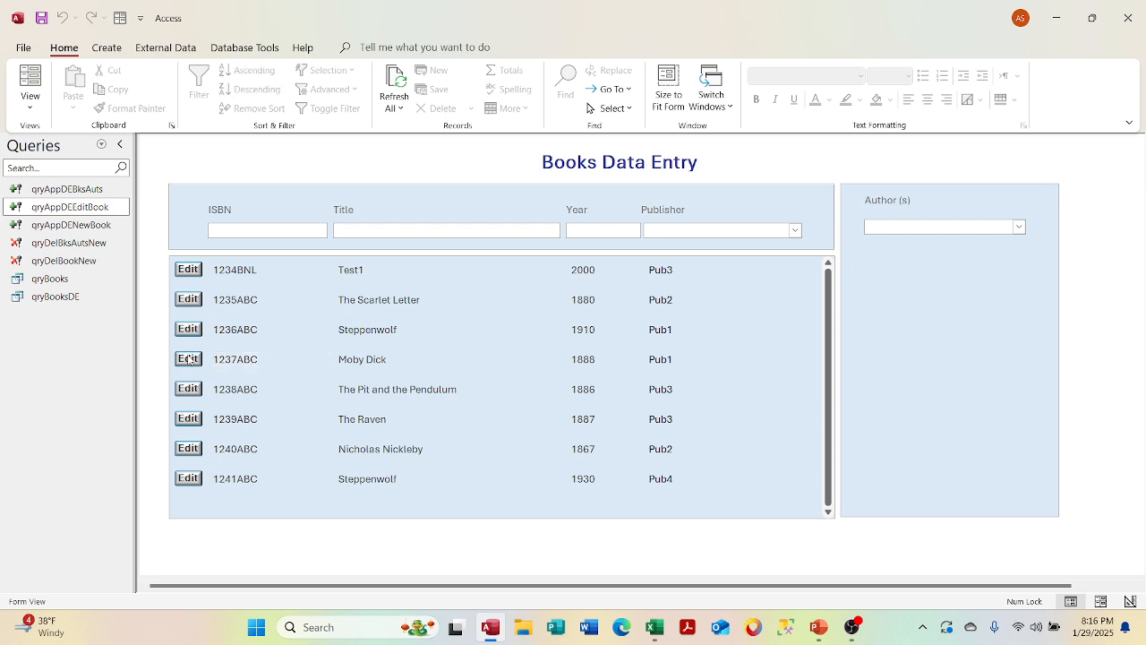
# - Put the focus on the Edit button of book 1237ABC, preview qryAppDEEditBook in datasheet view once more, and close it
pyautogui.rightClick(188, 360)
pyautogui.press('Escape')
pyautogui.rightClick(74, 212)
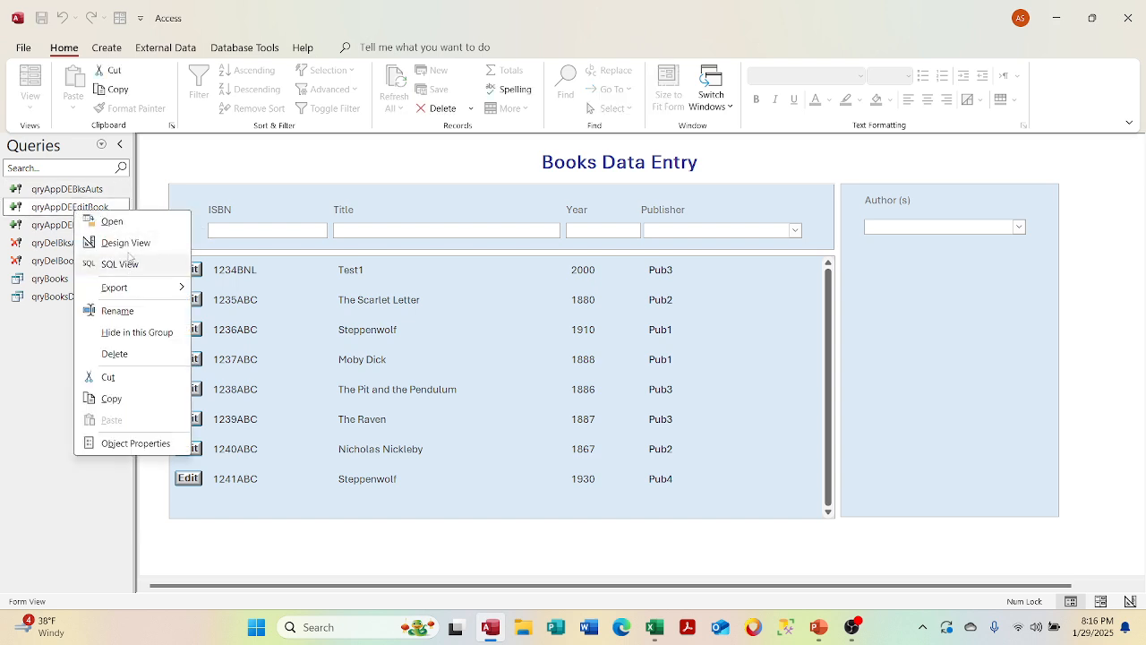
pyautogui.click(130, 242)
pyautogui.click(31, 103)
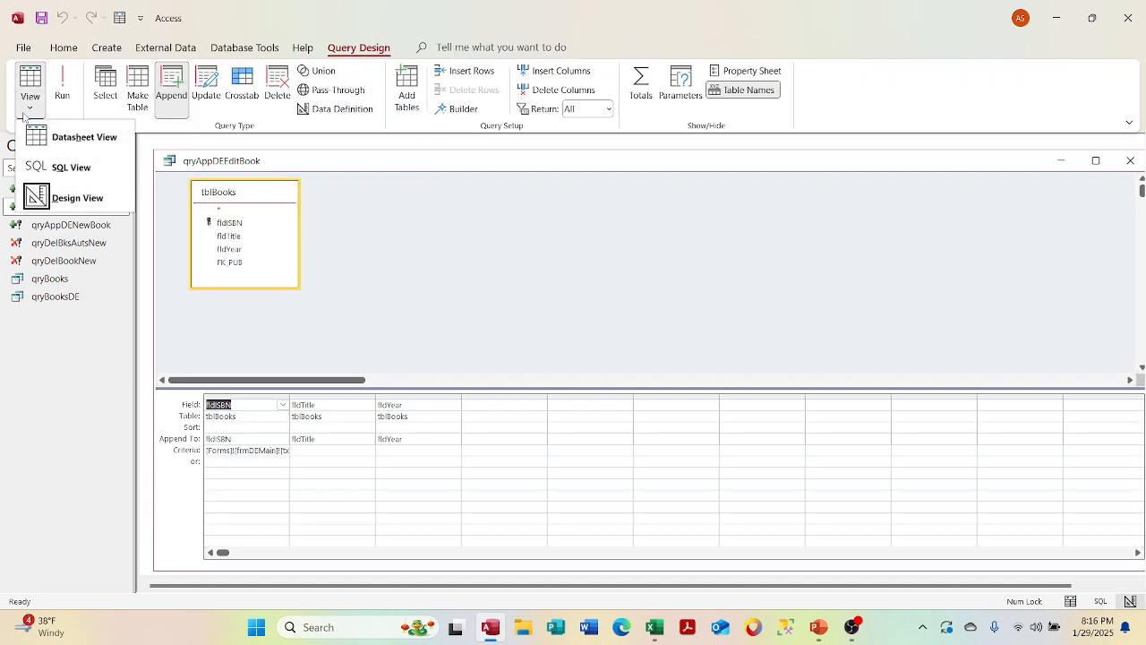
pyautogui.click(76, 134)
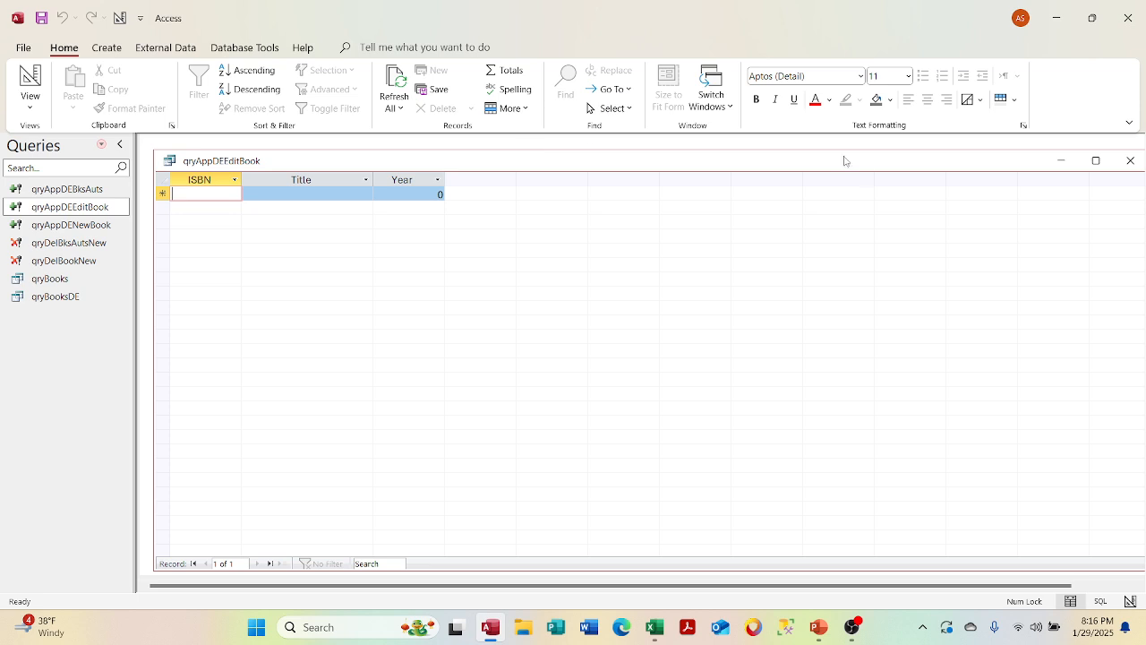
pyautogui.click(1129, 161)
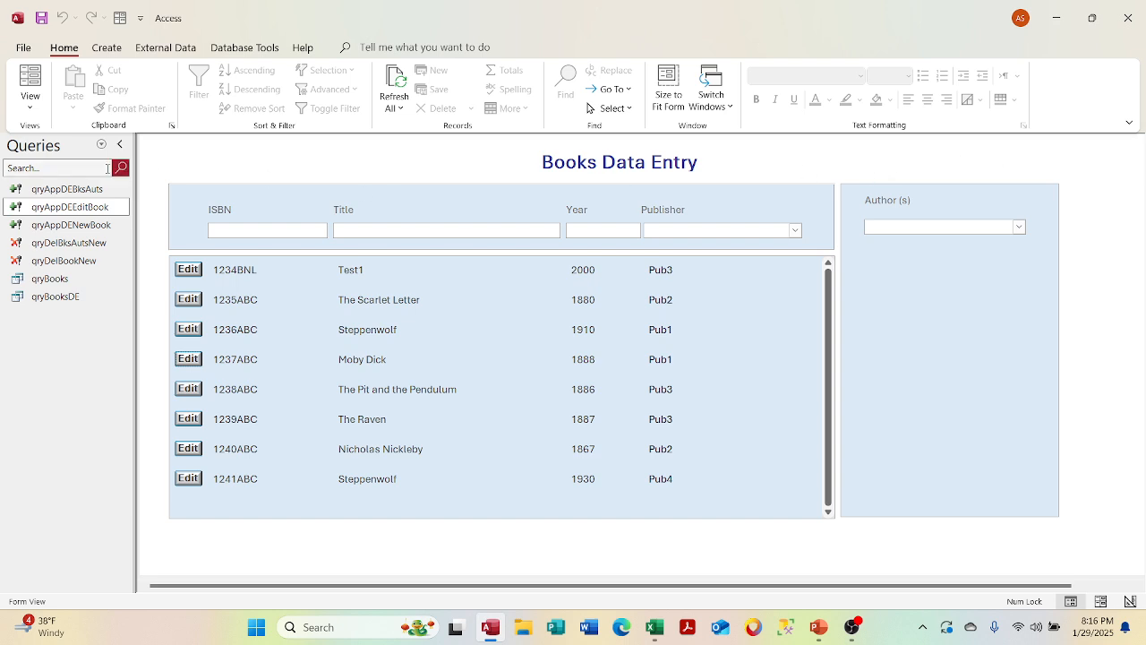
pyautogui.rightClick(65, 208)
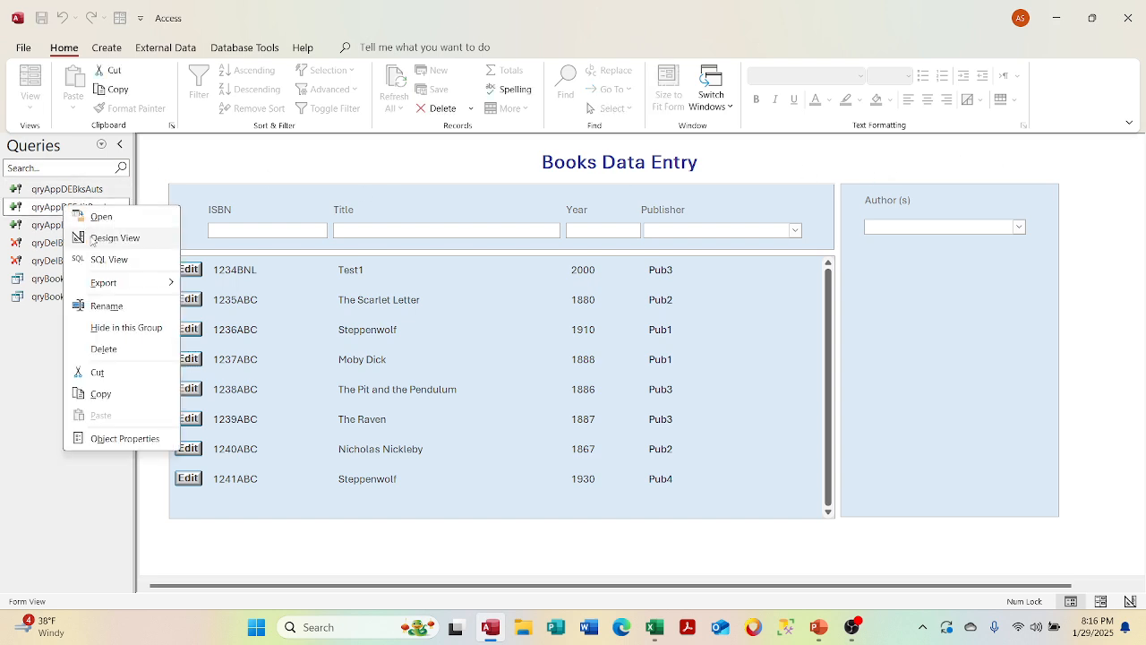
pyautogui.click(108, 237)
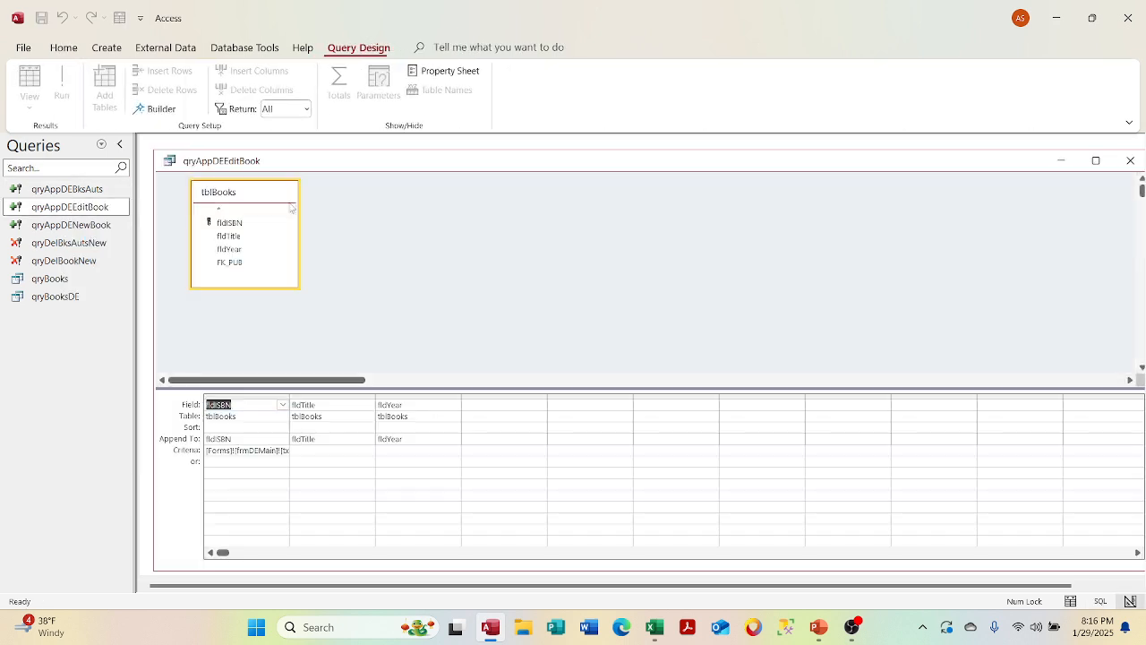
pyautogui.click(274, 450)
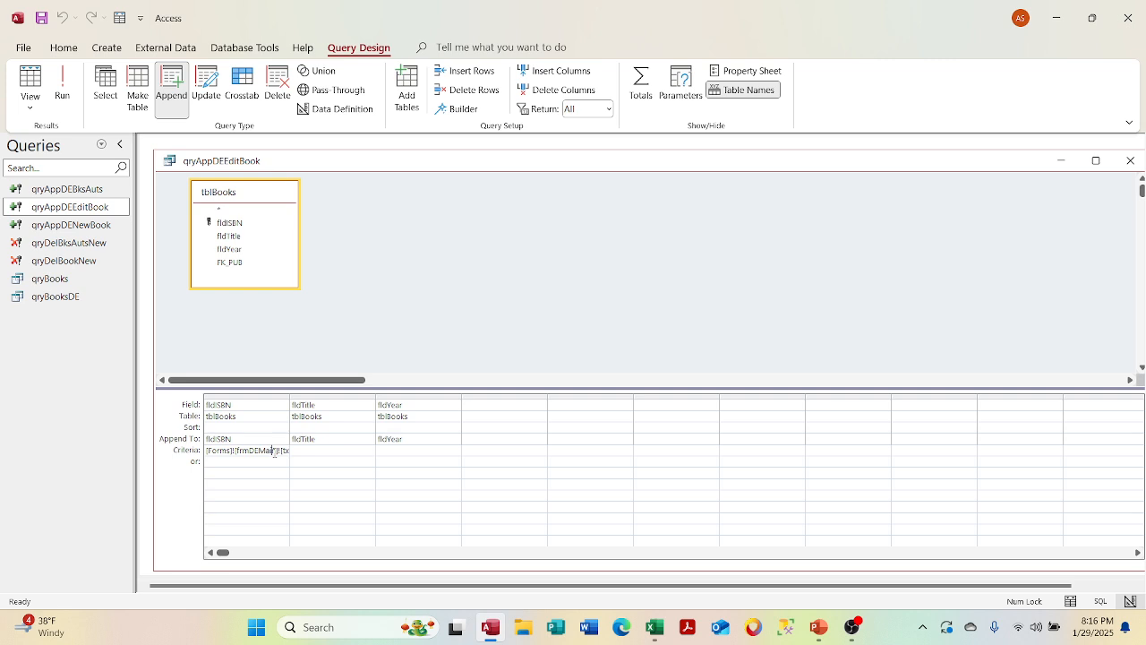
pyautogui.rightClick(273, 462)
pyautogui.click(260, 449)
pyautogui.rightClick(260, 448)
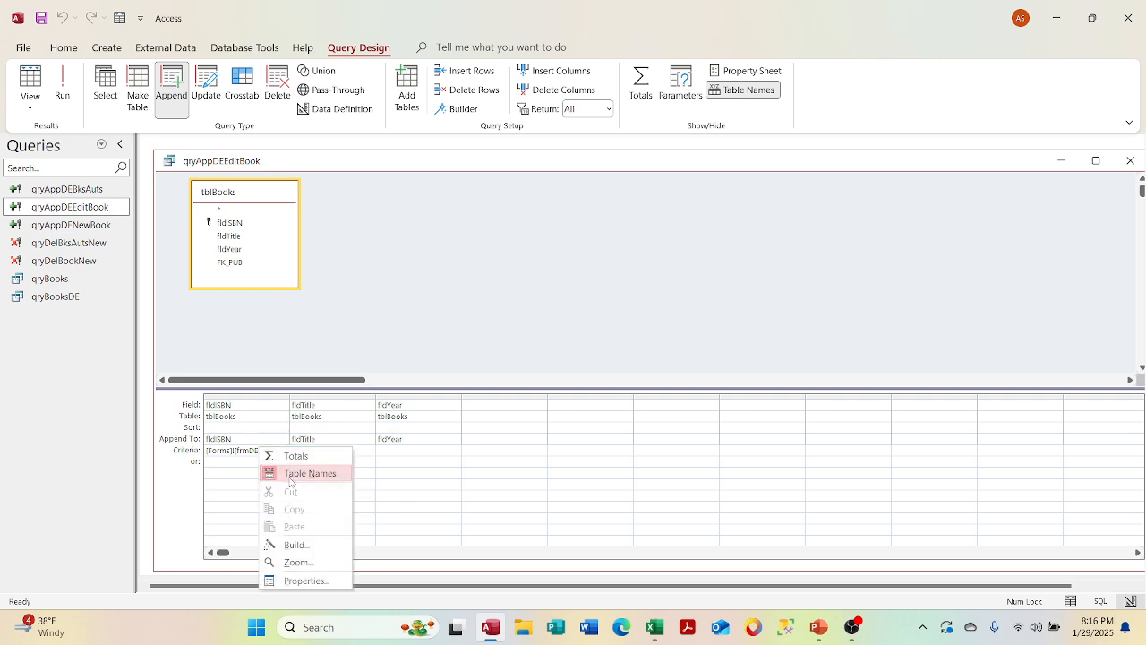
pyautogui.click(296, 545)
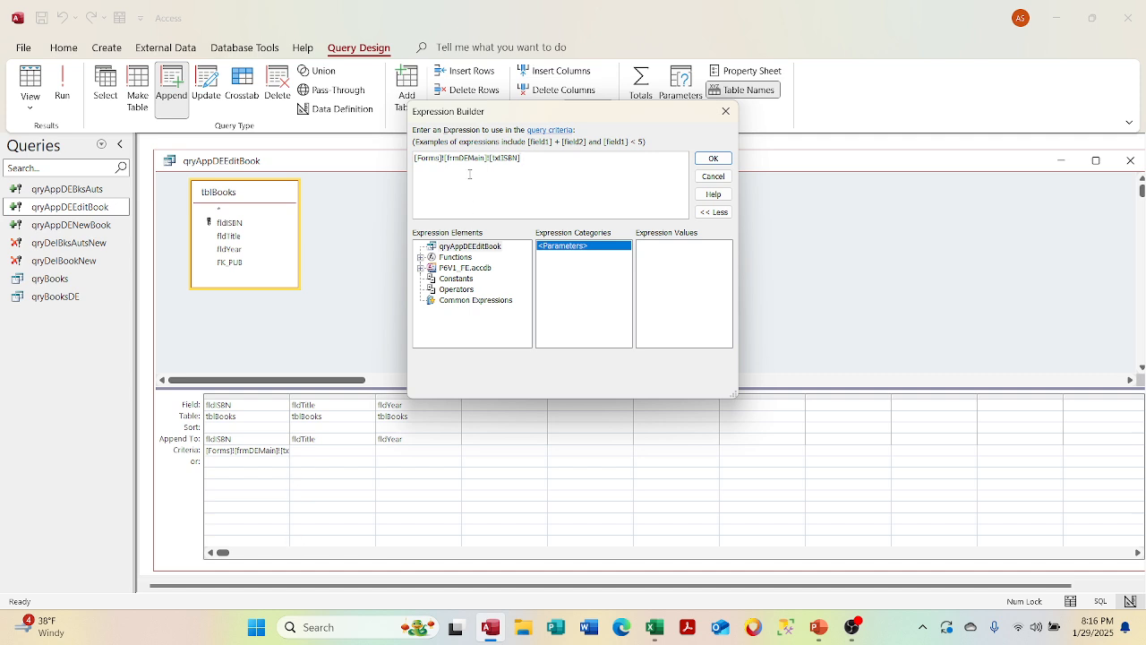
pyautogui.hotkey('ctrl', 'a')
pyautogui.press('Delete')
pyautogui.click(418, 272)
pyautogui.click(419, 268)
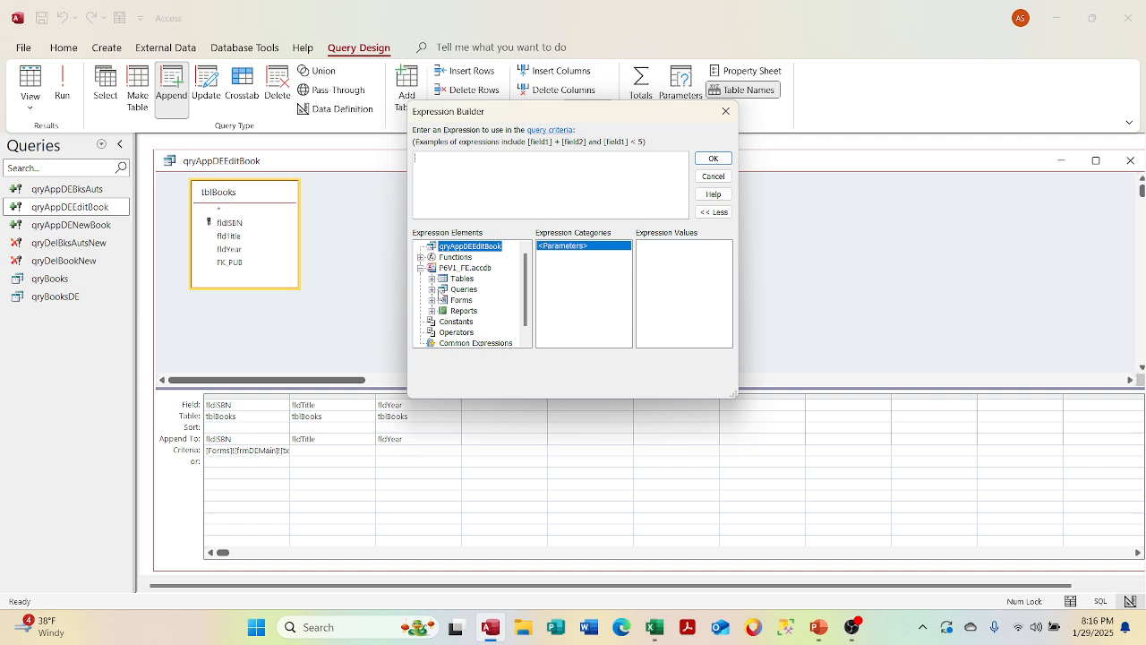
pyautogui.click(432, 289)
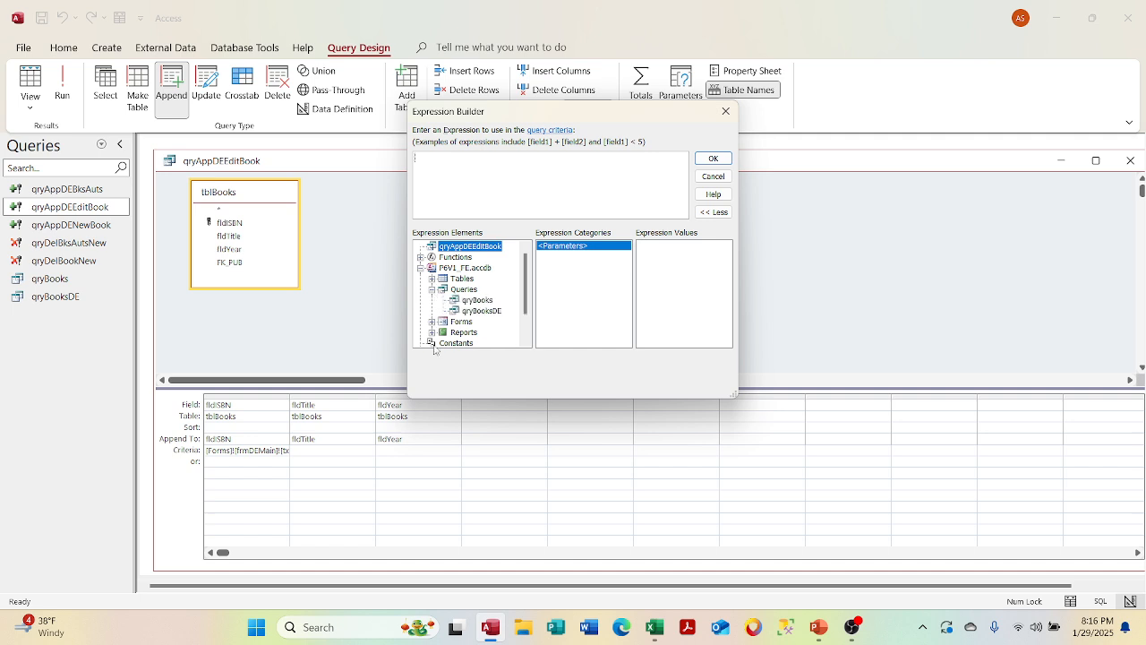
pyautogui.click(482, 301)
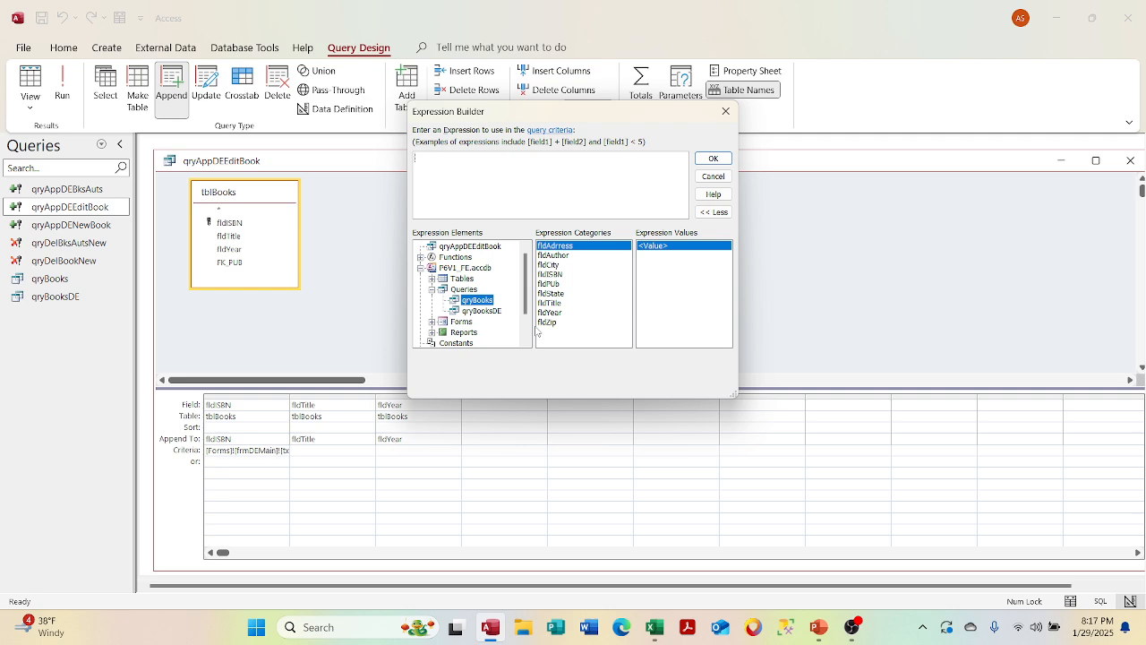
pyautogui.click(713, 175)
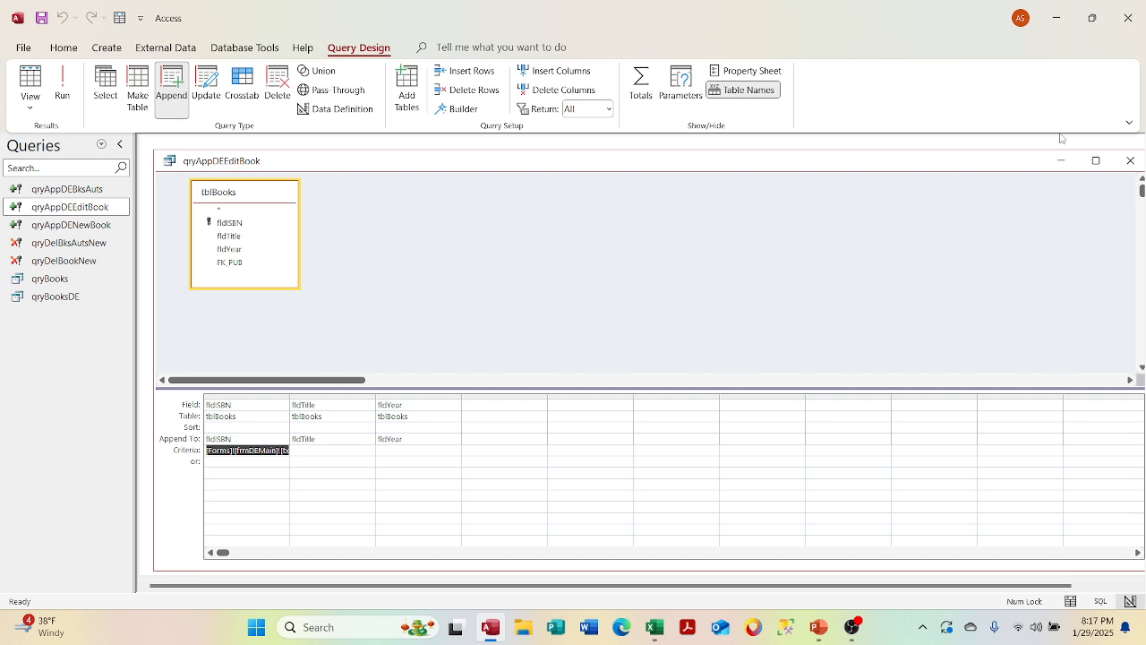
pyautogui.click(1129, 159)
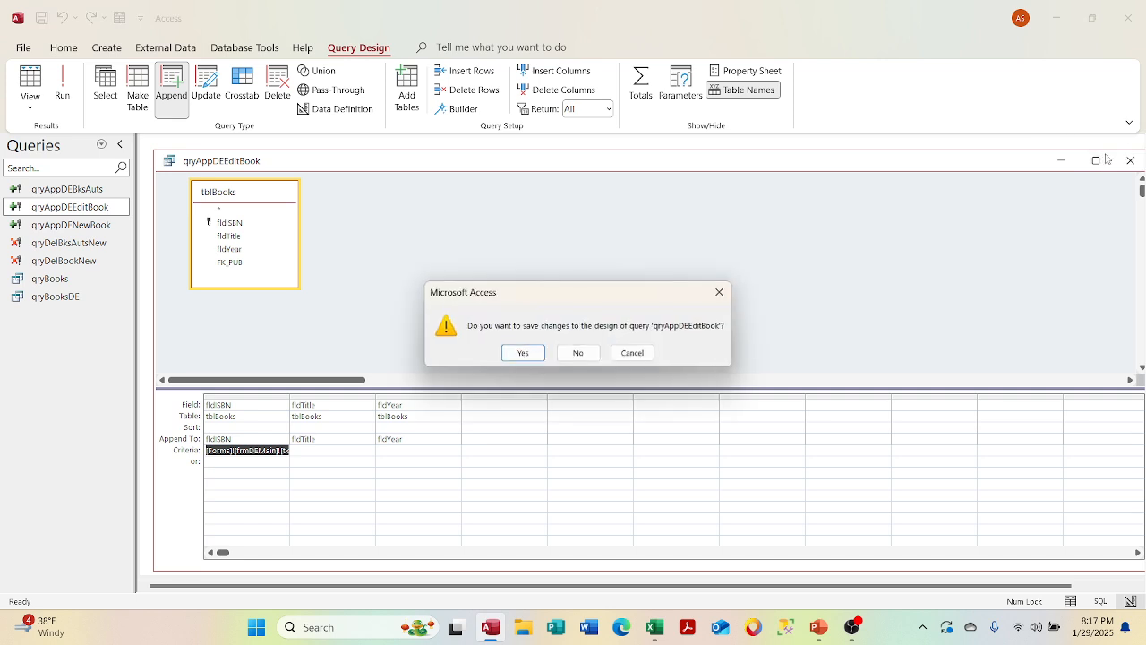
pyautogui.click(578, 353)
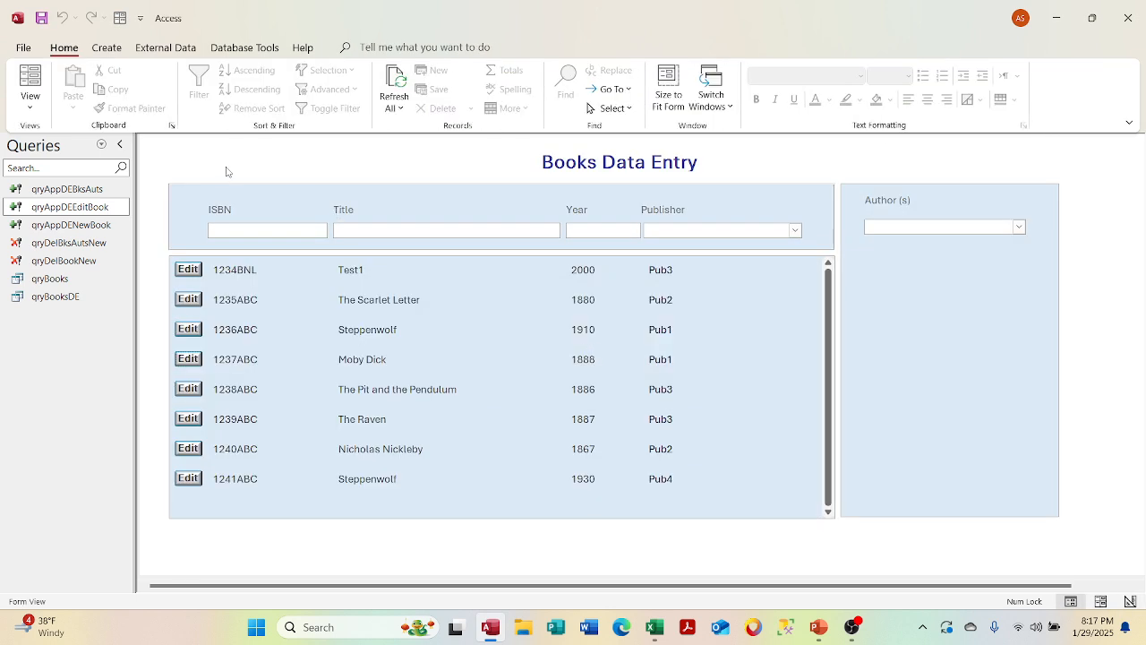
# - Check the properties of the ISBN text box in the book list subform in frmDEMain's design view, and return to form view
pyautogui.rightClick(226, 169)
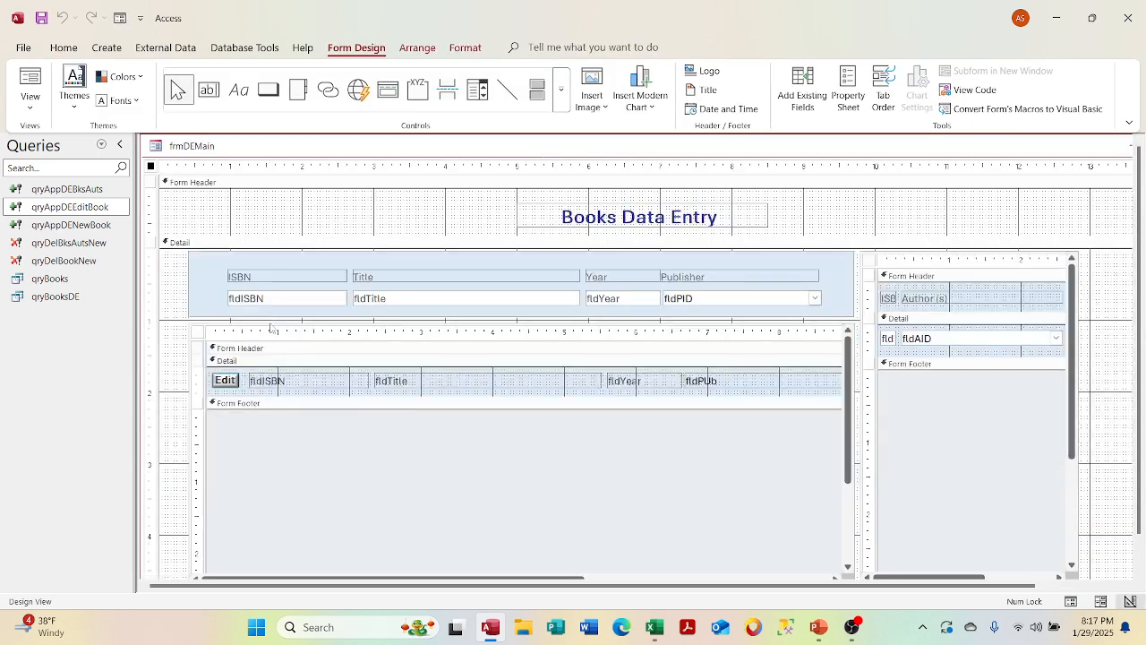
pyautogui.click(281, 381)
pyautogui.rightClick(281, 381)
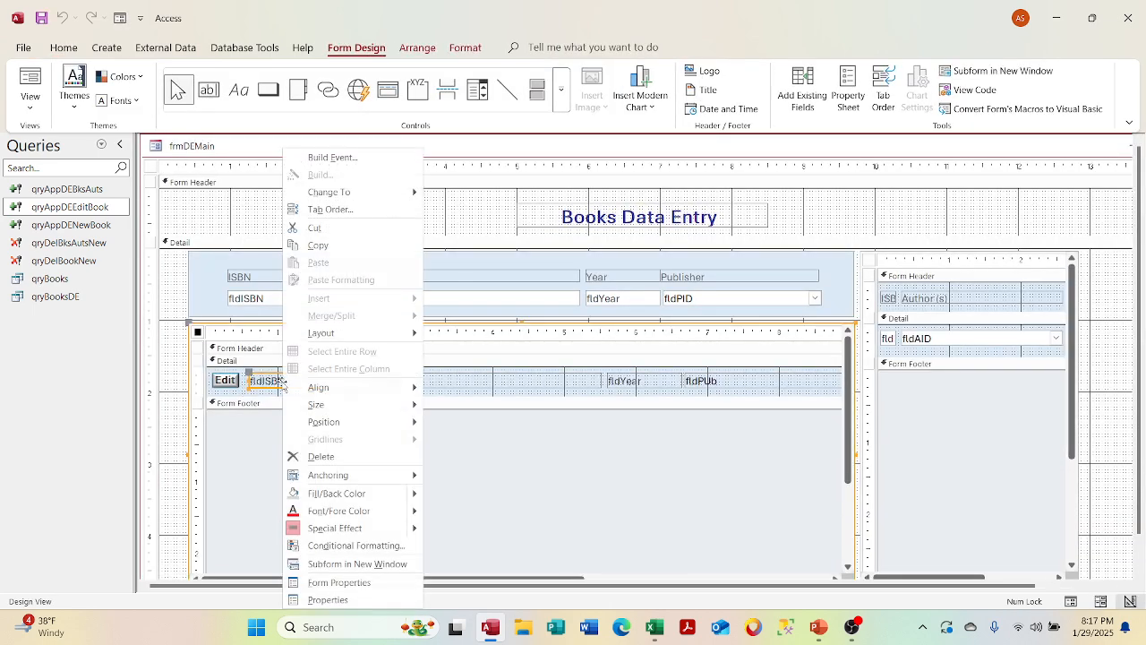
pyautogui.click(321, 599)
pyautogui.click(775, 216)
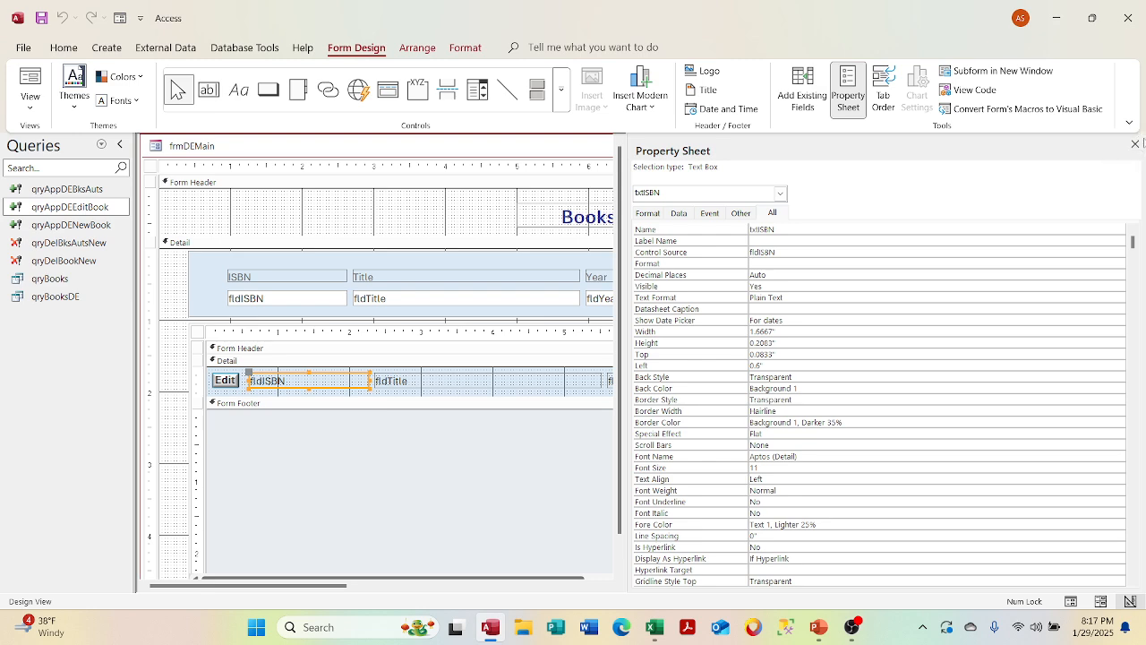
pyautogui.click(1135, 144)
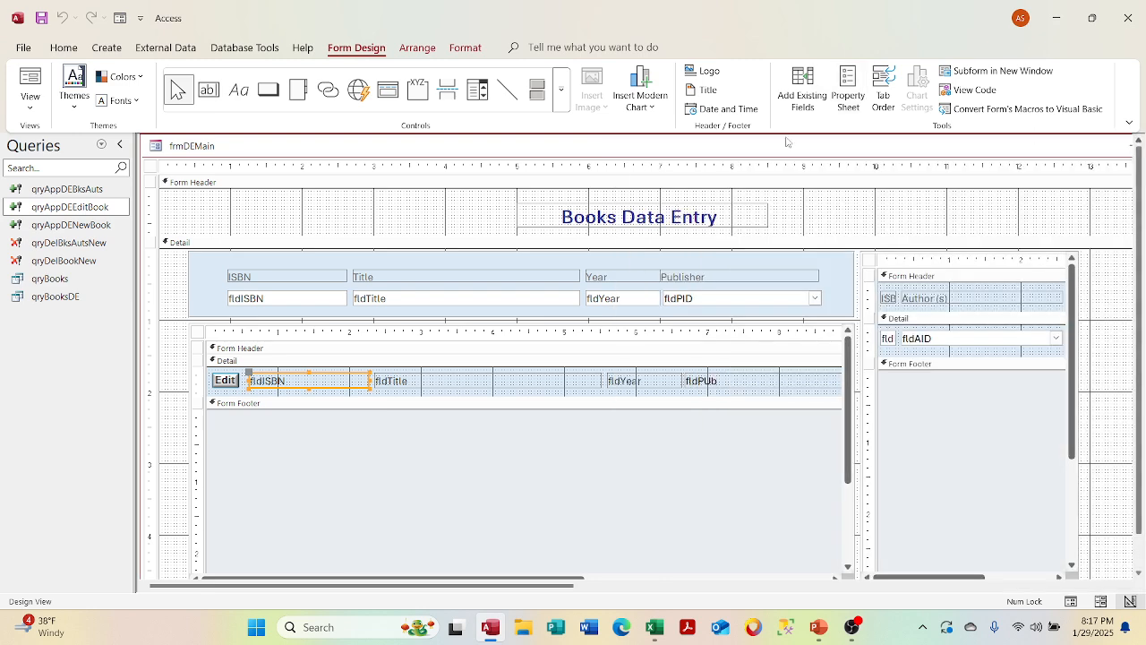
pyautogui.rightClick(462, 145)
pyautogui.click(496, 220)
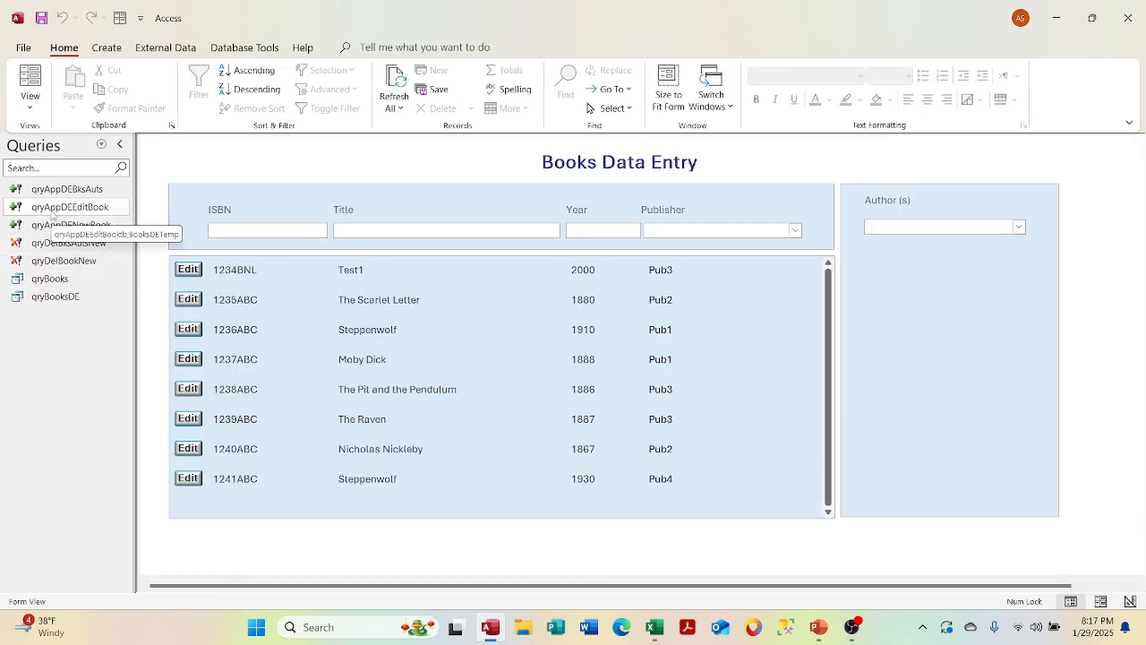
# - Open qryAppDEEditBook in design view and clear the fldISBN criterion in the Expression Builder
pyautogui.rightClick(52, 212)
pyautogui.click(93, 244)
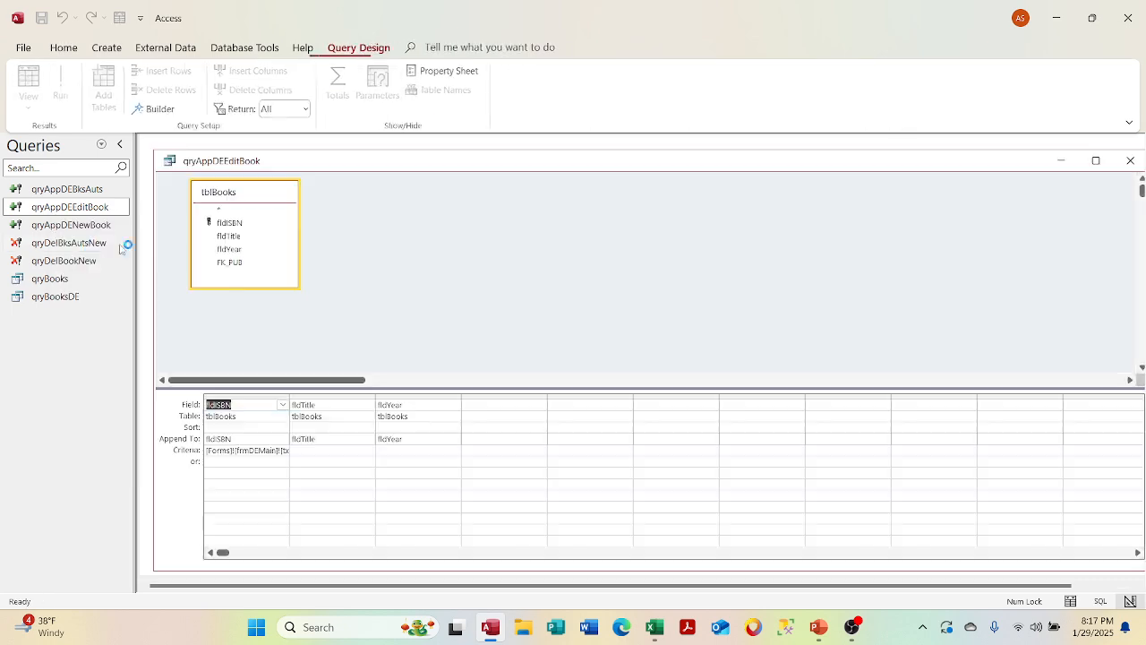
pyautogui.rightClick(267, 457)
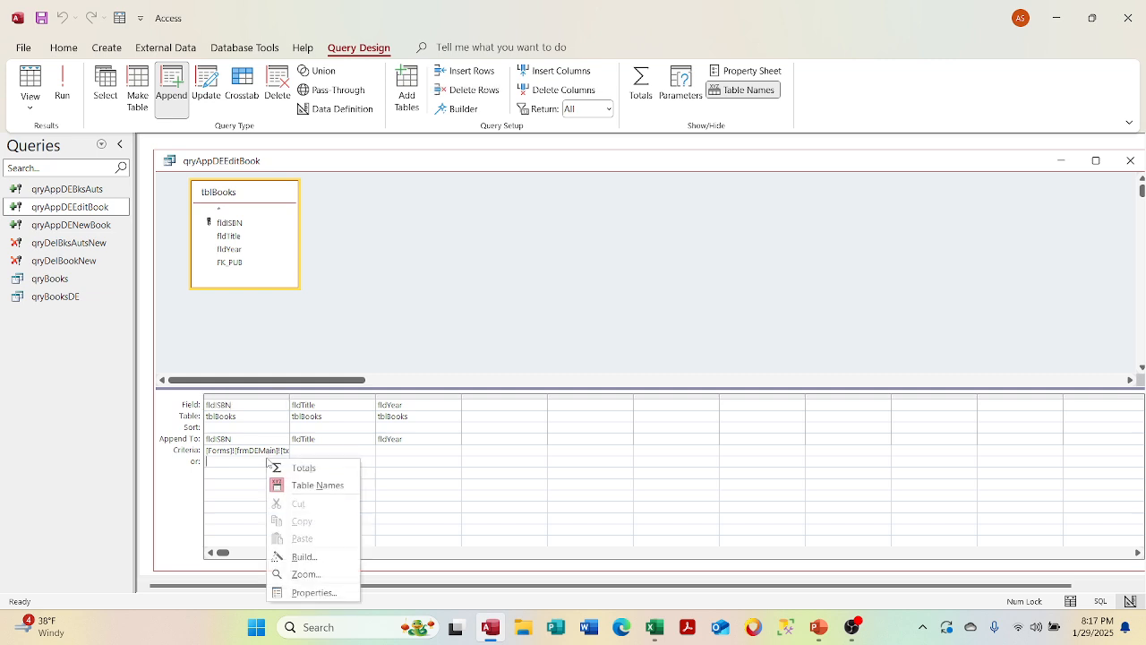
pyautogui.click(266, 451)
pyautogui.rightClick(266, 450)
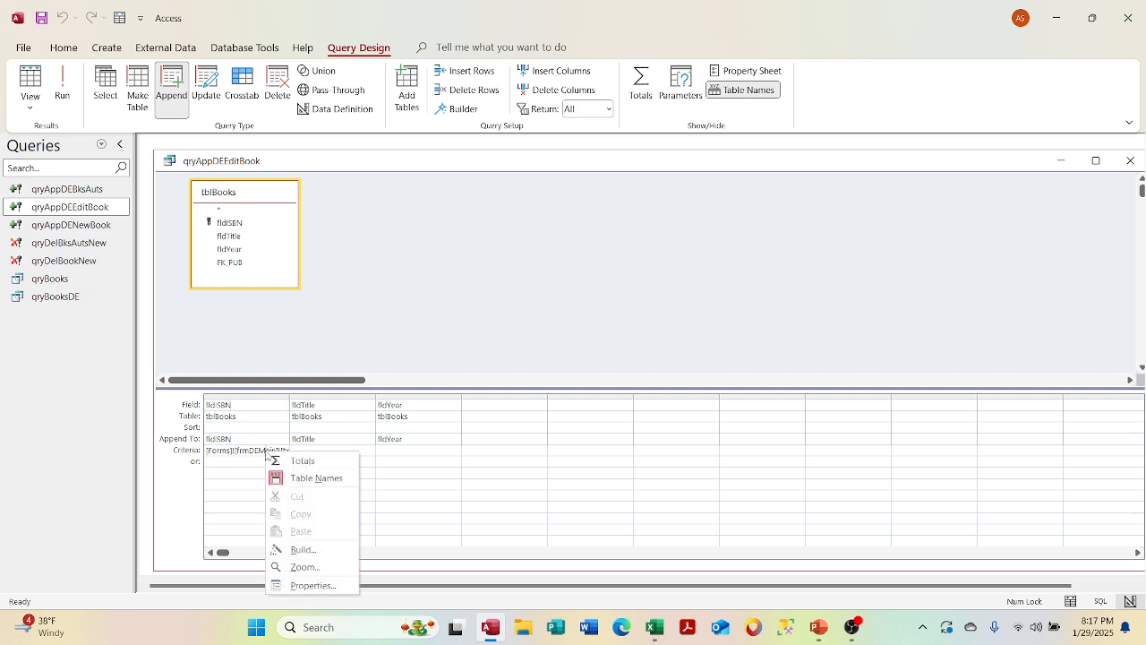
pyautogui.click(229, 449)
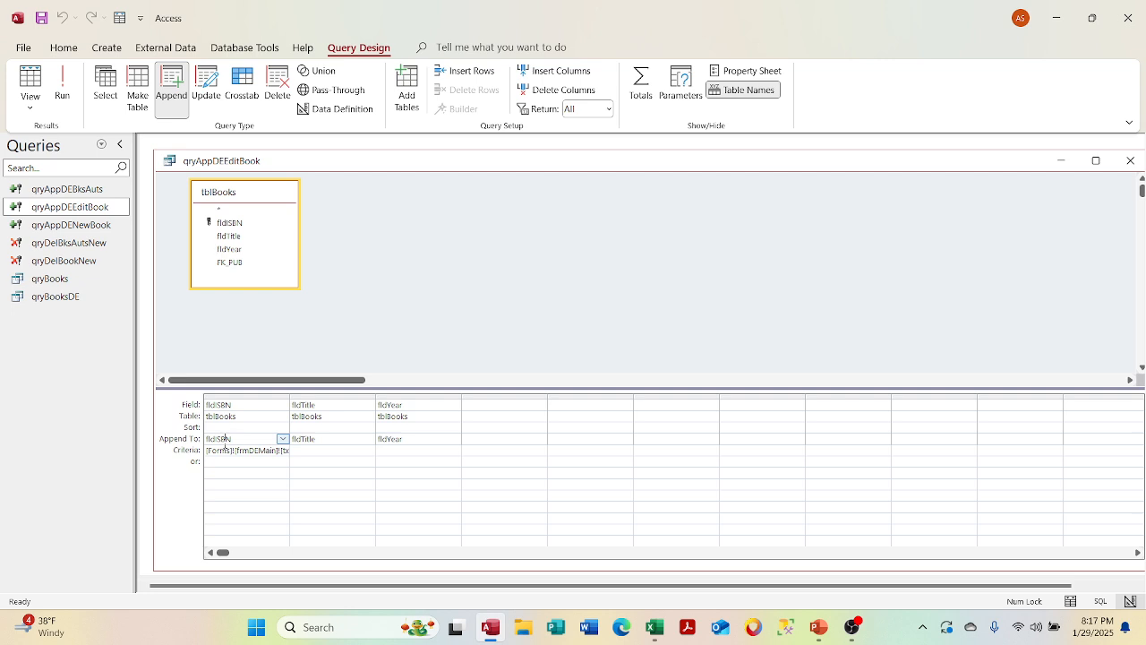
pyautogui.rightClick(238, 450)
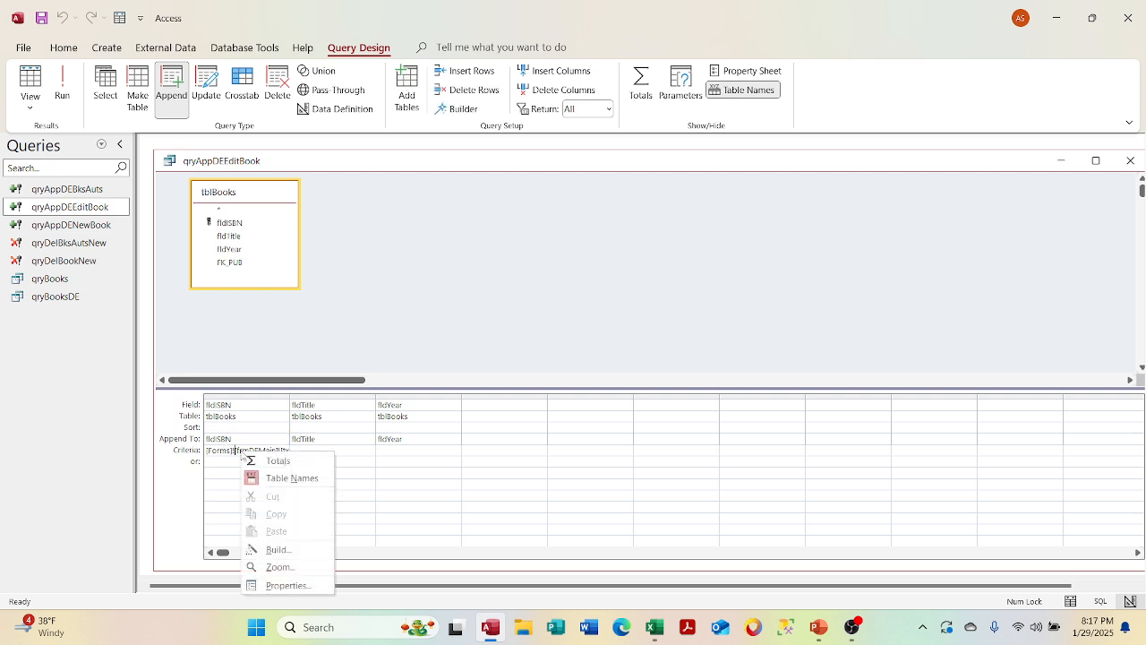
pyautogui.click(273, 545)
pyautogui.hotkey('ctrl', 'a')
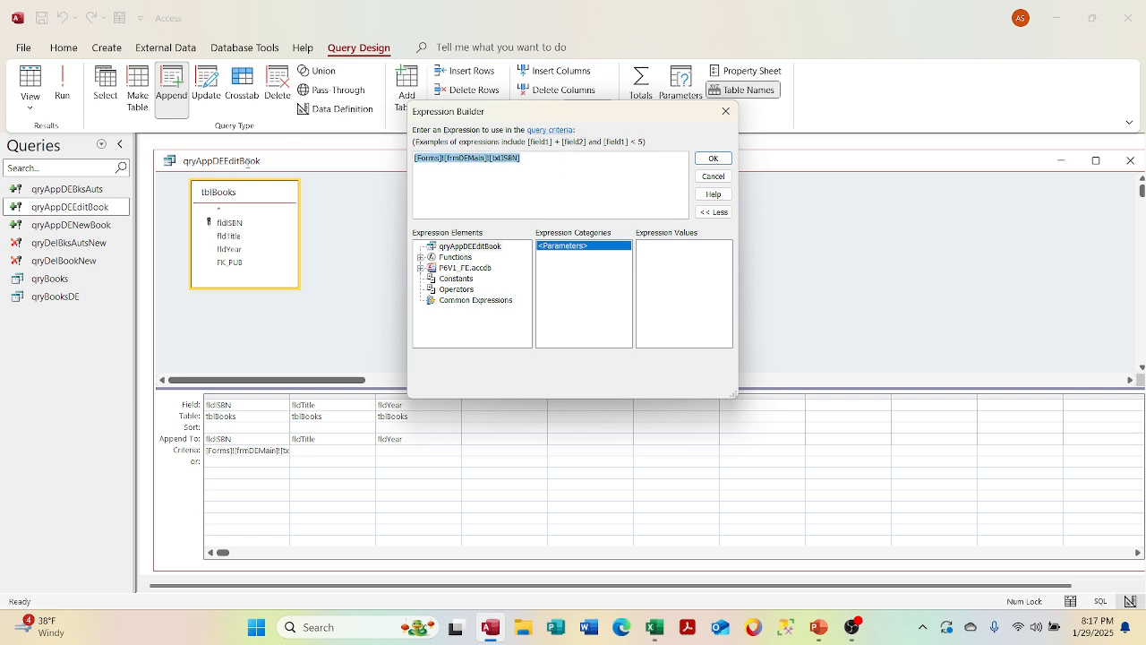
pyautogui.press('Delete')
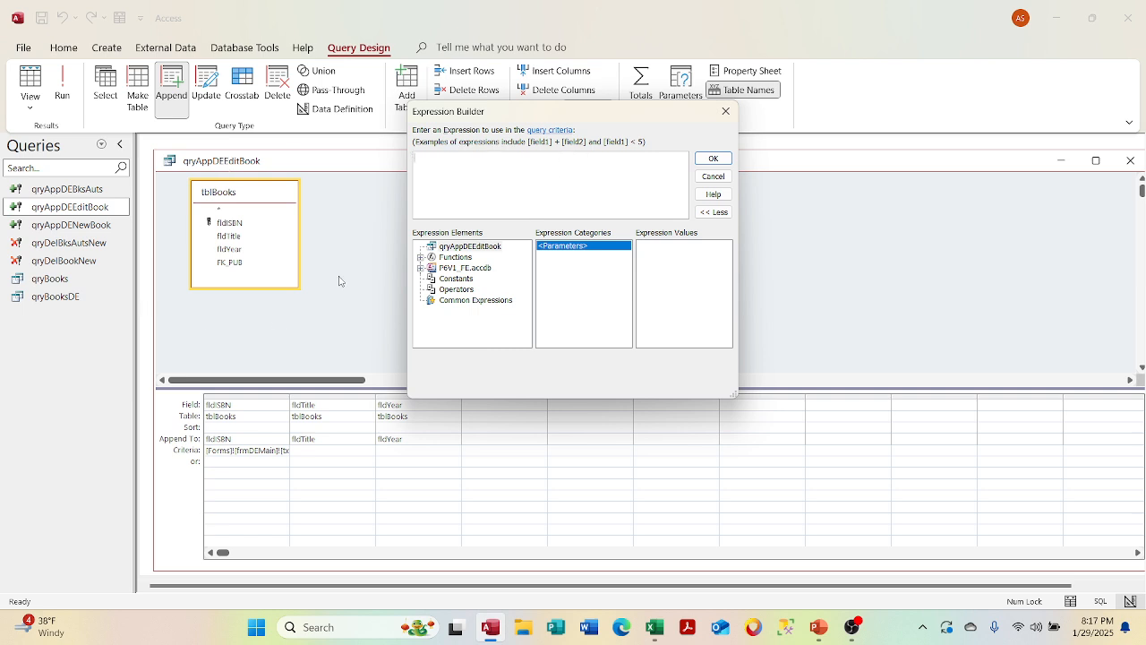
# - Build the fldISBN criterion Forms![frmDEMain]![sfrmBooksDE].Form![txtISBN] from the loaded form's subform, and close the query with its changes saved
pyautogui.click(420, 267)
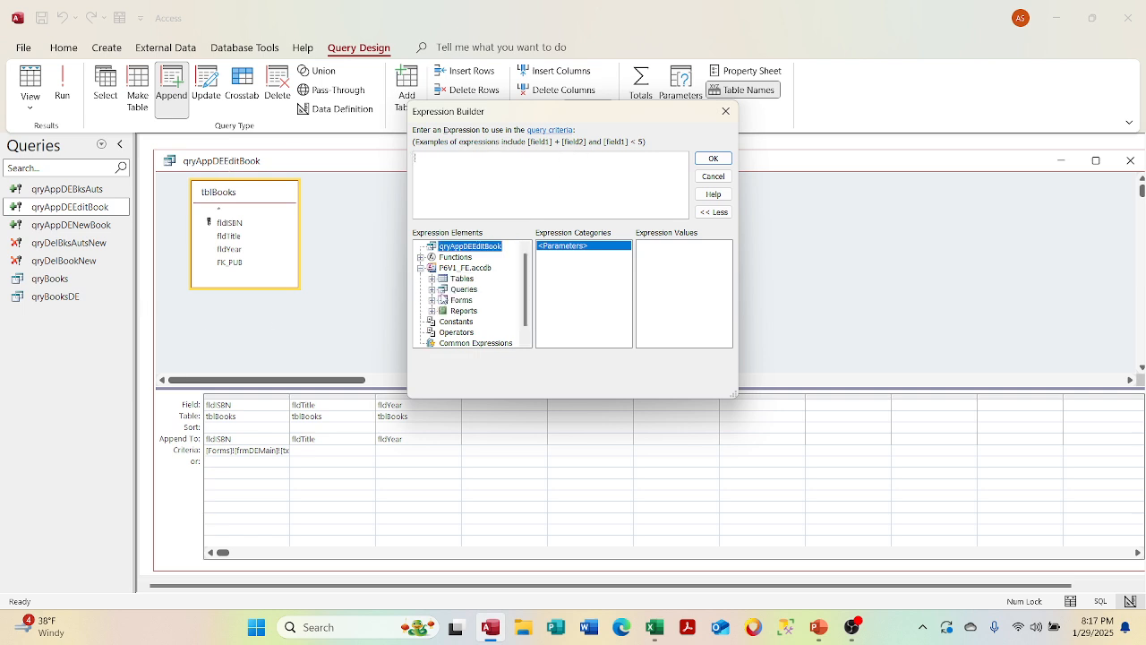
pyautogui.click(432, 300)
pyautogui.click(442, 311)
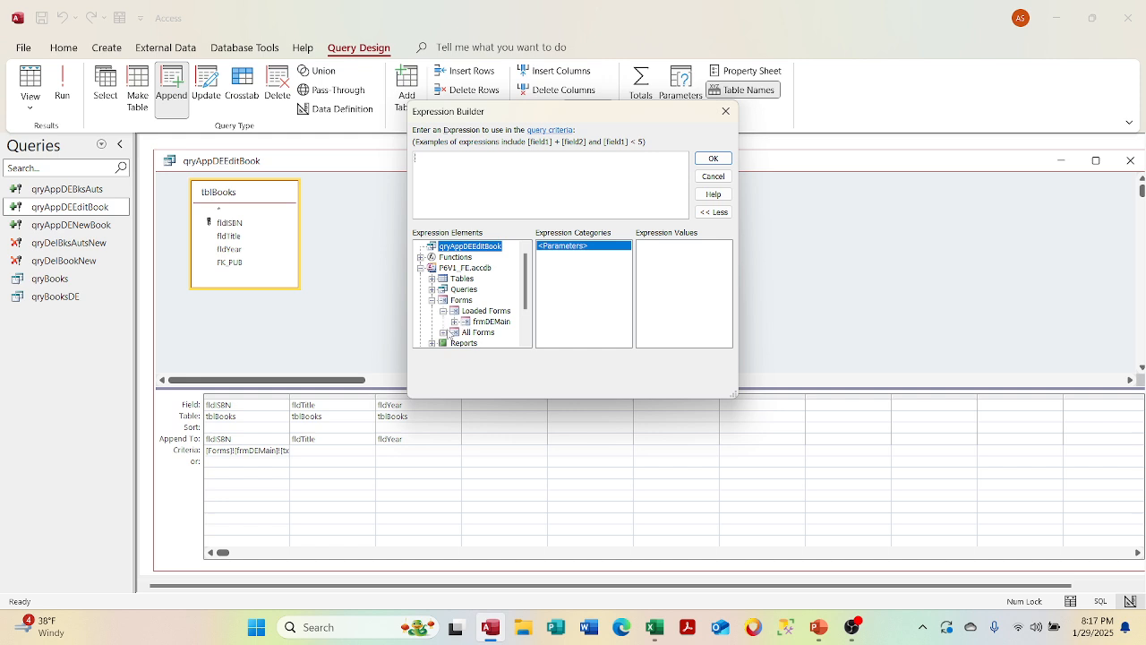
pyautogui.click(454, 321)
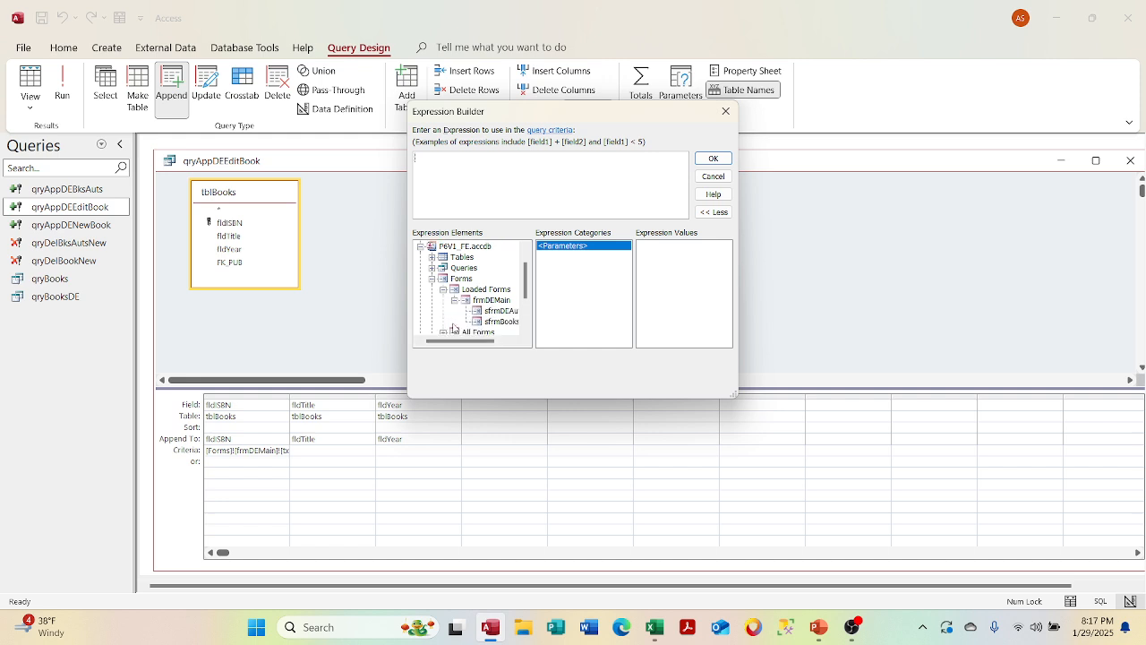
pyautogui.click(503, 324)
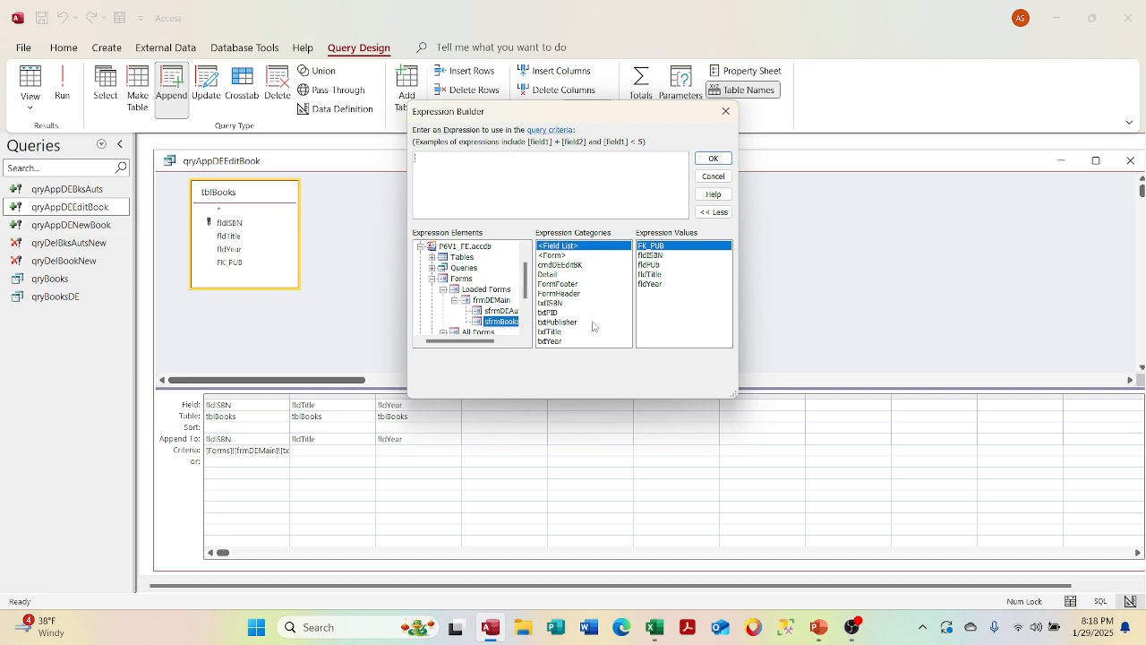
pyautogui.doubleClick(550, 303)
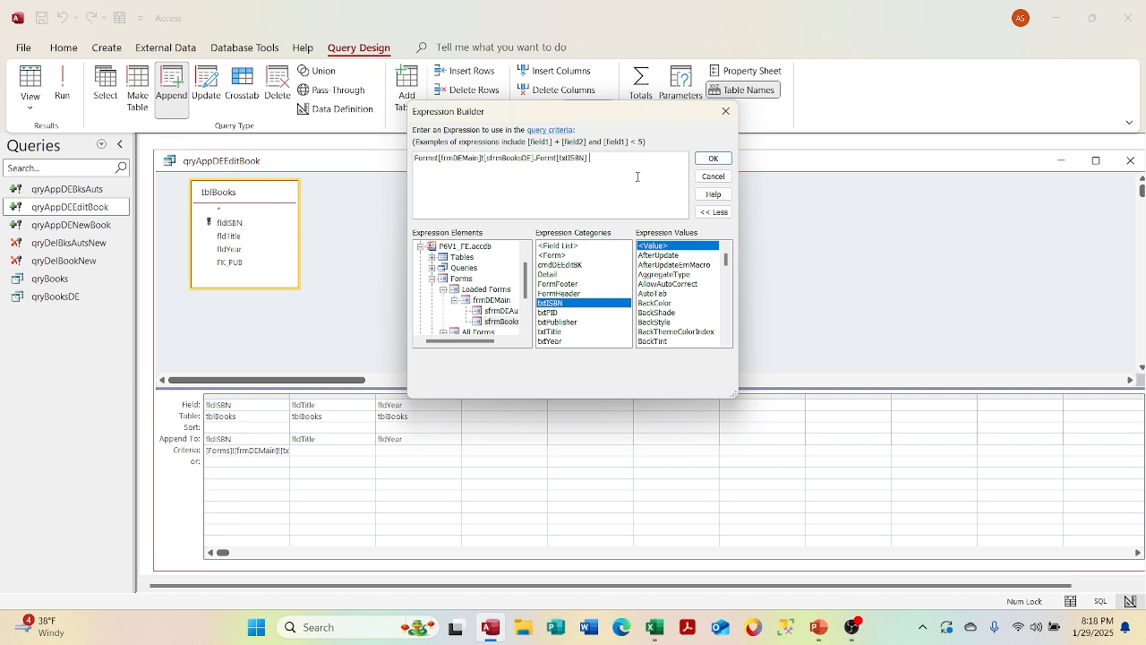
pyautogui.click(713, 159)
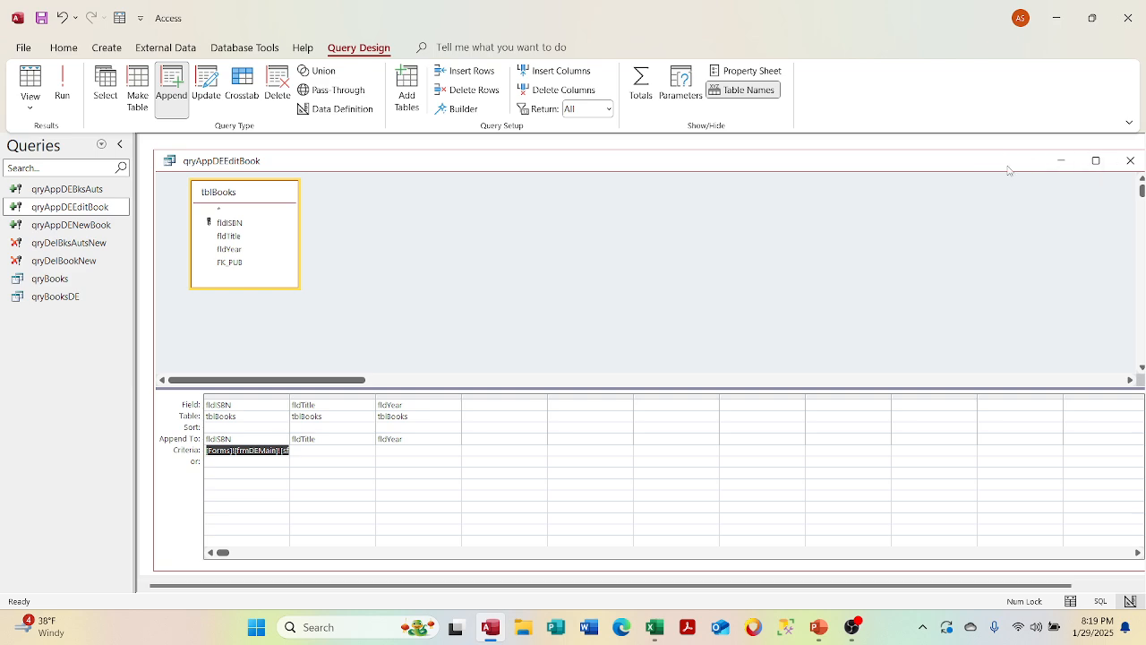
pyautogui.click(1125, 163)
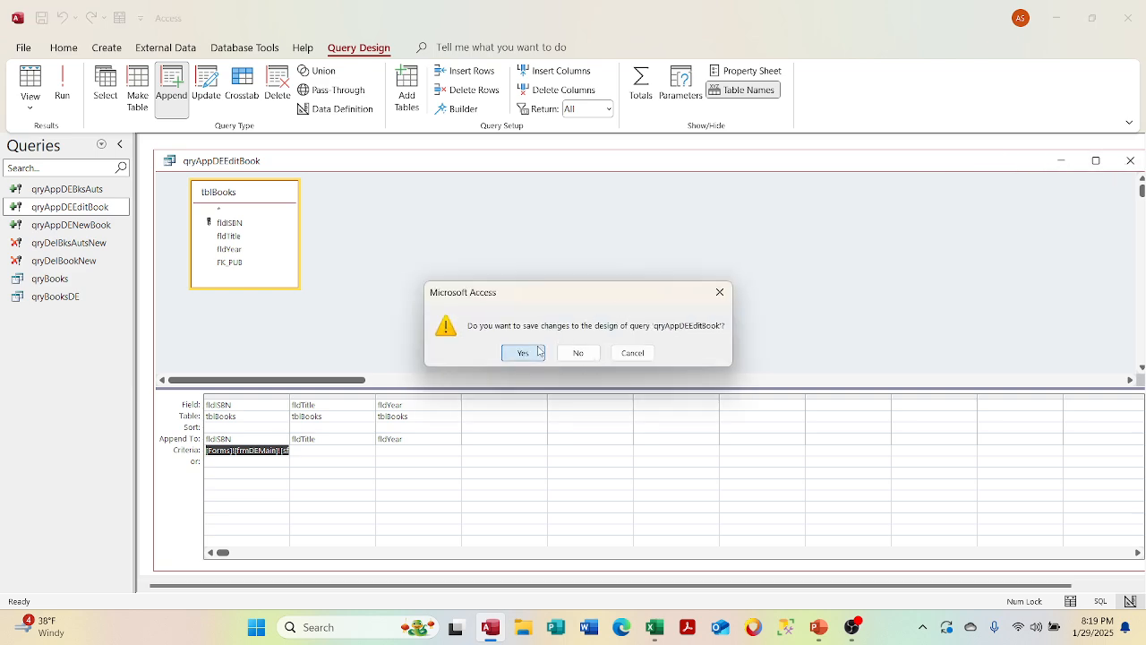
pyautogui.click(538, 350)
# - Select ISBN 1237ABC in the form's book list, preview qryAppDEEditBook in datasheet view, and move its window to uncover that book's row
pyautogui.doubleClick(230, 359)
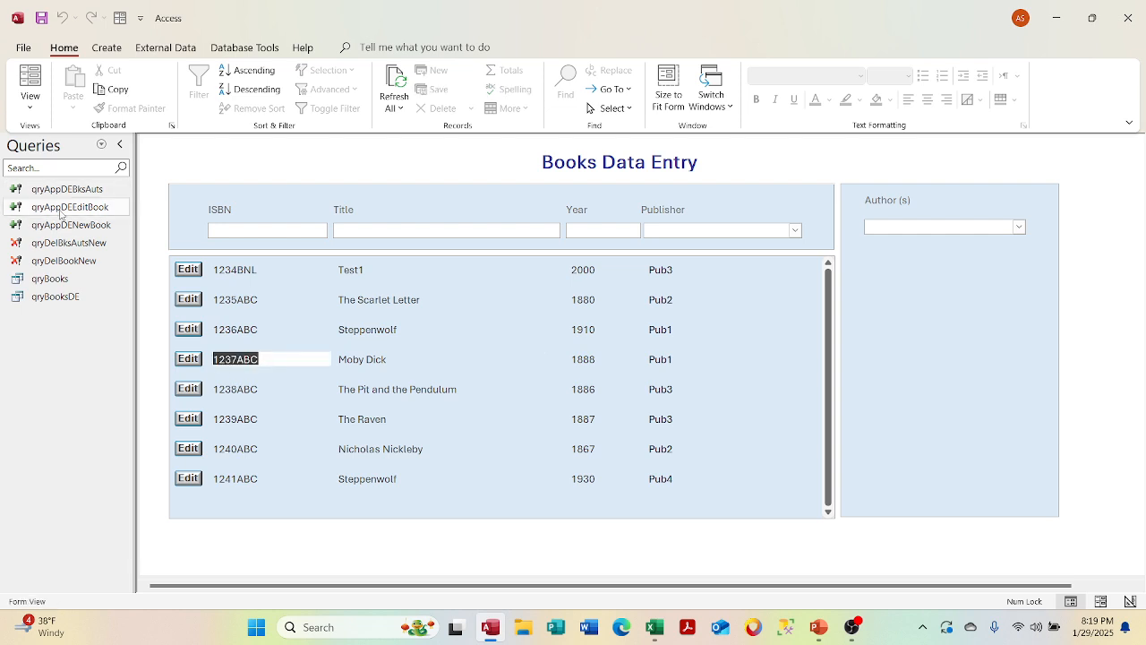
pyautogui.rightClick(60, 211)
pyautogui.click(106, 243)
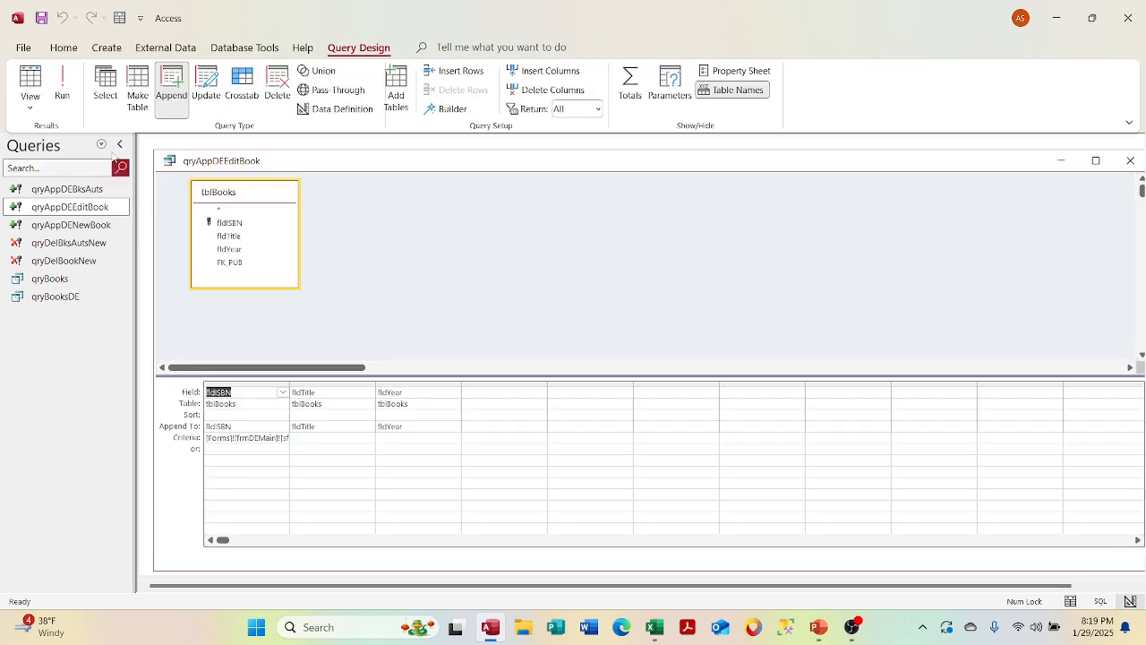
pyautogui.click(34, 110)
pyautogui.click(43, 138)
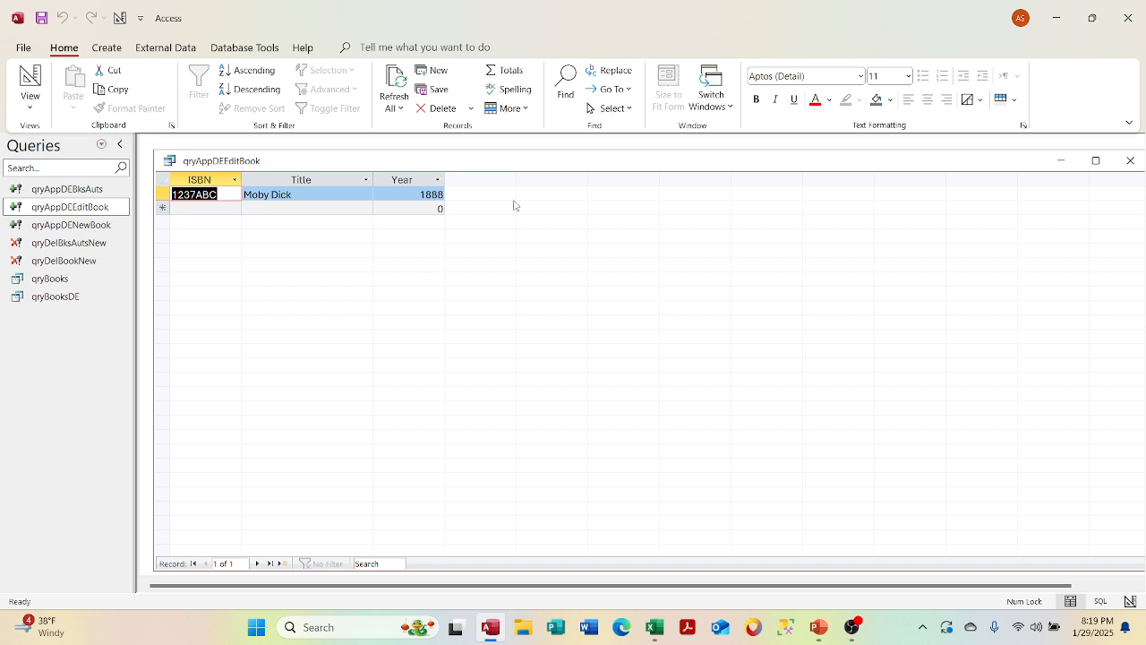
pyautogui.moveTo(556, 171); pyautogui.dragTo(750, 185)
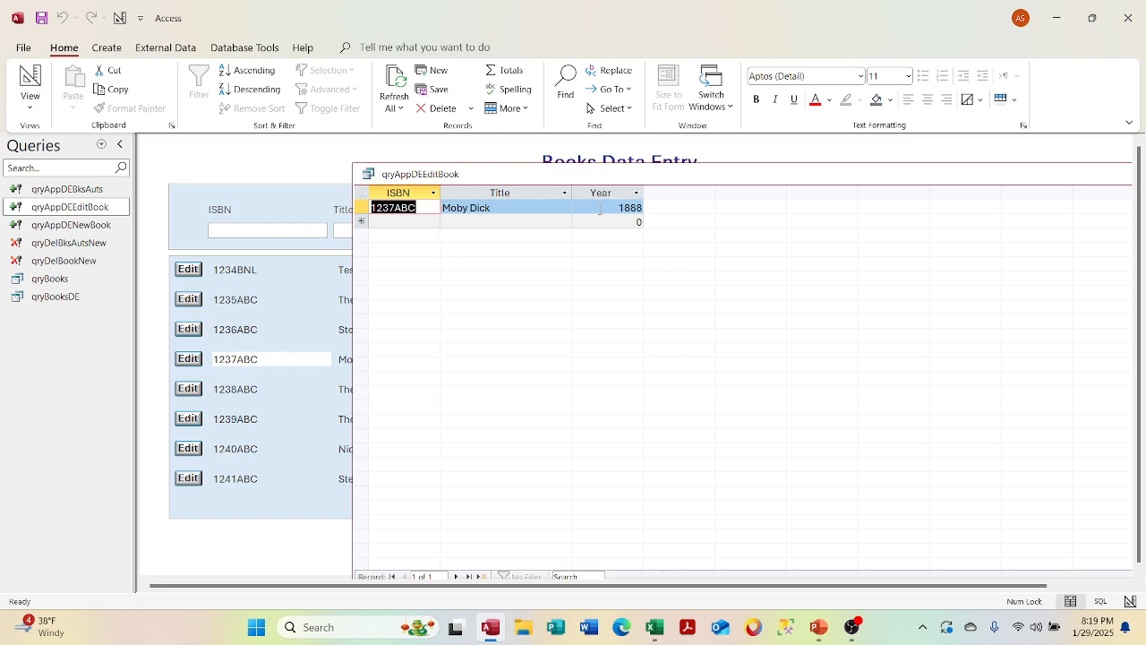
pyautogui.moveTo(738, 179); pyautogui.dragTo(609, 394)
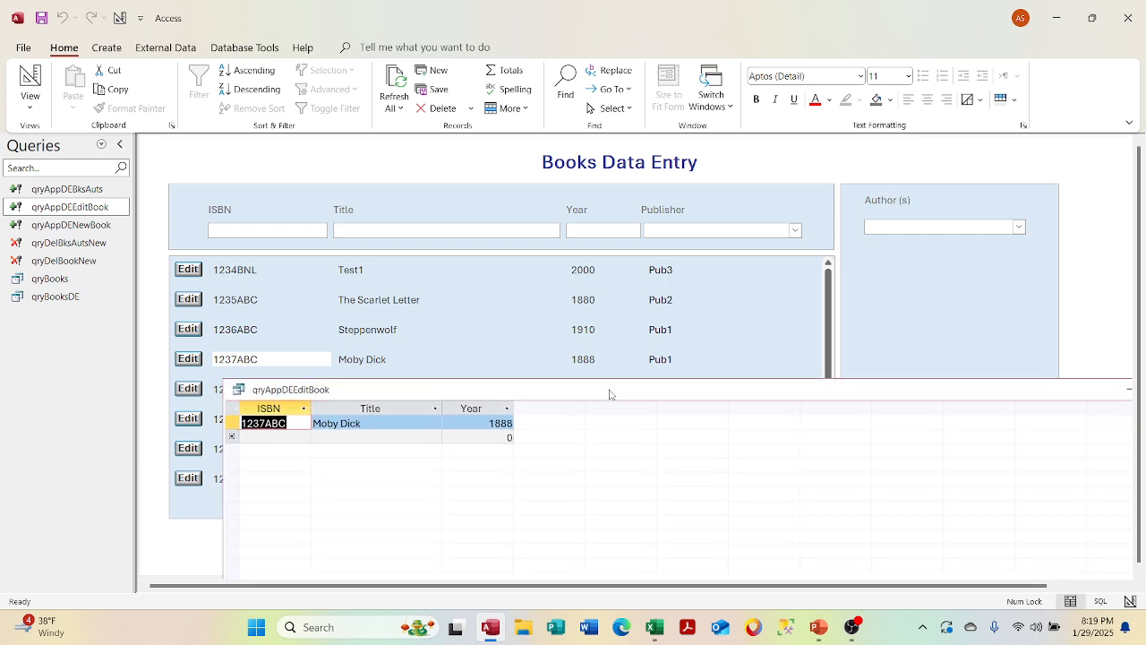
# - Open qryAppDEEditBook in design view and move its window so that the whole query grid is uncovered
pyautogui.rightClick(609, 394)
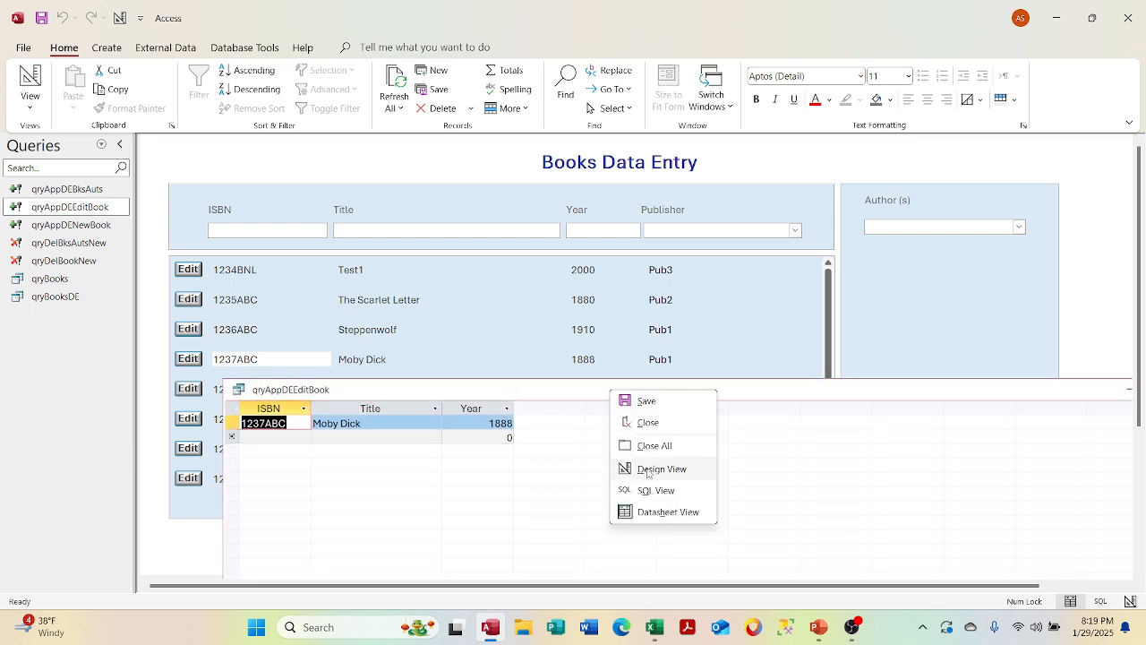
pyautogui.click(647, 472)
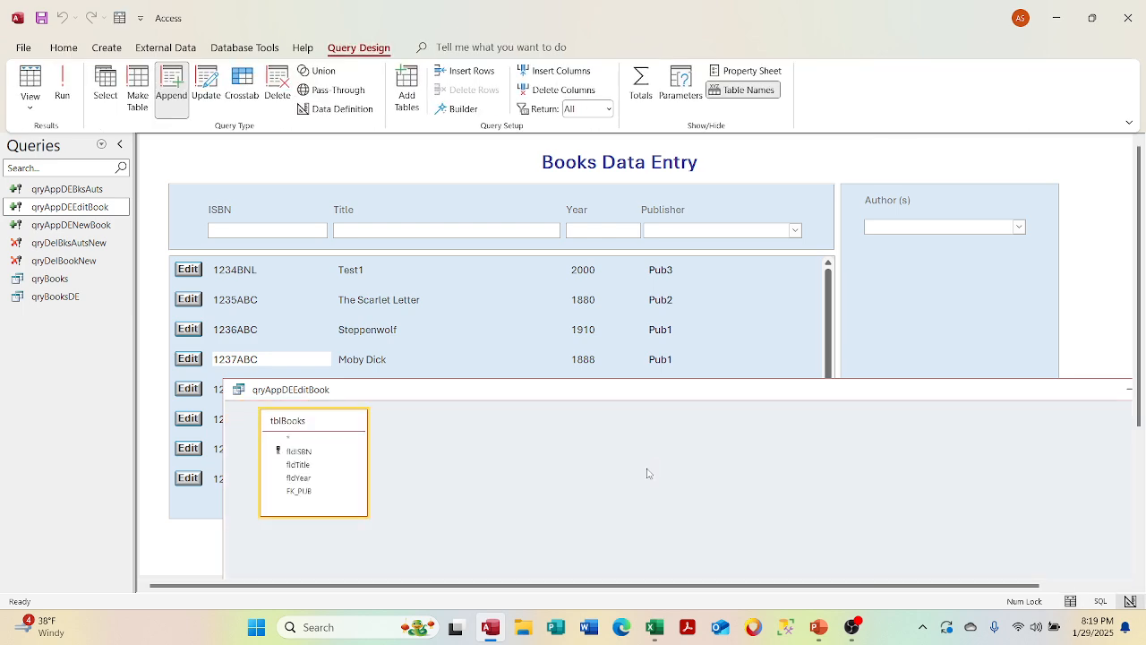
pyautogui.rightClick(597, 304)
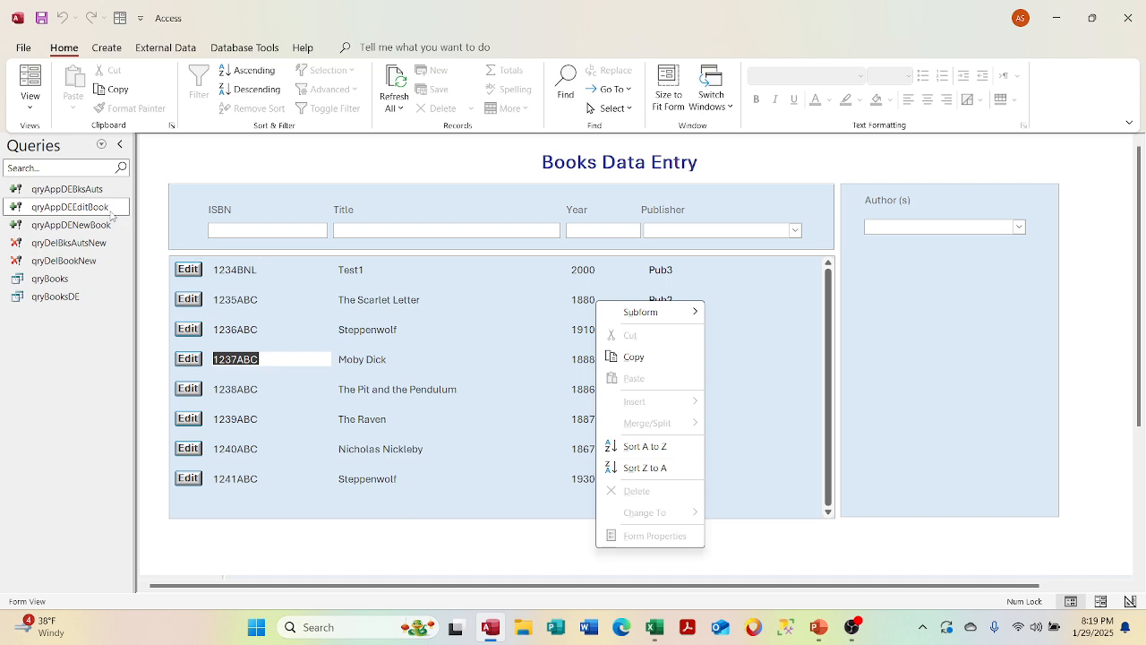
pyautogui.rightClick(111, 213)
pyautogui.click(126, 245)
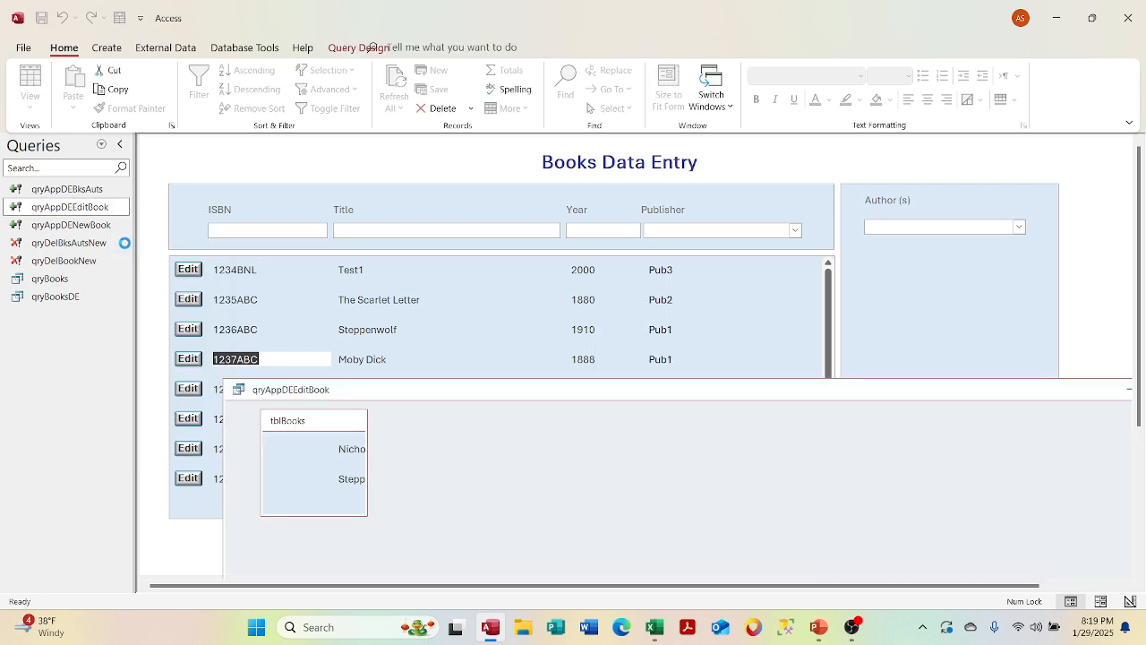
pyautogui.moveTo(552, 396); pyautogui.dragTo(534, 158)
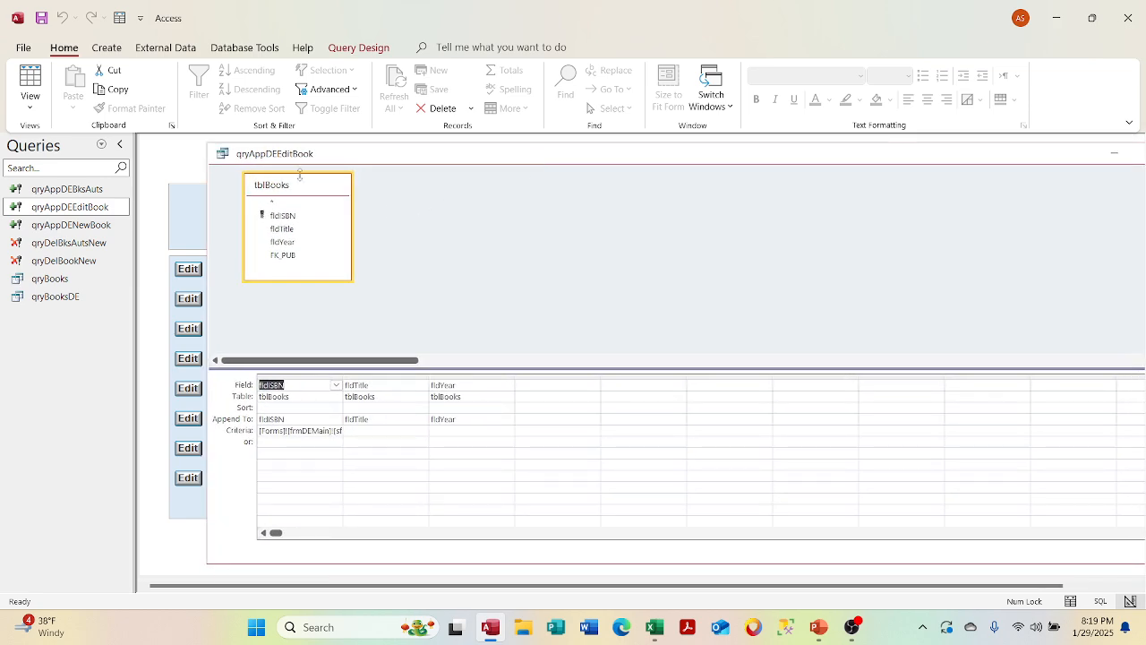
# - Try adding tblPub to the query with FK_PUB joined to its fldPID, and remove tblPub from the design
pyautogui.click(102, 144)
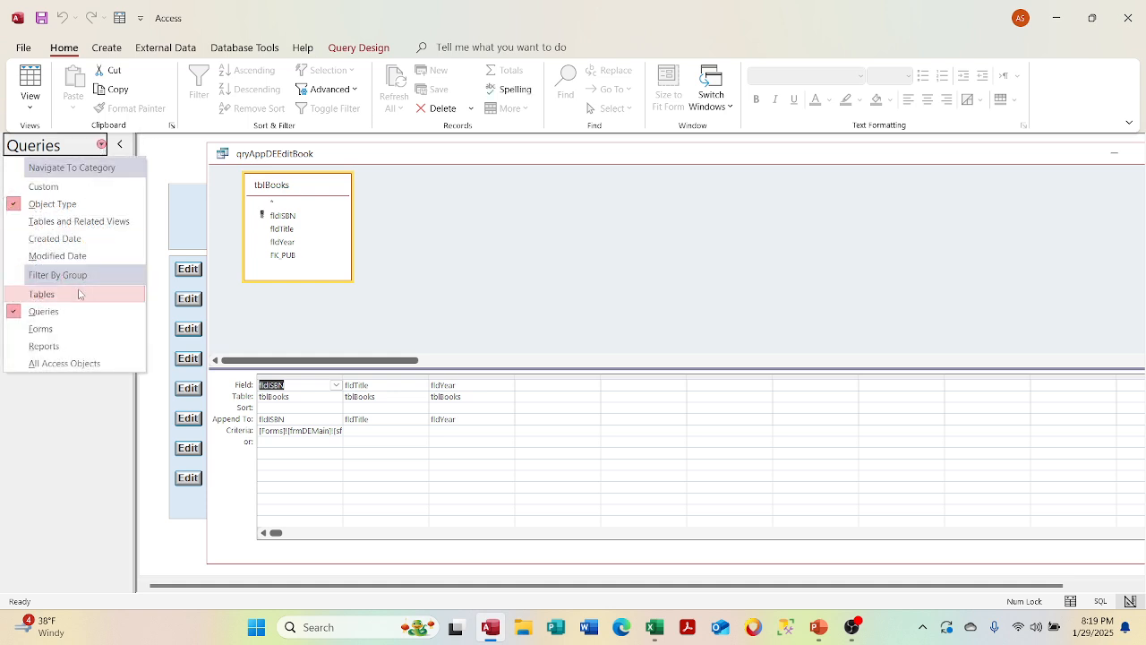
pyautogui.click(80, 292)
pyautogui.click(77, 287)
pyautogui.moveTo(77, 286); pyautogui.dragTo(398, 189)
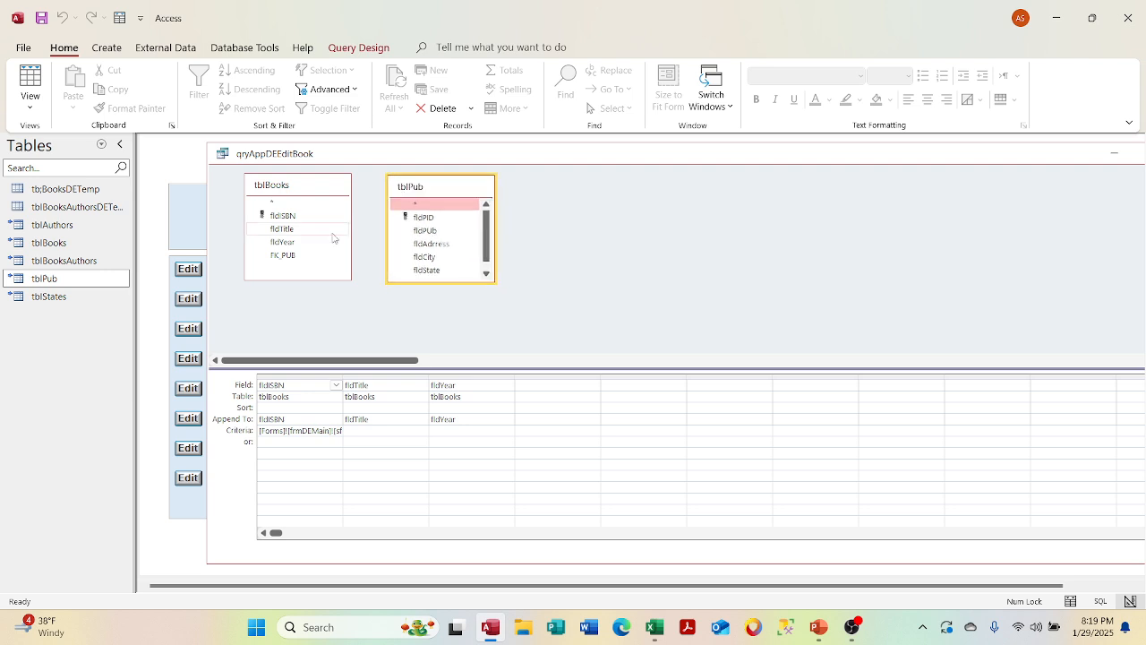
pyautogui.moveTo(289, 256); pyautogui.dragTo(418, 218)
pyautogui.moveTo(526, 163); pyautogui.dragTo(524, 337)
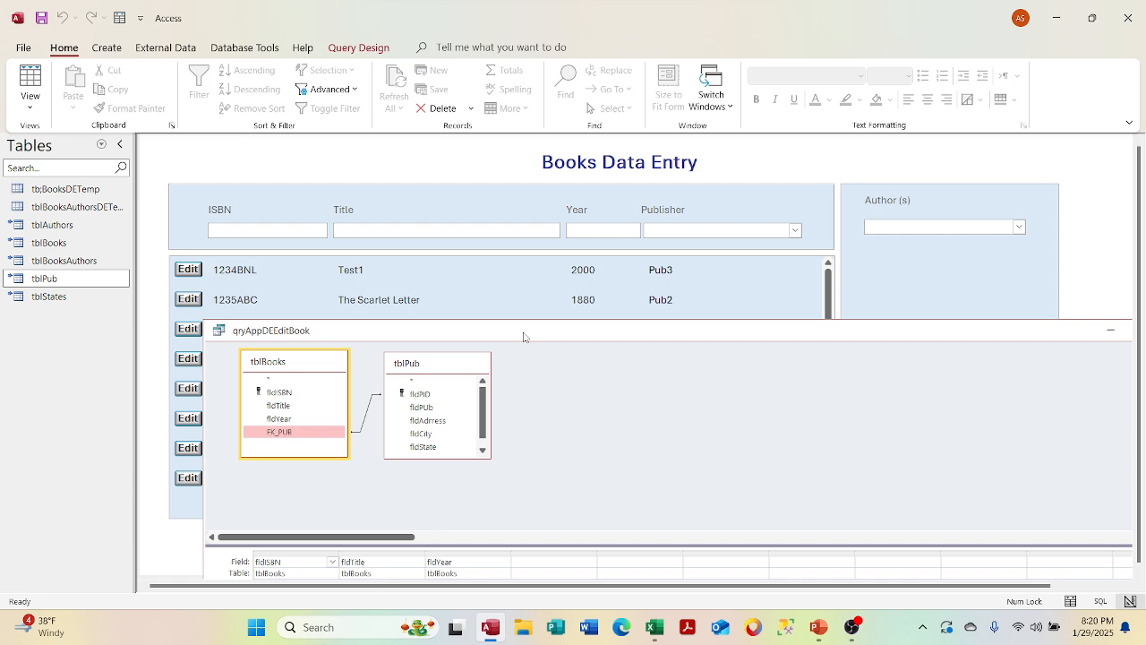
pyautogui.moveTo(524, 337); pyautogui.dragTo(511, 198)
pyautogui.click(418, 230)
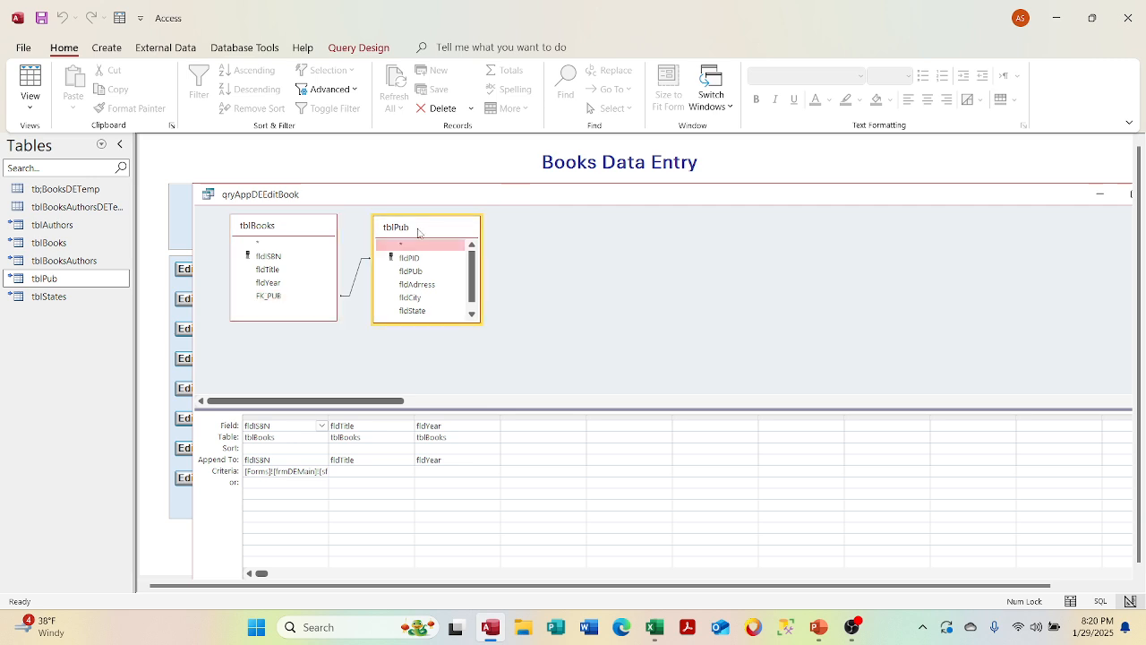
pyautogui.press('Delete')
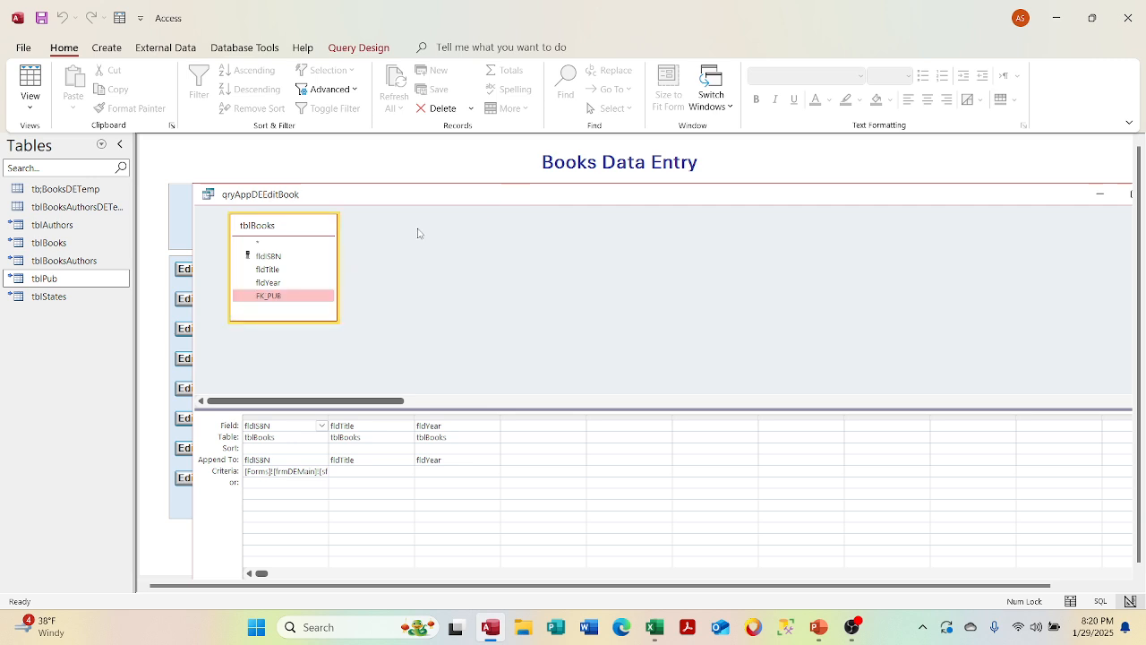
# - Add FK_PUB from tblBooks to the query grid and append it to fldPID
pyautogui.doubleClick(271, 297)
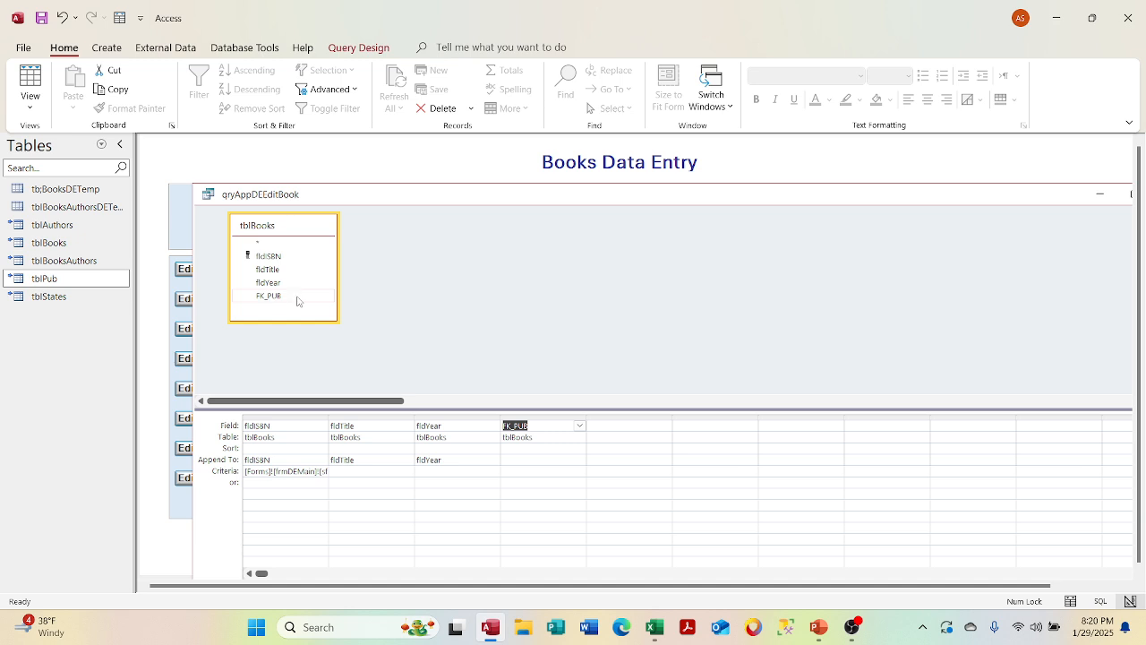
pyautogui.click(558, 457)
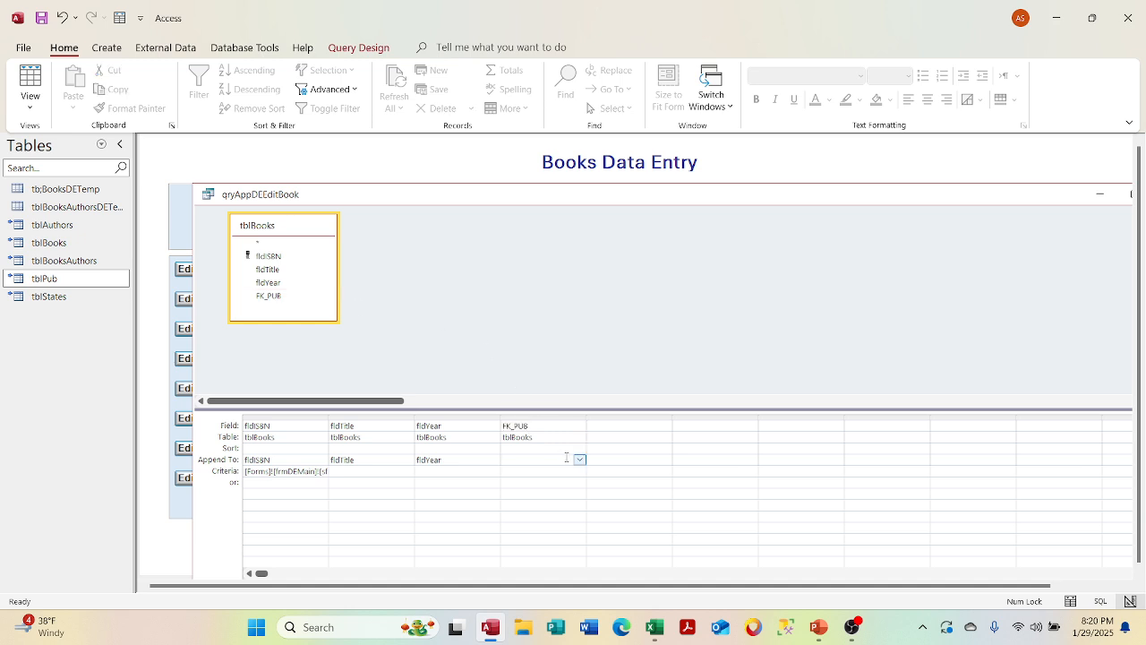
pyautogui.click(579, 459)
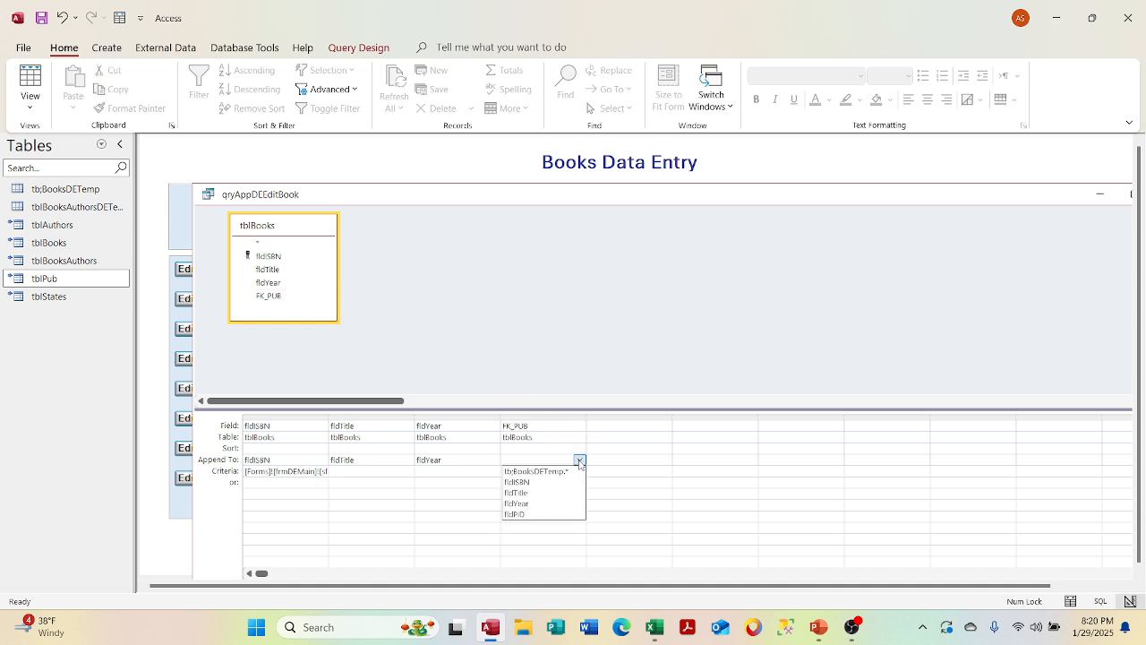
pyautogui.click(568, 513)
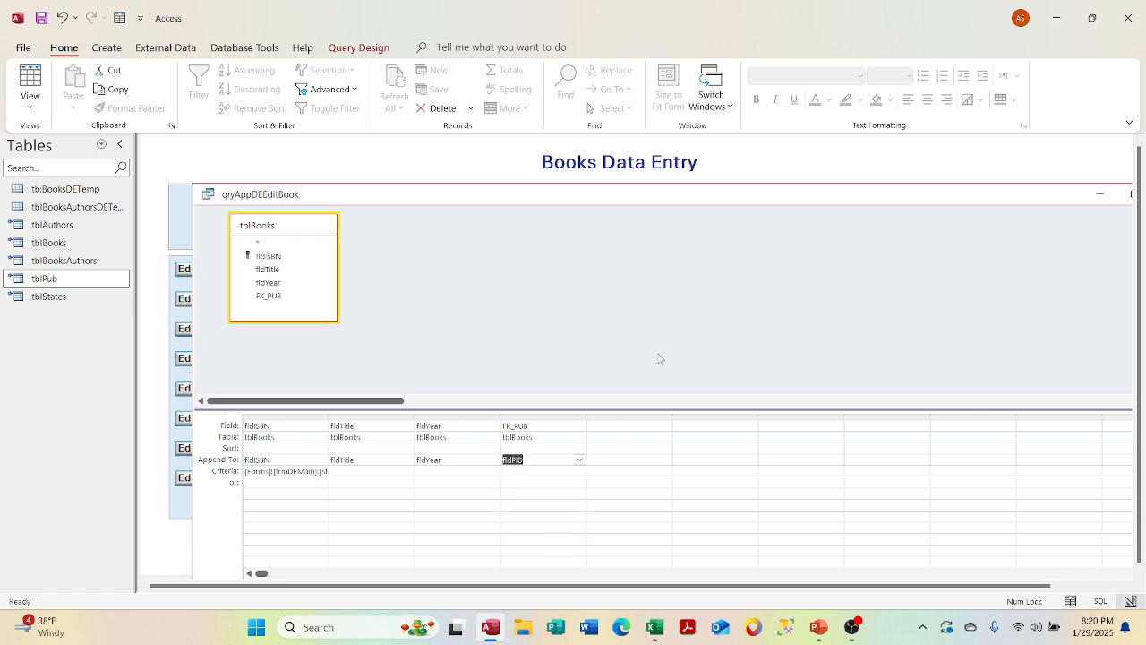
# - Preview qryAppDEEditBook in datasheet view with the publisher column, and close the query with its changes saved
pyautogui.moveTo(668, 197); pyautogui.dragTo(670, 311)
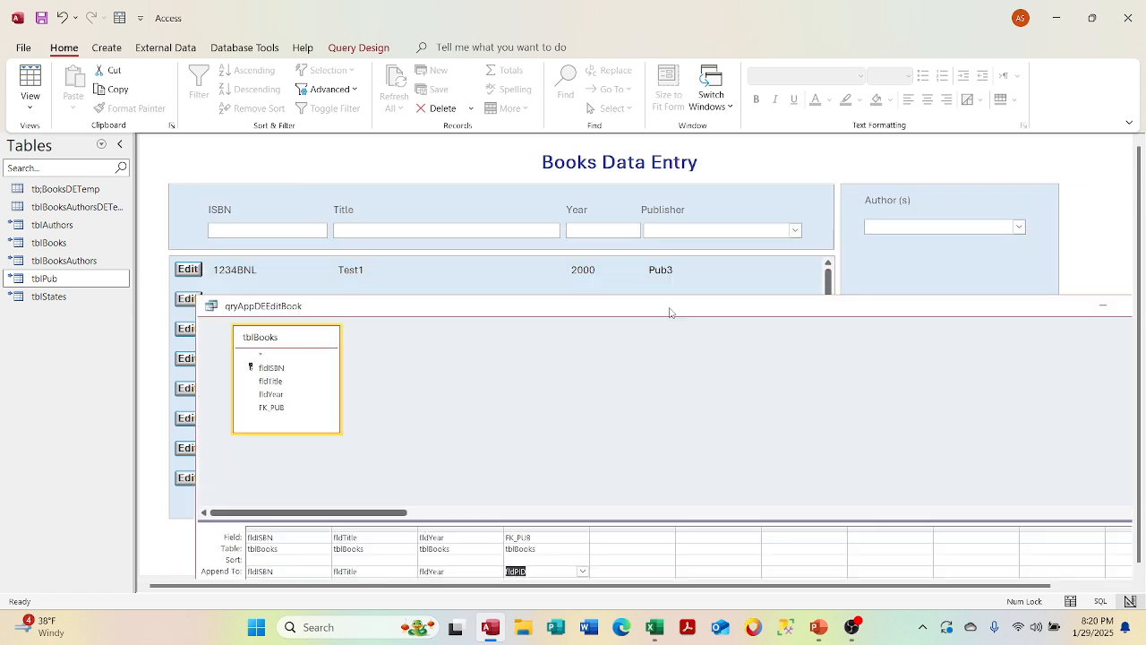
pyautogui.rightClick(669, 313)
pyautogui.click(700, 387)
pyautogui.rightClick(687, 314)
pyautogui.click(695, 424)
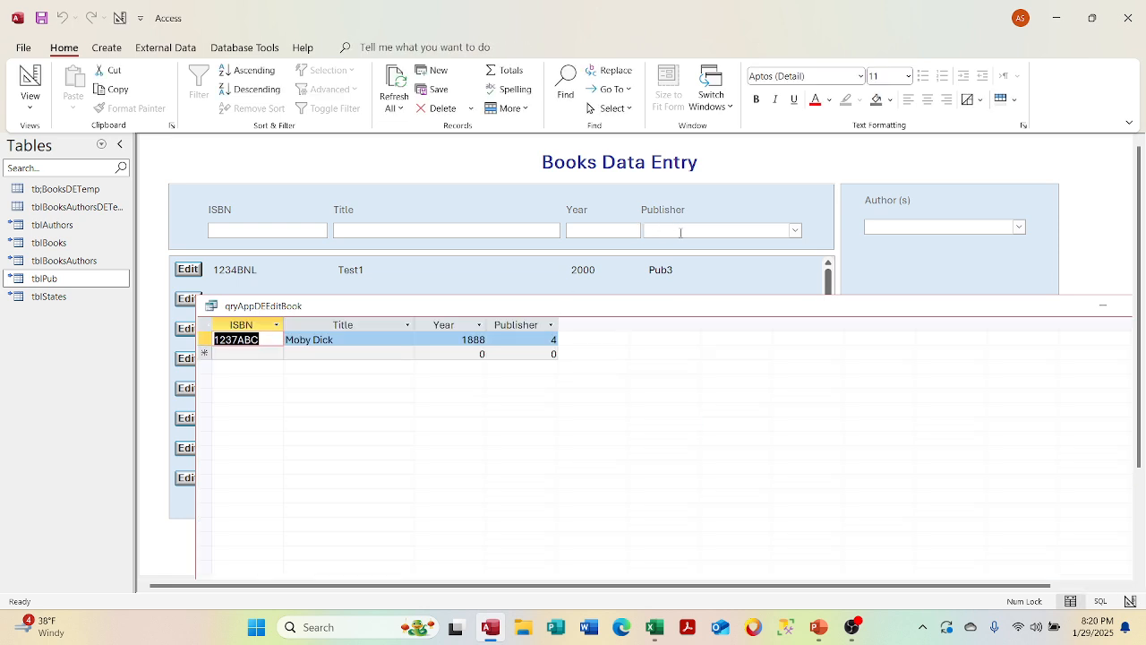
pyautogui.moveTo(873, 307); pyautogui.dragTo(759, 300)
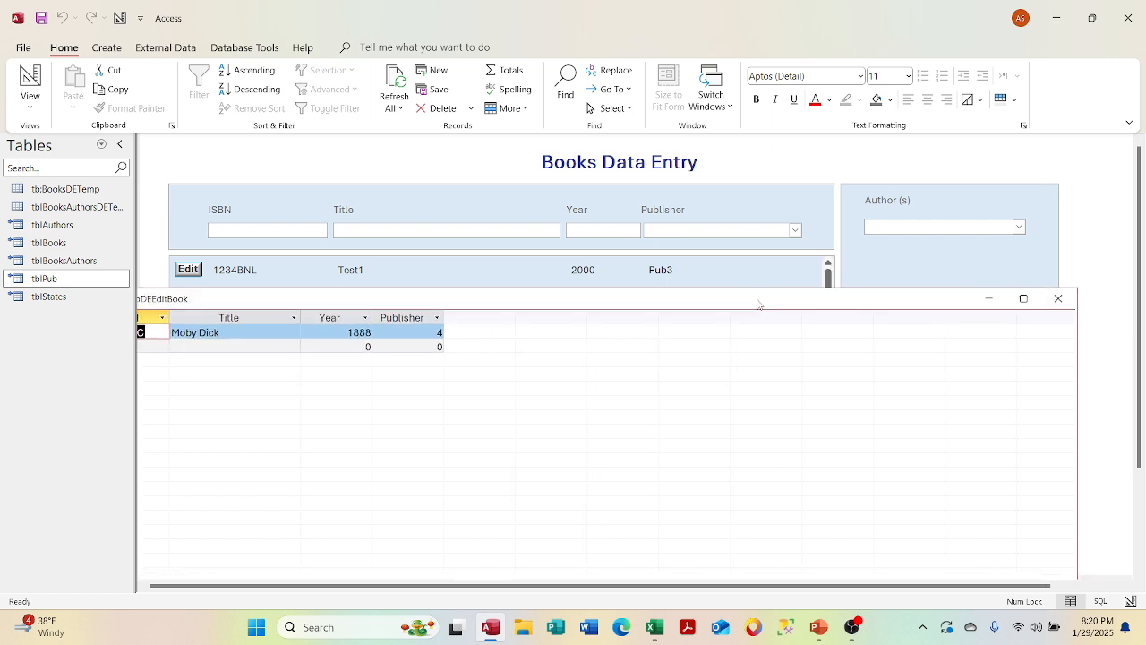
pyautogui.click(1059, 298)
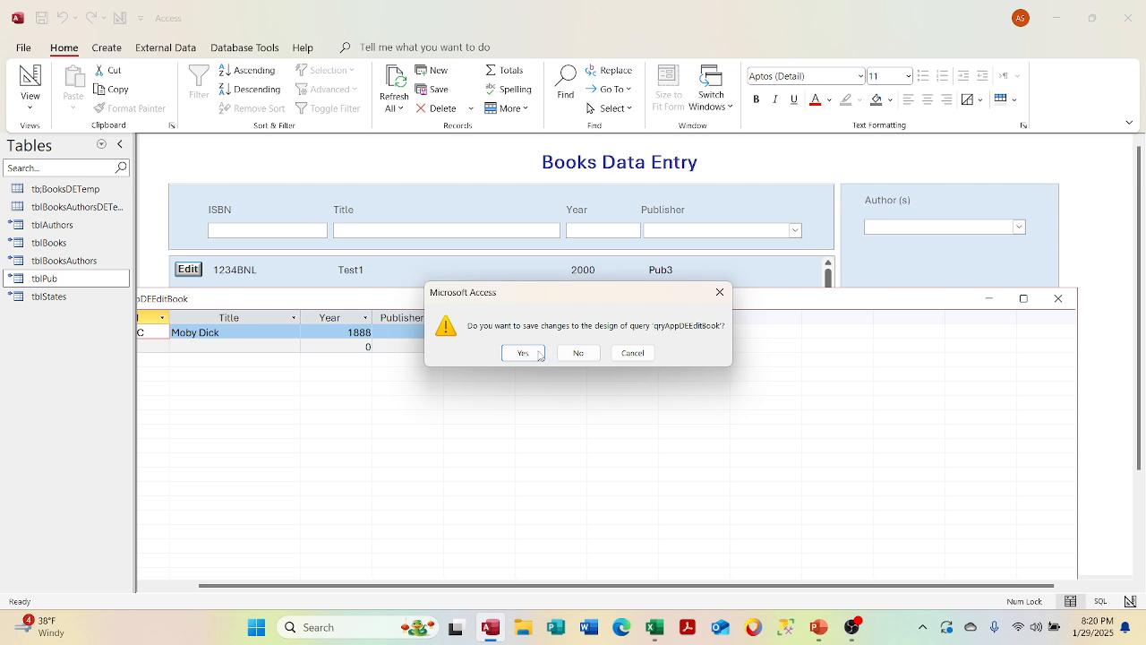
pyautogui.click(537, 355)
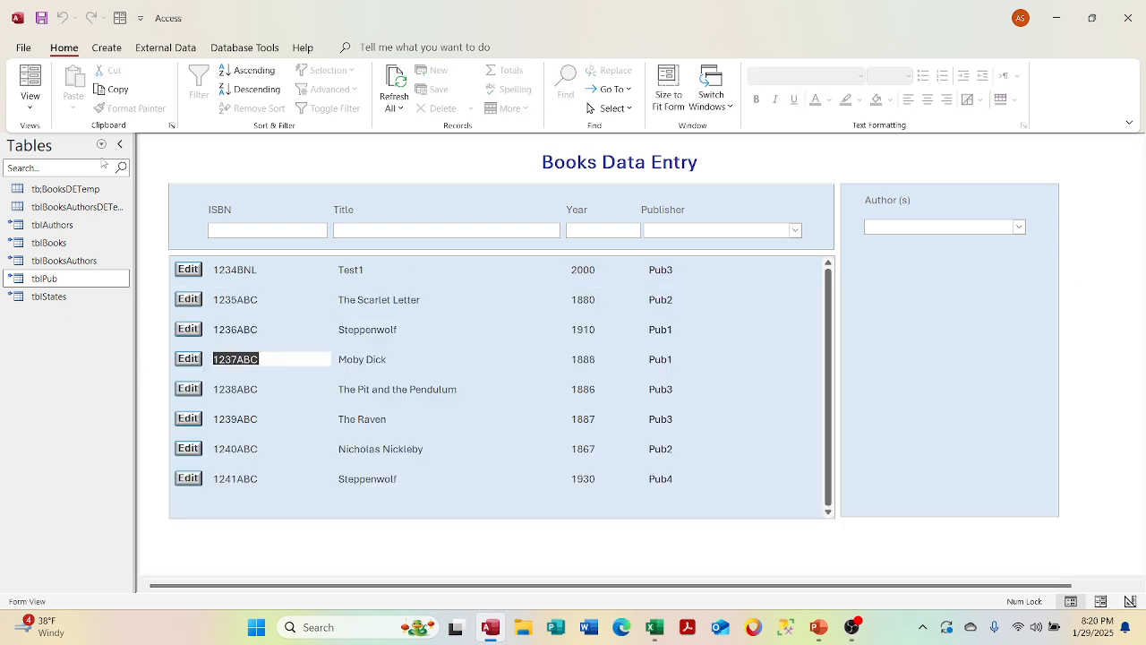
# - List the database's queries, check the Edit Book task list in the Excel workbook, and return to Access
pyautogui.click(101, 145)
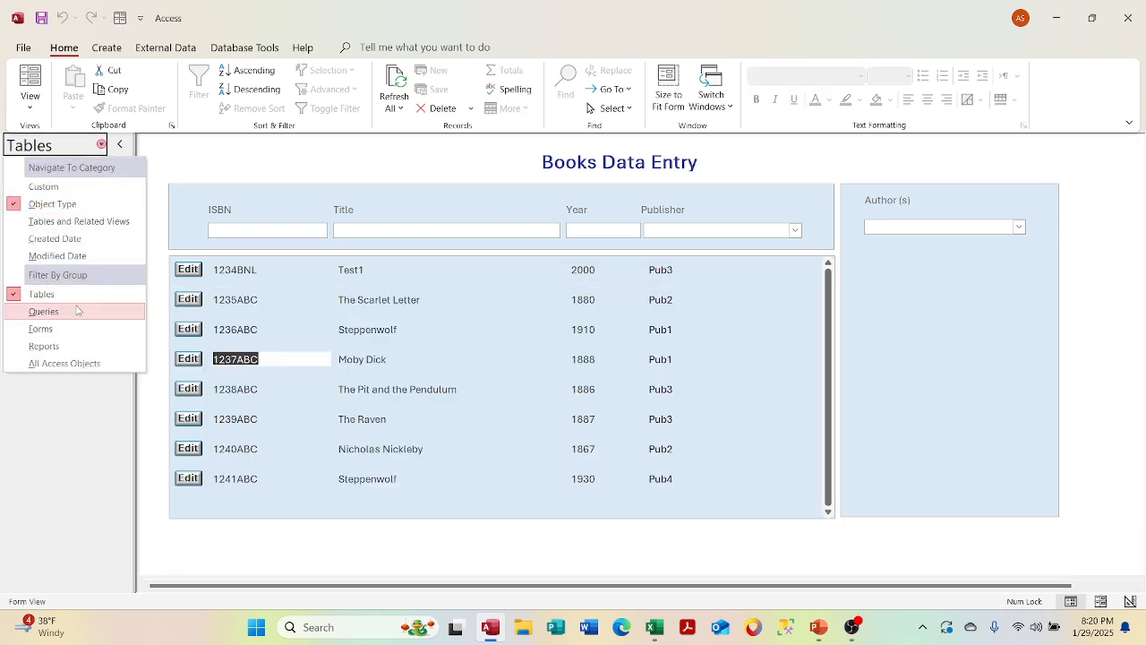
pyautogui.click(78, 311)
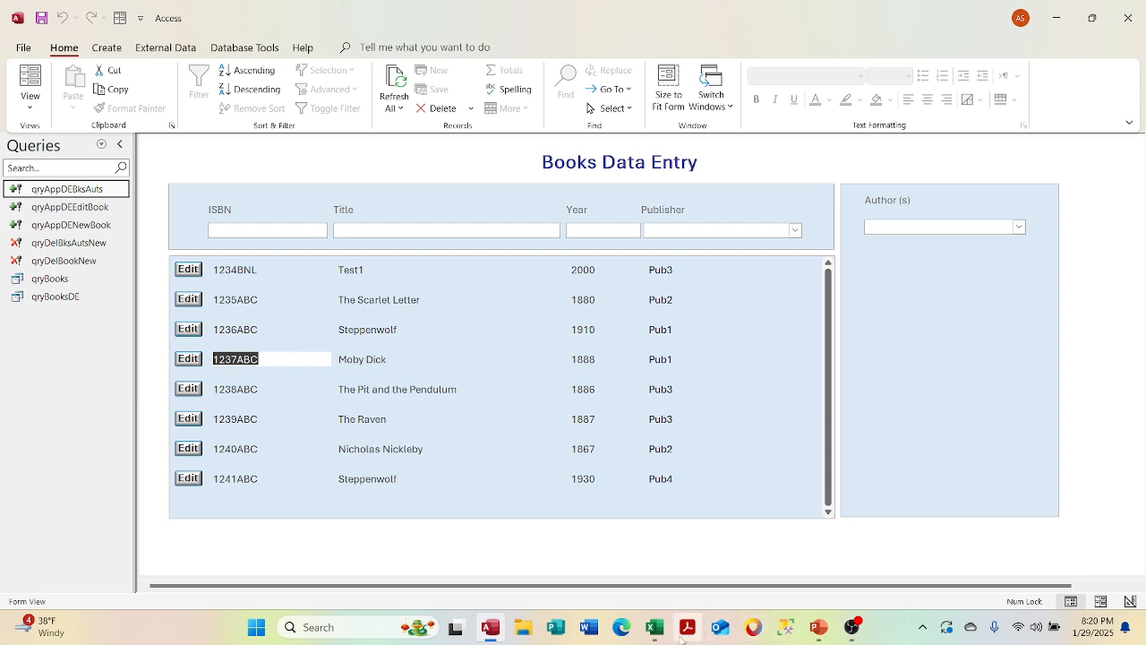
pyautogui.rightClick(687, 626)
pyautogui.click(653, 635)
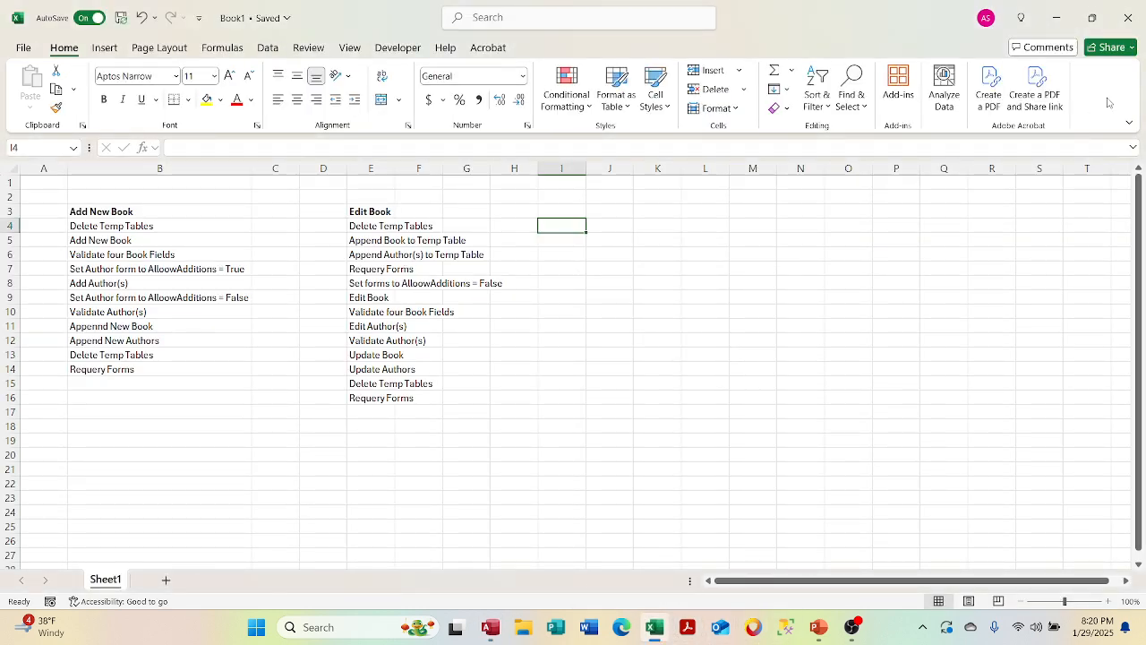
pyautogui.click(1056, 18)
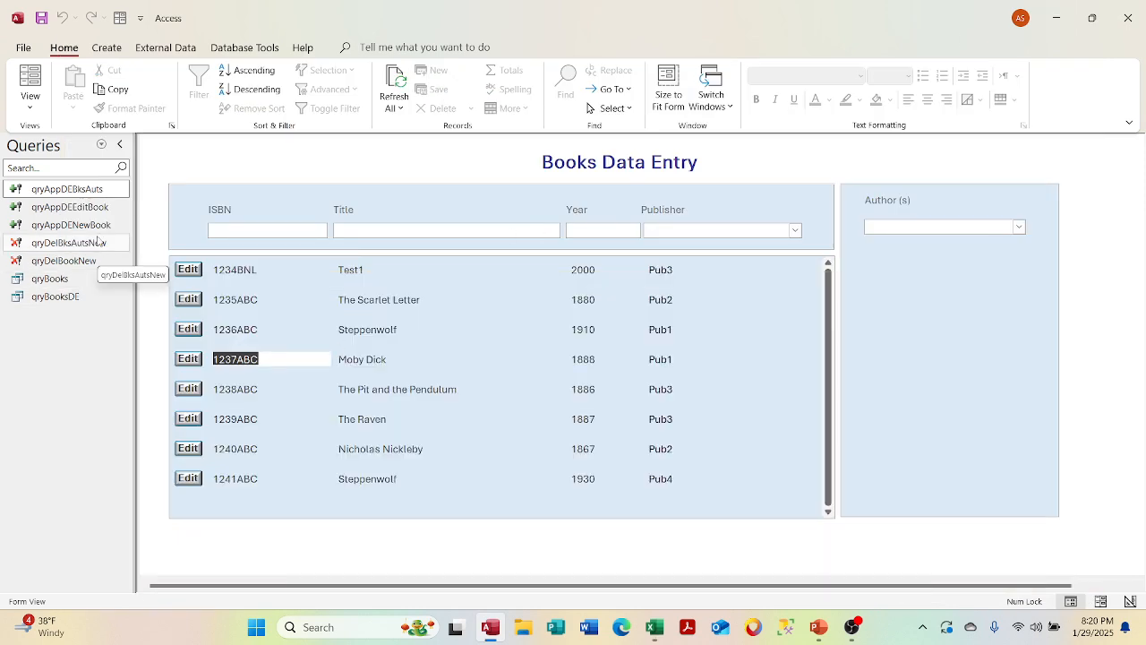
# - Run the delete query qryDelBookNew to empty the temporary book table, accepting the deletion
pyautogui.doubleClick(84, 263)
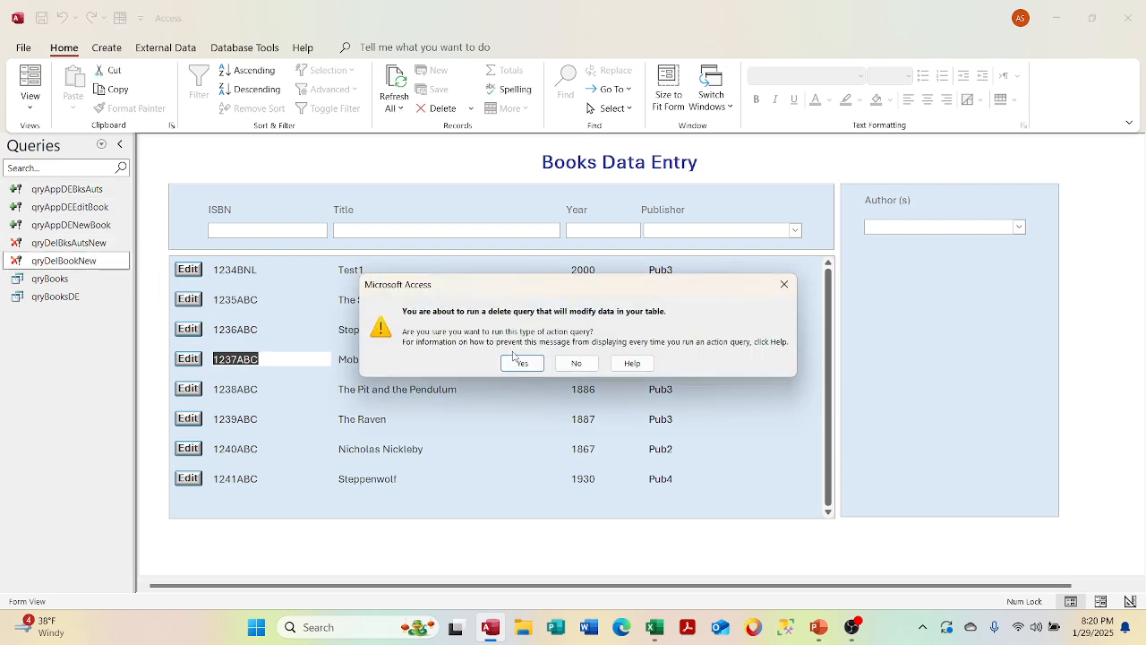
pyautogui.click(515, 359)
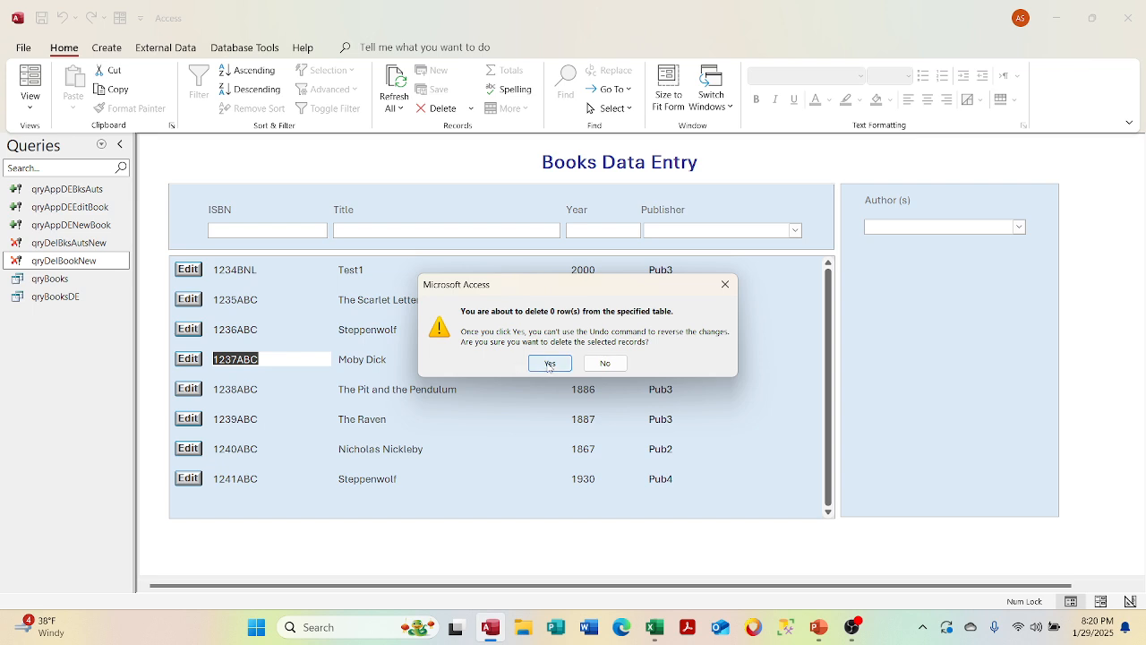
pyautogui.click(550, 363)
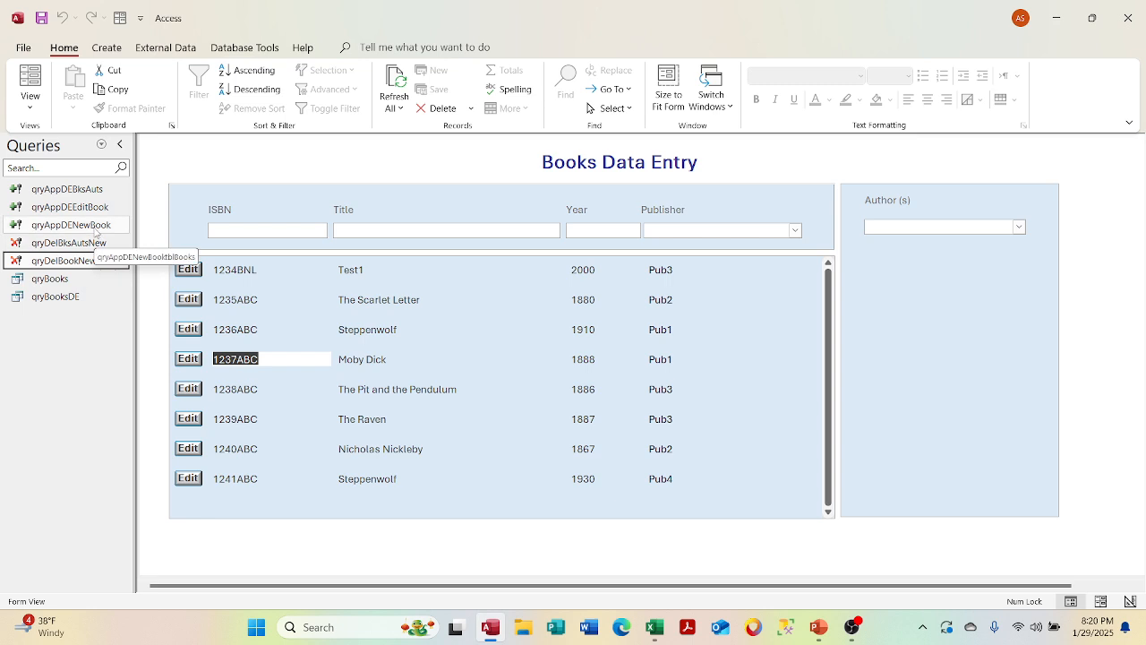
# - Run the append query qryAppDEEditBook to copy the selected book 1237ABC into the temporary table
pyautogui.doubleClick(97, 211)
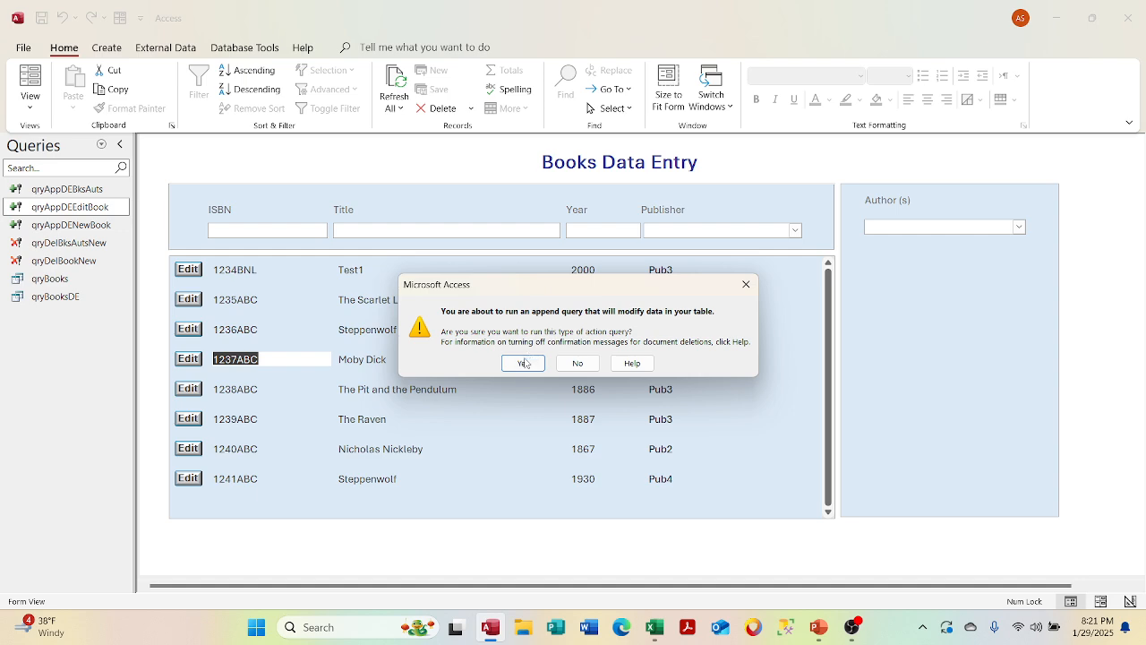
pyautogui.click(527, 360)
pyautogui.click(550, 364)
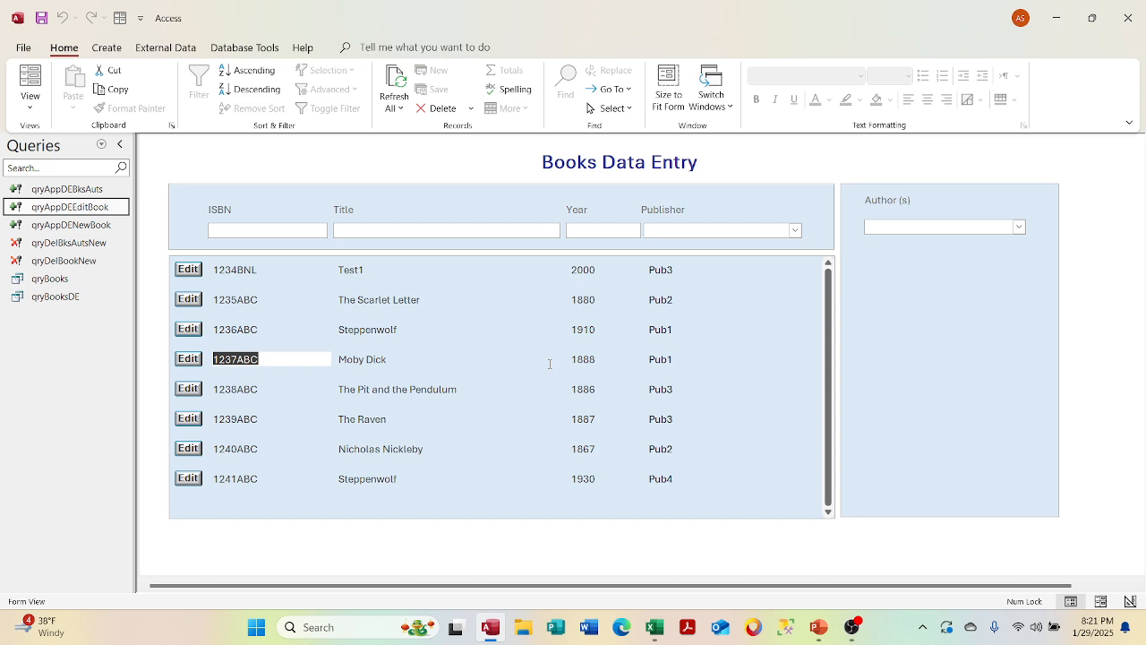
pyautogui.click(550, 363)
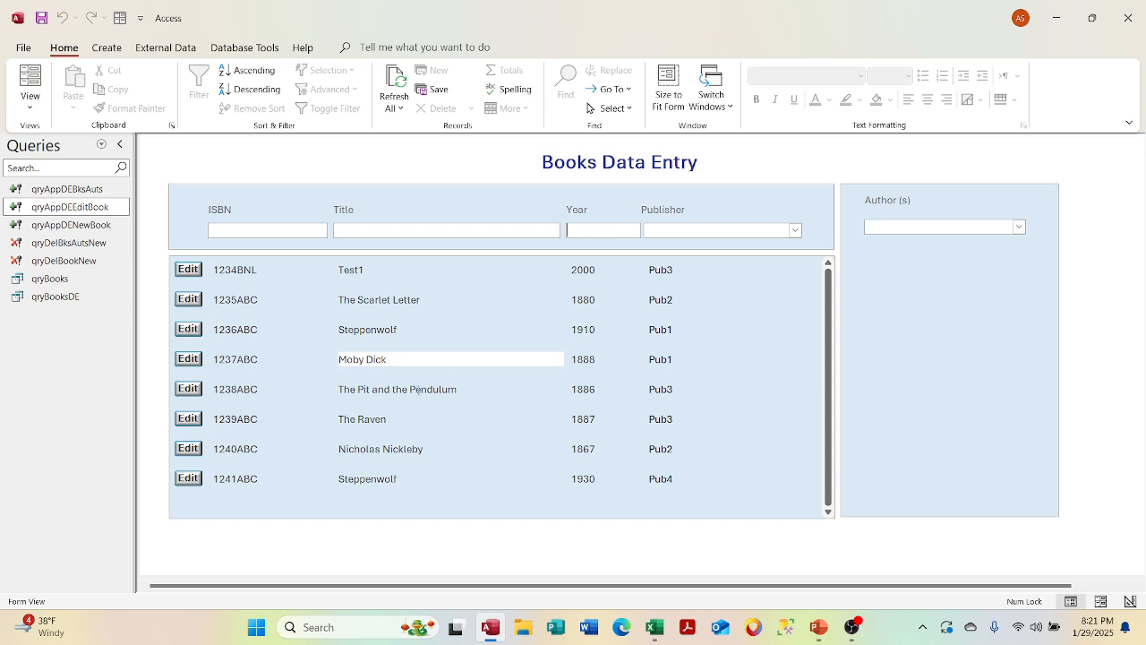
# - Open the table tb;BooksDETemp to check the appended book record, and close the table
pyautogui.click(404, 347)
pyautogui.click(397, 359)
pyautogui.click(101, 144)
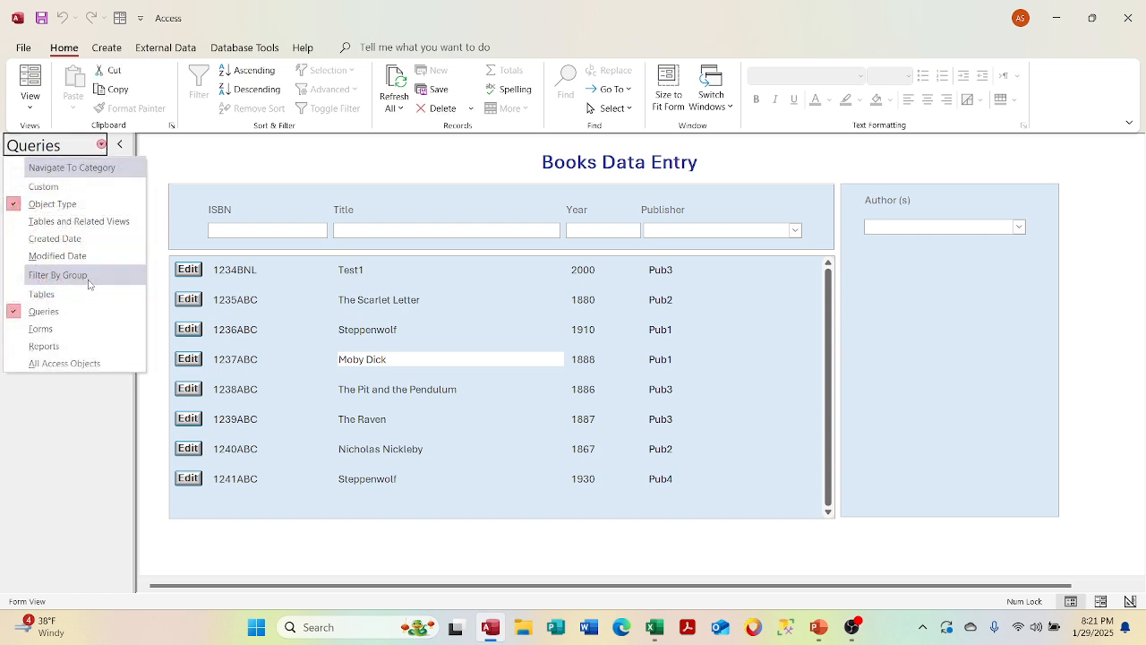
pyautogui.click(77, 327)
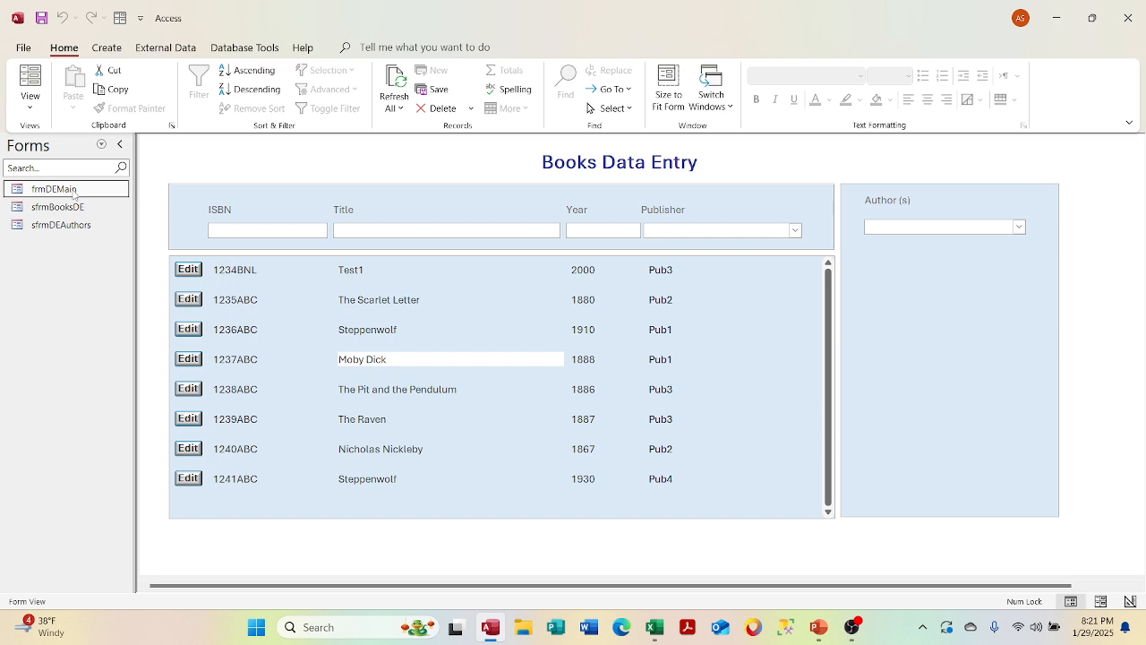
pyautogui.click(102, 145)
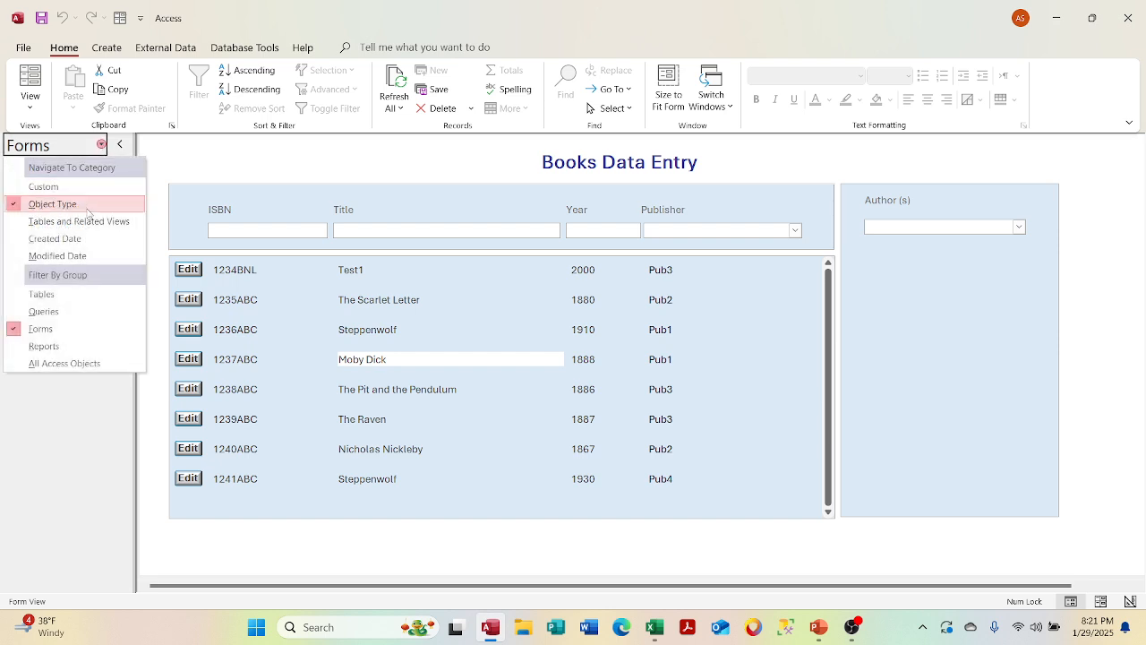
pyautogui.click(83, 296)
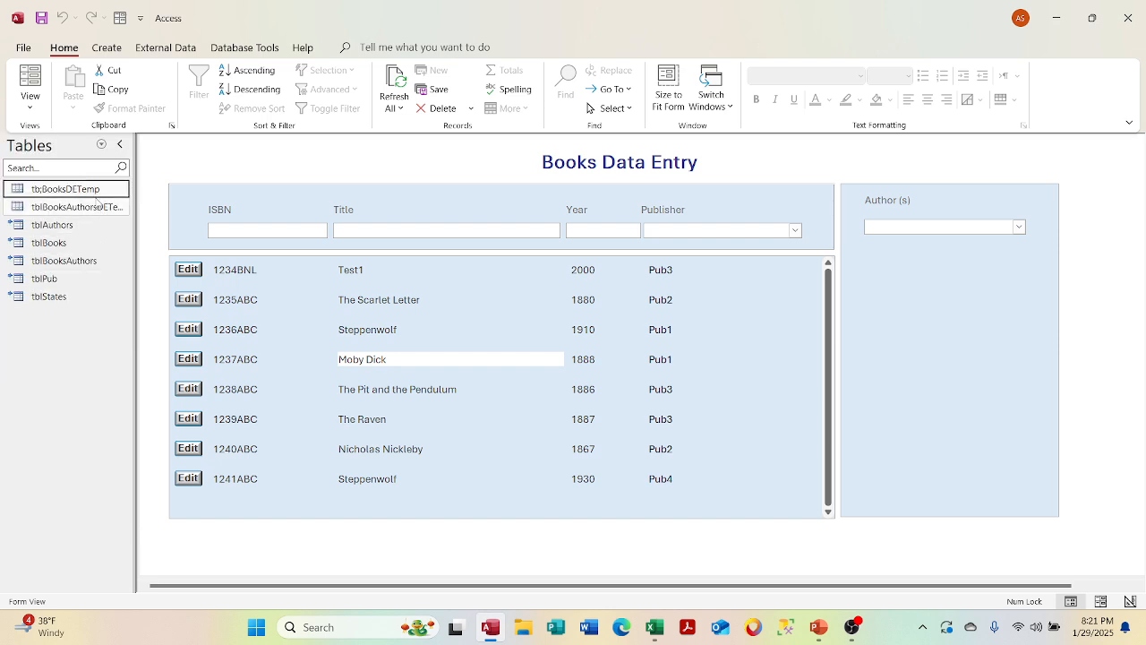
pyautogui.doubleClick(94, 191)
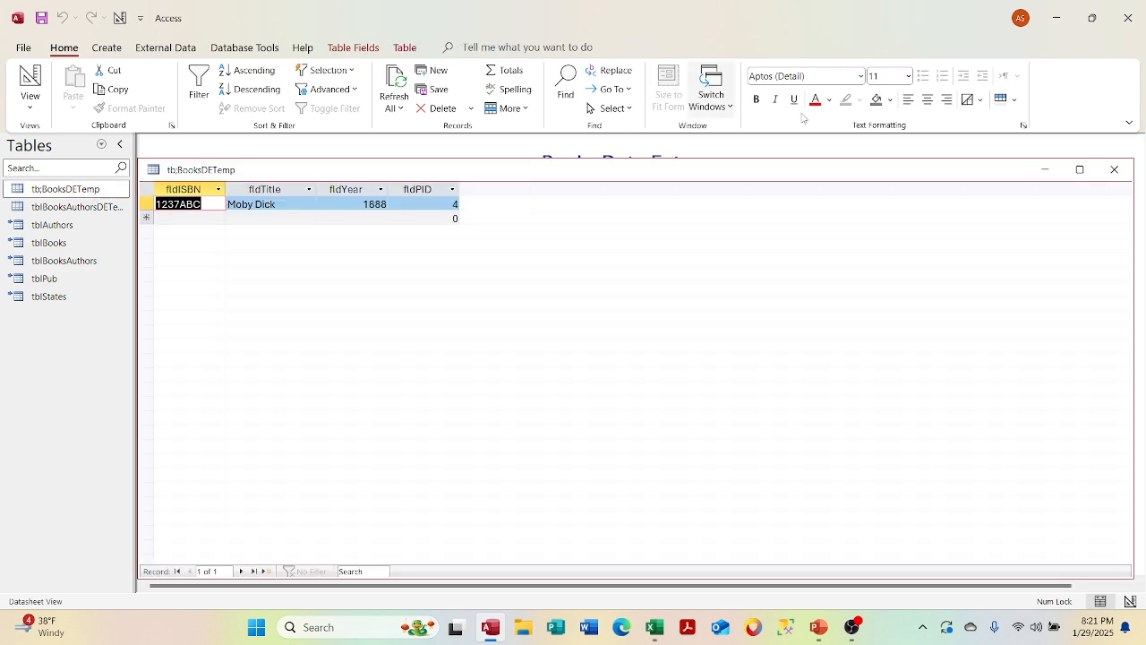
pyautogui.click(1113, 169)
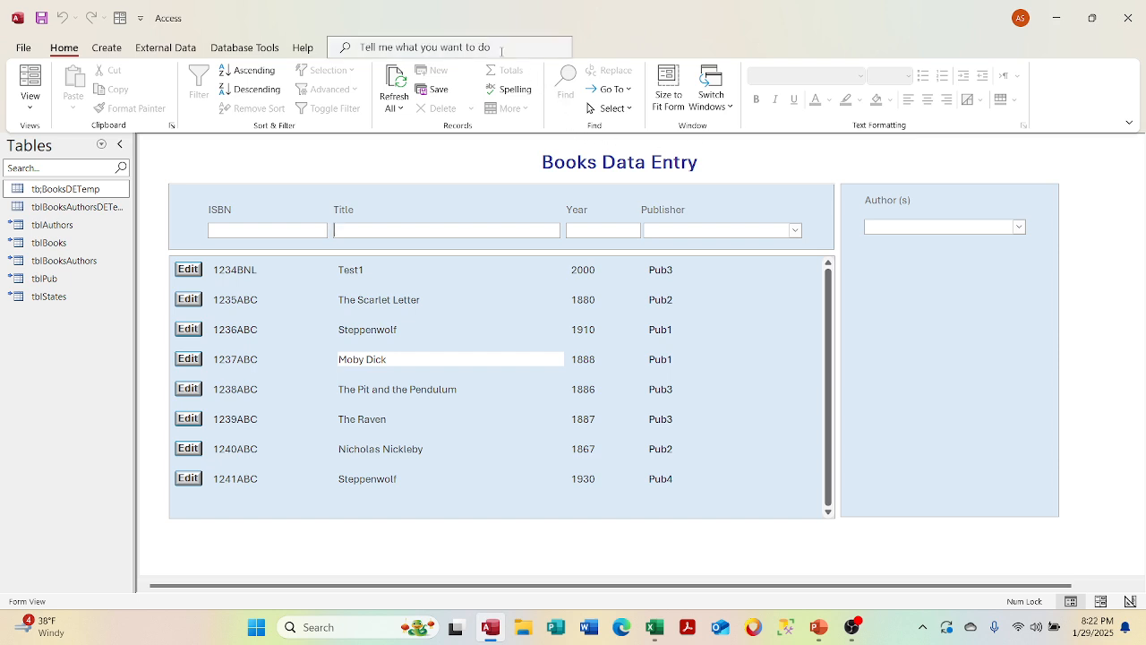
# - Switch the Books Data Entry form frmDEMain to Design View and display the form's own properties
pyautogui.rightClick(153, 159)
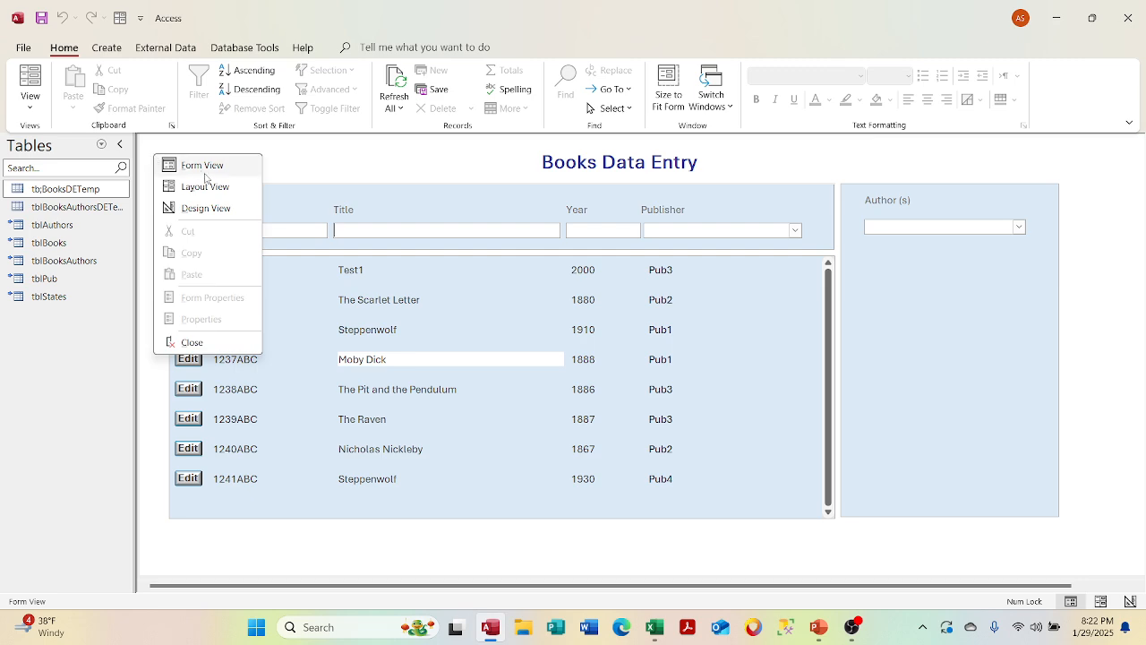
pyautogui.click(206, 208)
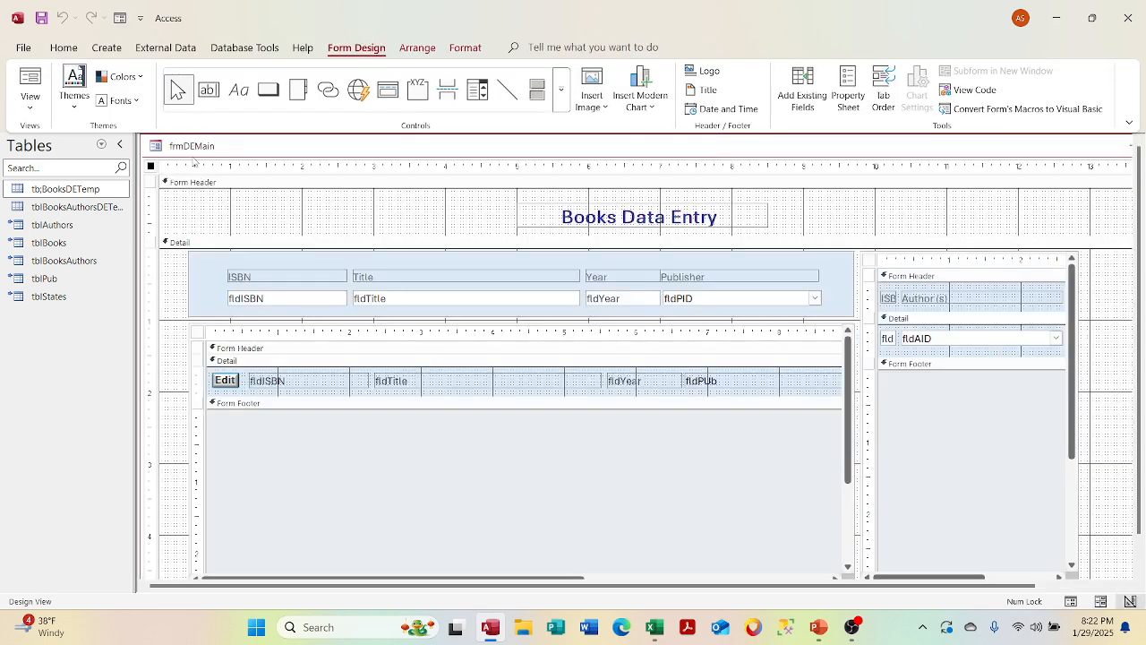
pyautogui.rightClick(206, 143)
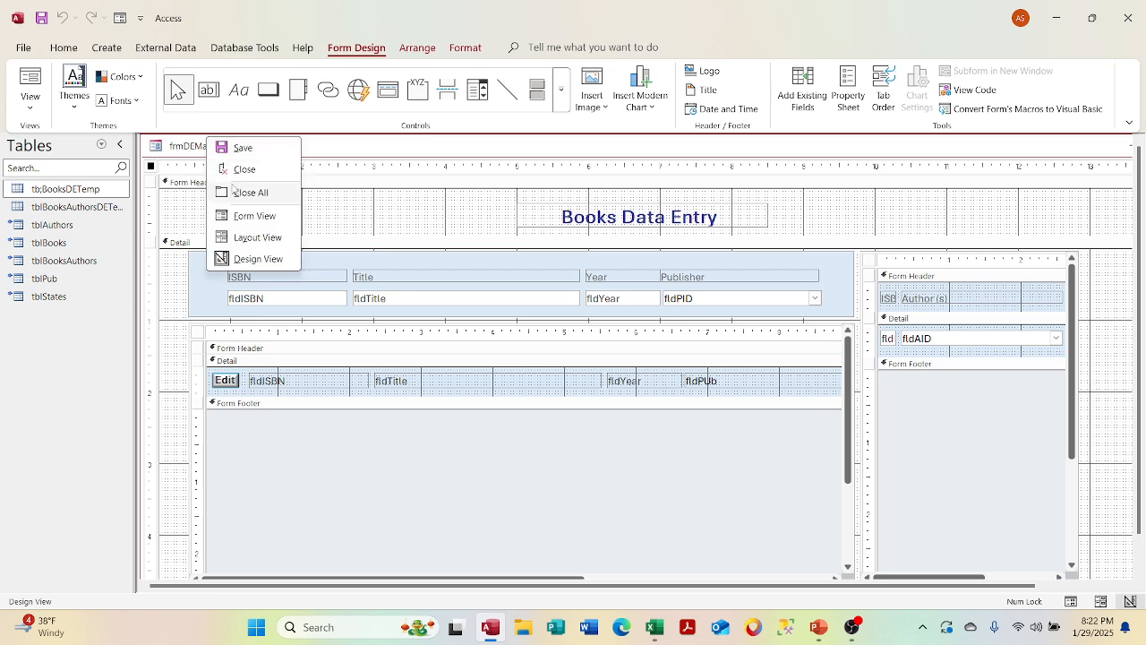
pyautogui.rightClick(179, 271)
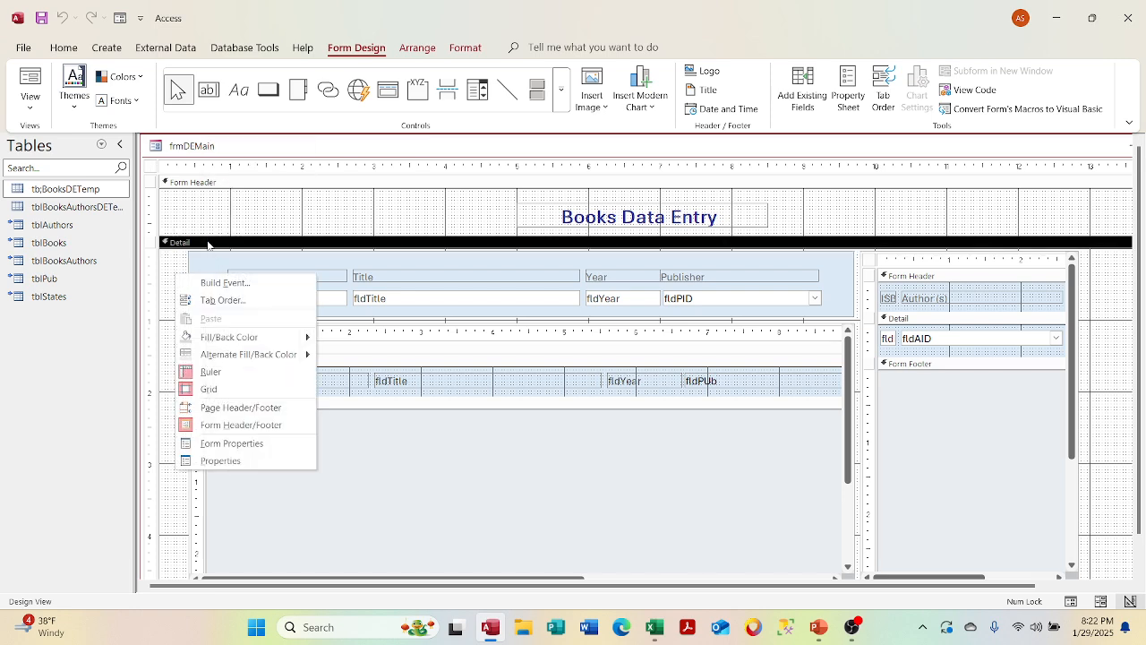
pyautogui.click(152, 177)
pyautogui.rightClick(153, 174)
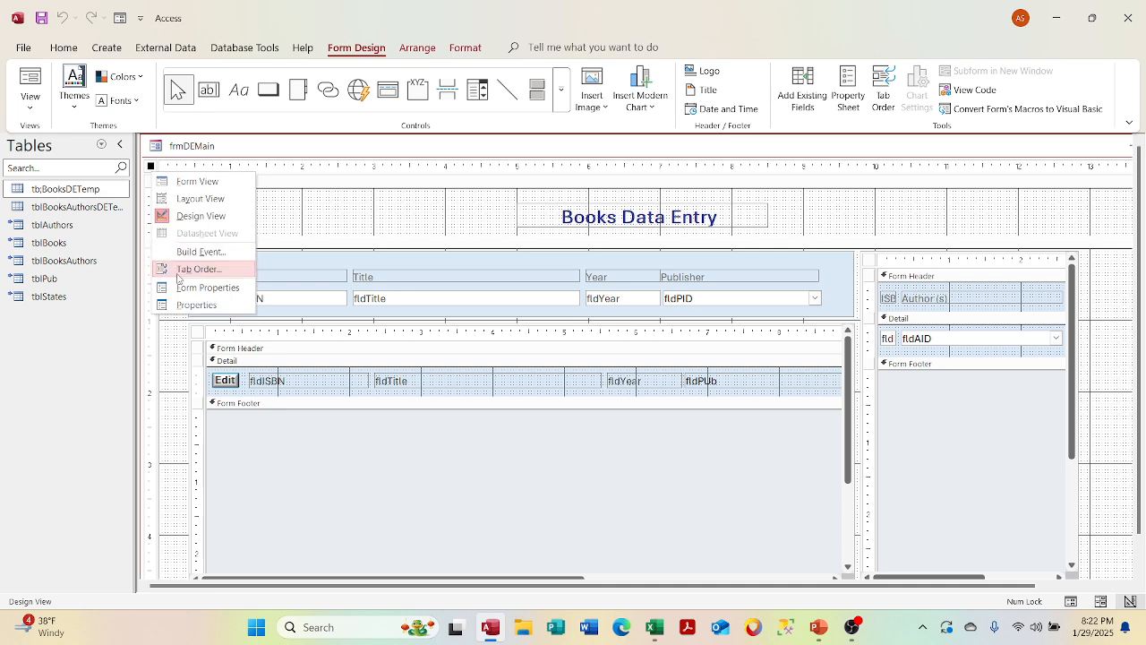
pyautogui.click(196, 305)
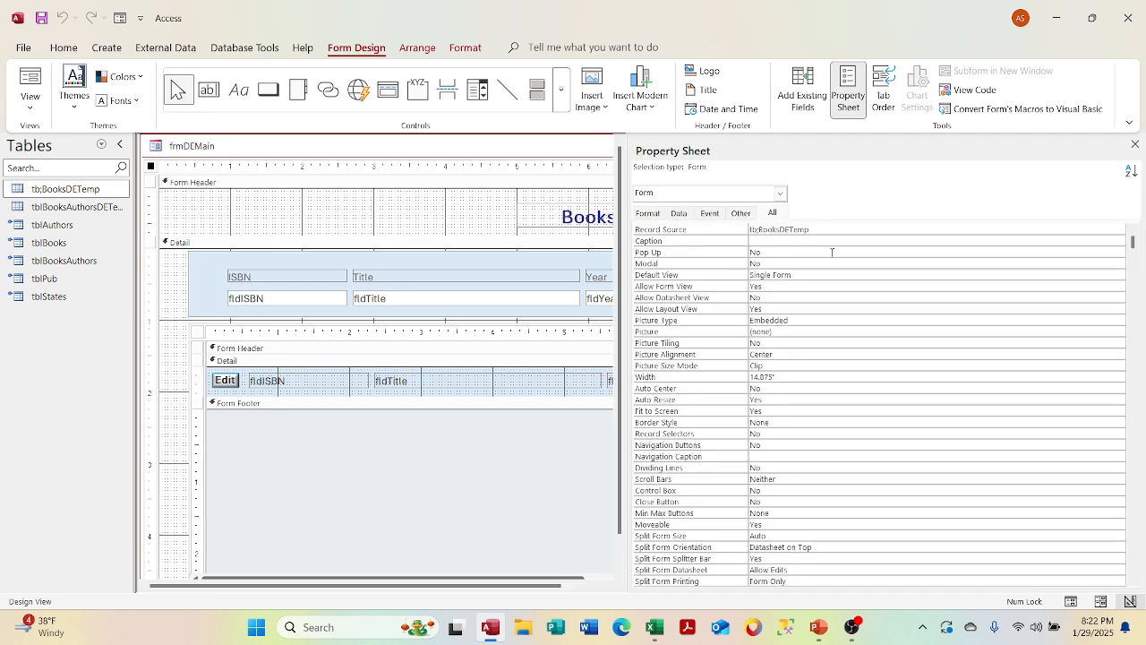
# - Set frmDEMain's Allow Additions property to No and show the form in Form View again
pyautogui.click(686, 215)
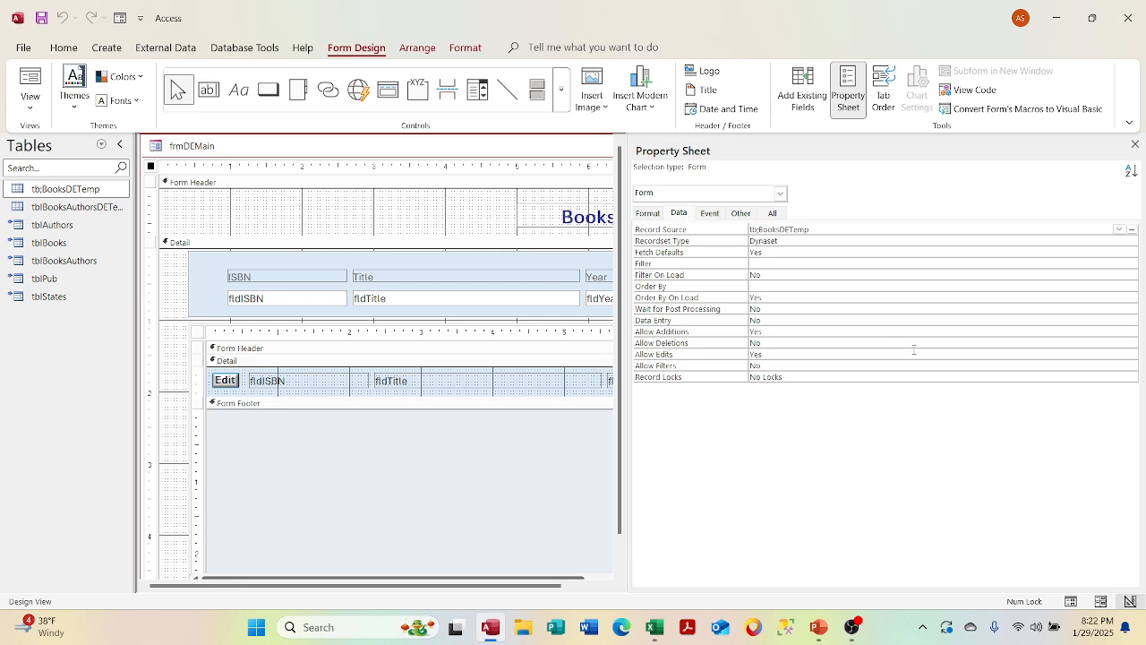
pyautogui.click(894, 333)
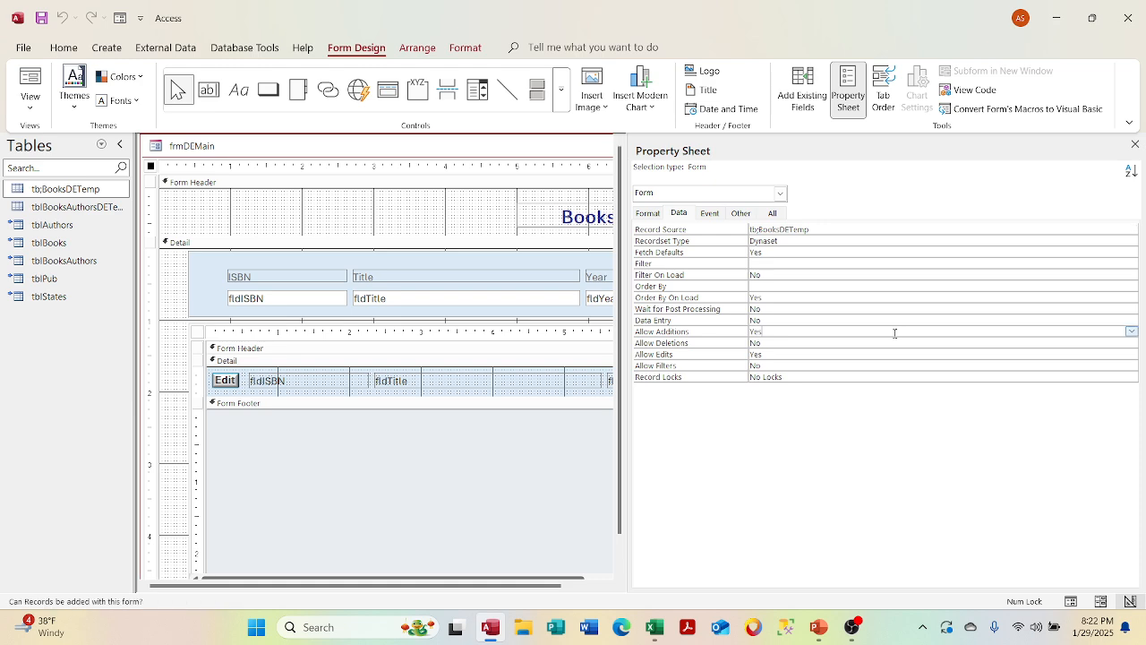
pyautogui.click(1130, 333)
pyautogui.click(1120, 356)
pyautogui.click(1135, 144)
pyautogui.rightClick(444, 148)
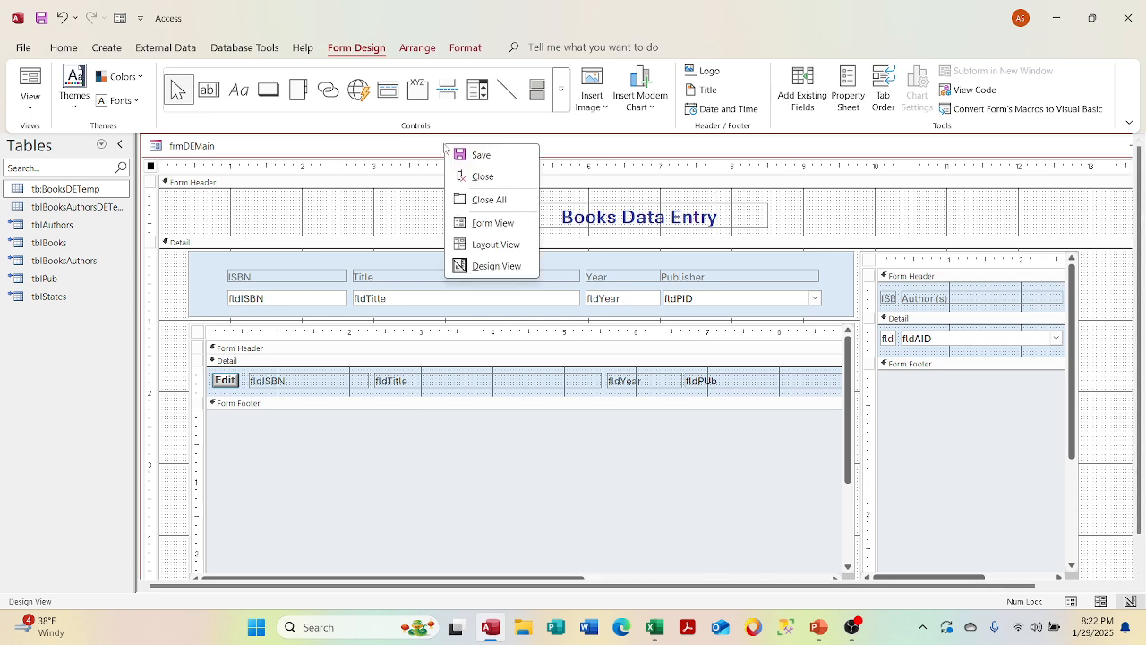
pyautogui.click(466, 222)
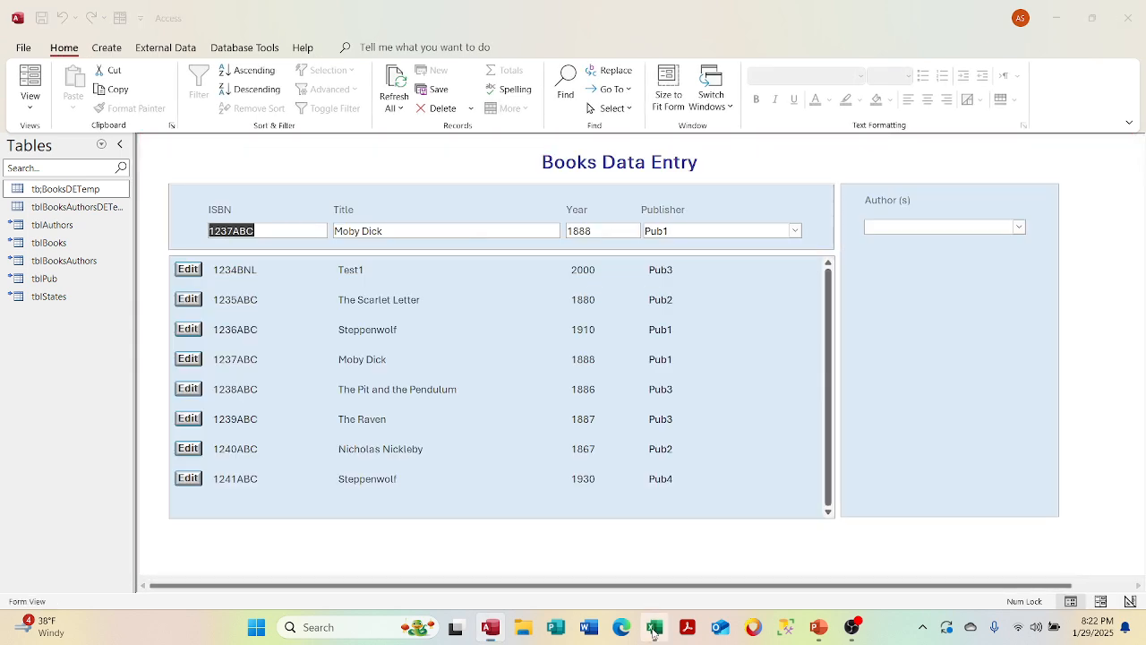
# - Check the Edit Book task list in the Excel workbook, return to Access, and list the database's queries
pyautogui.click(653, 629)
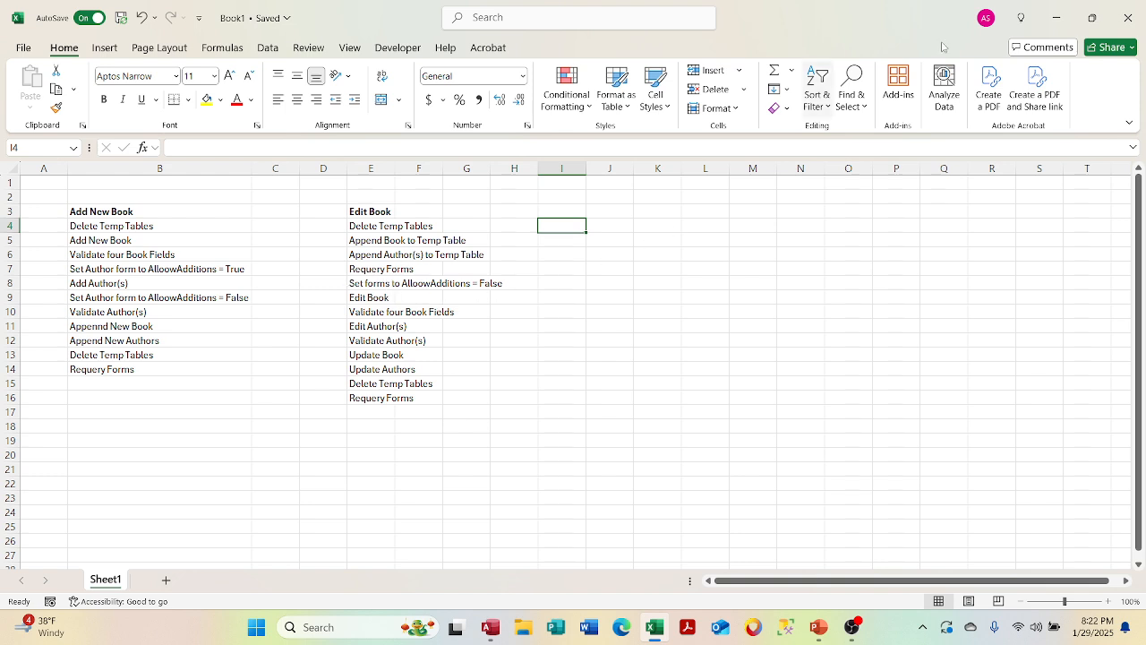
pyautogui.click(1050, 29)
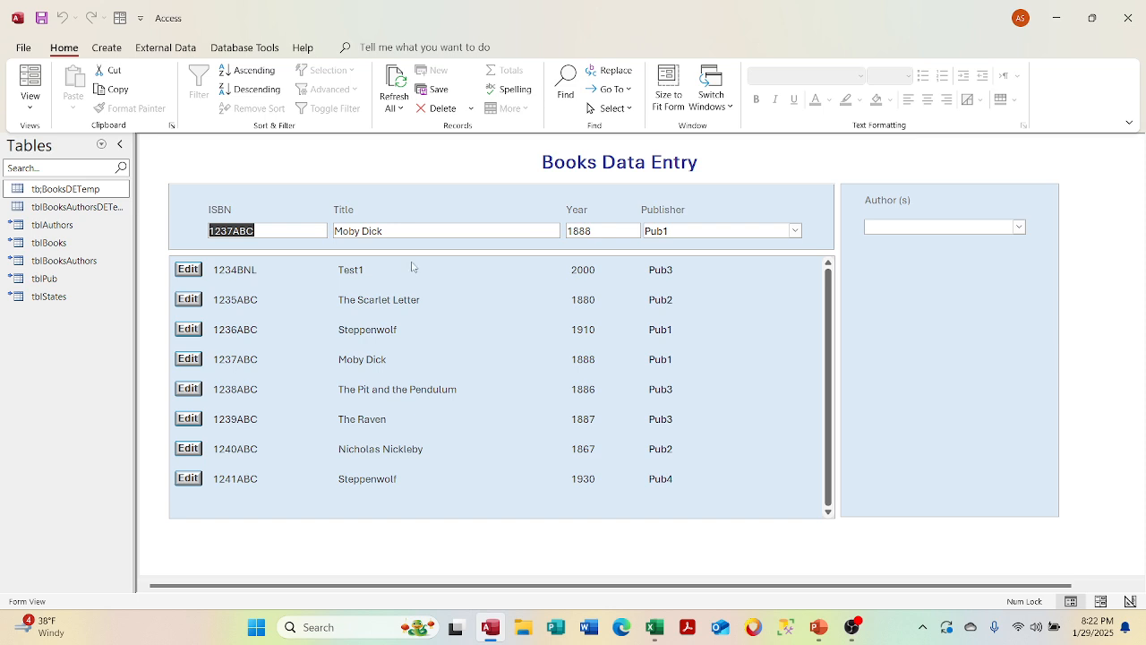
pyautogui.click(101, 144)
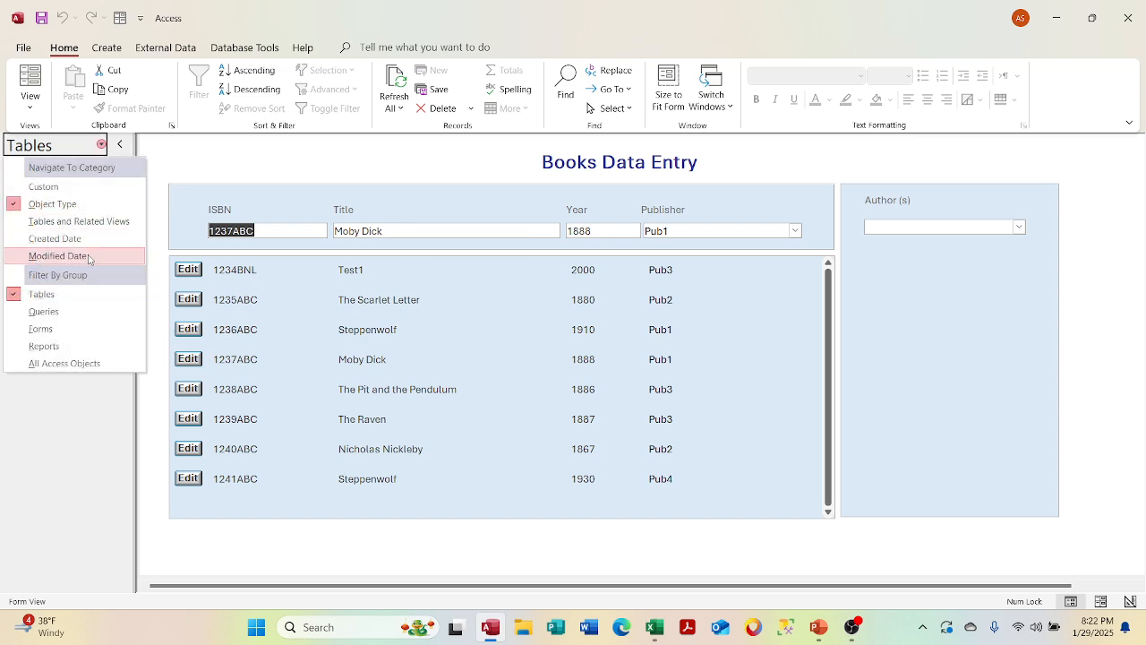
pyautogui.click(81, 312)
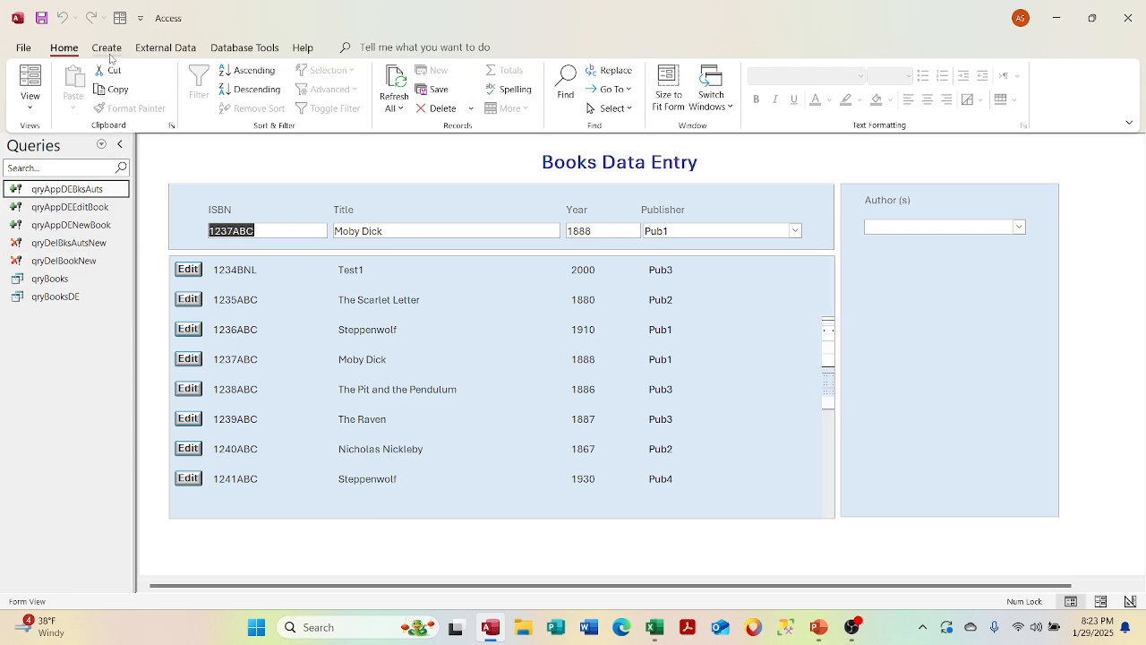
# - Create a new query in Design View on the linked table tblBooksAuthors and add its fields FK_ISBN and FK_AID
pyautogui.click(109, 51)
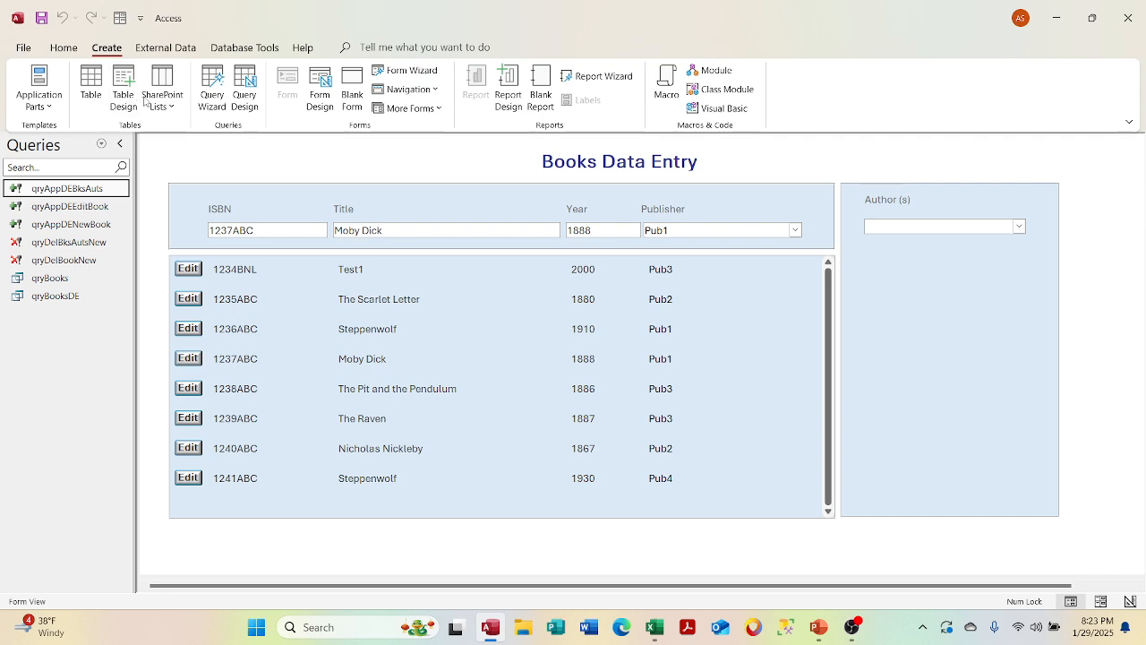
pyautogui.click(243, 97)
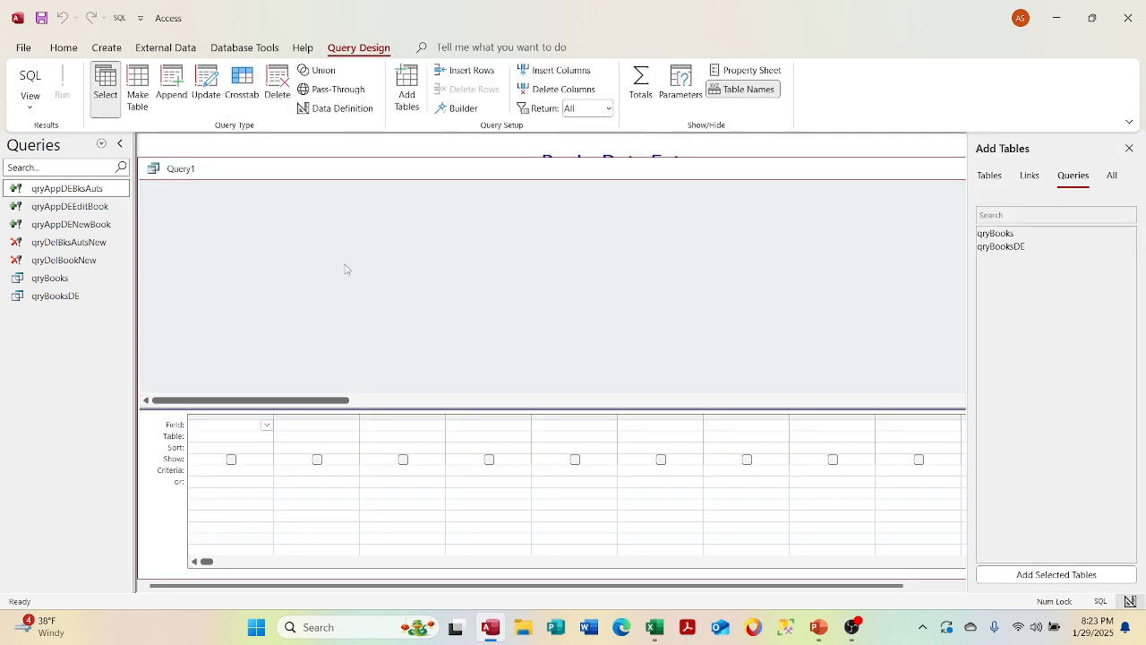
pyautogui.click(1026, 178)
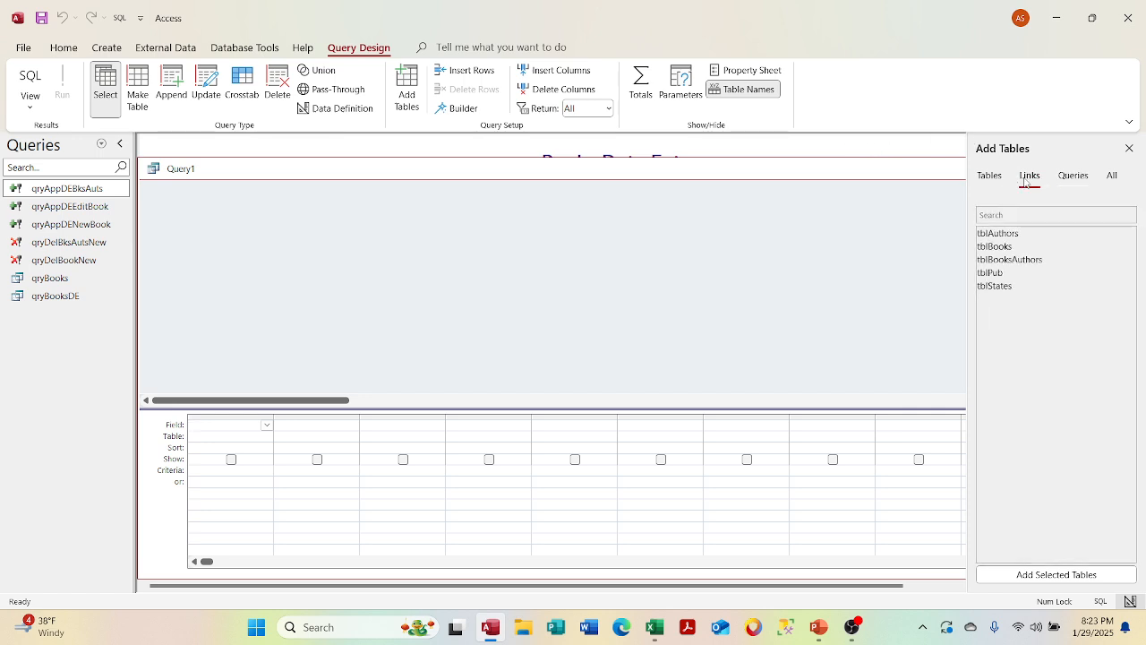
pyautogui.doubleClick(1038, 261)
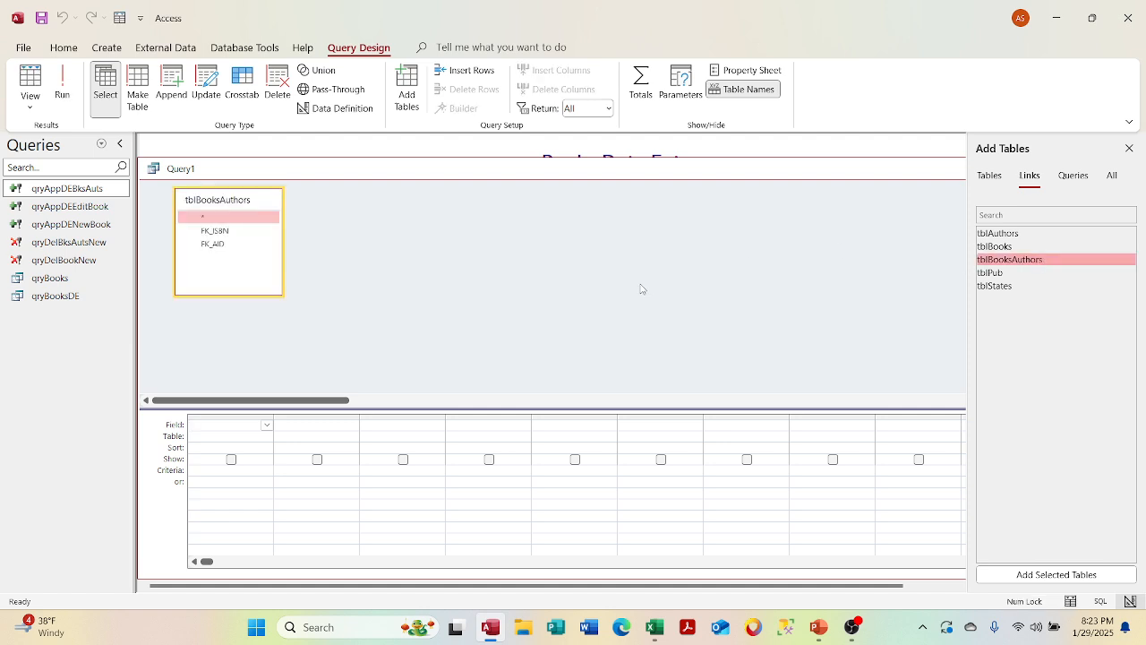
pyautogui.doubleClick(214, 230)
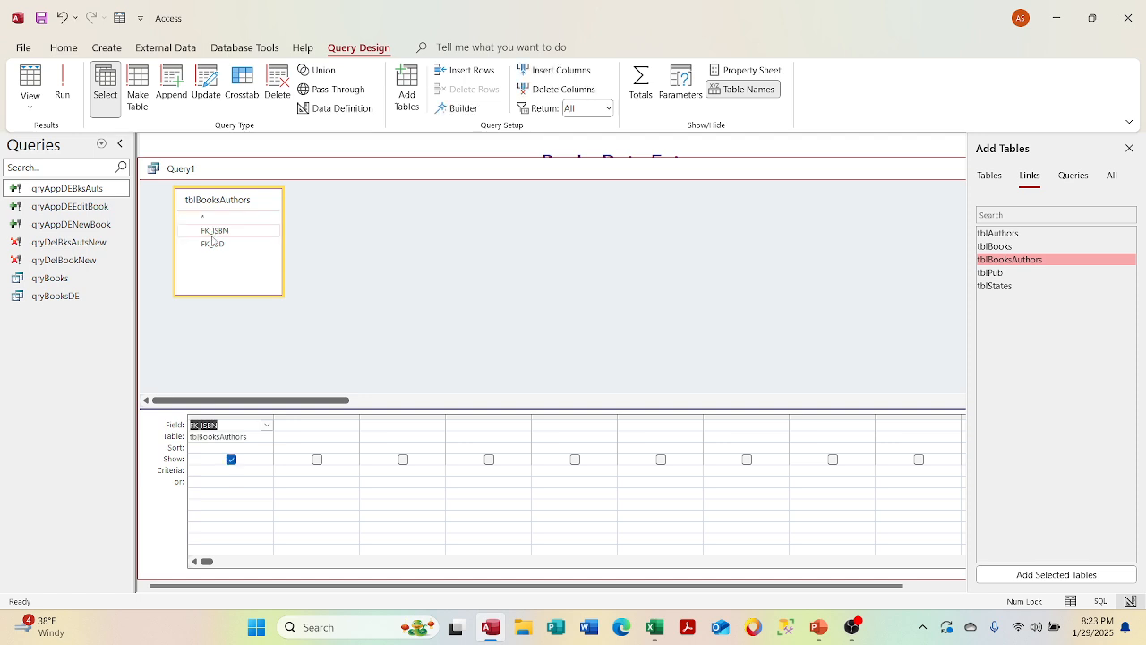
pyautogui.doubleClick(214, 243)
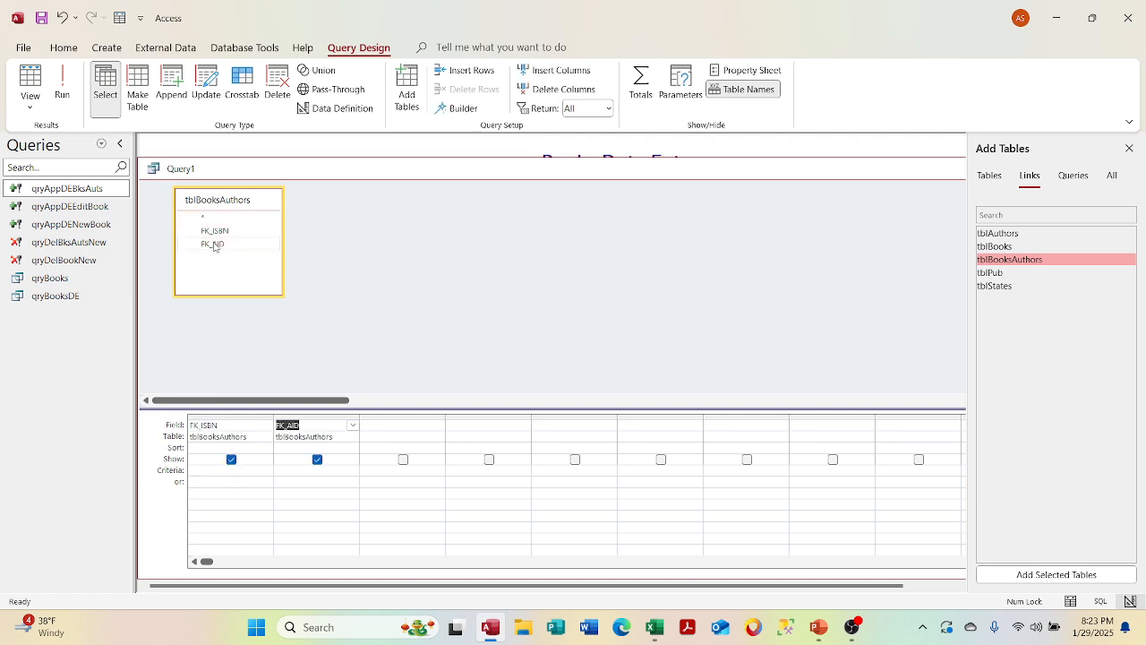
pyautogui.click(410, 294)
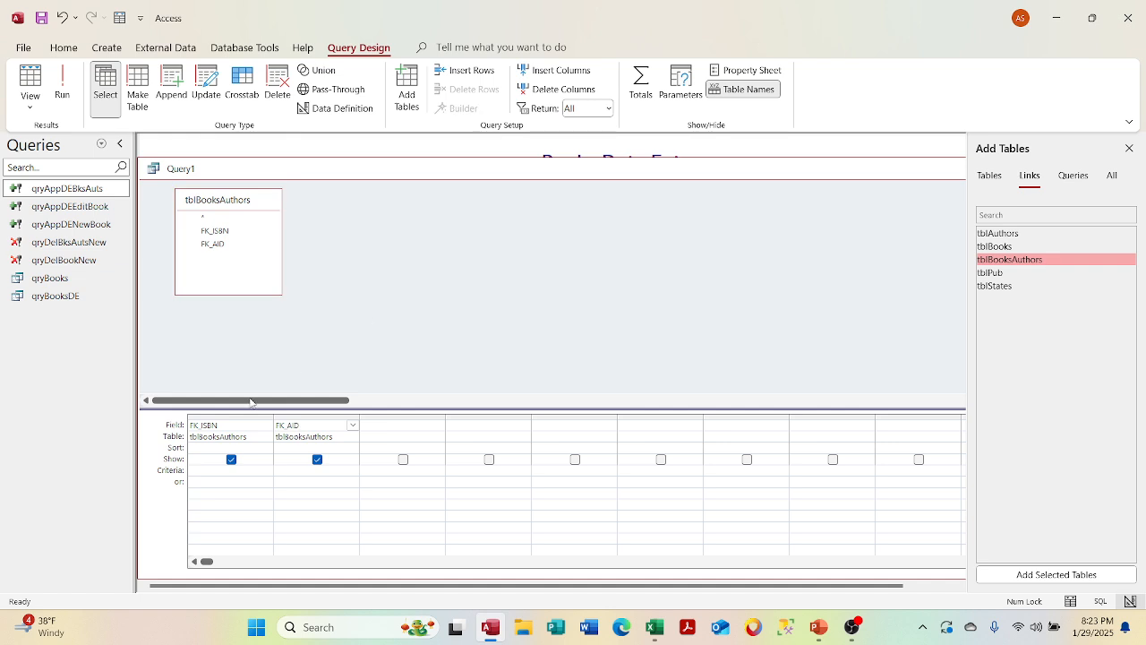
pyautogui.click(223, 469)
pyautogui.rightClick(223, 469)
pyautogui.click(255, 460)
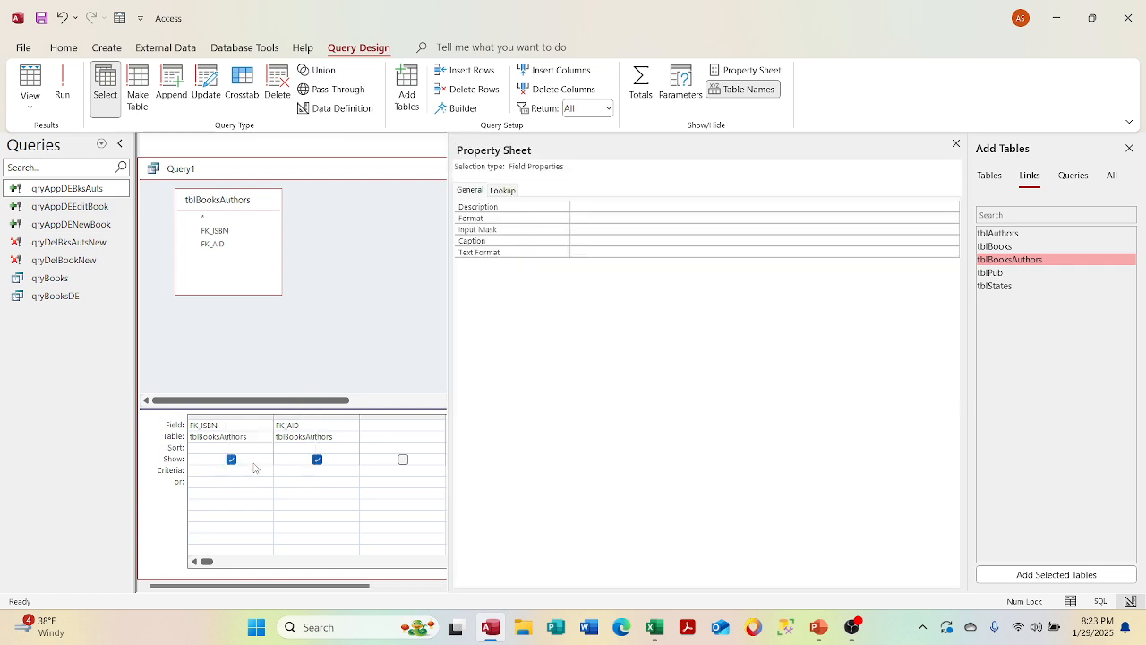
pyautogui.click(956, 144)
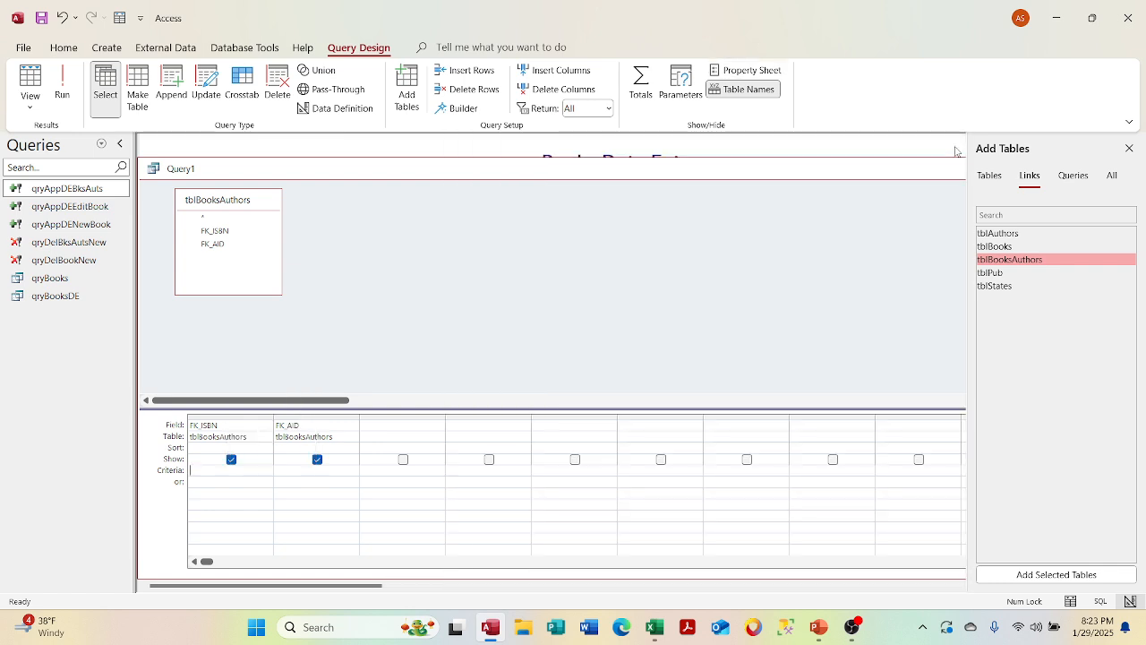
pyautogui.rightClick(216, 470)
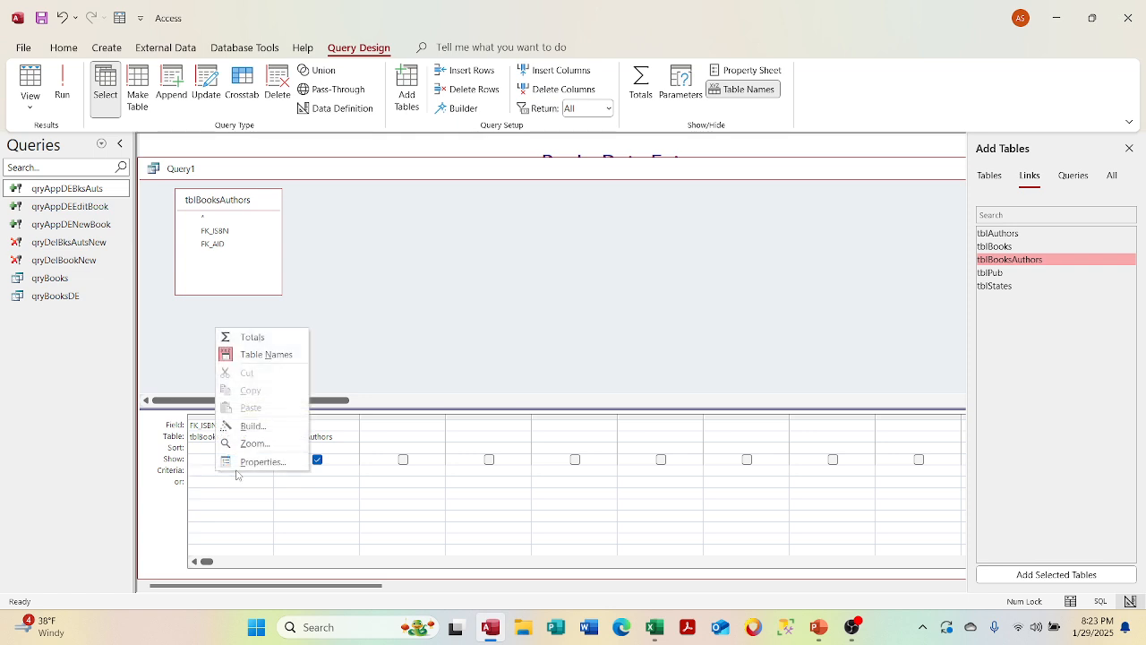
pyautogui.click(244, 460)
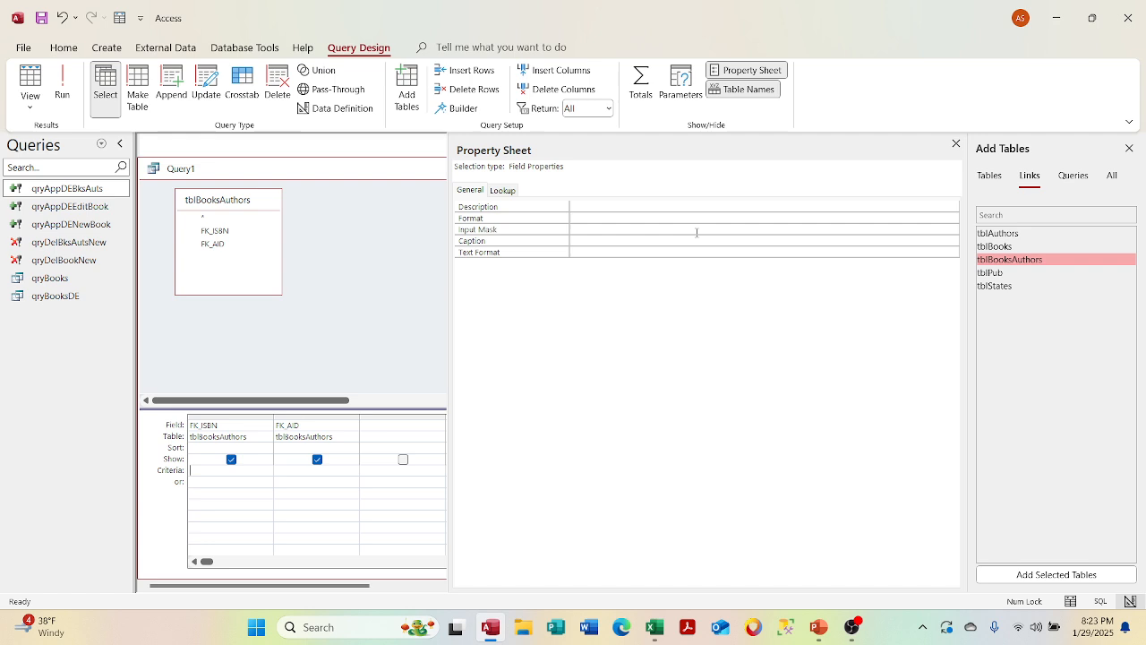
pyautogui.click(955, 145)
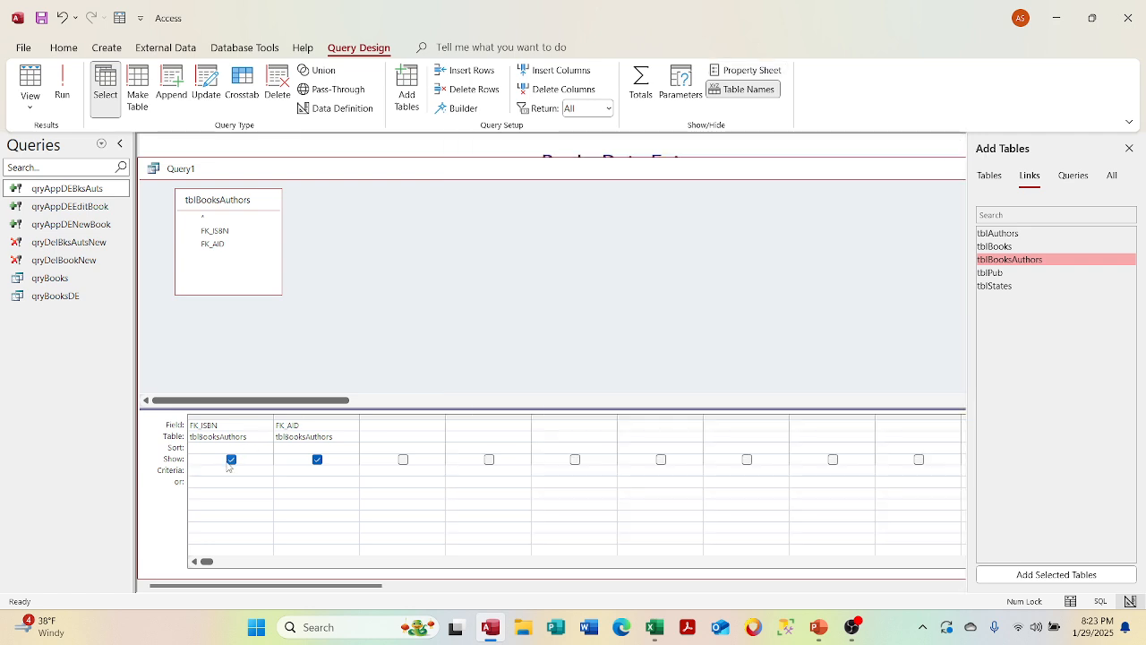
# - Start building an expression for the FK_ISBN criterion and list the controls of subform sfrmBooksDE in the loaded form frmDEMain
pyautogui.rightClick(228, 469)
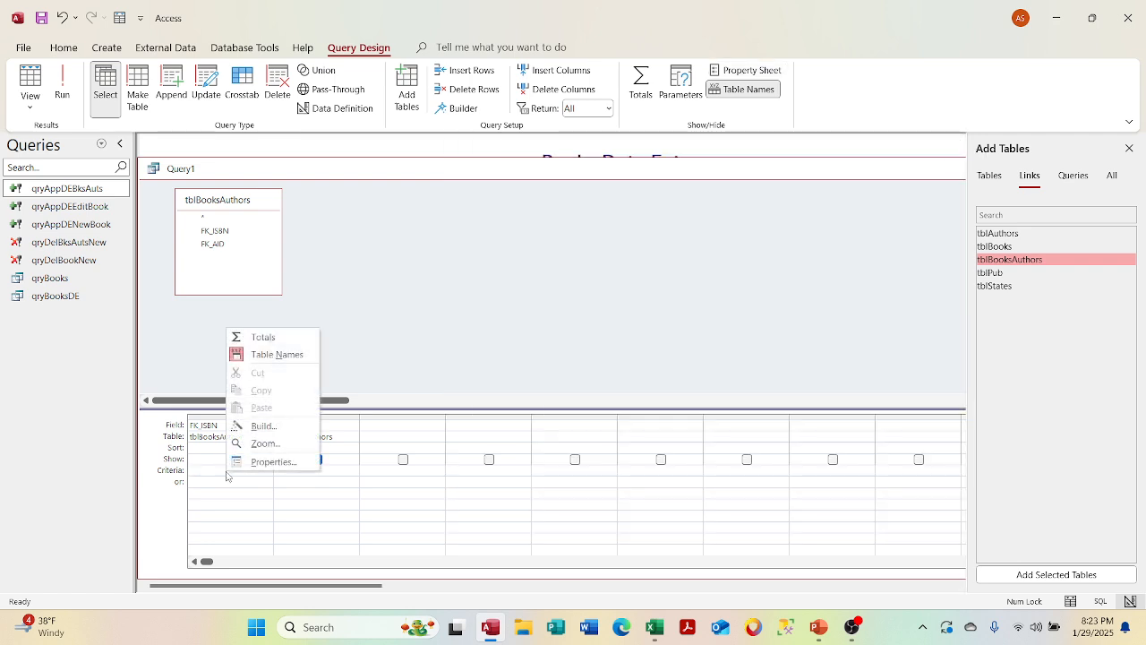
pyautogui.click(264, 426)
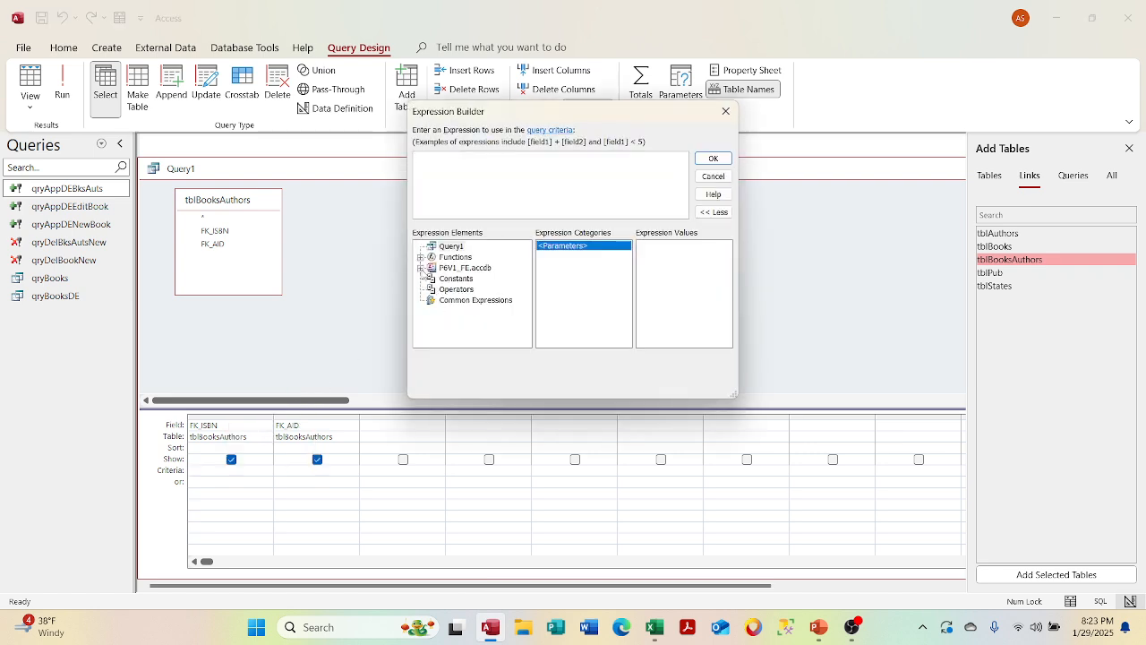
pyautogui.click(419, 268)
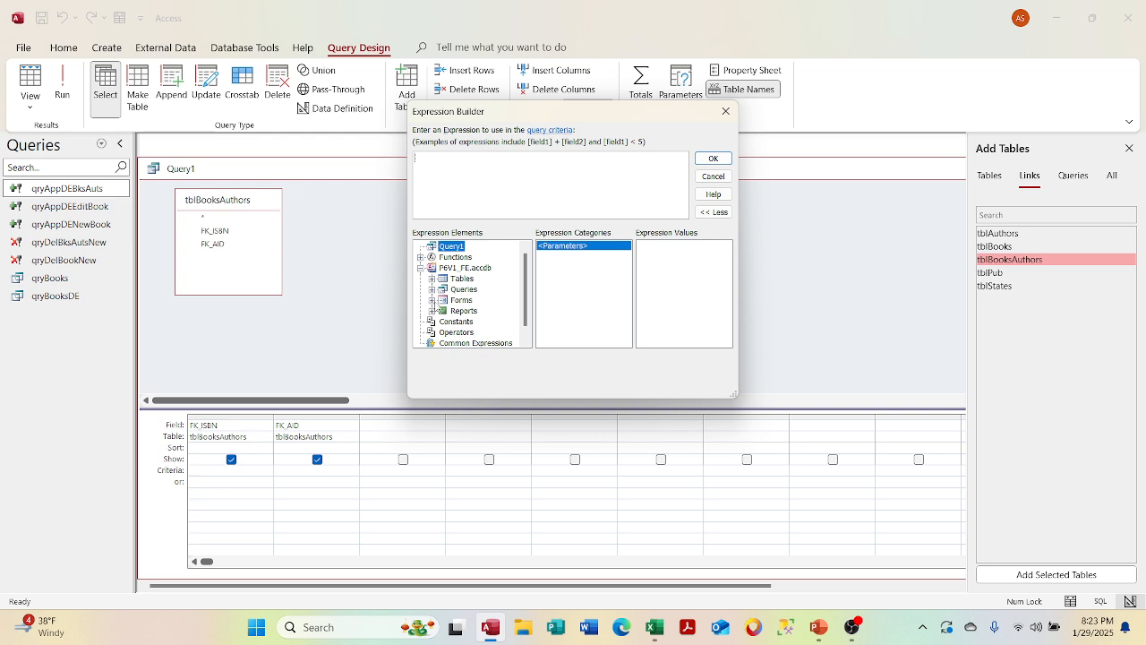
pyautogui.click(431, 301)
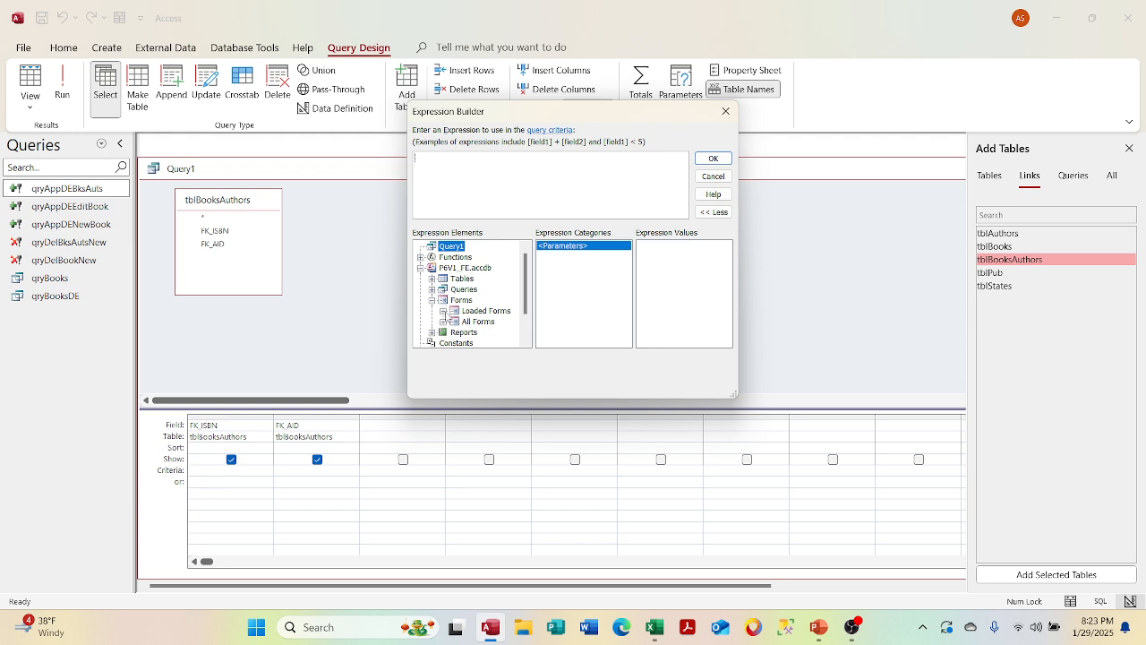
pyautogui.click(443, 311)
pyautogui.click(455, 321)
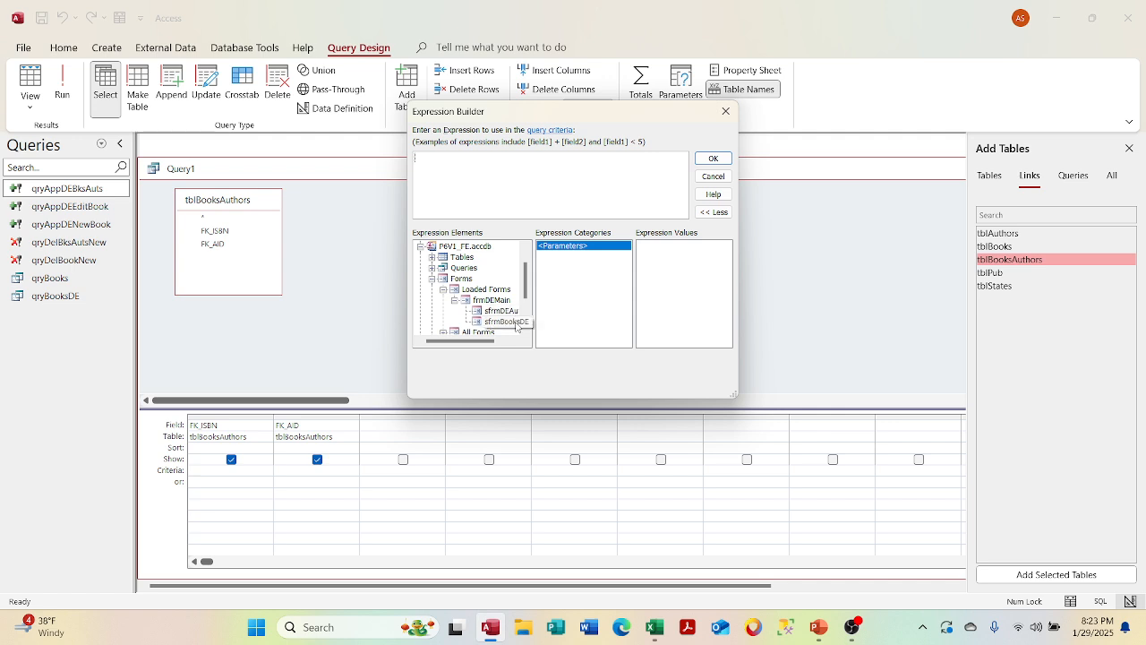
pyautogui.click(516, 323)
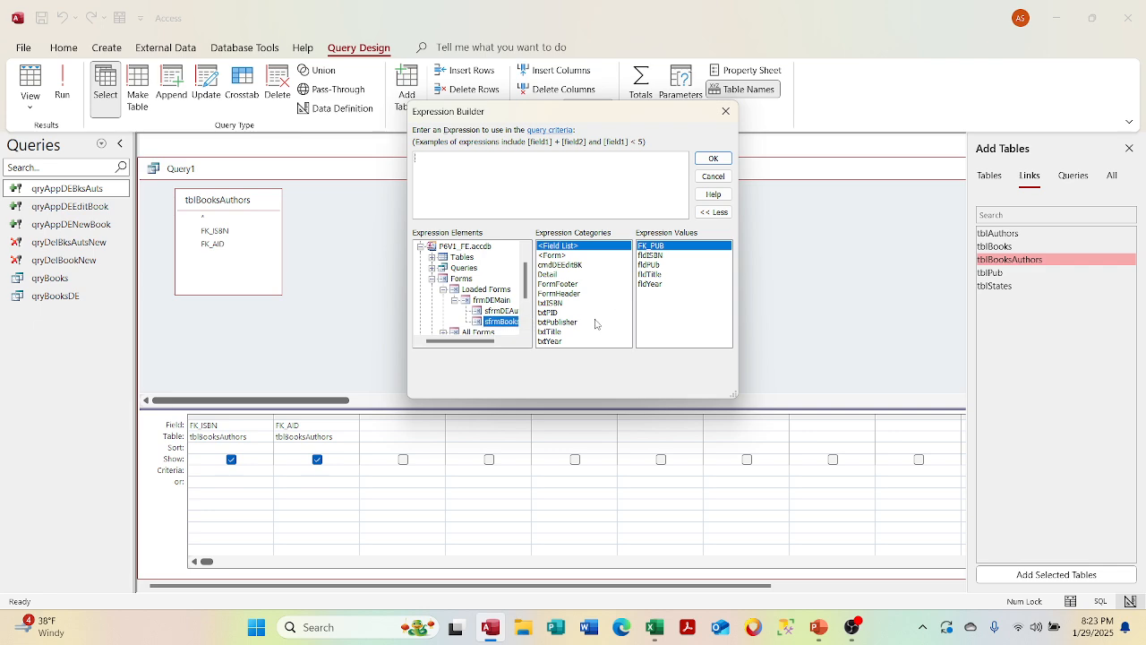
pyautogui.doubleClick(562, 312)
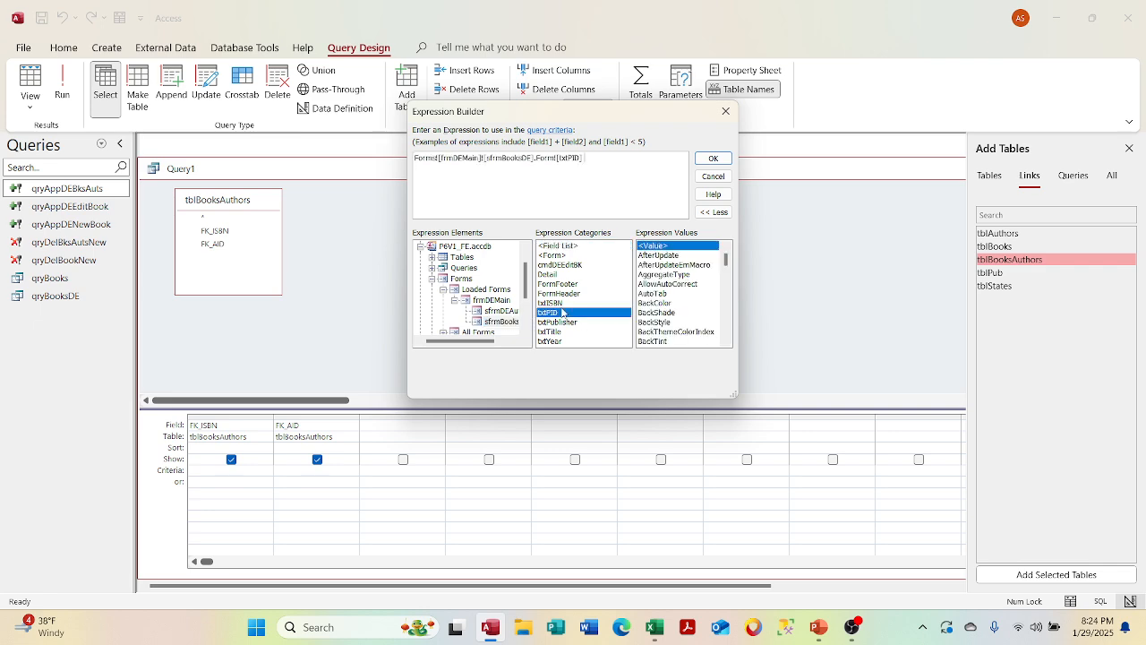
pyautogui.moveTo(587, 159); pyautogui.dragTo(318, 164)
pyautogui.press('BackSpace')
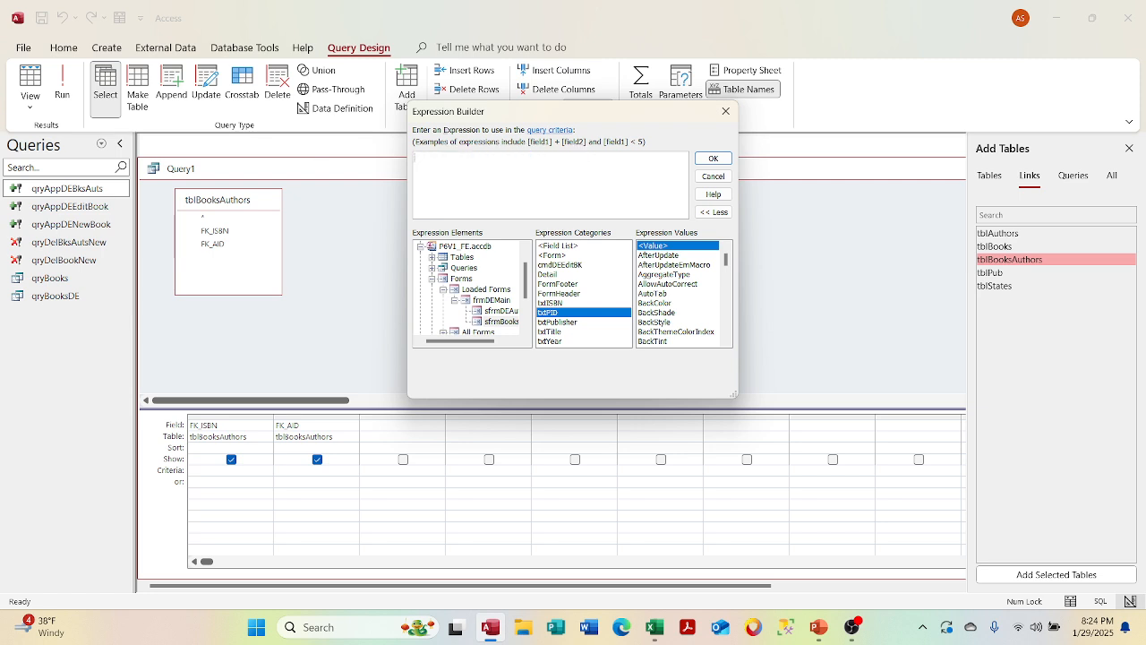
# - Insert the subform's ISBN control into the expression and accept it as the FK_ISBN criterion
pyautogui.doubleClick(556, 310)
pyautogui.click(716, 158)
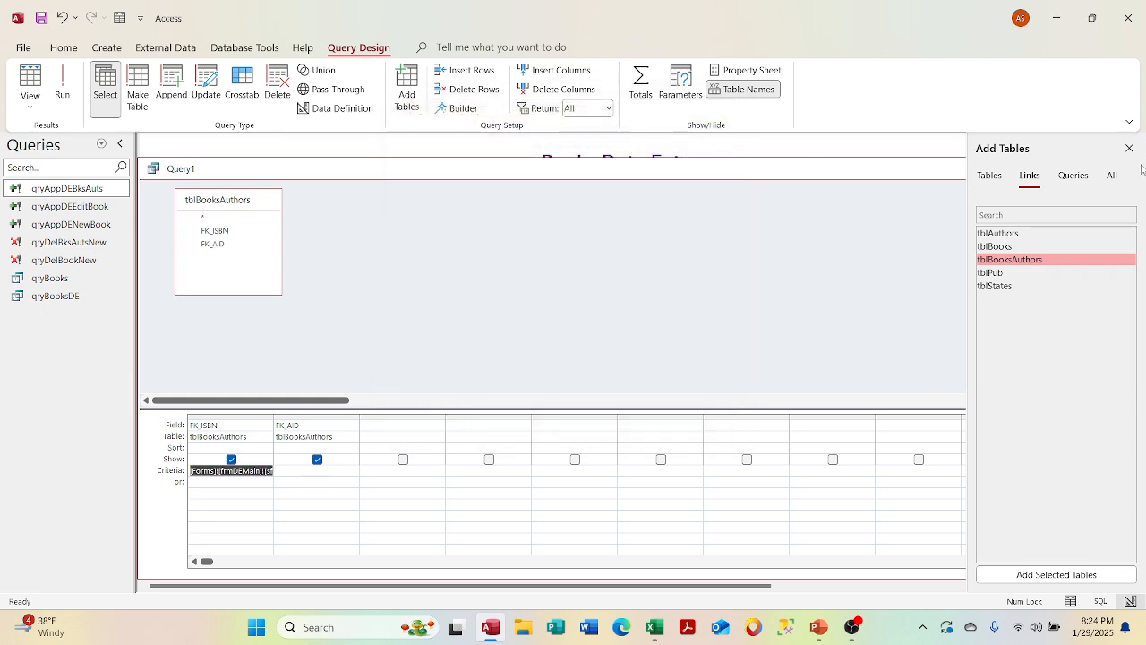
pyautogui.click(1129, 147)
pyautogui.click(1115, 169)
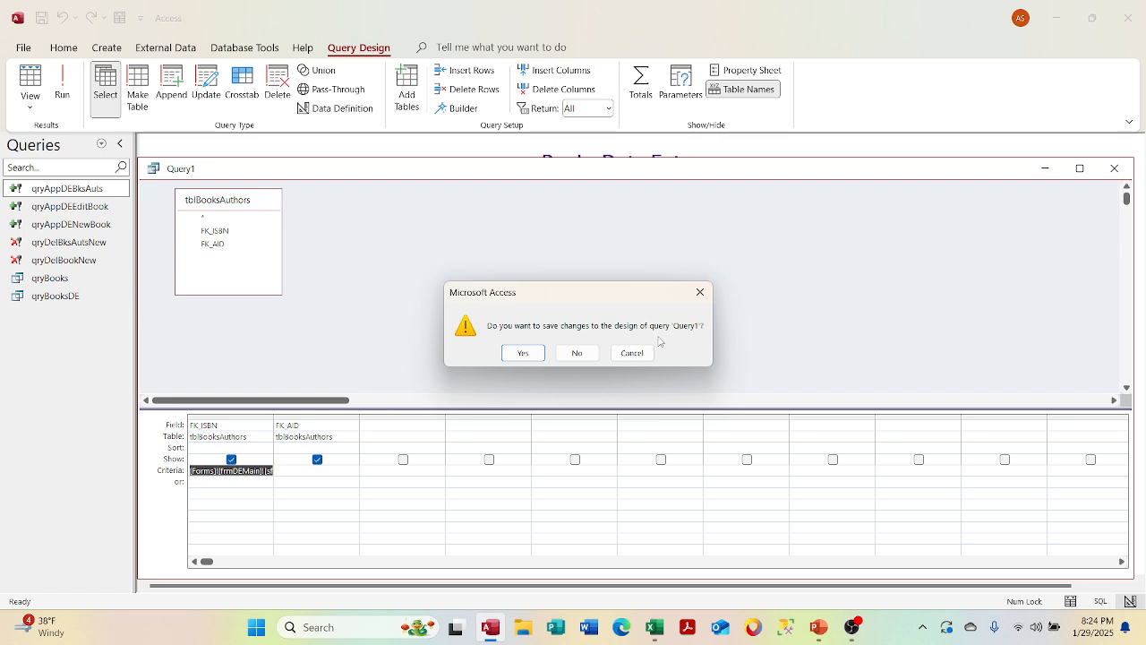
pyautogui.click(524, 352)
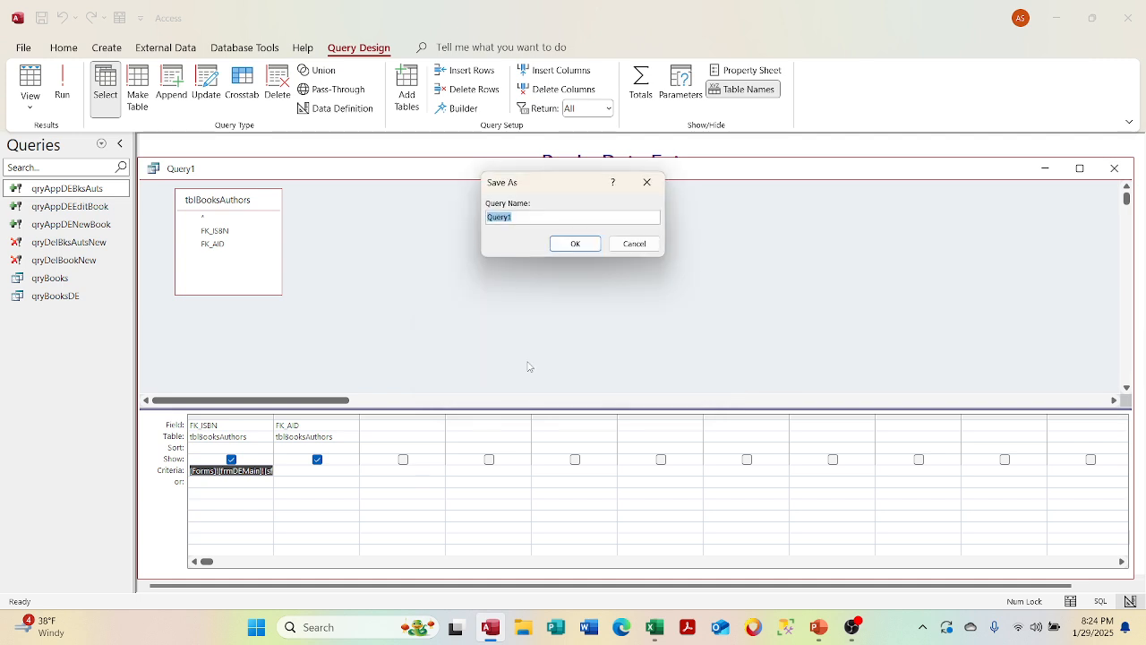
pyautogui.write('qry')
pyautogui.click(633, 244)
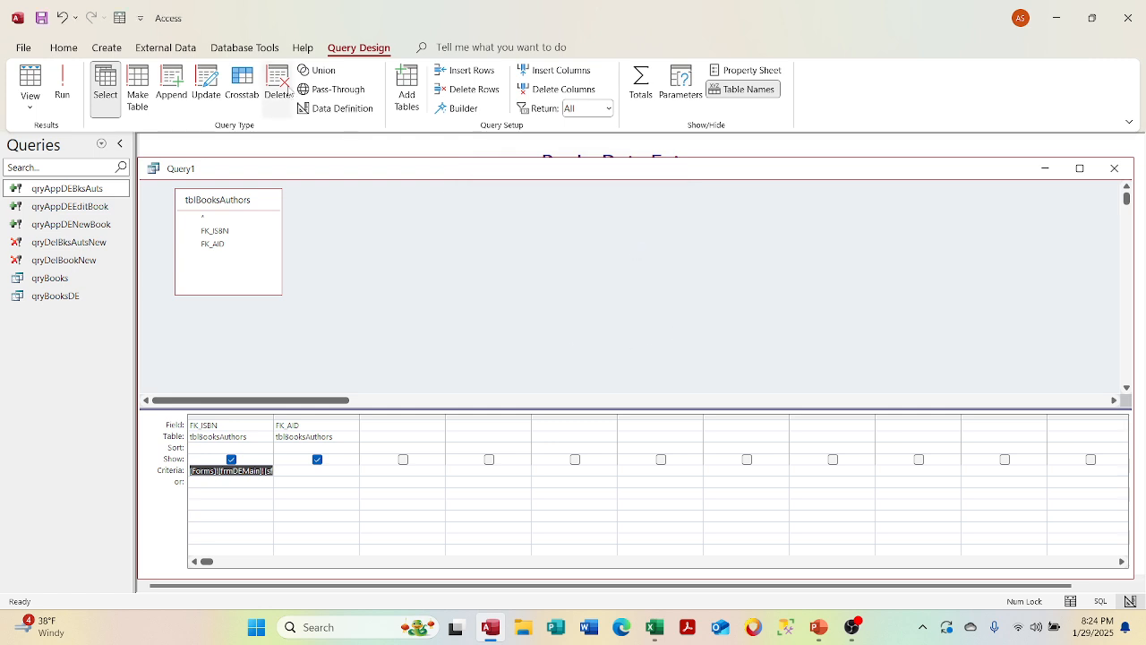
# - Convert the query to an append query that targets tblBooksAuthors in the current database
pyautogui.click(171, 86)
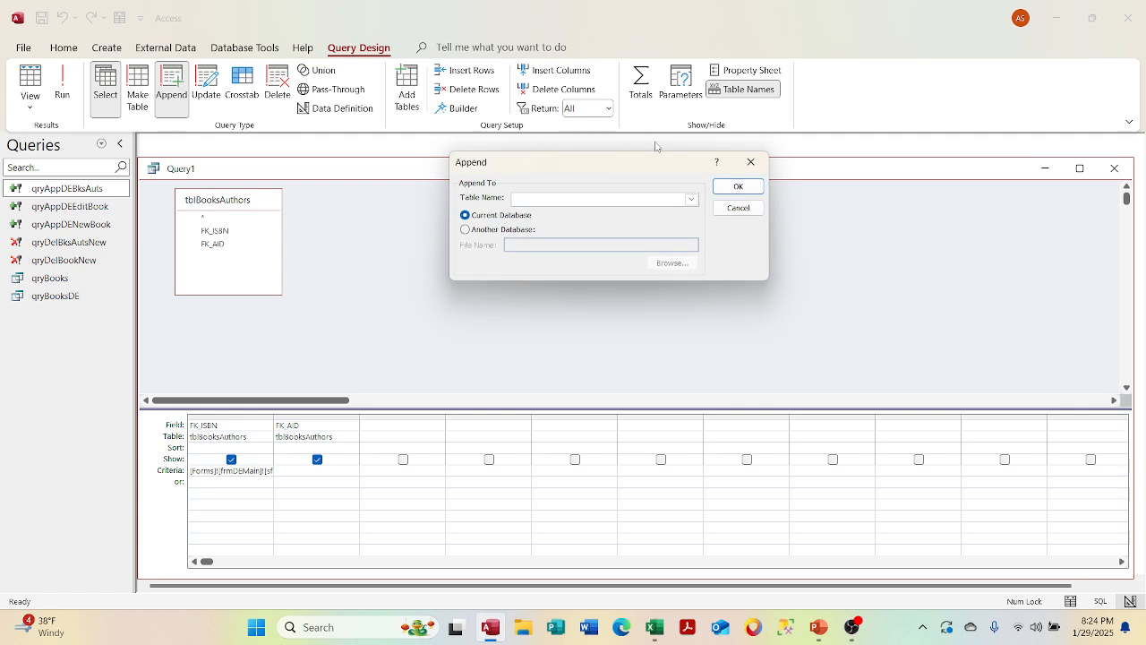
pyautogui.click(691, 200)
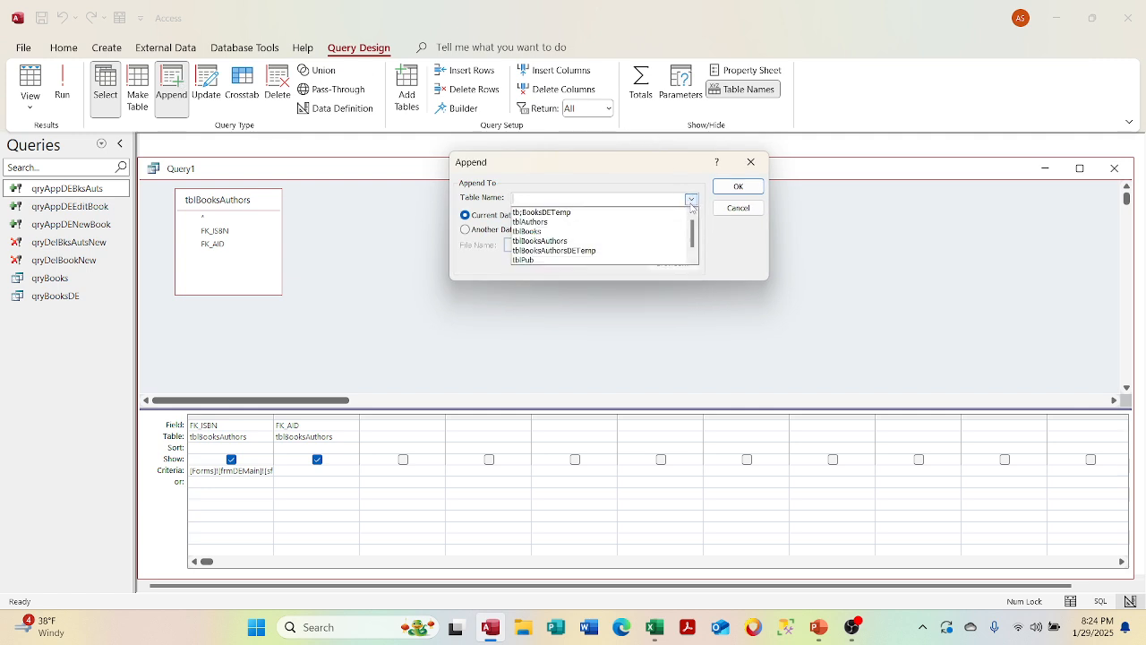
pyautogui.click(626, 240)
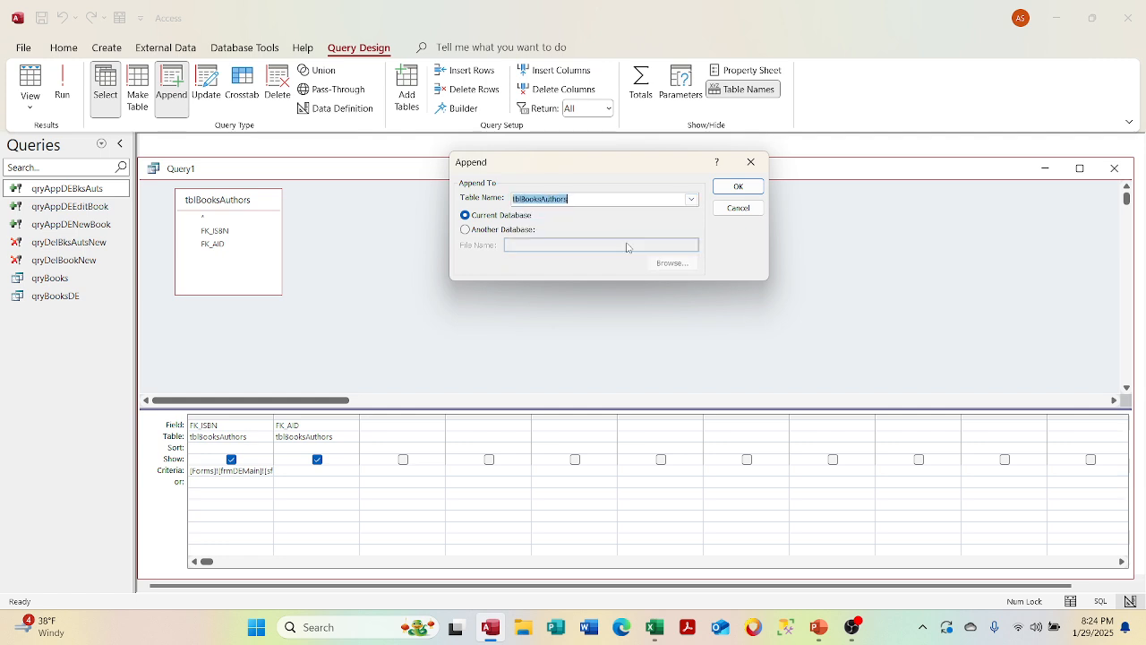
pyautogui.click(732, 190)
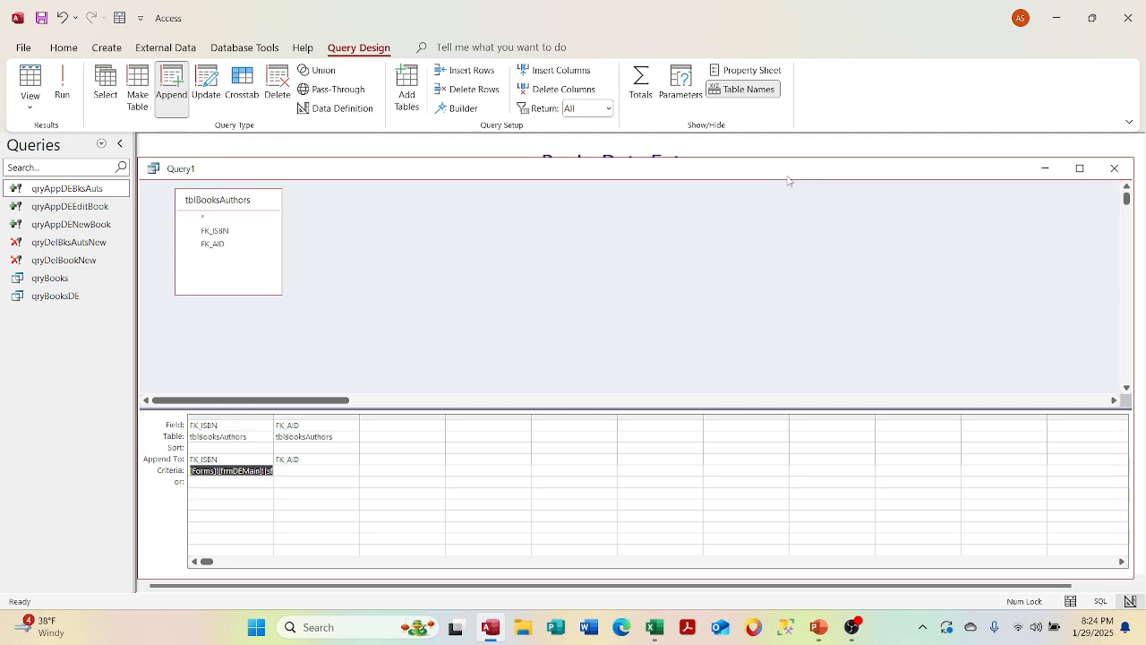
# - Close the append query and save it as qryAppDEEditAuth
pyautogui.click(1114, 168)
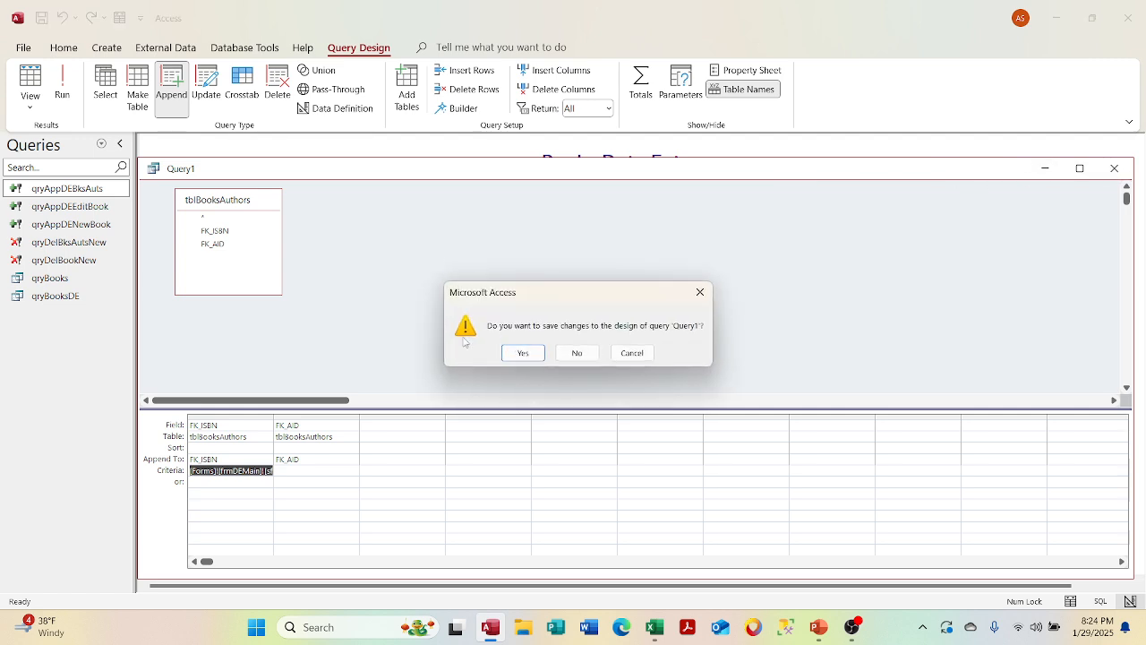
pyautogui.click(524, 352)
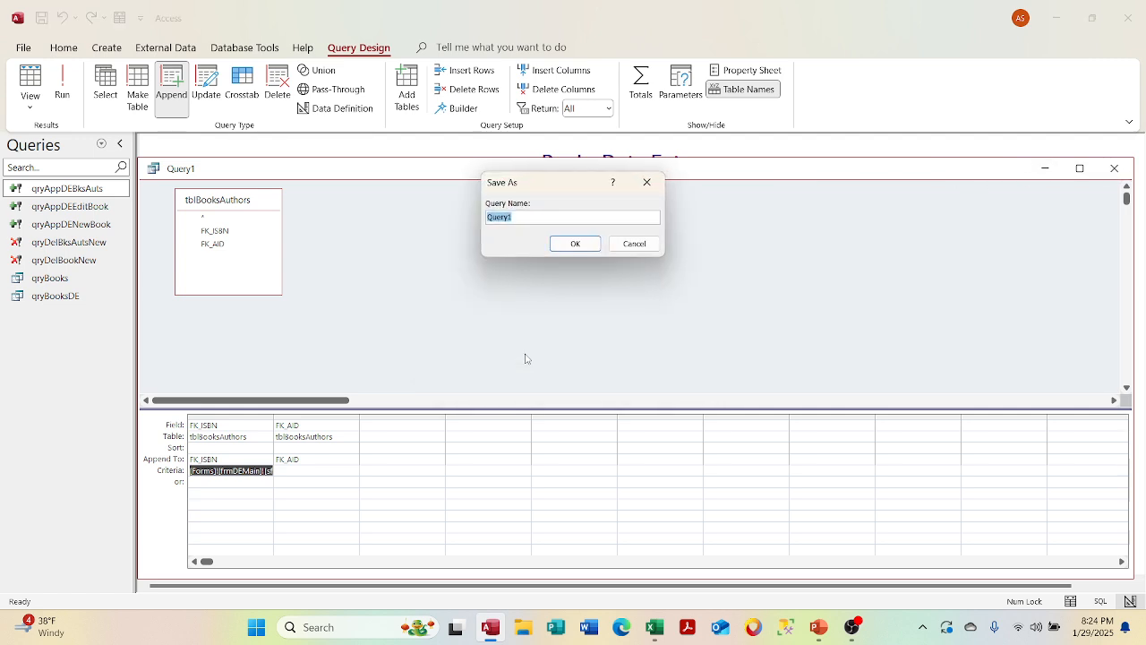
pyautogui.write('qryAppD')
pyautogui.write('EEditAuth')
pyautogui.click(577, 246)
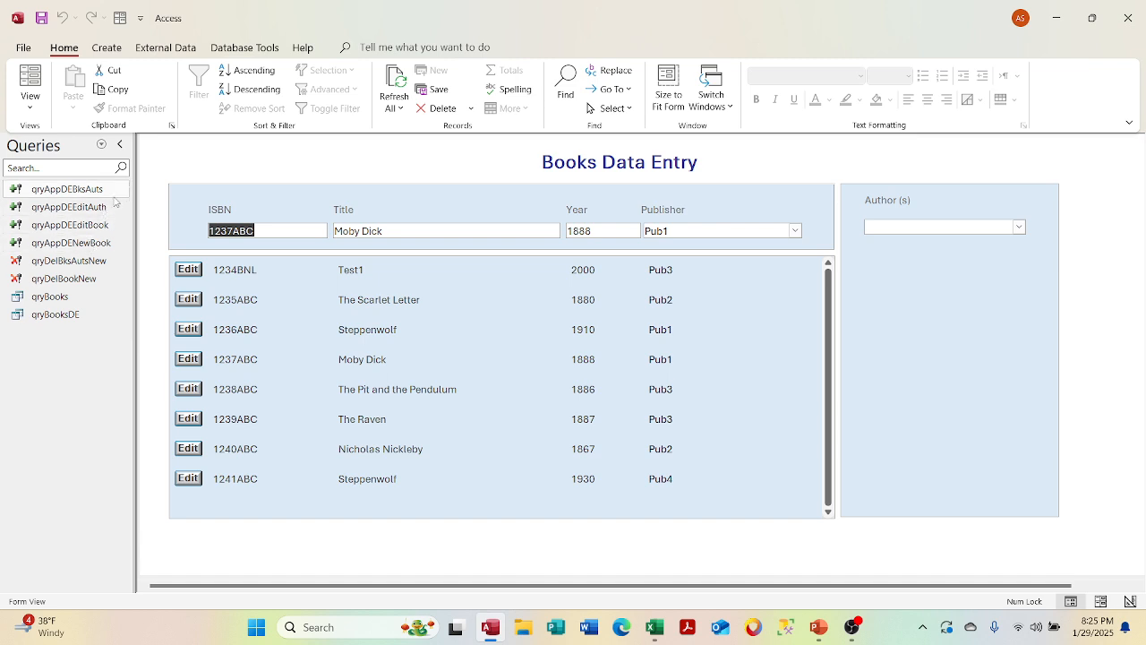
# - Rename the query qryAppDEBksAuts as qryAppDEAddAuth
pyautogui.rightClick(102, 214)
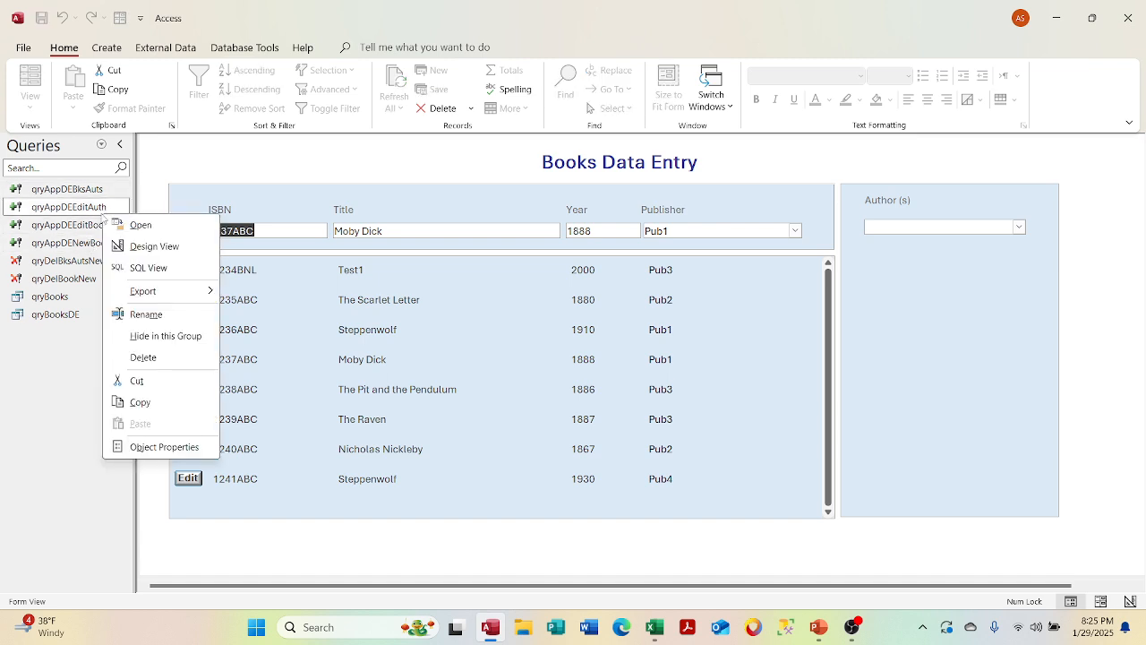
pyautogui.rightClick(97, 189)
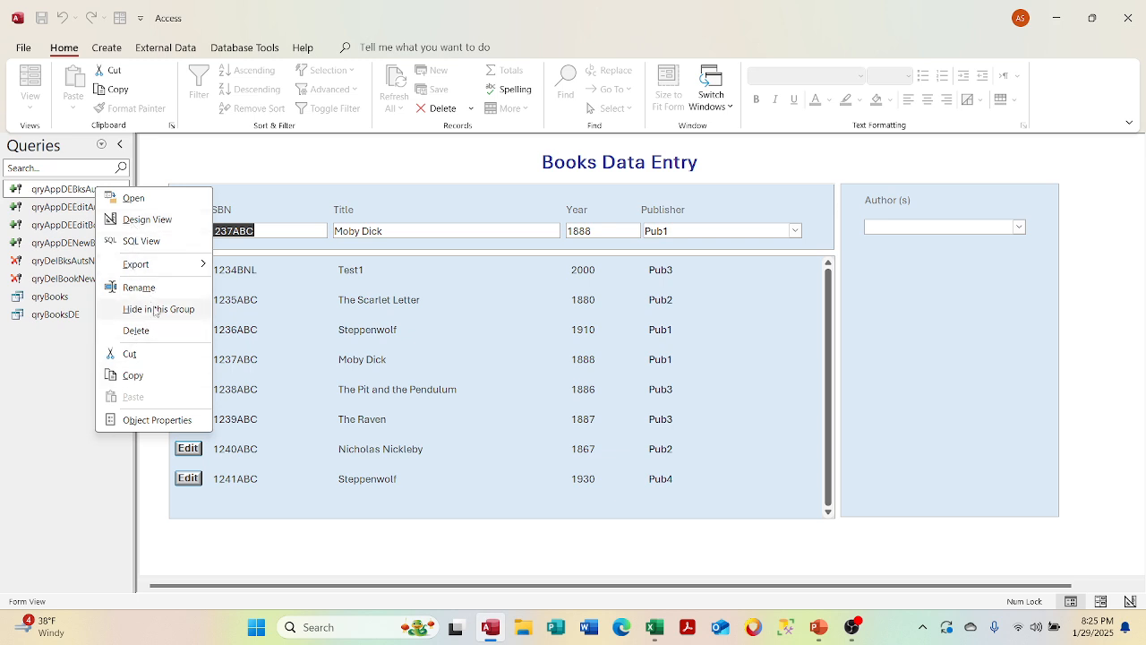
pyautogui.click(139, 287)
pyautogui.press('End')
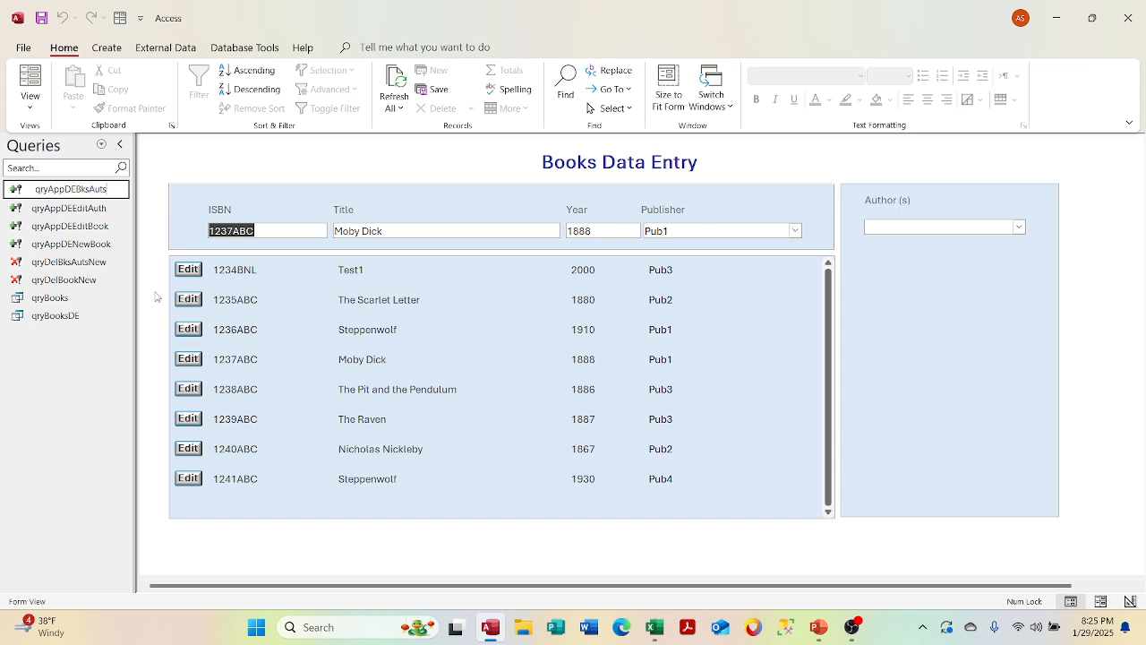
pyautogui.press('BackSpace')
pyautogui.press('BackSpace')
pyautogui.press('BackSpace')
pyautogui.press('BackSpace')
pyautogui.press('BackSpace')
pyautogui.press('BackSpace')
pyautogui.write('AddAuth')
pyautogui.press('Return')
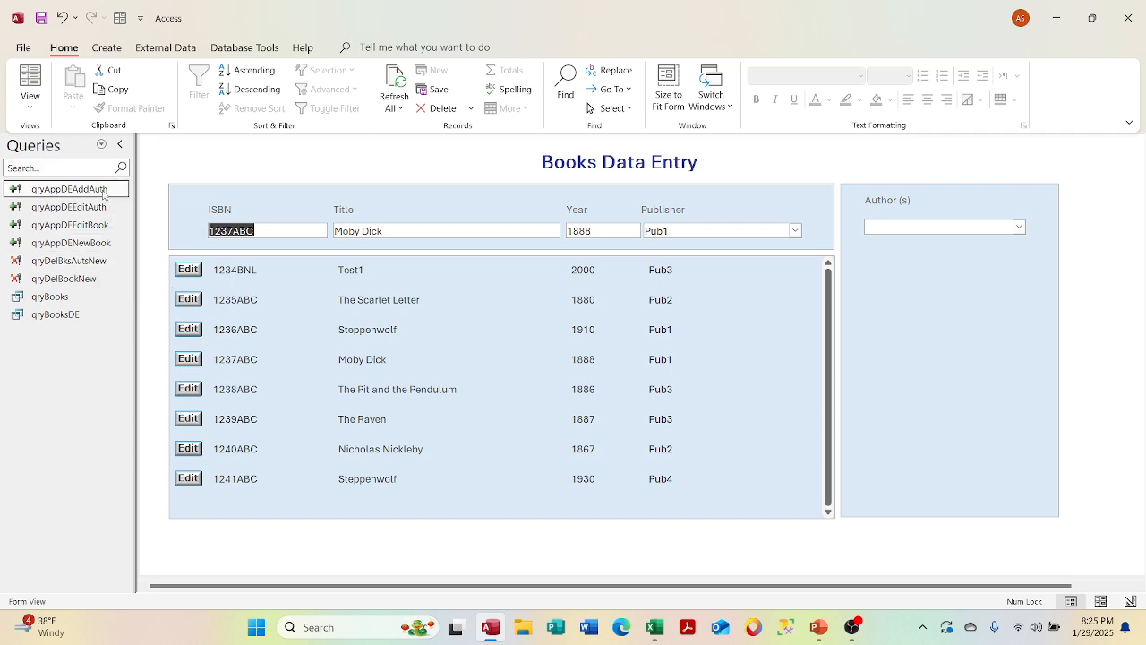
# - Reopen the name of the query just renamed for editing and enter qryAppDEAddAuth again
pyautogui.rightClick(103, 193)
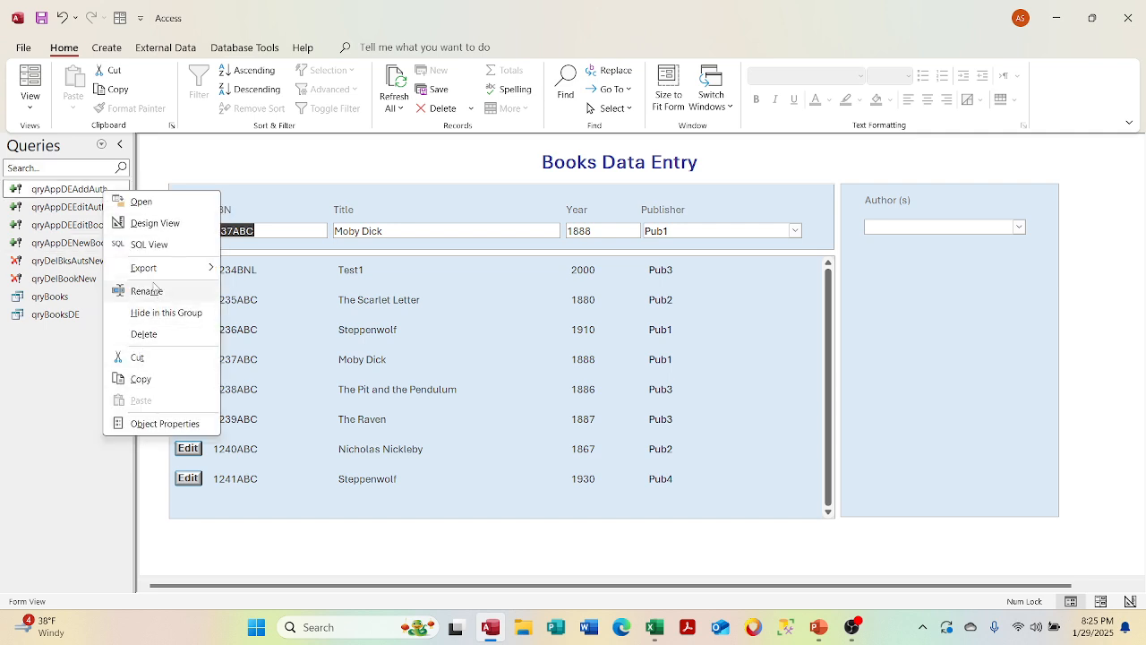
pyautogui.click(149, 291)
pyautogui.press('End')
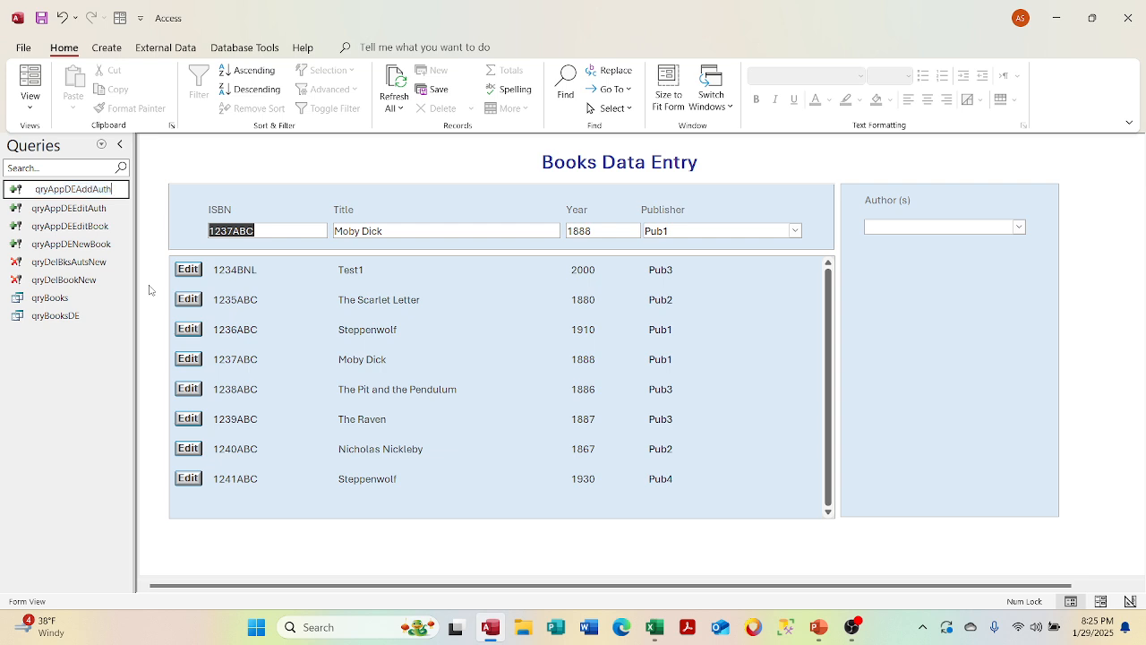
pyautogui.press('BackSpace')
pyautogui.press('BackSpace')
pyautogui.press('BackSpace')
pyautogui.press('BackSpace')
pyautogui.press('BackSpace')
pyautogui.press('BackSpace')
pyautogui.press('BackSpace')
pyautogui.write('AddAuth')
pyautogui.press('BackSpace')
pyautogui.press('BackSpace')
pyautogui.press('BackSpace')
pyautogui.press('Return')
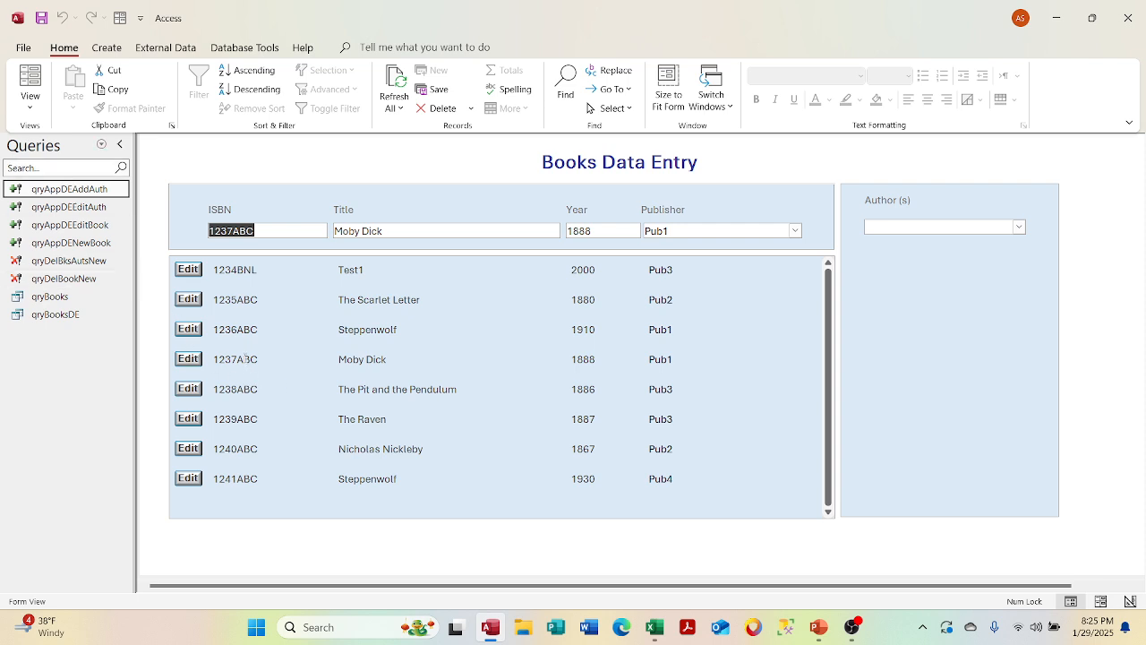
# - Select the Moby Dick record in the book list, preview the rows of qryAppDEEditAuth in Datasheet View and close it
pyautogui.click(243, 359)
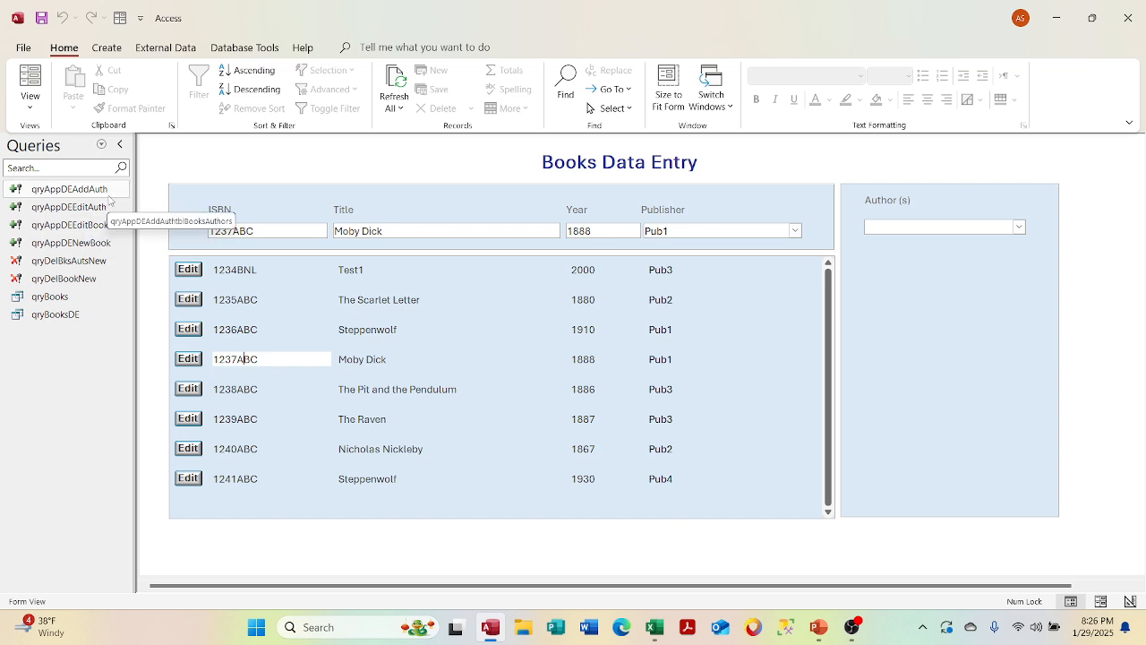
pyautogui.rightClick(104, 207)
pyautogui.click(134, 236)
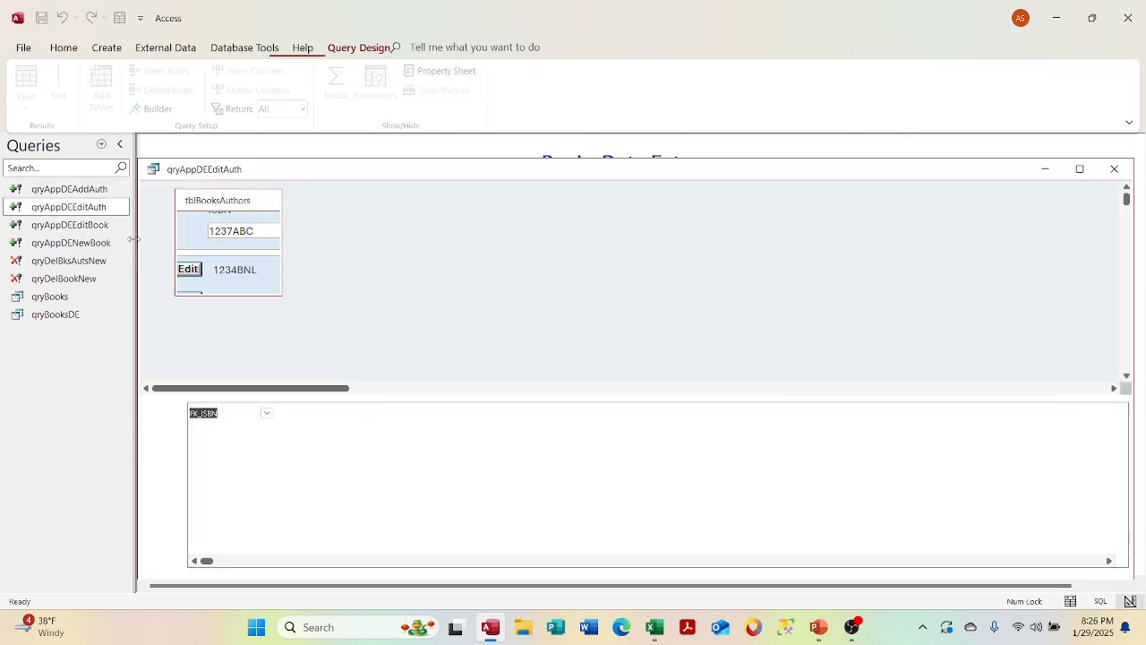
pyautogui.click(31, 103)
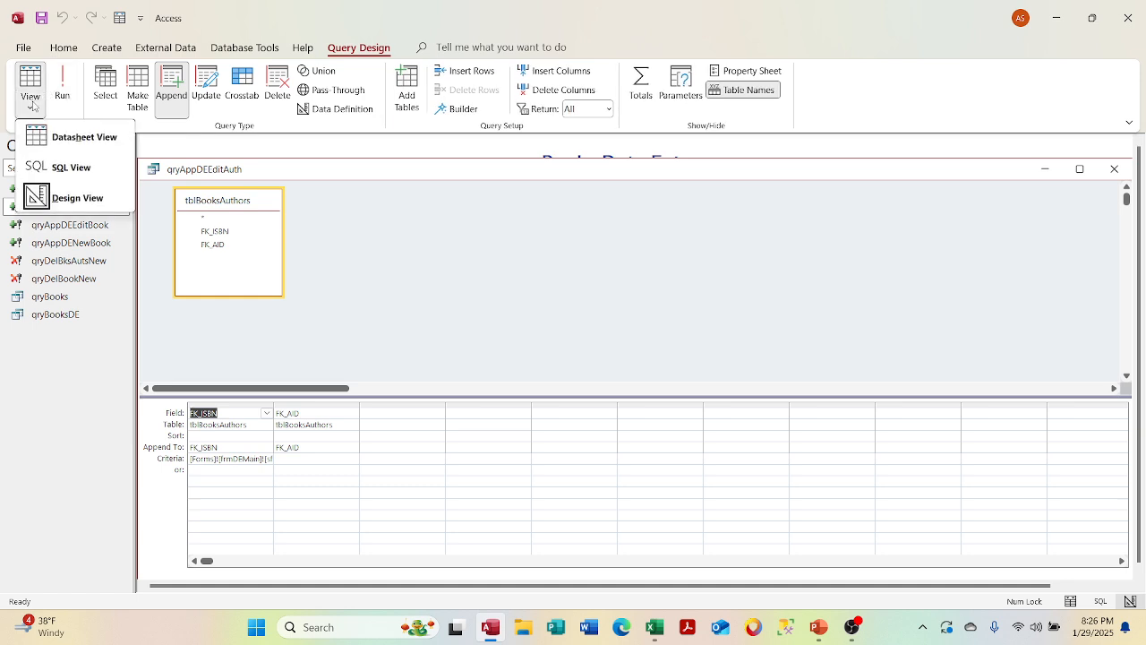
pyautogui.click(73, 136)
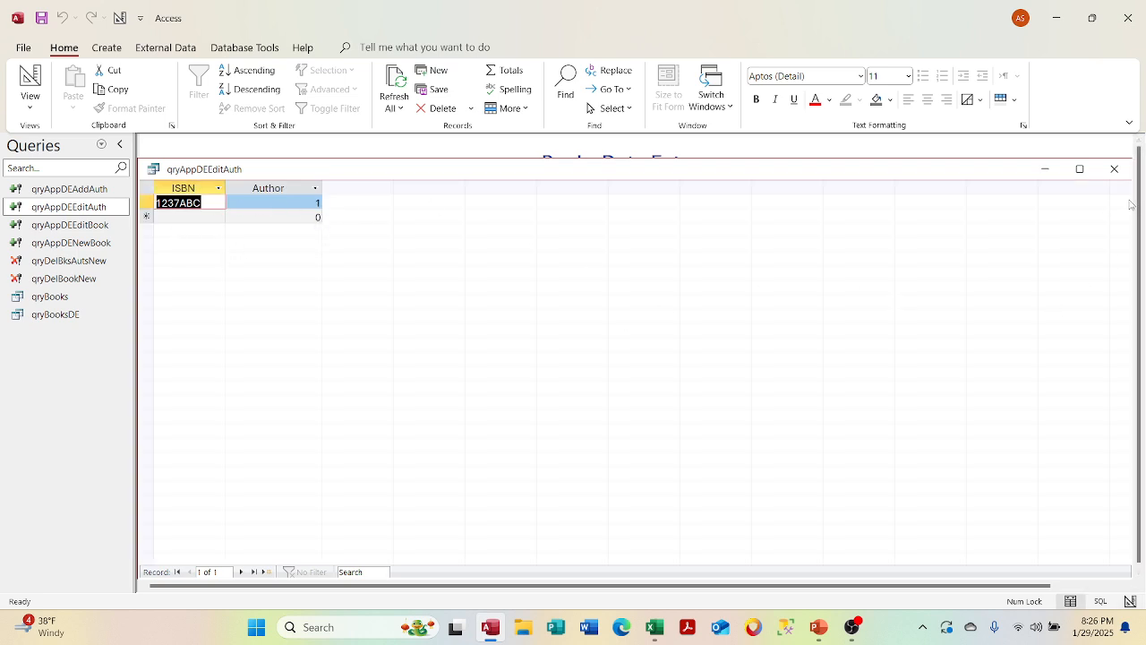
pyautogui.click(1115, 172)
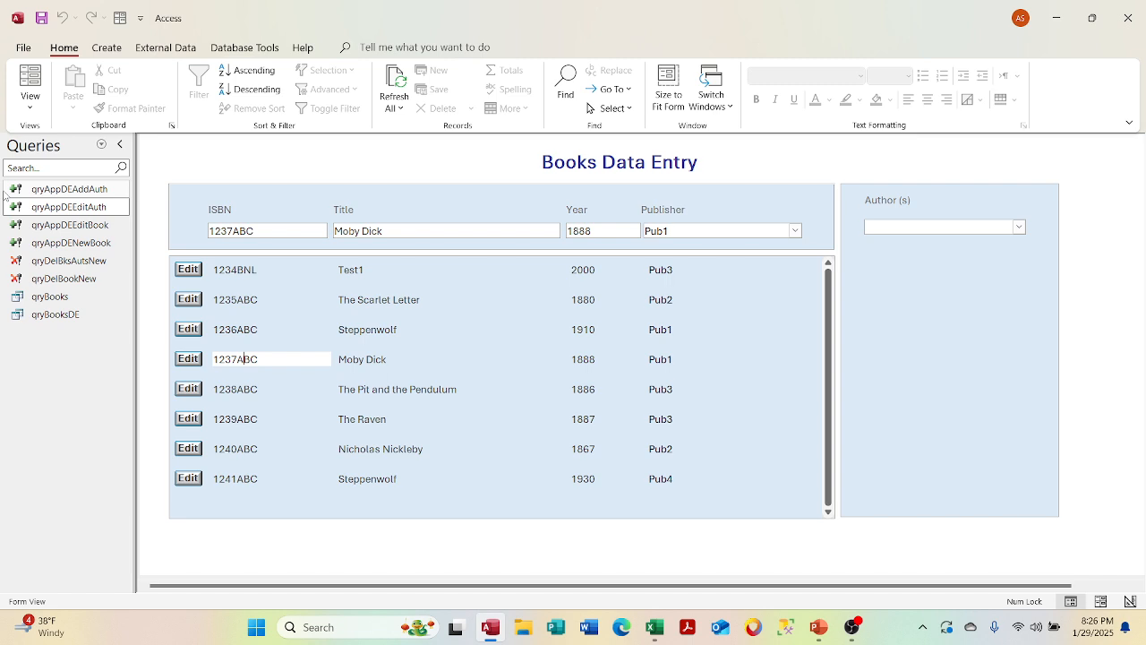
# - Run the append query qryAppDEEditAuth and accept both action query confirmations
pyautogui.doubleClick(116, 209)
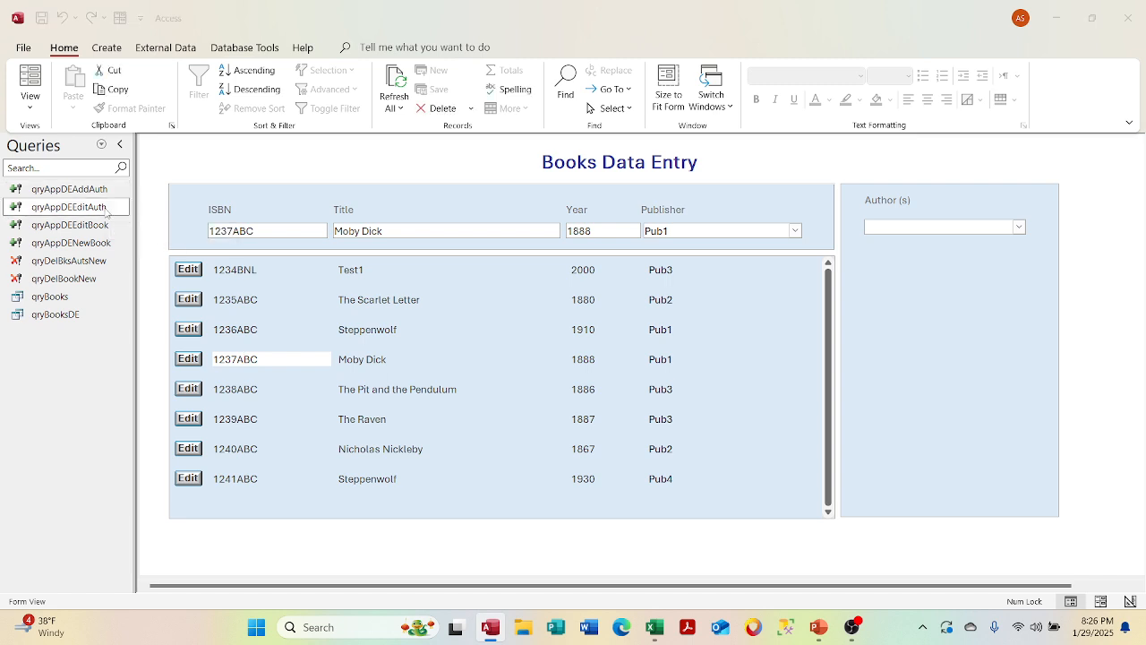
pyautogui.click(529, 366)
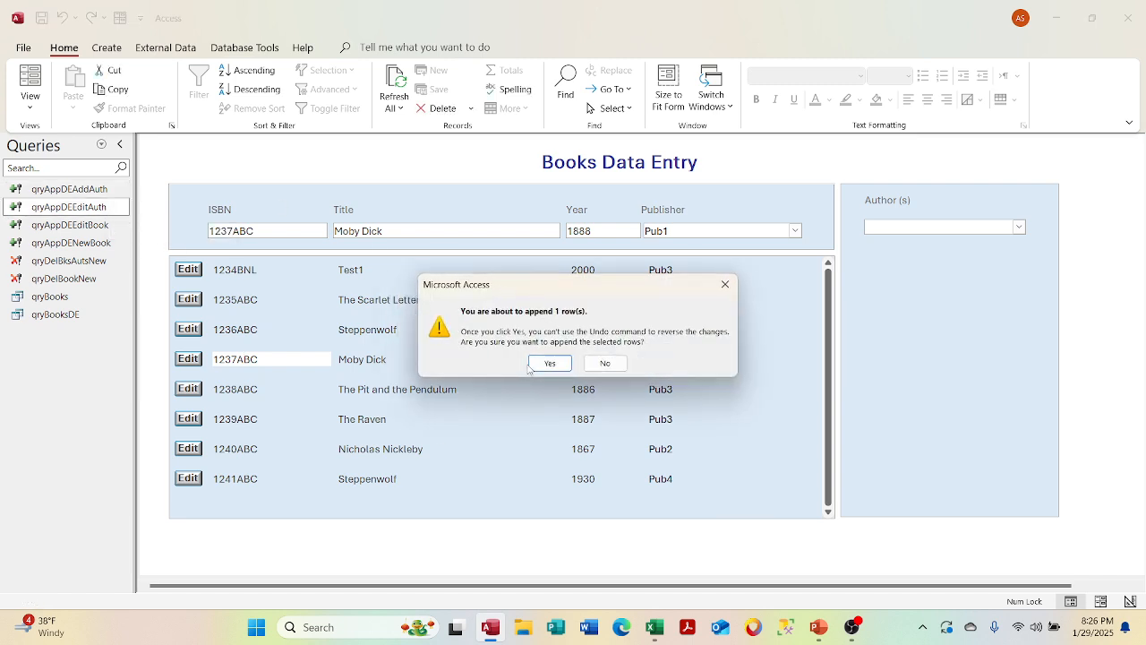
pyautogui.click(548, 365)
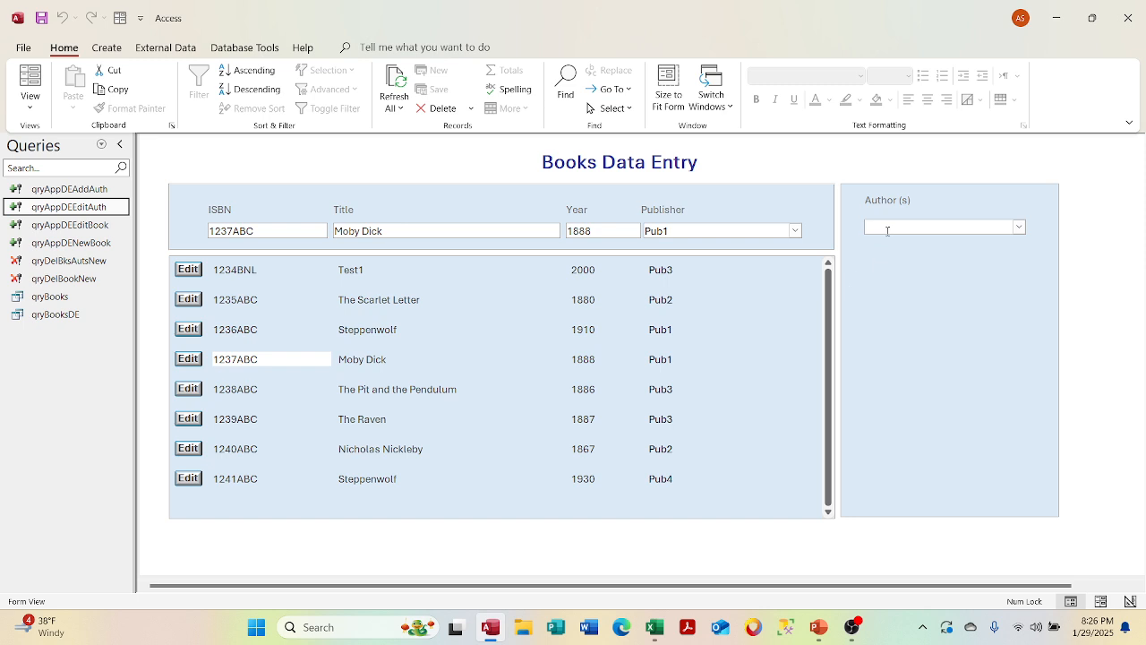
# - Reload the Books Data Entry form through Design View and back to Form View to check the author subform
pyautogui.click(887, 229)
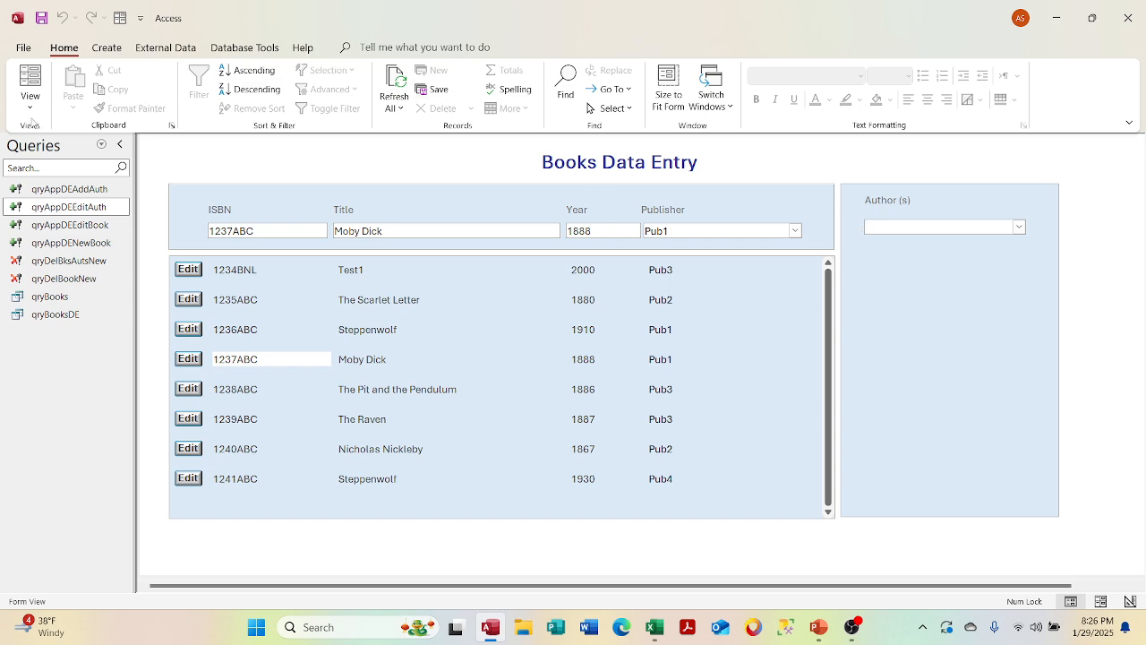
pyautogui.click(30, 109)
pyautogui.click(77, 197)
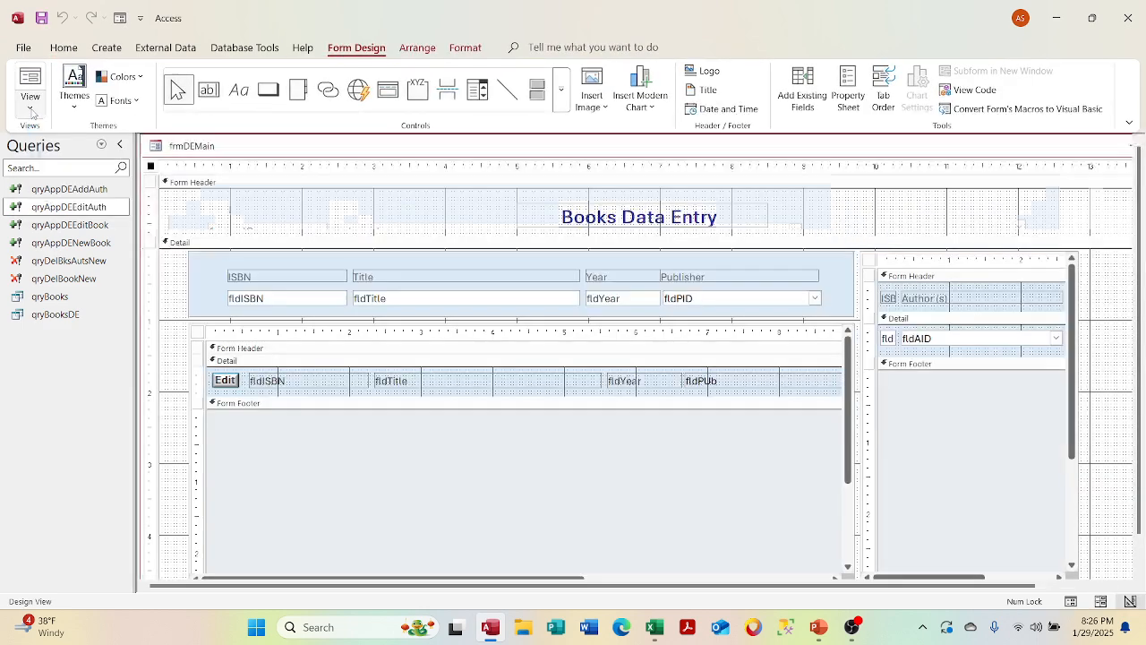
pyautogui.click(34, 115)
pyautogui.click(43, 138)
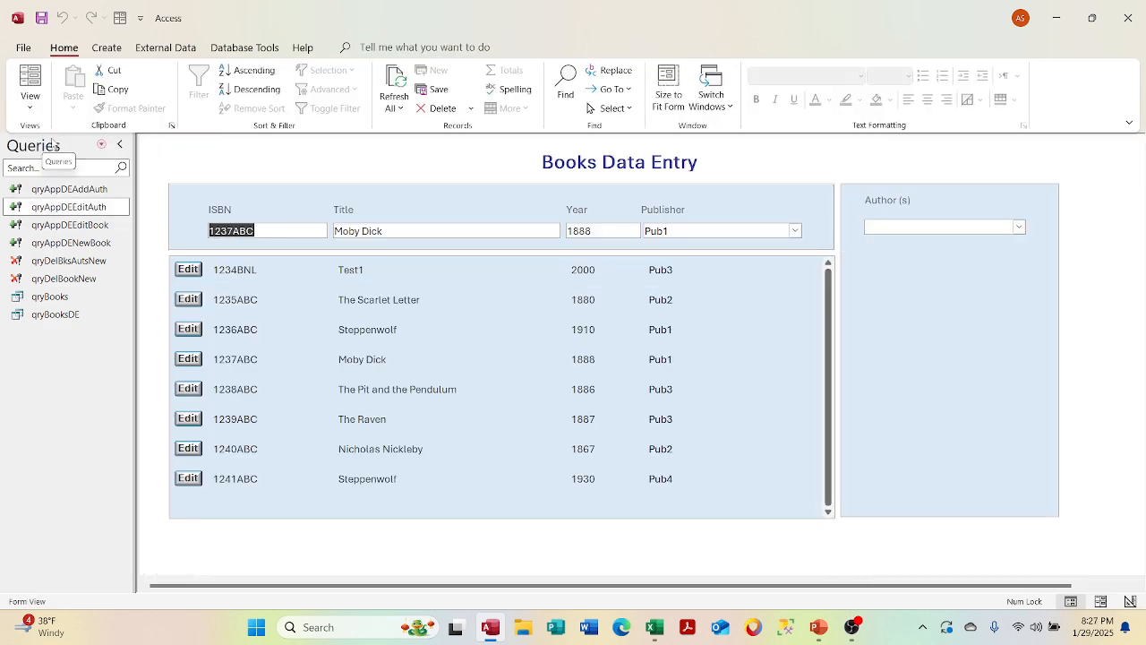
# - List the database's tables, open tblBooksAuthorsDETemp to check for appended authors, and close it
pyautogui.click(101, 144)
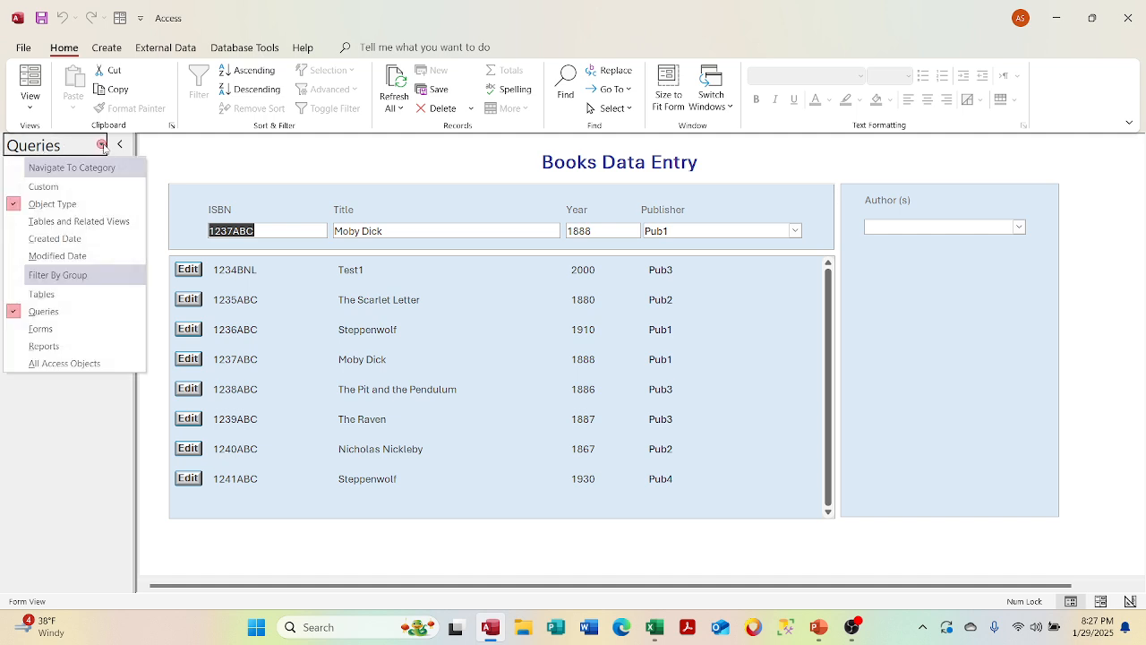
pyautogui.click(98, 295)
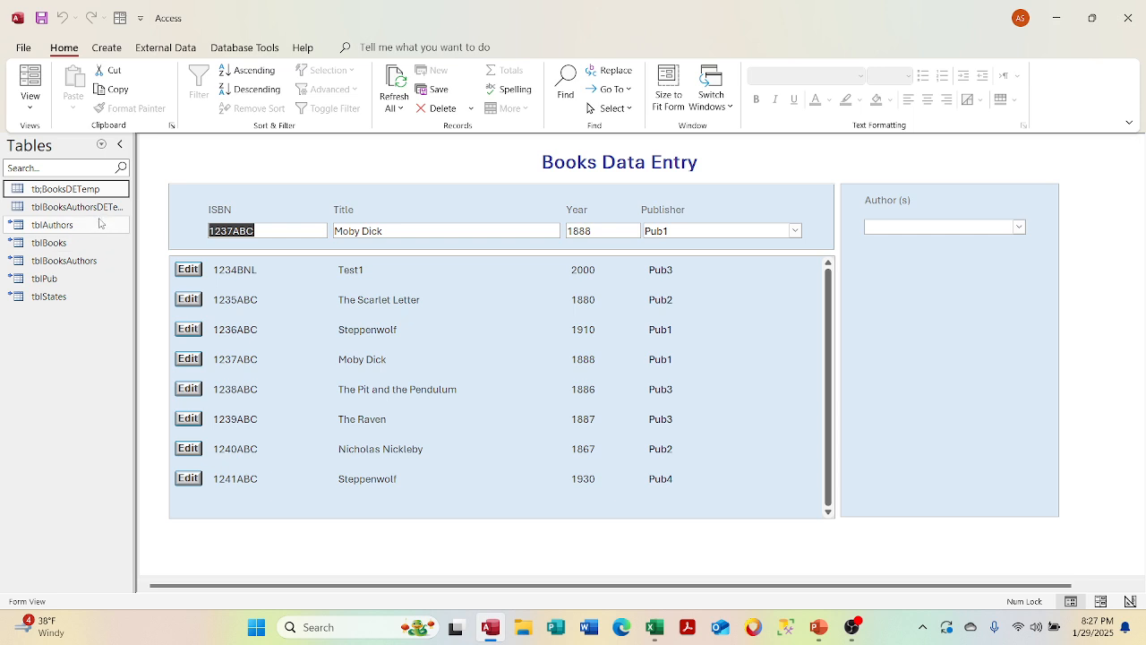
pyautogui.doubleClick(97, 208)
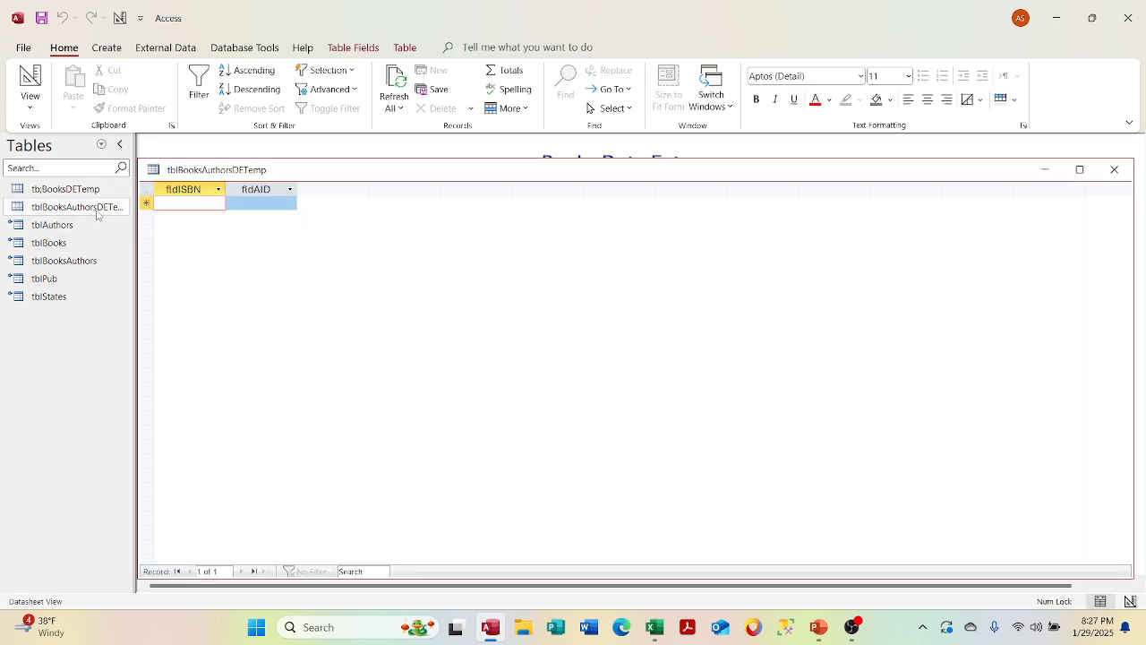
pyautogui.click(1113, 170)
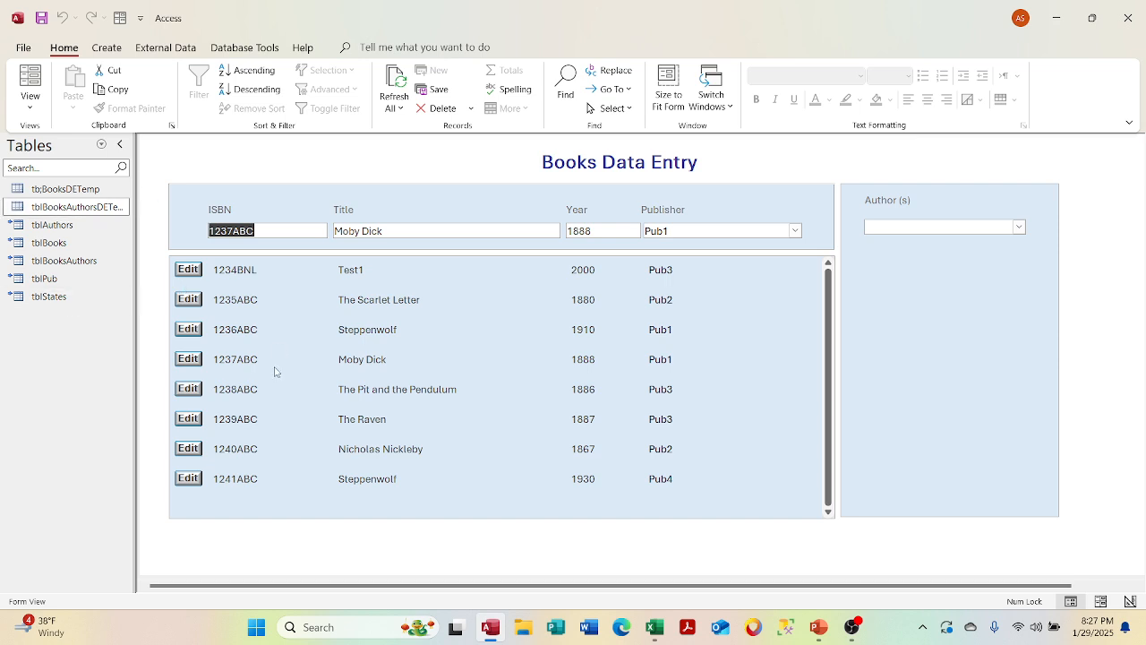
# - Select the Moby Dick record in the book list and preview the rows of qryAppDEEditAuth in Datasheet View
pyautogui.click(261, 359)
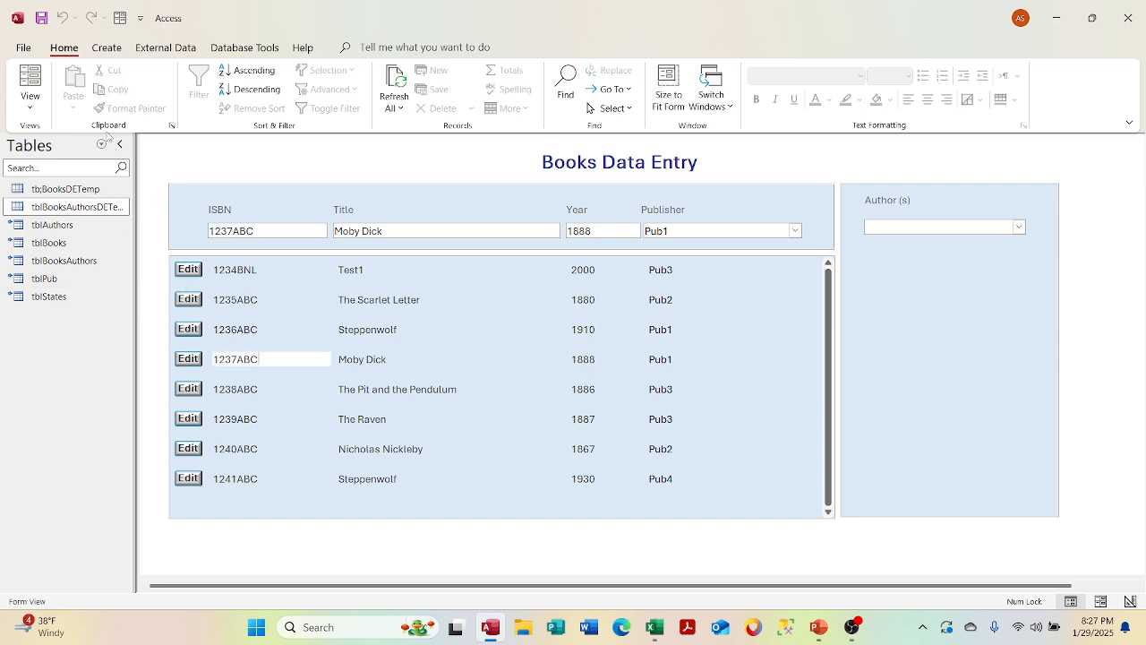
pyautogui.click(101, 144)
pyautogui.click(81, 313)
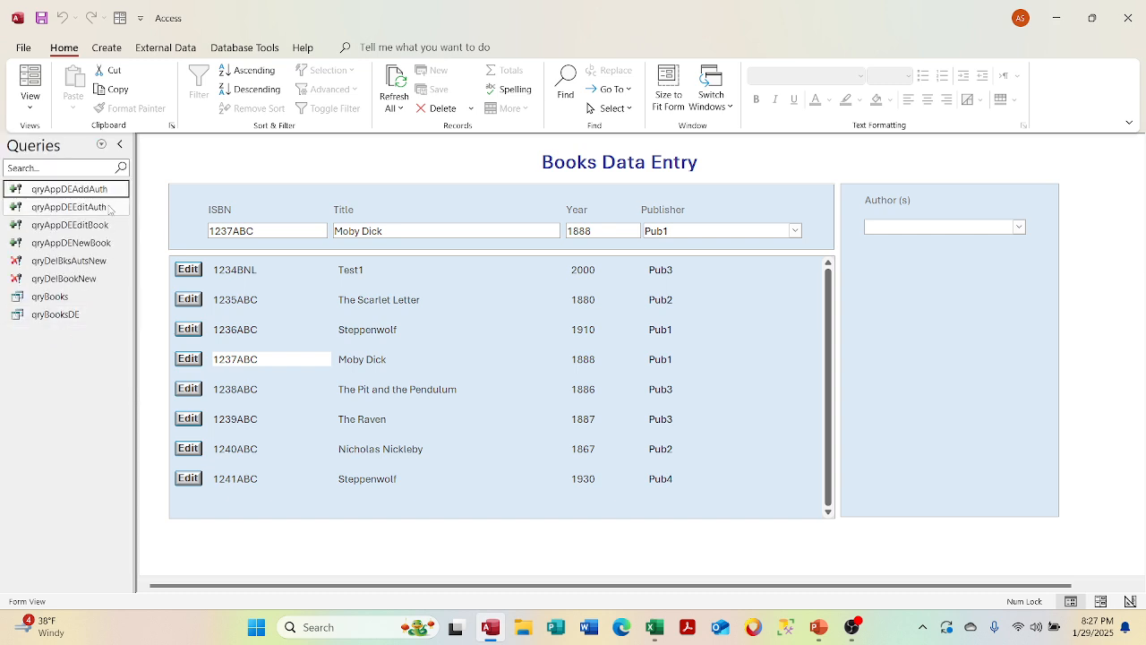
pyautogui.rightClick(107, 208)
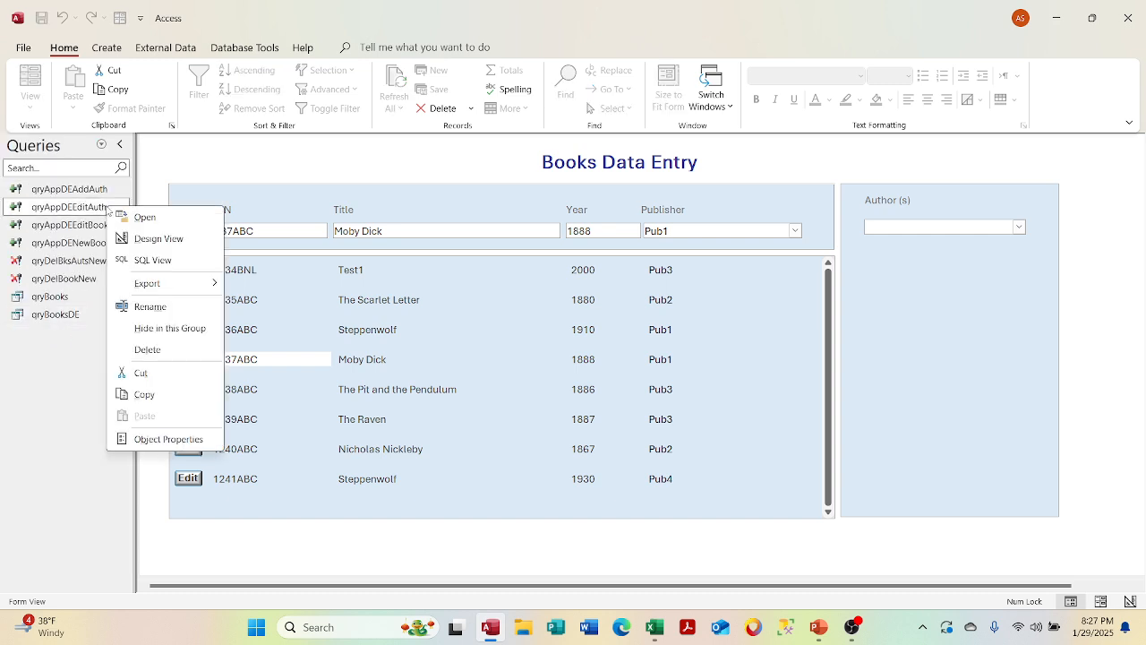
pyautogui.click(144, 240)
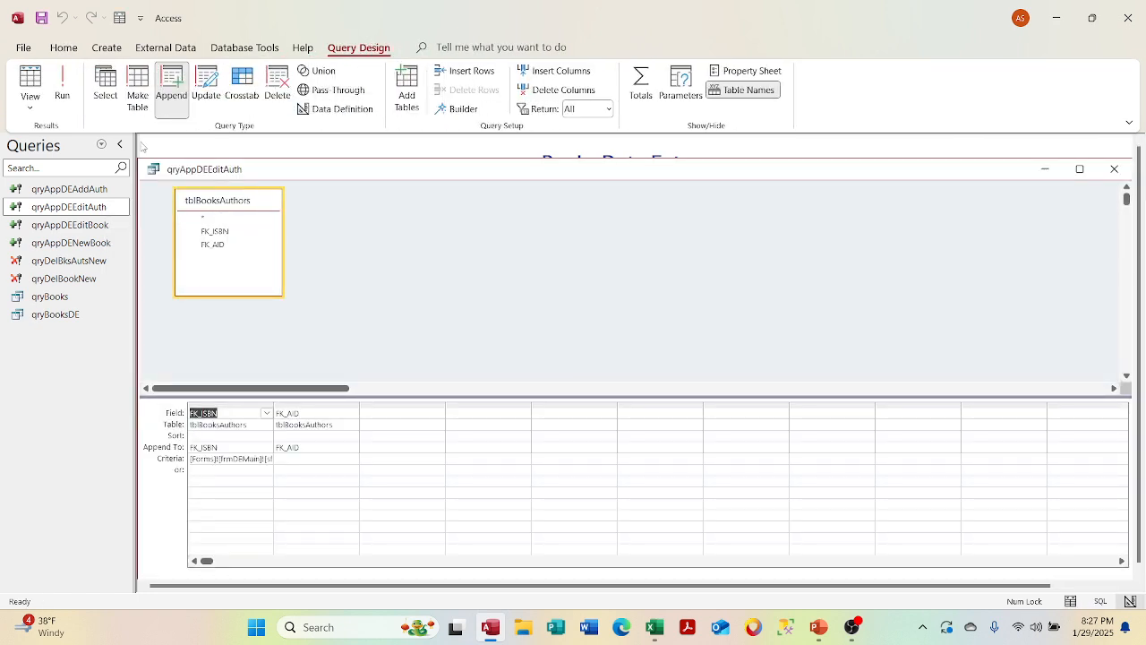
pyautogui.click(31, 100)
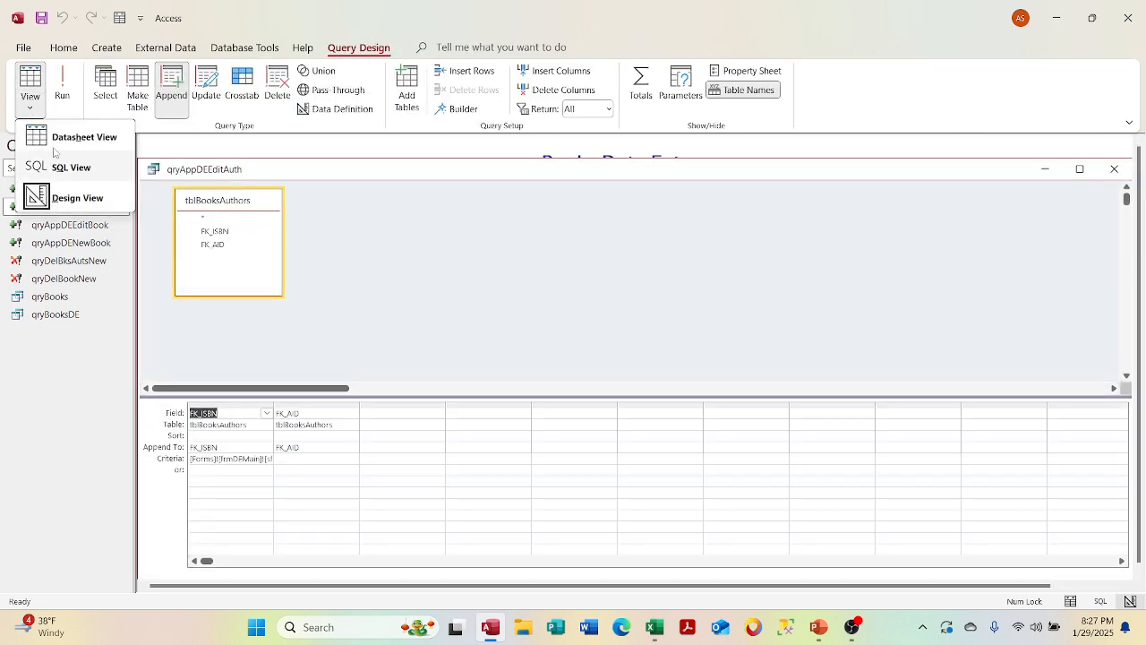
pyautogui.click(53, 137)
pyautogui.click(55, 144)
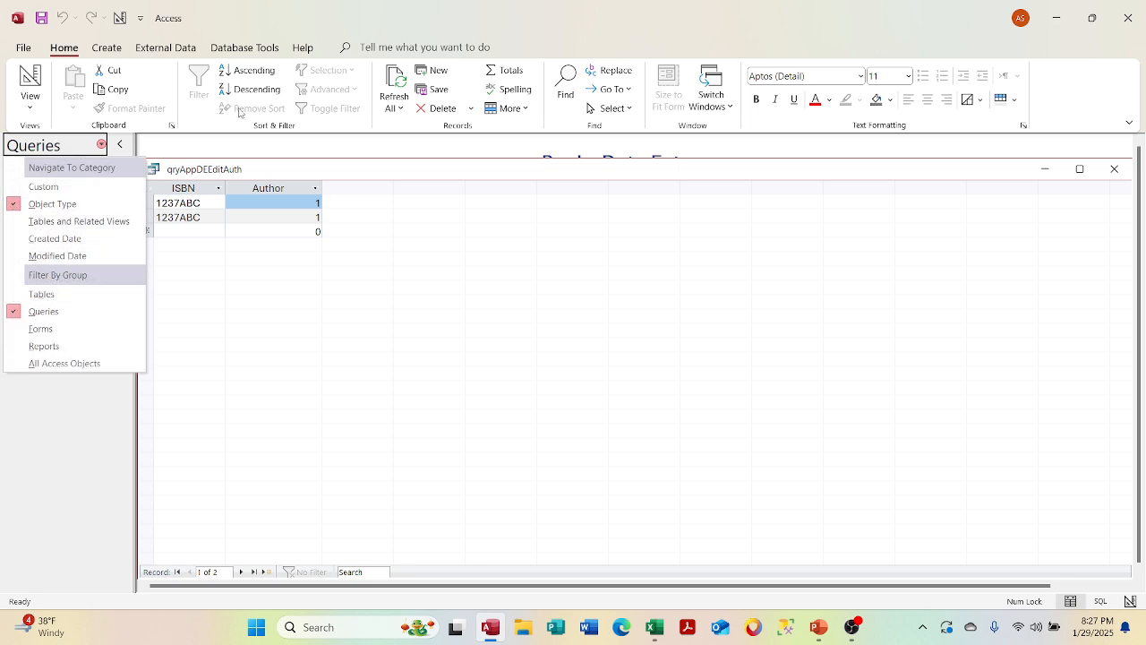
pyautogui.click(384, 225)
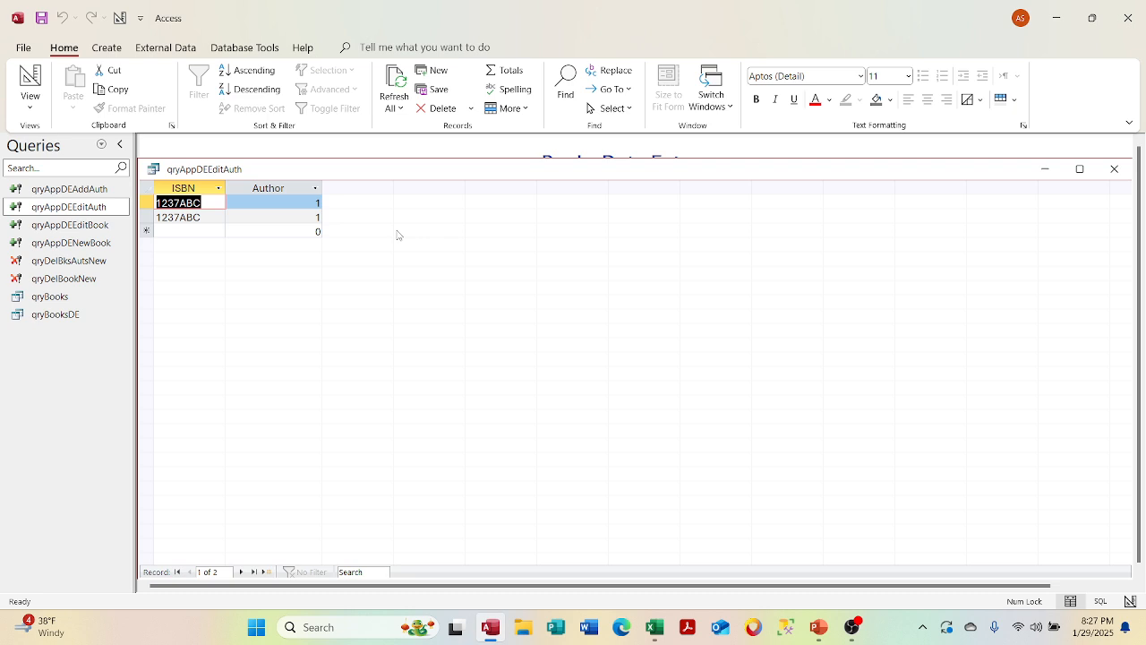
pyautogui.click(149, 217)
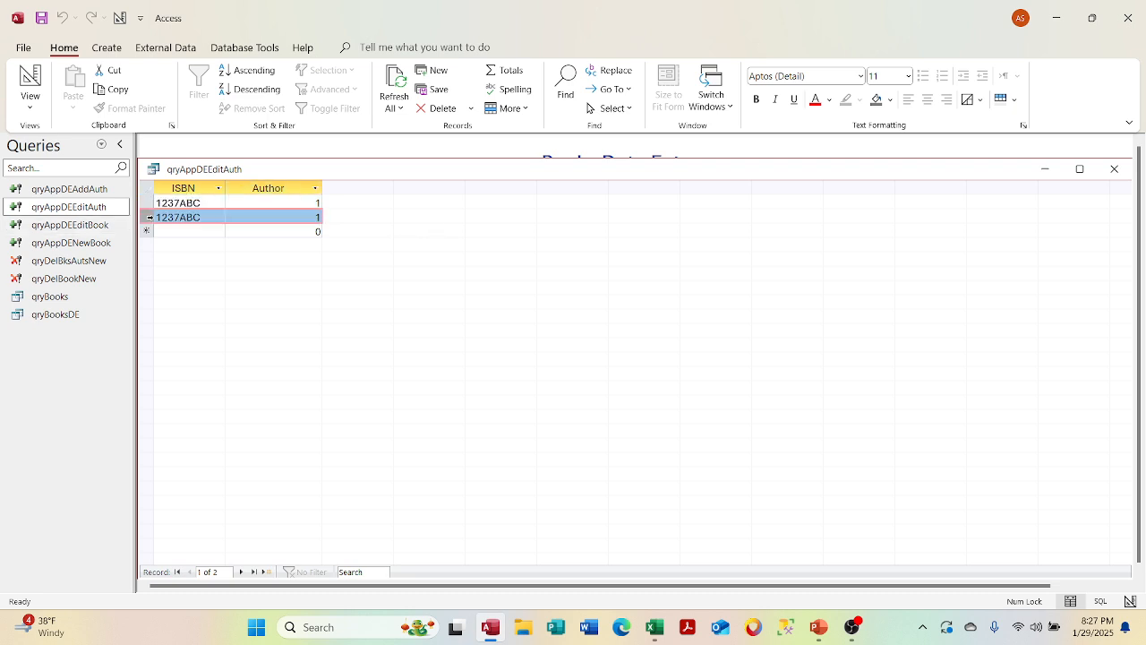
pyautogui.press('Delete')
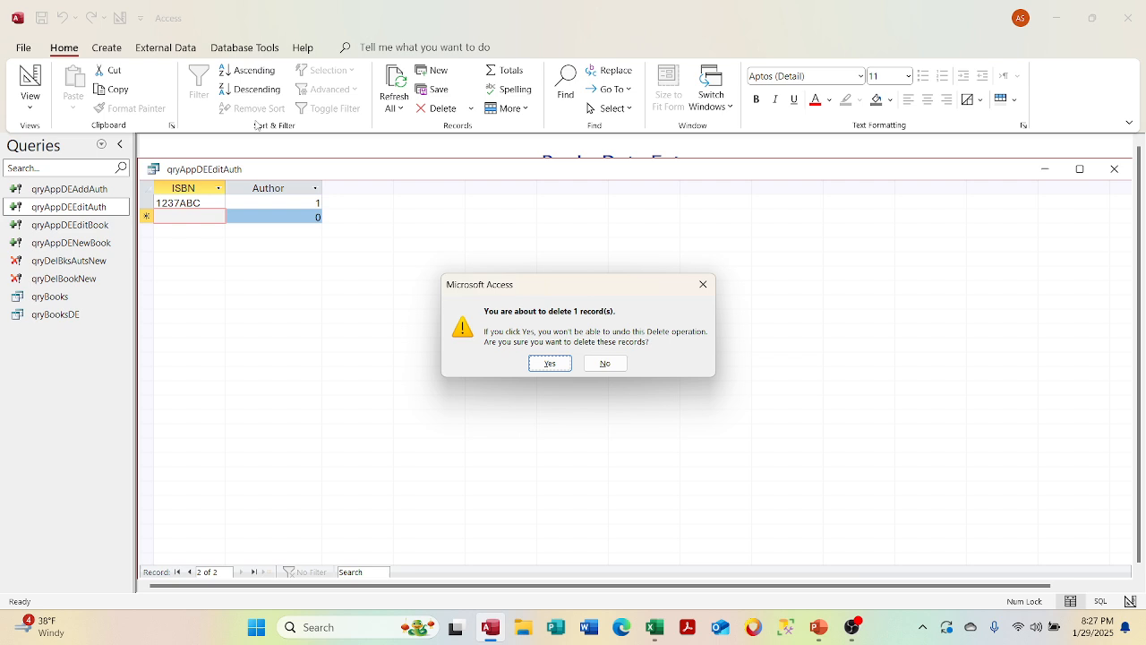
pyautogui.click(606, 364)
pyautogui.click(1113, 169)
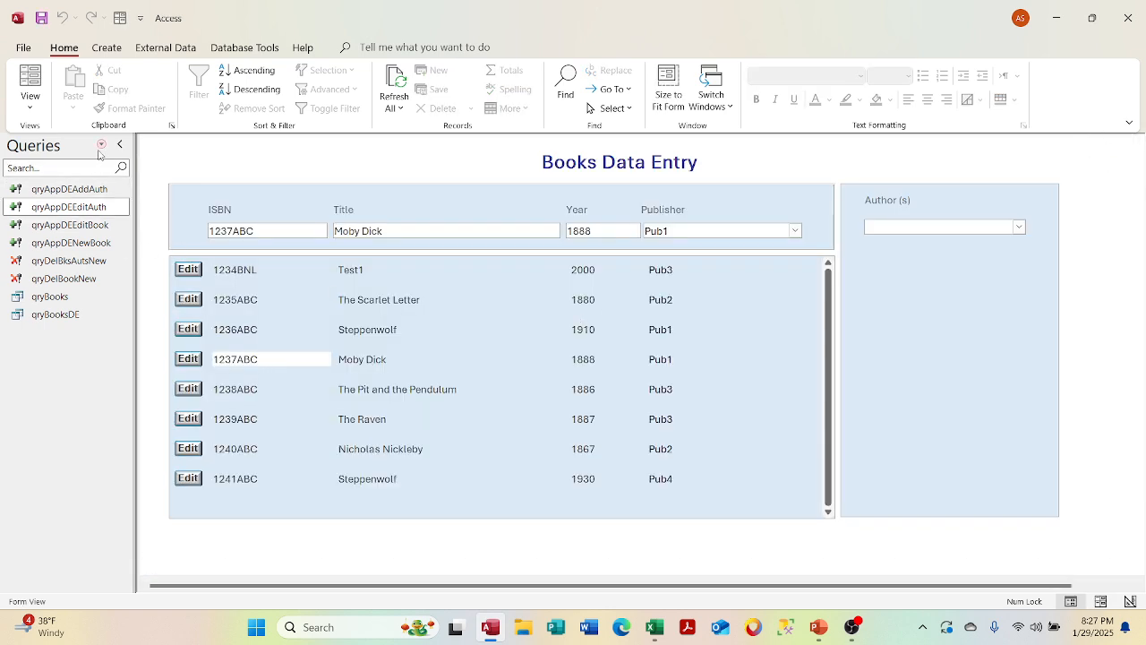
# - List the database's tables and open tblBooksAuthorsDETemp again to look for appended records, closing it when checked
pyautogui.click(101, 144)
pyautogui.click(71, 294)
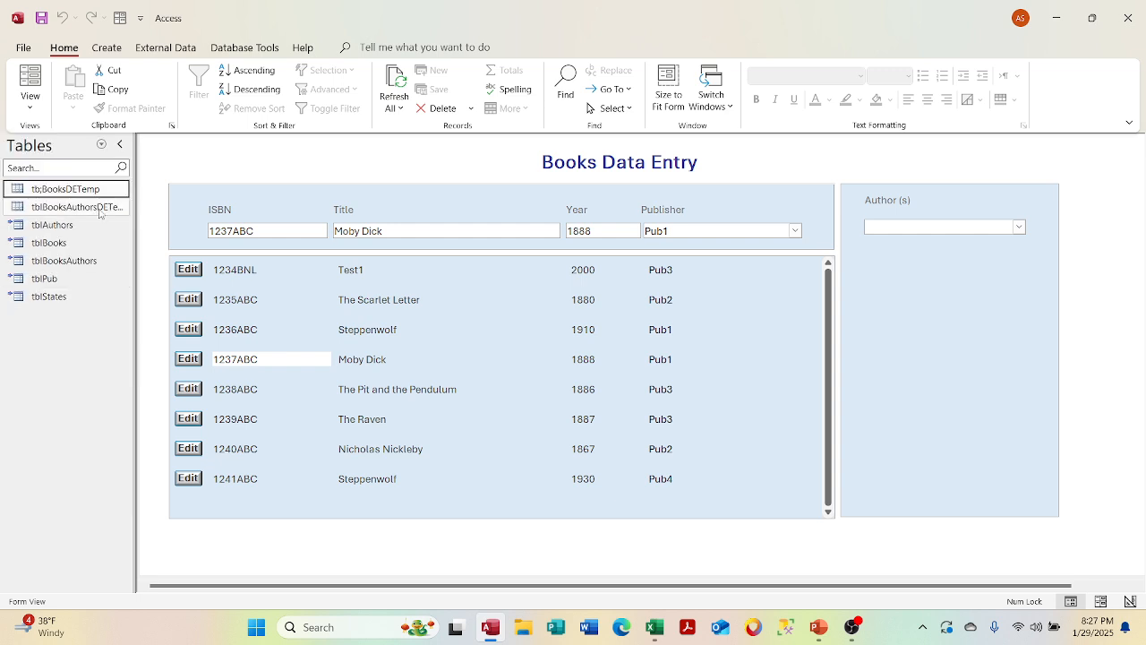
pyautogui.click(109, 214)
pyautogui.doubleClick(109, 216)
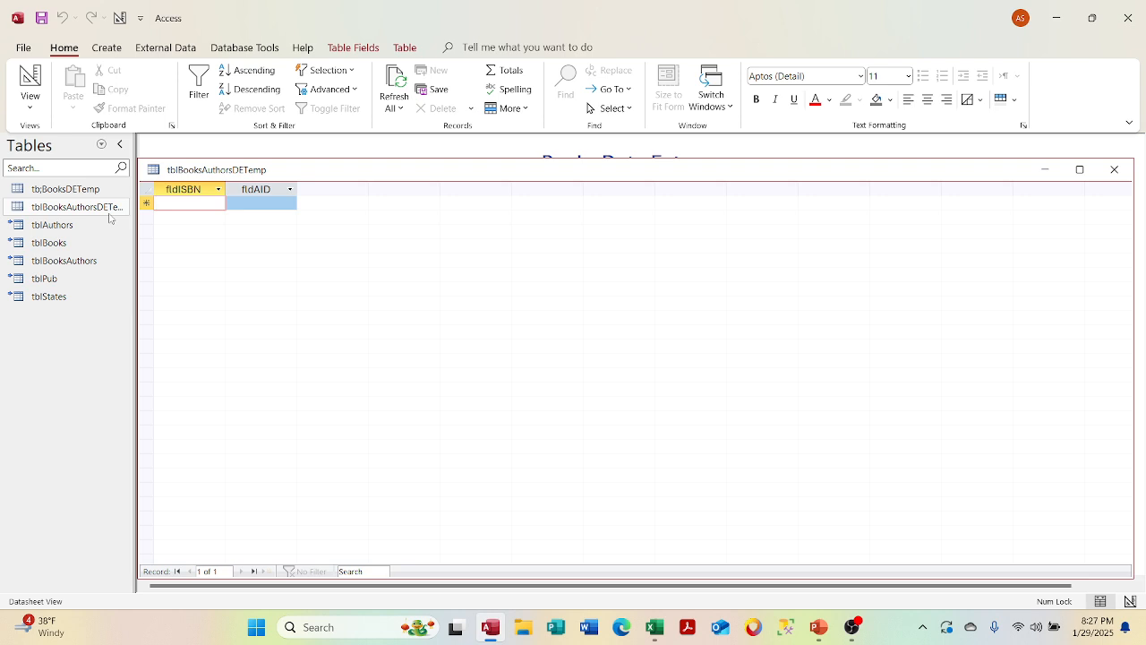
pyautogui.click(1113, 169)
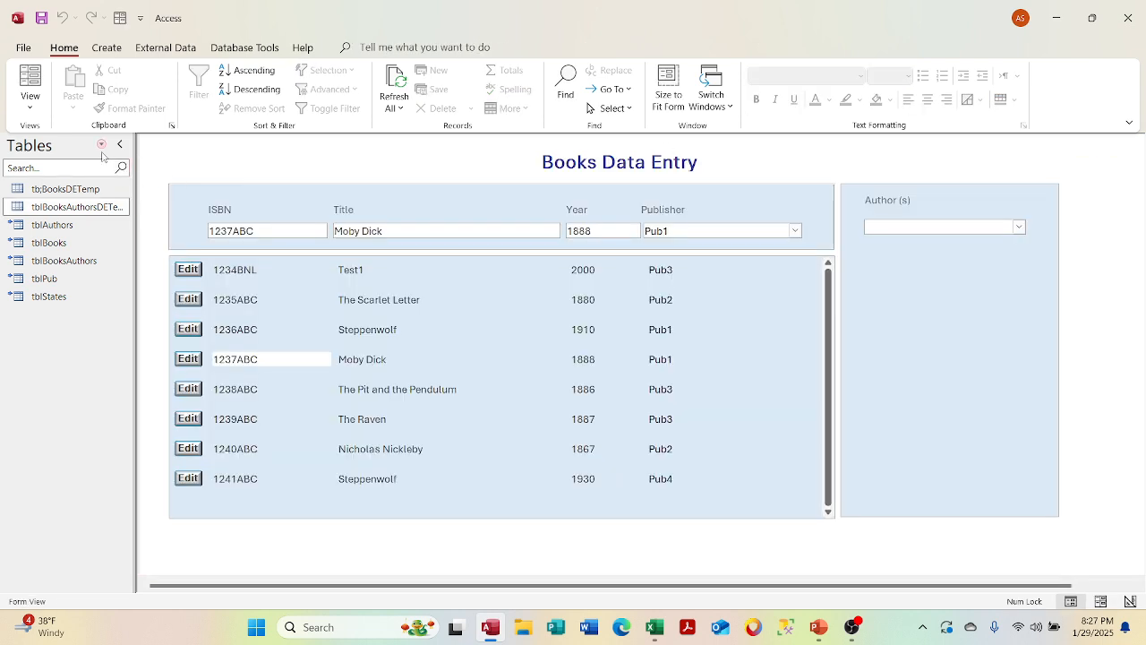
# - Change the append target table of qryAppDEEditAuth to tblBooksAuthorsDETemp in the current database, and save and close the query
pyautogui.click(101, 144)
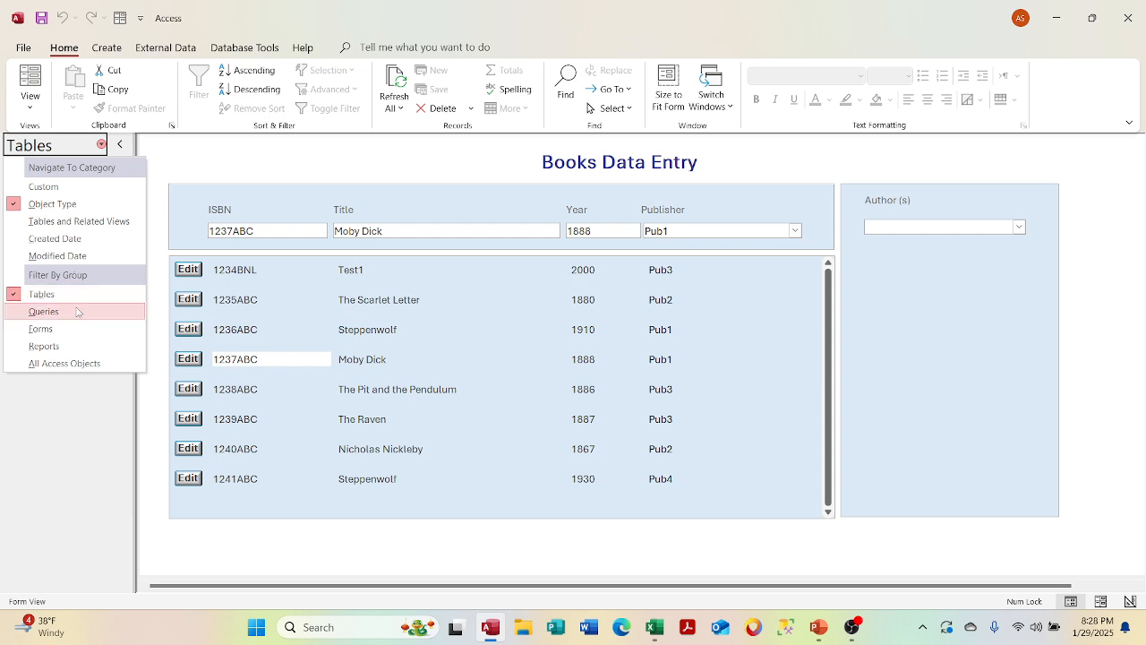
pyautogui.click(72, 311)
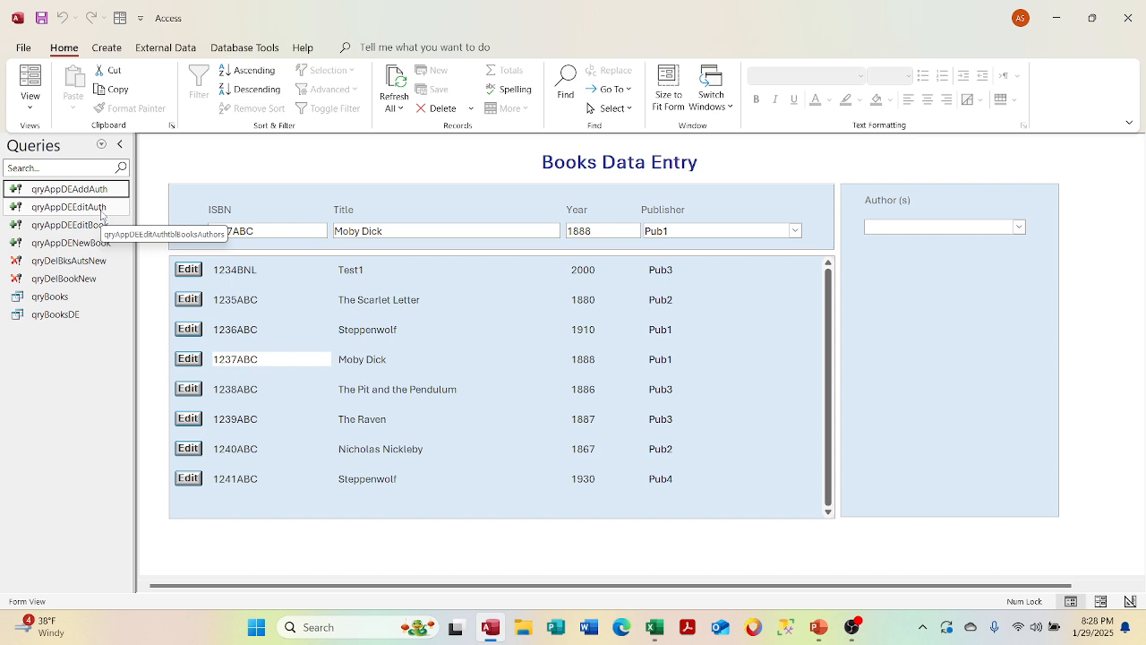
pyautogui.rightClick(101, 210)
pyautogui.click(144, 243)
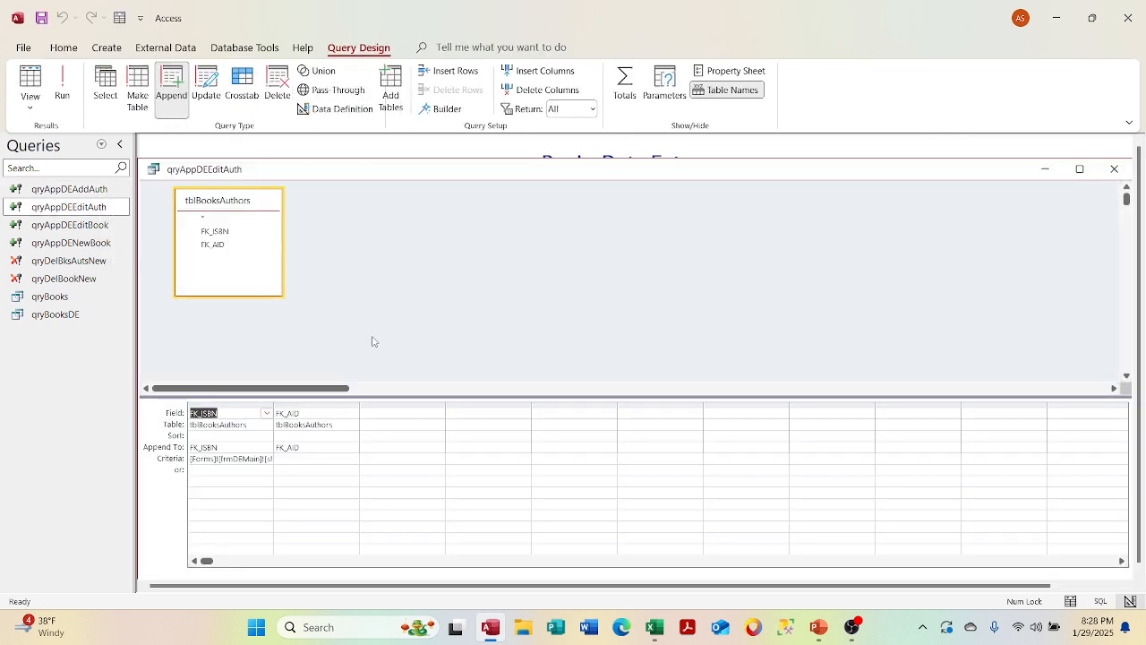
pyautogui.rightClick(466, 261)
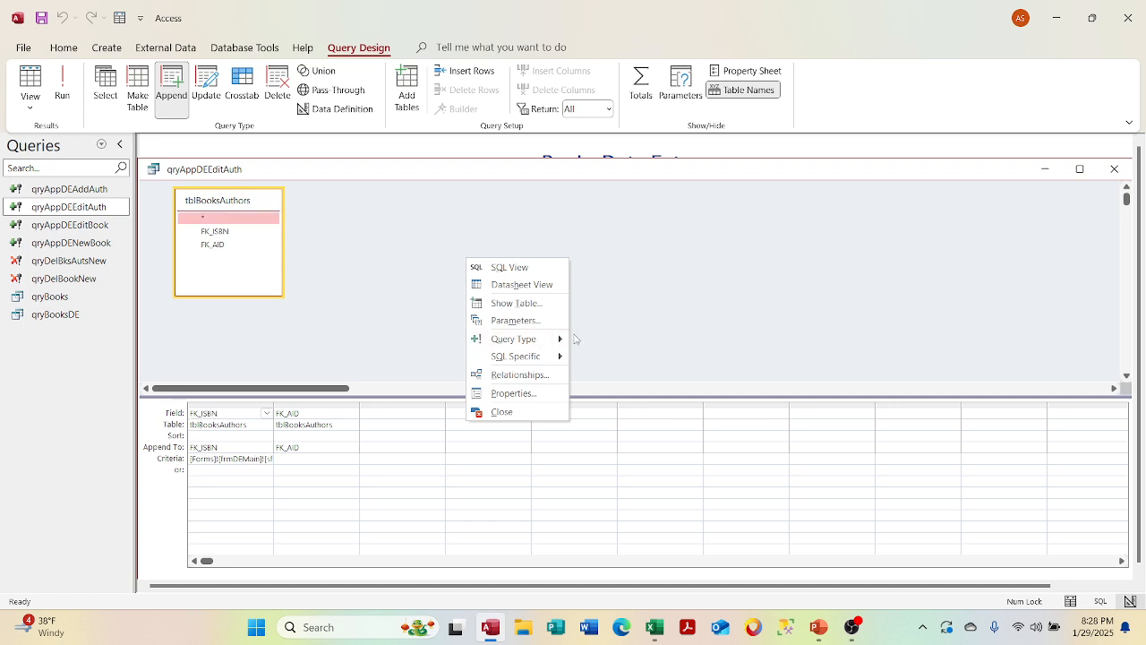
pyautogui.moveTo(562, 338)
pyautogui.click(626, 411)
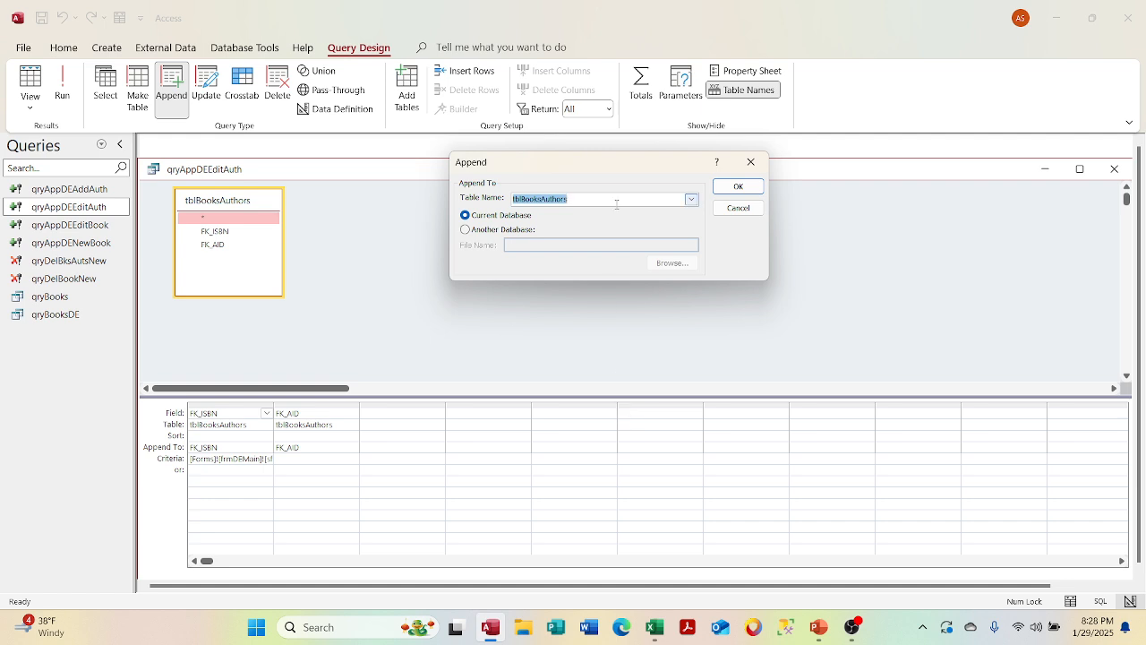
pyautogui.click(614, 204)
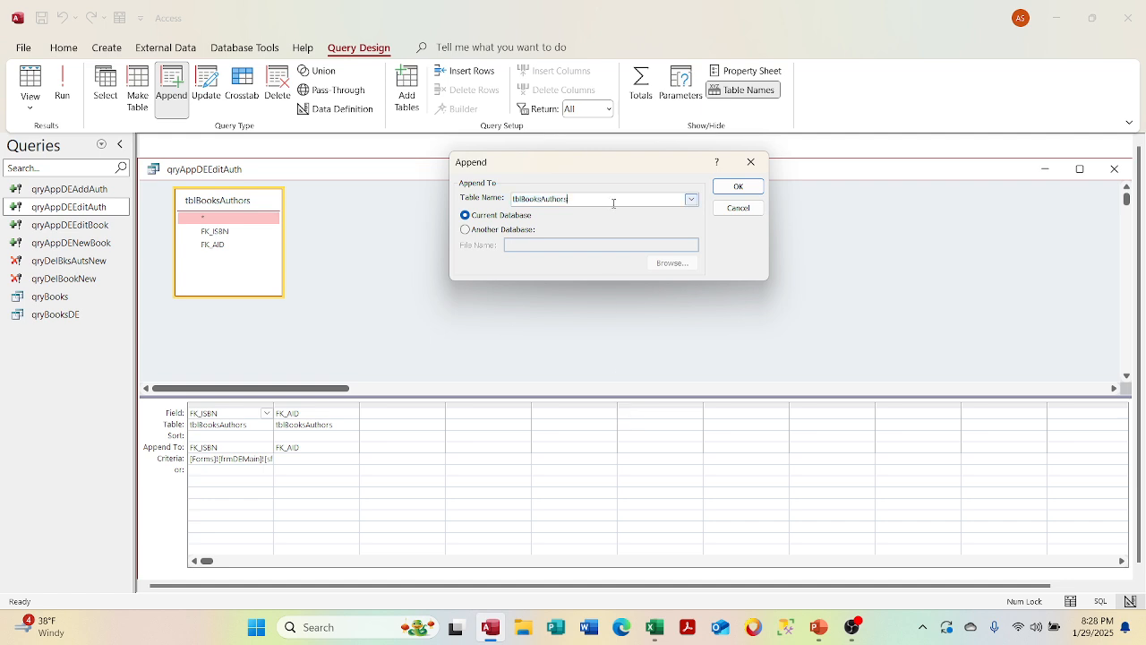
pyautogui.click(690, 200)
pyautogui.click(669, 240)
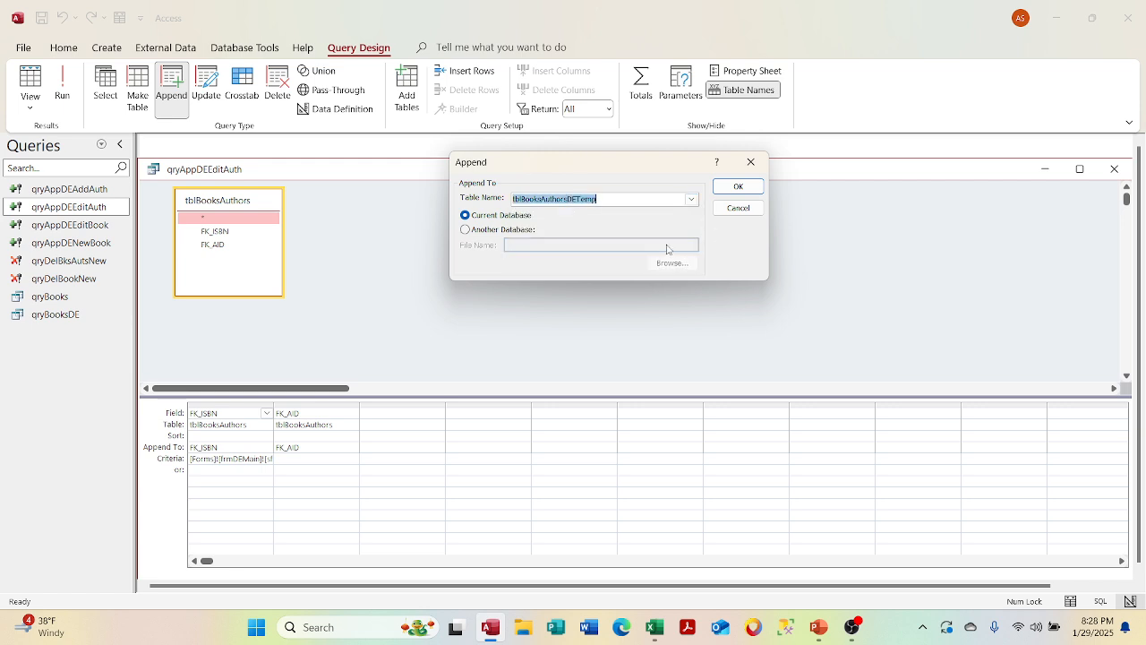
pyautogui.click(733, 188)
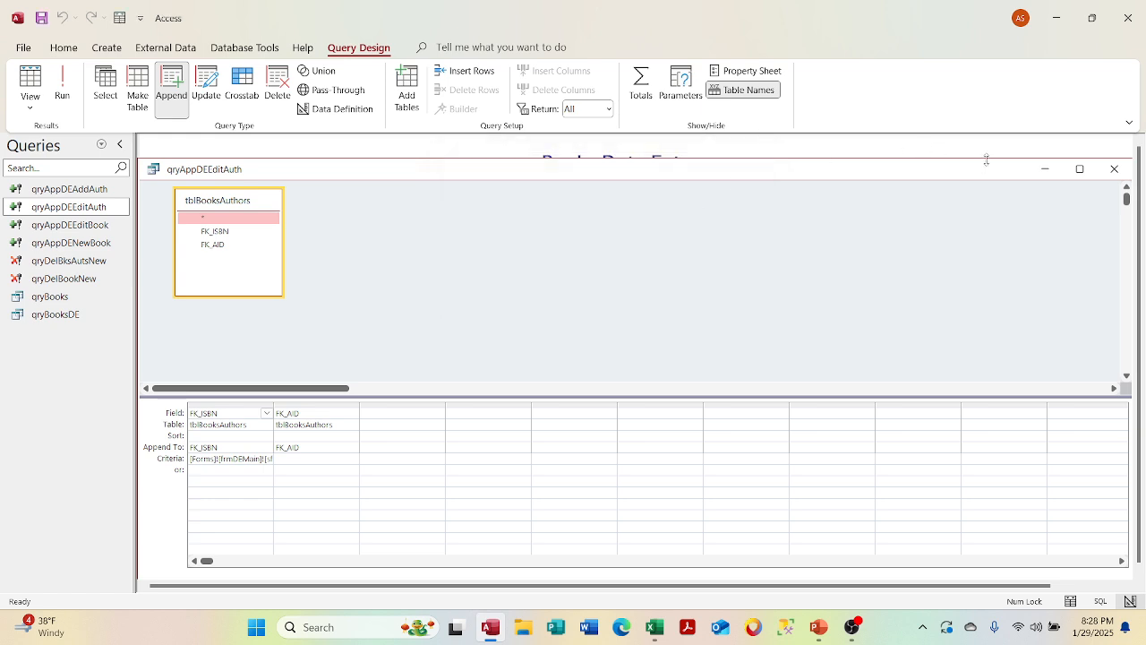
pyautogui.click(1114, 168)
pyautogui.click(509, 358)
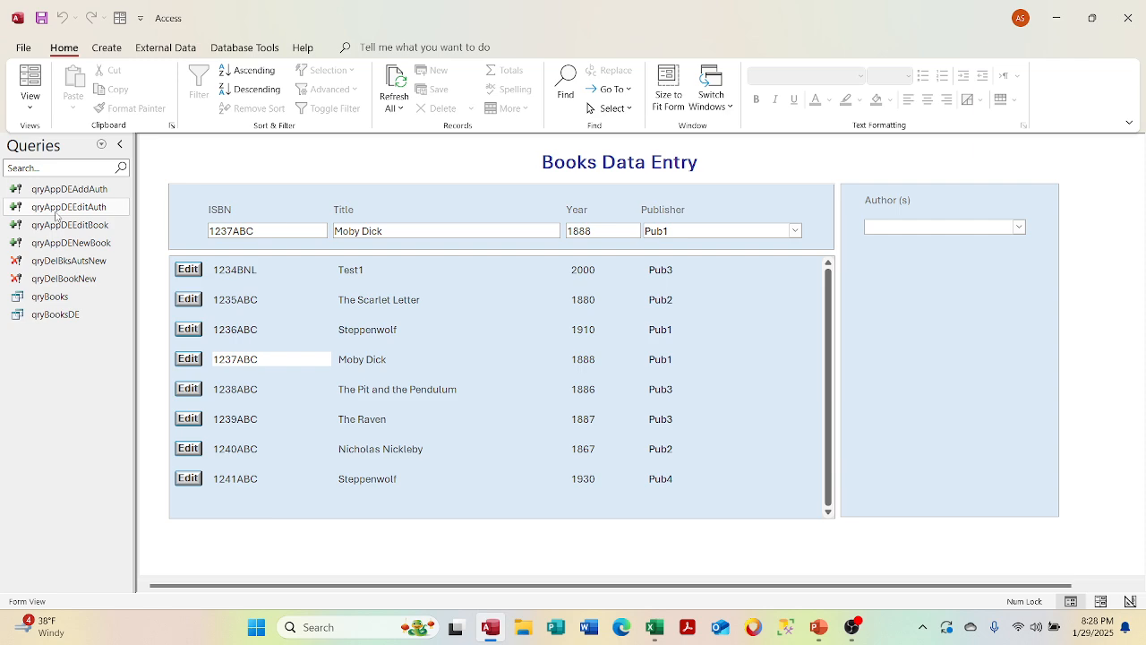
# - Delete the duplicate 1237ABC row in the Datasheet View of qryAppDEEditAuth, collapse the ribbon and close the query
pyautogui.rightClick(57, 209)
pyautogui.click(75, 245)
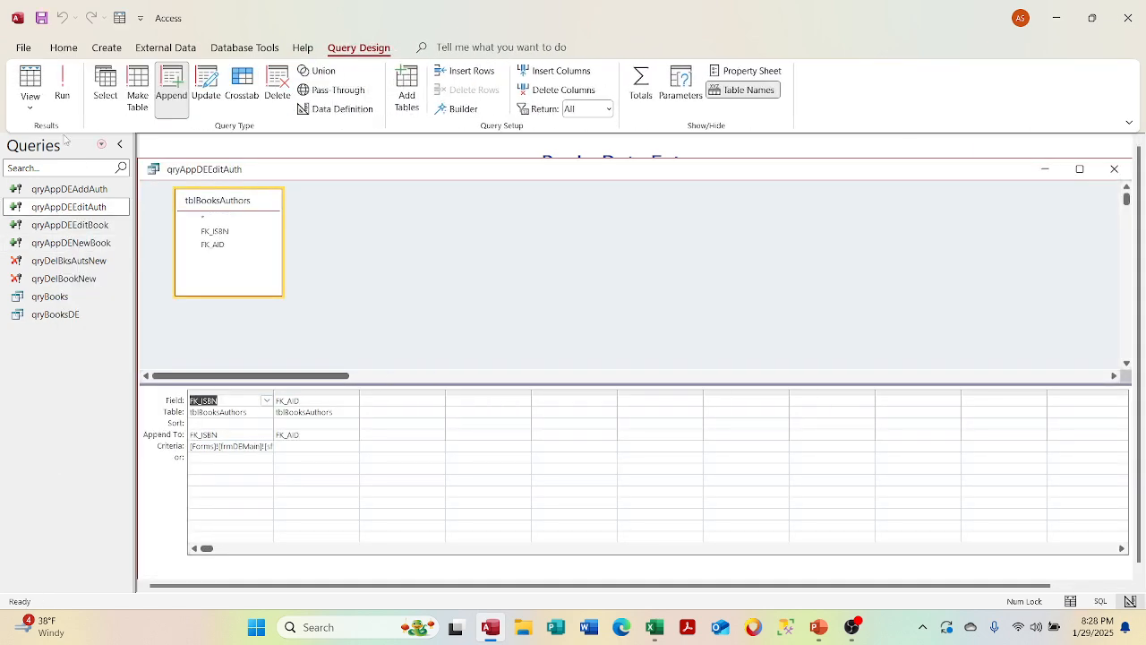
pyautogui.click(31, 100)
pyautogui.click(49, 136)
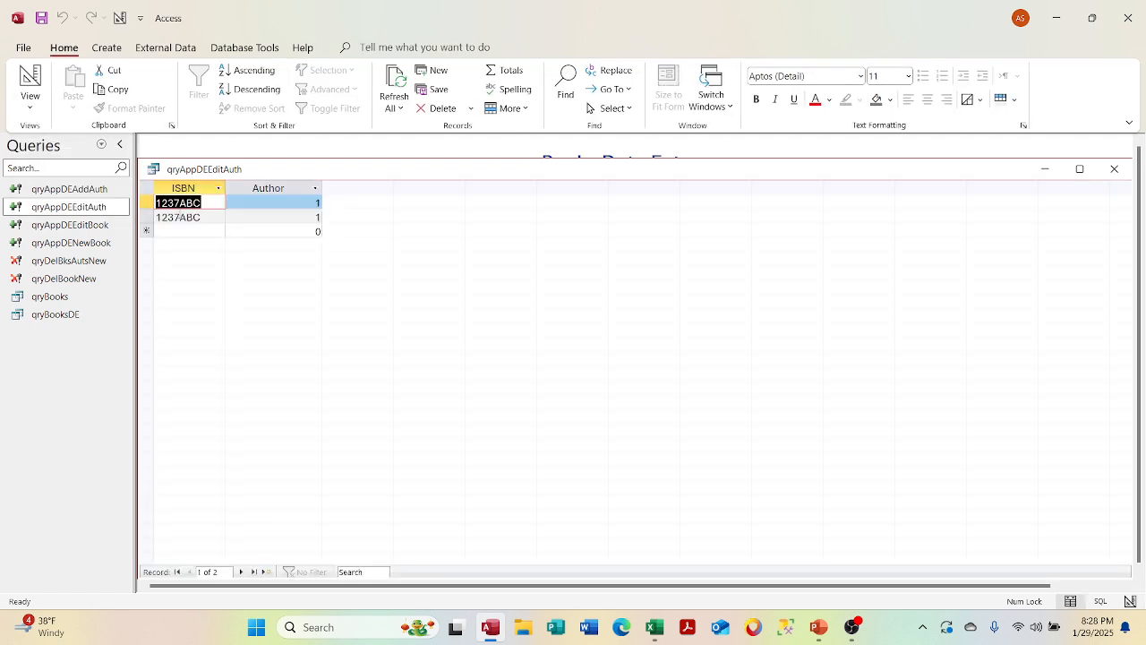
pyautogui.click(149, 219)
pyautogui.press('Delete')
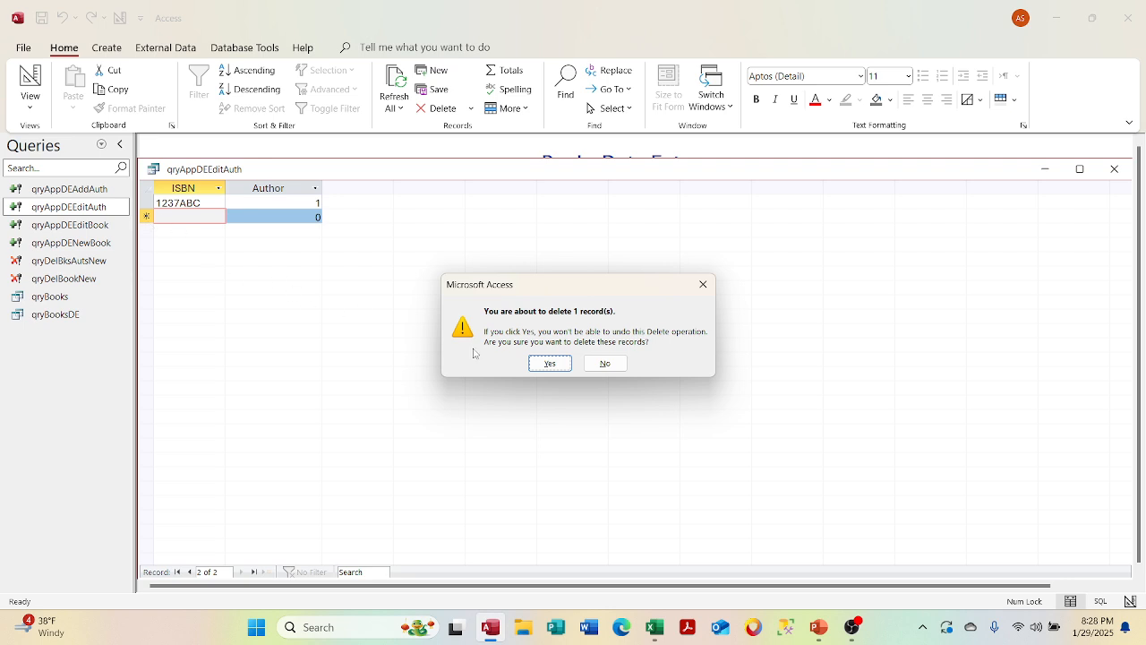
pyautogui.click(548, 364)
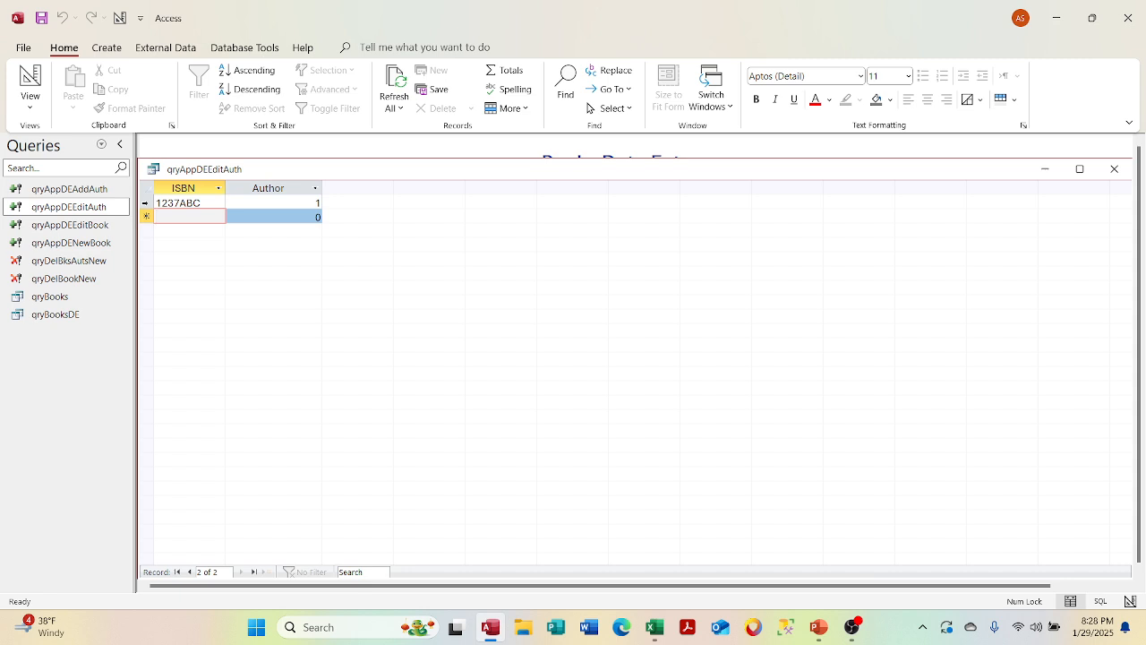
pyautogui.doubleClick(77, 44)
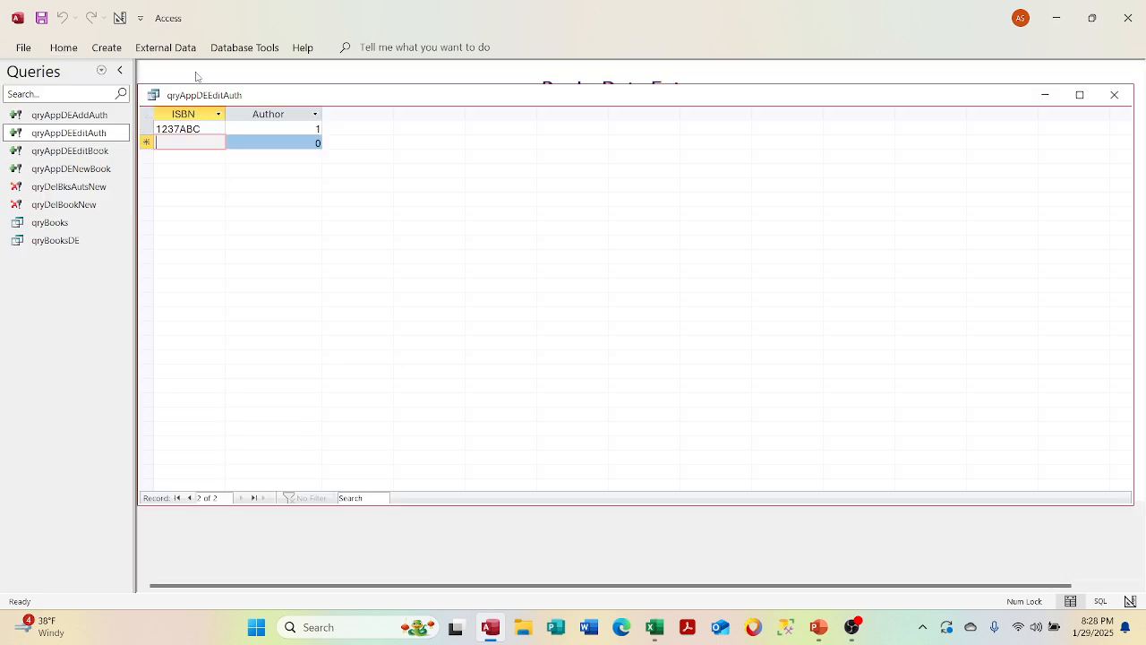
pyautogui.click(1114, 95)
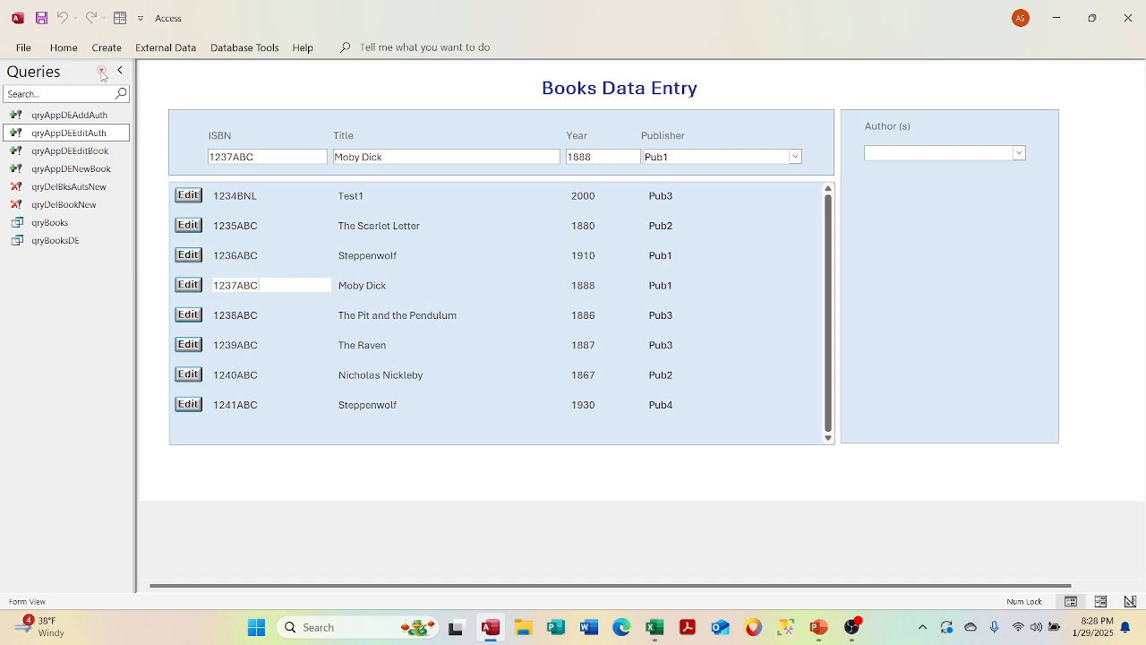
# - Open the qryBooks query to examine its book records and close it
pyautogui.click(101, 70)
pyautogui.click(101, 70)
pyautogui.doubleClick(50, 222)
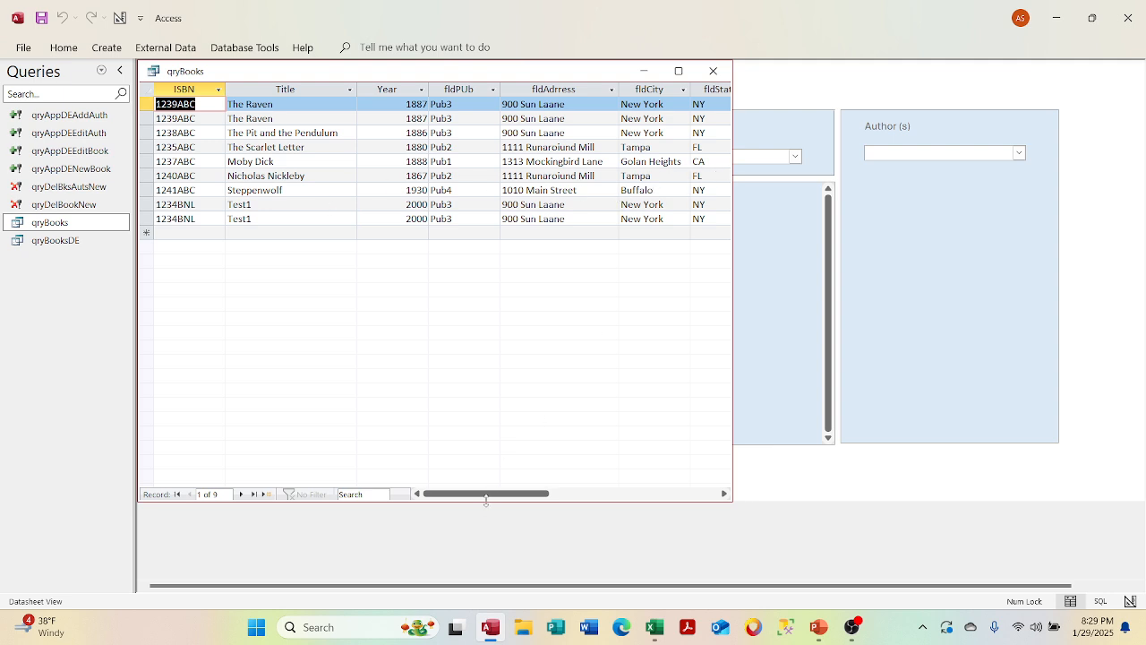
pyautogui.moveTo(488, 503)
pyautogui.mouseDown()
pyautogui.moveTo(583, 489)
pyautogui.moveTo(504, 490)
pyautogui.mouseUp()
pyautogui.click(646, 484)
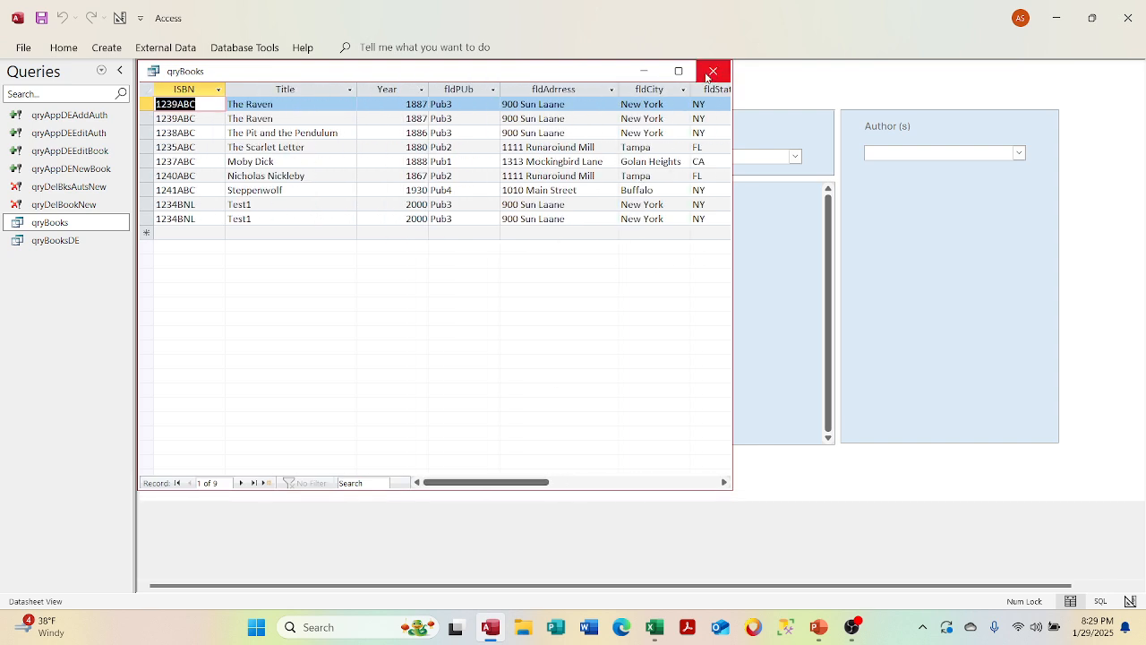
pyautogui.click(713, 70)
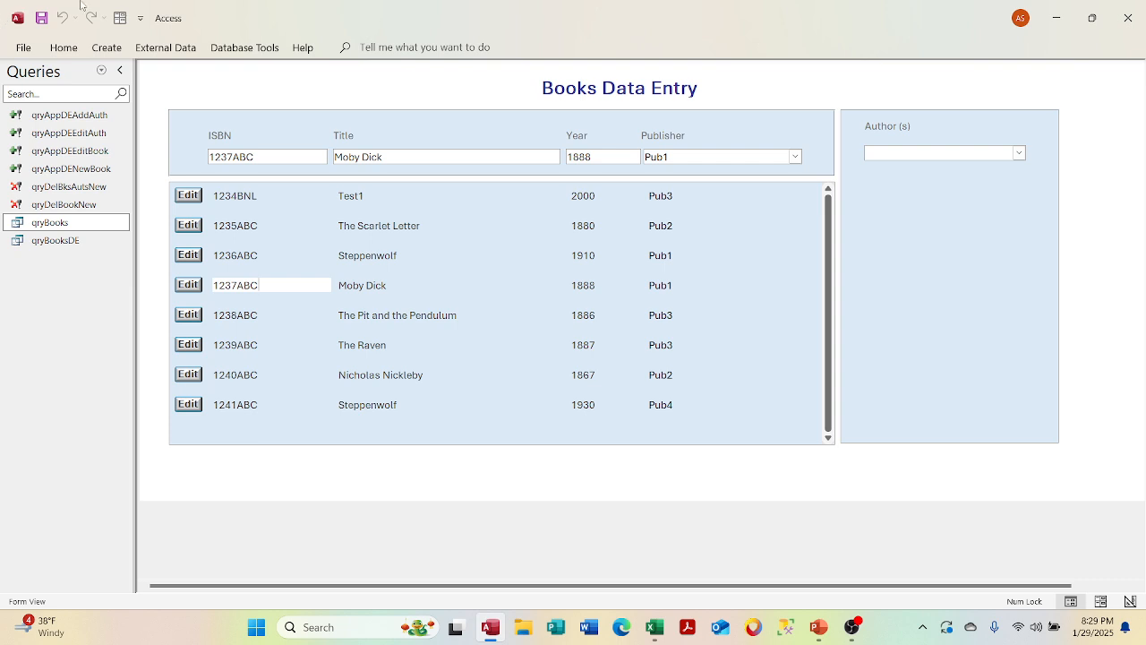
# - Try to run the append query qryAppDEEditAuth for the selected Moby Dick record, accepting the action query confirmation
pyautogui.click(74, 135)
pyautogui.doubleClick(74, 135)
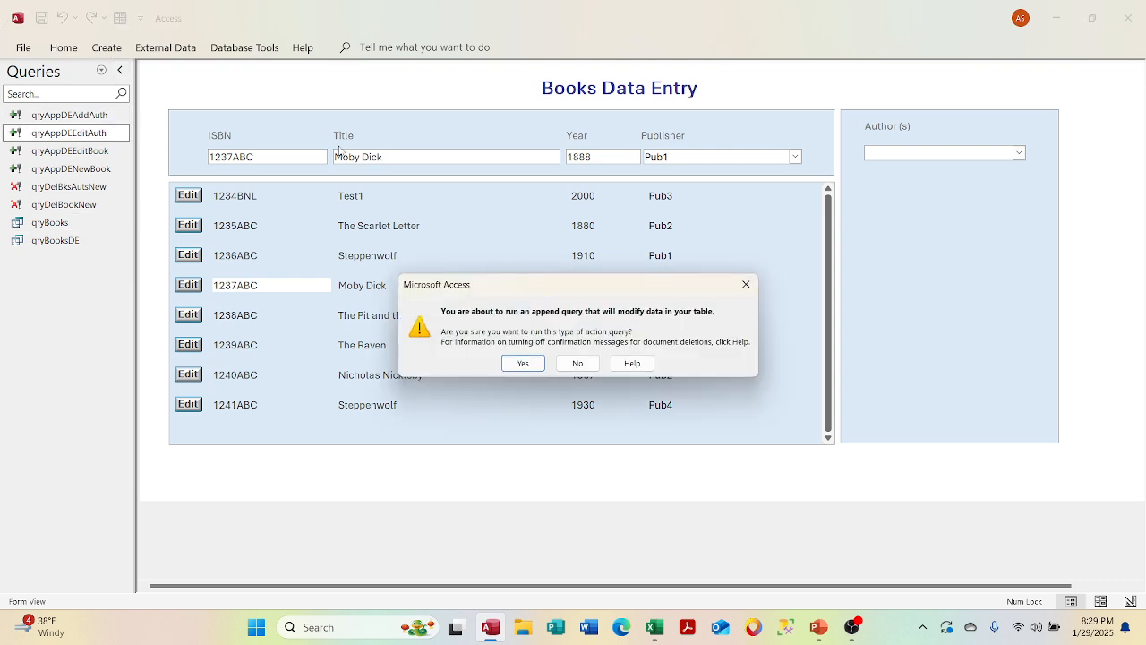
pyautogui.click(527, 370)
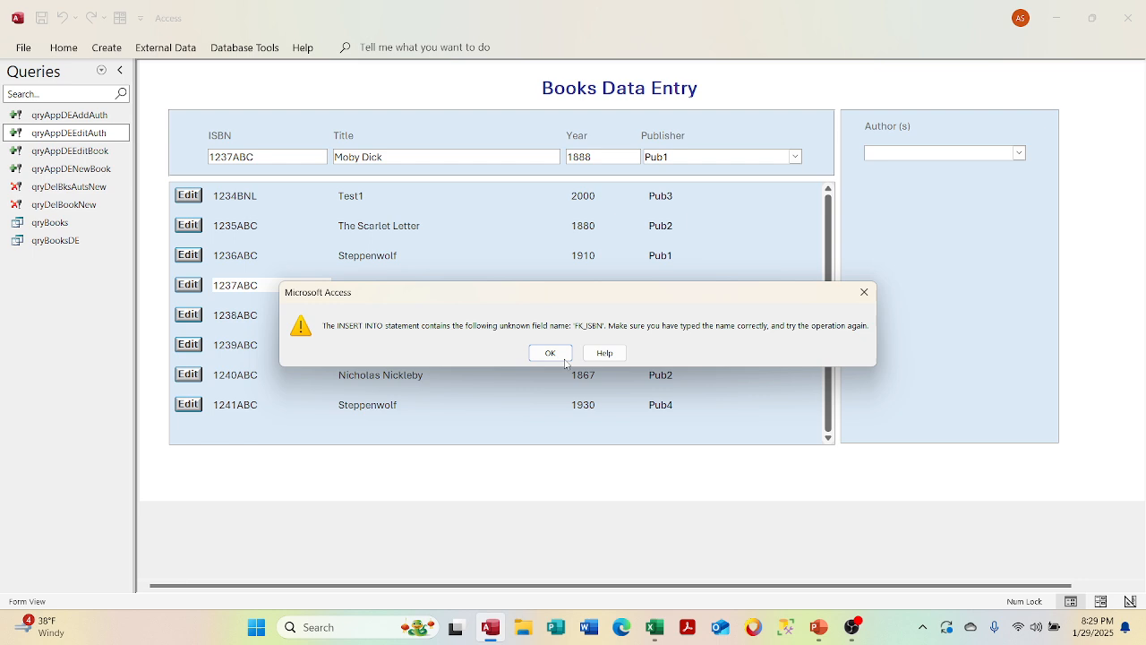
pyautogui.click(563, 357)
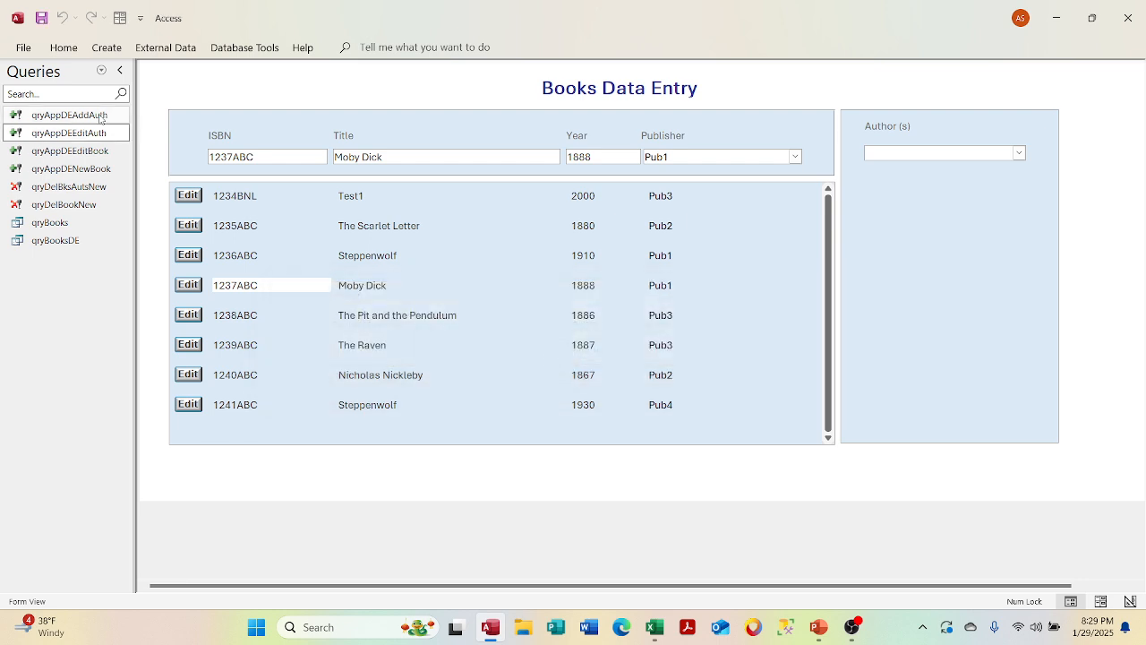
# - In the design of qryAppDEEditAuth, append FK_ISBN to fldISBN and FK_AID to fldAID, and save and close the query
pyautogui.rightClick(97, 132)
pyautogui.click(134, 164)
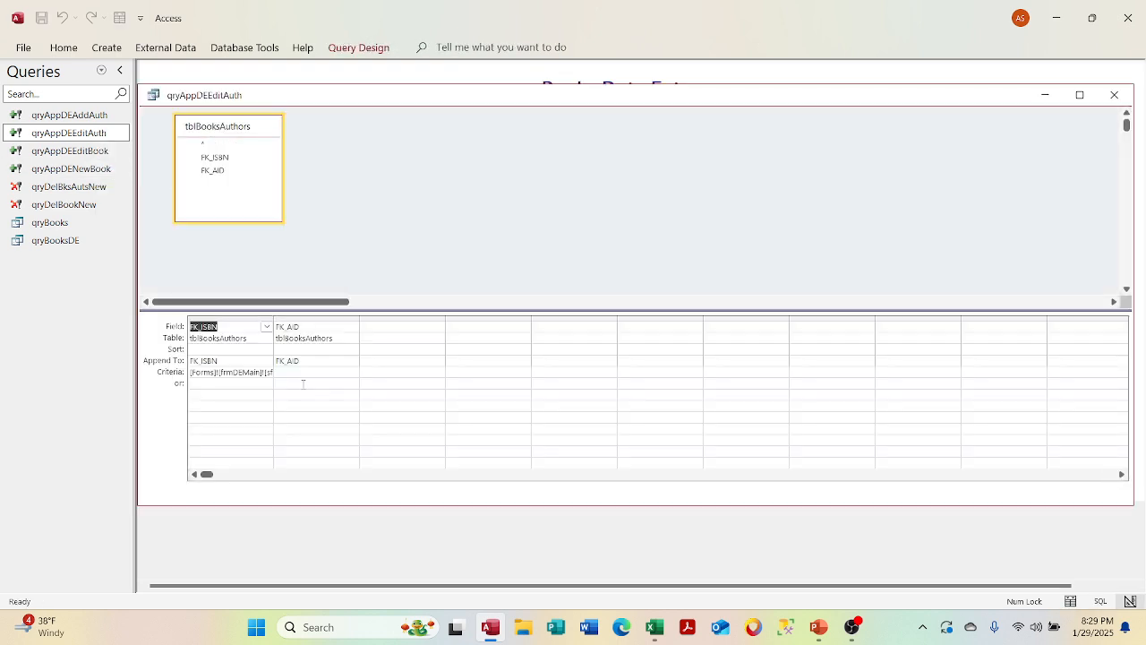
pyautogui.doubleClick(264, 361)
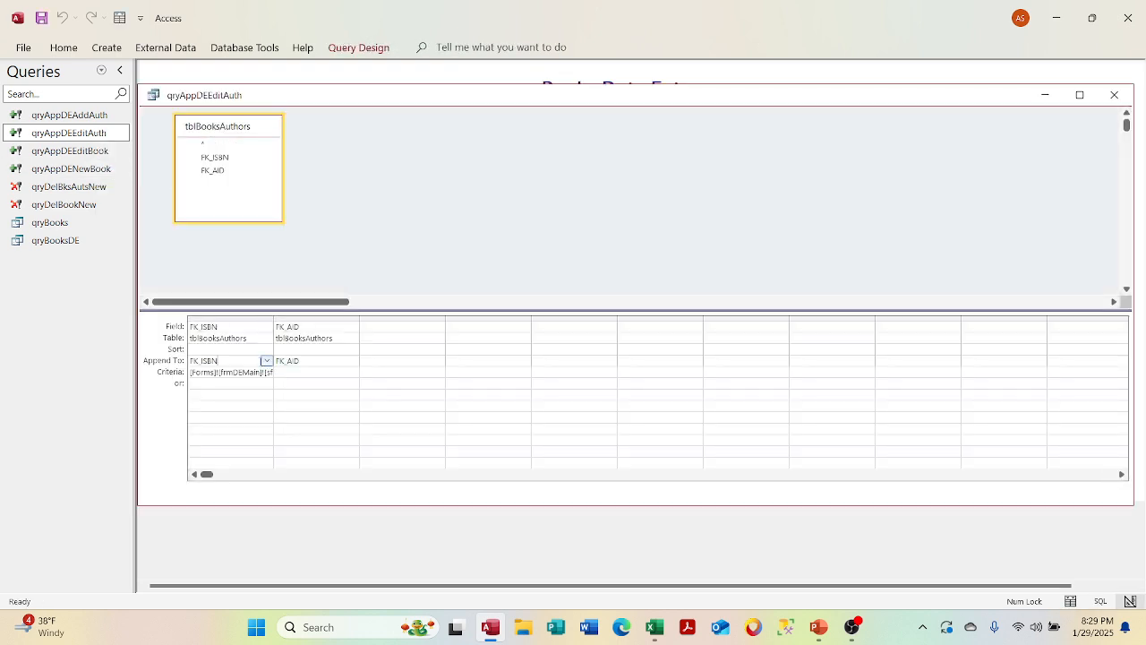
pyautogui.click(267, 361)
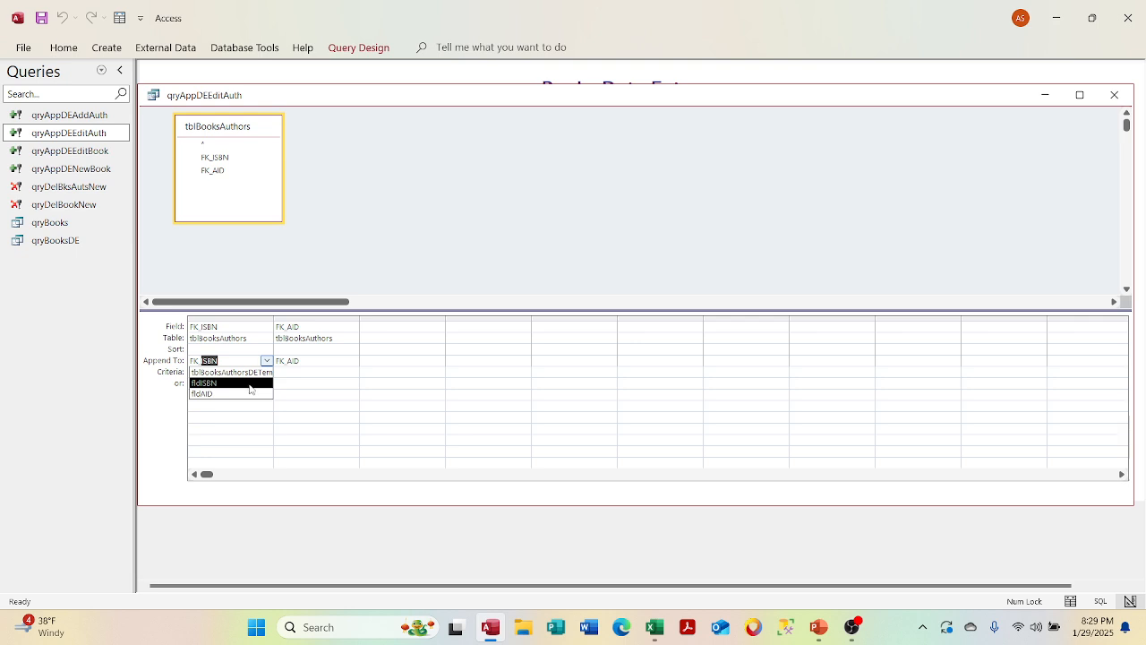
pyautogui.click(250, 383)
pyautogui.click(250, 383)
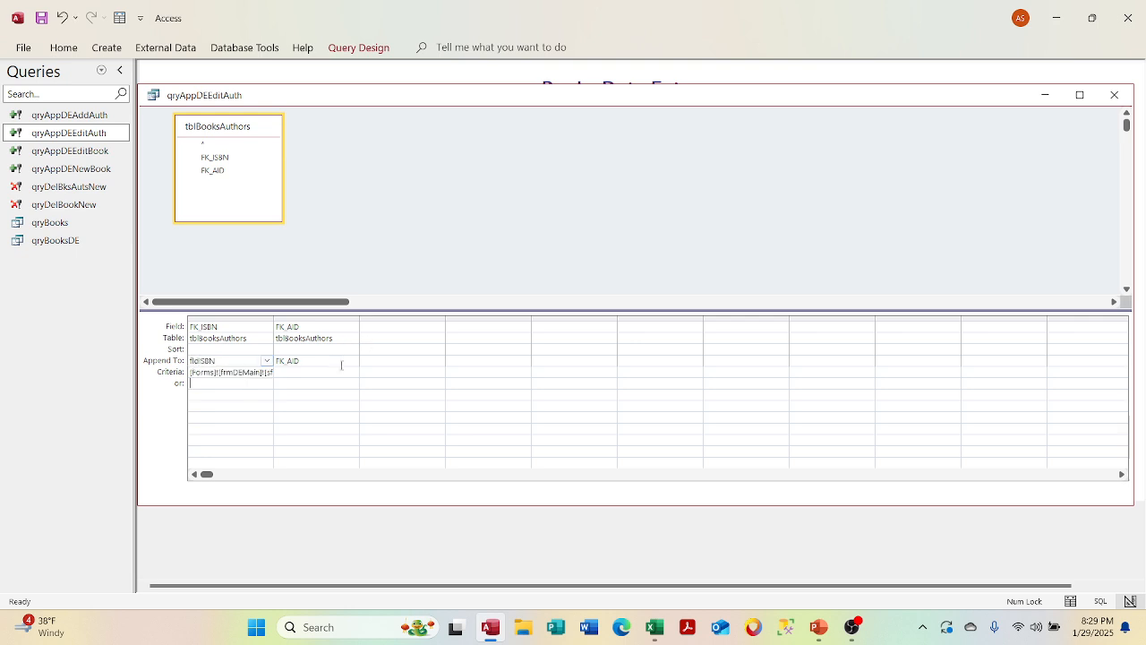
pyautogui.click(333, 362)
pyautogui.click(353, 361)
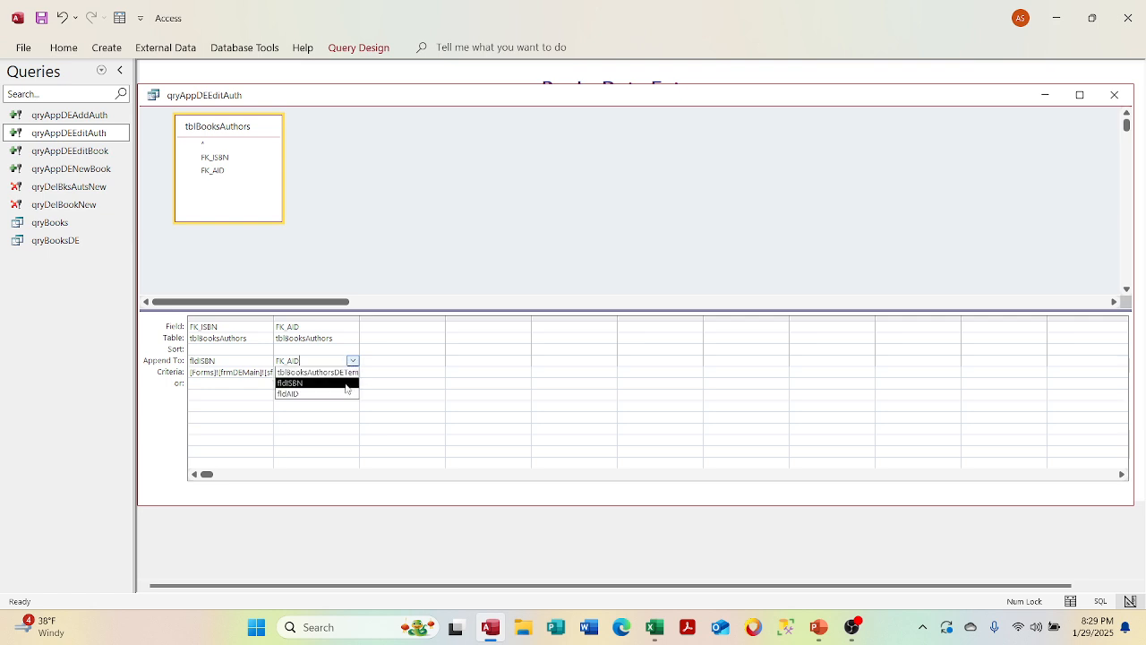
pyautogui.click(346, 394)
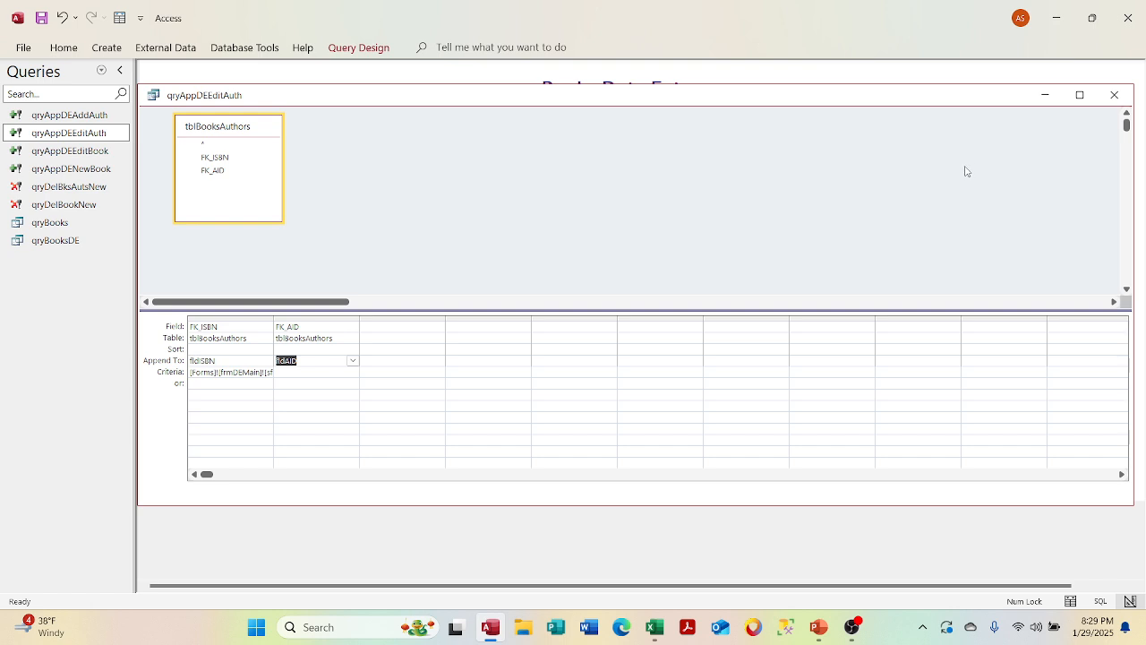
pyautogui.click(1114, 95)
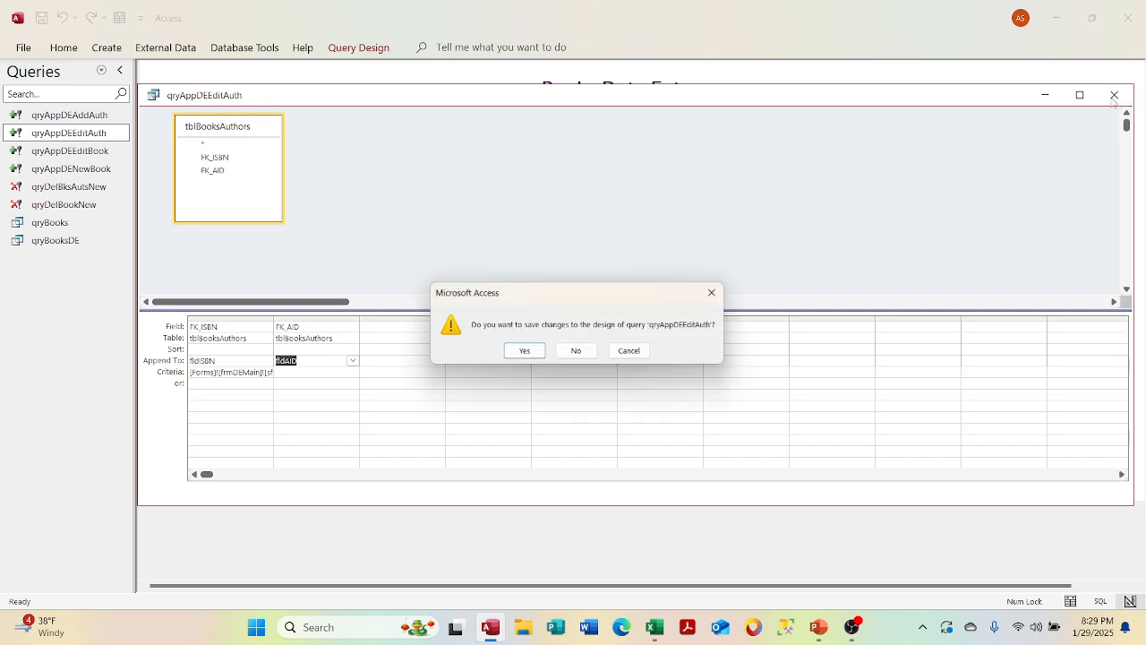
pyautogui.click(526, 353)
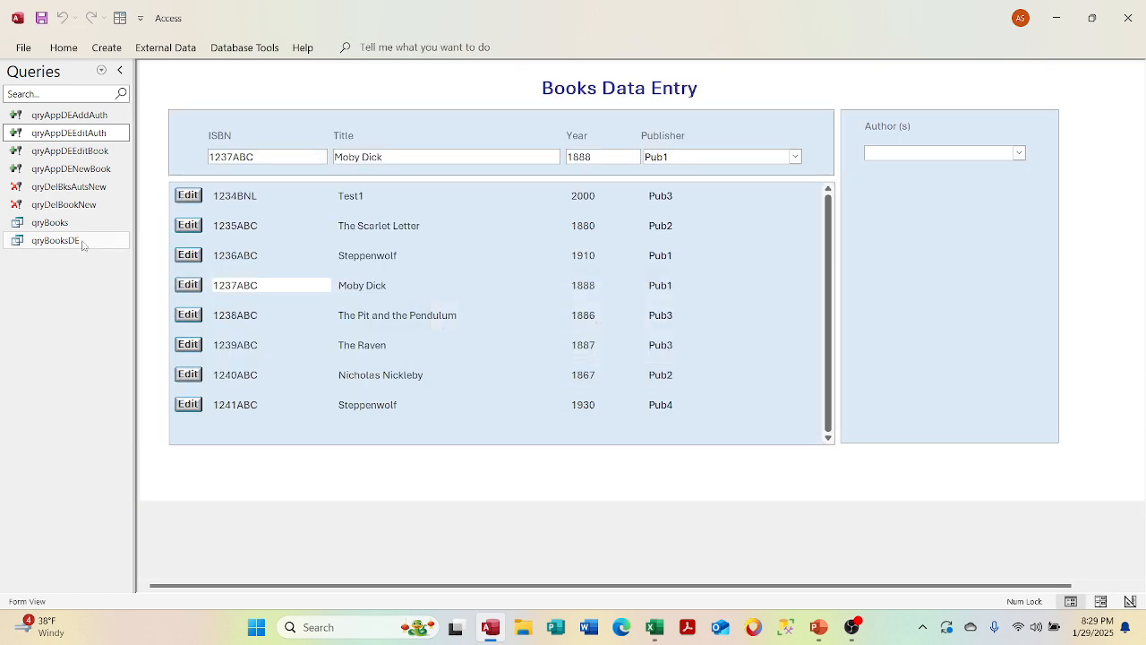
# - Run the append query qryAppDEEditAuth for the selected Moby Dick record, accepting both confirmations
pyautogui.click(70, 168)
pyautogui.doubleClick(68, 132)
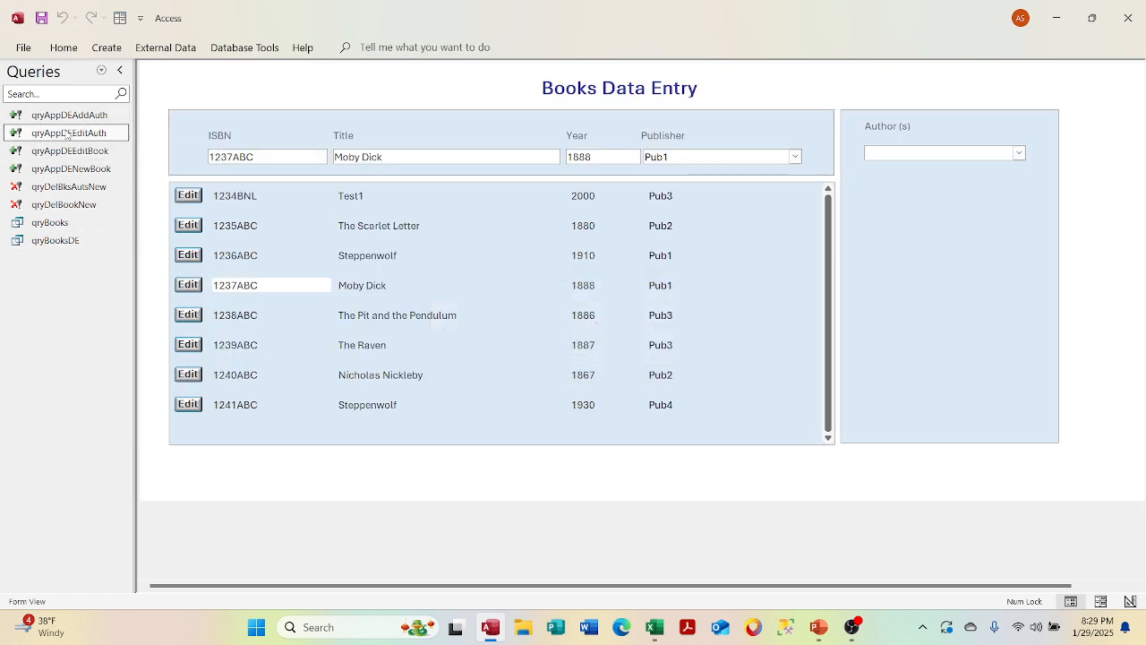
pyautogui.click(525, 364)
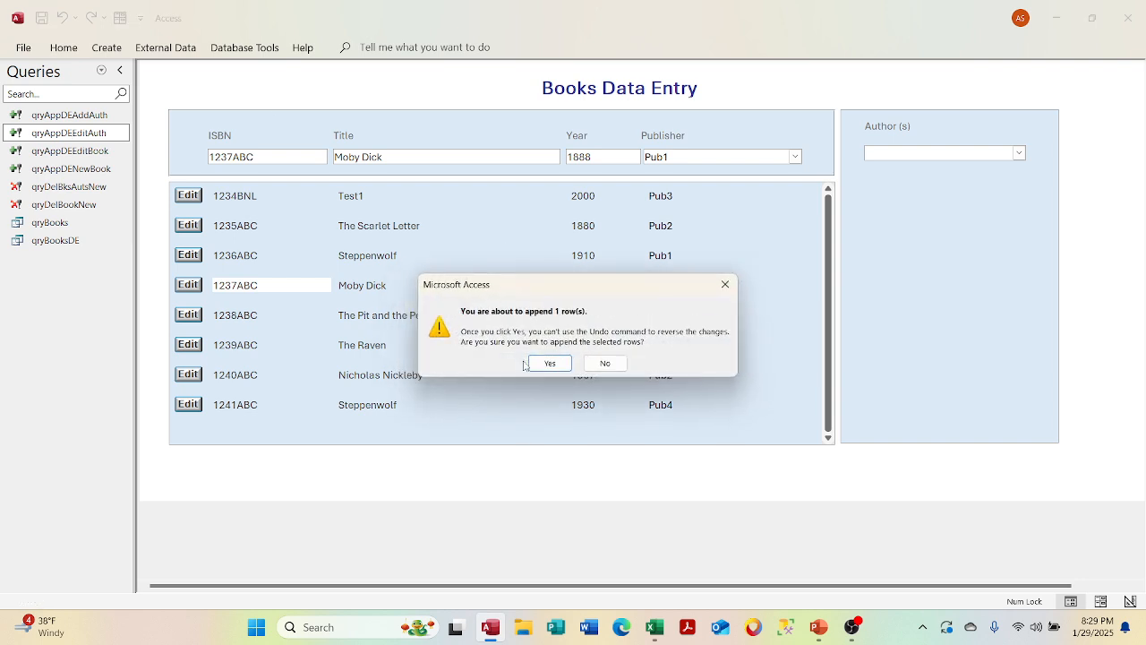
pyautogui.click(532, 365)
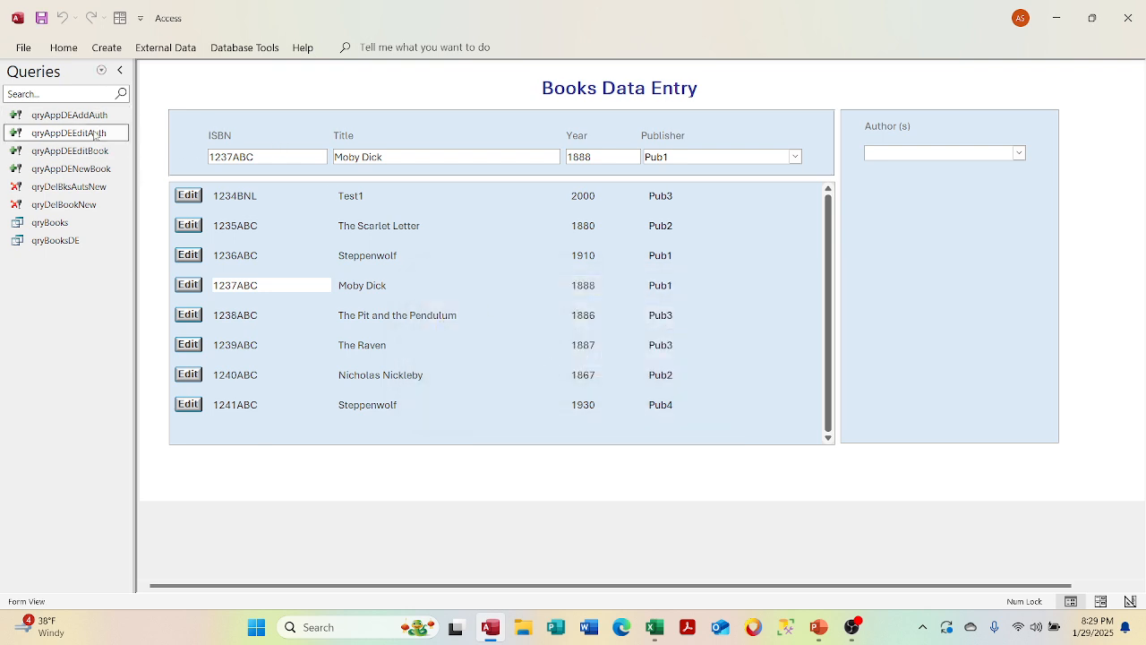
# - Open qryAppDEEditAuth in Design View and set the ribbon to always show
pyautogui.rightClick(95, 135)
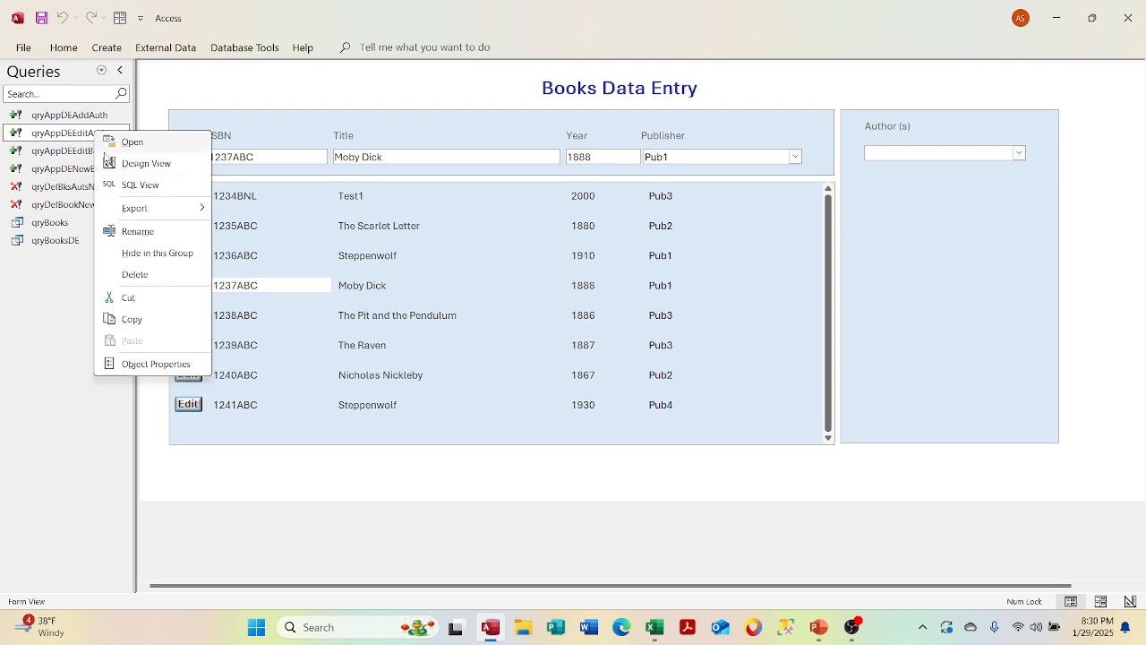
pyautogui.click(143, 163)
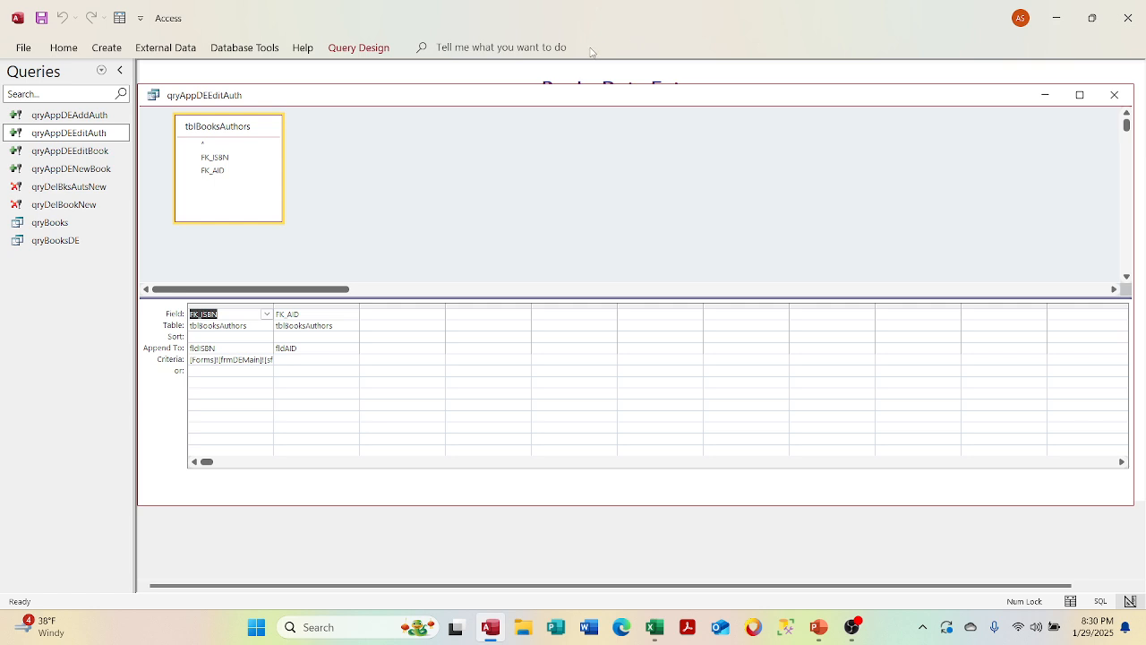
pyautogui.click(113, 52)
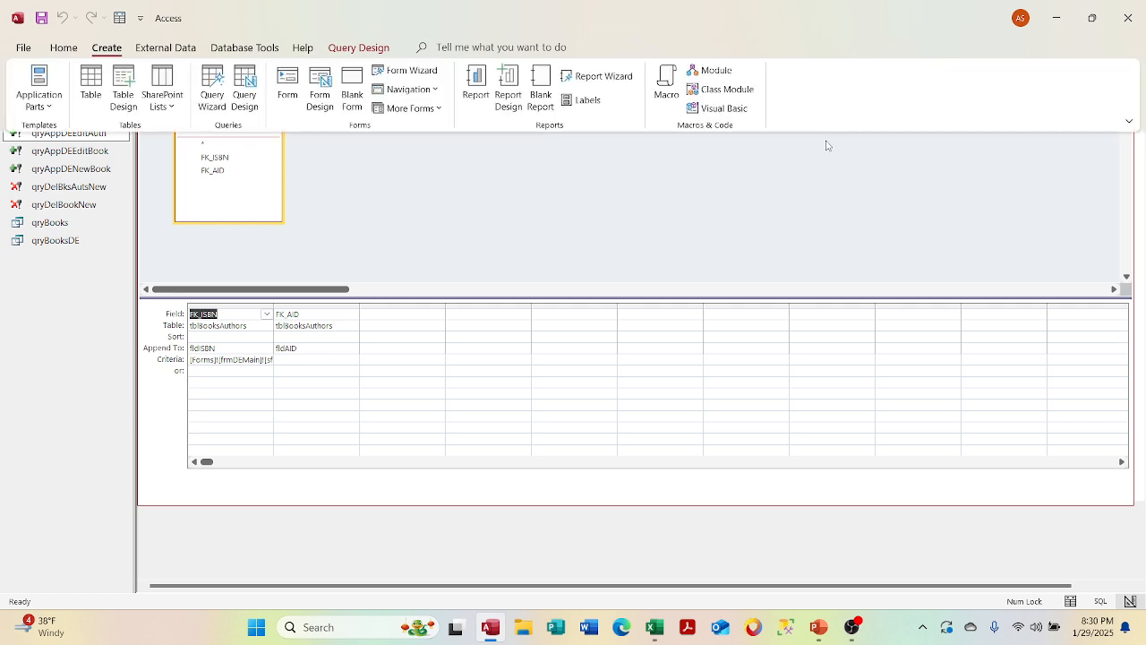
pyautogui.click(1129, 121)
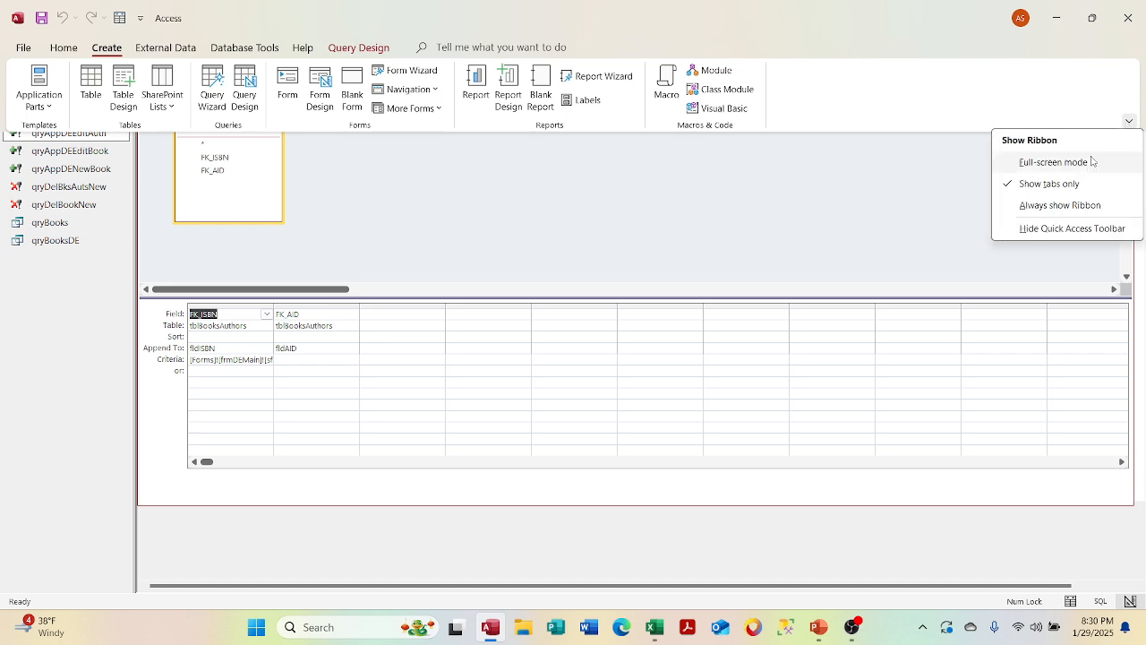
pyautogui.click(1083, 204)
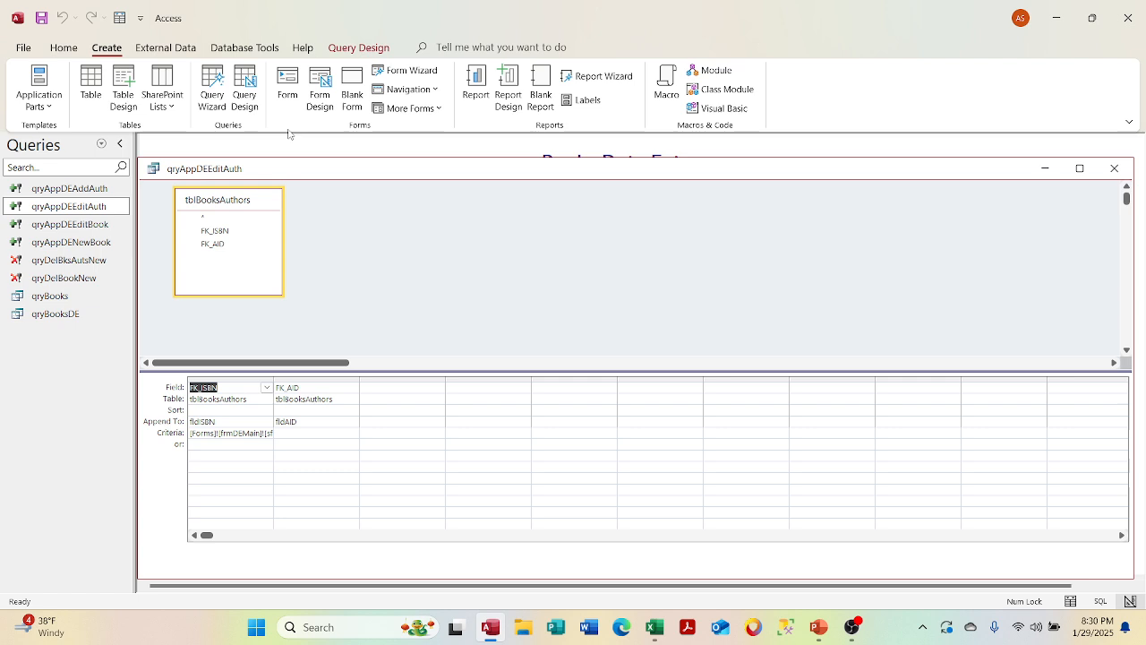
# - Examine the records of qryAppDEEditAuth in Datasheet View and close the query
pyautogui.click(346, 49)
pyautogui.click(31, 100)
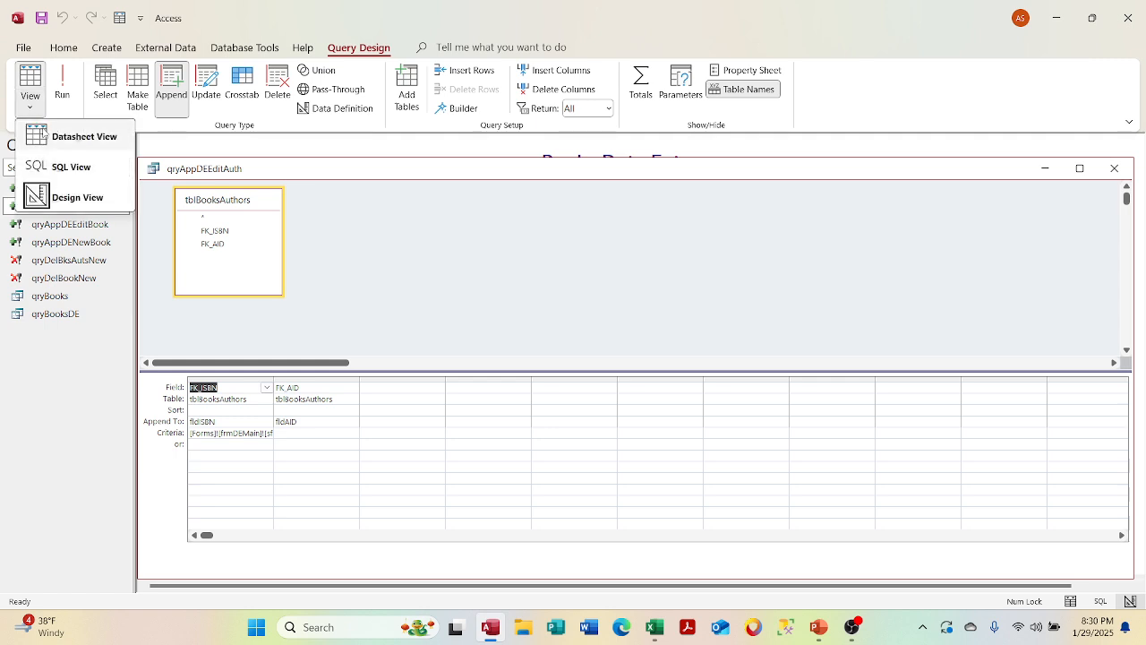
pyautogui.click(44, 134)
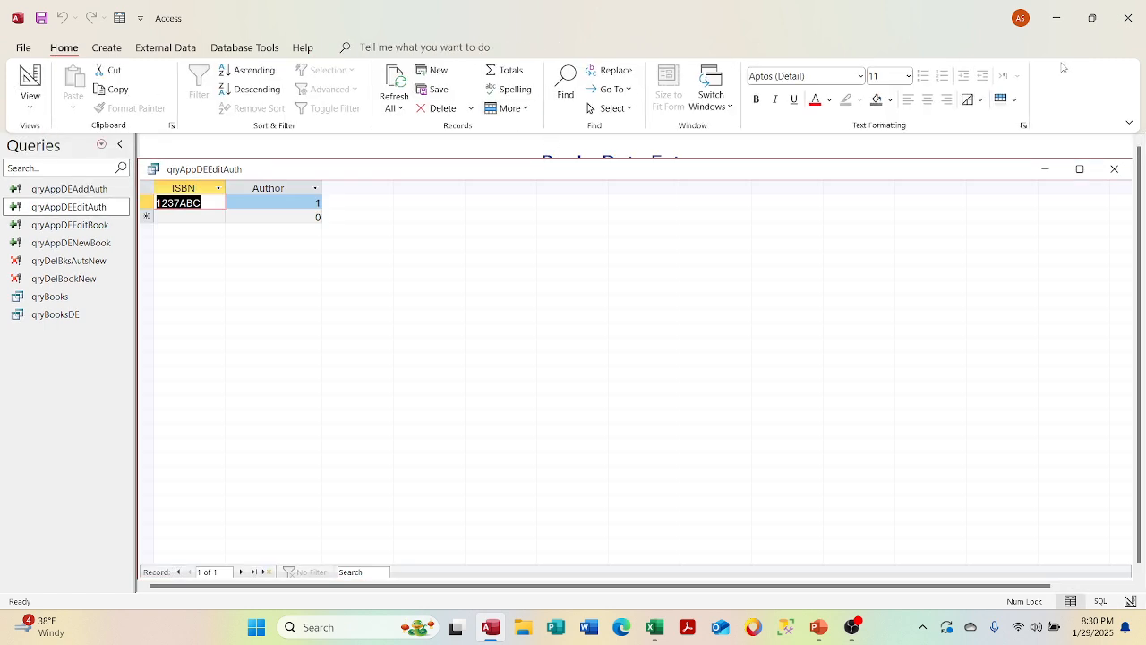
pyautogui.click(1116, 169)
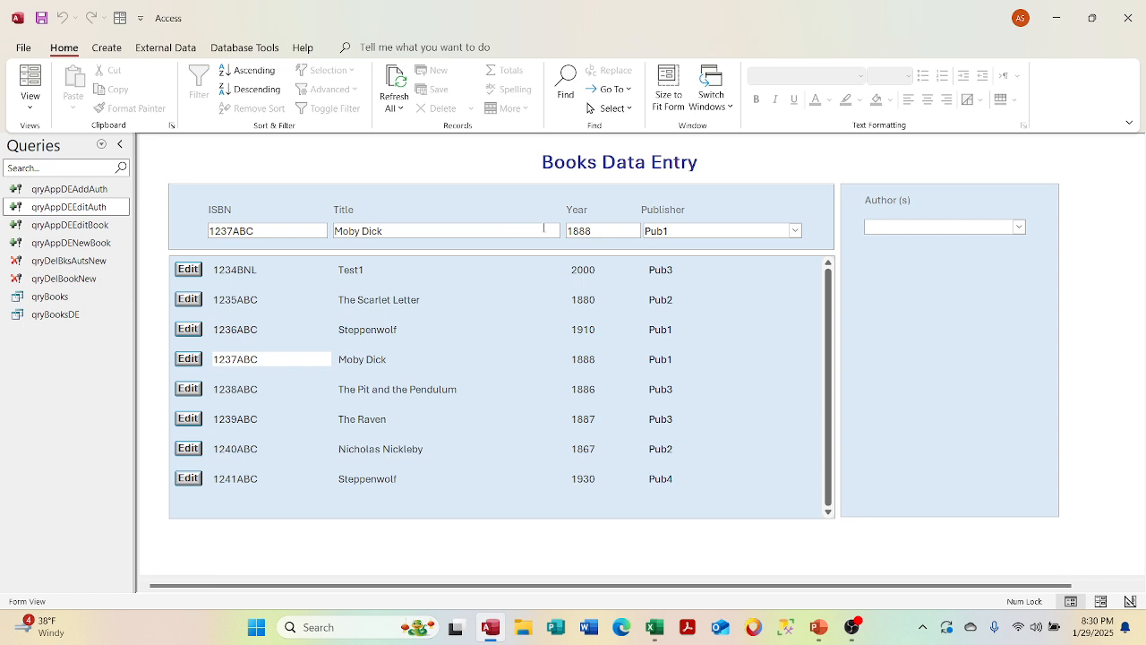
# - List the database tables, open tblBooksAuthorsDETemp to check the appended author record, and close it
pyautogui.doubleClick(544, 227)
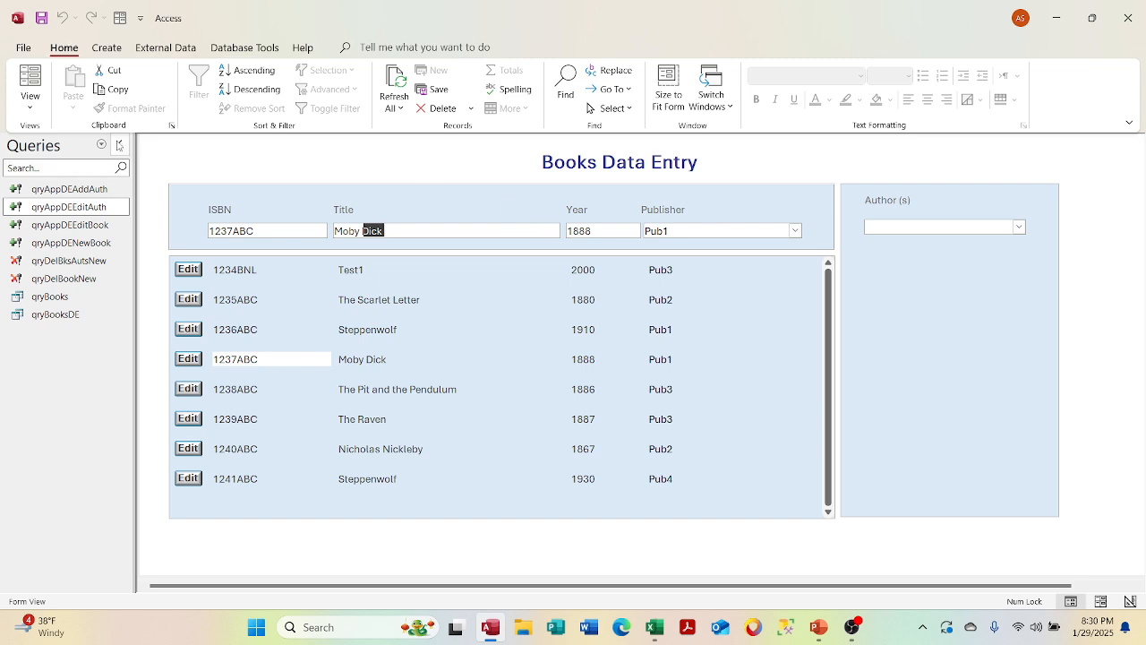
pyautogui.click(102, 145)
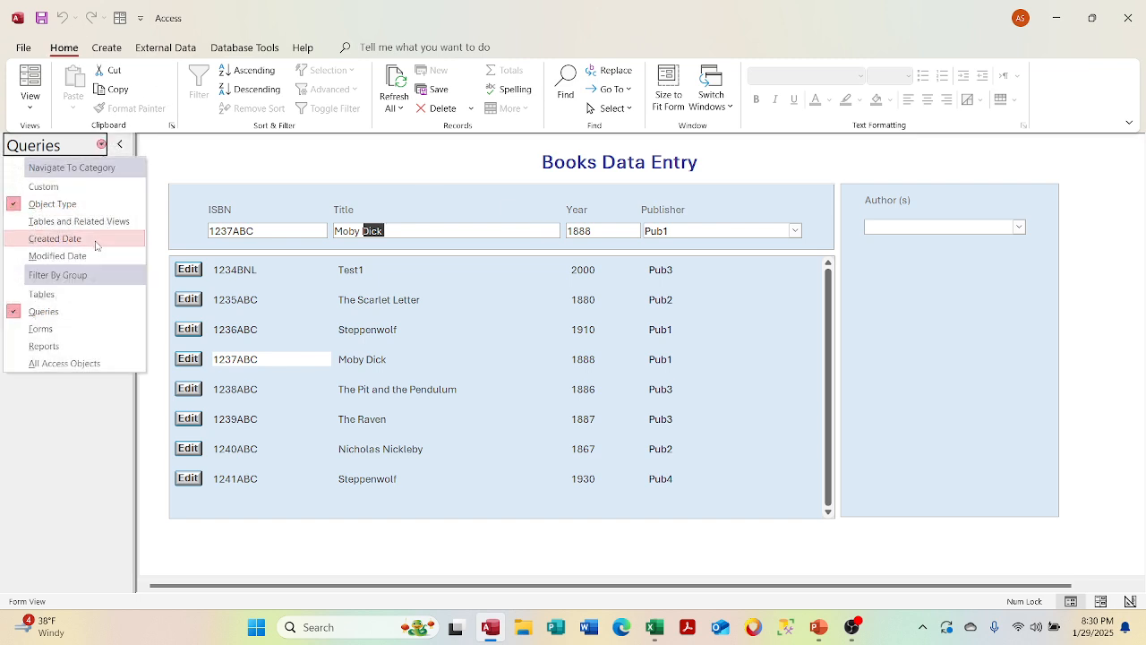
pyautogui.click(93, 294)
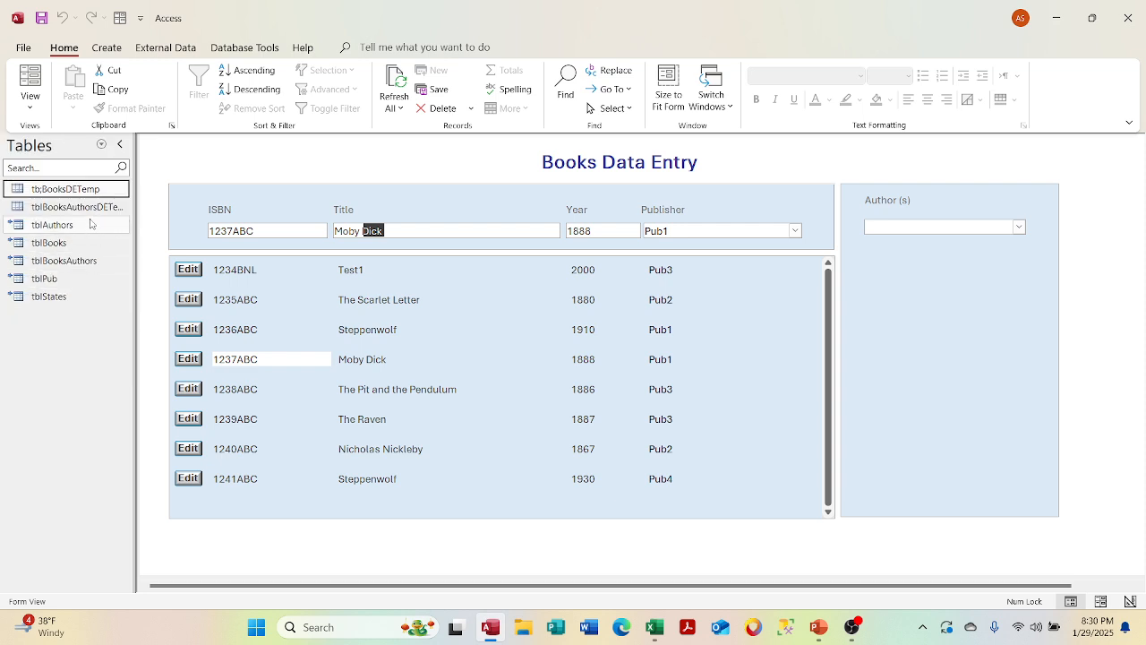
pyautogui.doubleClick(90, 207)
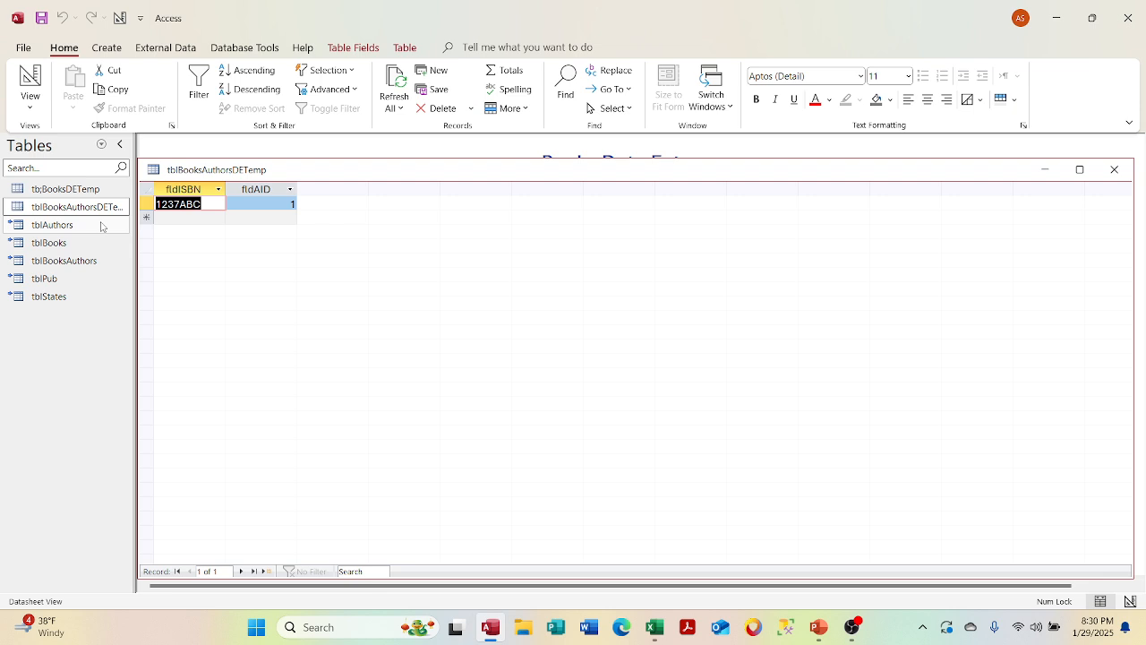
pyautogui.click(1114, 175)
pyautogui.click(937, 224)
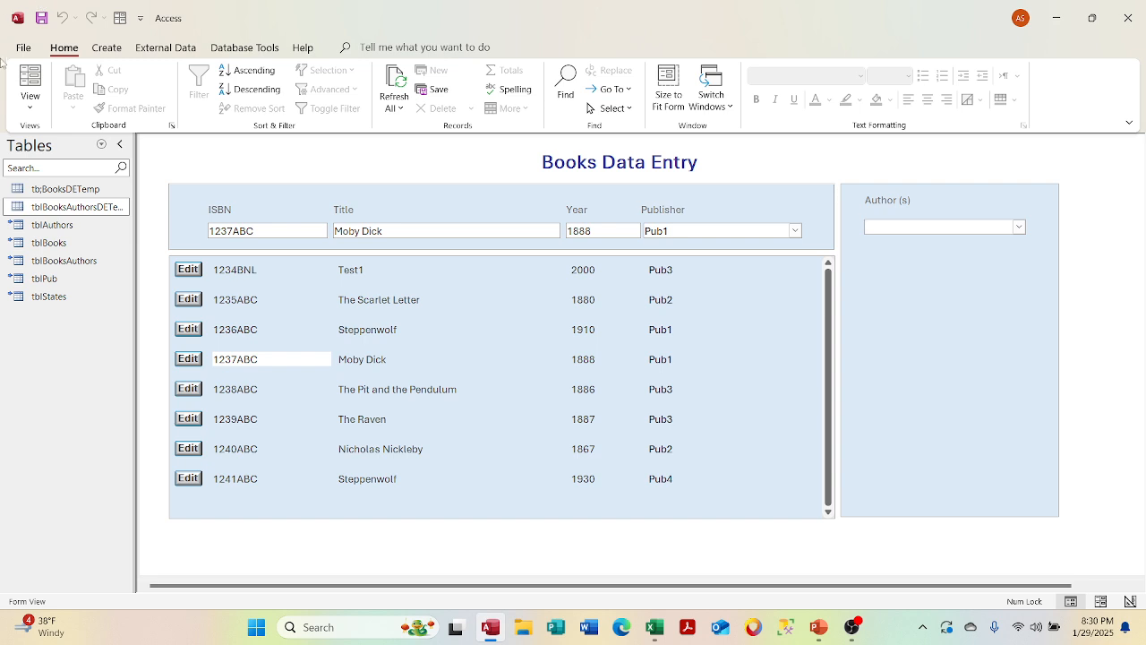
# - Reload frmDEMain by switching it to Design View and back to Form View to check the author subform
pyautogui.click(31, 94)
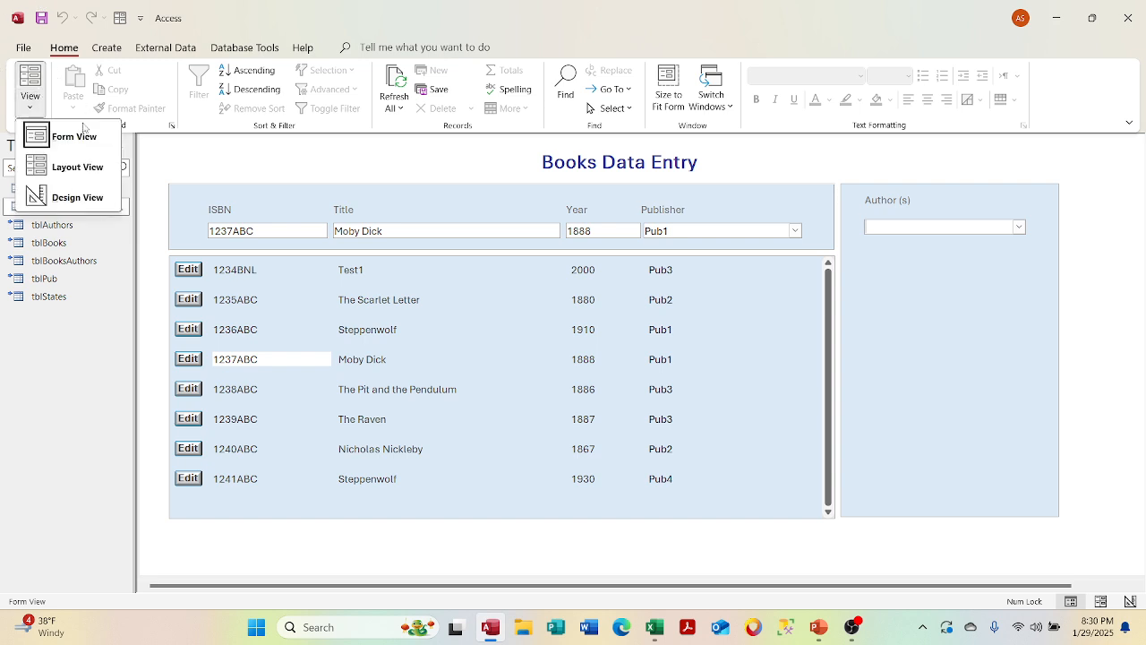
pyautogui.click(69, 199)
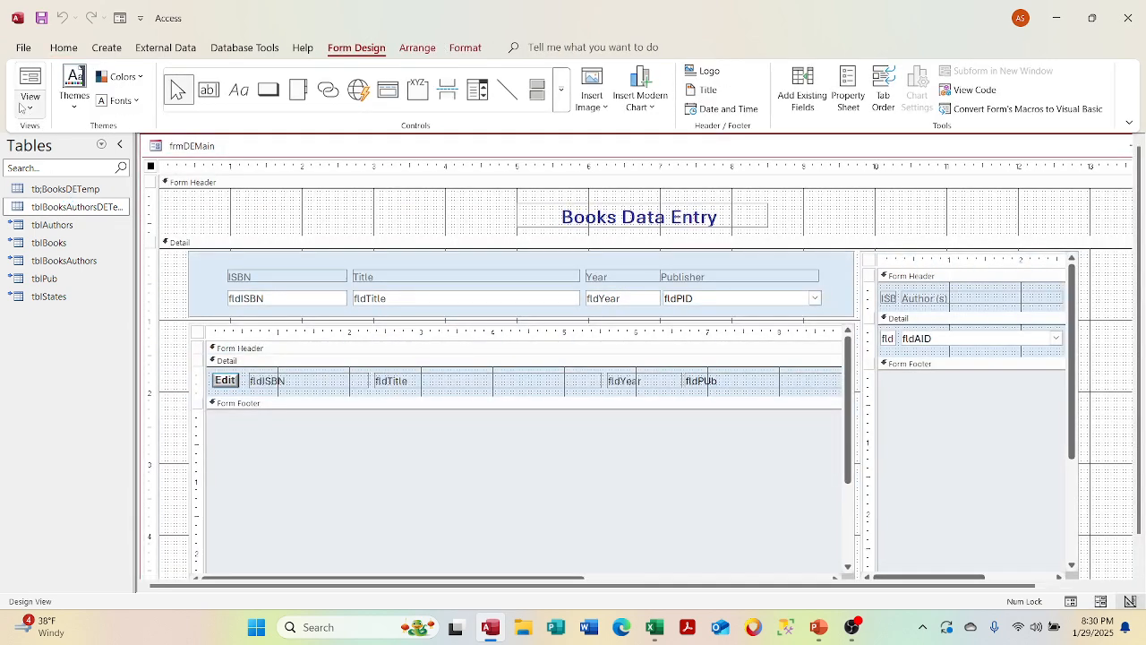
pyautogui.click(27, 109)
pyautogui.click(31, 136)
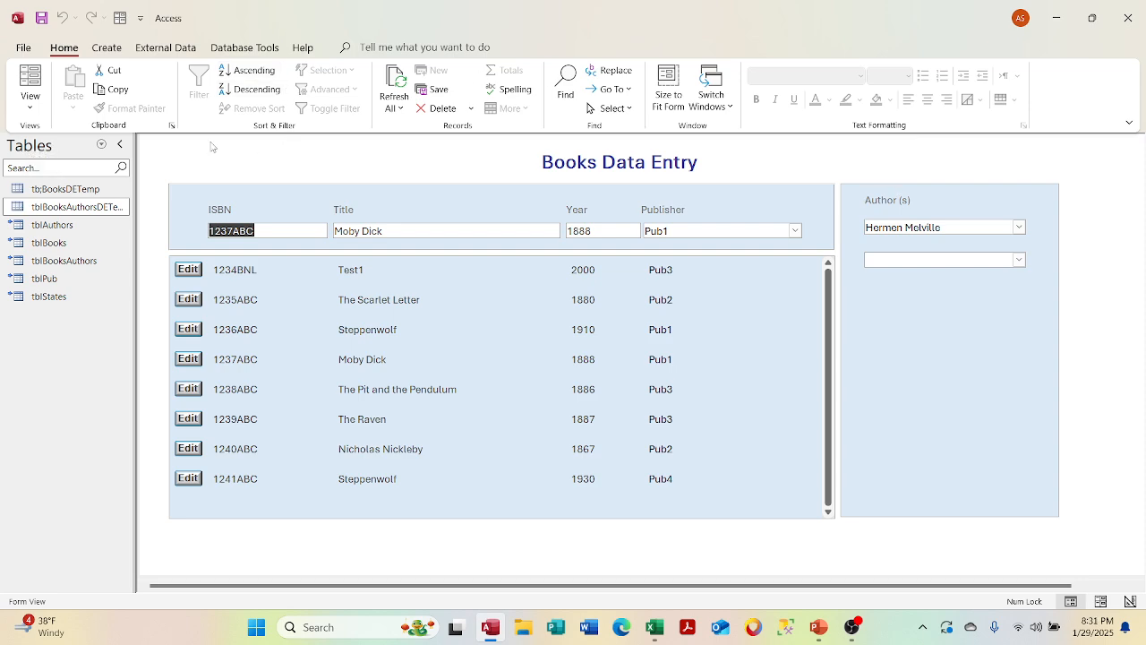
# - Put frmDEMain in Design View and consult the Edit Book process list in the Excel workbook before returning to Access
pyautogui.rightClick(212, 143)
pyautogui.click(235, 197)
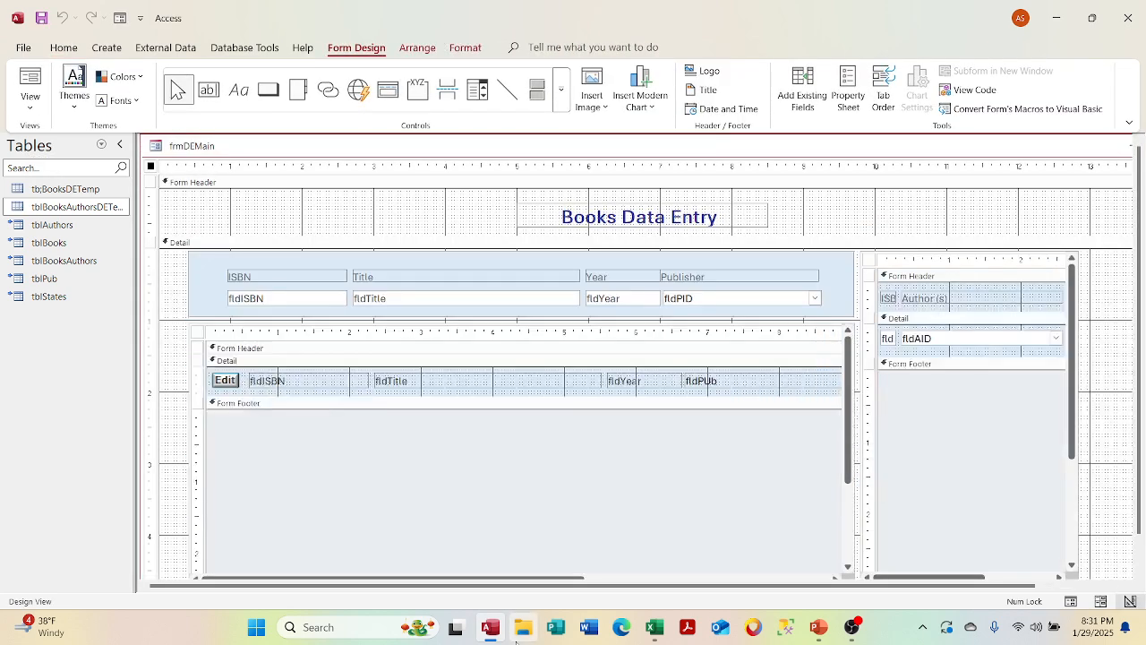
pyautogui.click(655, 627)
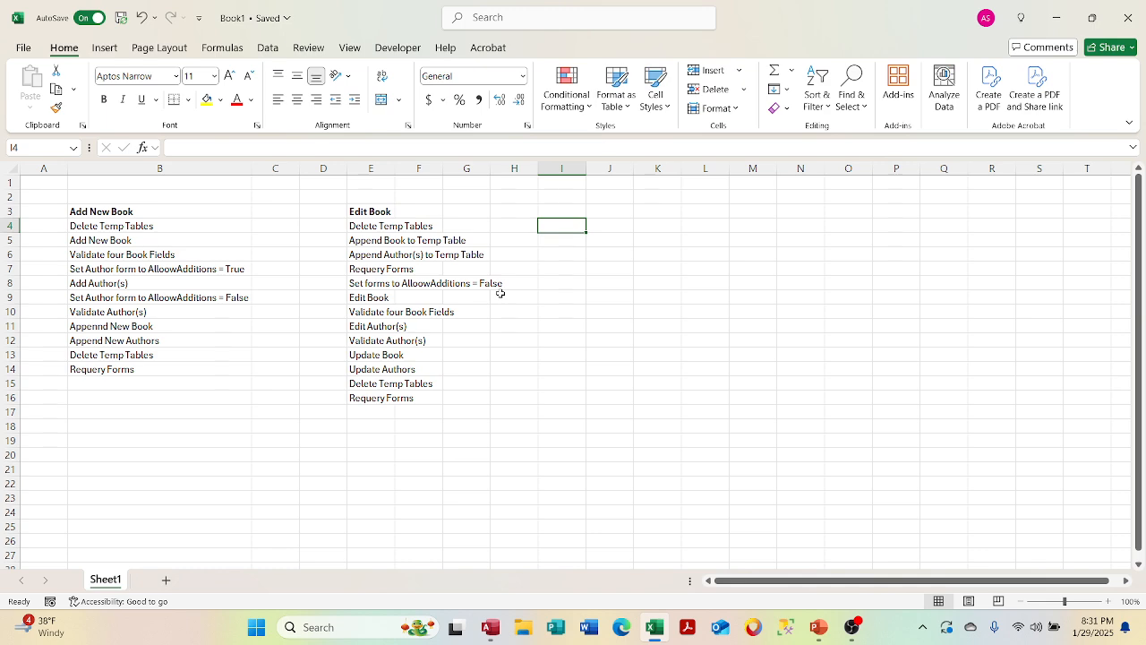
pyautogui.click(1055, 17)
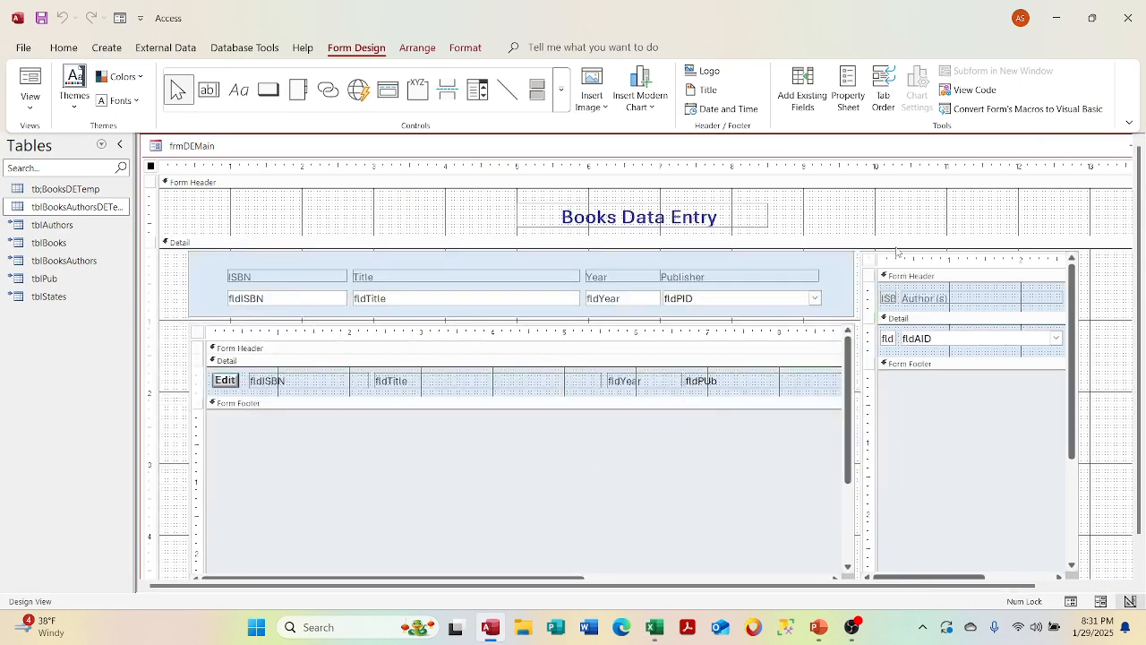
# - Set Allow Additions to No for the author subform in frmDEMain and close its property sheet
pyautogui.click(869, 260)
pyautogui.rightClick(872, 264)
pyautogui.click(895, 396)
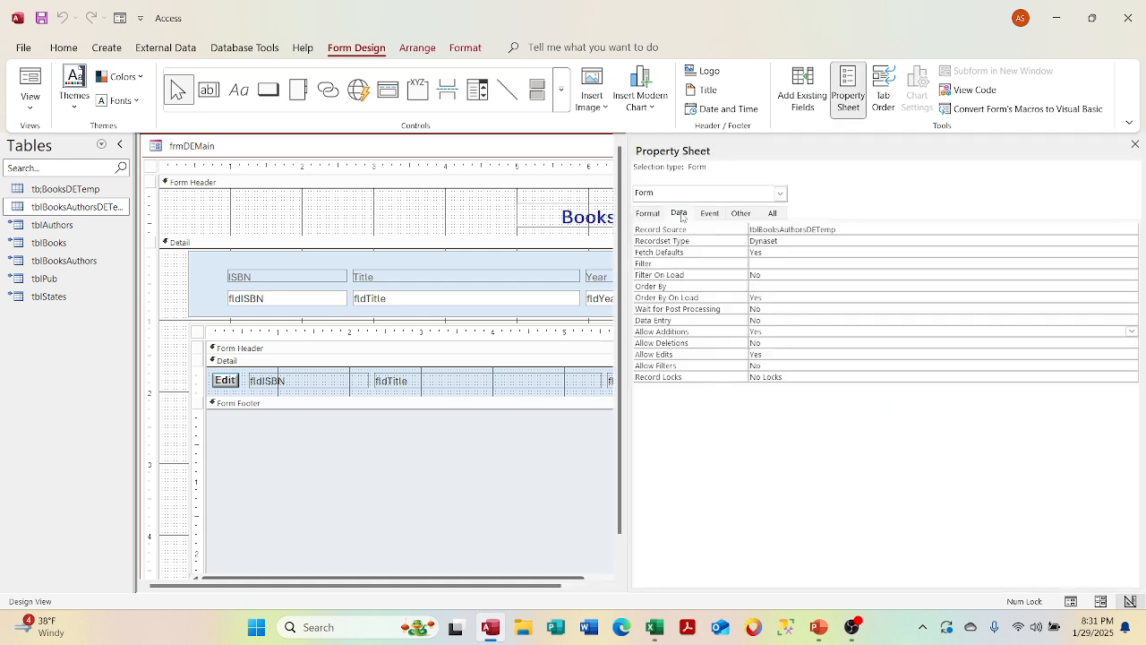
pyautogui.click(846, 330)
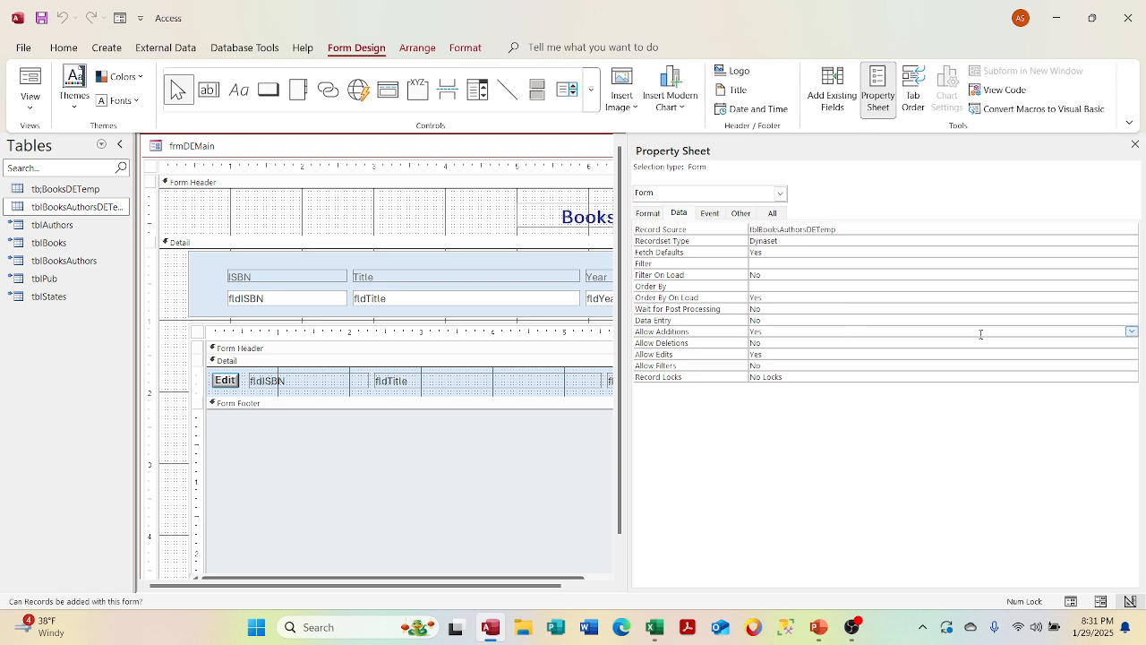
pyautogui.click(1131, 331)
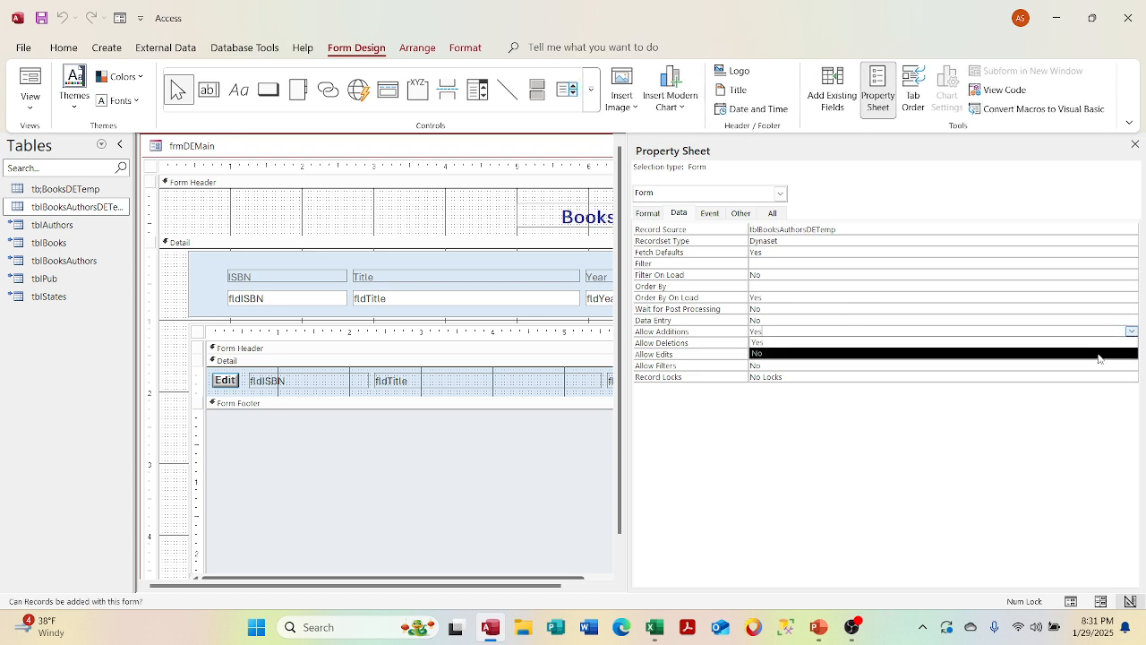
pyautogui.click(1103, 355)
pyautogui.click(1057, 327)
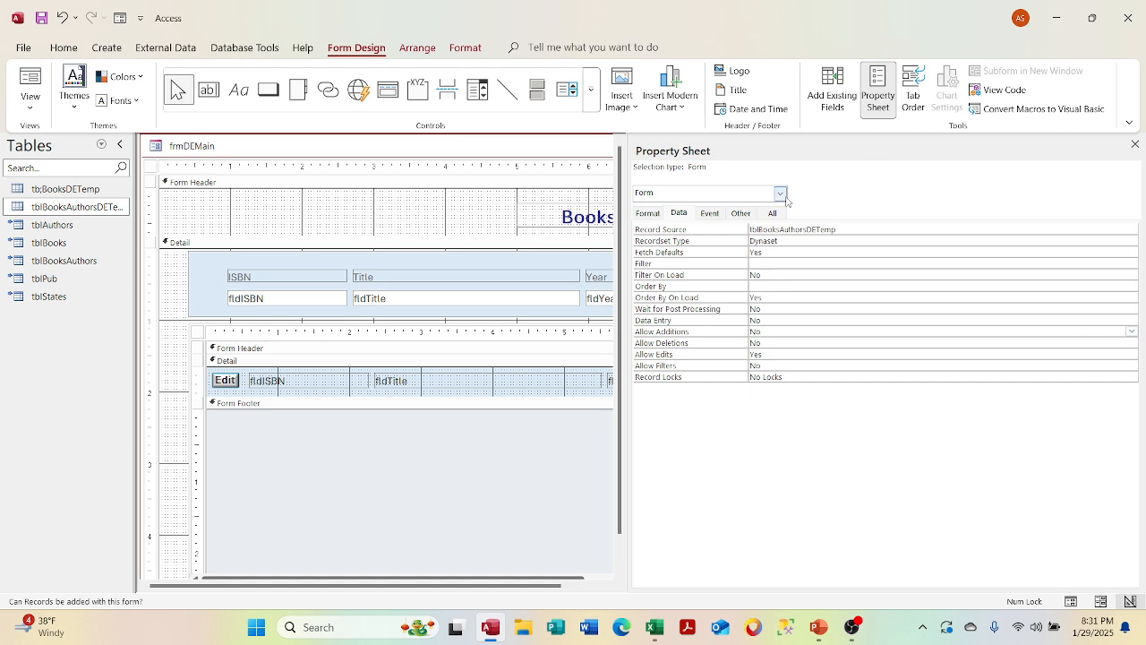
pyautogui.click(1135, 144)
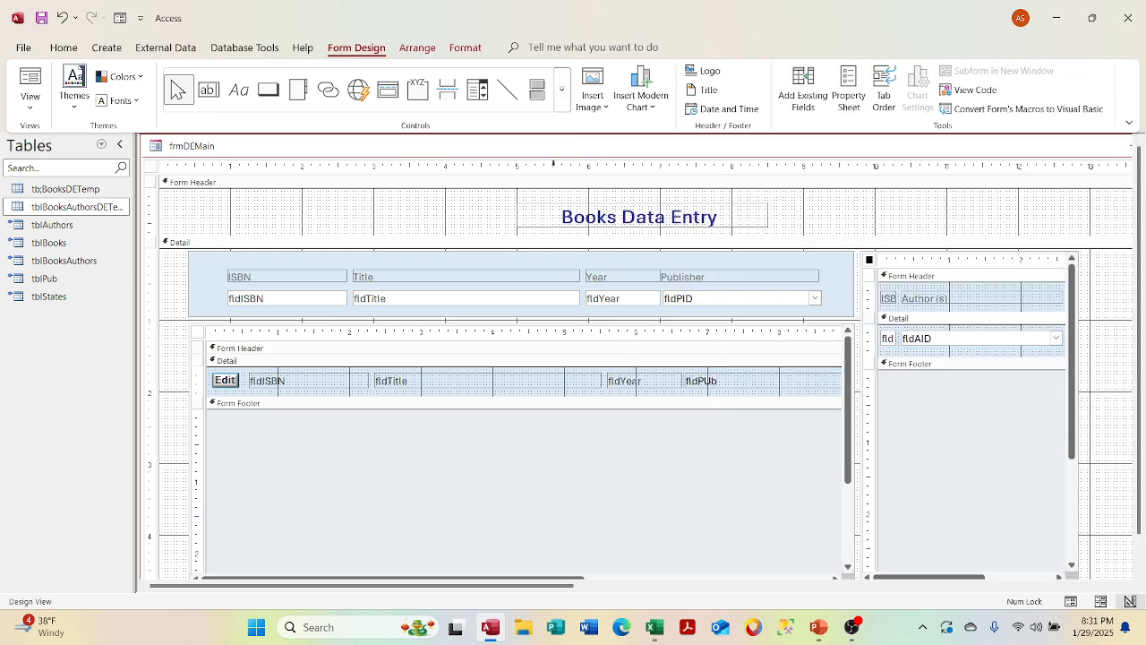
# - Show frmDEMain in Form View and test the author field by choosing Agatha Christie, restoring Hermen Melville as the author
pyautogui.click(27, 101)
pyautogui.click(53, 137)
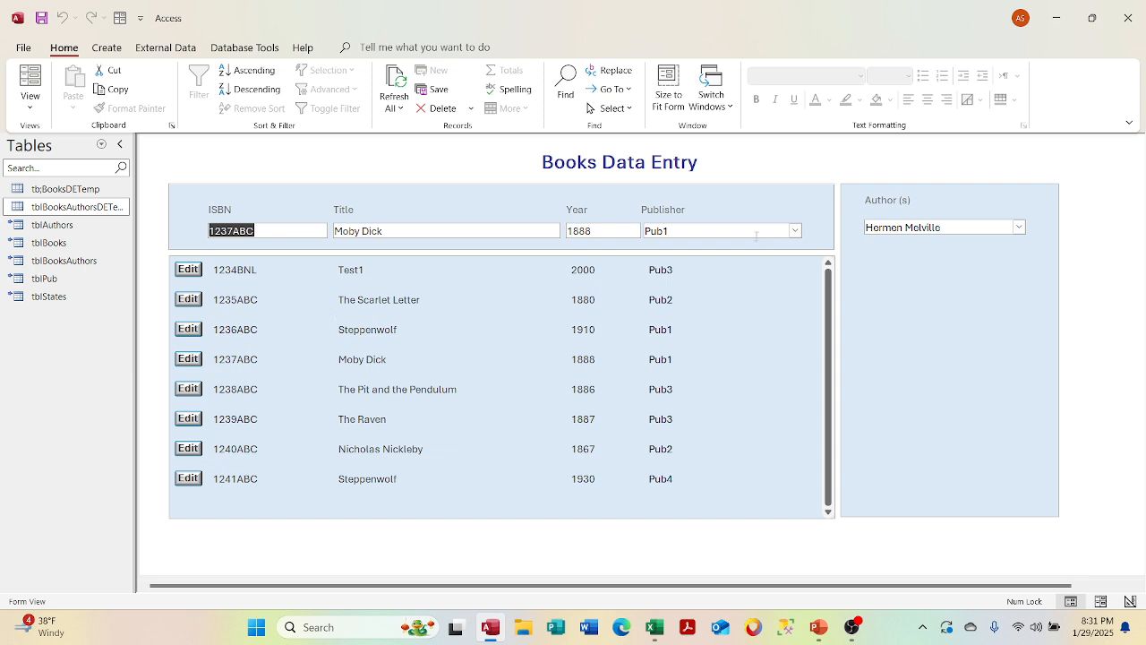
pyautogui.click(1018, 228)
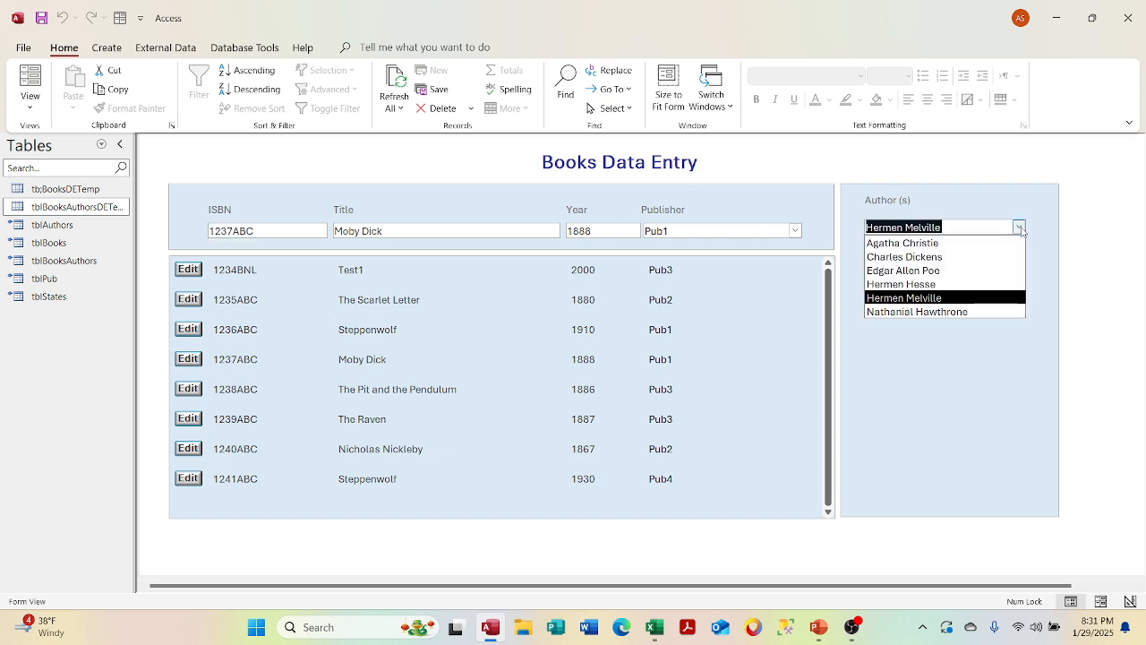
pyautogui.click(977, 245)
pyautogui.click(1019, 228)
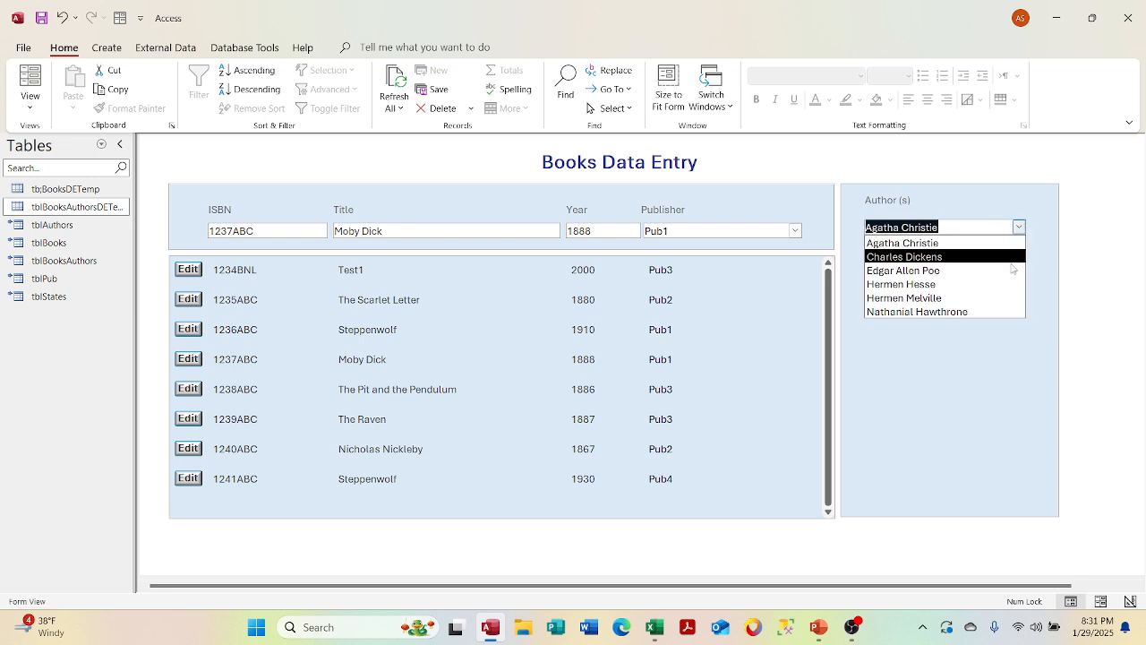
pyautogui.click(996, 297)
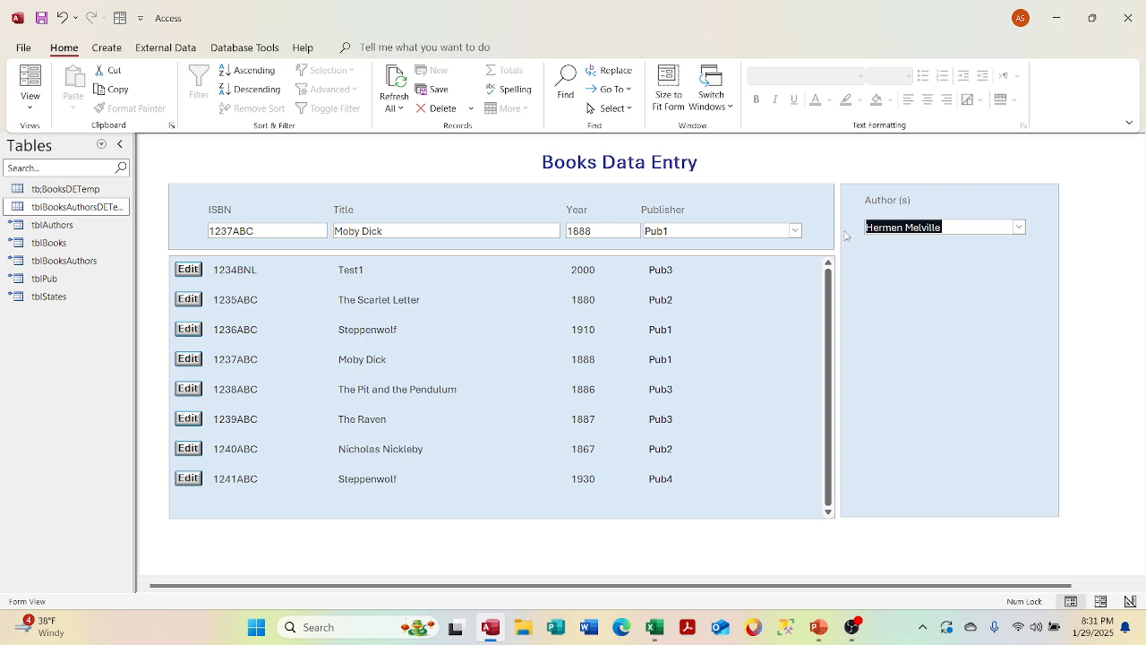
# - Set the publisher of the Moby Dick record to Pub3 and move to the author field to commit it
pyautogui.click(795, 231)
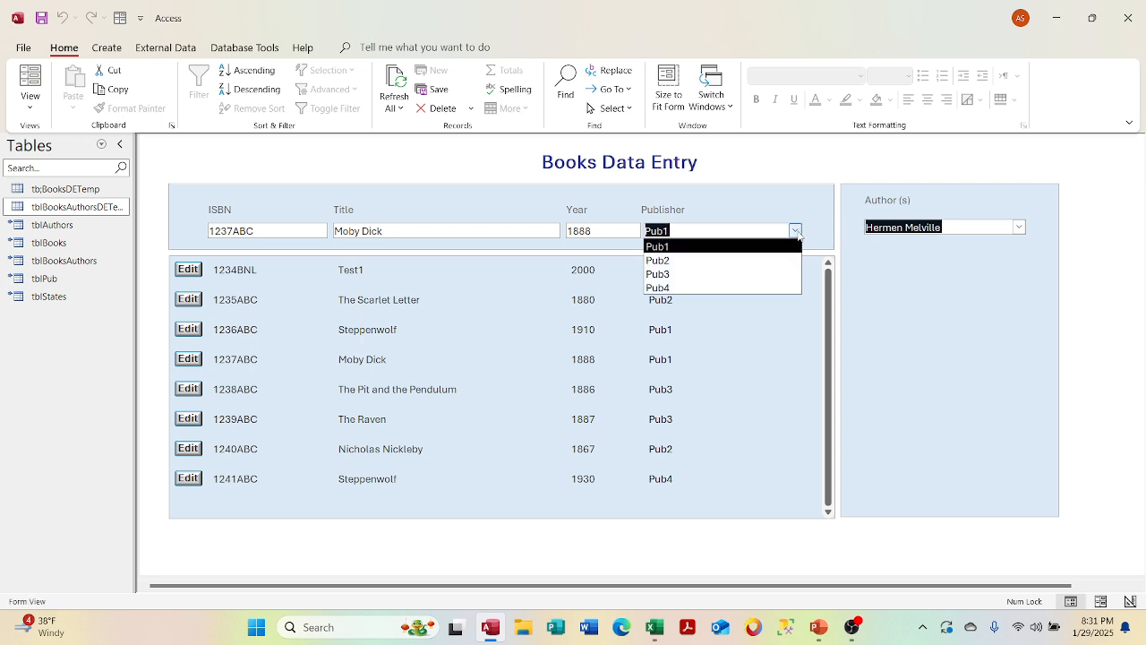
pyautogui.click(770, 272)
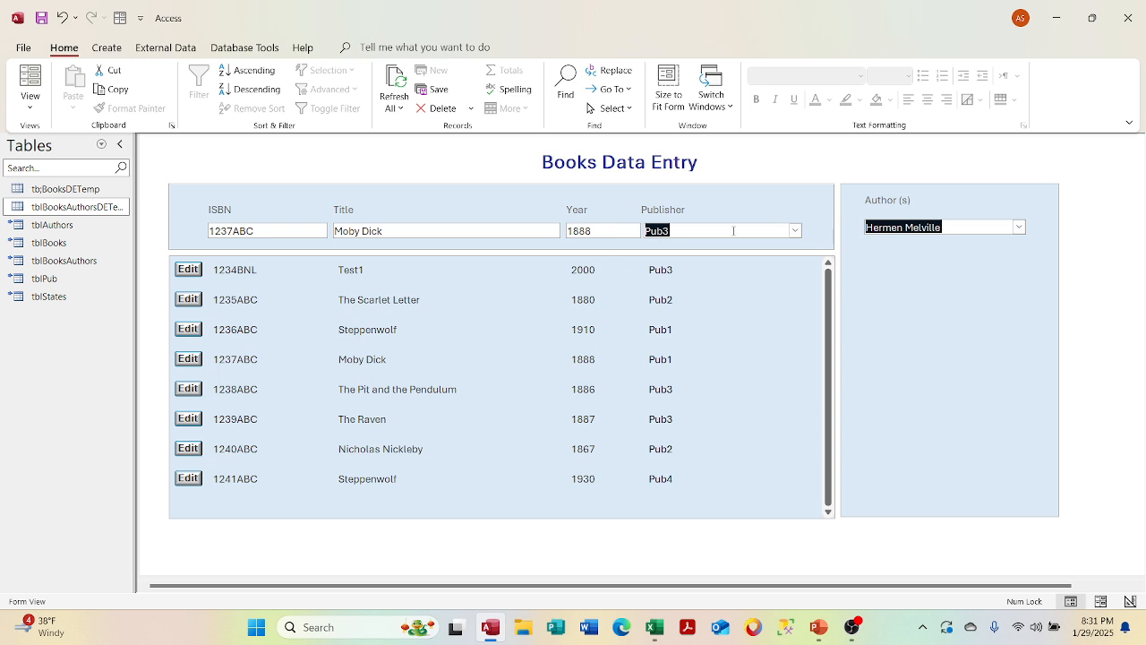
pyautogui.click(958, 224)
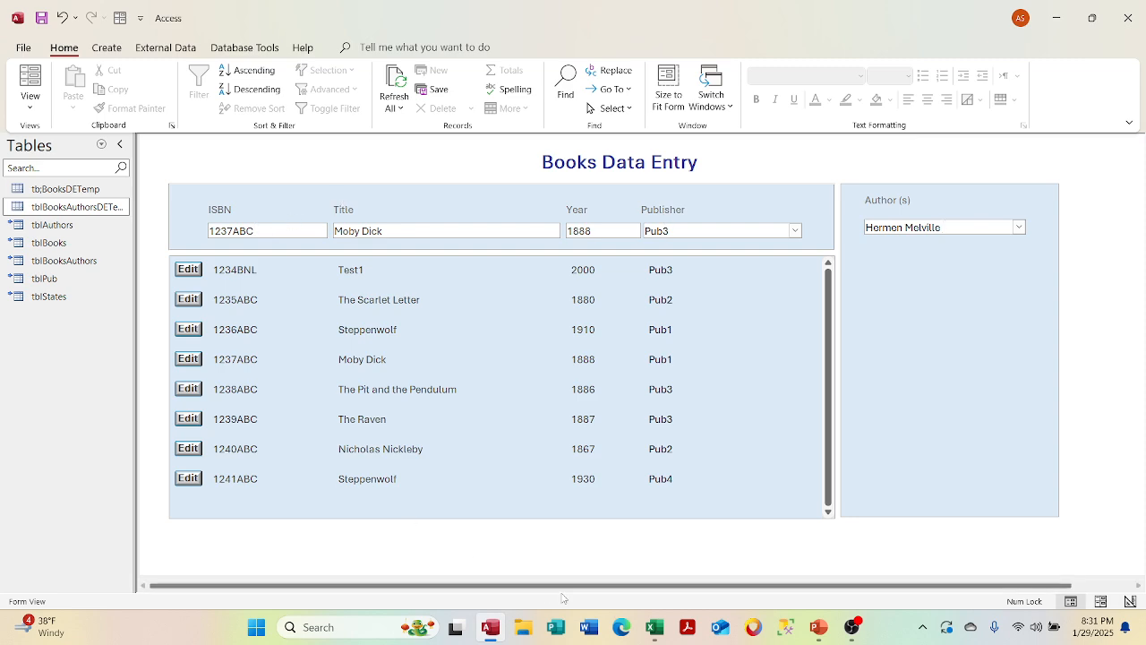
# - Consult the Edit Book process list in the Excel workbook, return to Access and list the database queries
pyautogui.hotkey('alt', 'Tab')
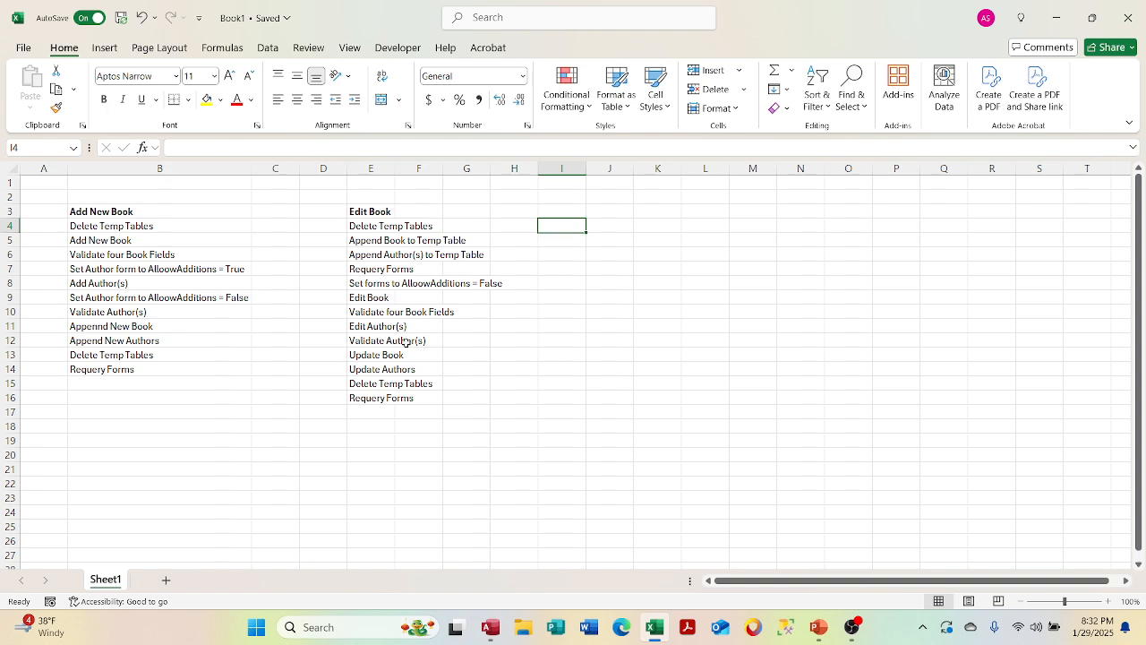
pyautogui.click(1055, 17)
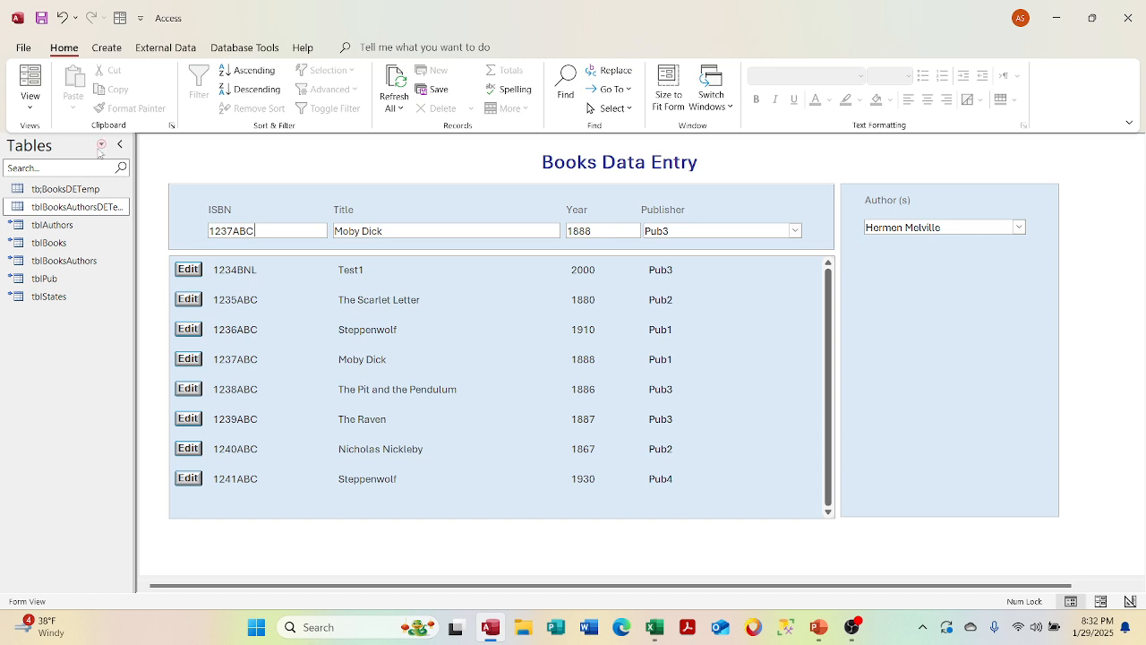
pyautogui.click(101, 144)
pyautogui.click(67, 311)
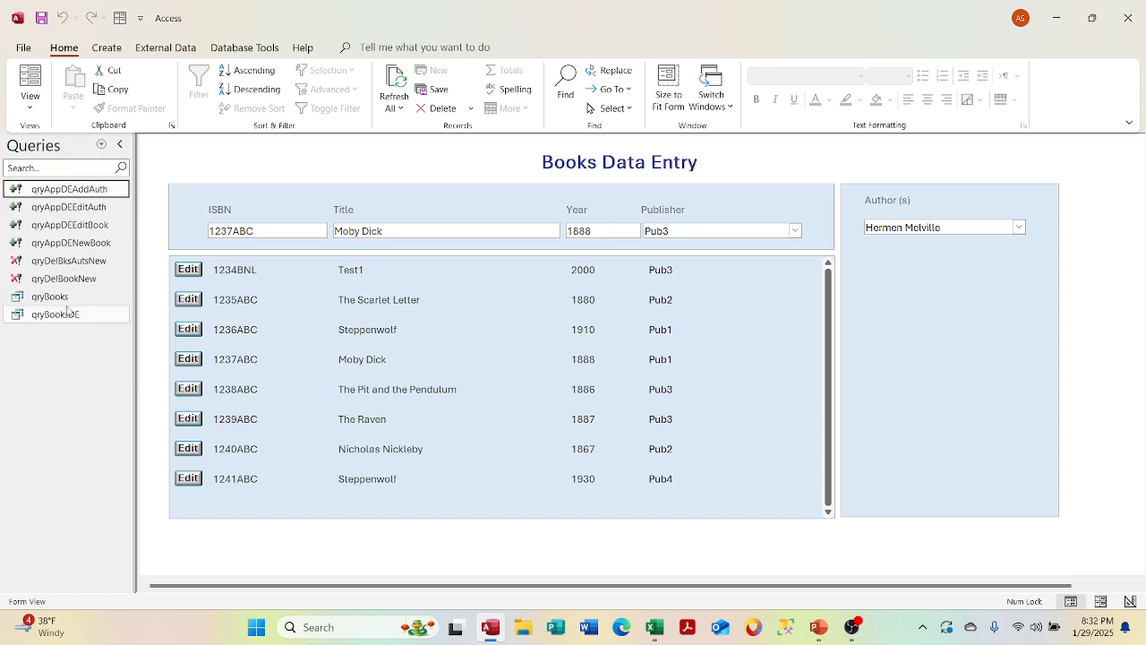
# - Create a new query in Design View, make it an update query and move its window clear of the form's edge
pyautogui.click(106, 47)
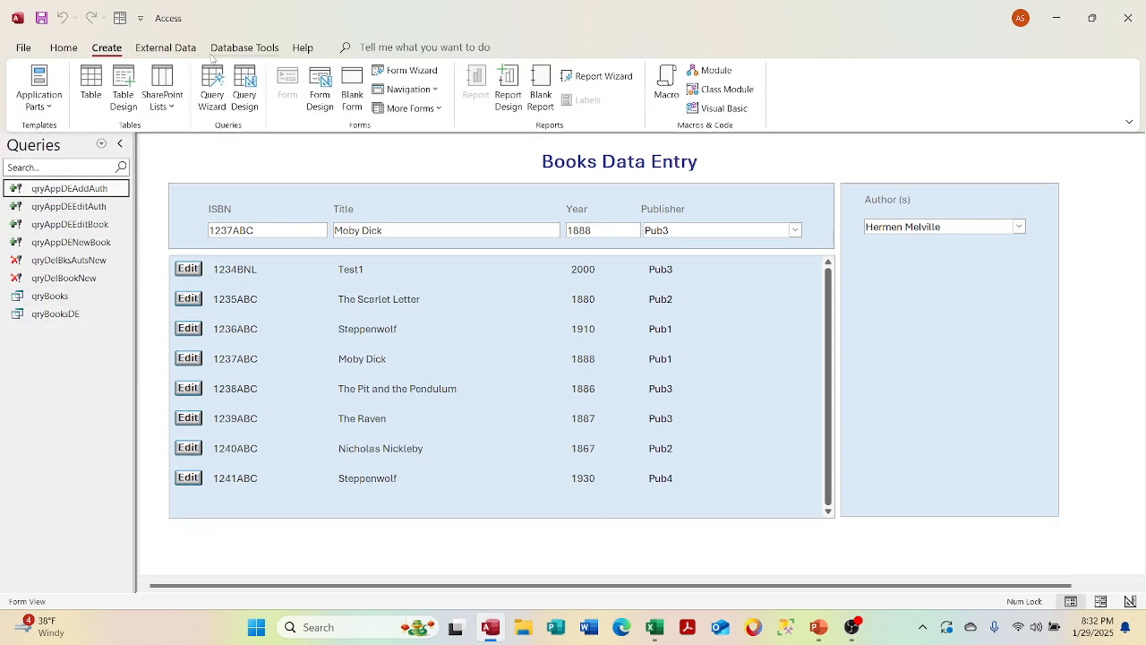
pyautogui.click(243, 90)
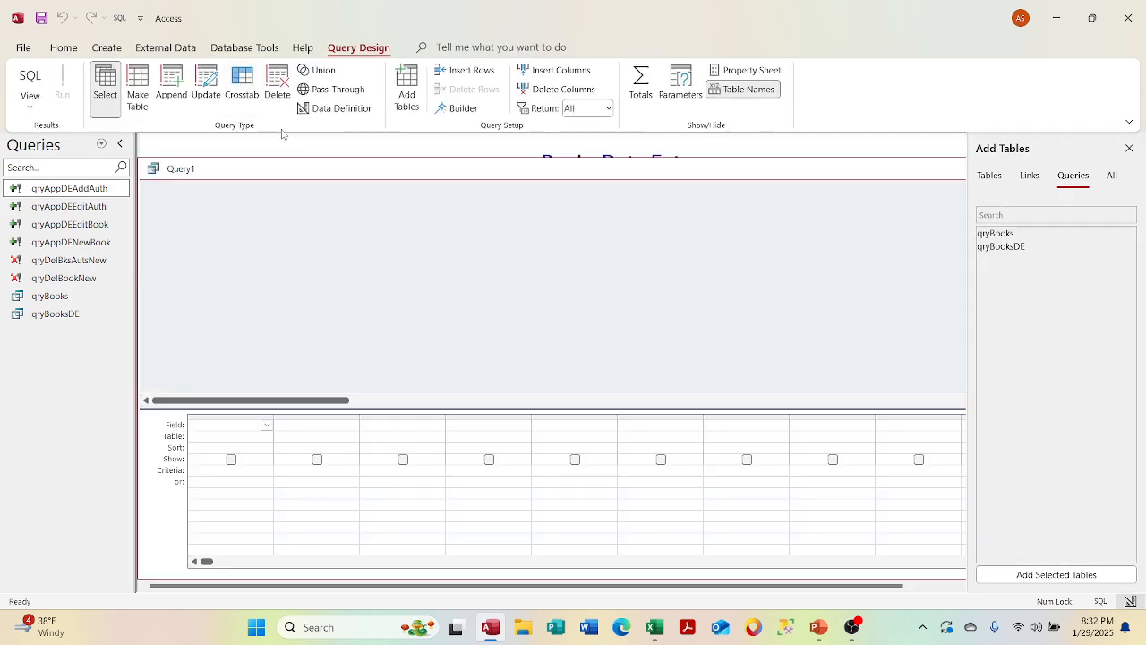
pyautogui.click(206, 85)
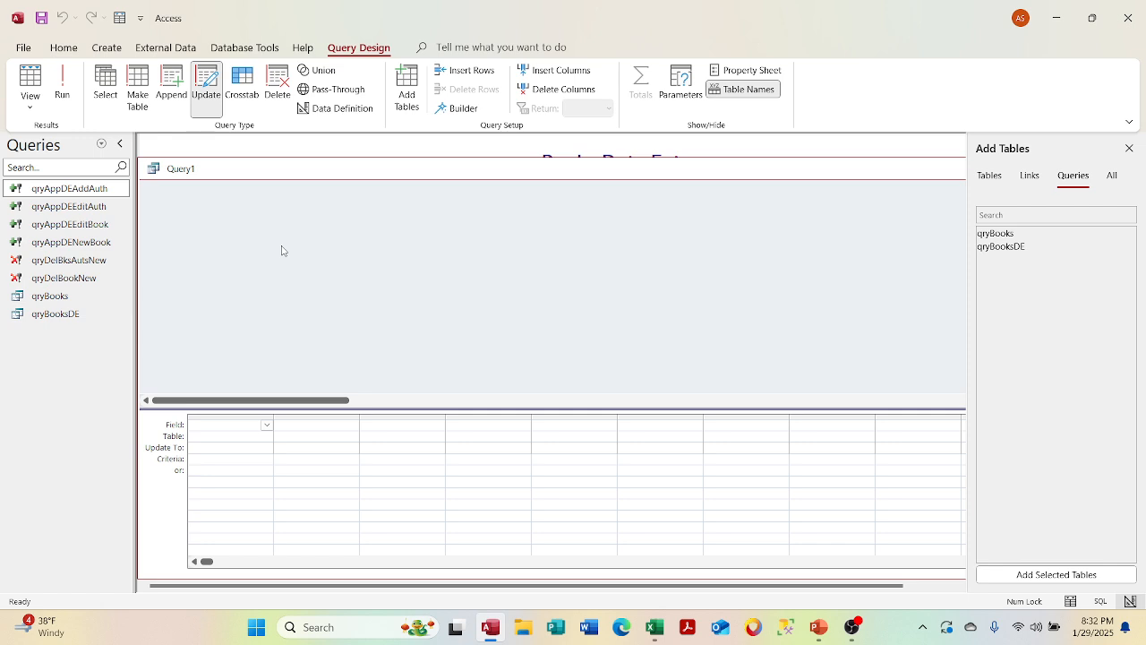
pyautogui.moveTo(275, 176); pyautogui.dragTo(301, 182)
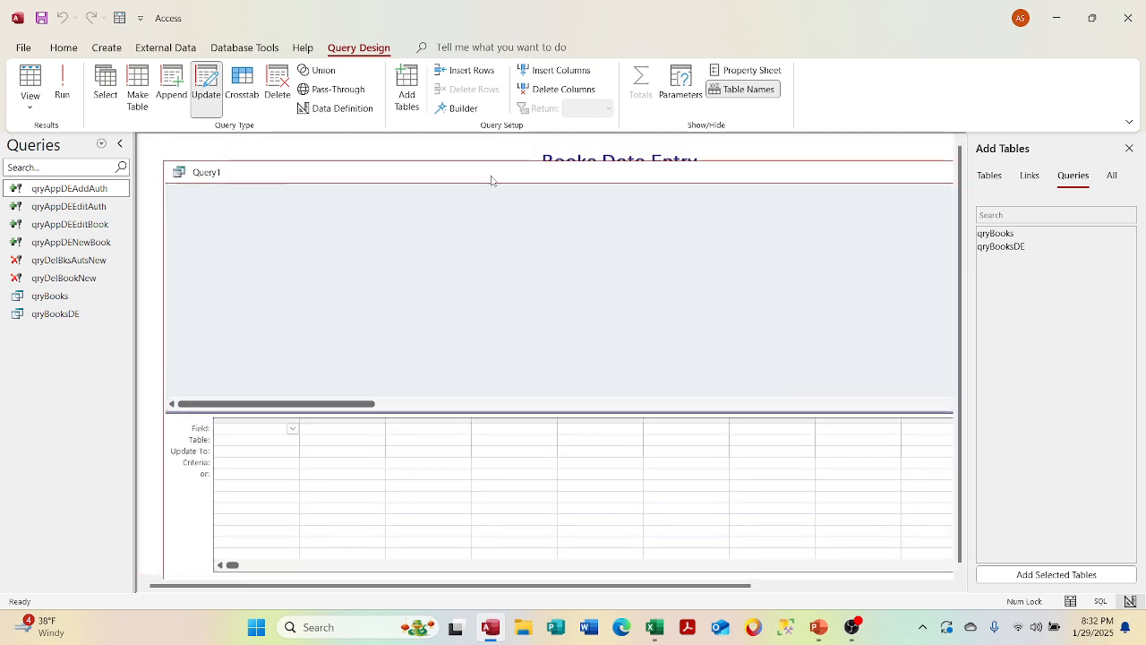
# - Add the tb;BooksDETemp table to the update query and list the linked tables available to add
pyautogui.click(989, 175)
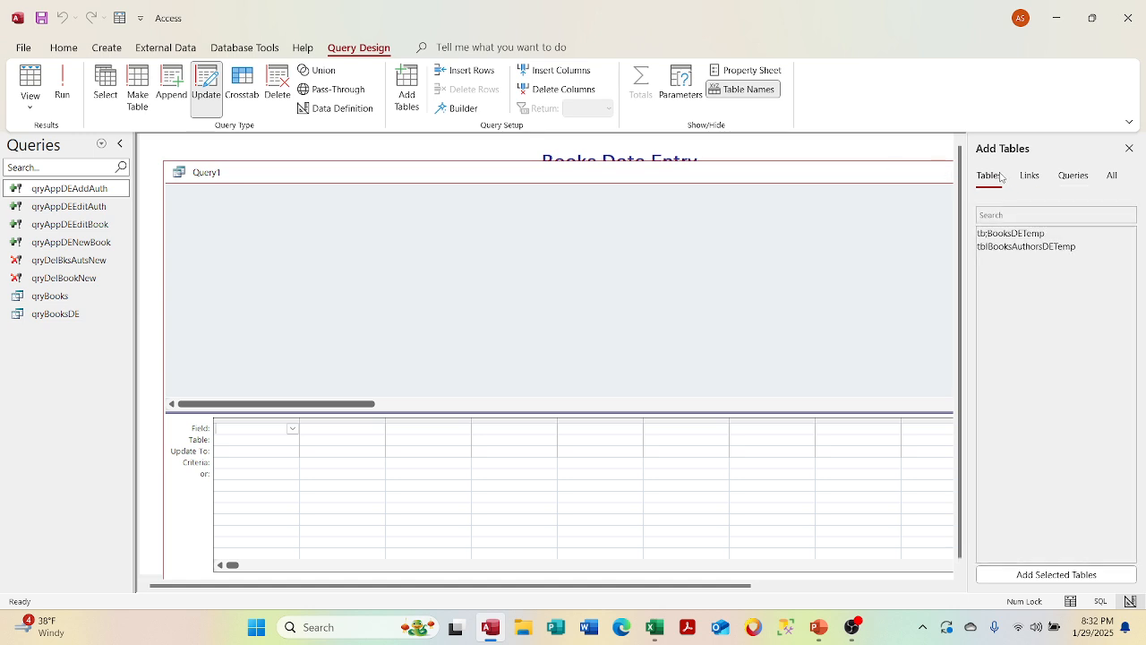
pyautogui.doubleClick(1009, 234)
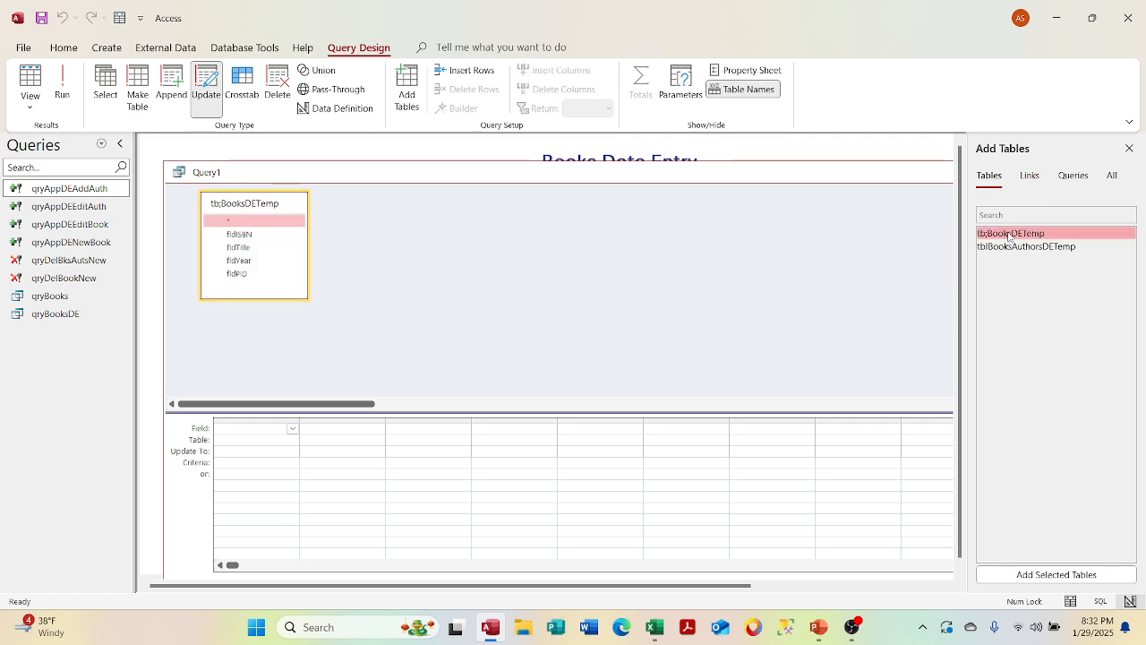
pyautogui.click(1028, 179)
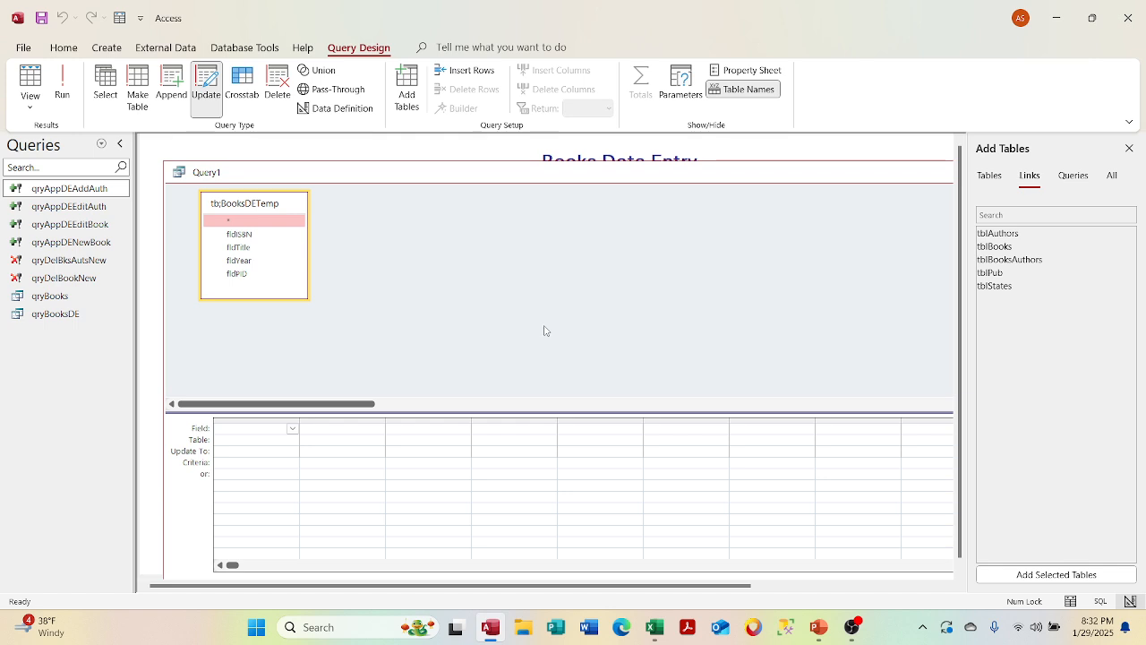
pyautogui.click(272, 307)
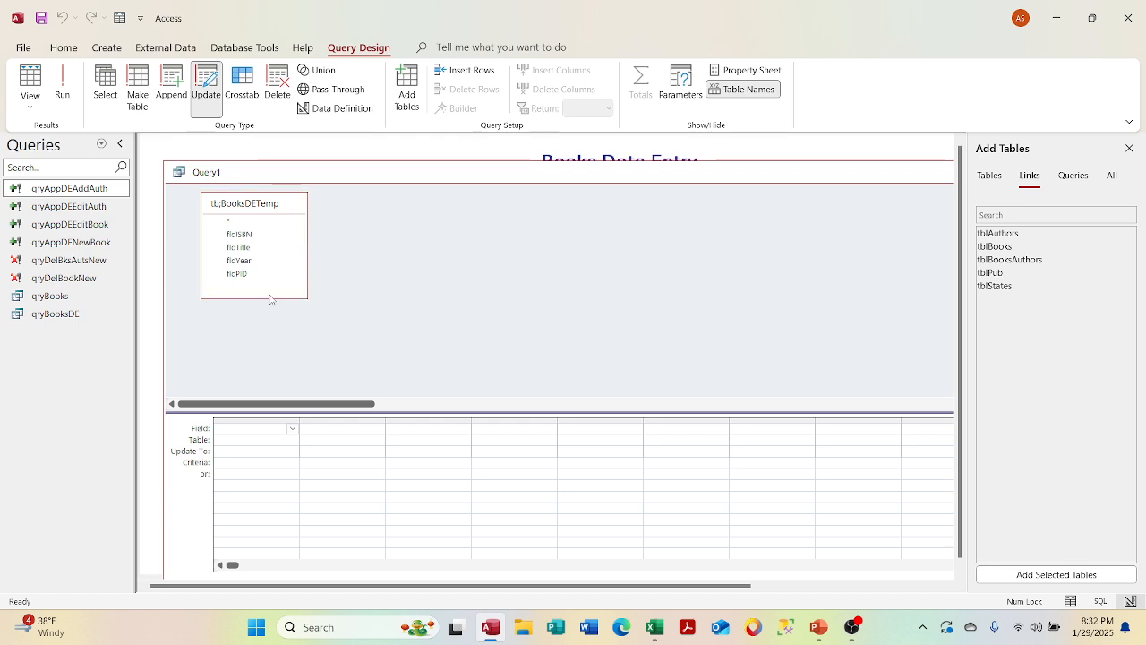
# - Lengthen the tb;BooksDETemp field list and add the linked table tblBooks to the update query
pyautogui.click(292, 261)
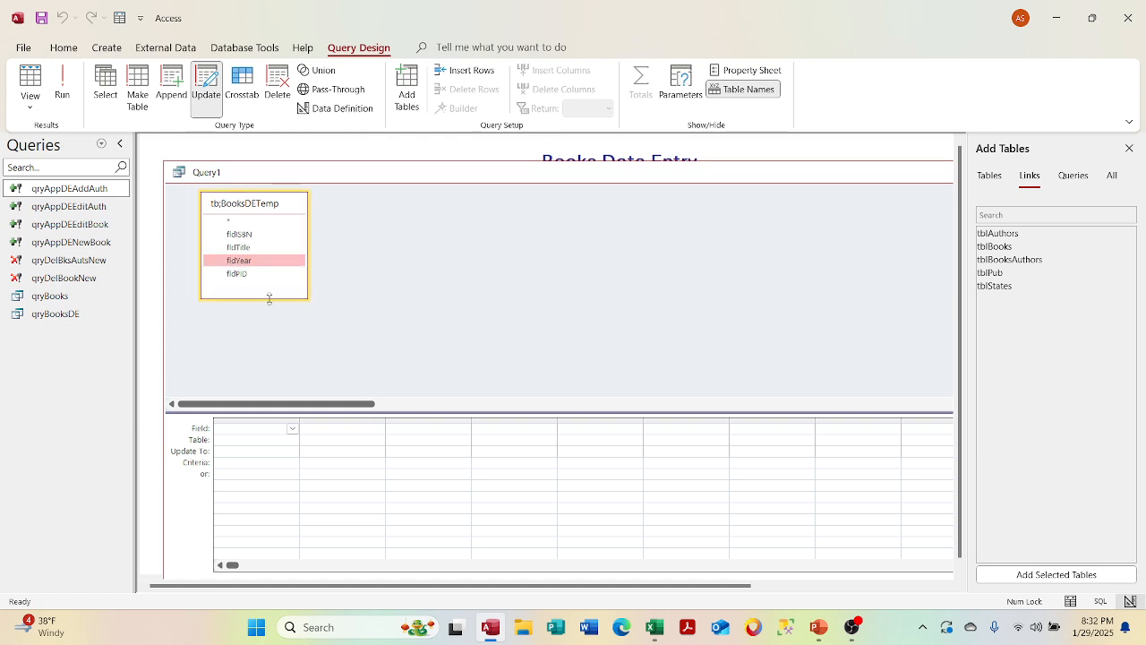
pyautogui.moveTo(268, 299); pyautogui.dragTo(268, 325)
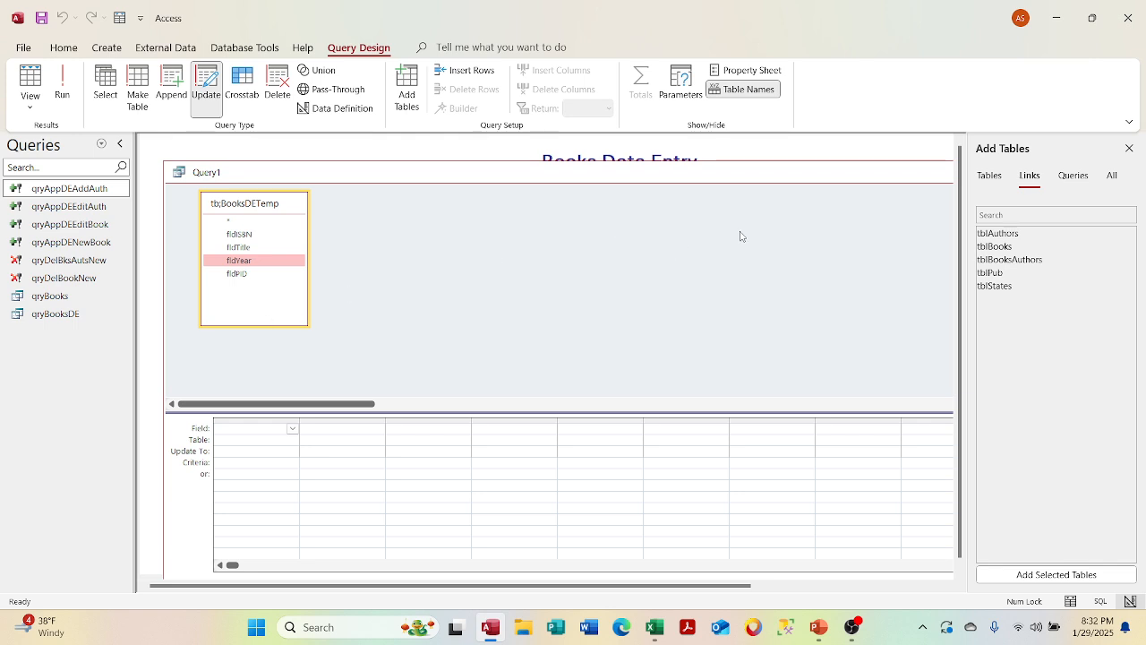
pyautogui.click(1021, 259)
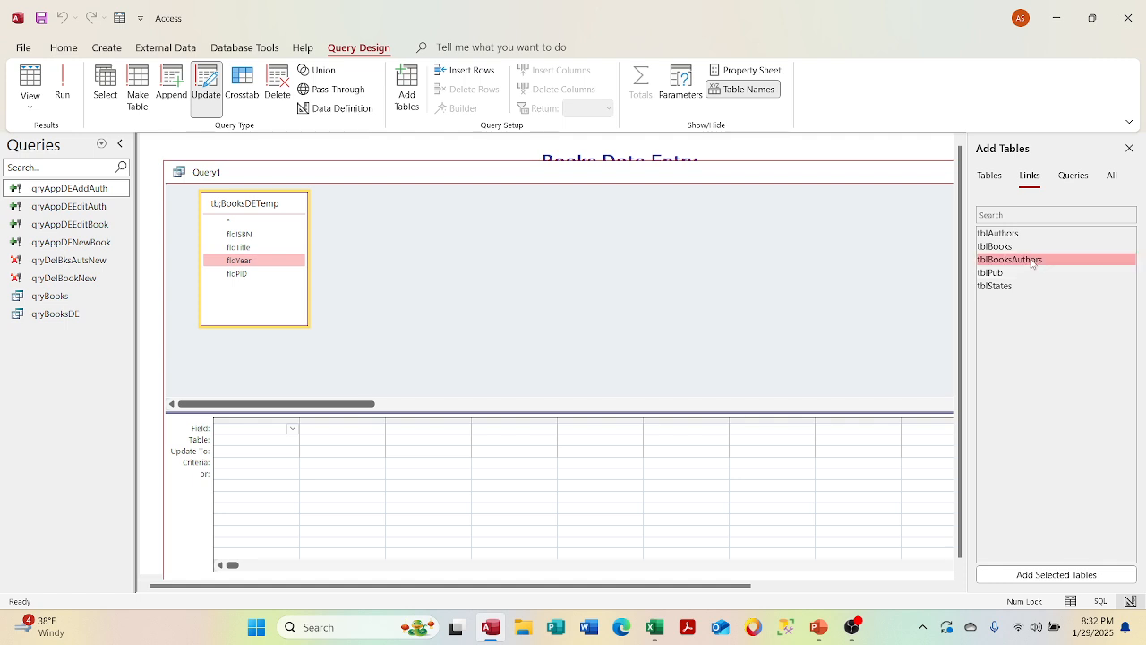
pyautogui.click(1021, 259)
pyautogui.click(1021, 258)
pyautogui.doubleClick(1013, 246)
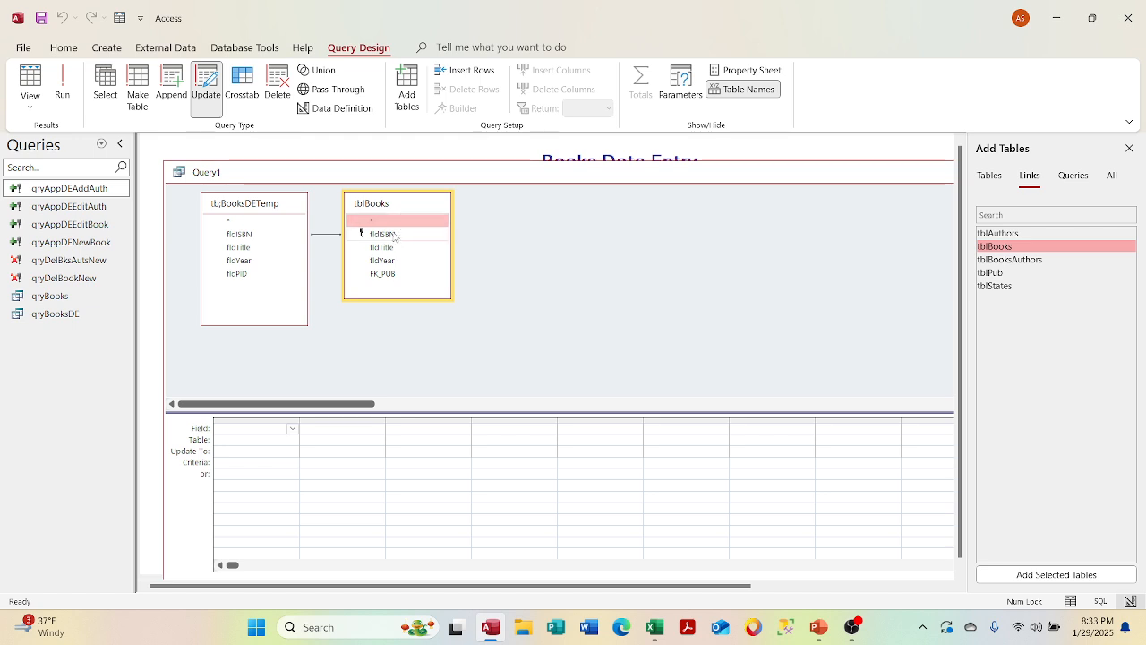
# - Add fldISBN, fldTitle, fldYear and FK_PUB from tblBooks to the query's design grid
pyautogui.doubleClick(393, 234)
pyautogui.doubleClick(385, 247)
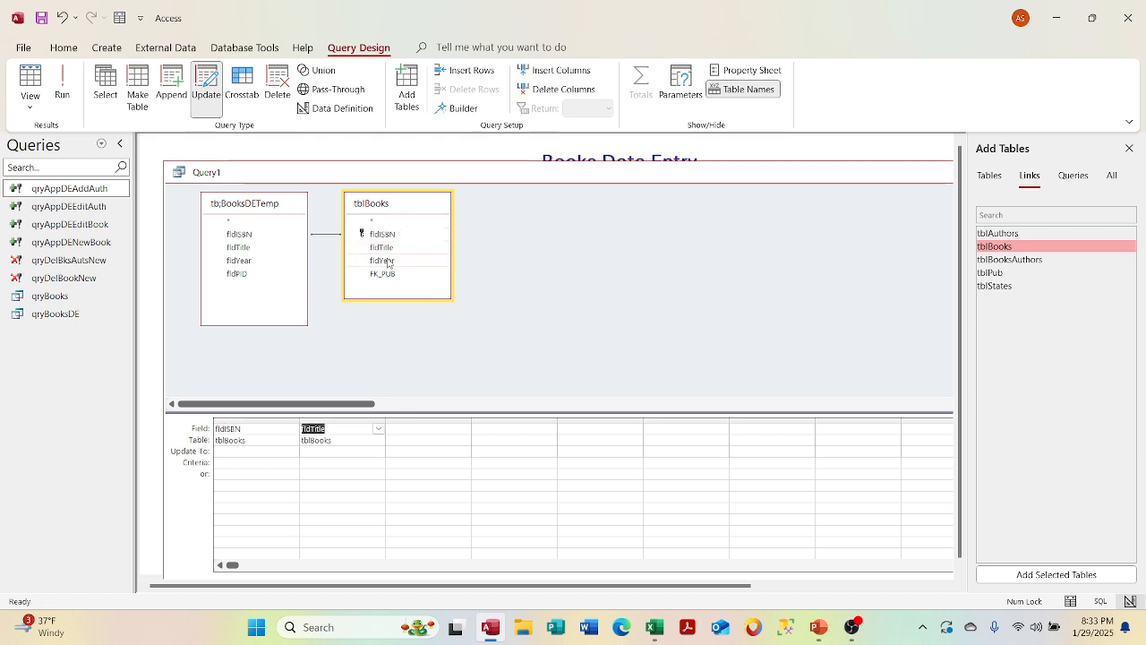
pyautogui.doubleClick(386, 259)
pyautogui.doubleClick(390, 274)
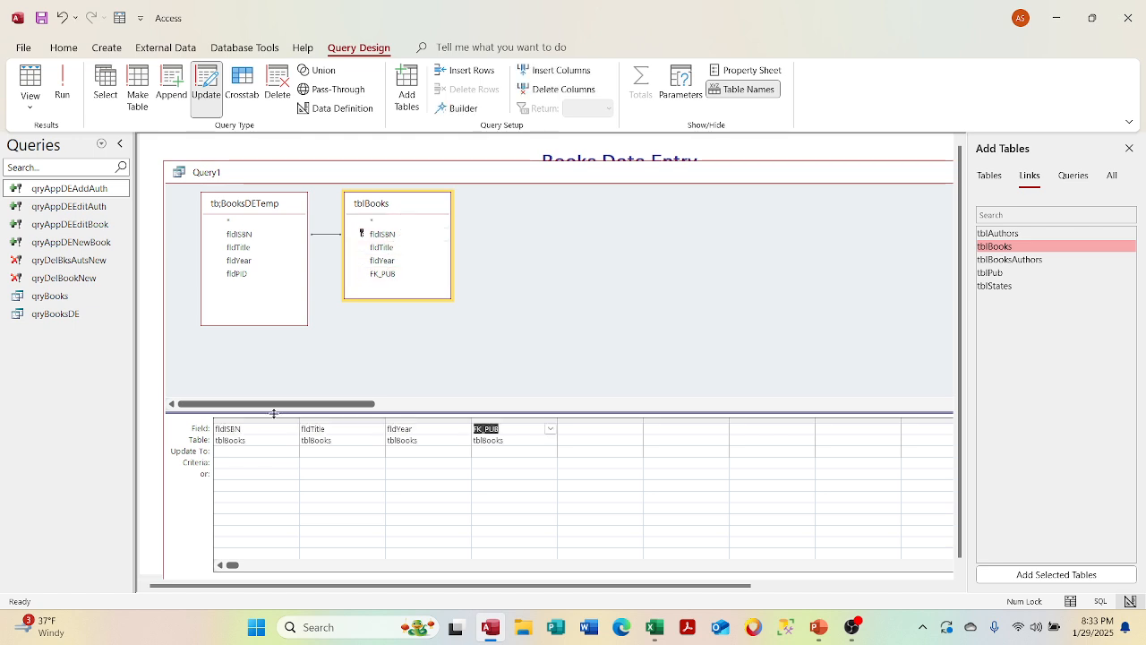
pyautogui.rightClick(251, 452)
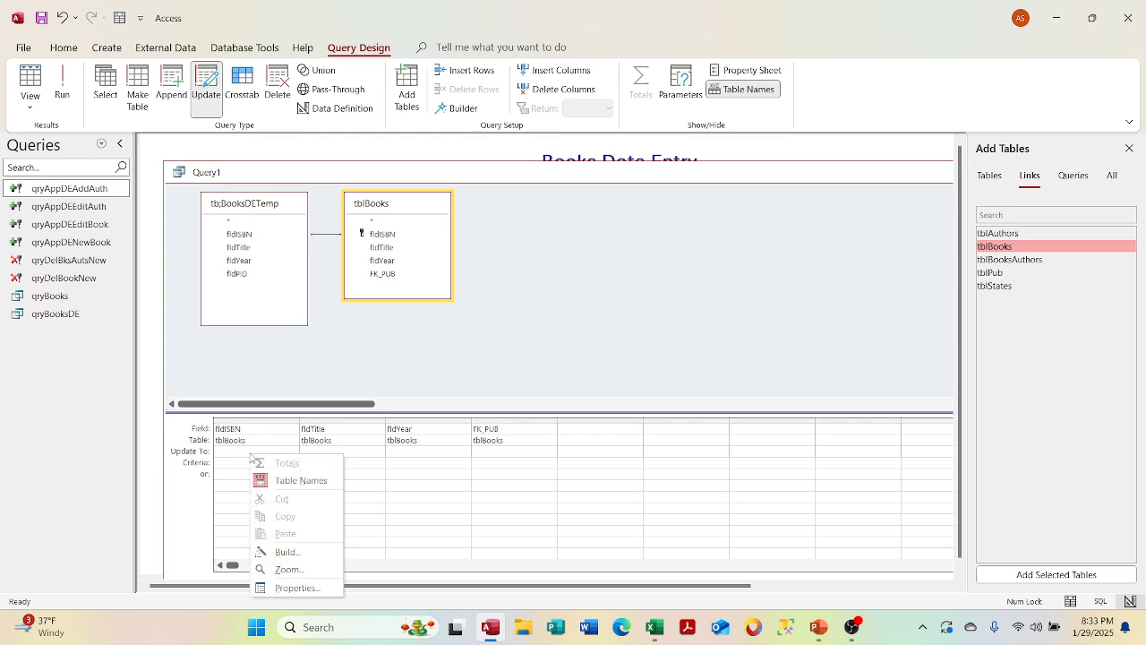
pyautogui.click(269, 480)
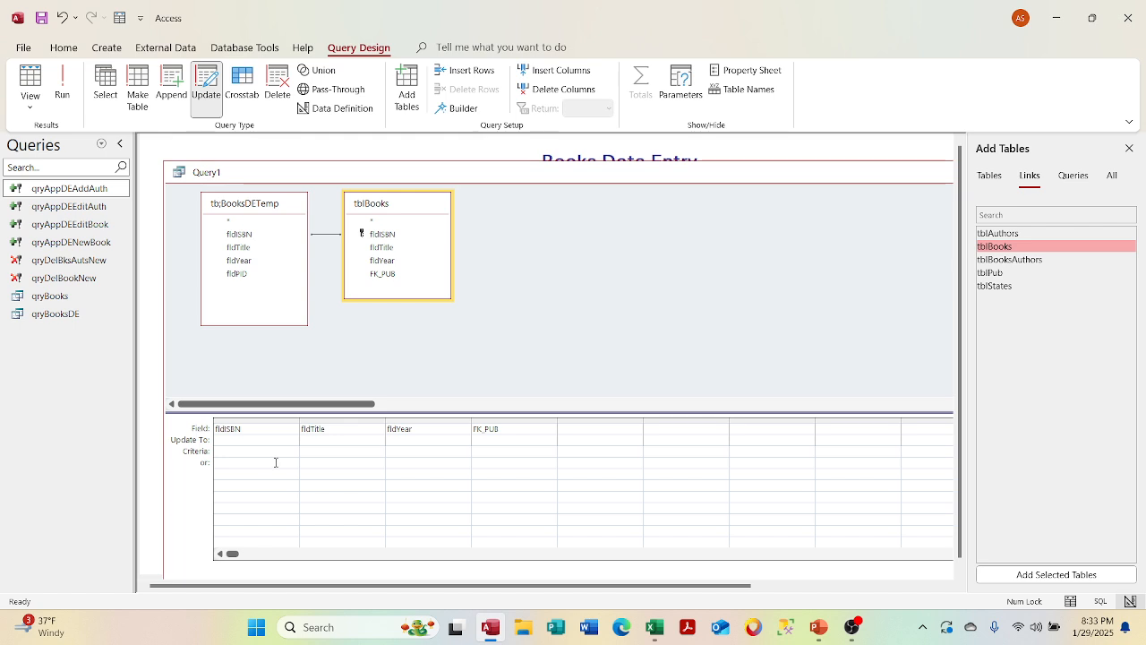
pyautogui.rightClick(257, 440)
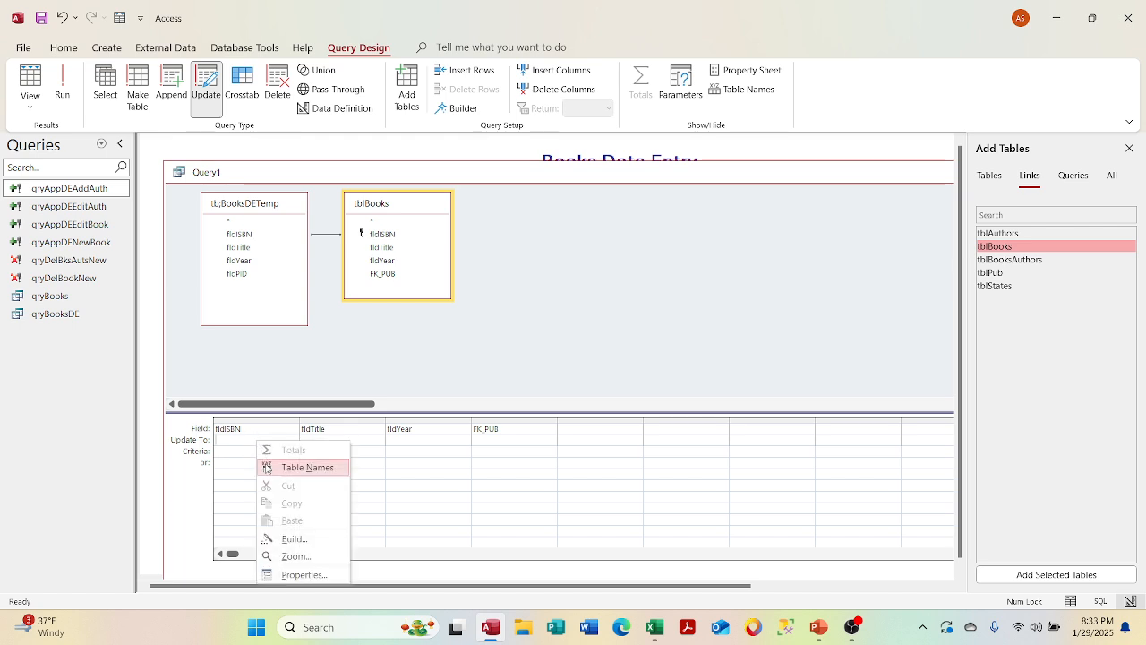
pyautogui.click(266, 467)
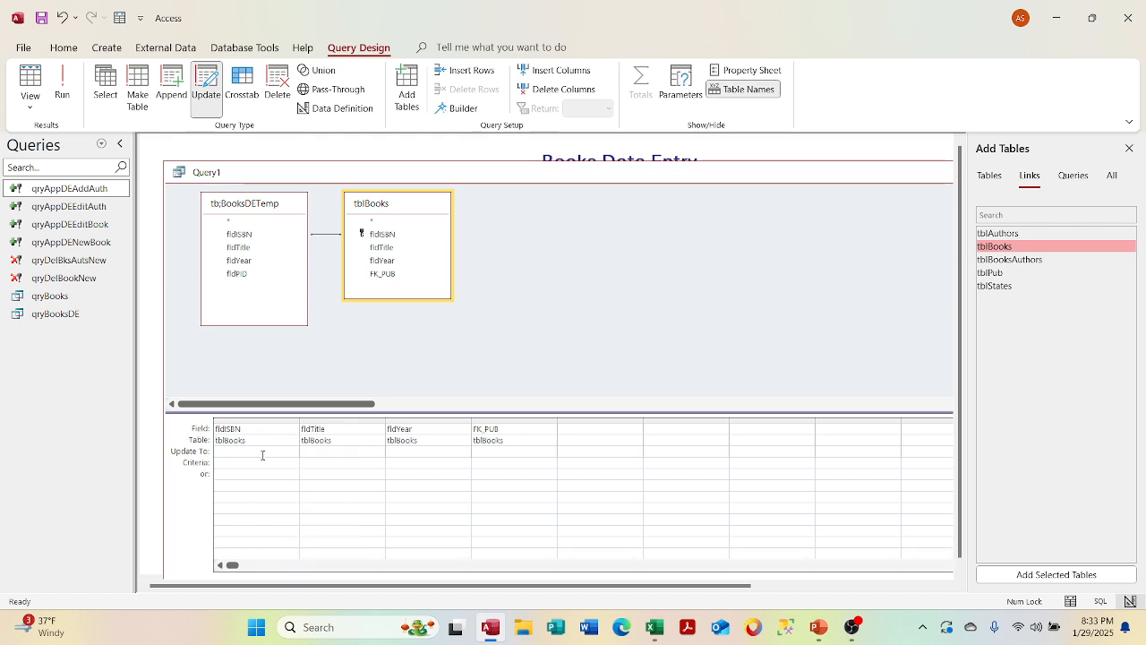
pyautogui.rightClick(262, 455)
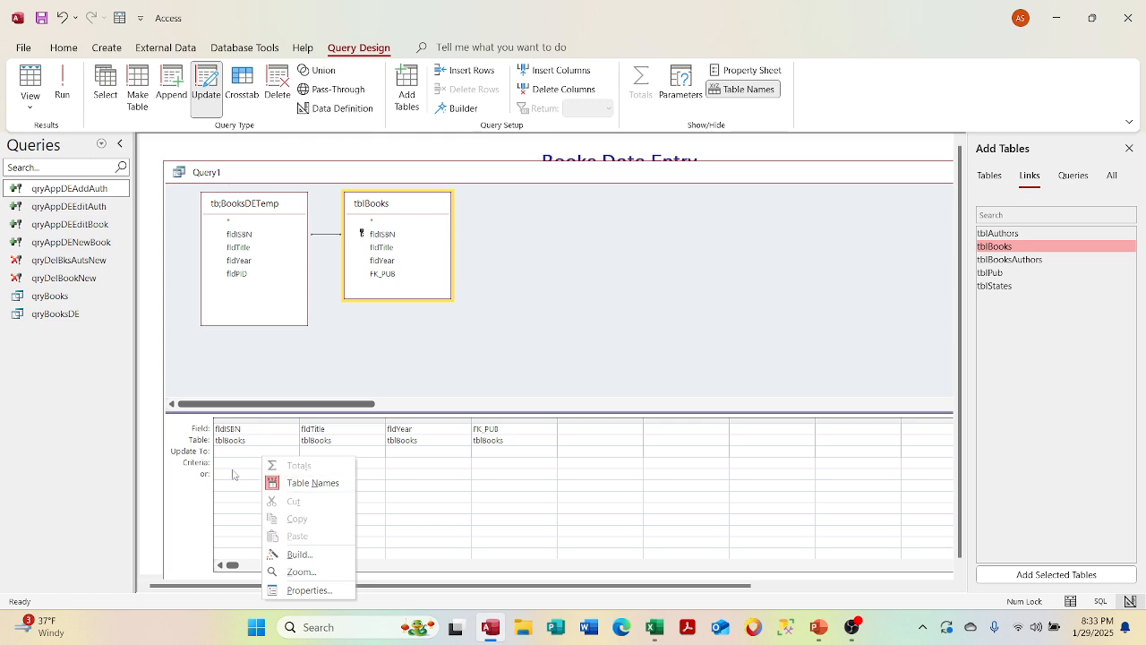
pyautogui.click(226, 454)
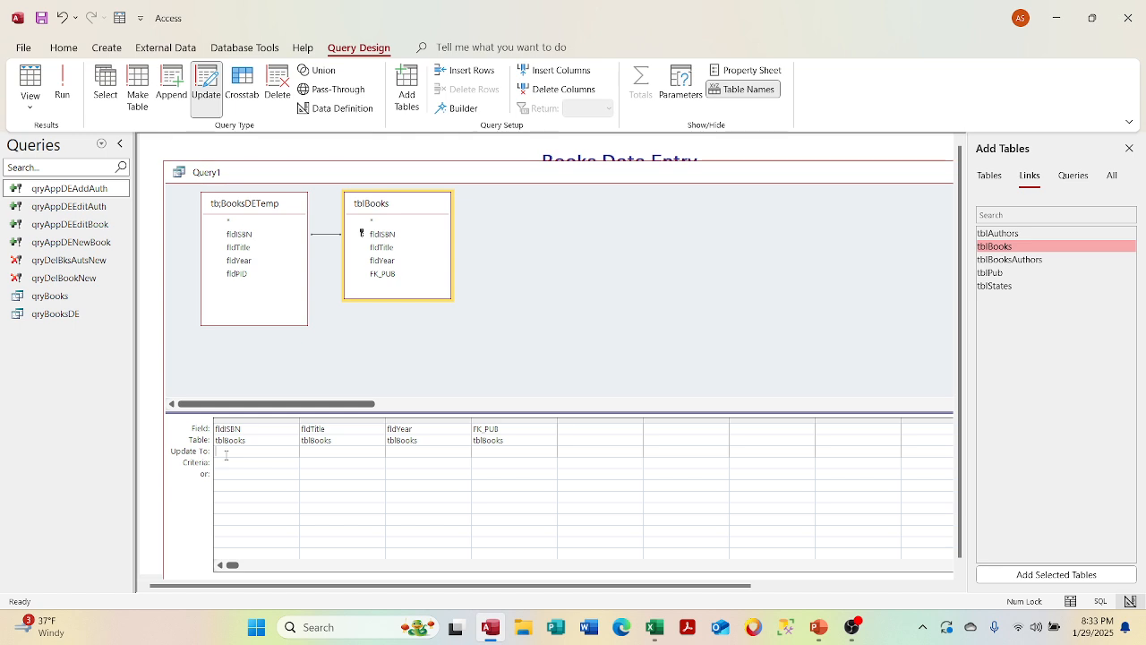
pyautogui.rightClick(224, 466)
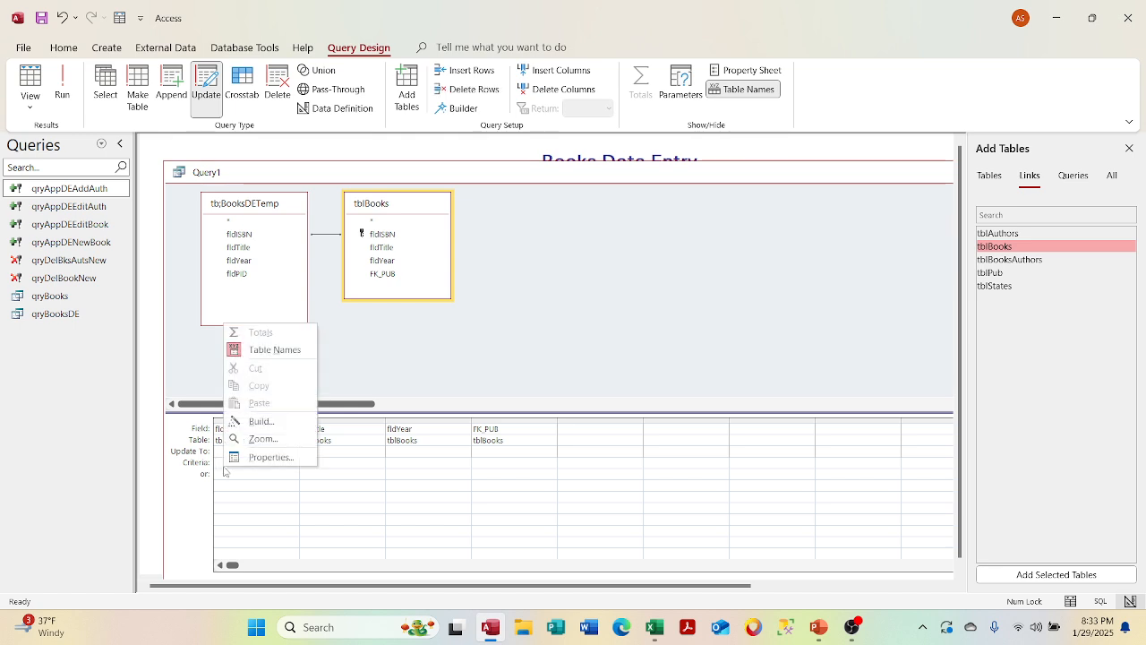
pyautogui.click(336, 473)
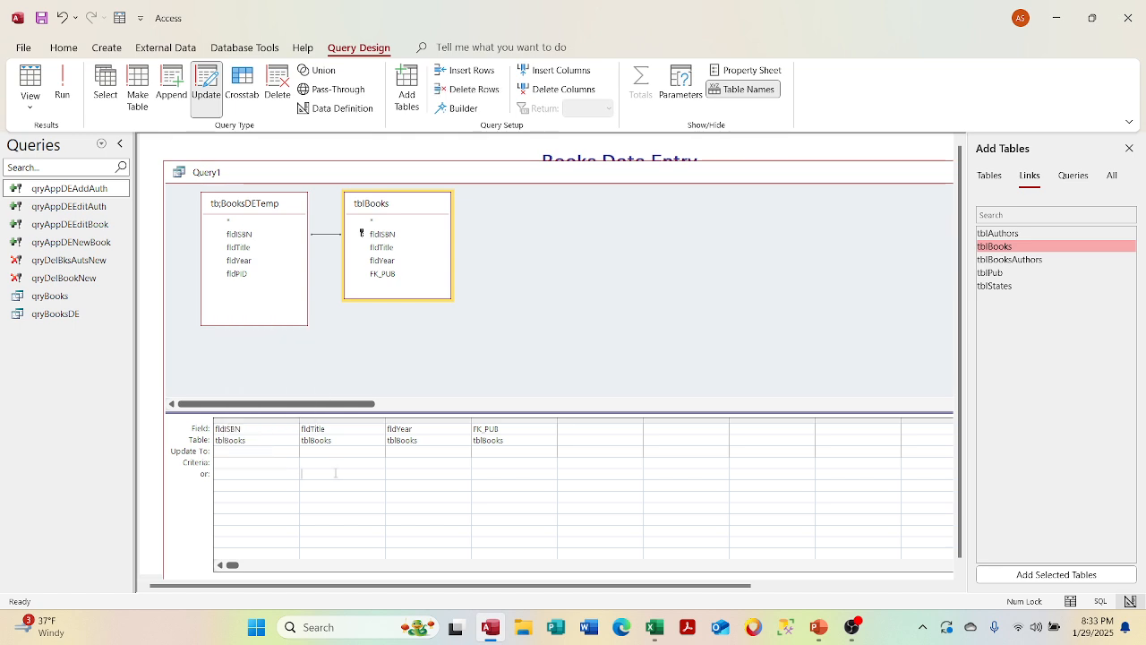
pyautogui.rightClick(255, 454)
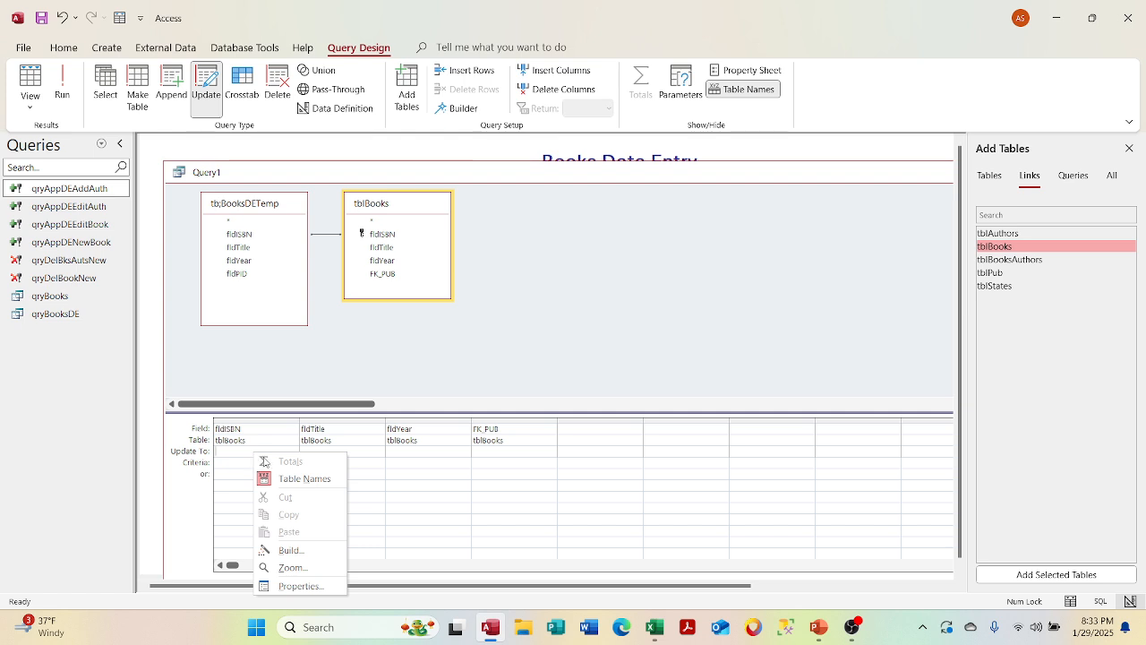
pyautogui.click(363, 472)
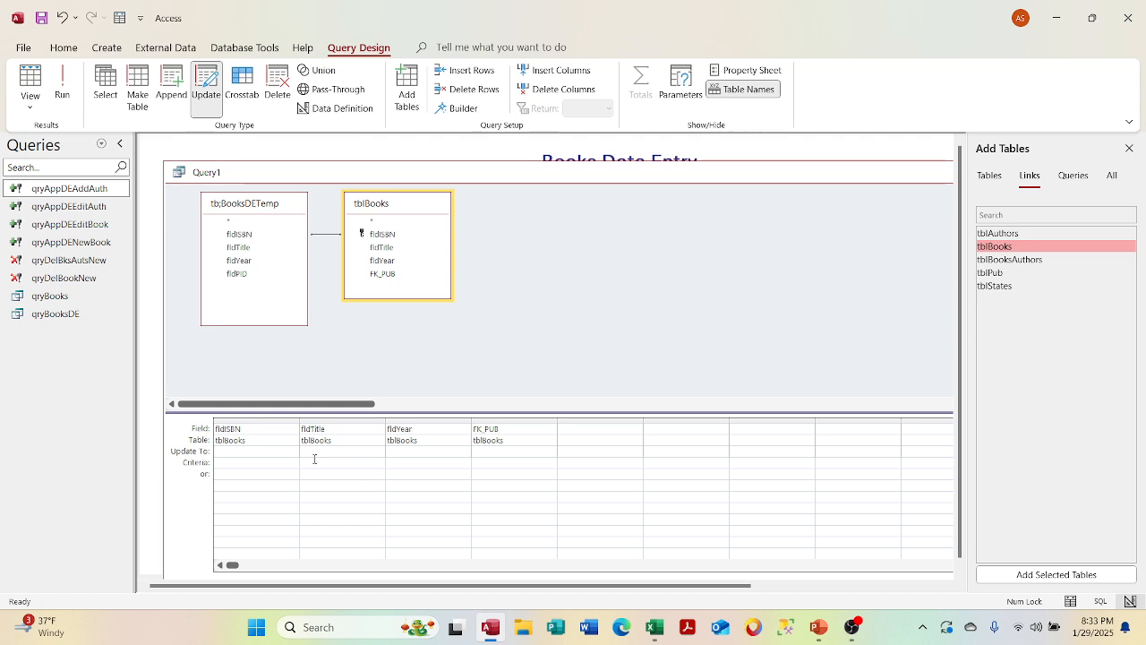
# - Build the criterion [tb;BooksDETemp]![fldISBN] for the fldISBN column with the Expression Builder
pyautogui.click(254, 460)
pyautogui.rightClick(254, 460)
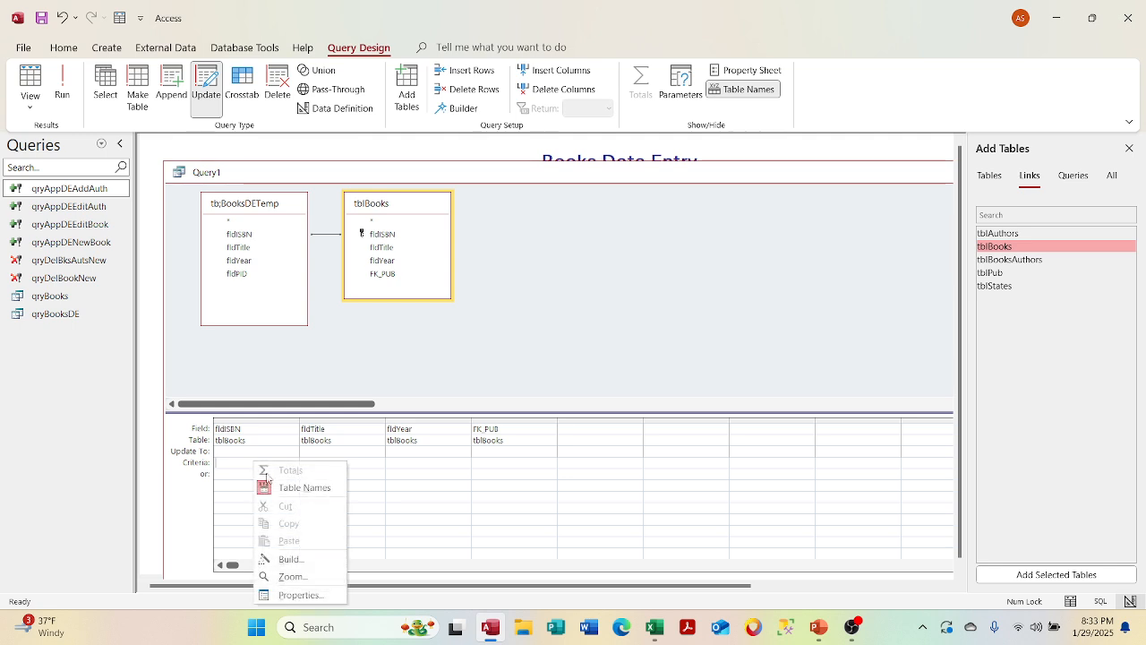
pyautogui.click(285, 559)
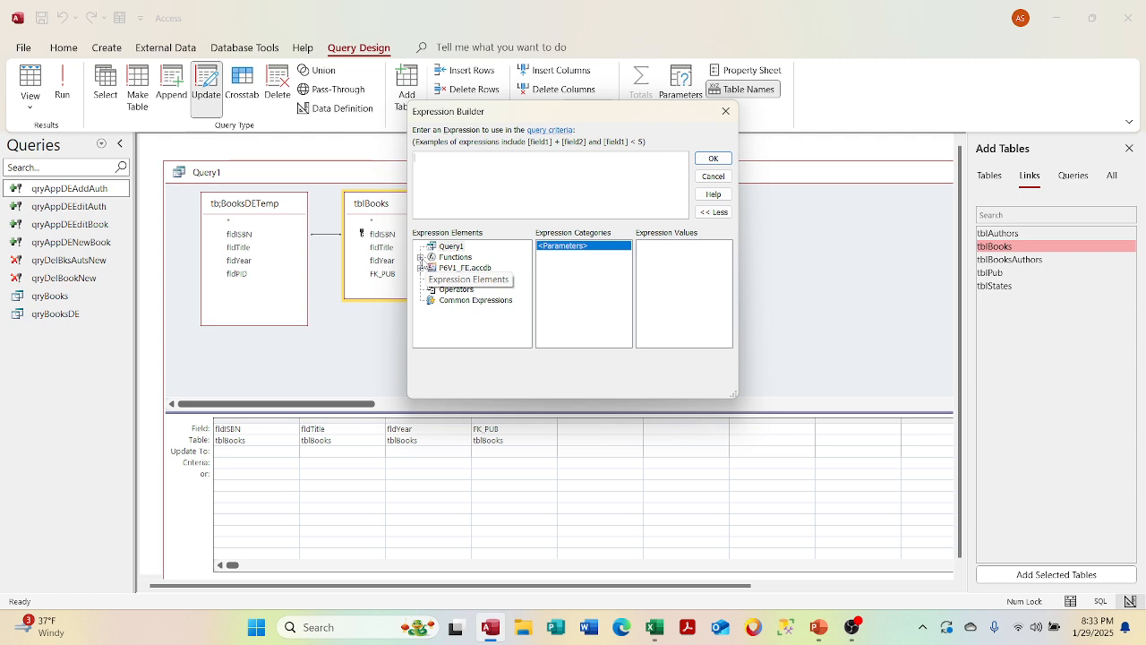
pyautogui.click(420, 257)
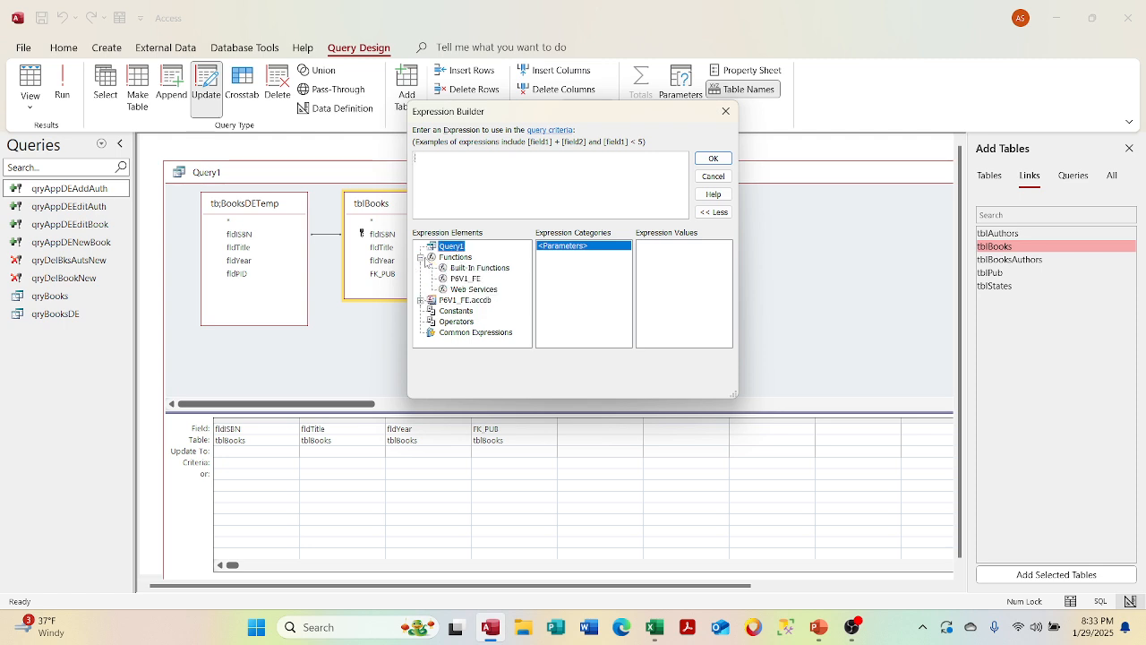
pyautogui.click(420, 258)
pyautogui.click(420, 268)
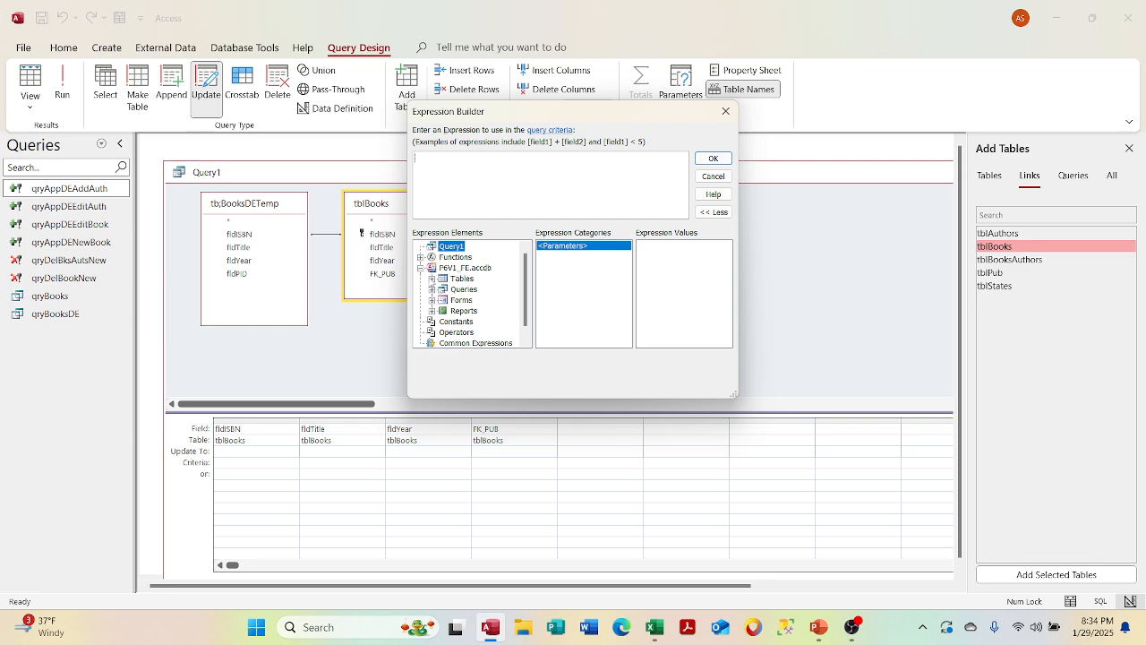
pyautogui.click(431, 279)
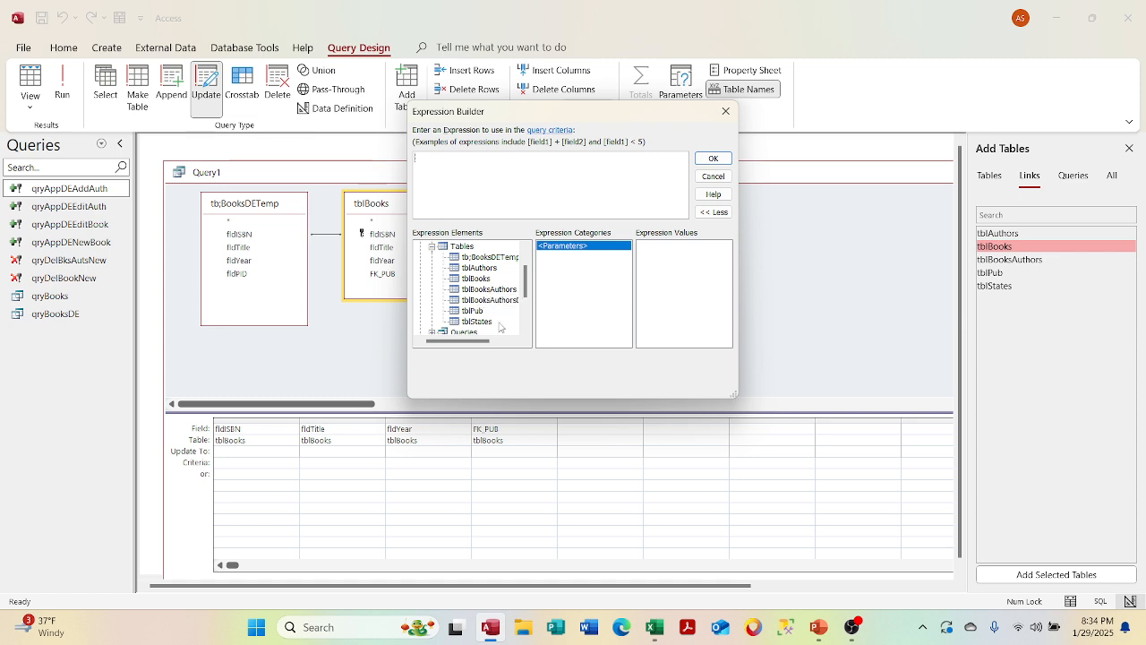
pyautogui.click(510, 258)
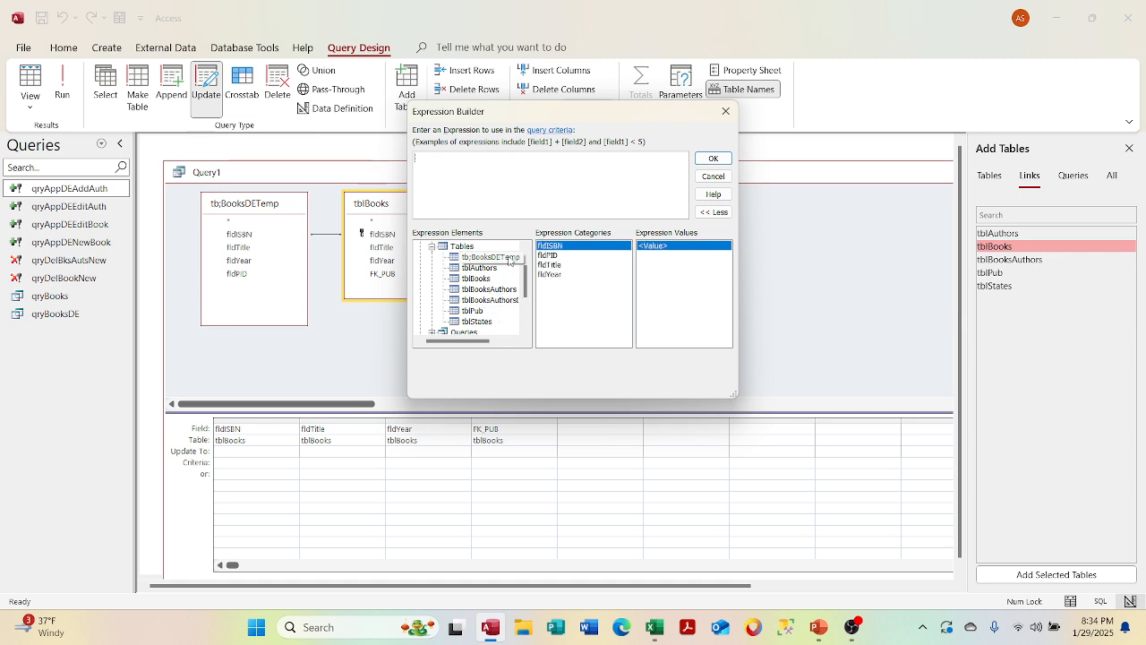
pyautogui.click(573, 248)
pyautogui.doubleClick(572, 250)
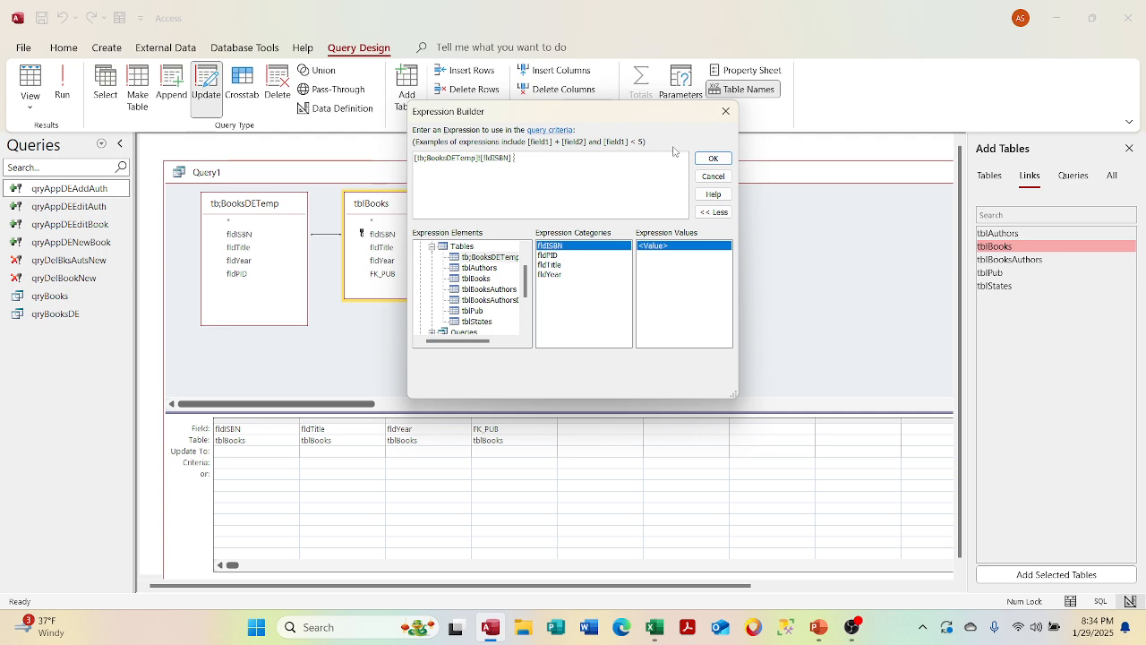
pyautogui.click(712, 159)
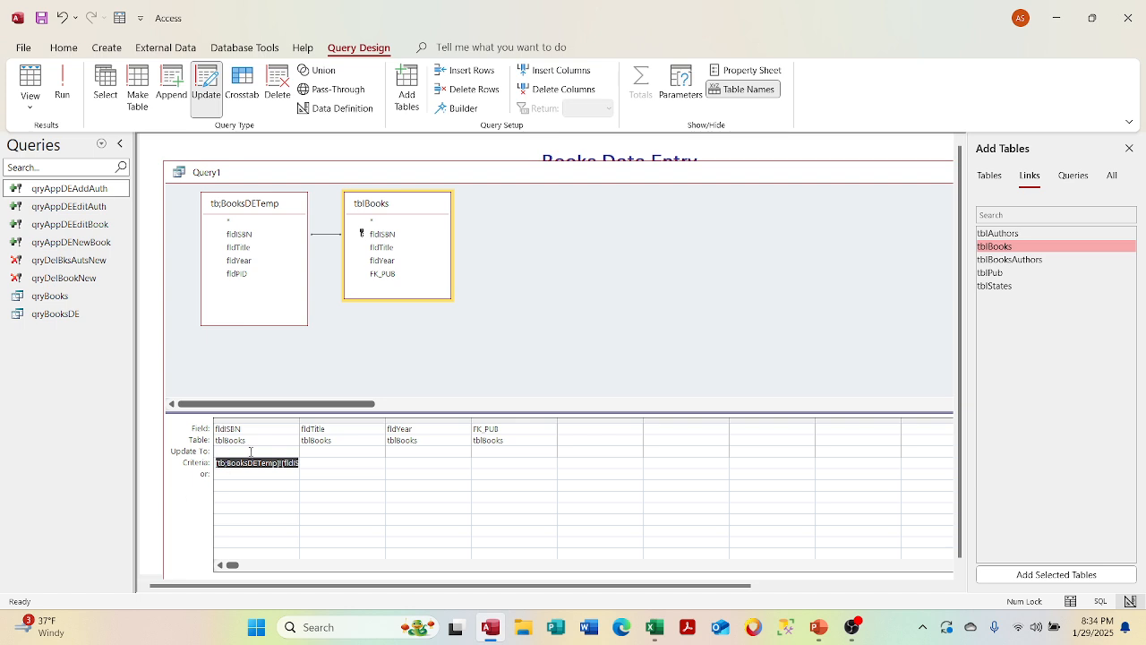
pyautogui.click(327, 454)
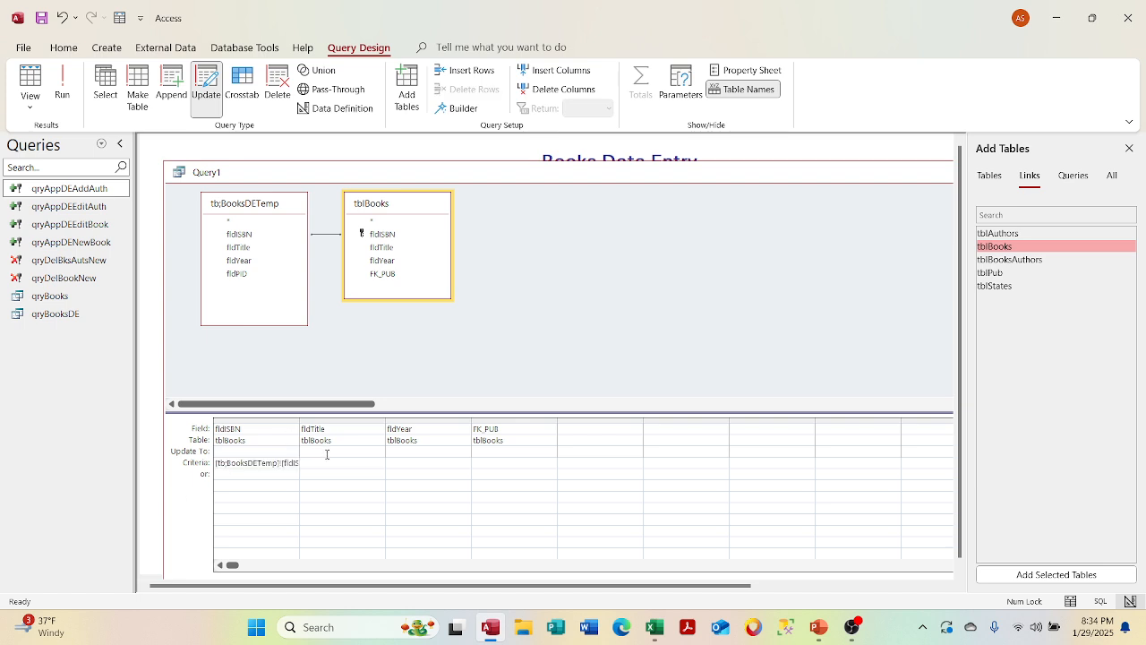
pyautogui.rightClick(327, 454)
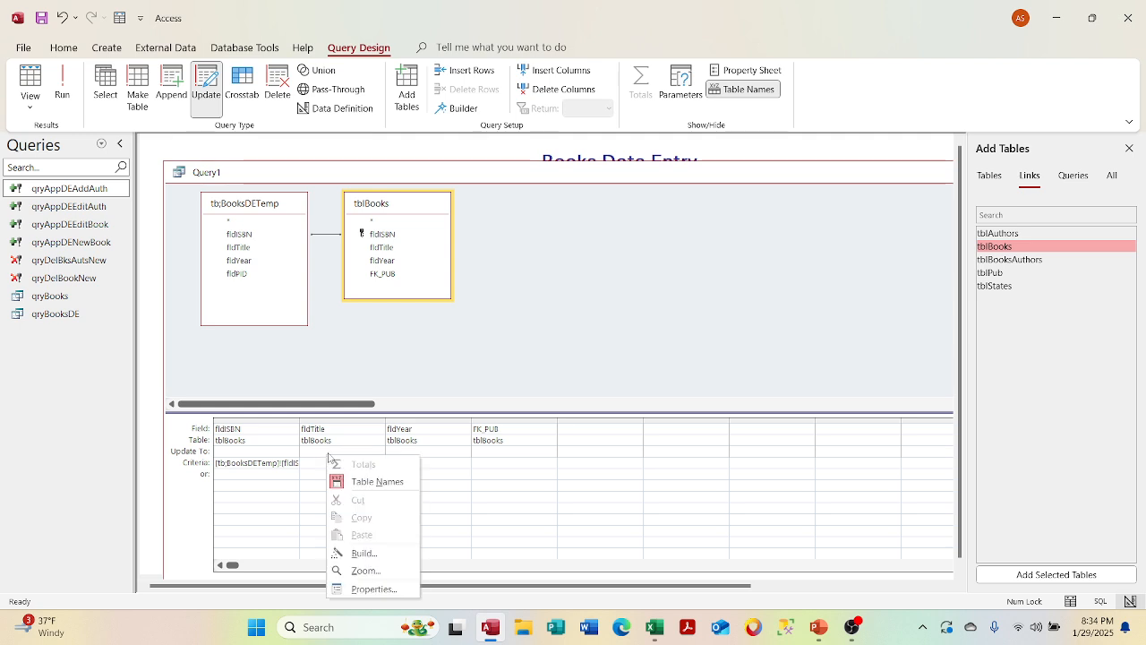
pyautogui.click(369, 553)
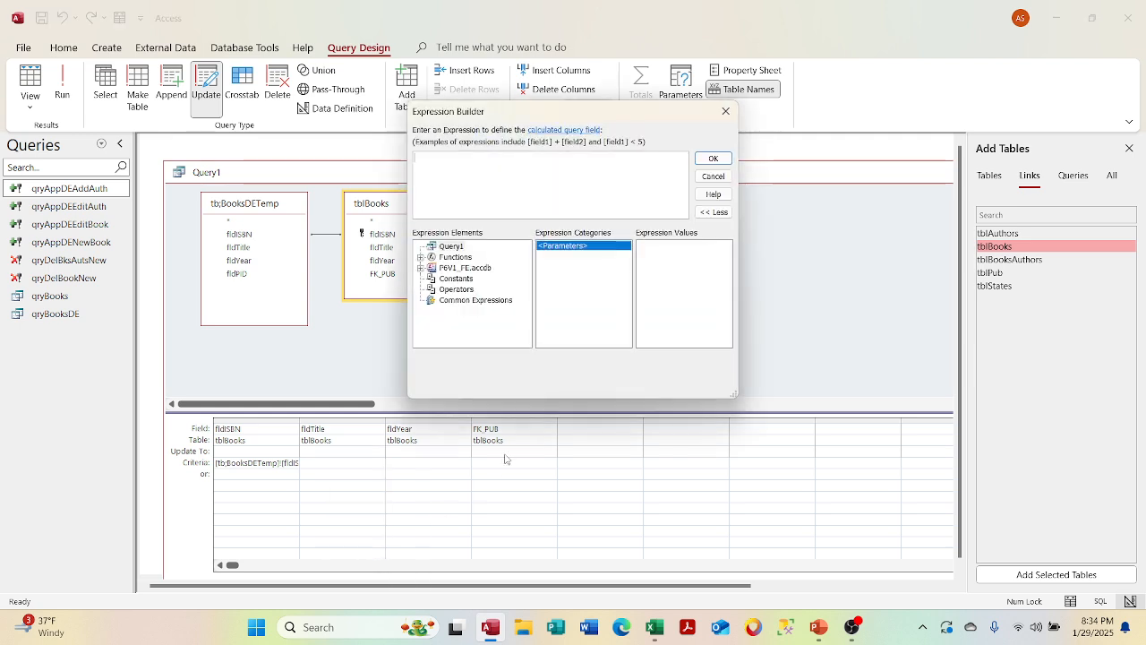
pyautogui.click(421, 258)
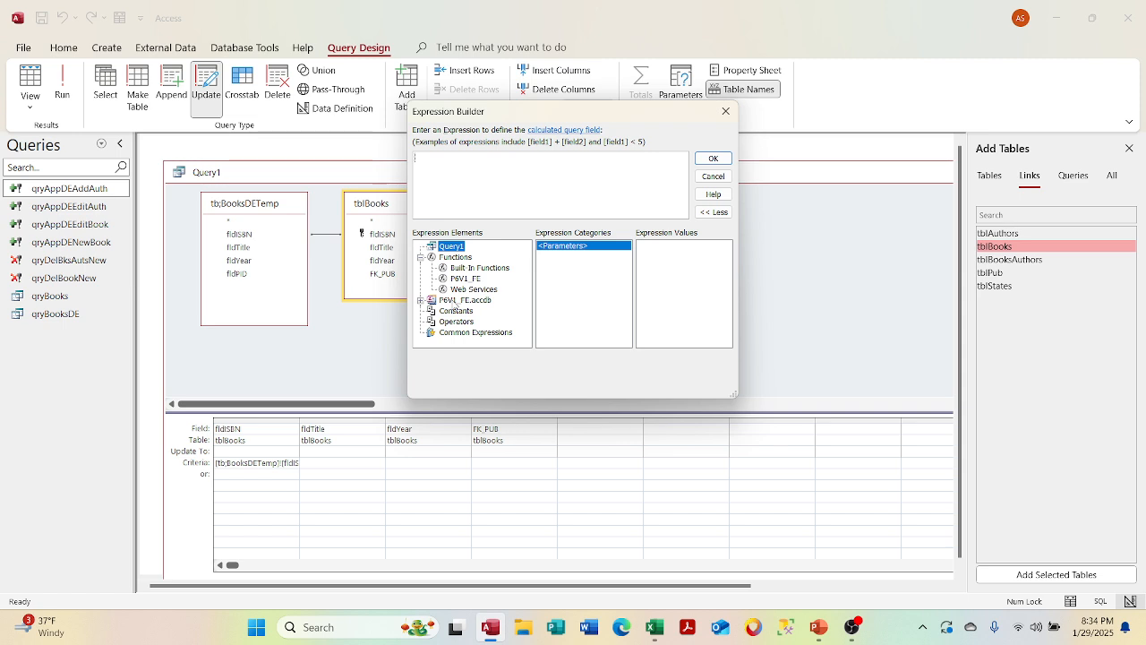
pyautogui.click(725, 113)
# - Try placing fldYear from tblBooks and fldTitle from tb;BooksDETemp in fldTitle's Update To cell, deleting each inserted column
pyautogui.moveTo(381, 260); pyautogui.dragTo(331, 457)
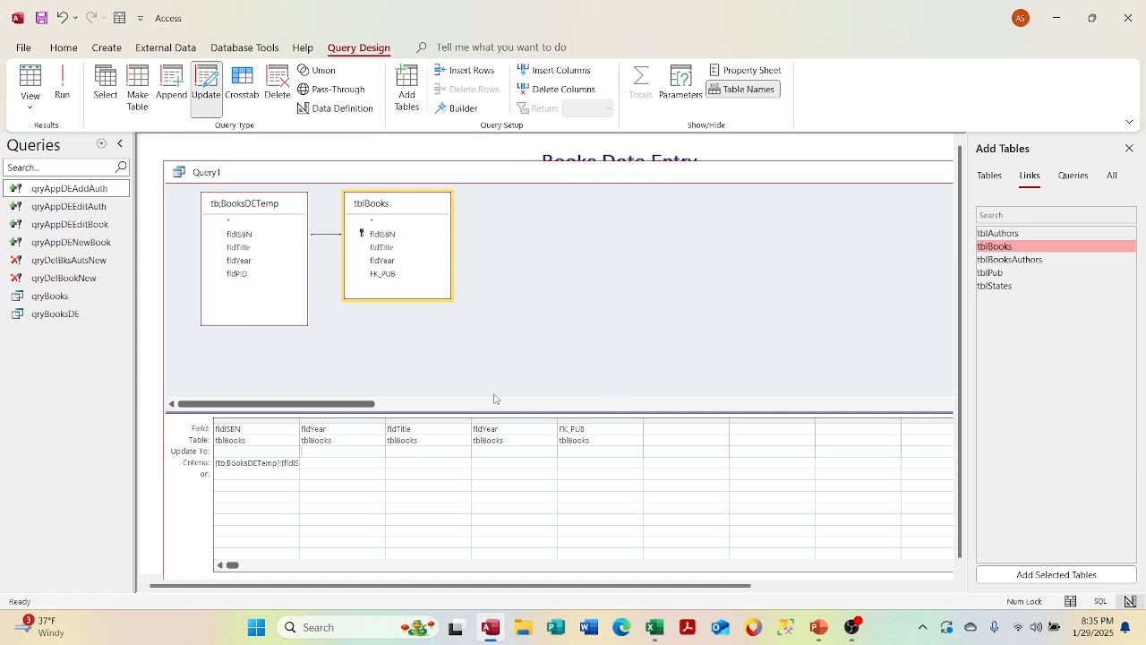
pyautogui.click(356, 427)
pyautogui.click(353, 420)
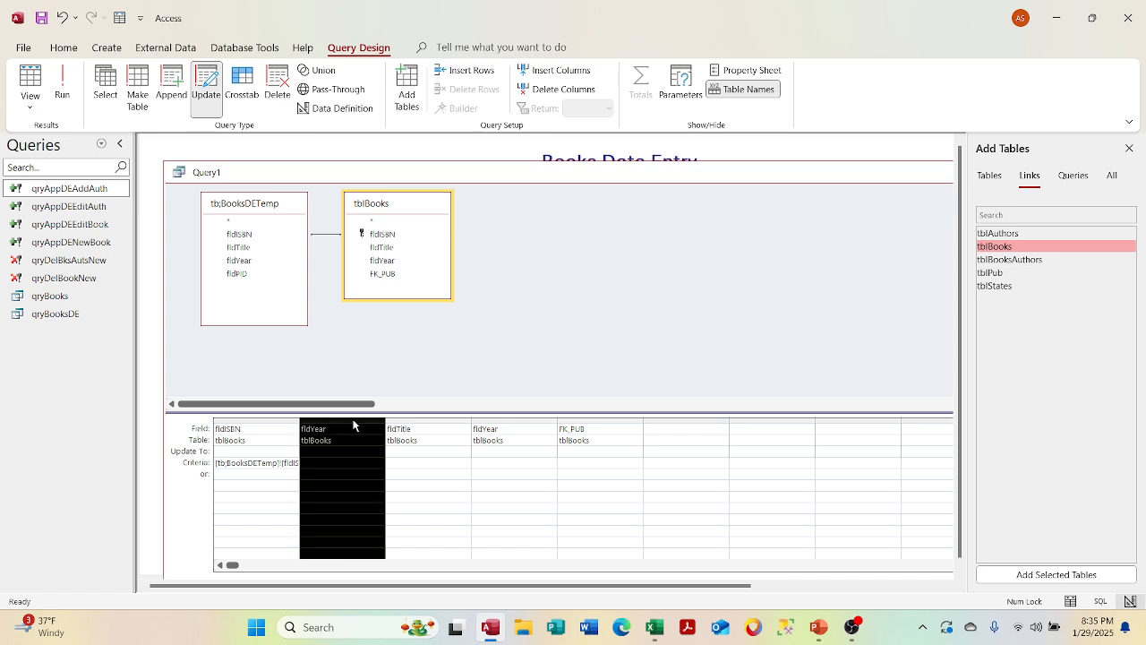
pyautogui.press('Delete')
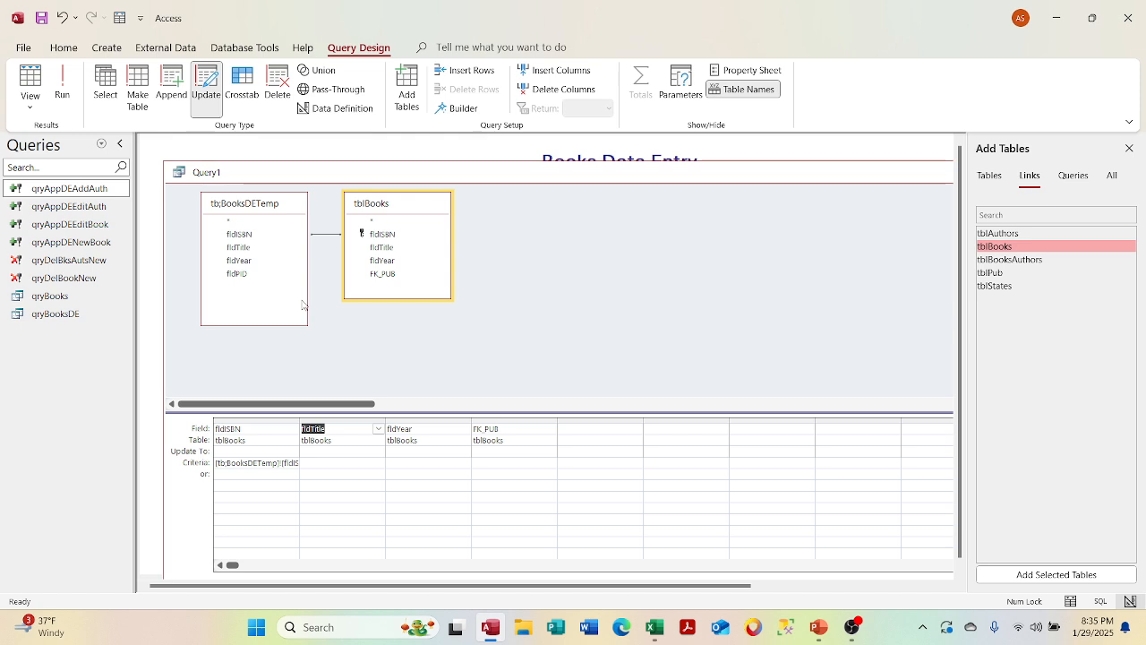
pyautogui.moveTo(253, 254); pyautogui.dragTo(325, 455)
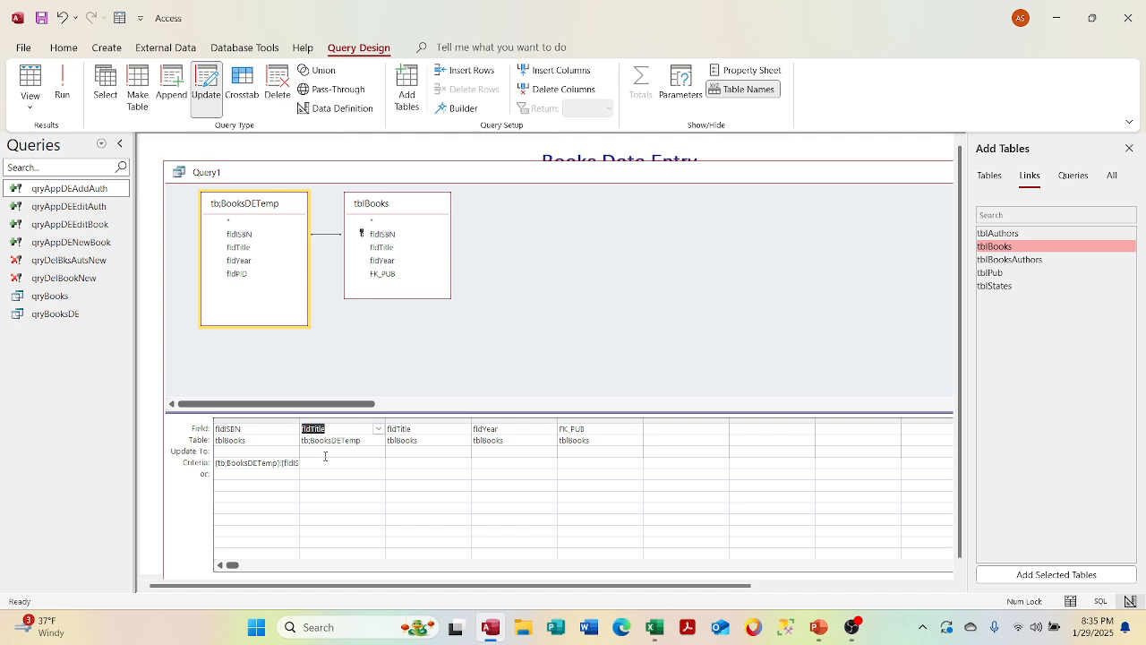
pyautogui.click(360, 420)
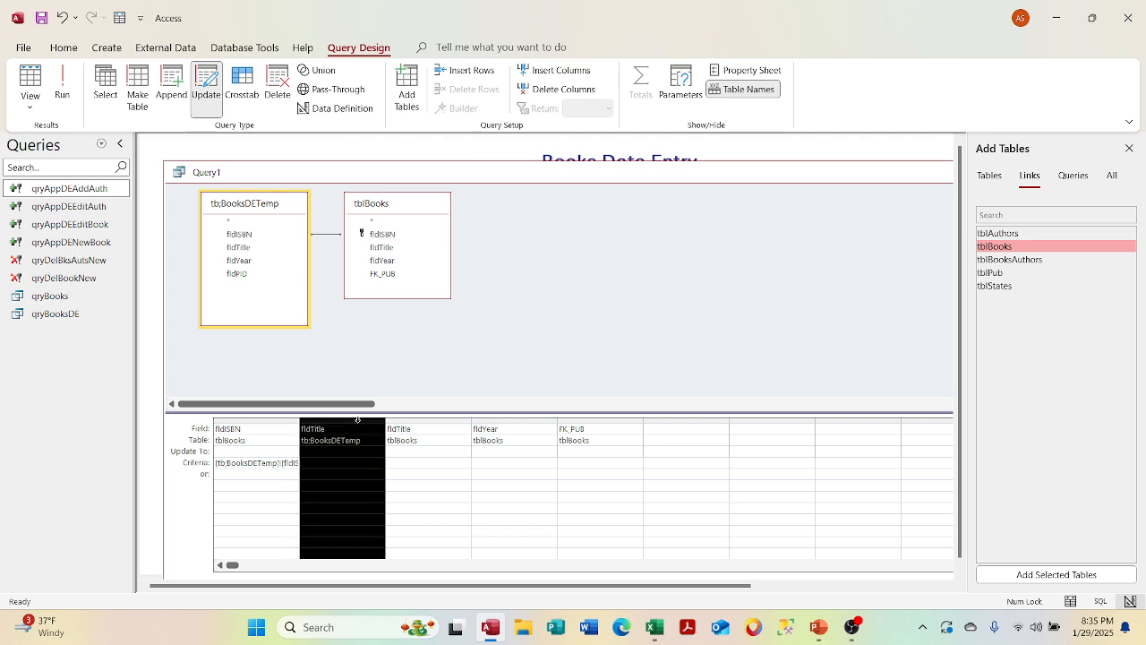
pyautogui.press('Delete')
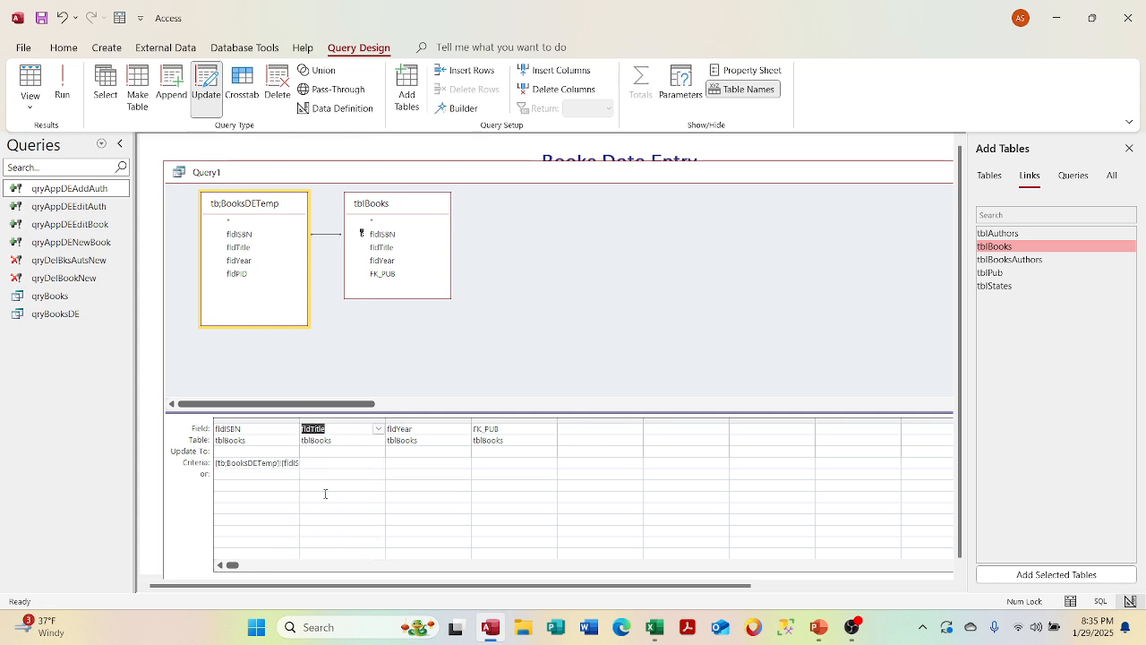
pyautogui.click(337, 460)
pyautogui.rightClick(362, 473)
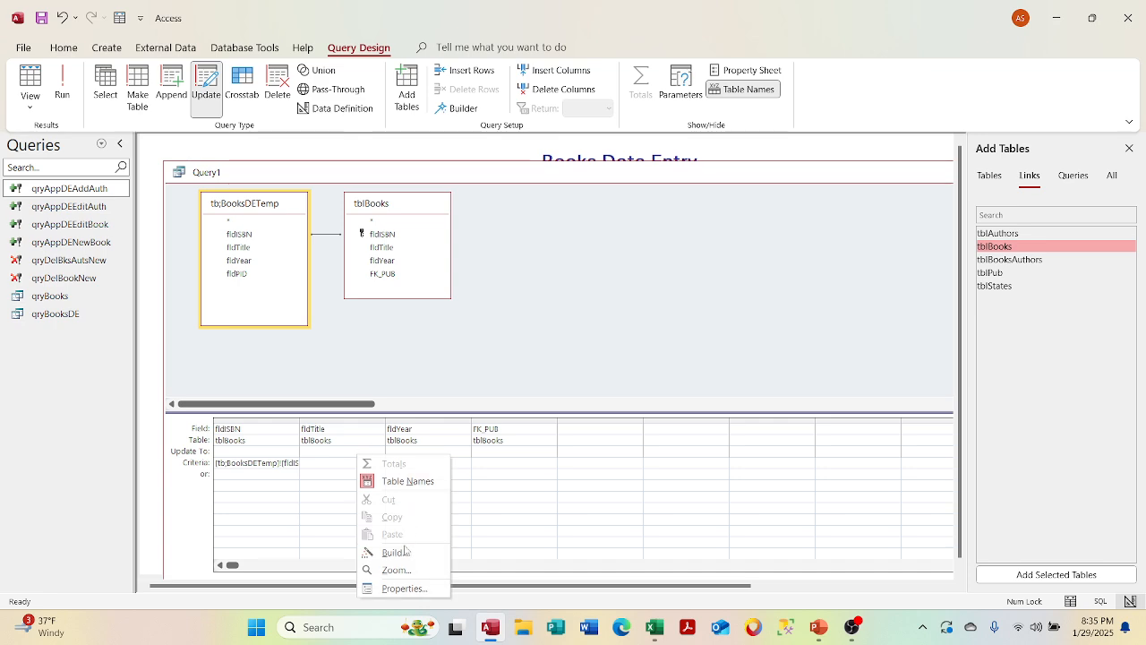
pyautogui.click(404, 550)
pyautogui.click(420, 257)
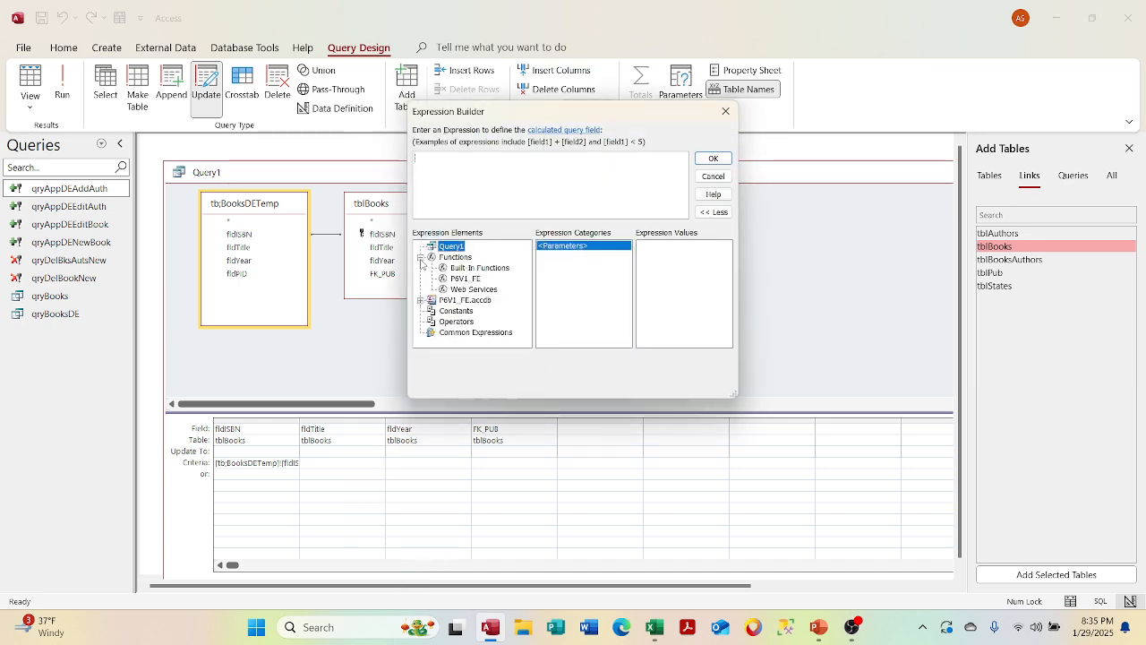
pyautogui.click(420, 256)
pyautogui.click(420, 268)
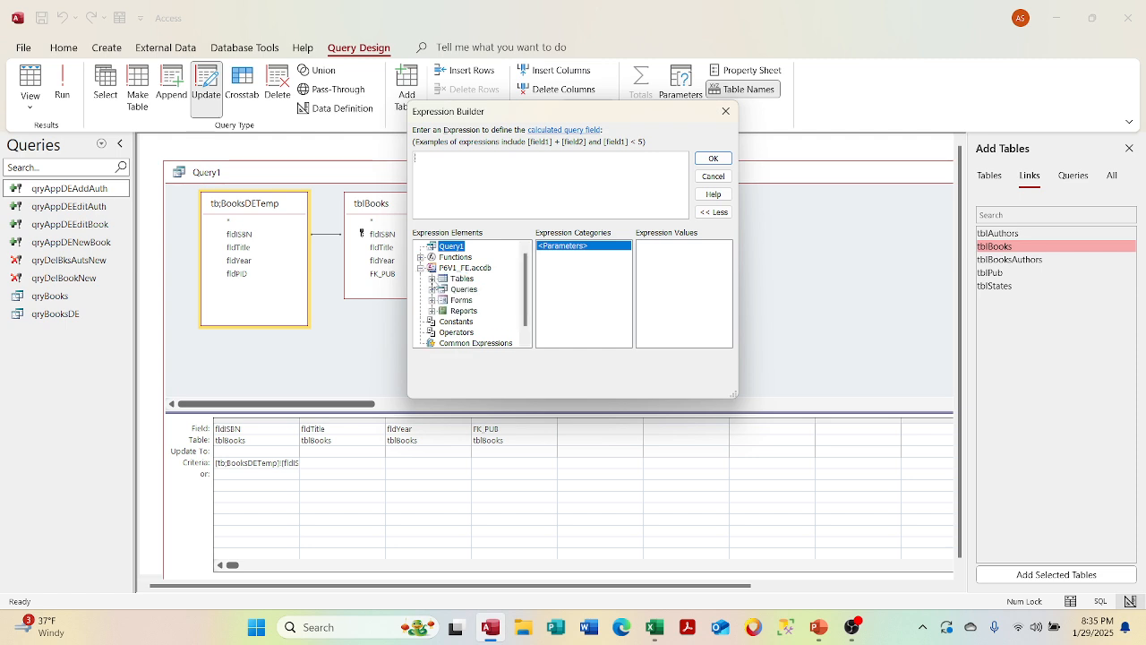
pyautogui.click(725, 111)
# - Delete the existing criterion from the fldISBN column of the update query
pyautogui.moveTo(642, 177); pyautogui.dragTo(658, 312)
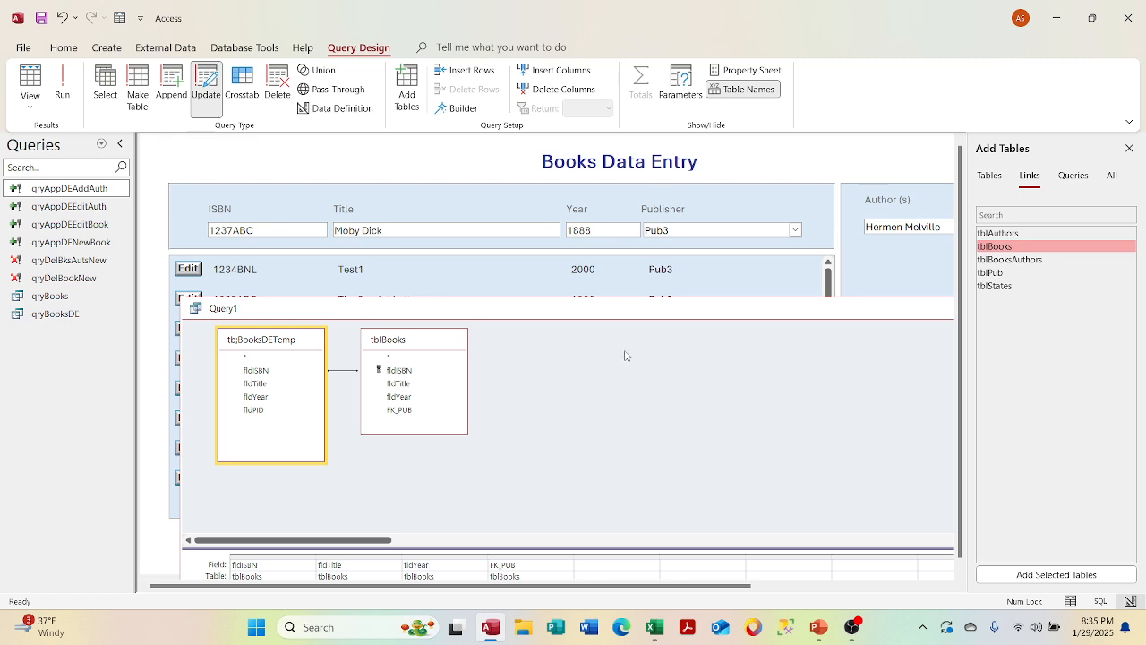
pyautogui.moveTo(627, 319); pyautogui.dragTo(616, 195)
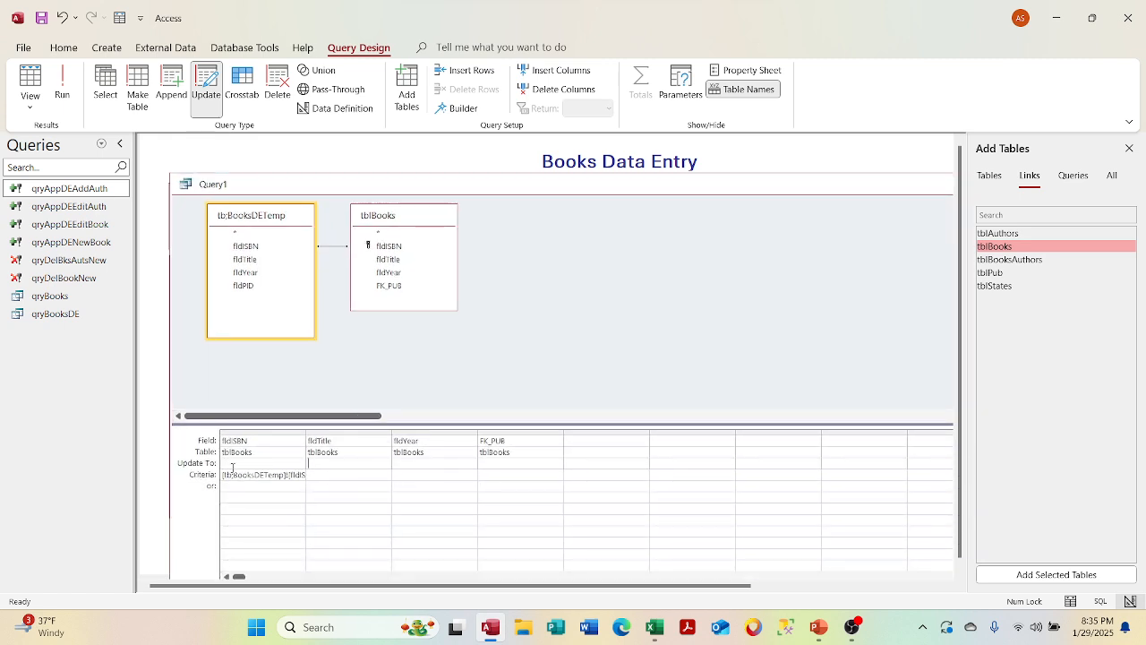
pyautogui.moveTo(234, 473); pyautogui.dragTo(362, 478)
pyautogui.press('Delete')
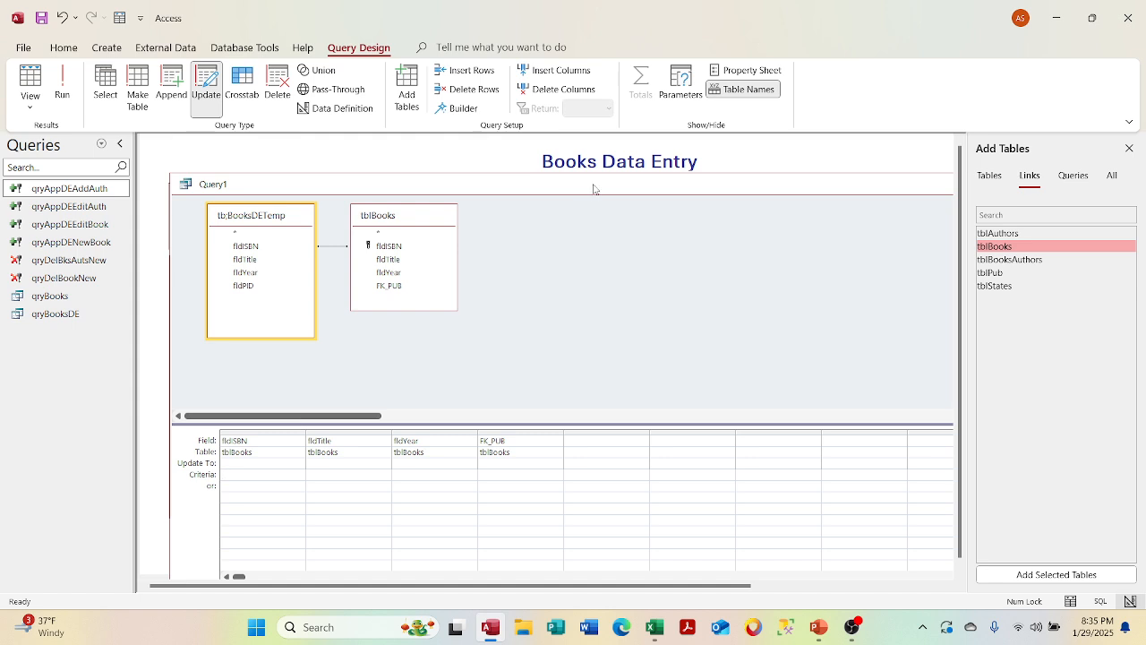
# - Build the criterion Forms![frmDEMain]![lblISBN] for the fldISBN column with the Expression Builder, taking the control from the loaded form
pyautogui.moveTo(594, 187); pyautogui.dragTo(596, 255)
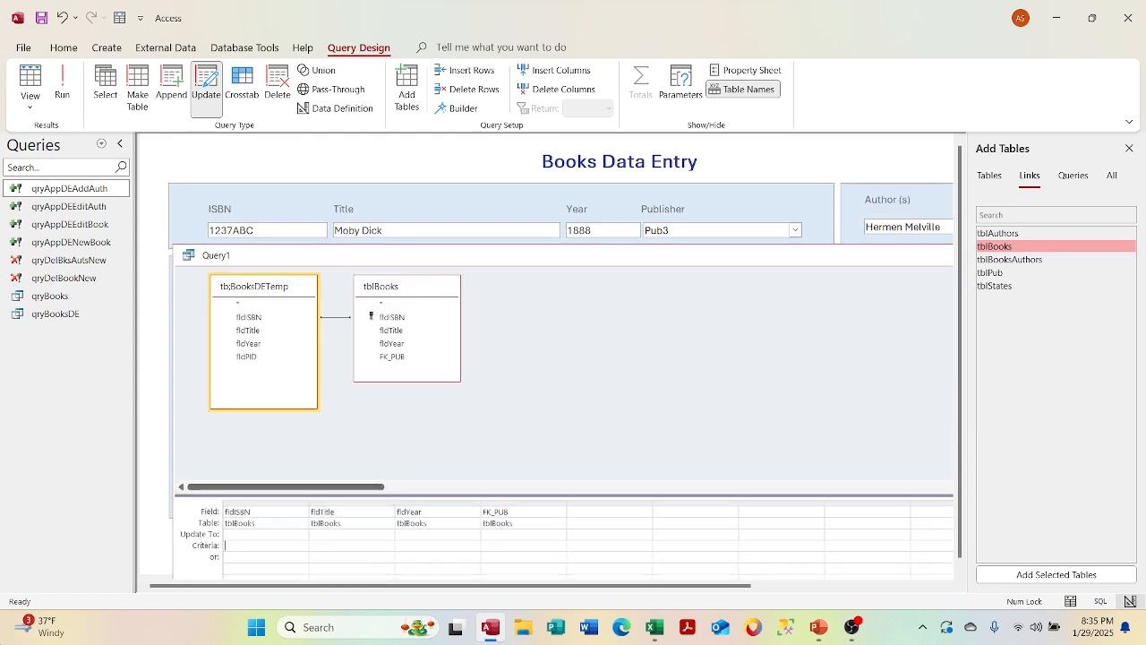
pyautogui.rightClick(238, 545)
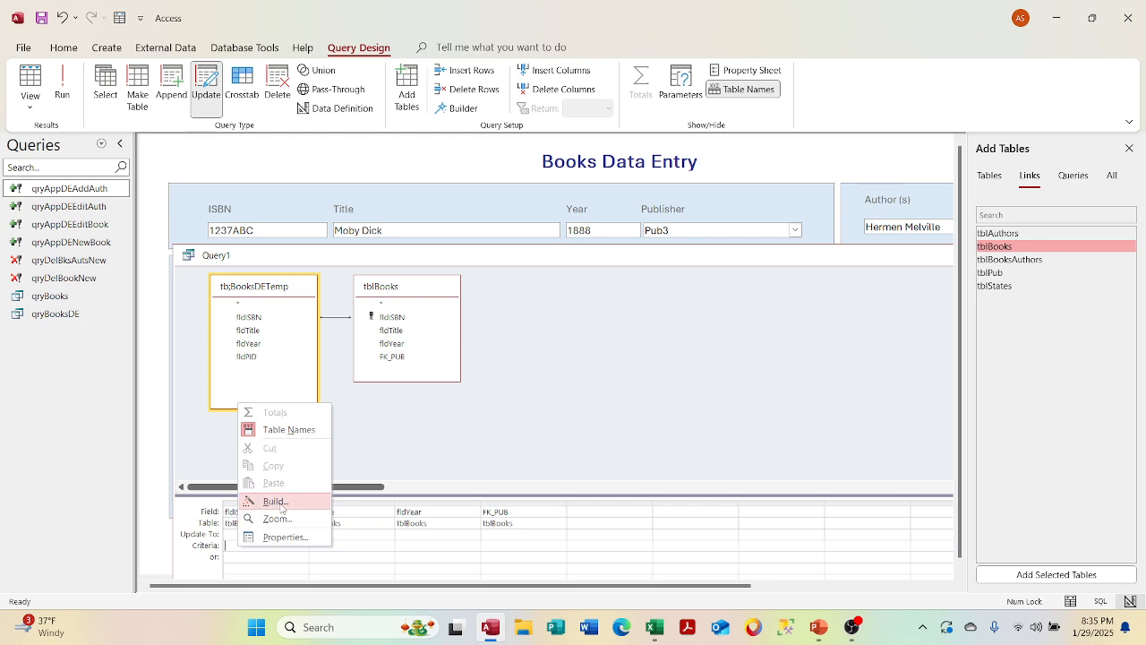
pyautogui.click(271, 501)
pyautogui.click(420, 268)
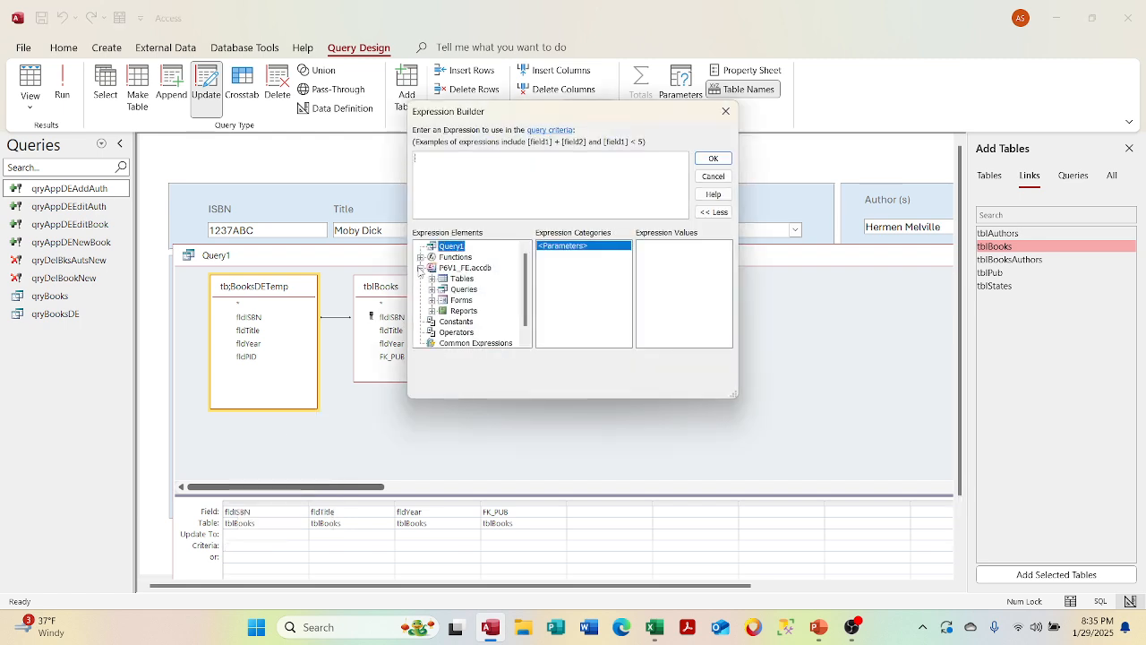
pyautogui.click(432, 300)
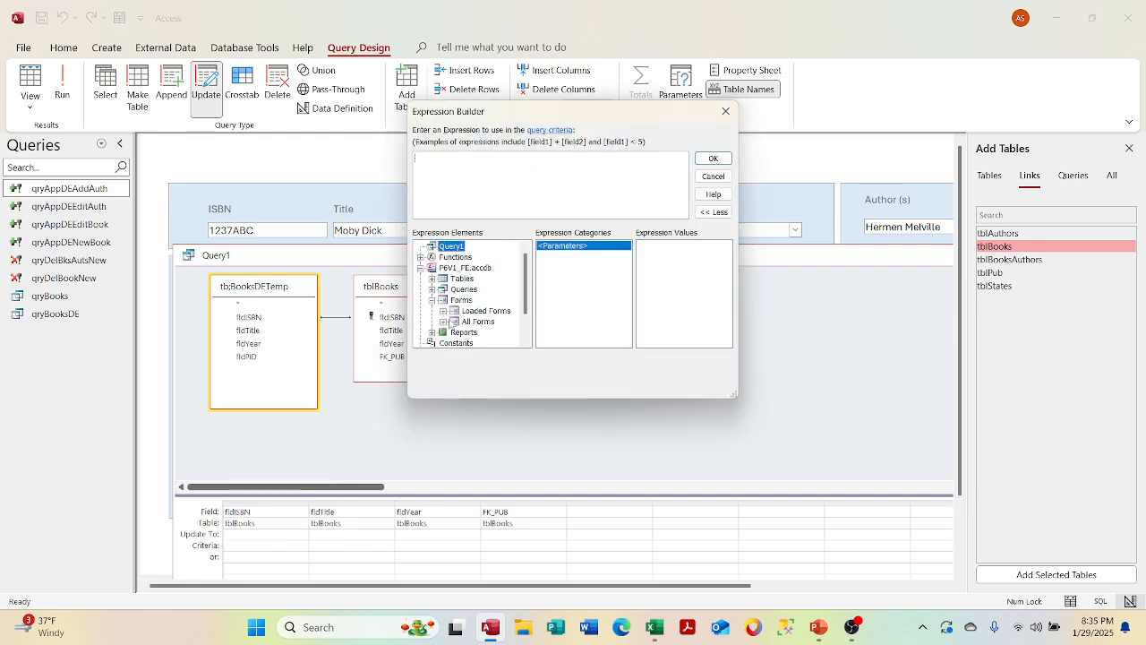
pyautogui.click(442, 311)
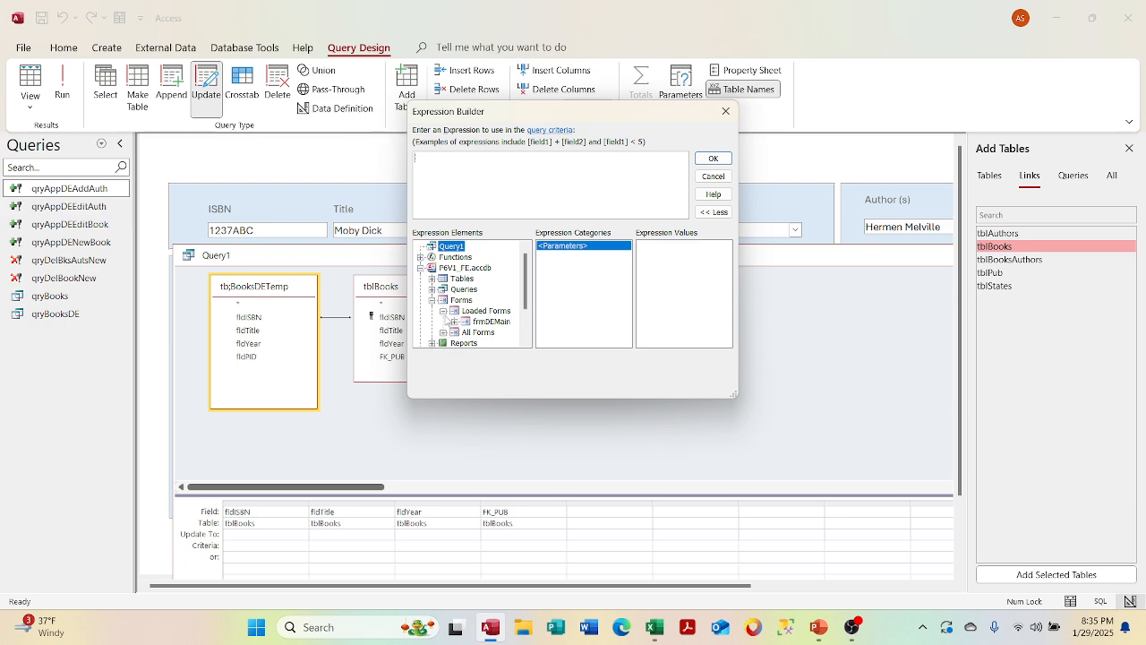
pyautogui.click(453, 321)
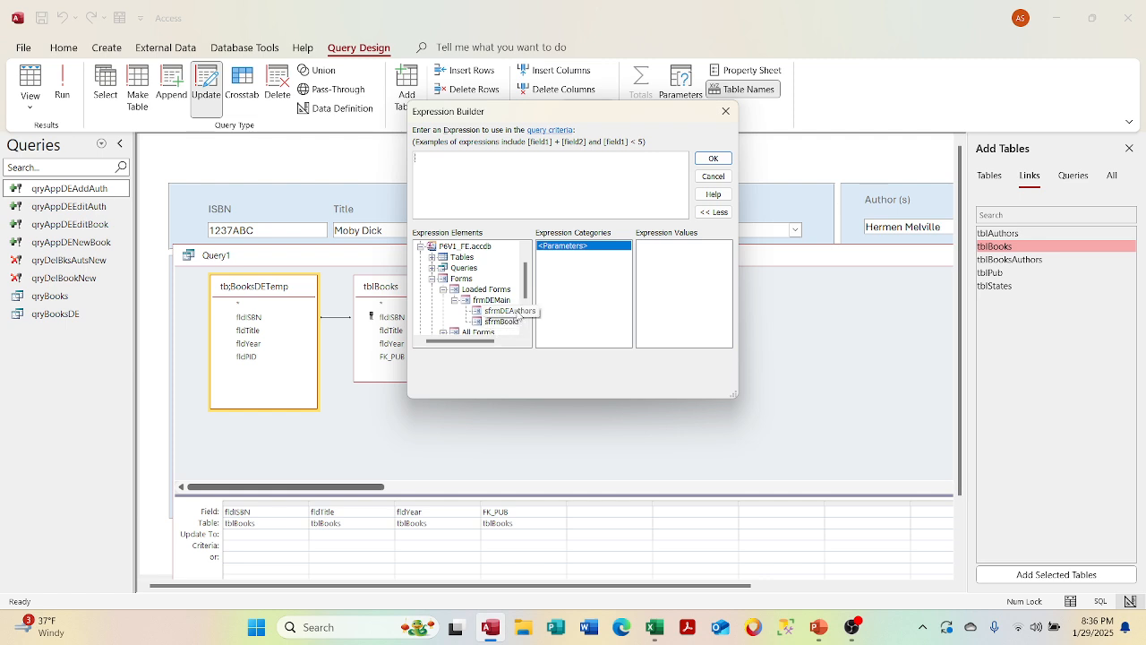
pyautogui.click(492, 301)
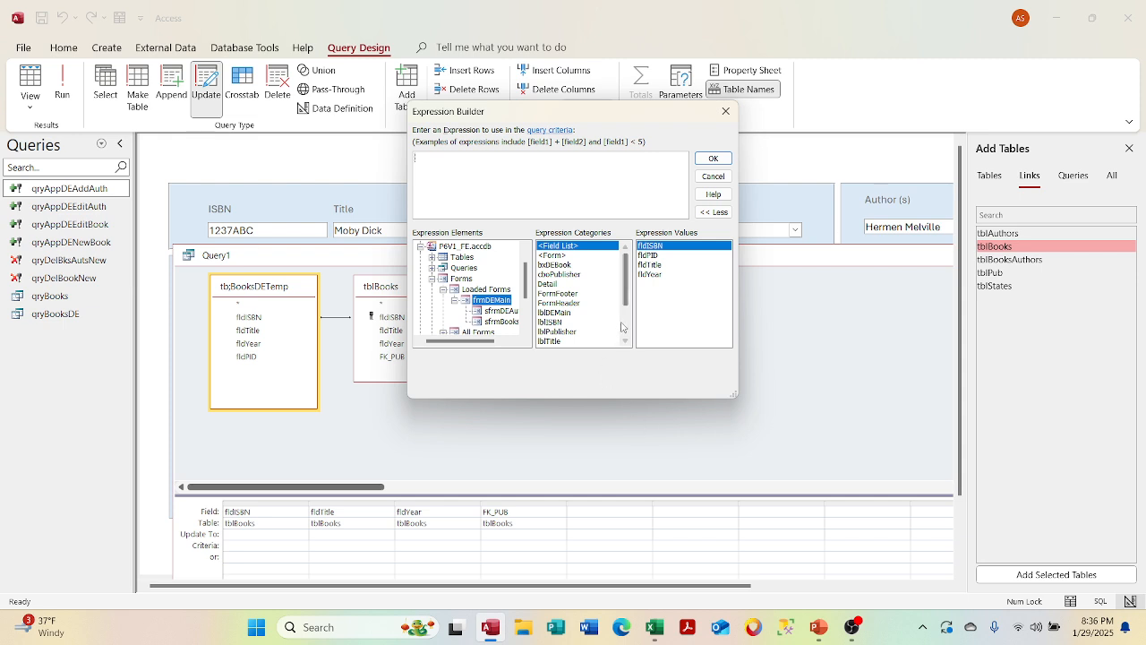
pyautogui.click(628, 327)
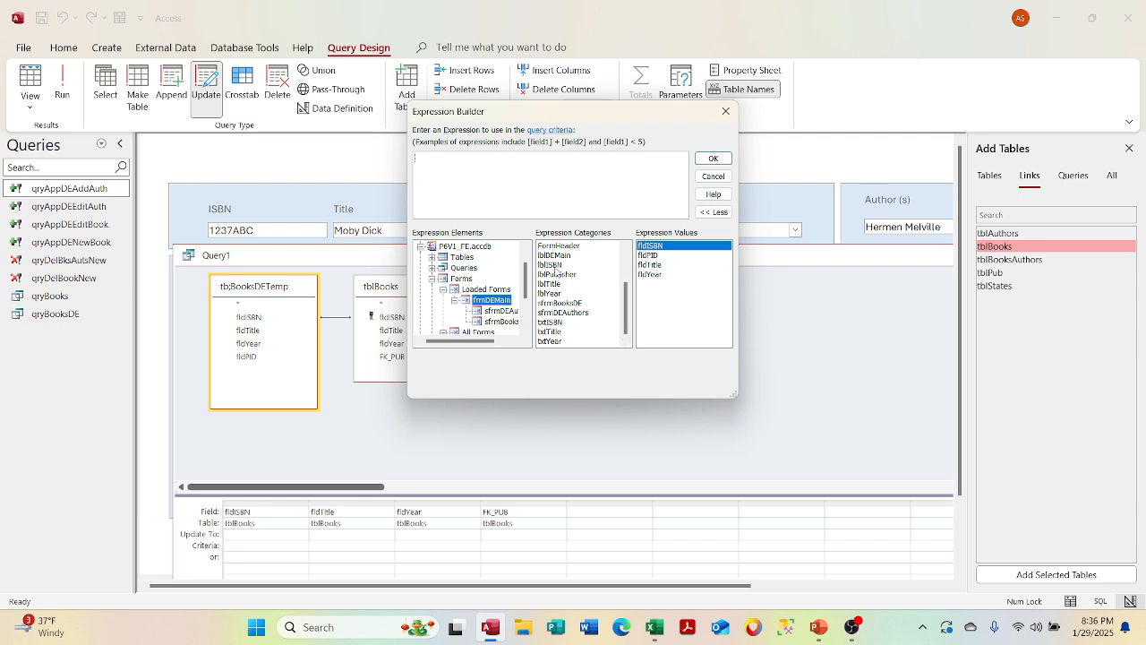
pyautogui.doubleClick(555, 265)
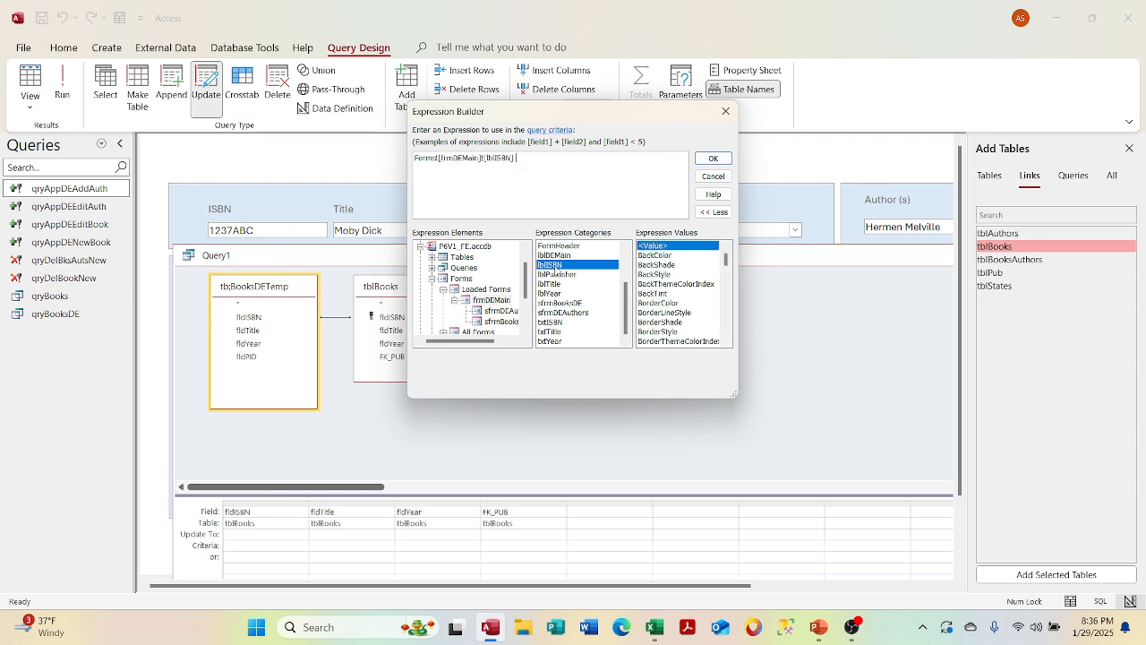
pyautogui.click(713, 159)
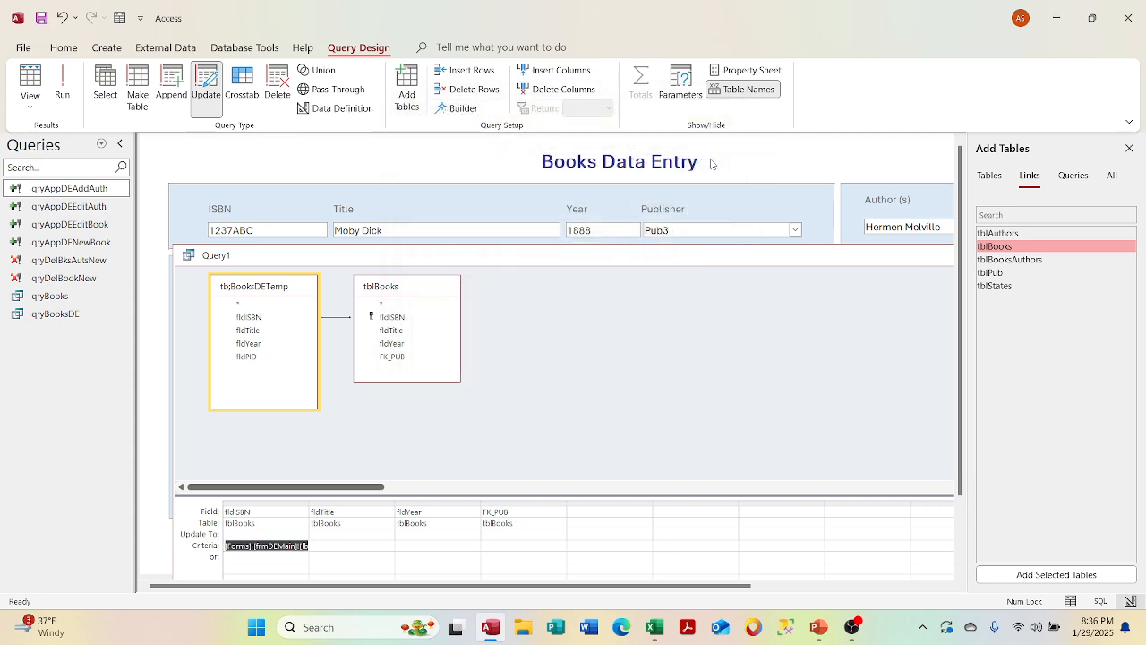
# - Set fldTitle's Update To expression to Forms![frmDEMain]![lblTitle] with the Expression Builder
pyautogui.click(330, 536)
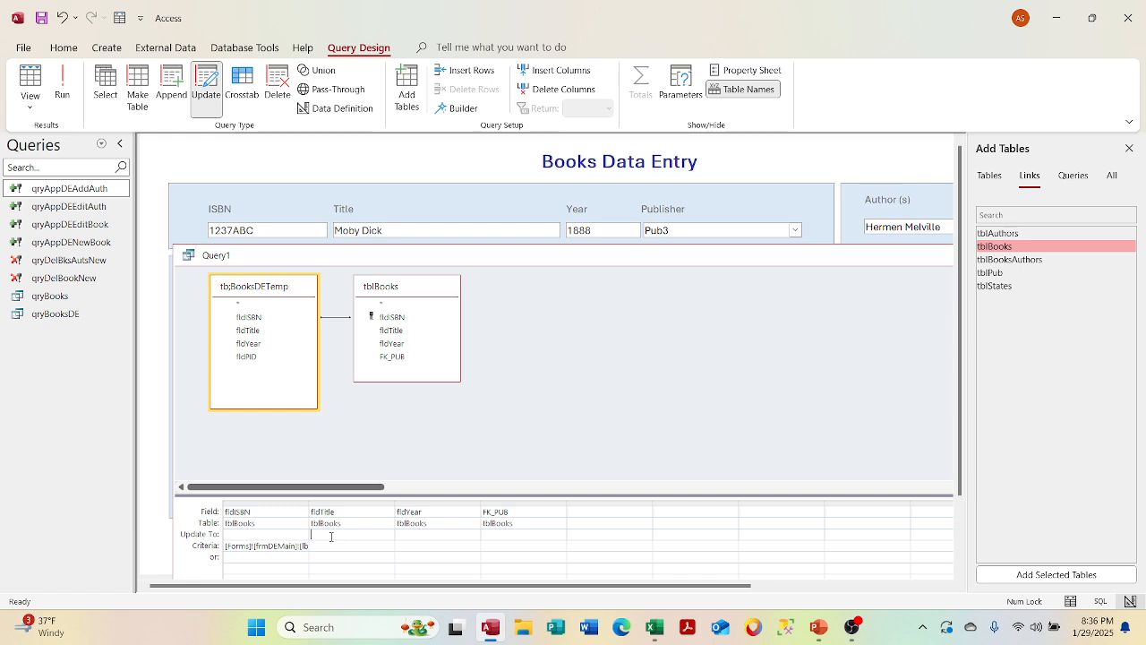
pyautogui.rightClick(330, 536)
pyautogui.click(363, 488)
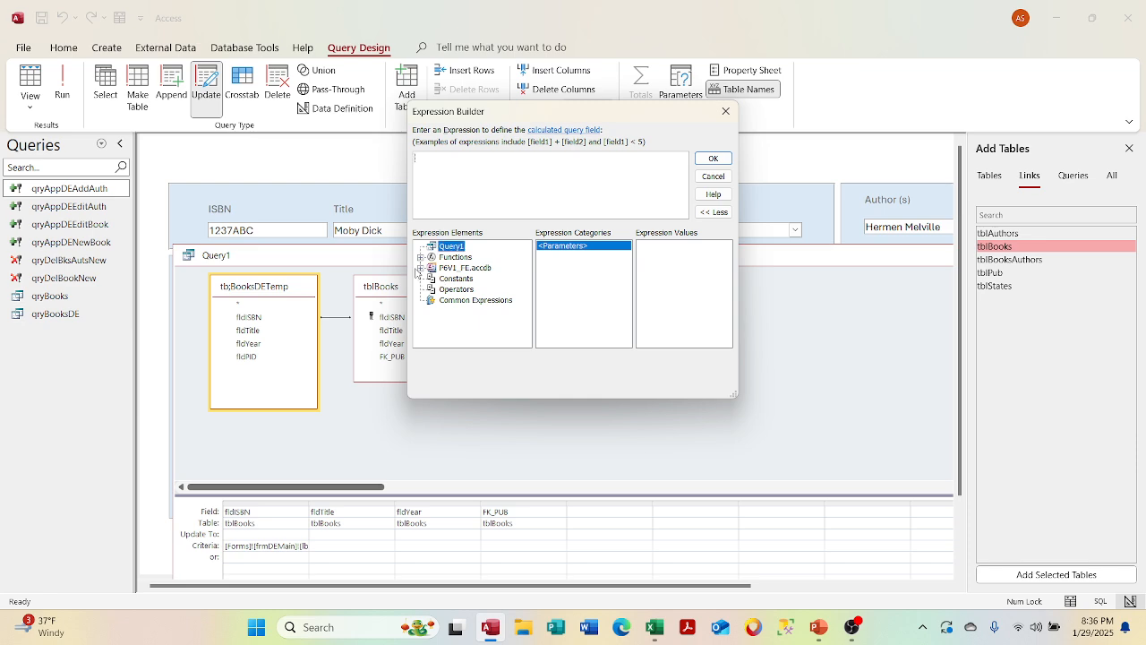
pyautogui.click(420, 268)
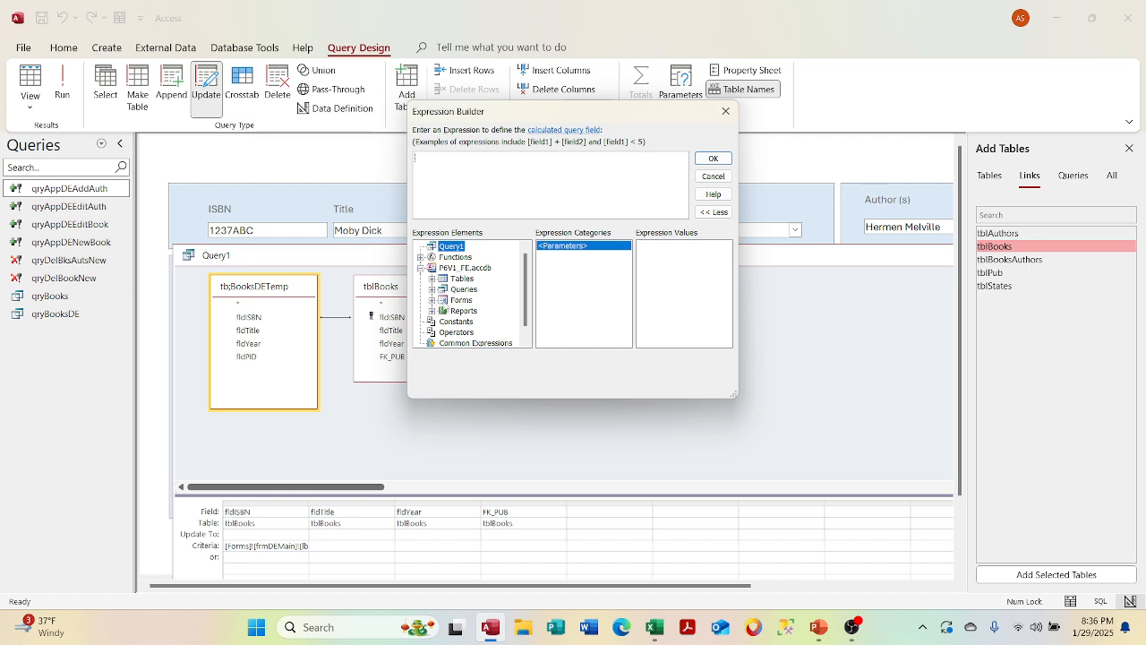
pyautogui.click(432, 300)
pyautogui.click(443, 311)
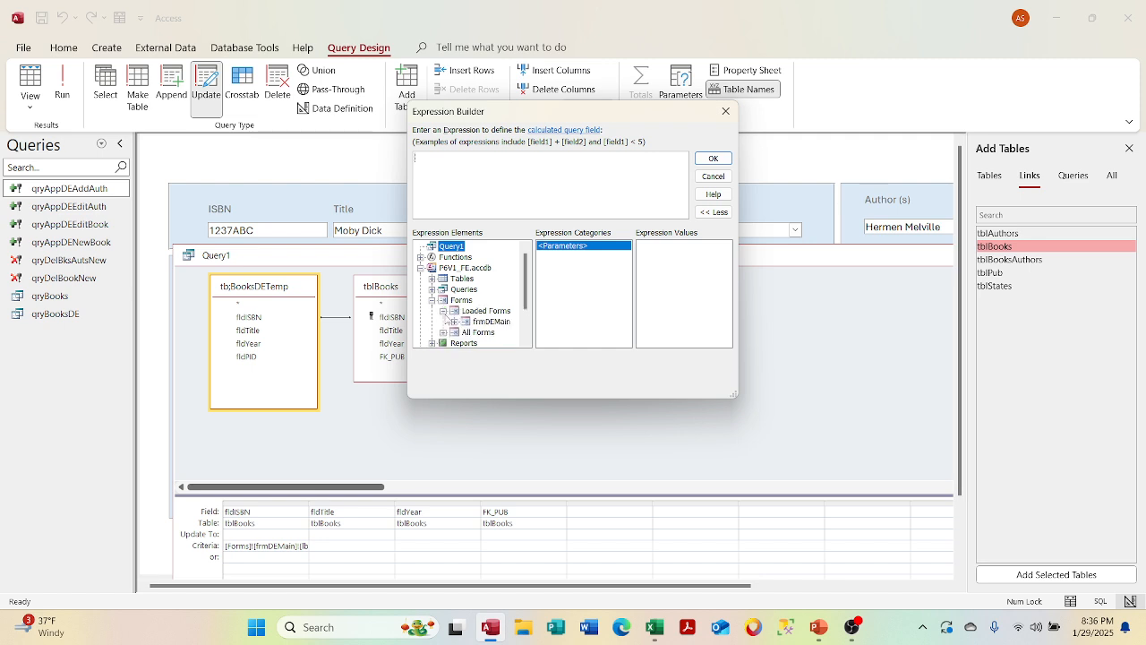
pyautogui.click(490, 321)
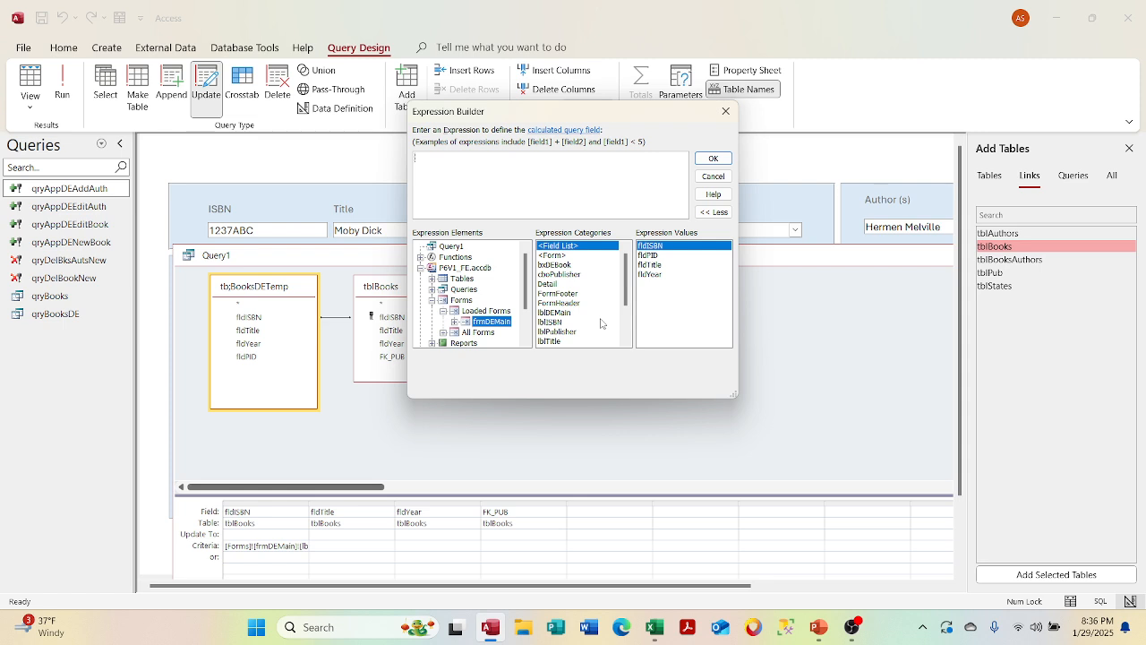
pyautogui.doubleClick(582, 341)
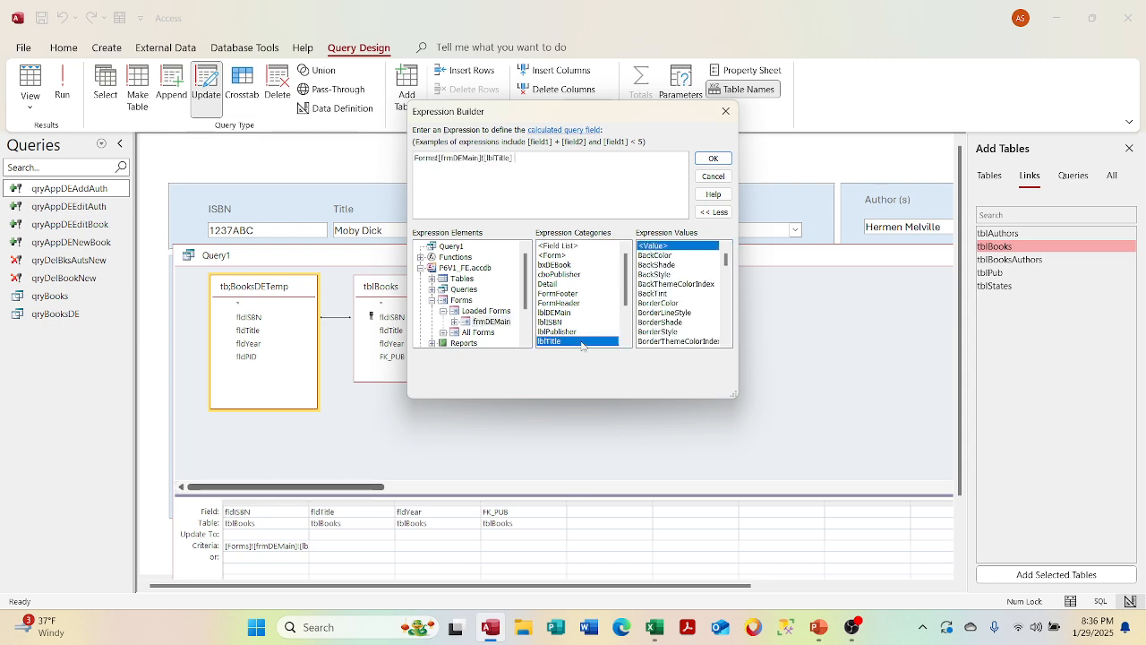
pyautogui.click(713, 157)
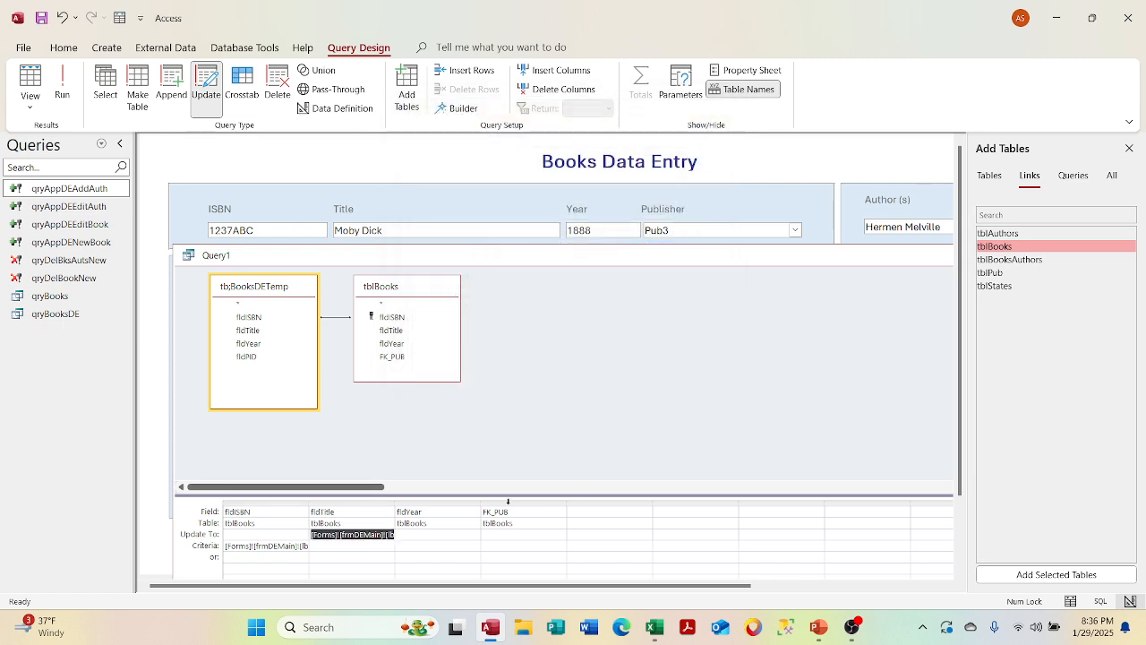
# - Set fldYear's Update To expression to Forms![frmDEMain]![txtYear] with the Expression Builder
pyautogui.rightClick(449, 540)
pyautogui.click(417, 534)
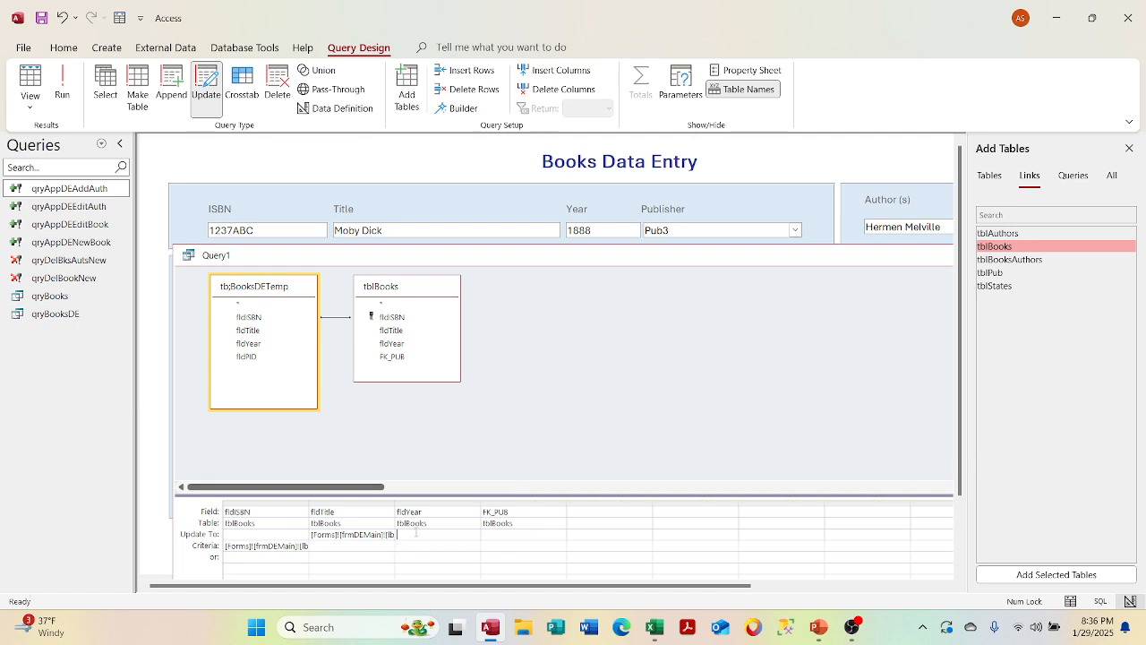
pyautogui.rightClick(415, 532)
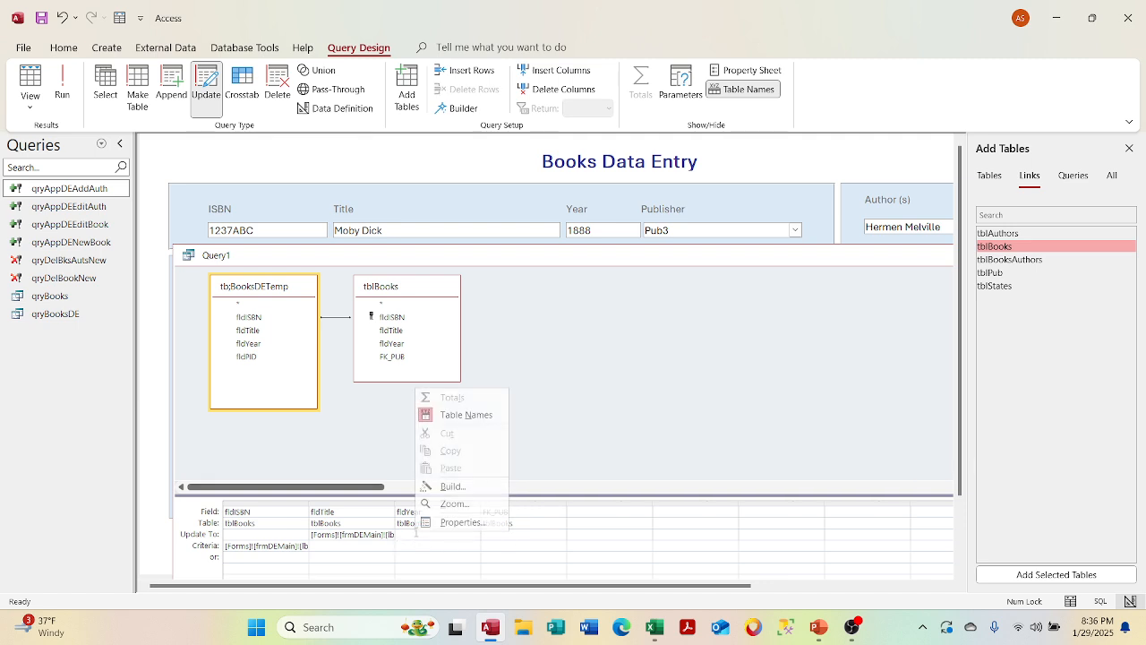
pyautogui.click(450, 486)
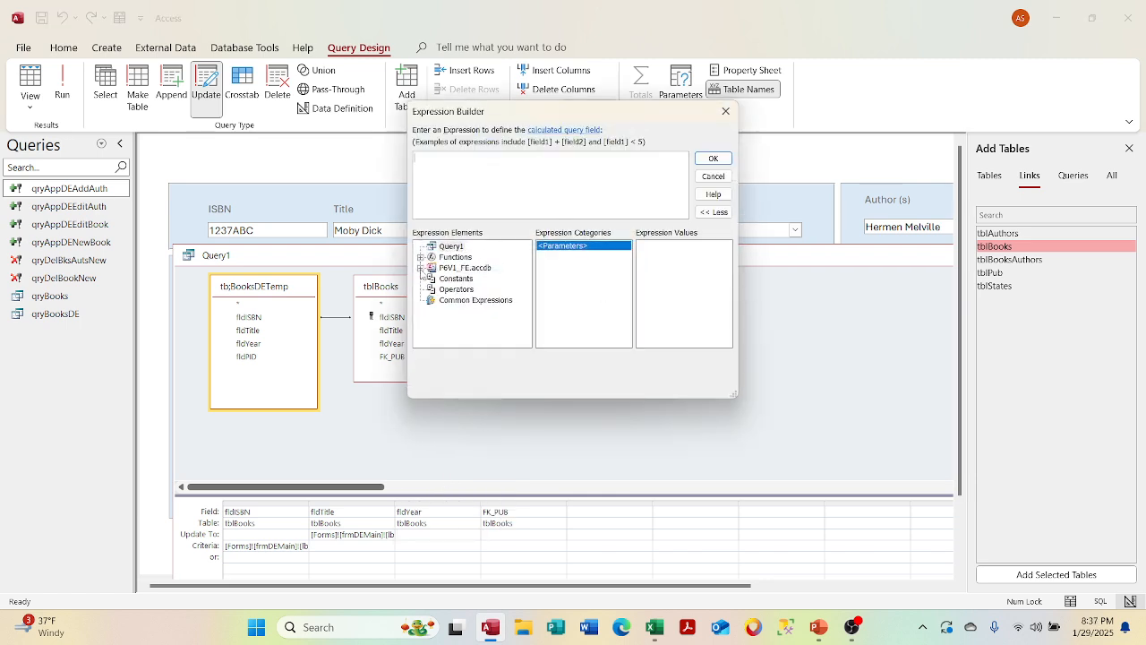
pyautogui.click(420, 268)
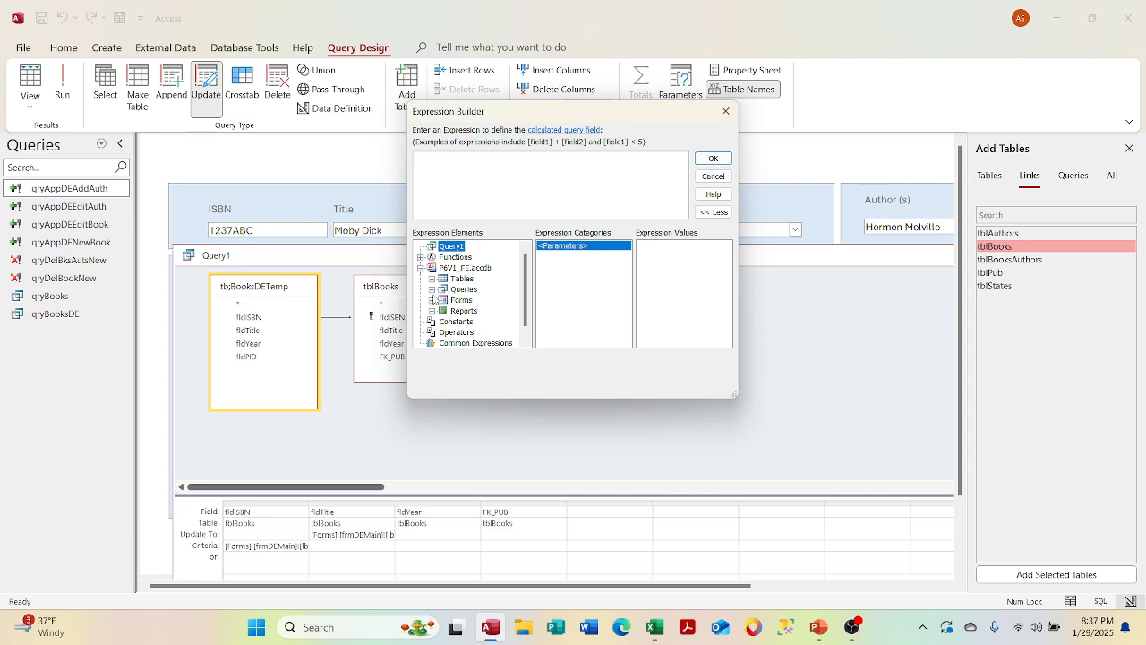
pyautogui.click(432, 300)
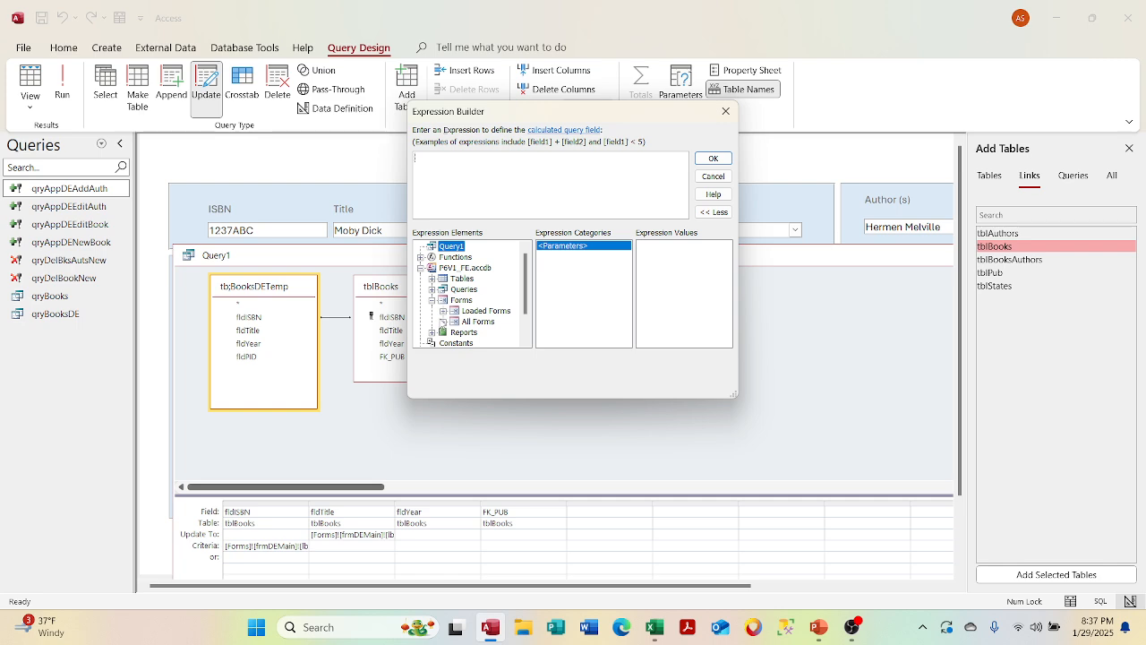
pyautogui.click(442, 311)
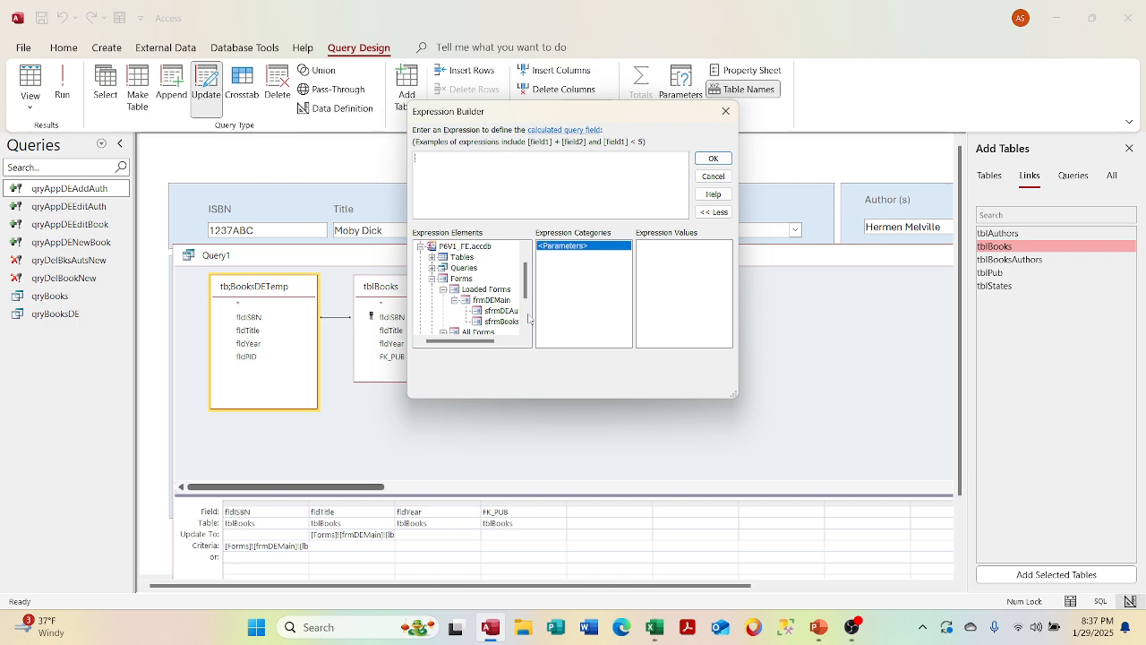
pyautogui.click(488, 301)
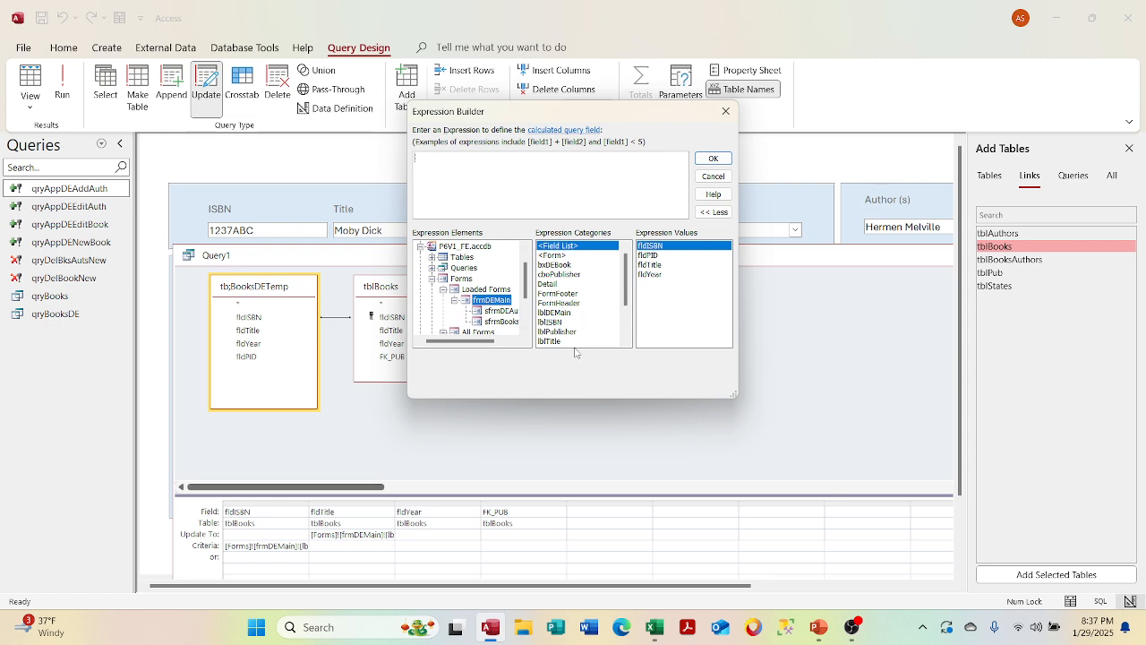
pyautogui.scroll(-2, 573, 324)
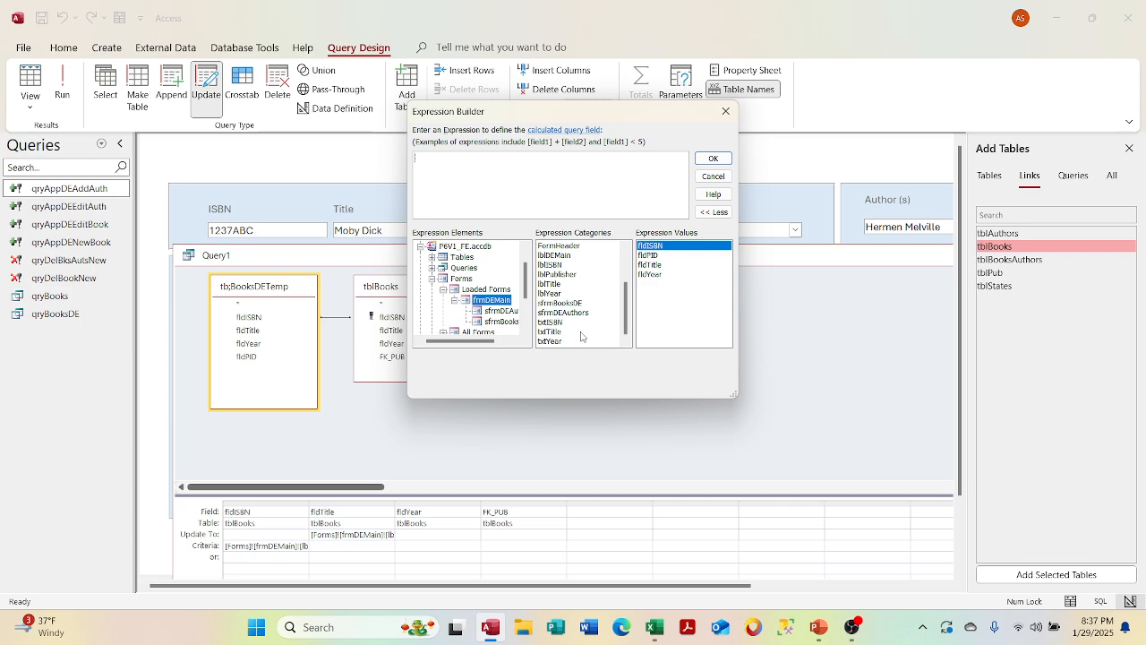
pyautogui.doubleClick(562, 341)
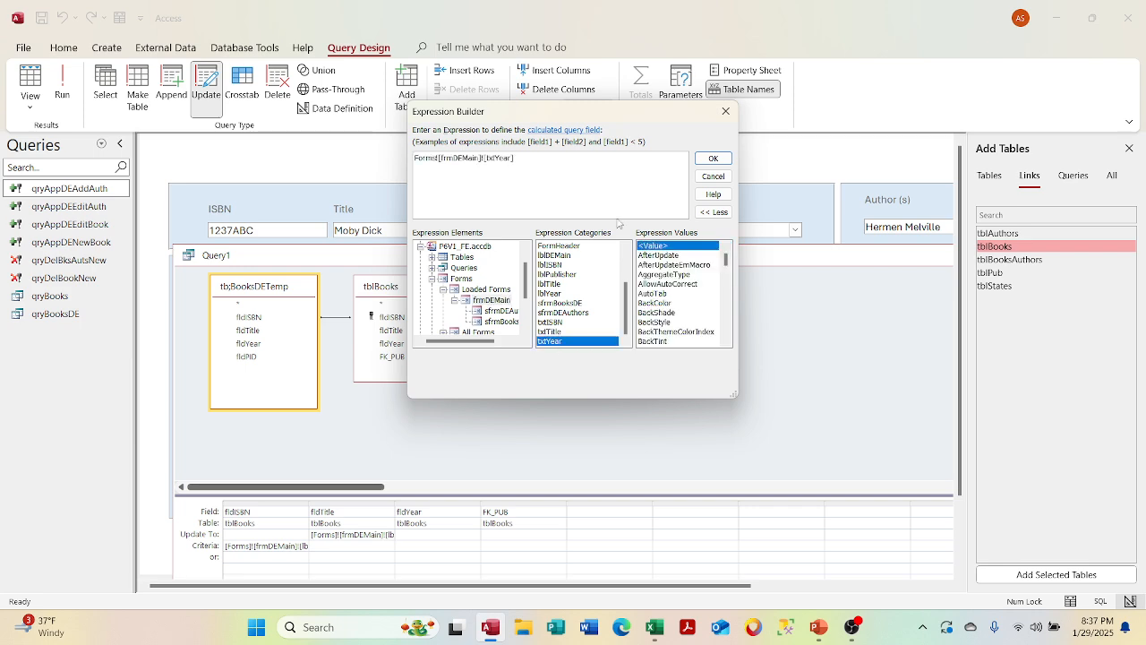
pyautogui.click(712, 158)
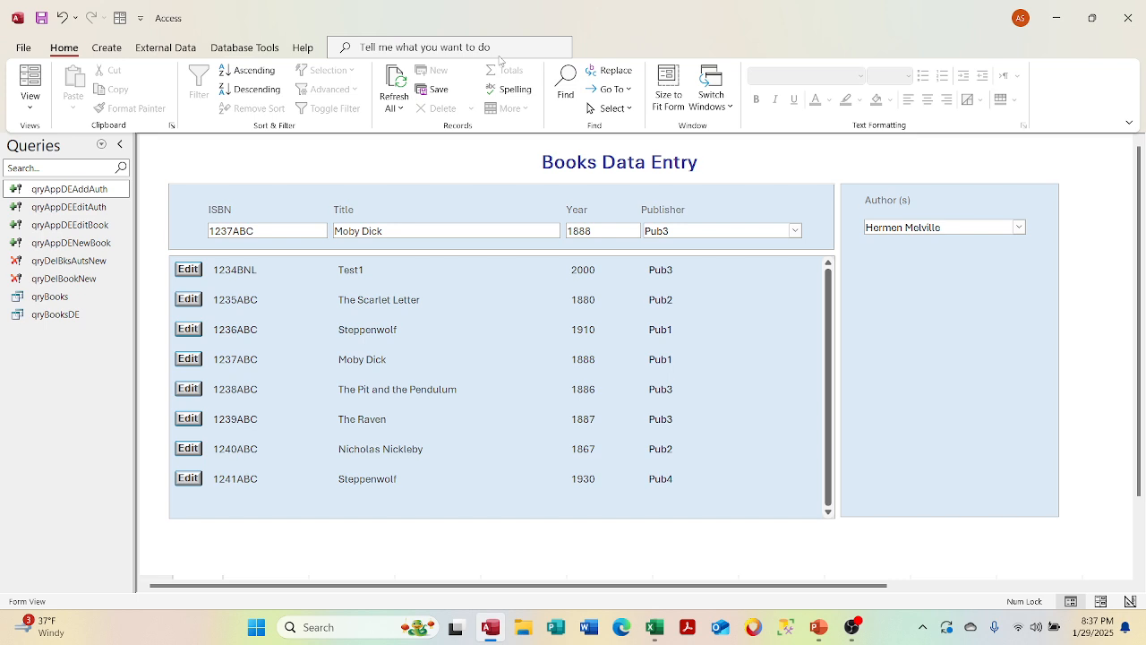
# - Switch the frmDEMain form to Design View and minimize it to return to the update query's design grid
pyautogui.rightClick(479, 124)
pyautogui.click(450, 141)
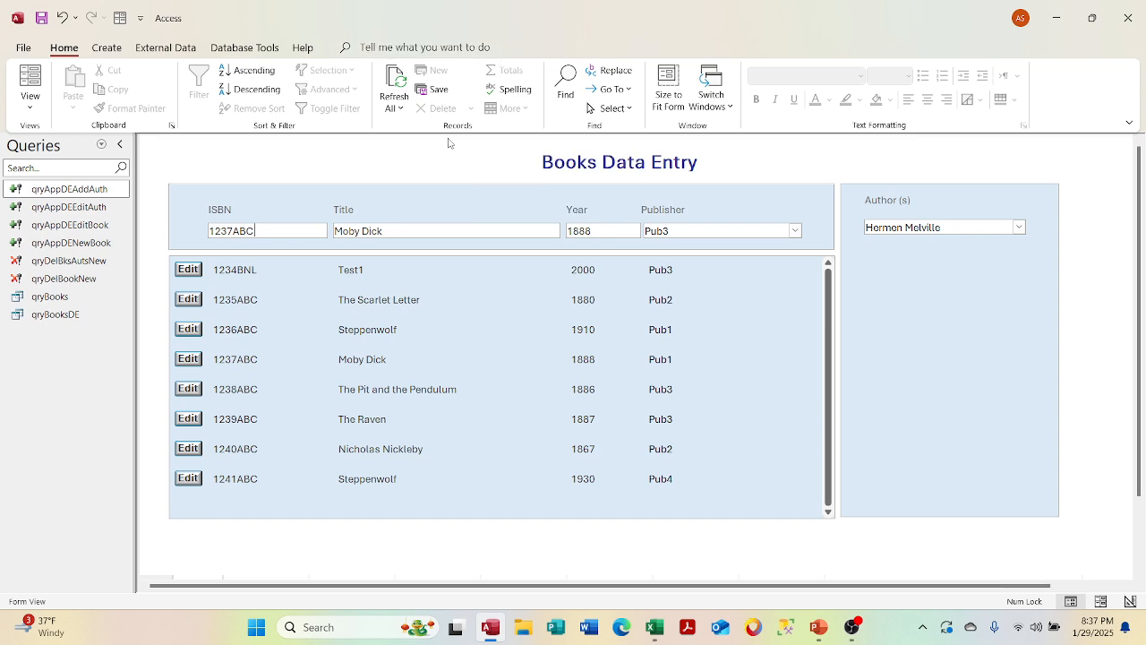
pyautogui.rightClick(451, 140)
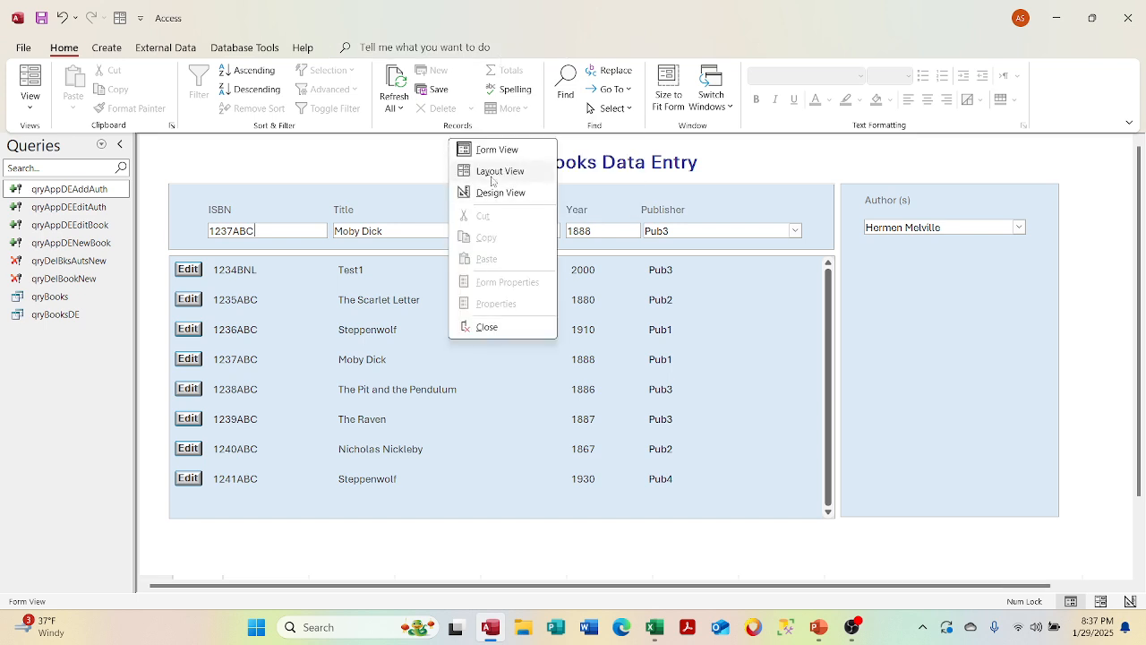
pyautogui.click(493, 192)
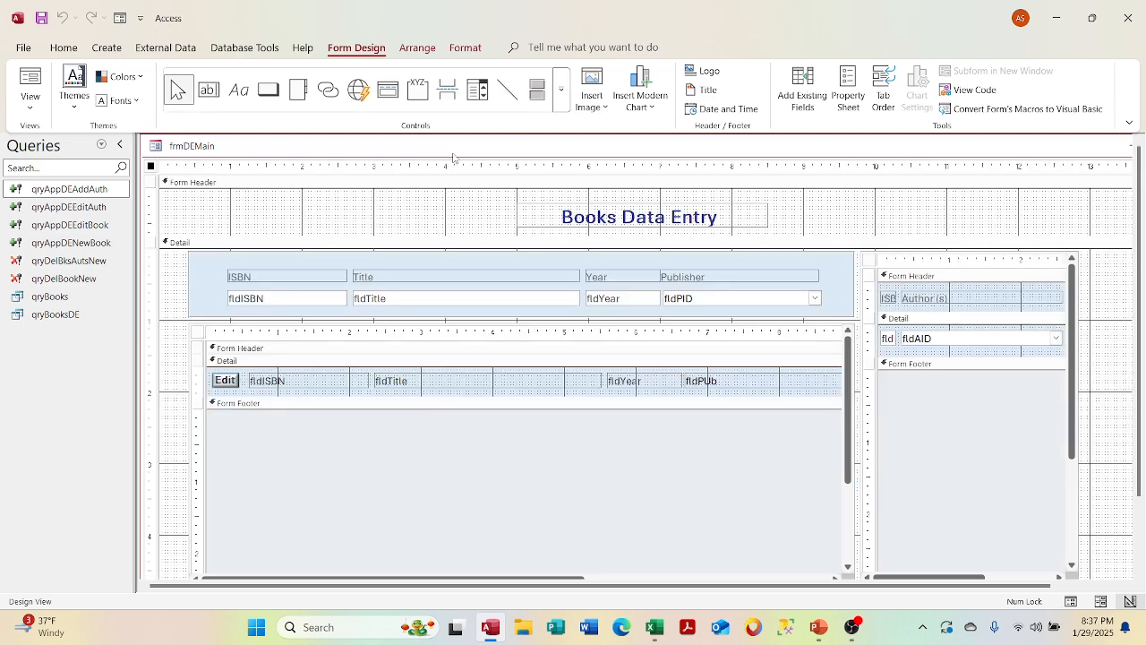
pyautogui.moveTo(815, 151); pyautogui.dragTo(688, 238)
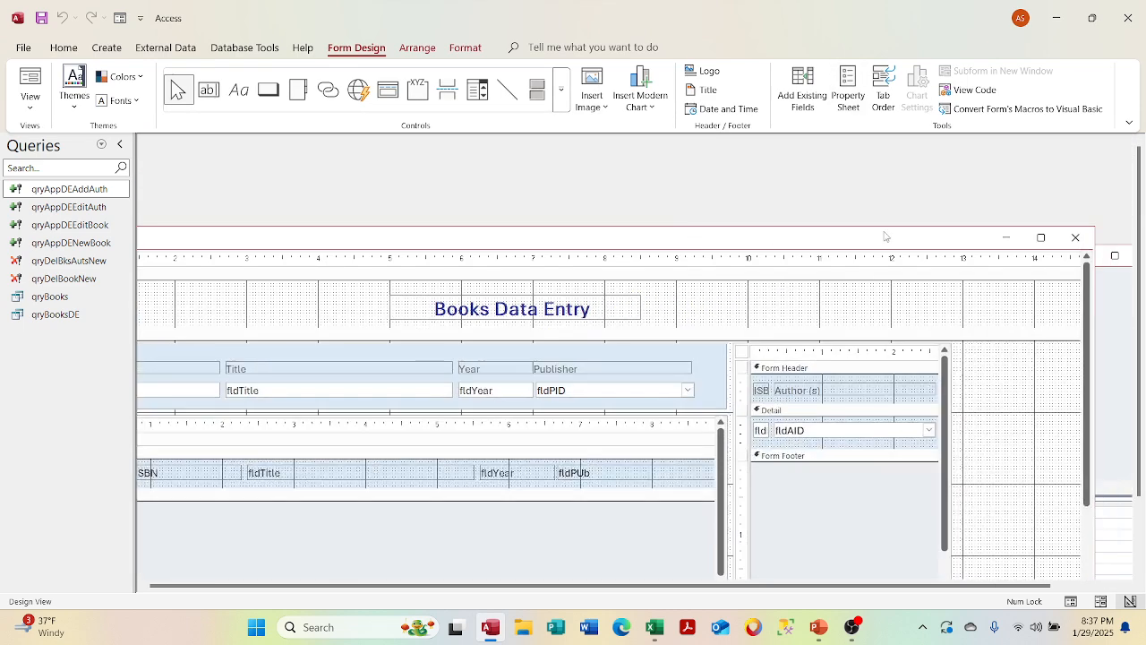
pyautogui.click(1005, 239)
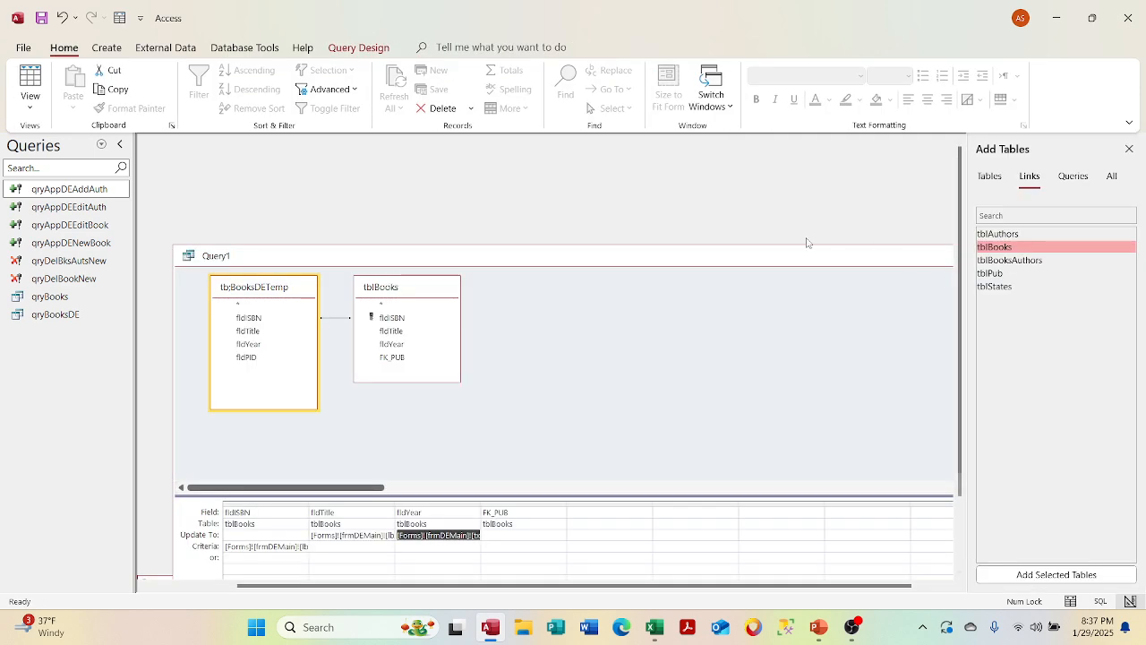
pyautogui.moveTo(667, 258); pyautogui.dragTo(640, 158)
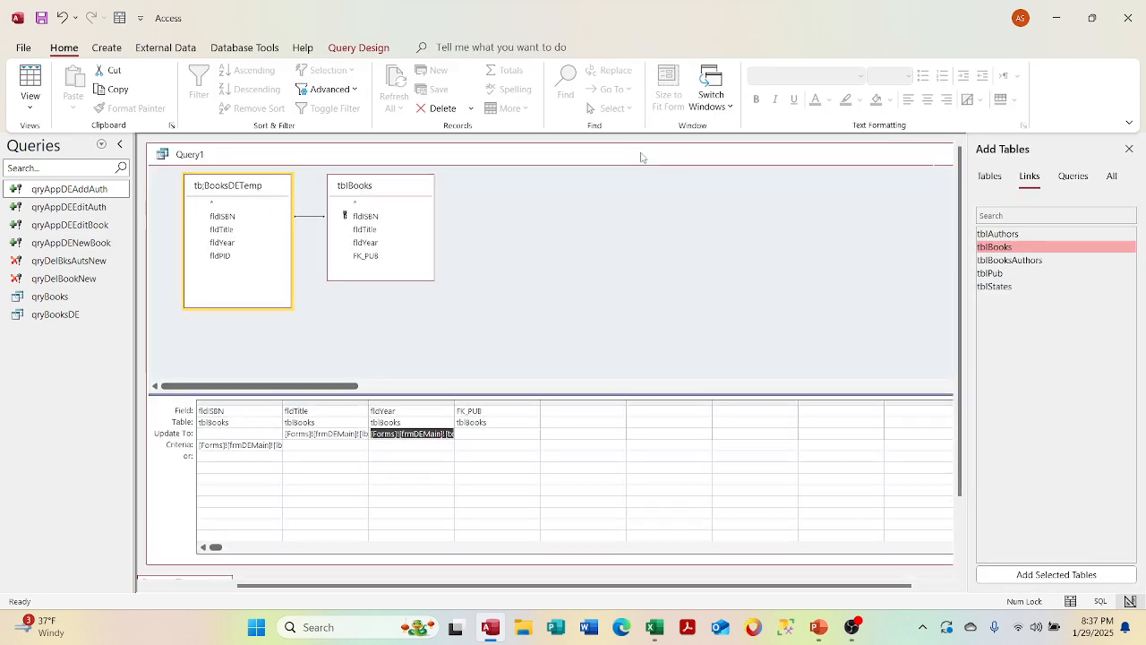
# - Widen the fldTitle and fldYear columns of the query grid to fit their Update To expressions
pyautogui.doubleClick(368, 402)
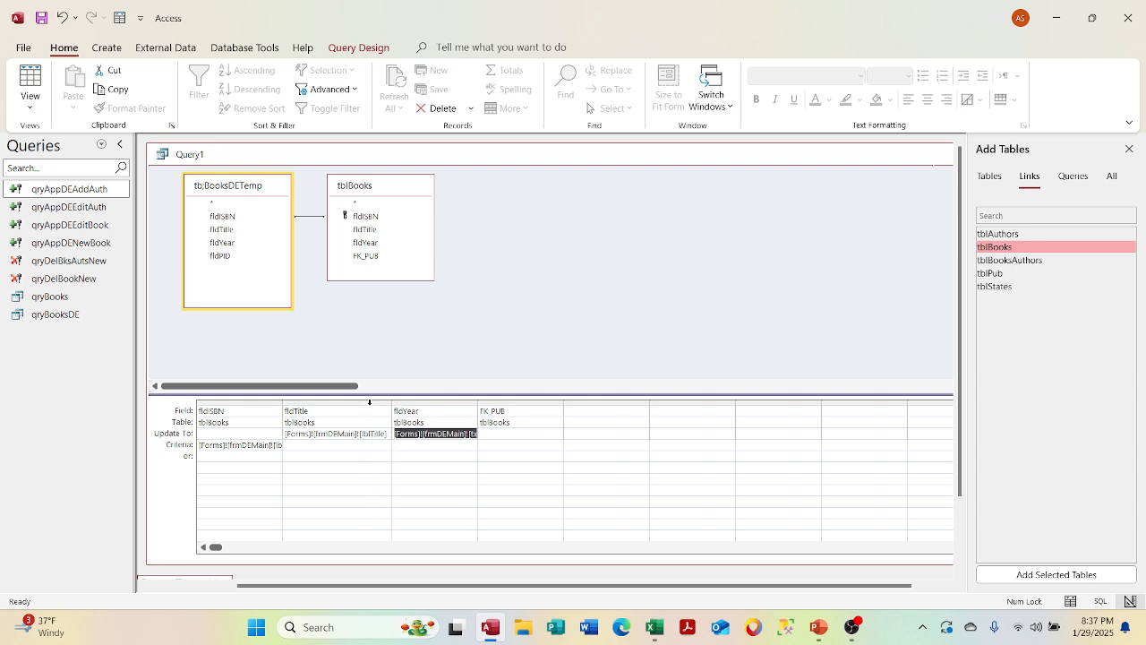
pyautogui.doubleClick(478, 403)
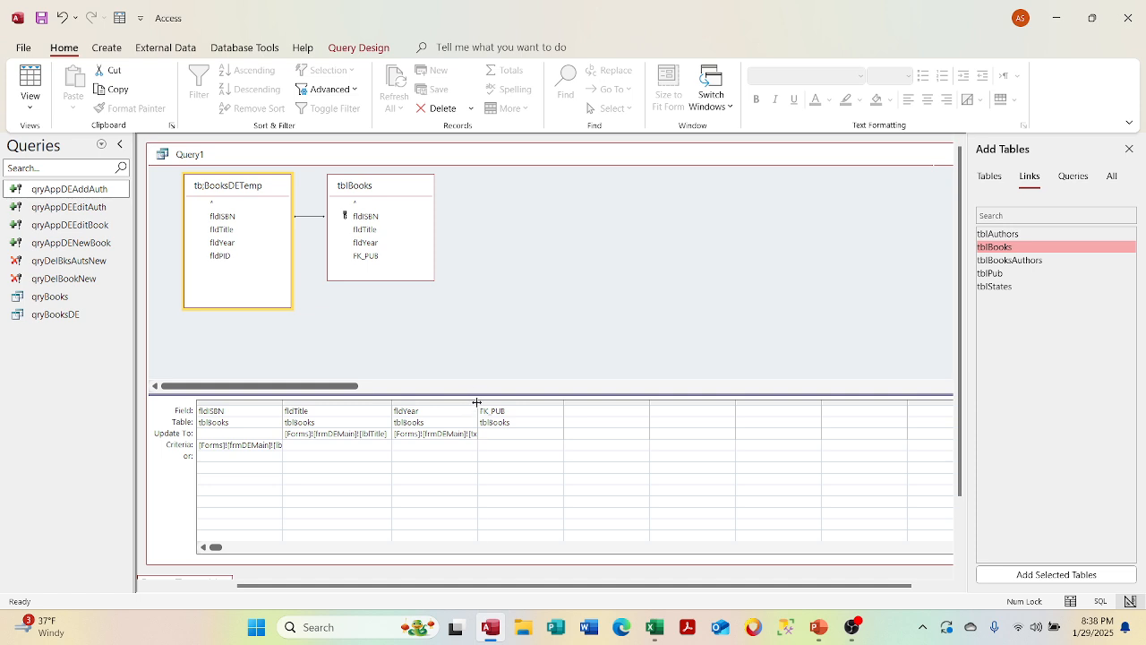
pyautogui.doubleClick(477, 402)
# - Replace fldTitle's Update To expression with Forms![frmDEMain]![txtTitle] in the Expression Builder, taking the control from the loaded form
pyautogui.click(351, 442)
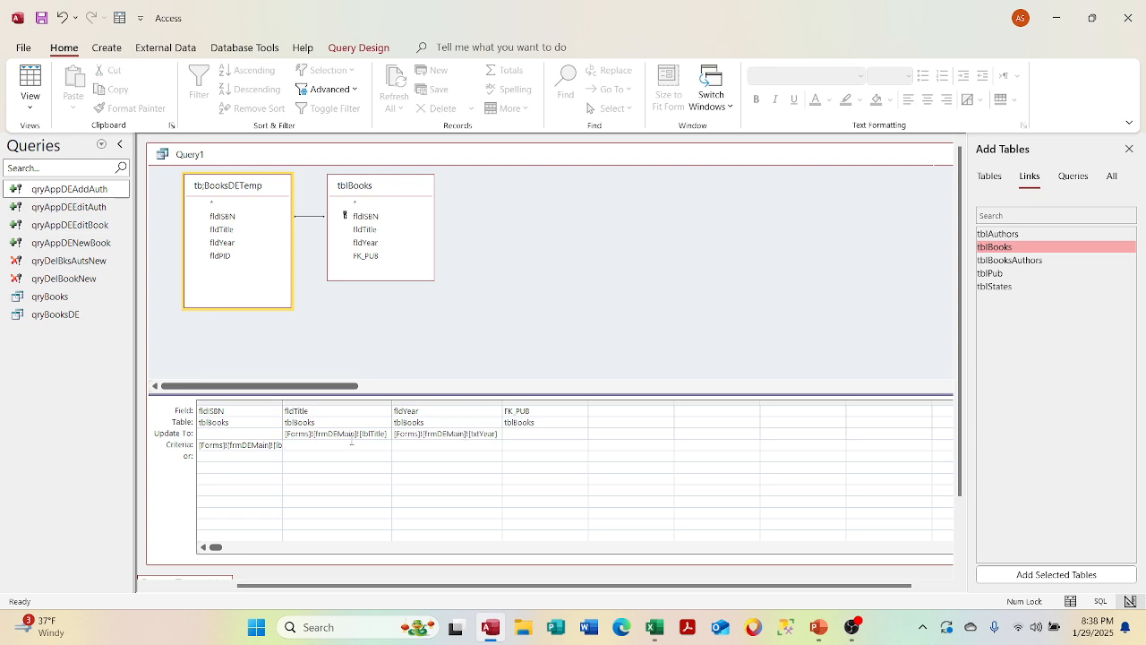
pyautogui.rightClick(350, 435)
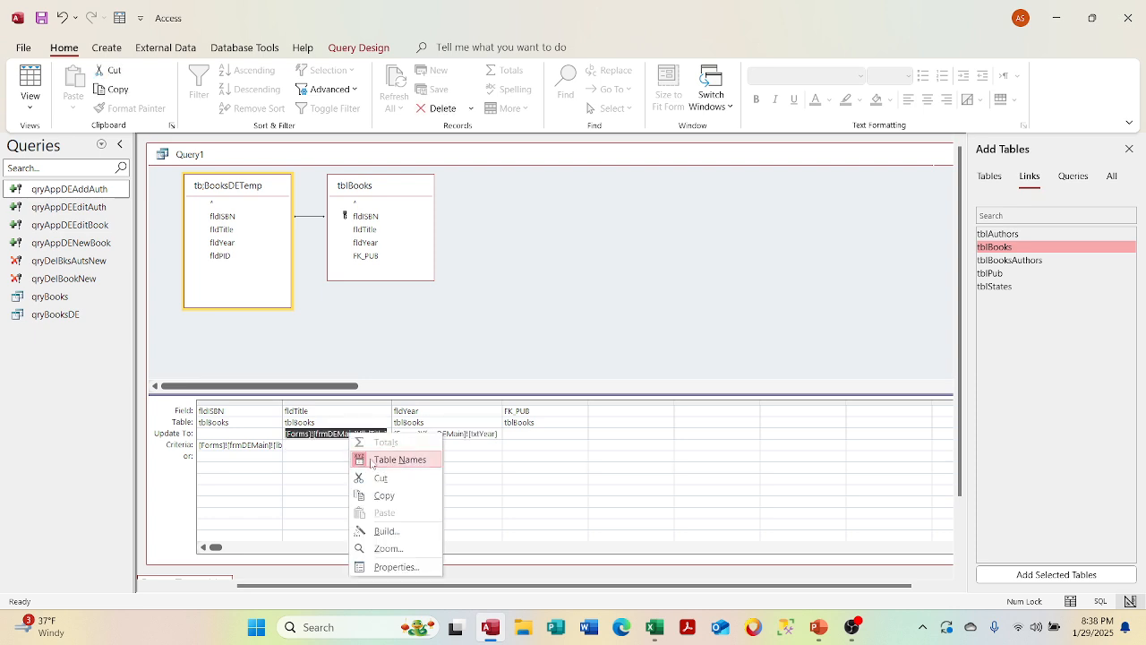
pyautogui.click(380, 526)
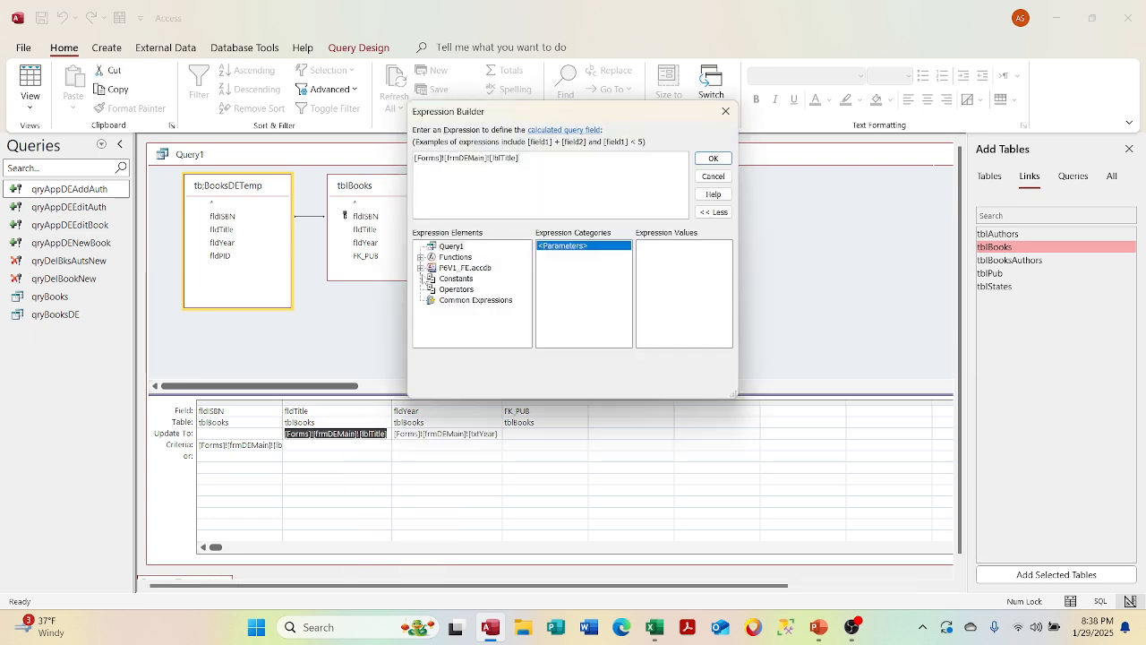
pyautogui.click(421, 267)
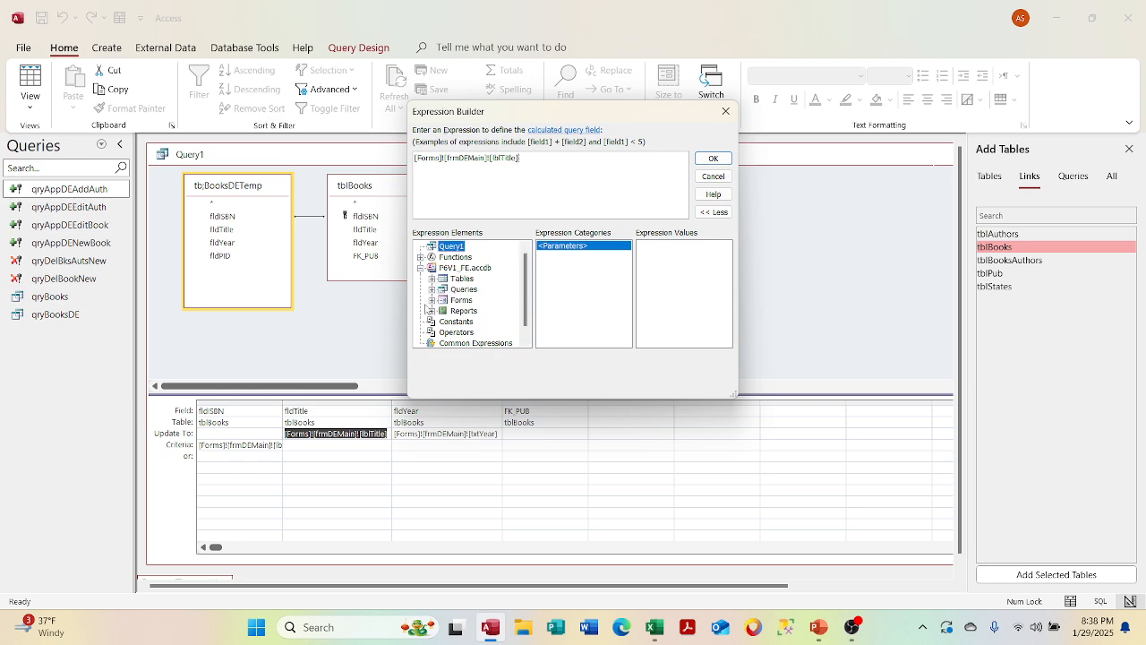
pyautogui.click(431, 300)
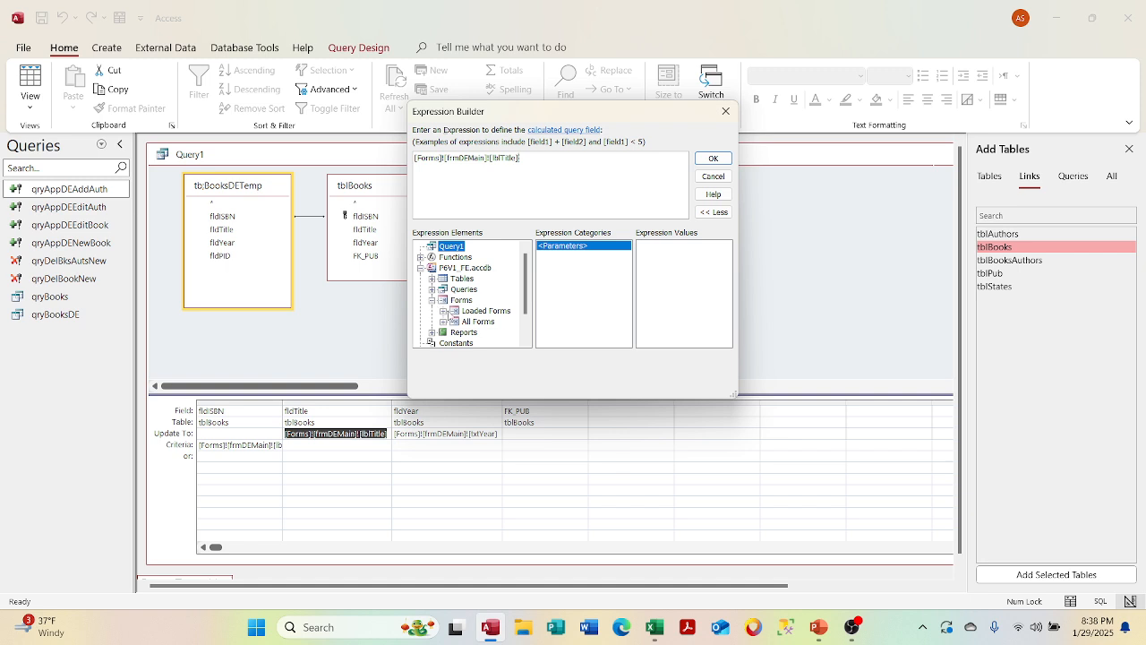
pyautogui.click(442, 310)
pyautogui.click(466, 321)
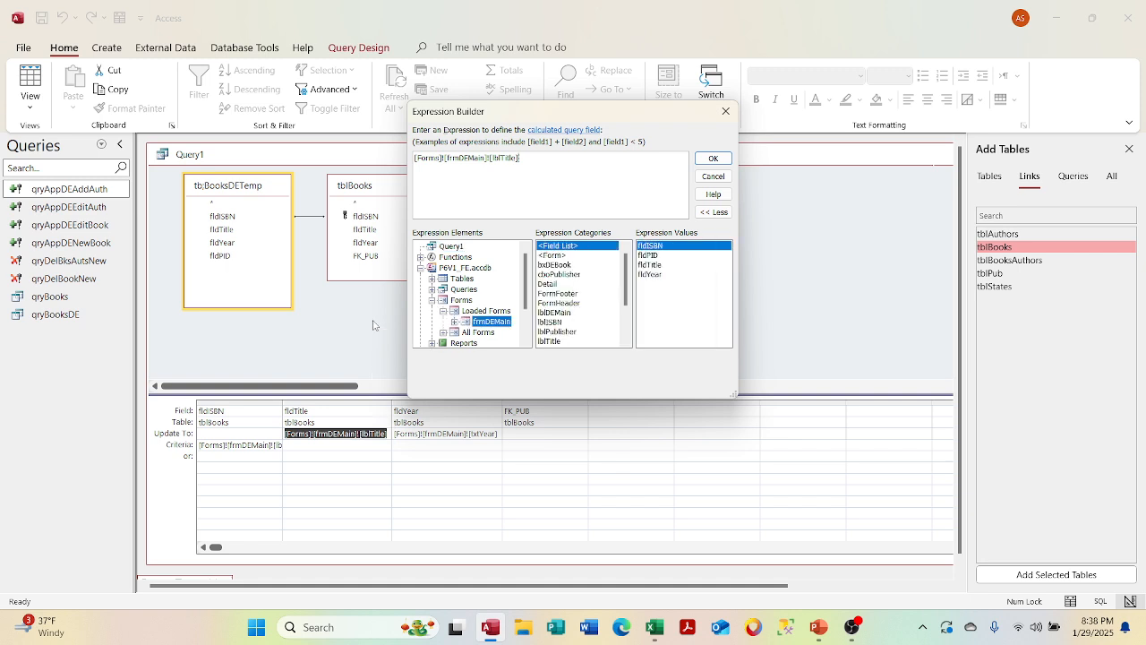
pyautogui.moveTo(518, 157); pyautogui.dragTo(413, 155)
pyautogui.press('Delete')
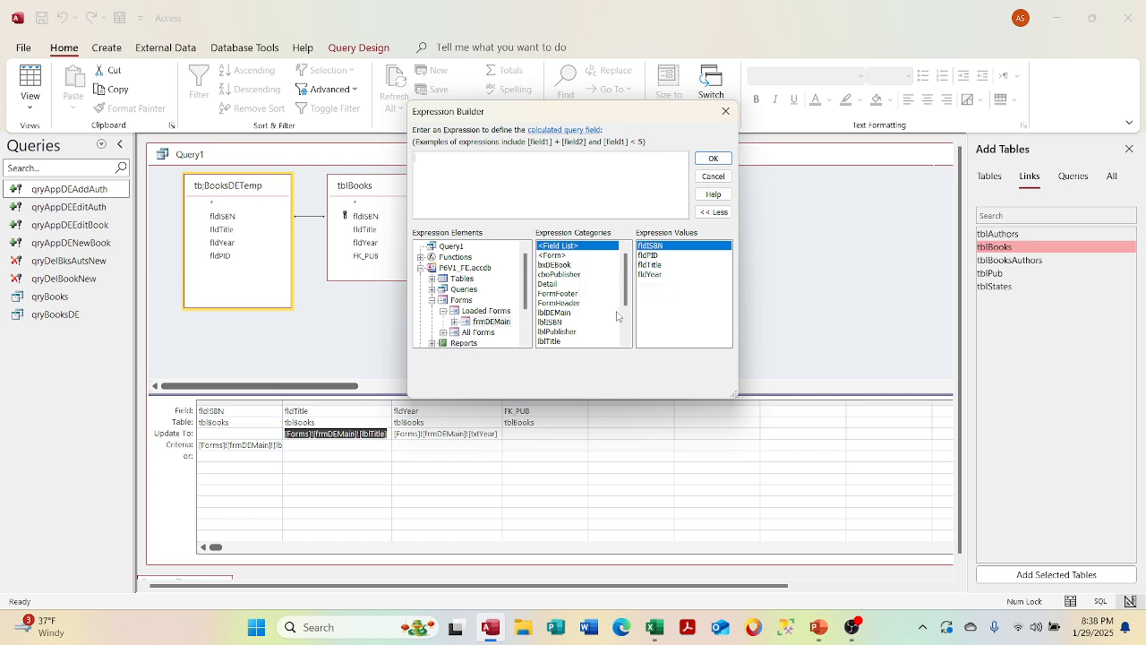
pyautogui.scroll(-2, 628, 337)
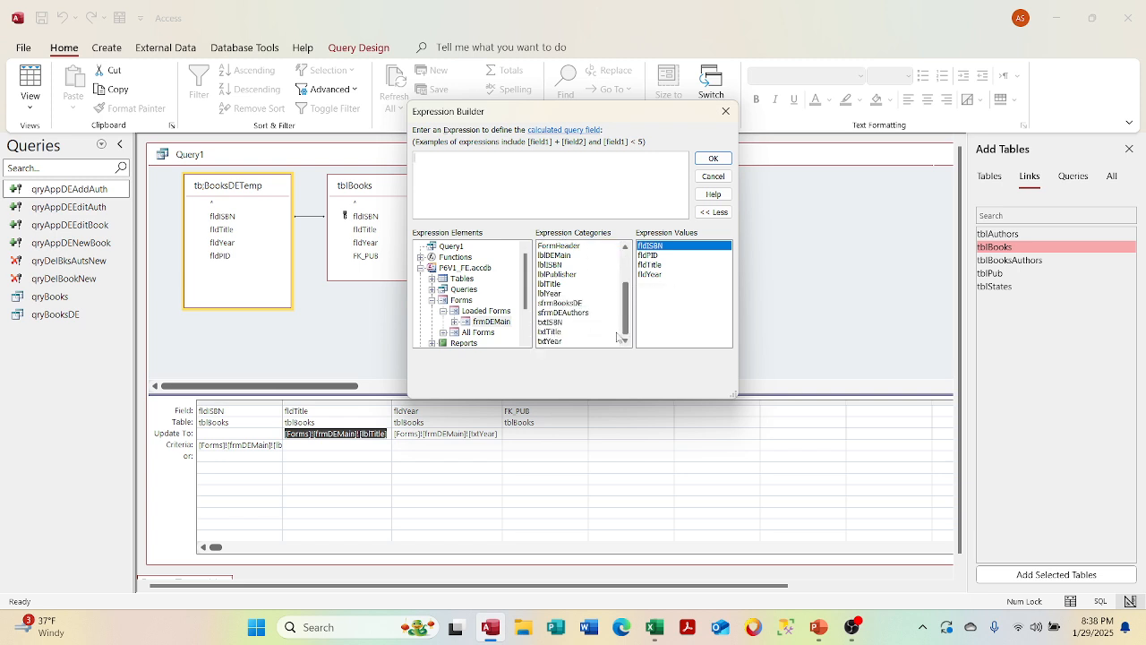
pyautogui.doubleClick(552, 332)
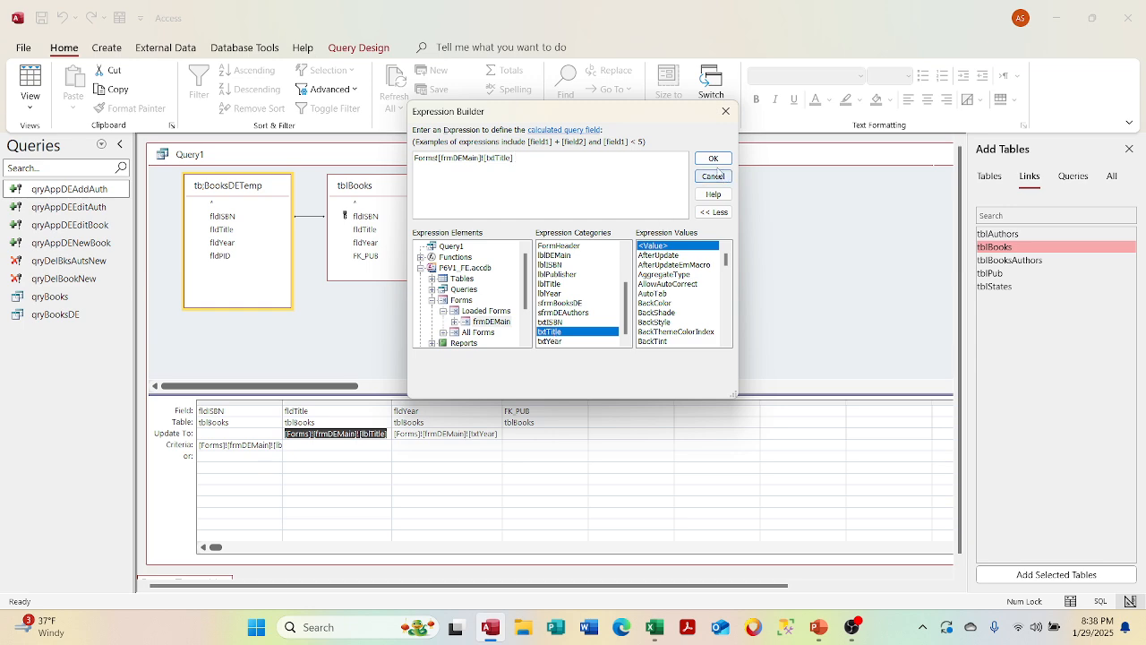
pyautogui.click(712, 157)
# - Build the Update To expression Forms![frmDEMain]![cboPublisher] for FK_PUB in the Expression Builder, taking the control from the loaded form
pyautogui.click(534, 436)
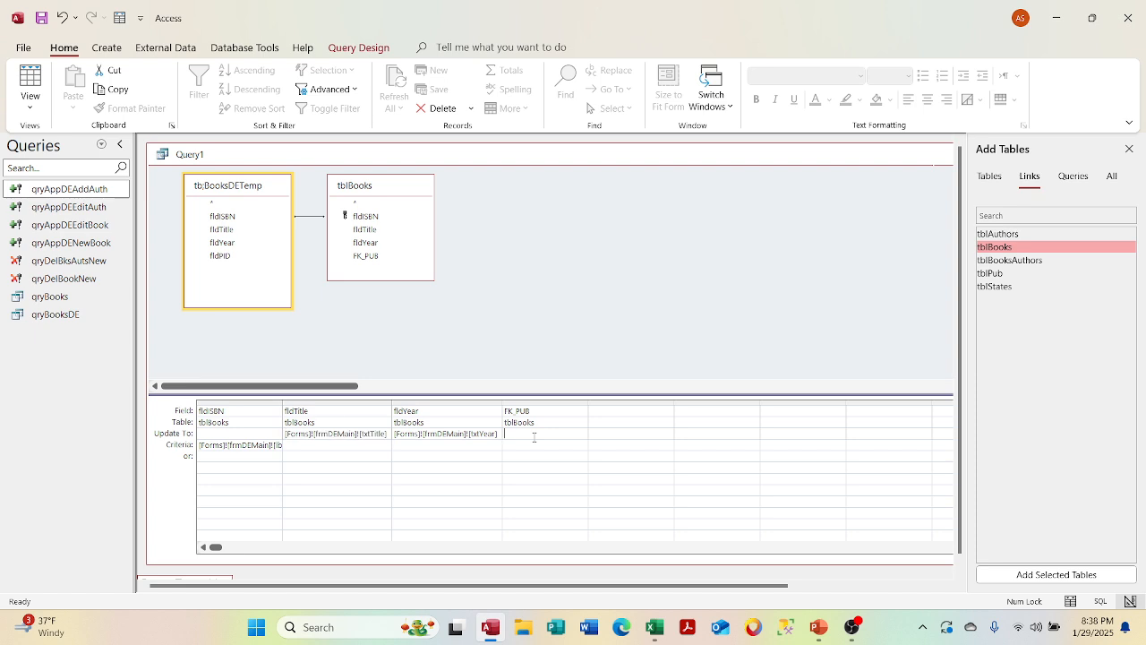
pyautogui.rightClick(535, 438)
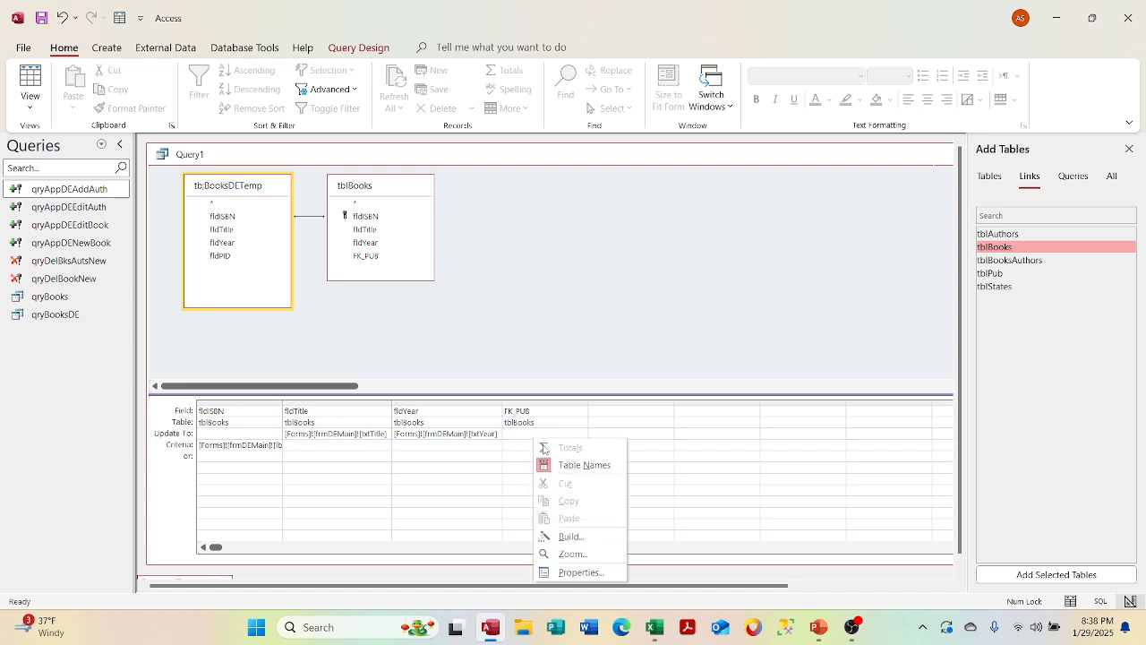
pyautogui.click(564, 536)
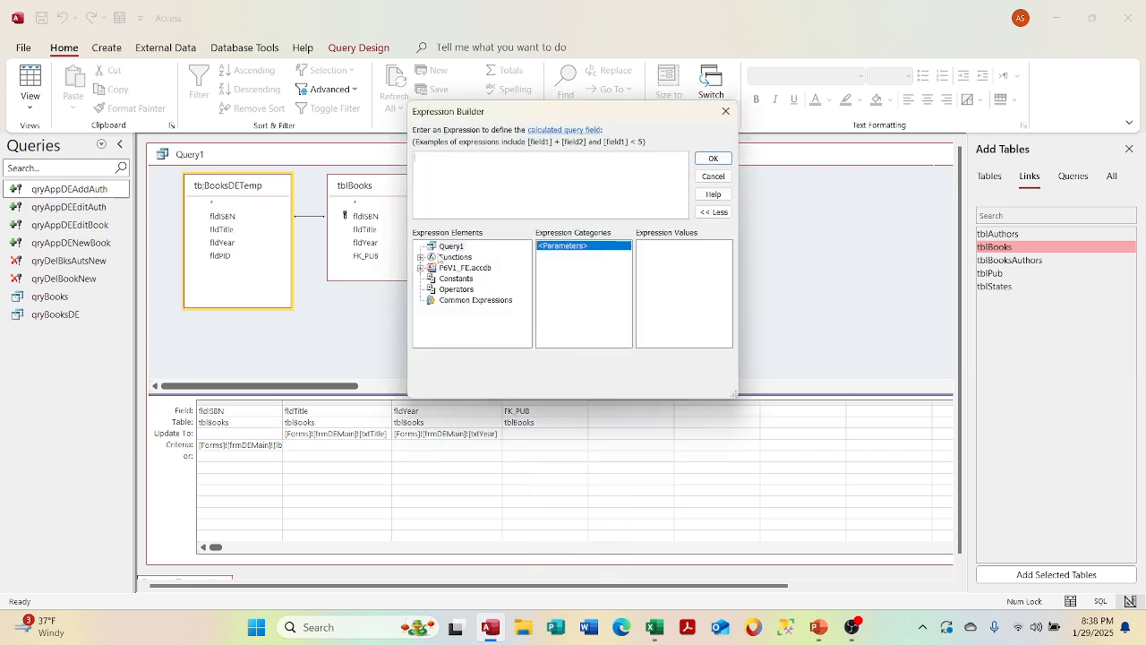
pyautogui.click(421, 268)
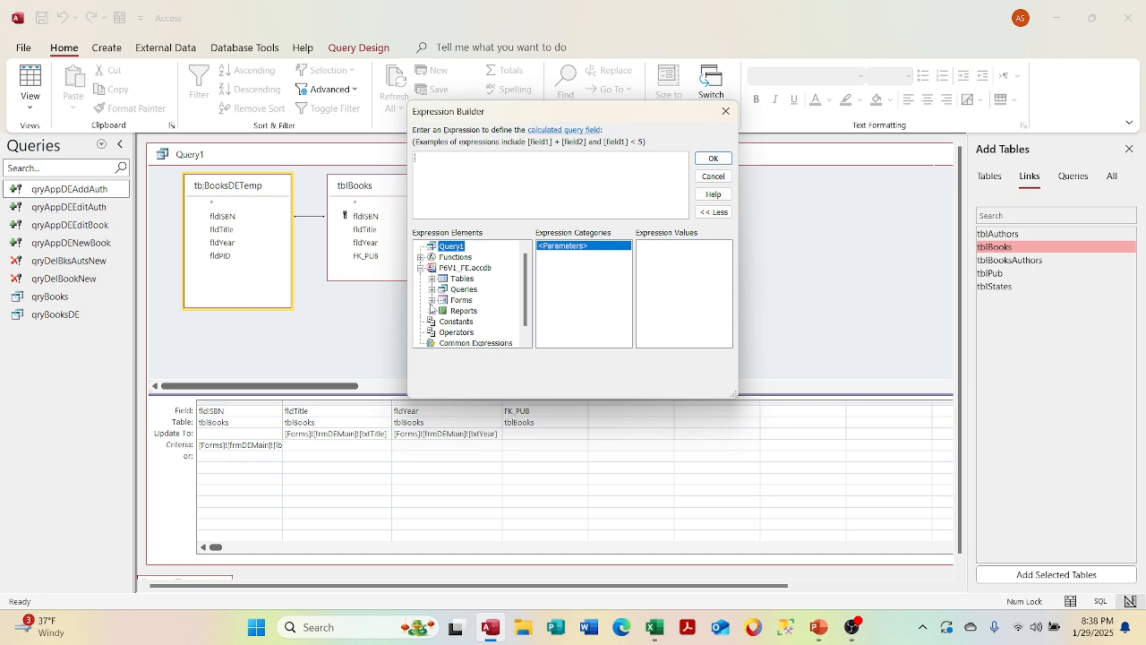
pyautogui.click(432, 300)
pyautogui.click(442, 310)
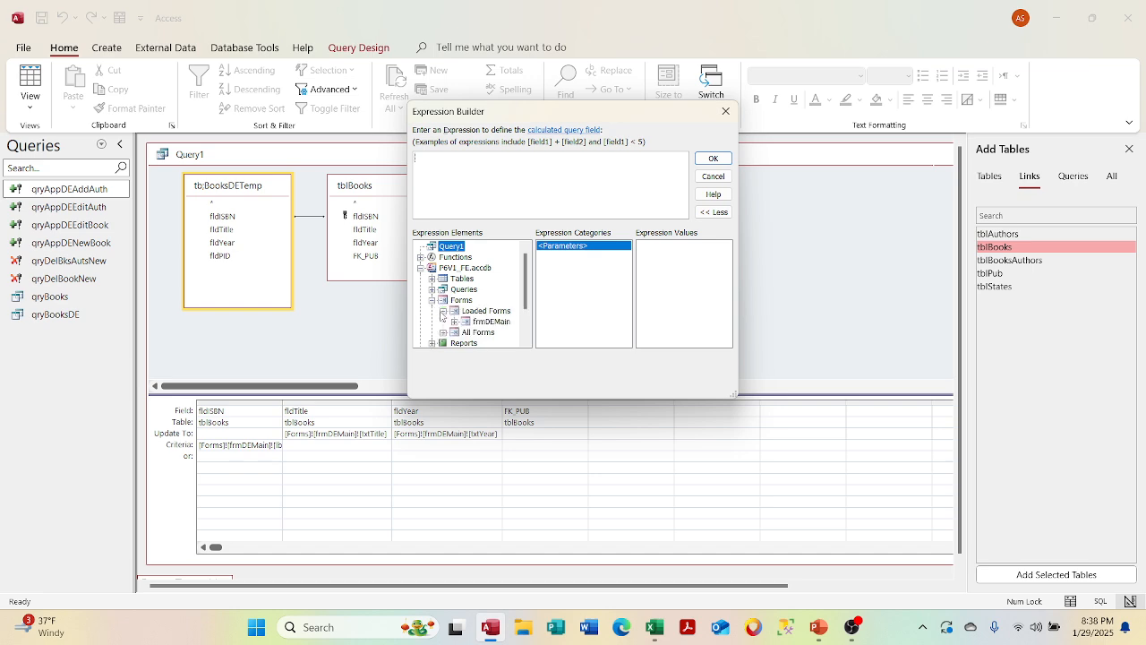
pyautogui.click(455, 321)
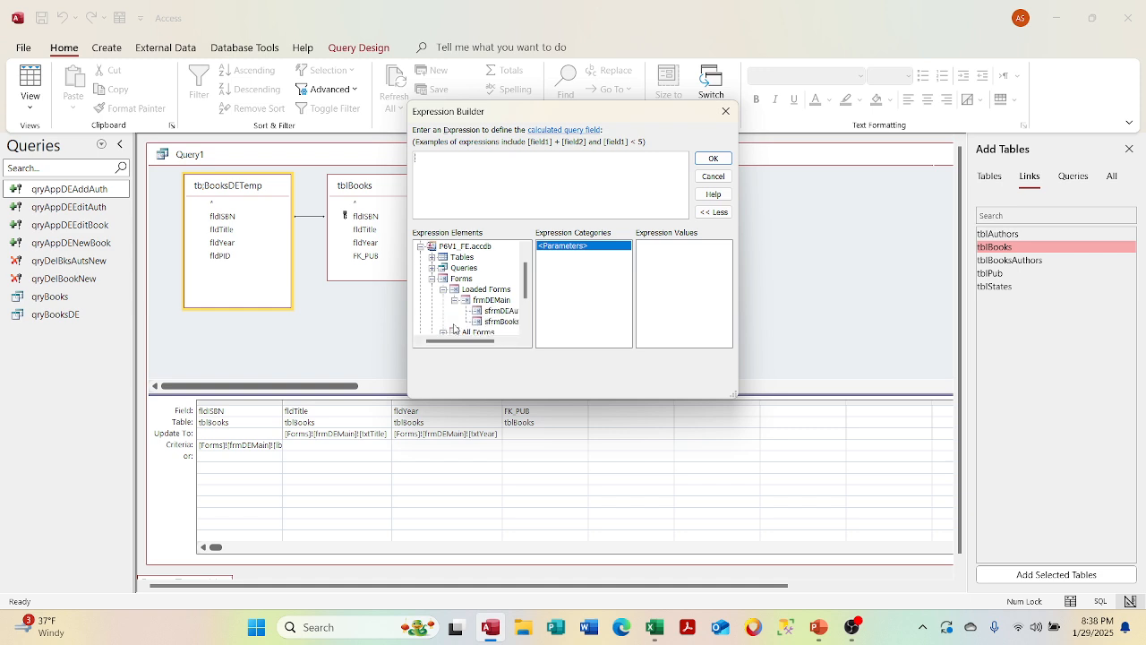
pyautogui.click(489, 301)
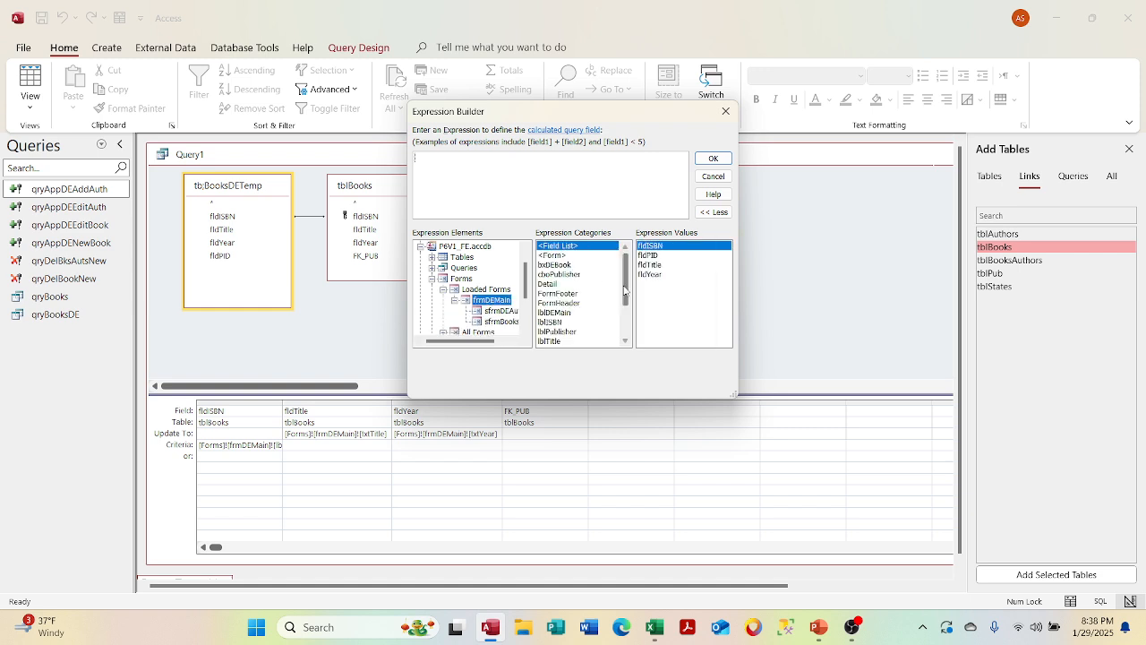
pyautogui.moveTo(624, 289); pyautogui.dragTo(626, 321)
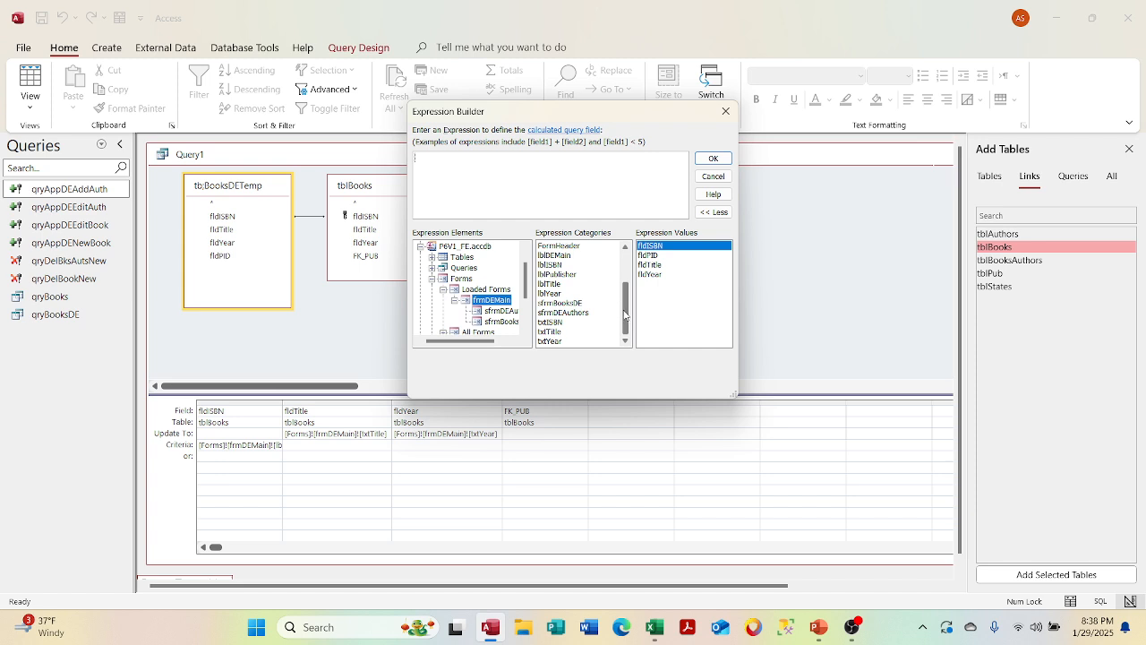
pyautogui.moveTo(624, 316); pyautogui.dragTo(624, 296)
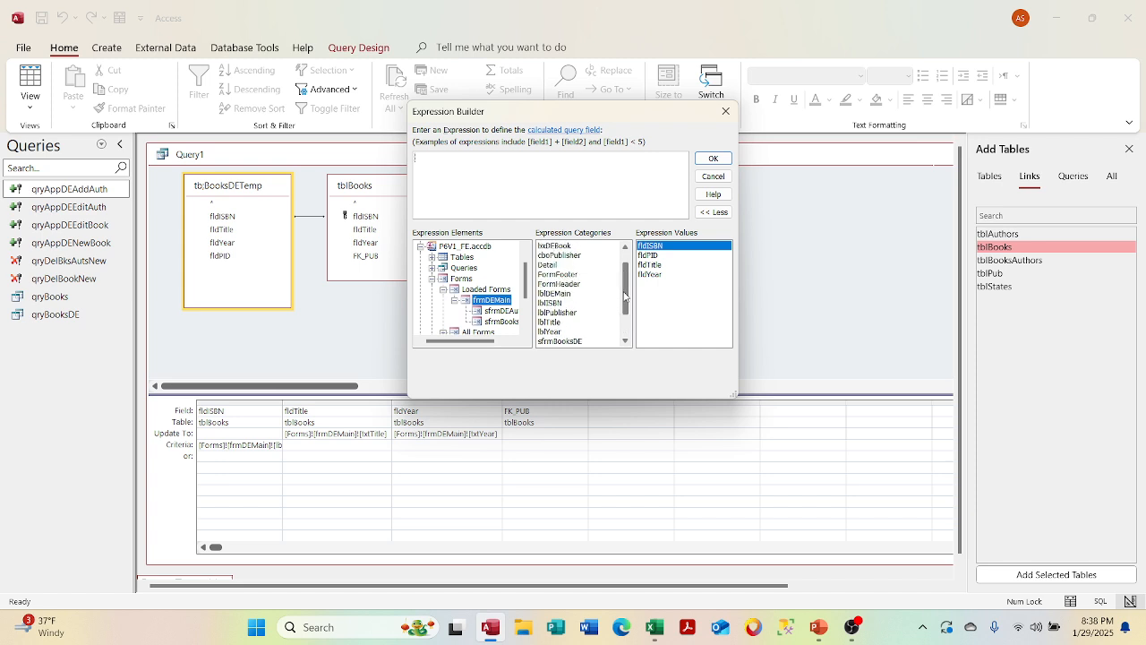
pyautogui.click(582, 274)
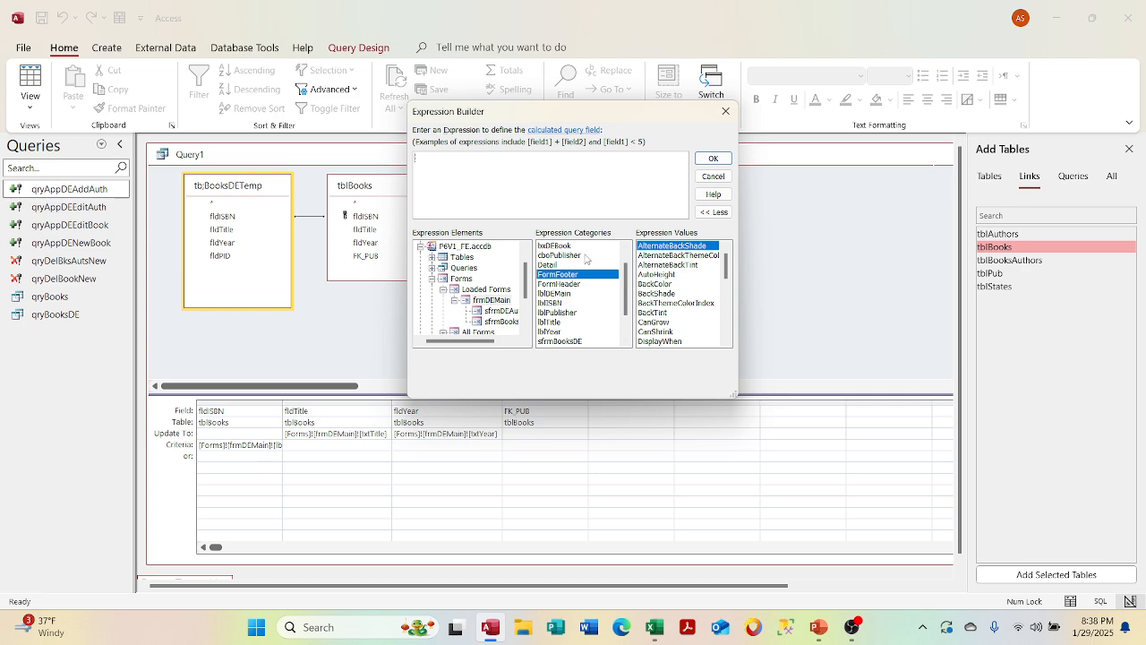
pyautogui.click(586, 255)
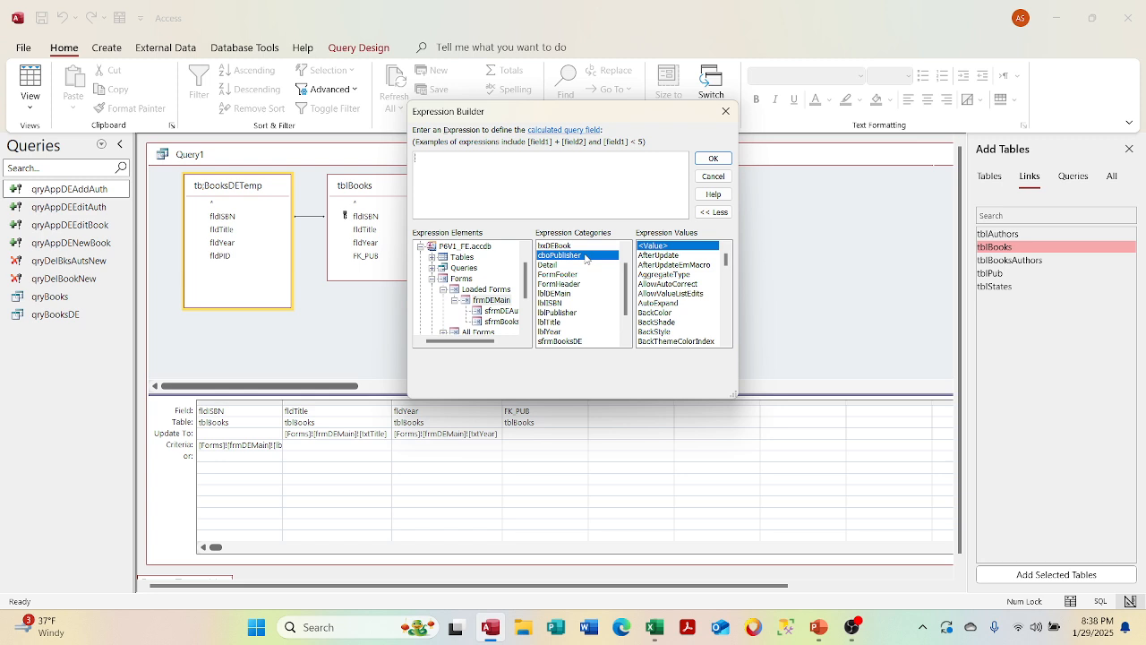
pyautogui.doubleClick(585, 255)
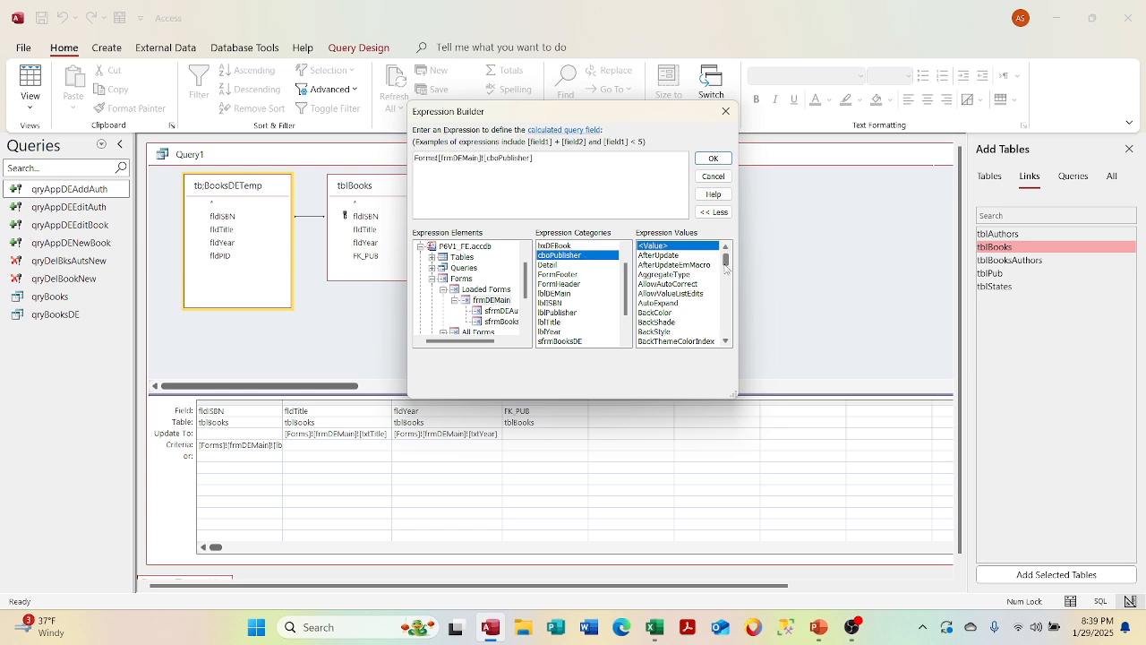
# - Examine the properties listed for the cboPublisher control in the Expression Builder
pyautogui.moveTo(726, 262); pyautogui.dragTo(727, 272)
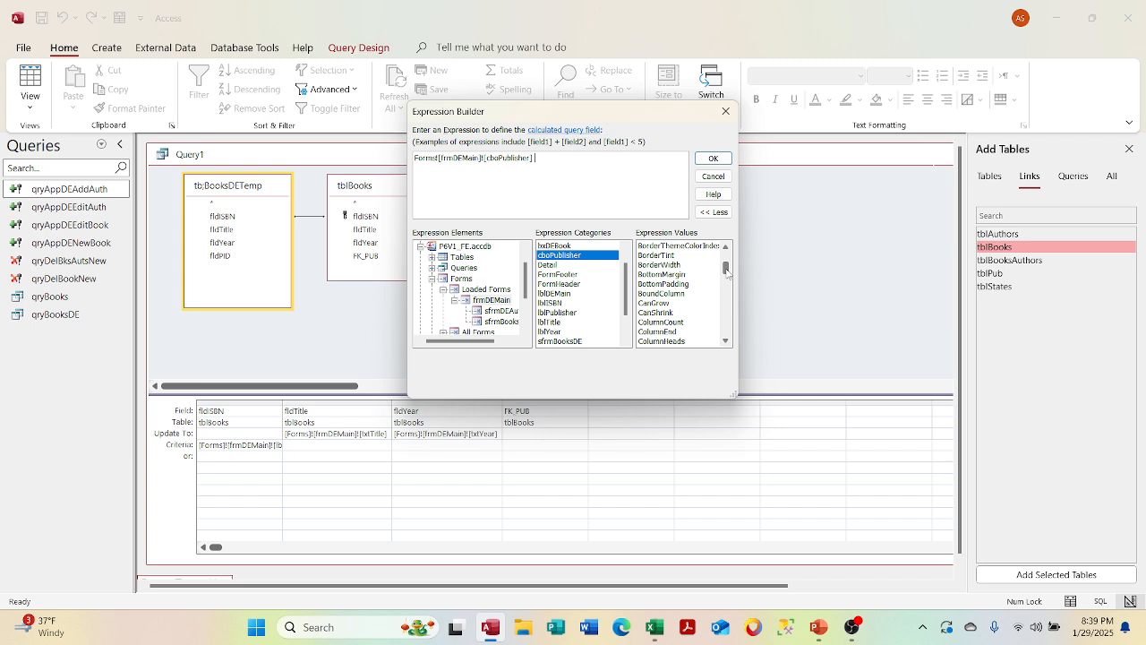
pyautogui.moveTo(727, 271); pyautogui.dragTo(727, 282)
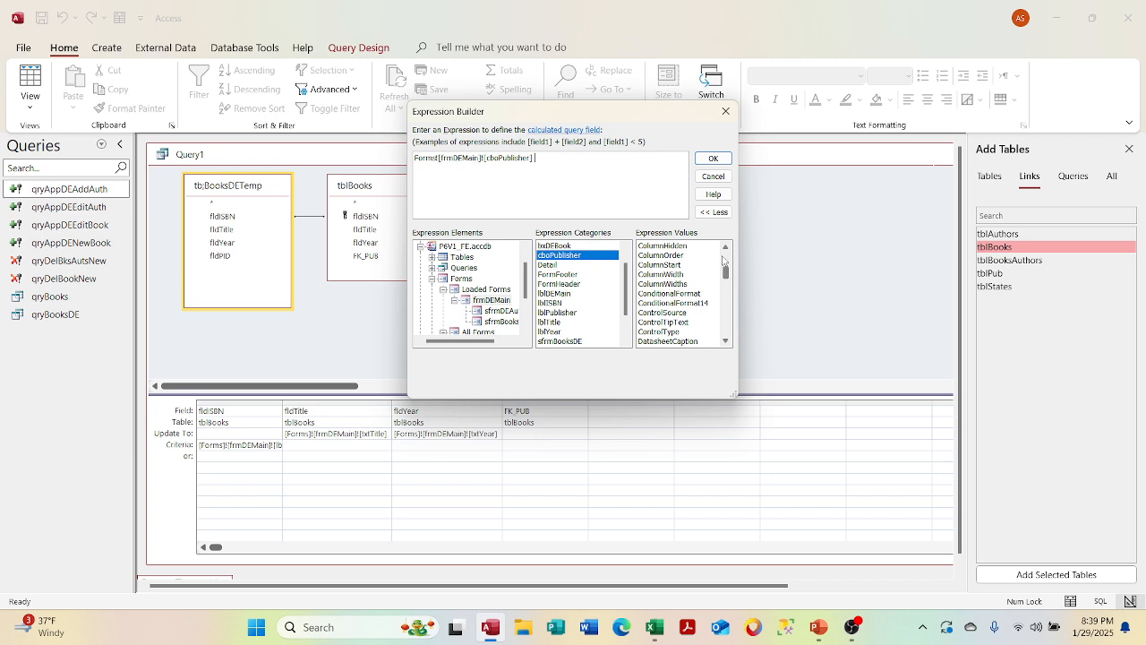
pyautogui.click(725, 247)
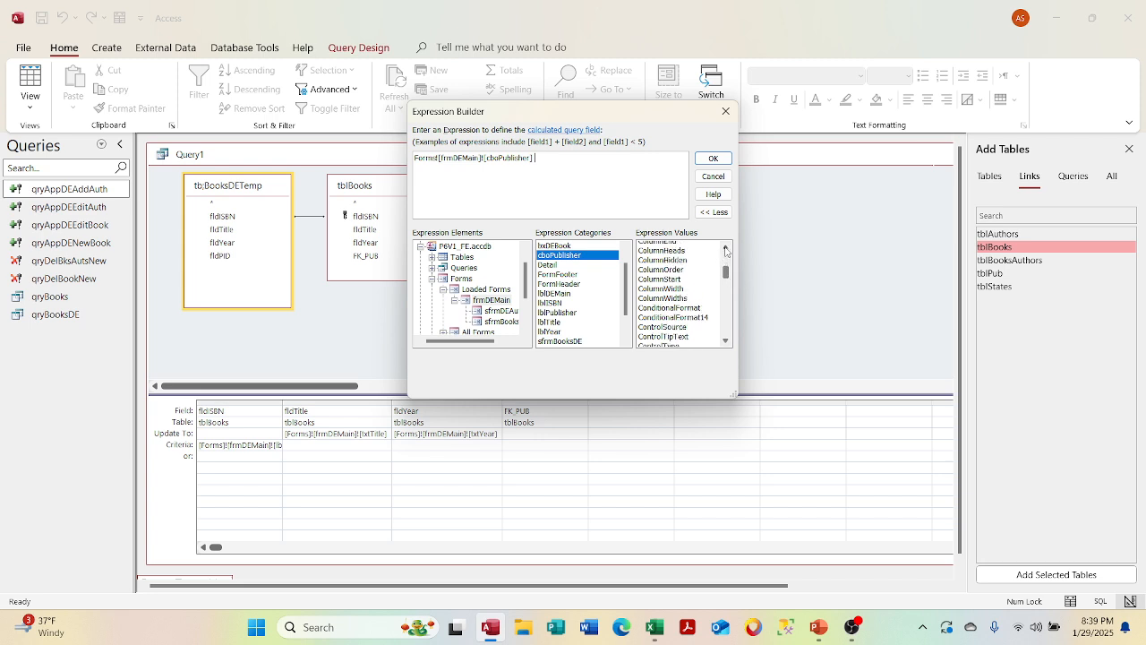
pyautogui.click(725, 248)
pyautogui.click(725, 248)
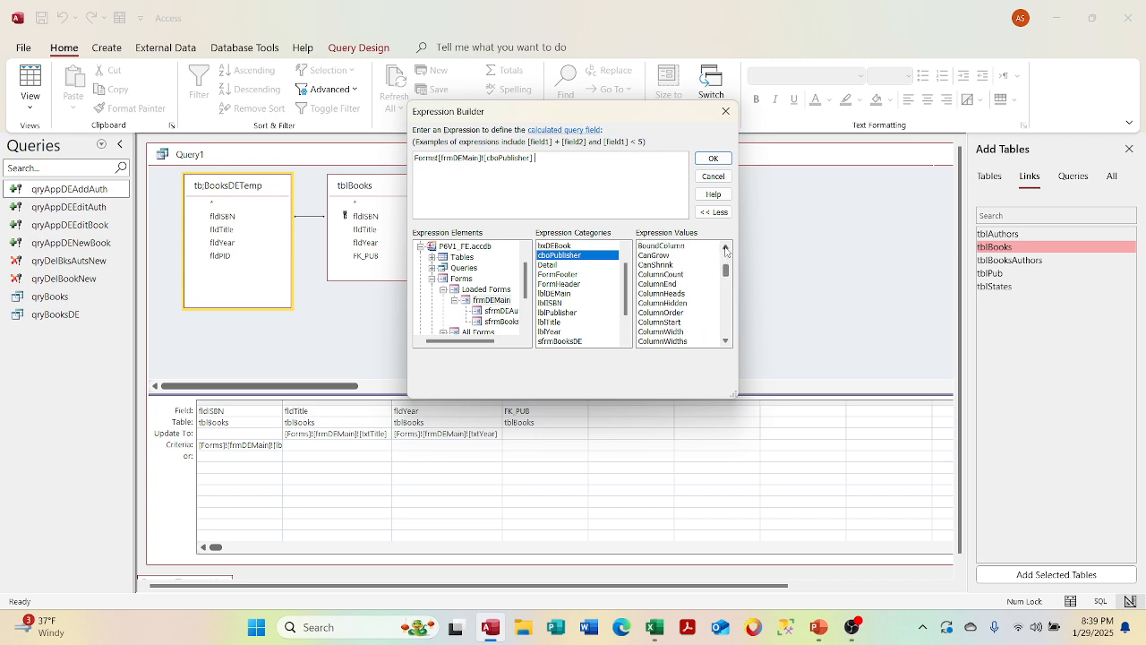
pyautogui.click(725, 247)
pyautogui.click(725, 247)
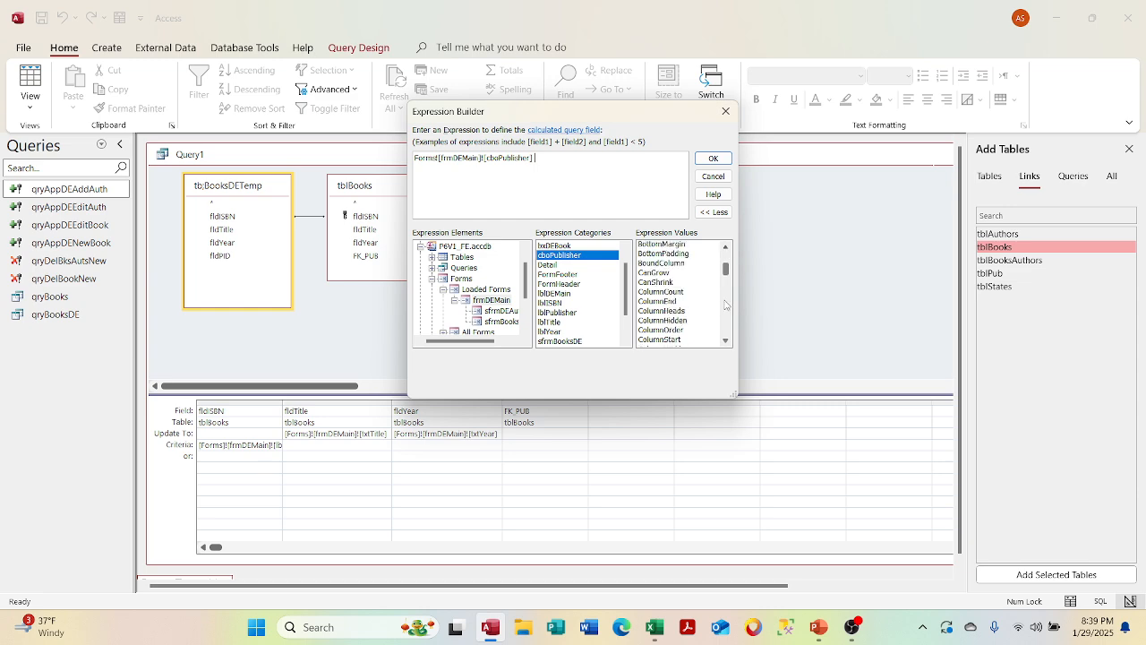
pyautogui.click(725, 247)
pyautogui.click(725, 342)
pyautogui.click(725, 341)
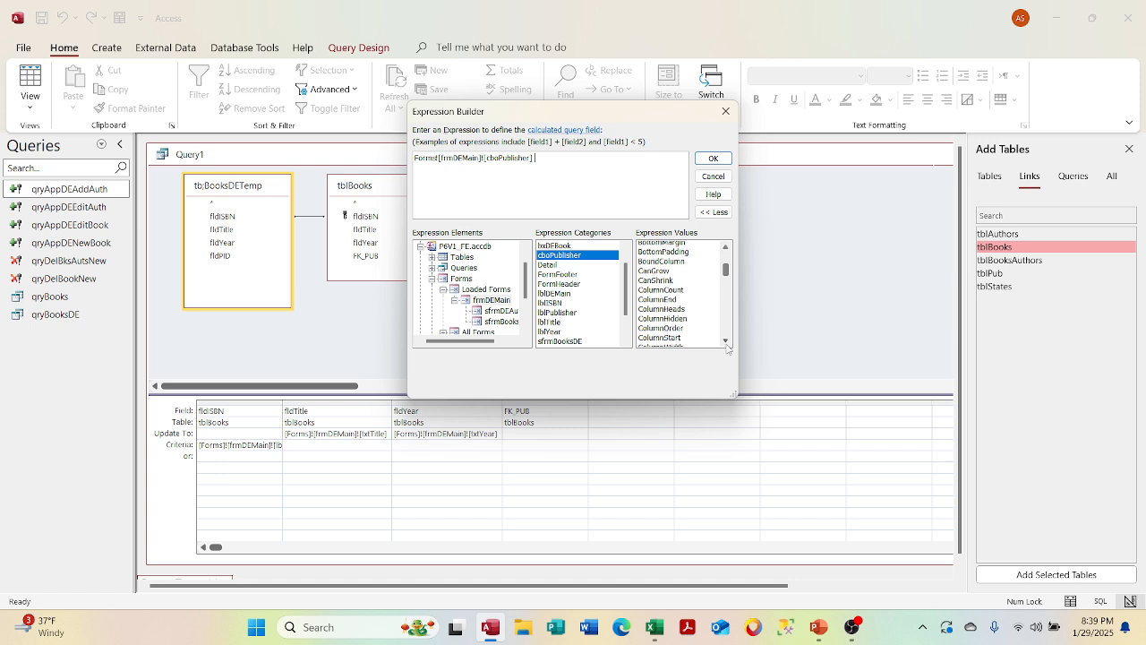
pyautogui.click(725, 341)
pyautogui.click(726, 341)
pyautogui.click(725, 341)
pyautogui.click(725, 342)
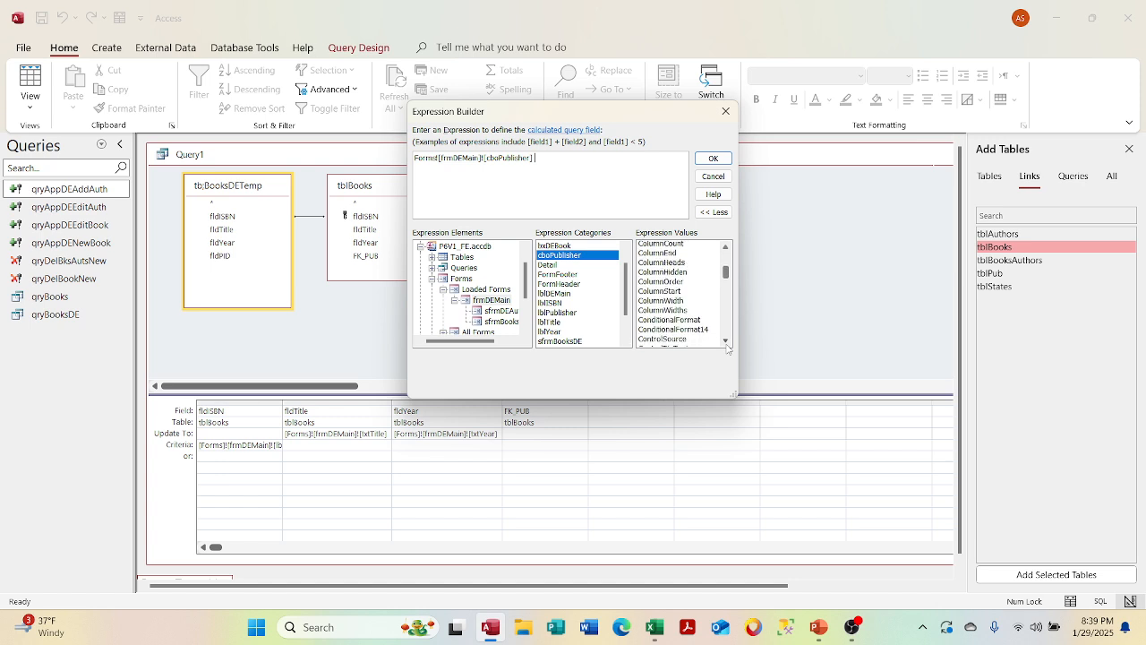
pyautogui.click(725, 342)
pyautogui.click(725, 342)
pyautogui.click(725, 342)
pyautogui.click(725, 342)
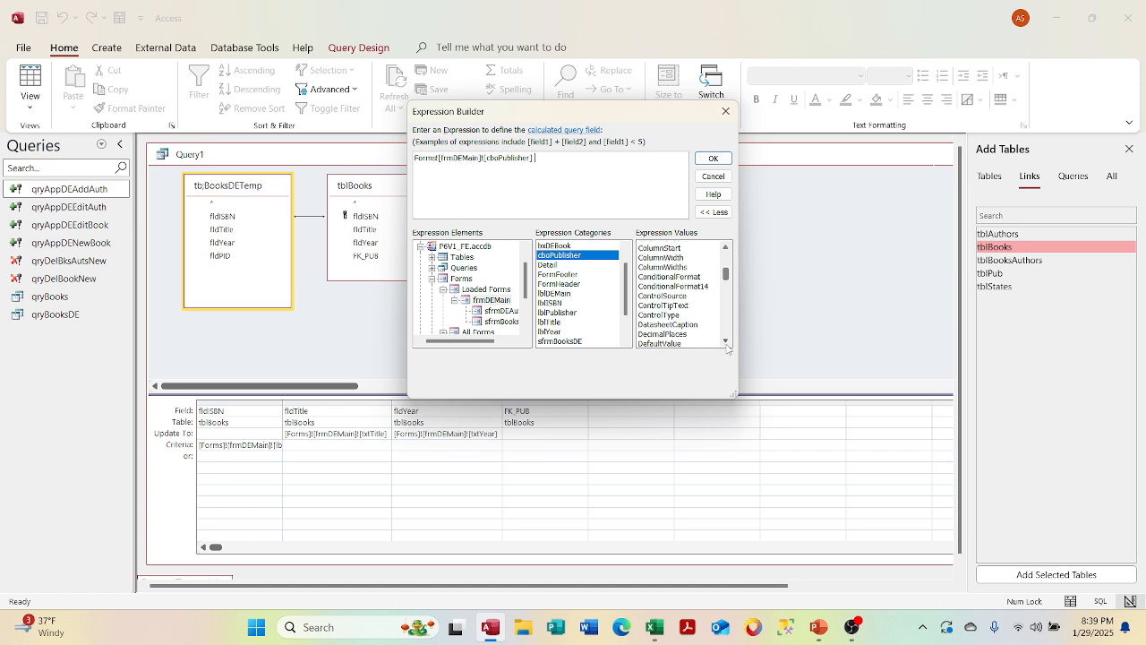
pyautogui.click(725, 342)
pyautogui.click(725, 342)
pyautogui.click(725, 342)
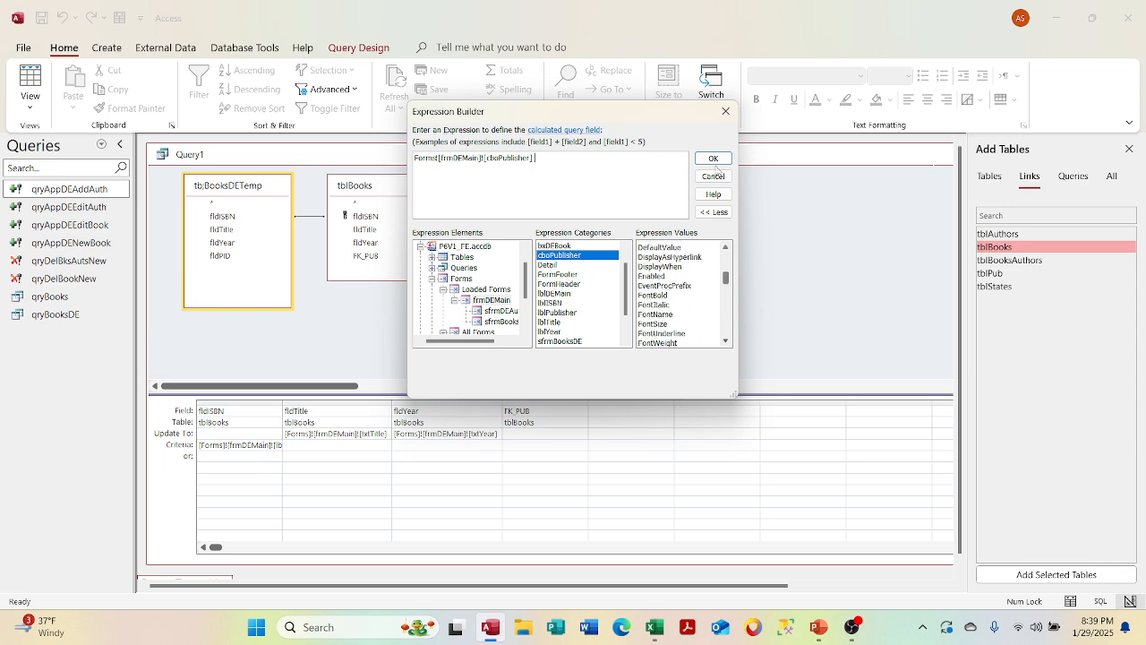
# - Accept the FK_PUB expression and save the update query as qryUpdDEBook, closing it and the Add Tables pane
pyautogui.click(710, 161)
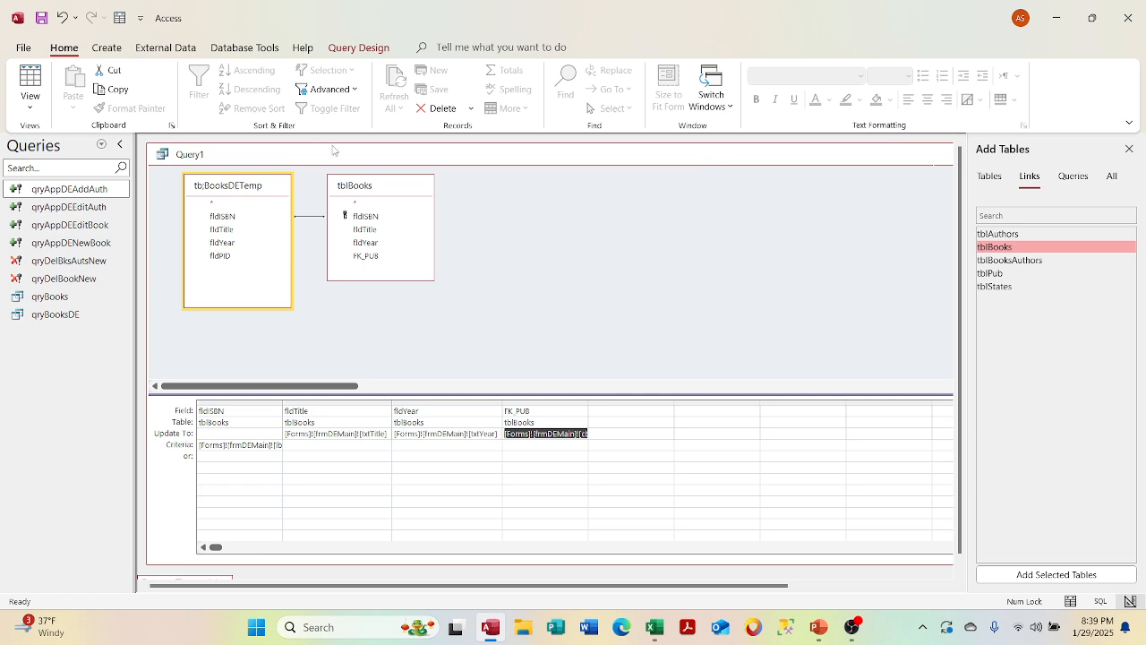
pyautogui.click(359, 48)
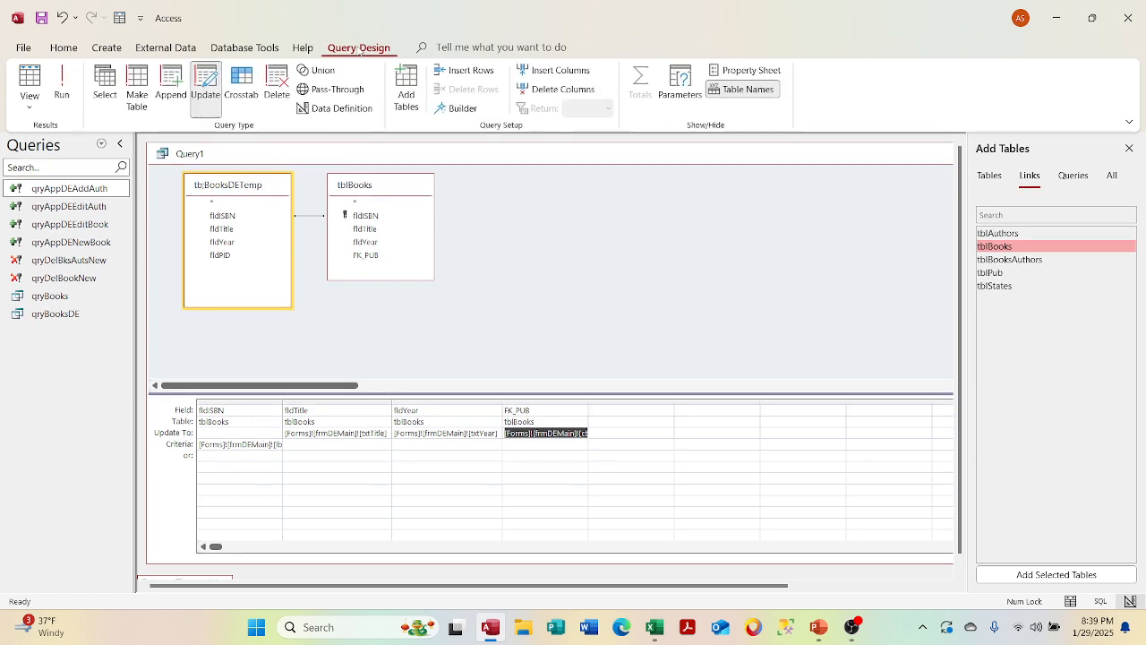
pyautogui.rightClick(616, 167)
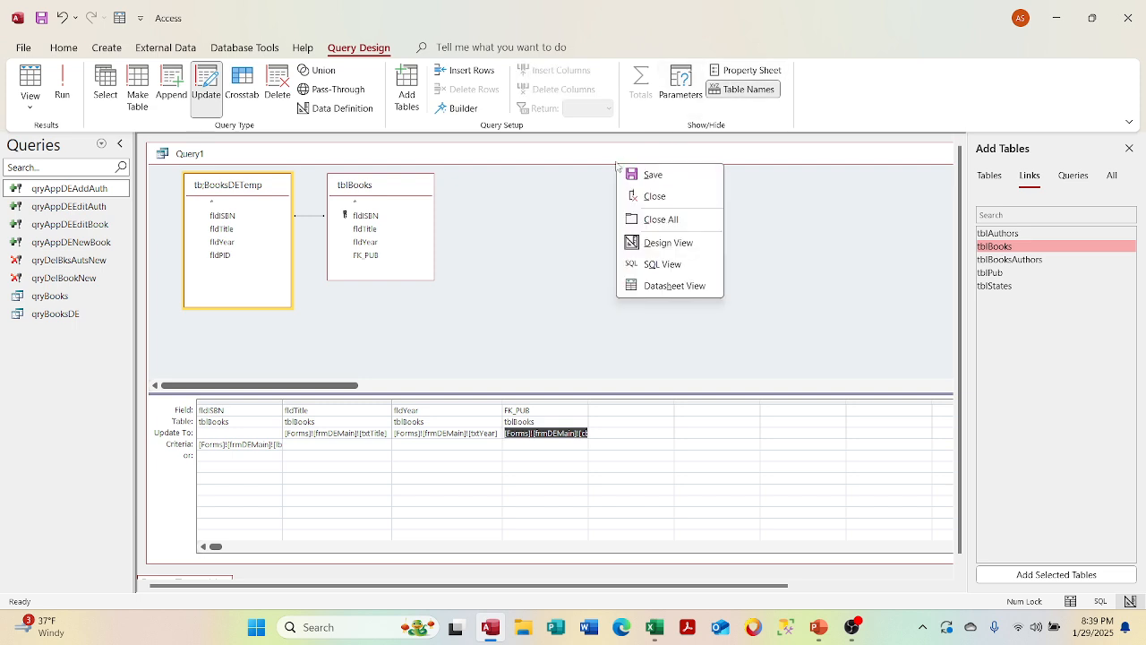
pyautogui.click(637, 176)
pyautogui.write('qry')
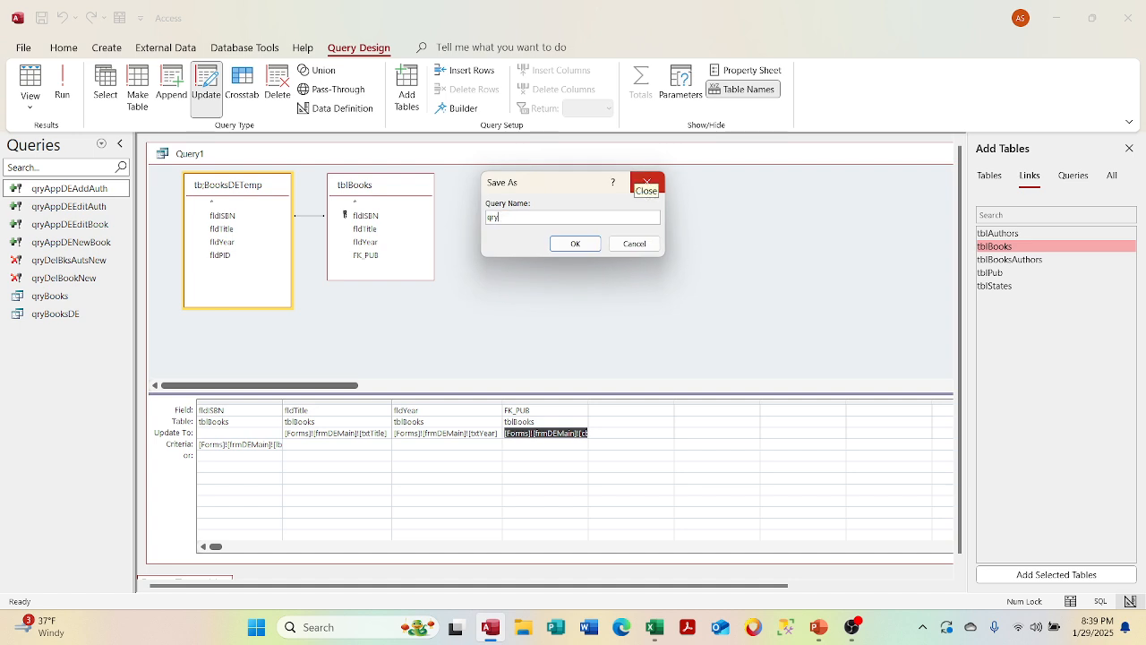
pyautogui.write('UpdDEBook')
pyautogui.click(575, 243)
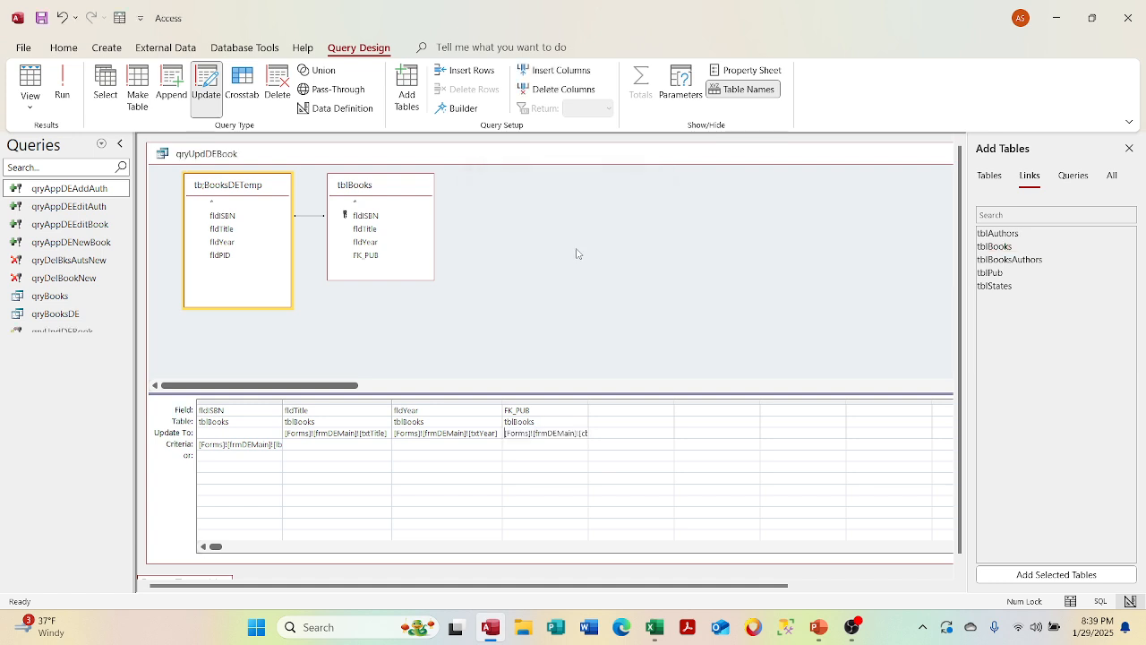
pyautogui.click(1128, 149)
pyautogui.click(1125, 153)
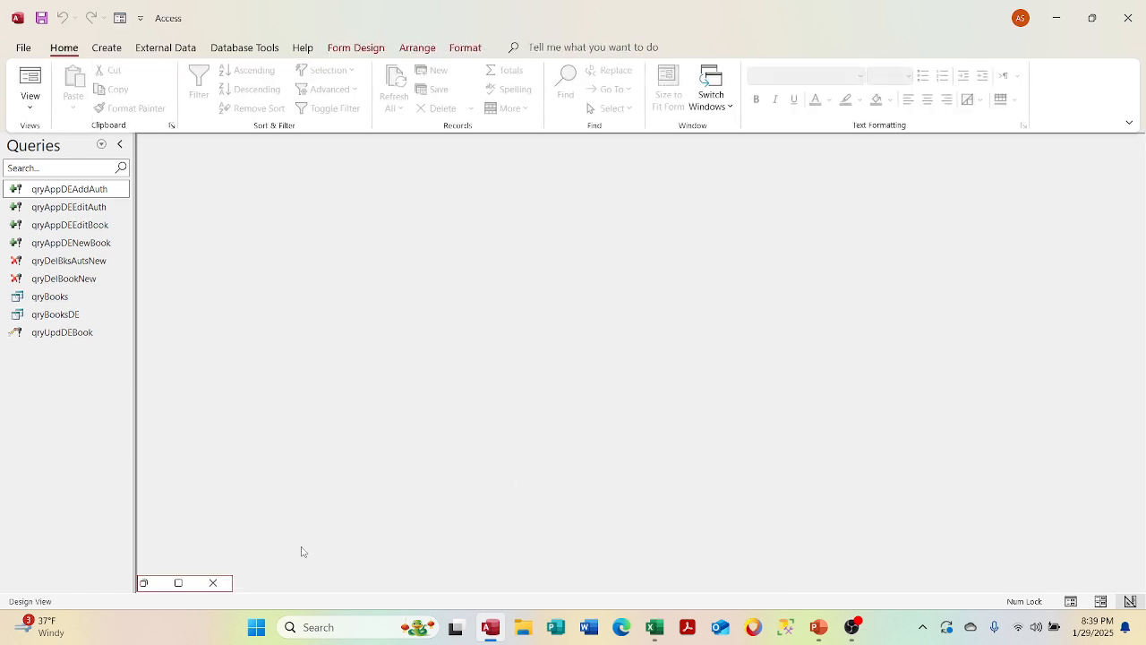
# - Maximize the minimized frmDEMain form and switch it to Form View
pyautogui.doubleClick(178, 583)
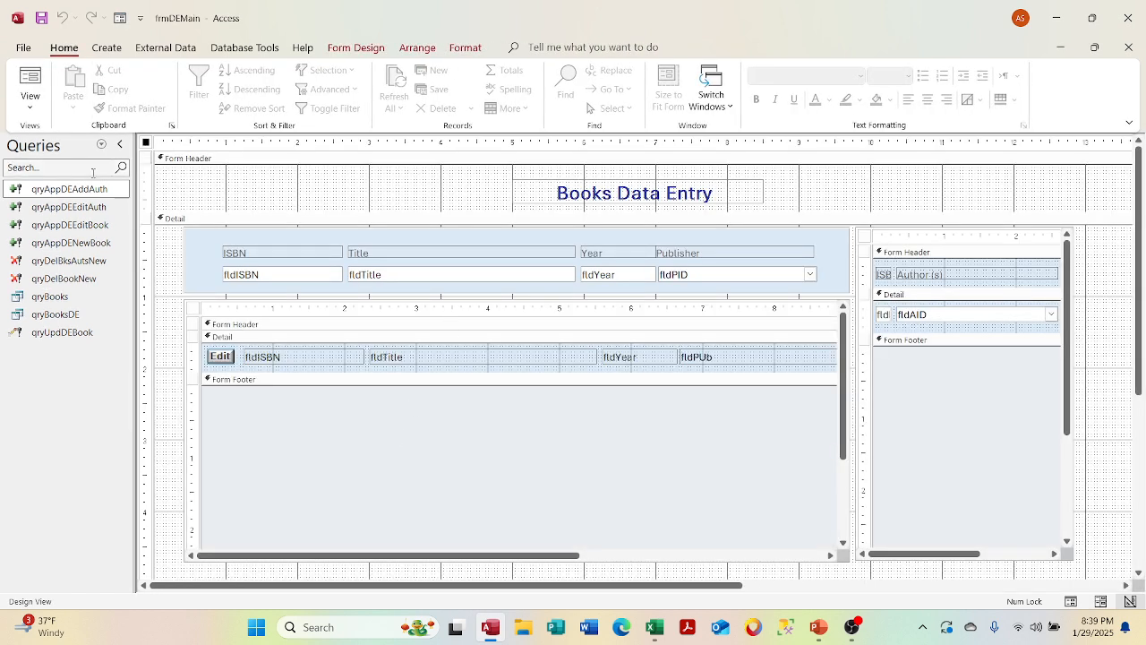
pyautogui.click(29, 109)
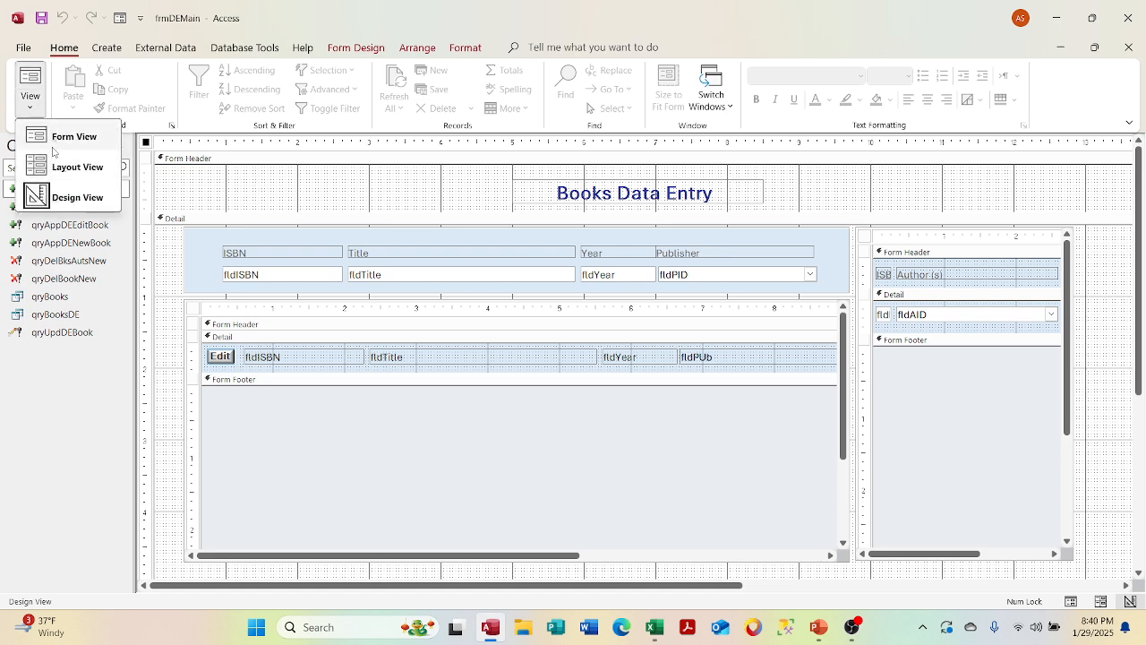
pyautogui.click(56, 141)
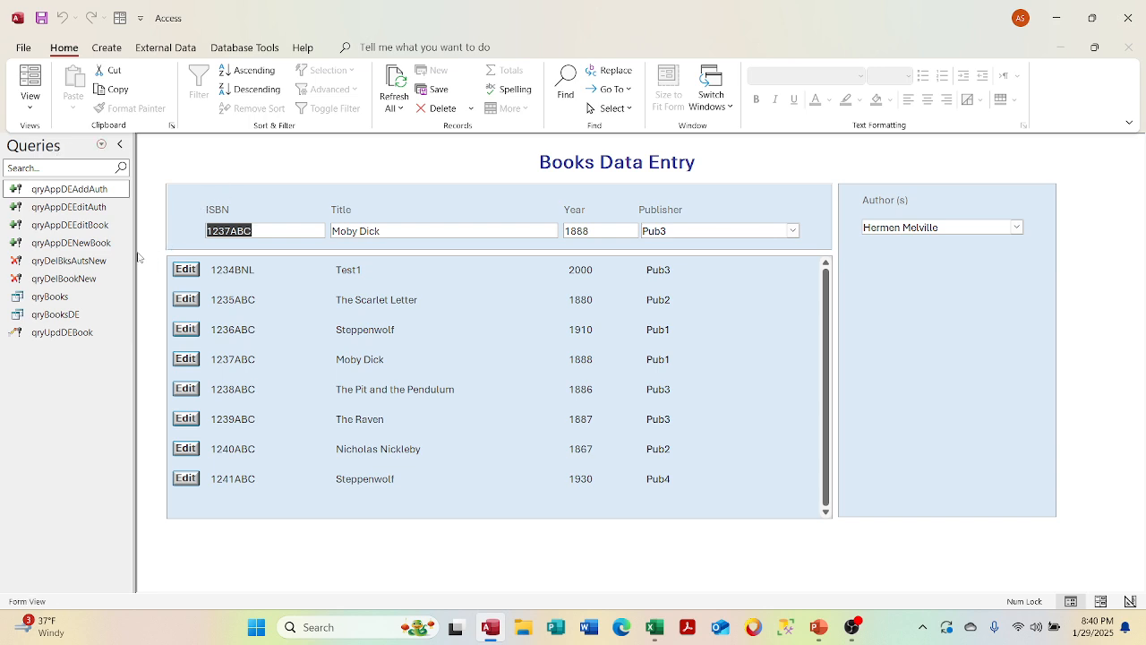
# - Preview qryUpdDEBook in Datasheet View, placing its window below the entry fields of the Books Data Entry form
pyautogui.rightClick(85, 331)
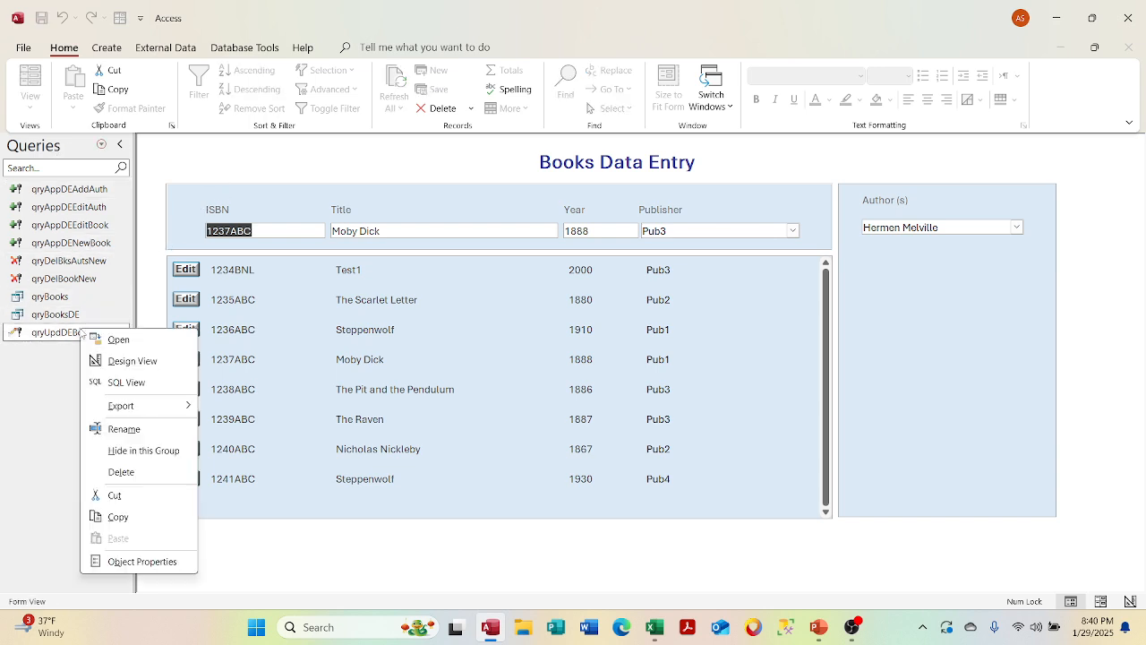
pyautogui.click(125, 360)
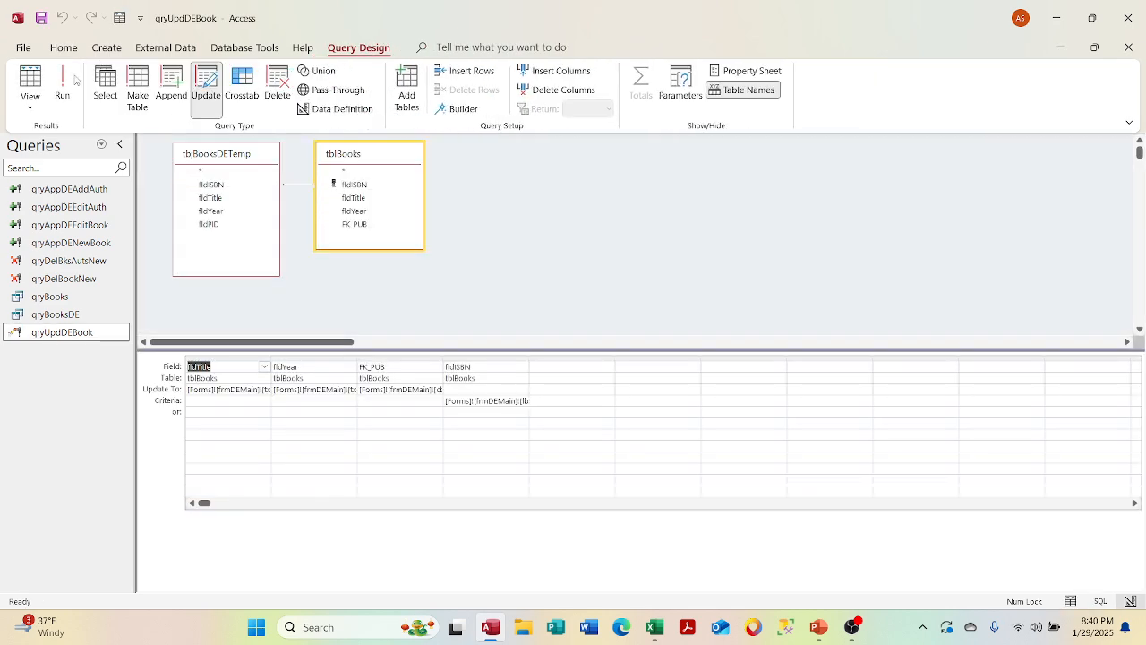
pyautogui.click(30, 106)
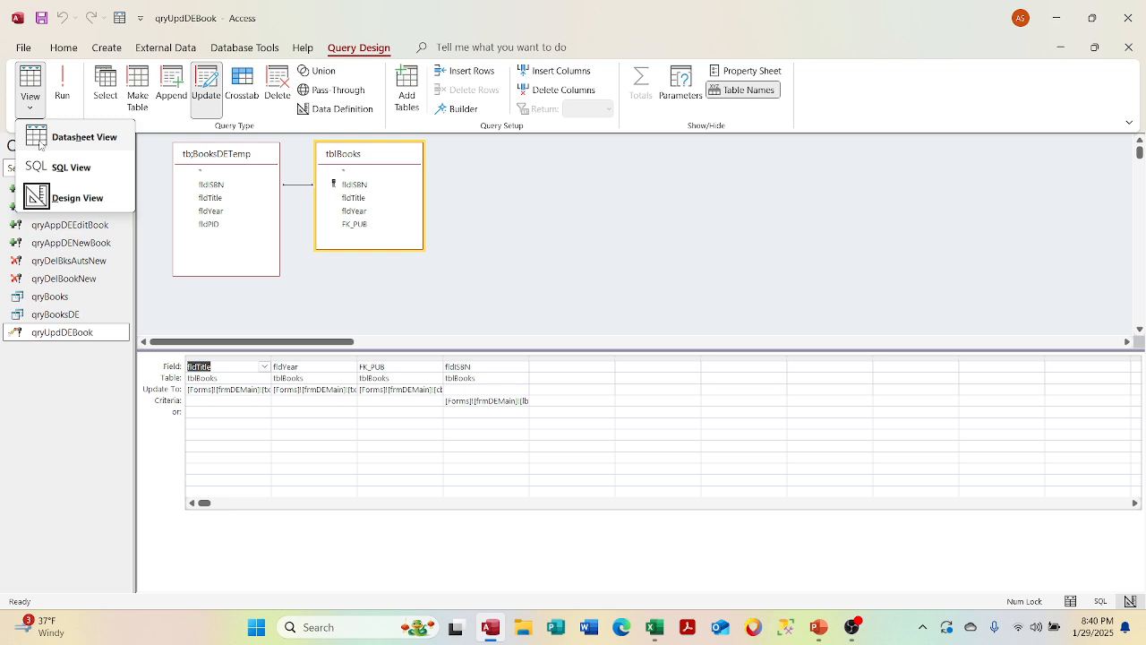
pyautogui.click(41, 137)
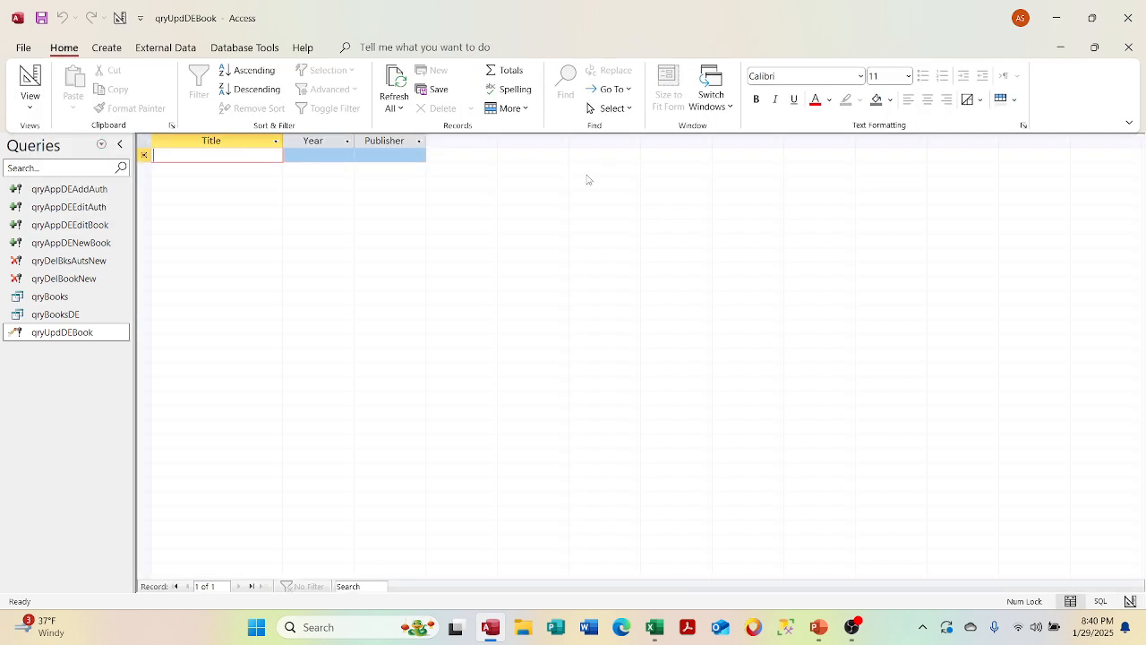
pyautogui.click(1094, 47)
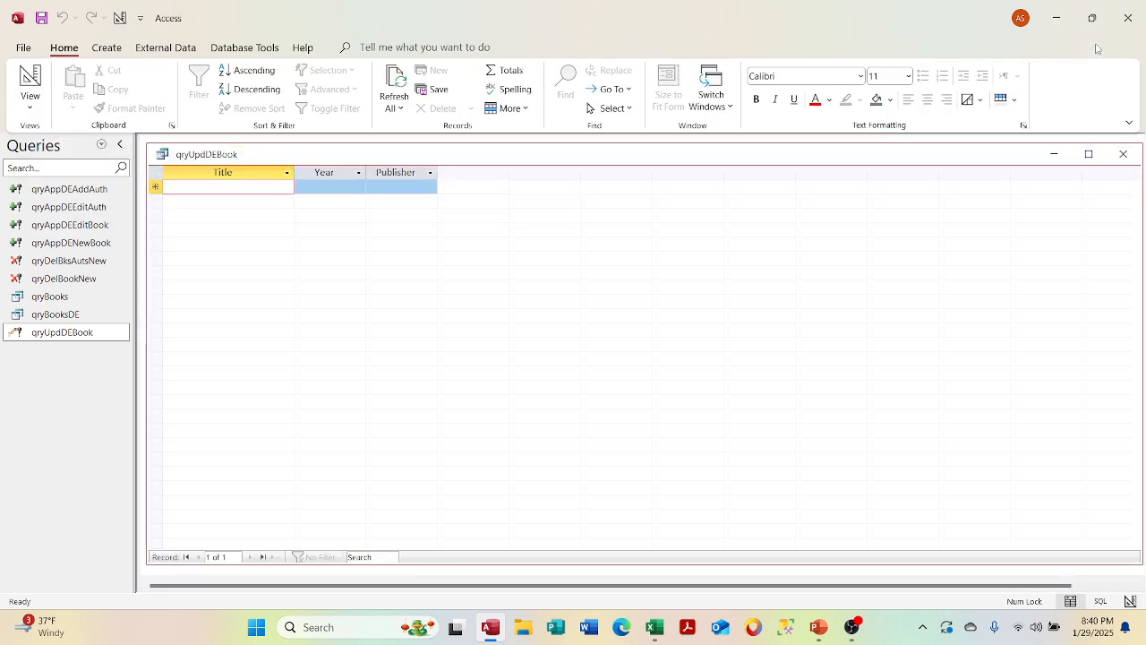
pyautogui.moveTo(686, 155); pyautogui.dragTo(644, 291)
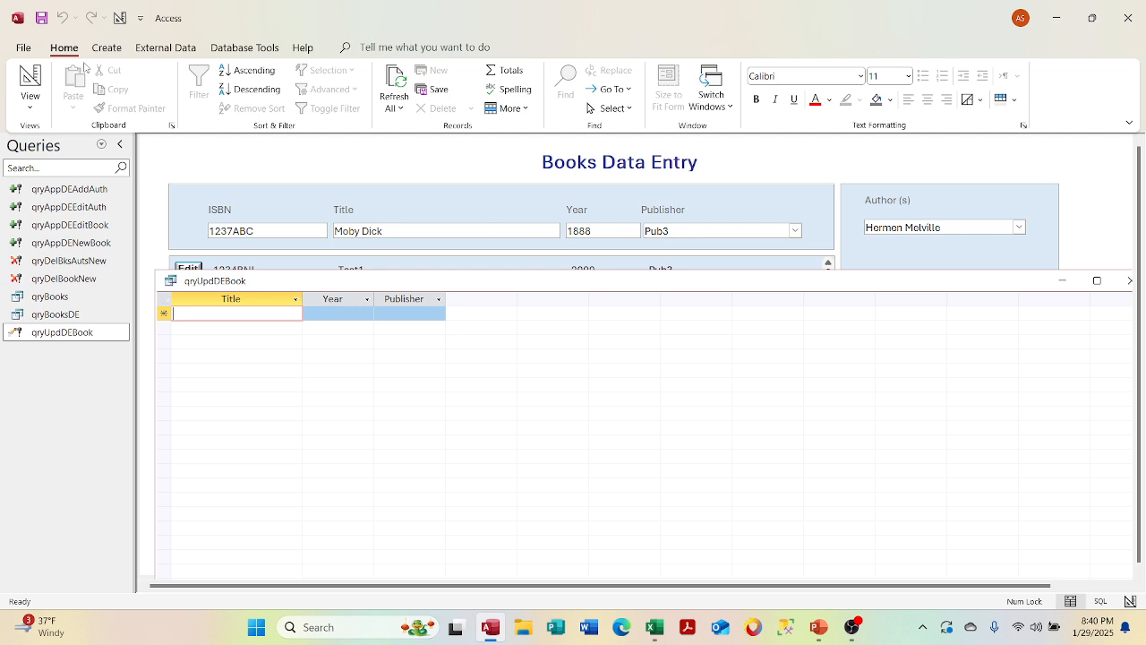
# - Try removing the tb;BooksDETemp table from the design of qryUpdDEBook, leaving only tblBooks
pyautogui.click(30, 102)
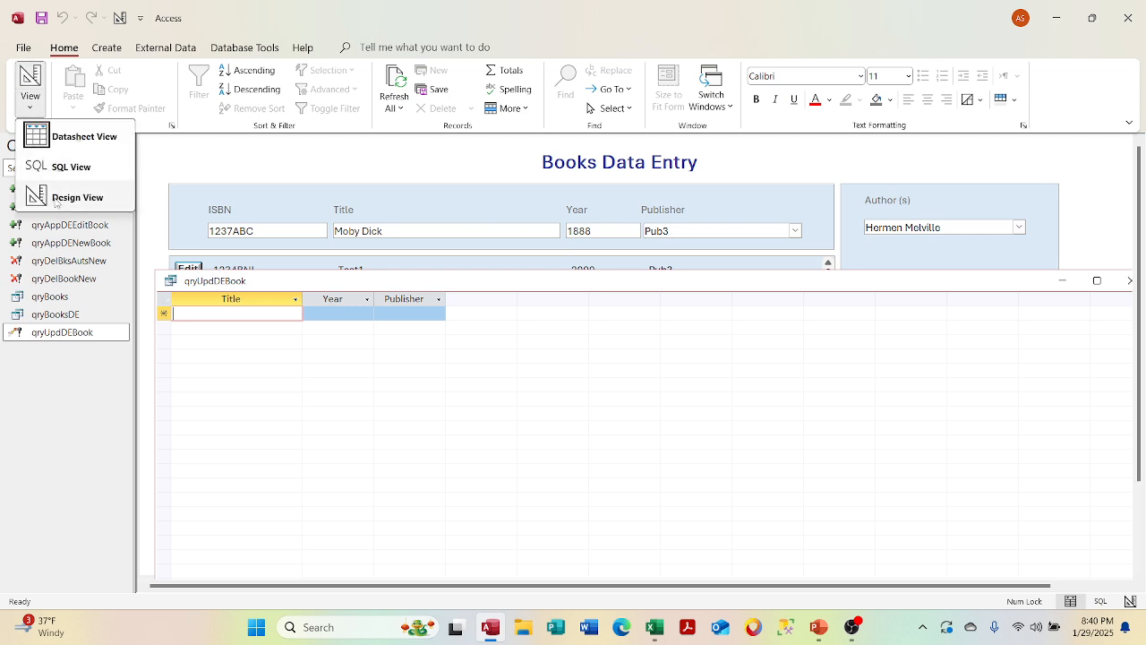
pyautogui.click(55, 199)
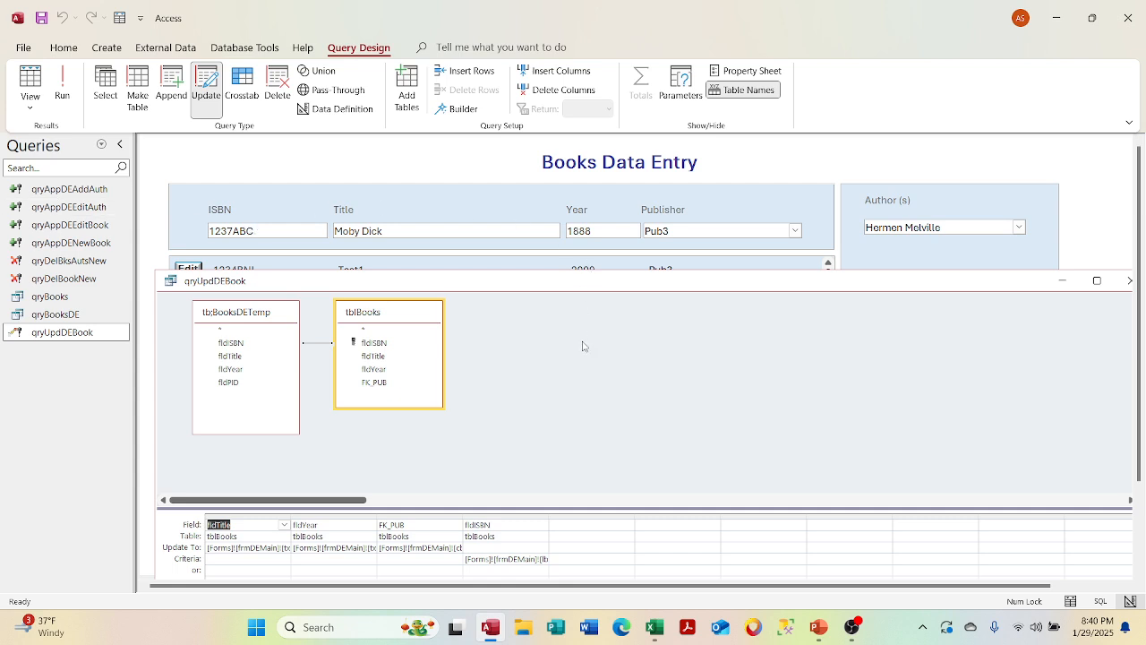
pyautogui.click(413, 361)
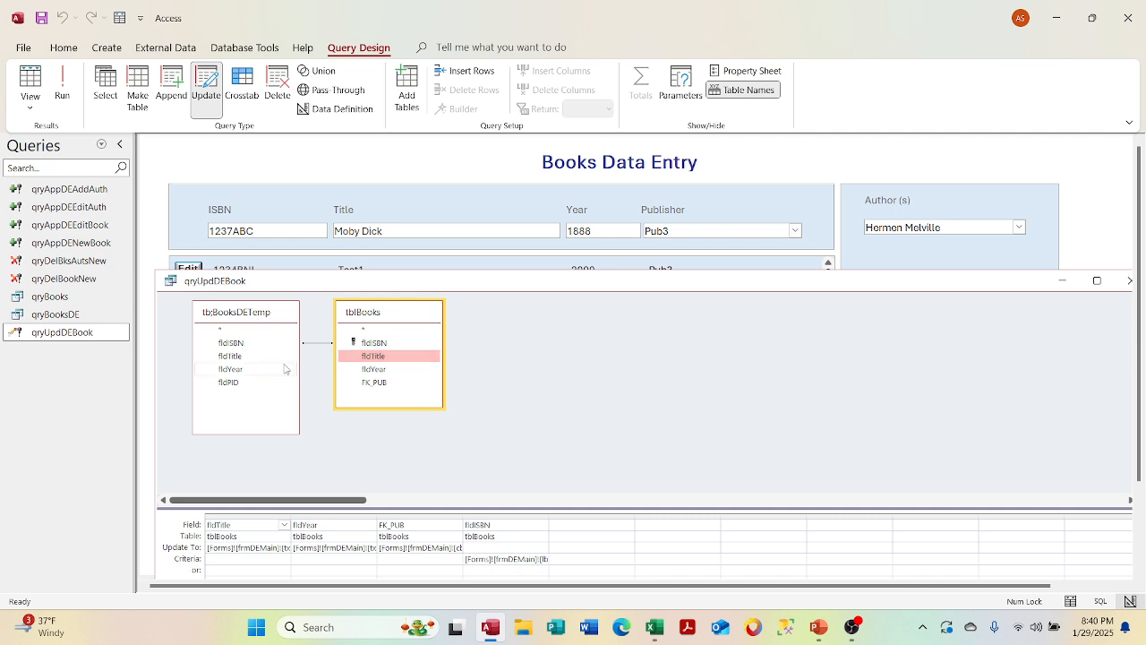
pyautogui.click(225, 368)
pyautogui.press('Delete')
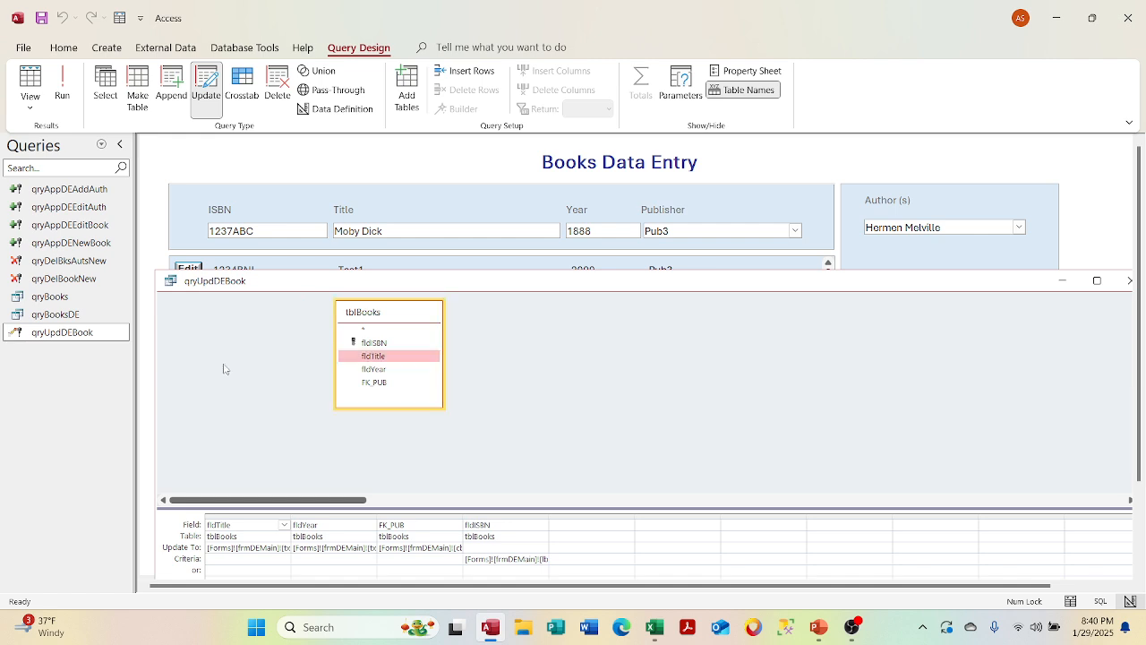
pyautogui.moveTo(395, 322); pyautogui.dragTo(286, 327)
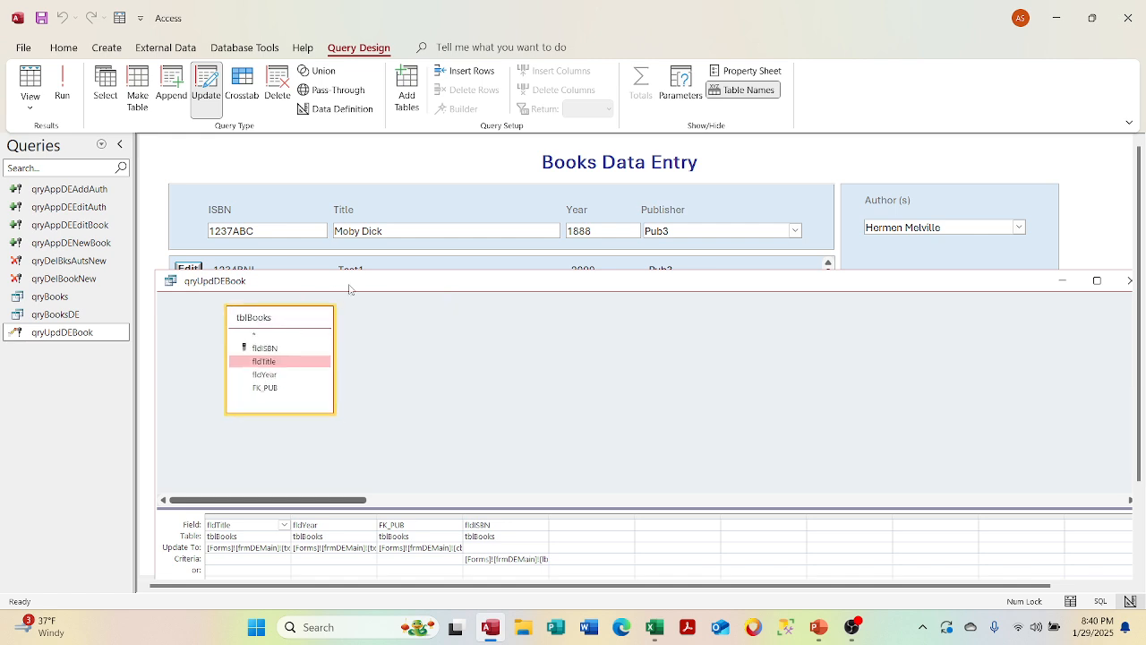
# - Preview the query based only on tblBooks in Datasheet View and return to its Design View
pyautogui.rightClick(351, 286)
pyautogui.click(376, 406)
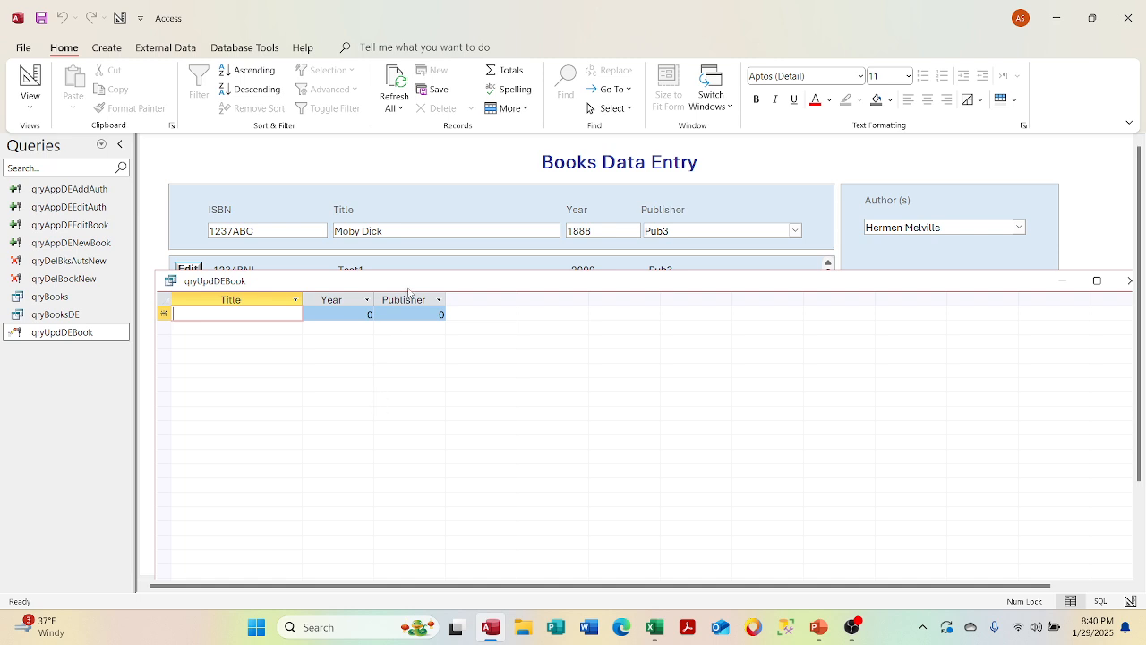
pyautogui.rightClick(408, 287)
pyautogui.click(450, 368)
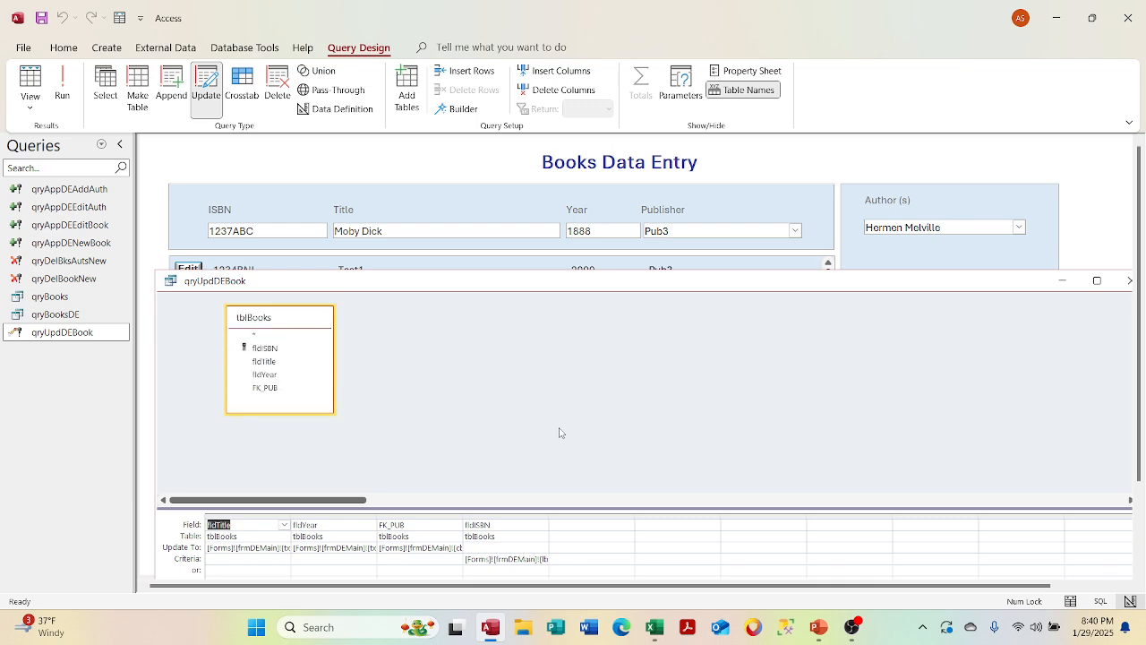
pyautogui.moveTo(608, 285); pyautogui.dragTo(609, 170)
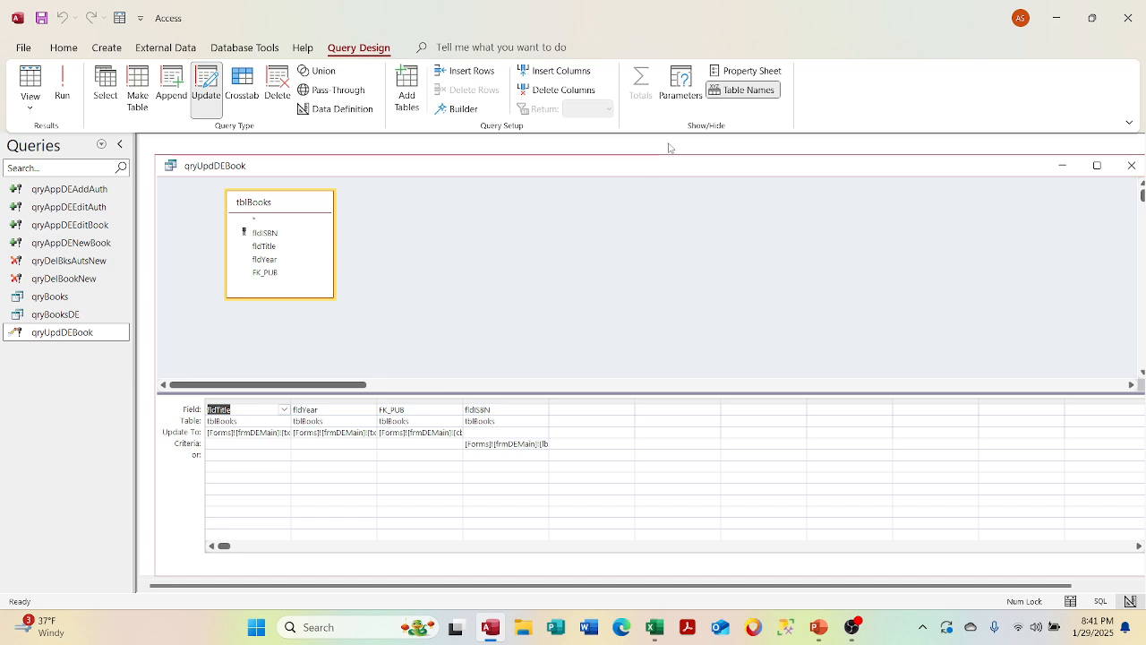
# - Close qryUpdDEBook without saving the design changes and reopen it in Design View
pyautogui.click(1129, 165)
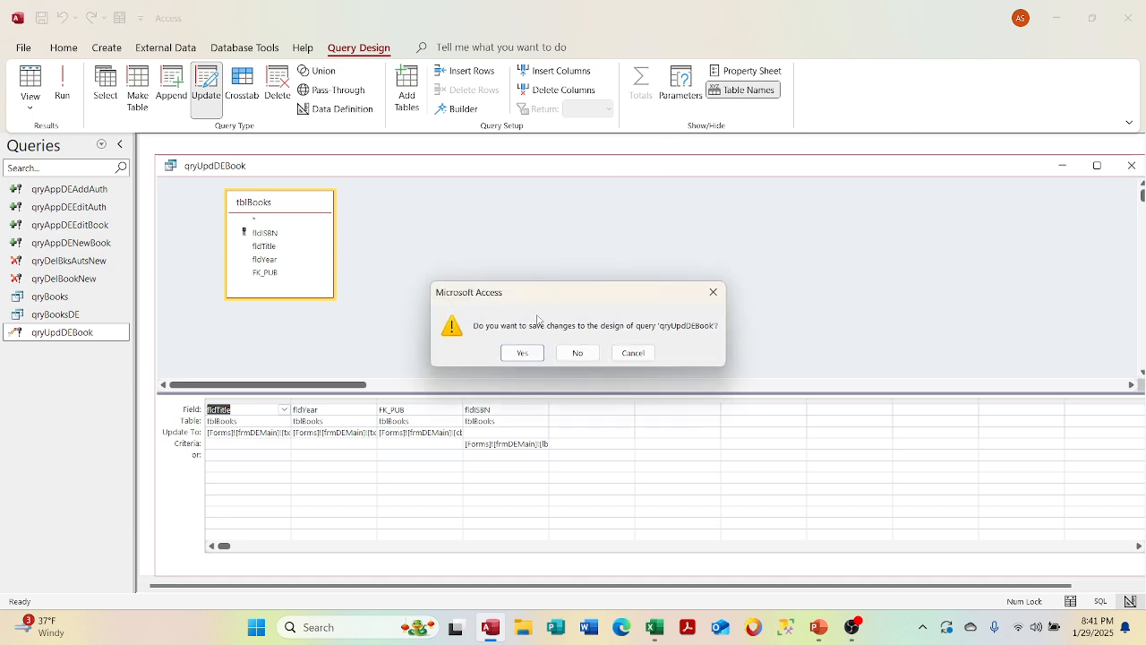
pyautogui.click(575, 352)
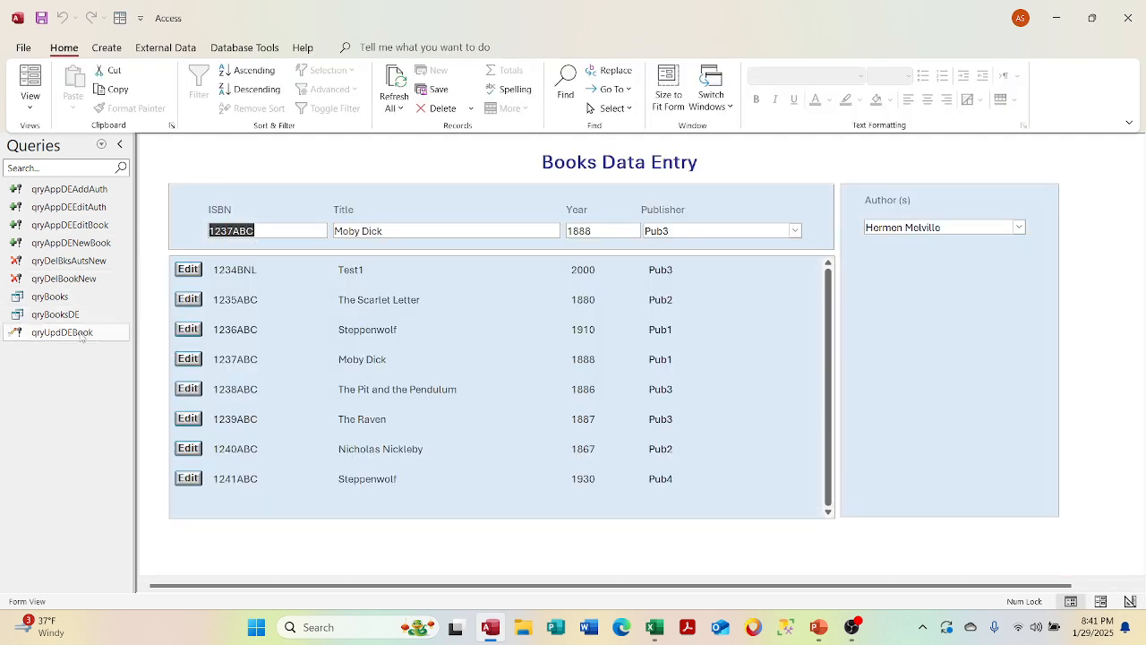
pyautogui.rightClick(82, 333)
pyautogui.click(126, 367)
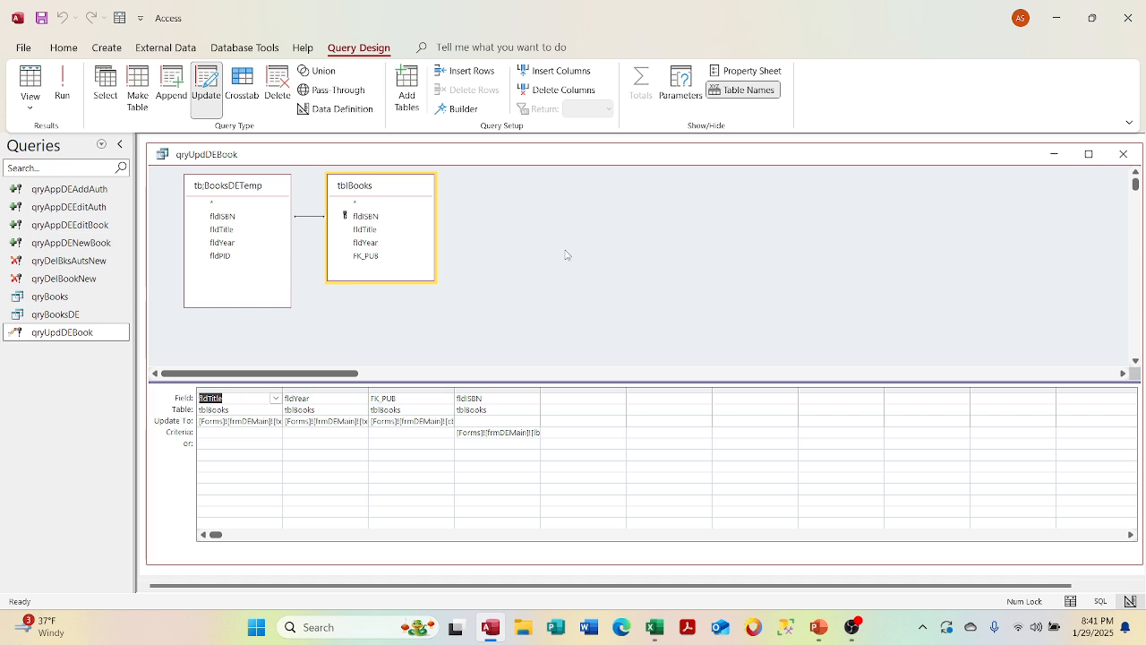
# - Examine the SQL statement behind qryUpdDEBook and return to Design View
pyautogui.rightClick(297, 167)
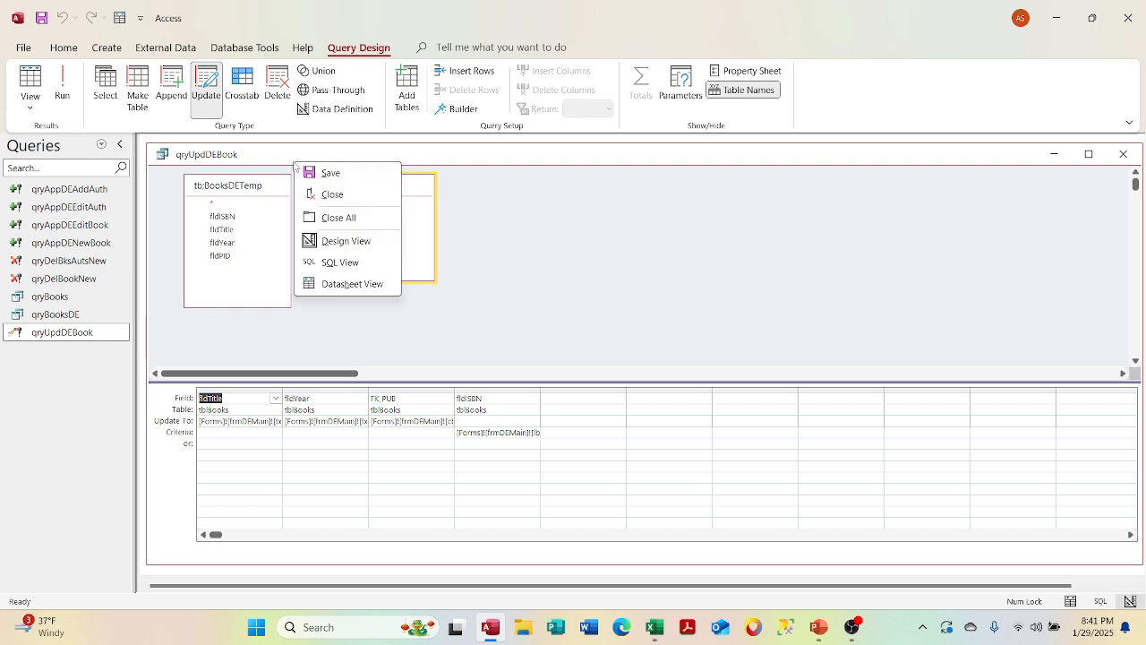
pyautogui.click(337, 259)
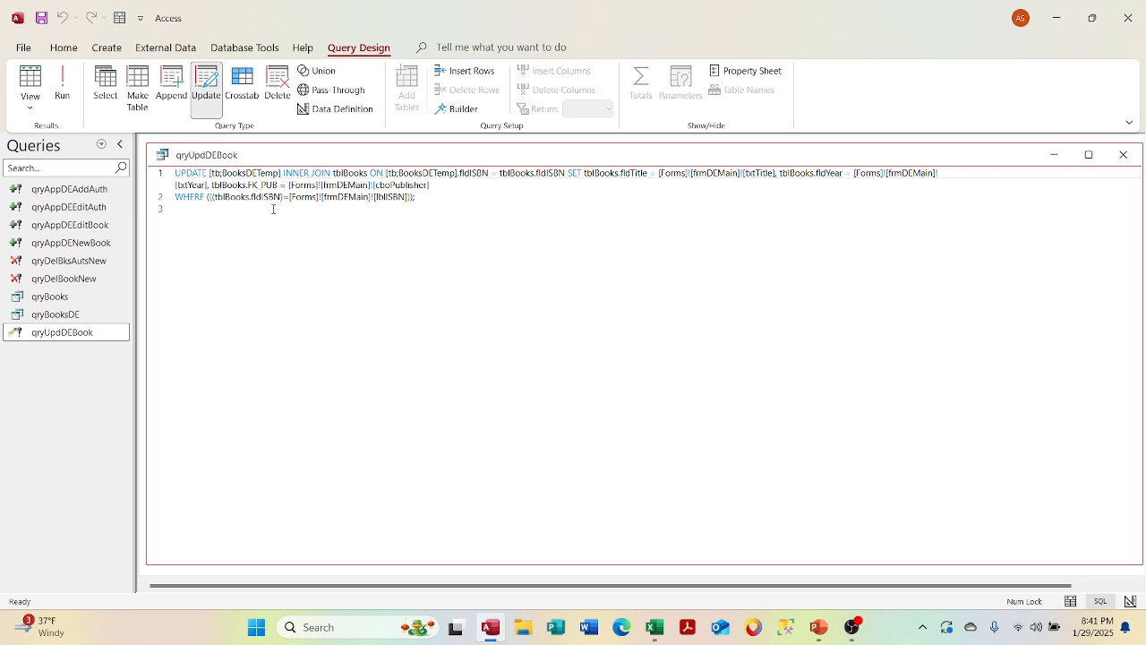
pyautogui.rightClick(357, 152)
pyautogui.click(407, 228)
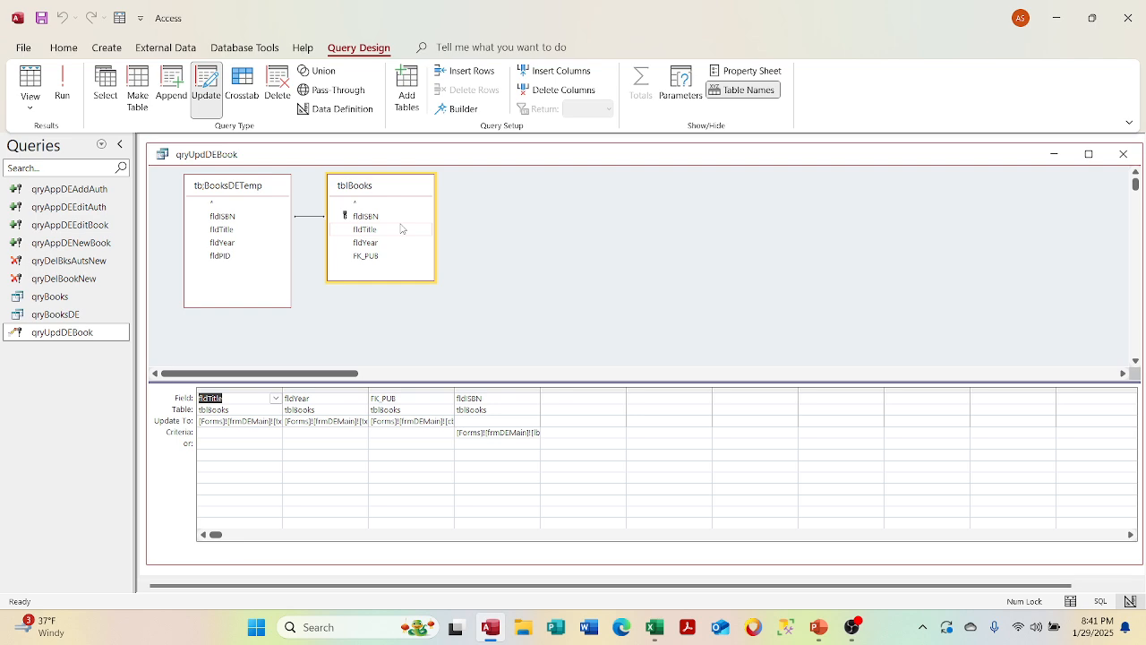
# - Move the qryUpdDEBook window off the form behind it, preview the update query in Datasheet View and return to Design View
pyautogui.moveTo(397, 166); pyautogui.dragTo(503, 186)
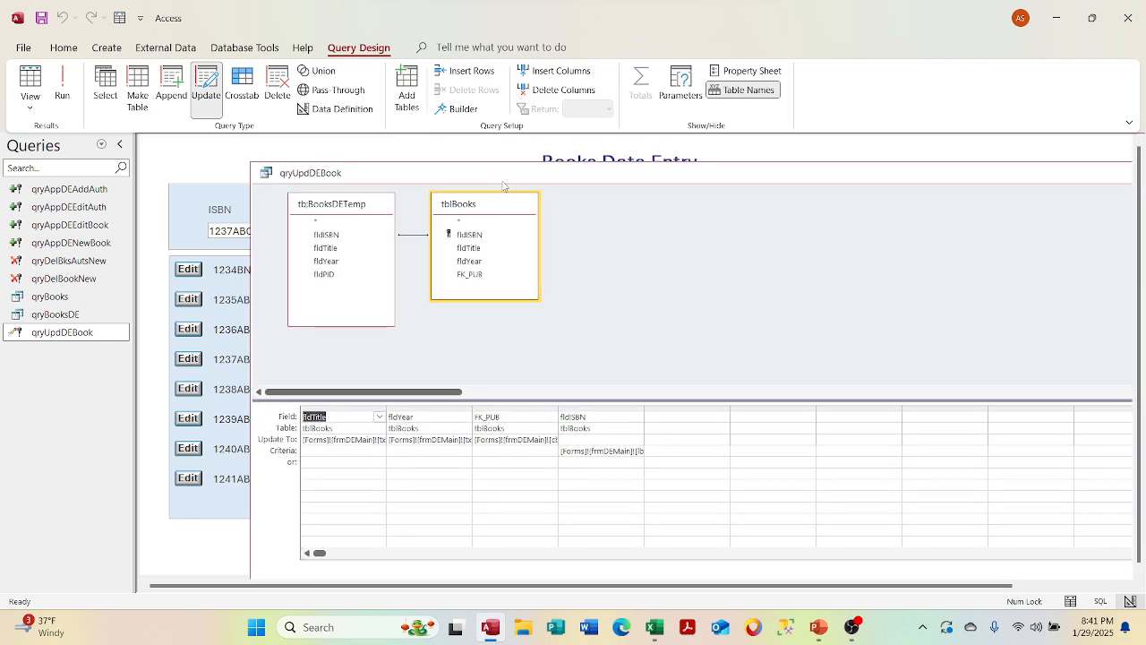
pyautogui.rightClick(503, 187)
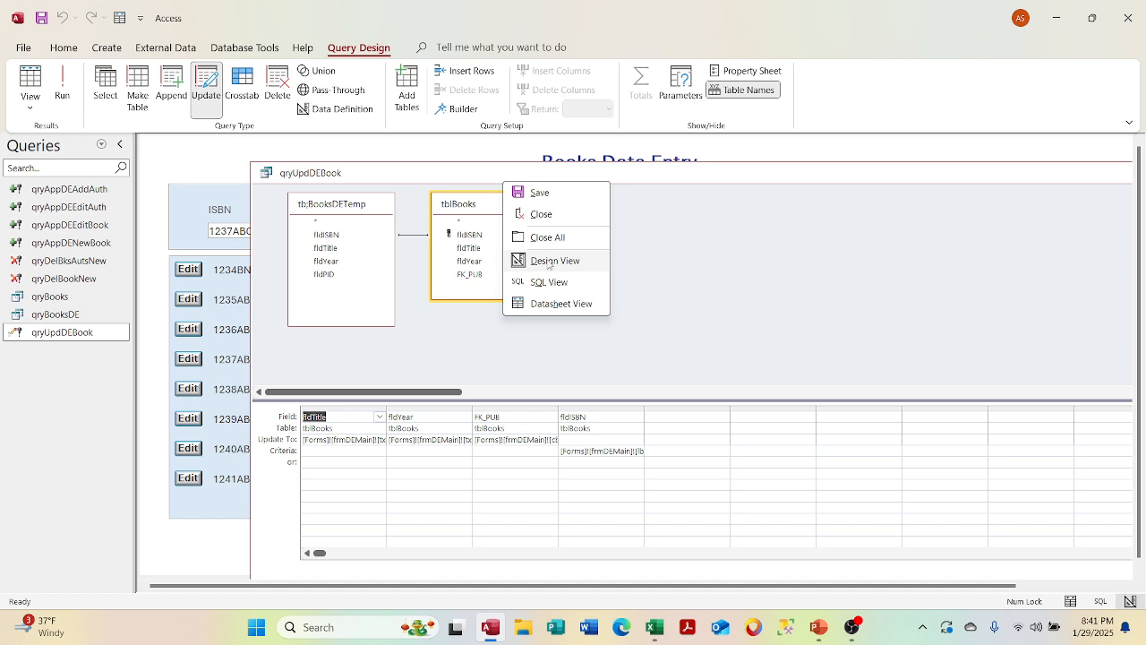
pyautogui.click(544, 302)
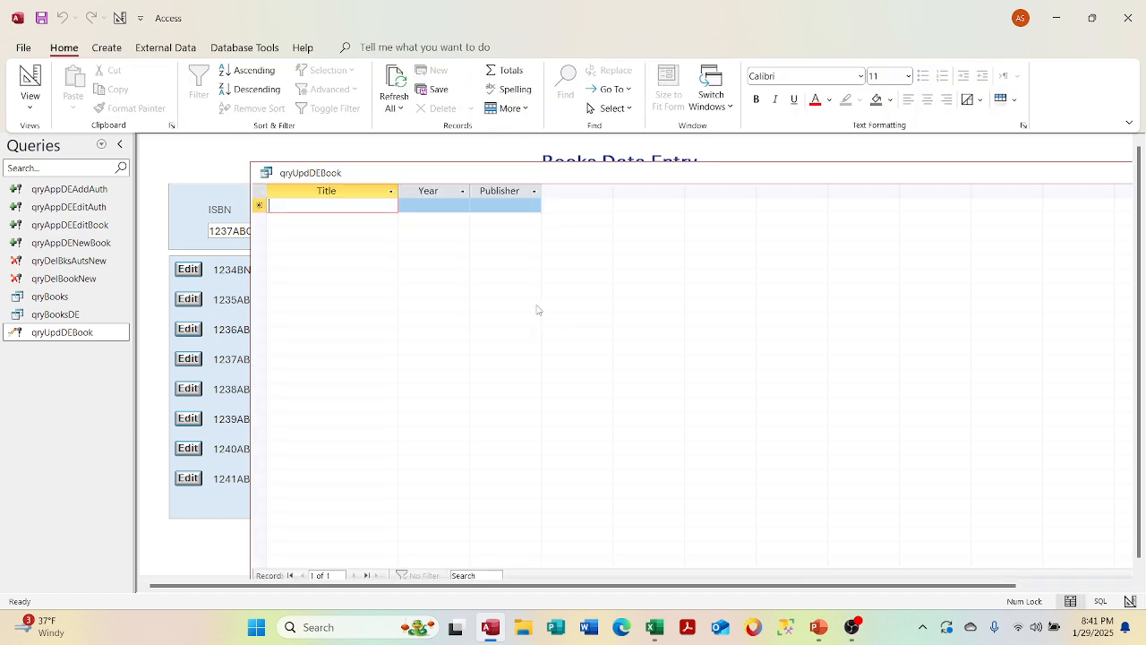
pyautogui.rightClick(525, 177)
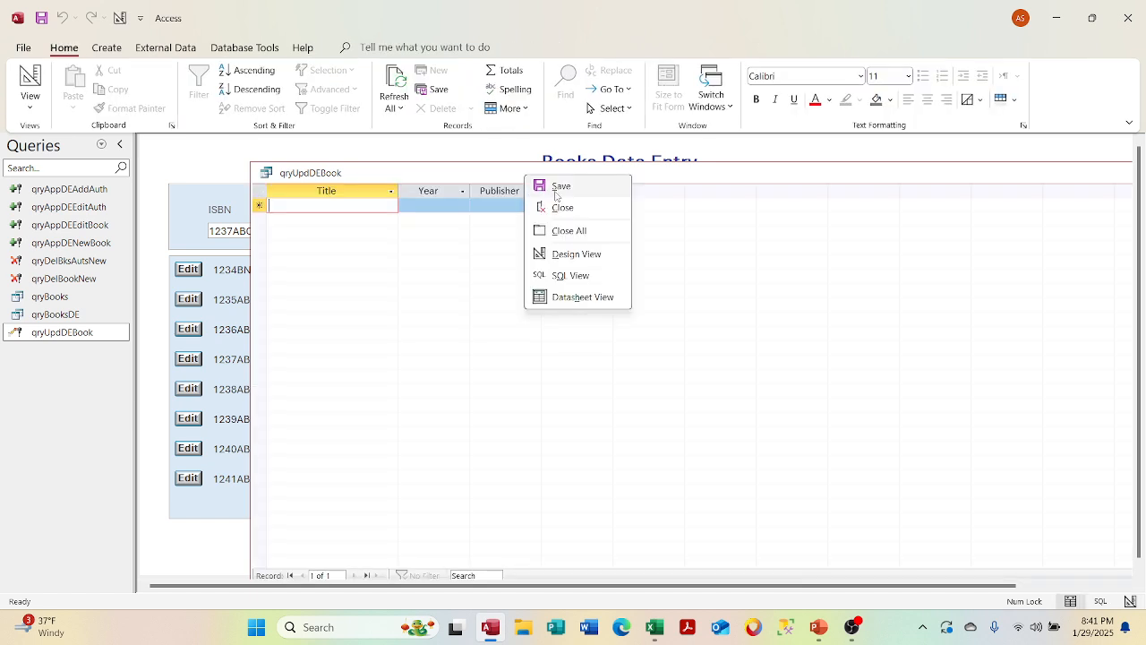
pyautogui.click(561, 253)
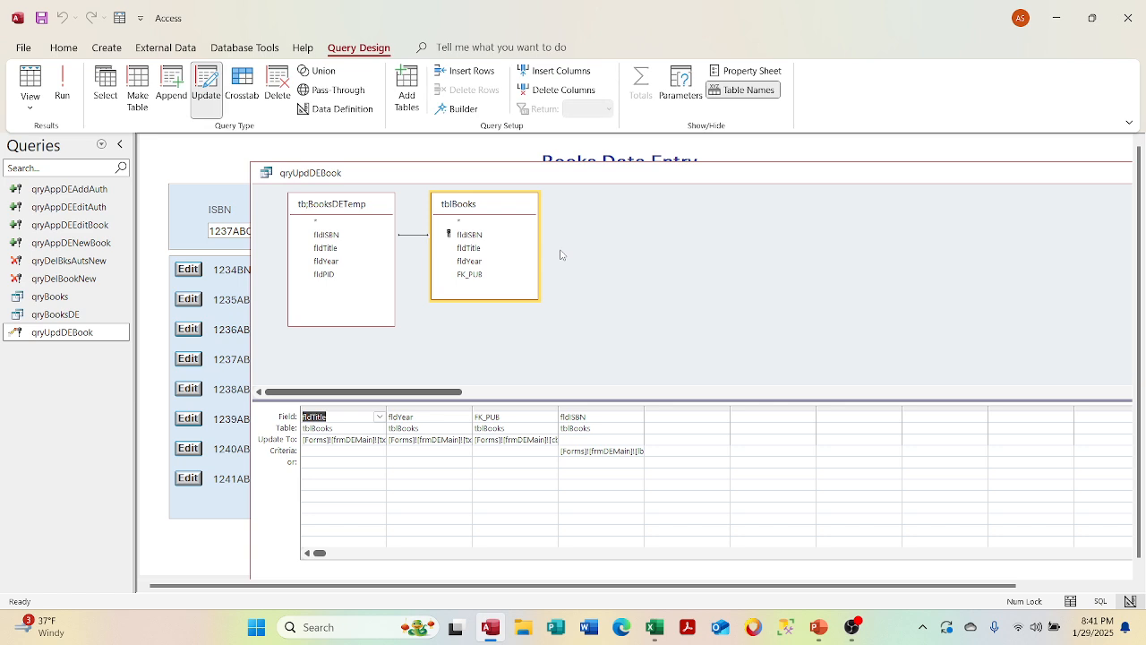
# - Try qryUpdDEBook as a select query in Datasheet View, then return to Design View with the window below the form's entry fields
pyautogui.click(105, 85)
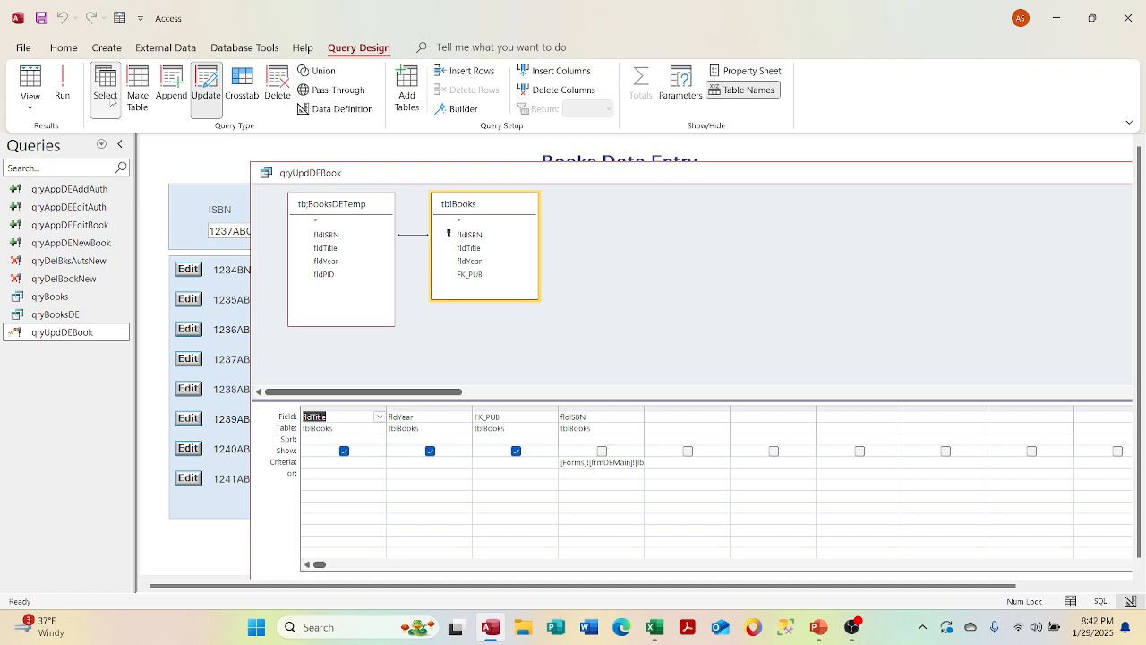
pyautogui.rightClick(547, 181)
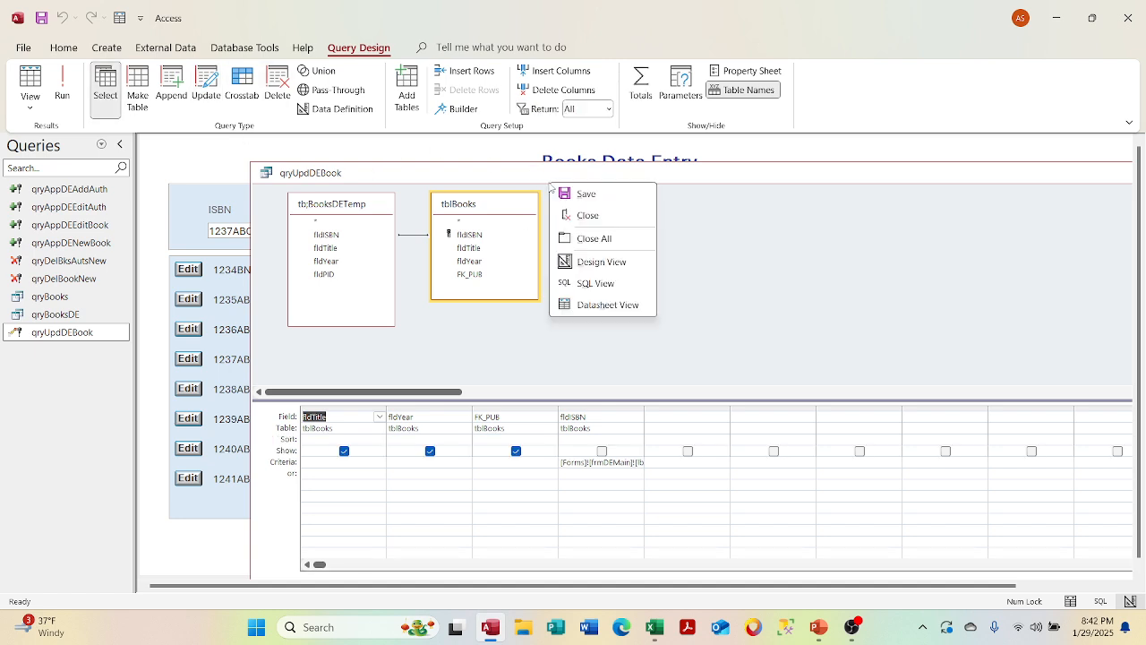
pyautogui.click(573, 308)
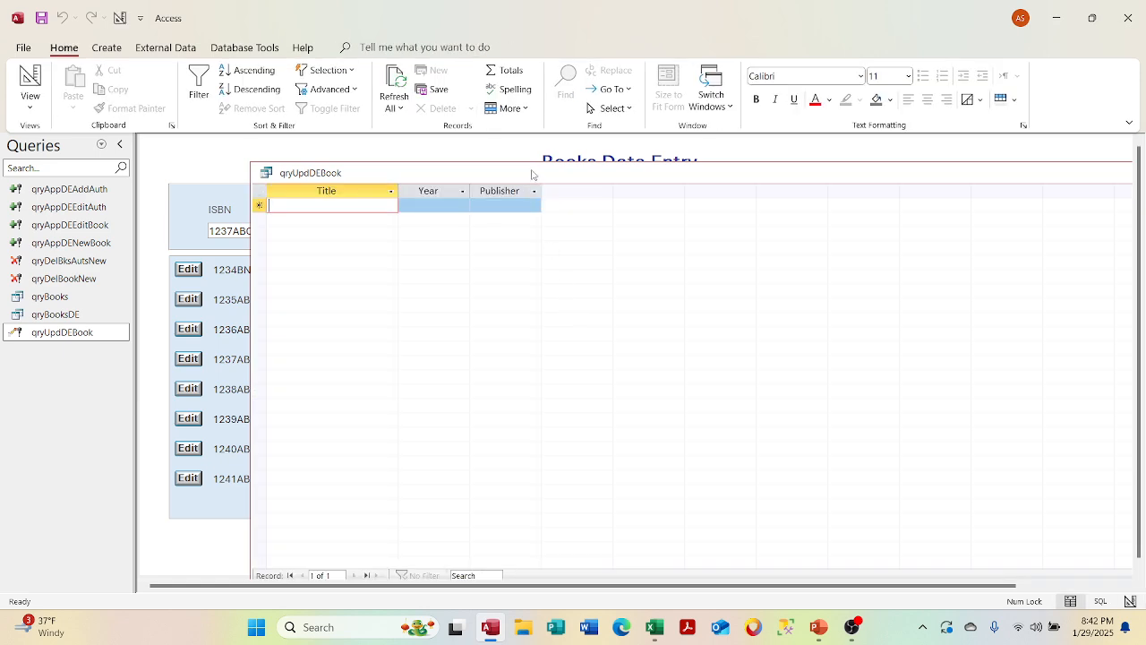
pyautogui.rightClick(534, 175)
pyautogui.click(572, 252)
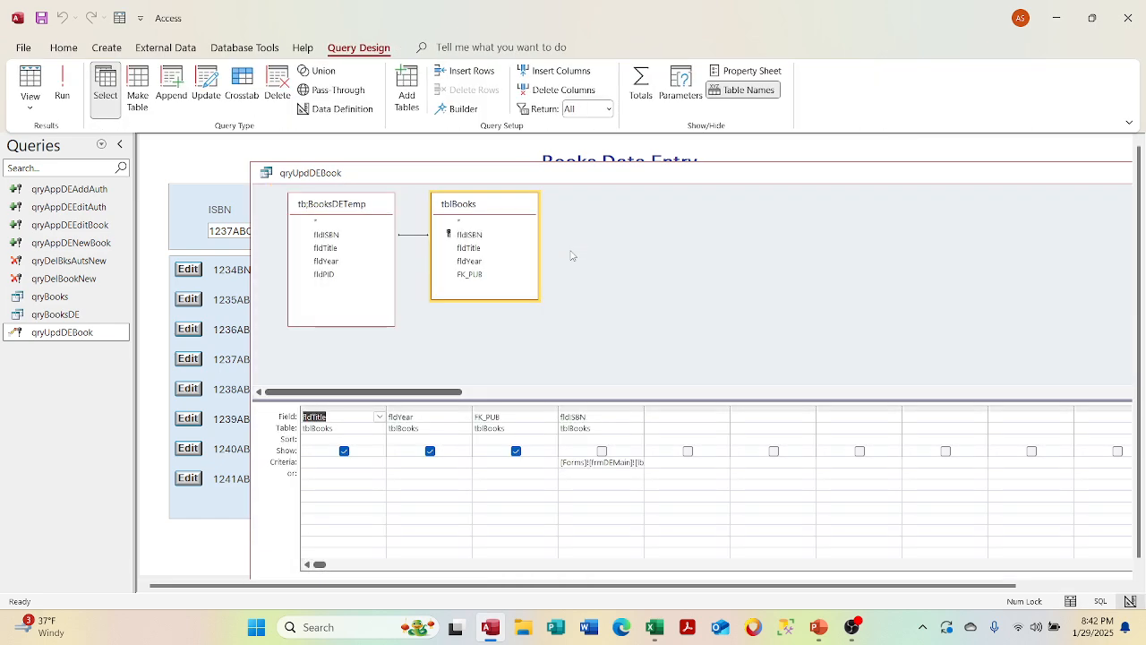
pyautogui.moveTo(582, 175); pyautogui.dragTo(489, 269)
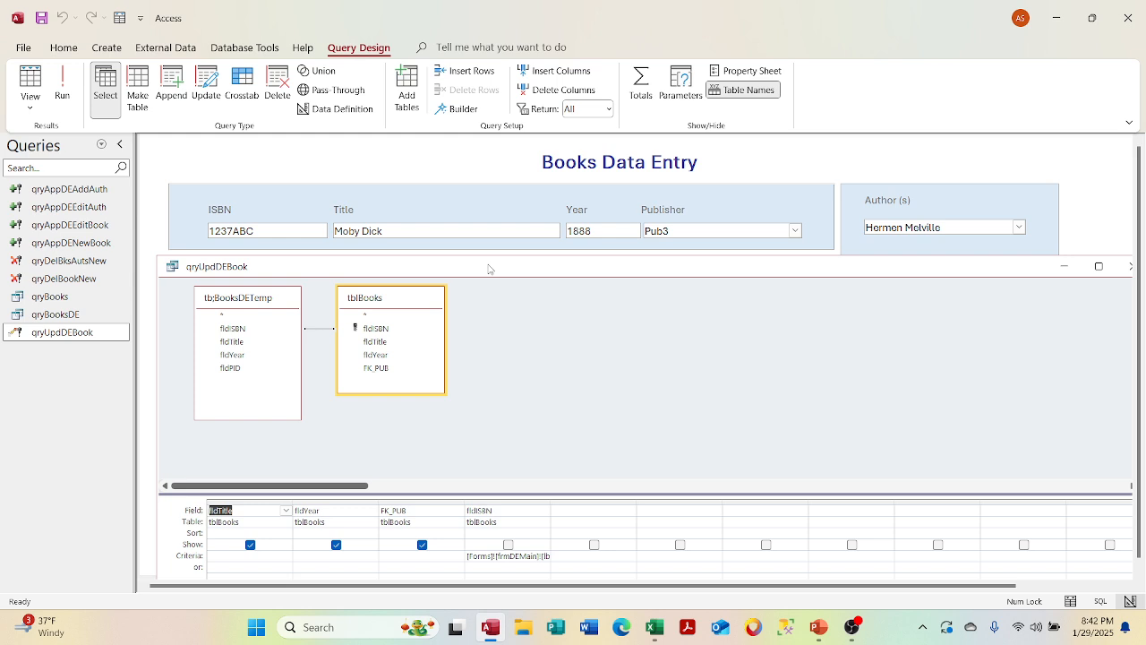
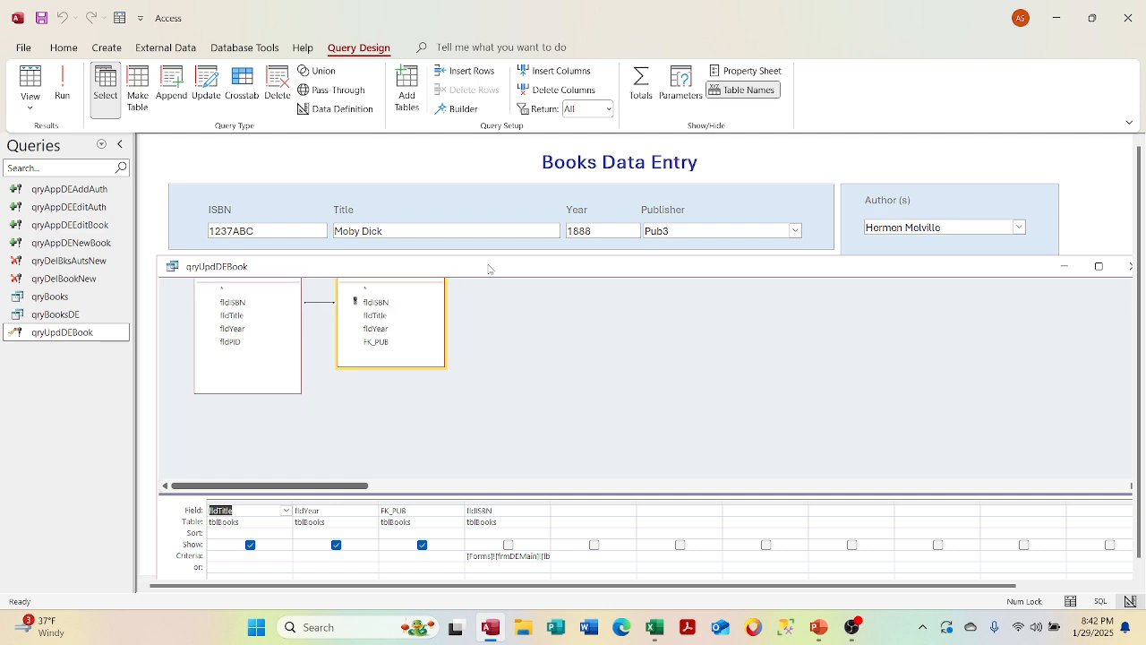
# - Close qryUpdDEBook without saving the change of query type and reopen it in Design View
pyautogui.doubleClick(487, 266)
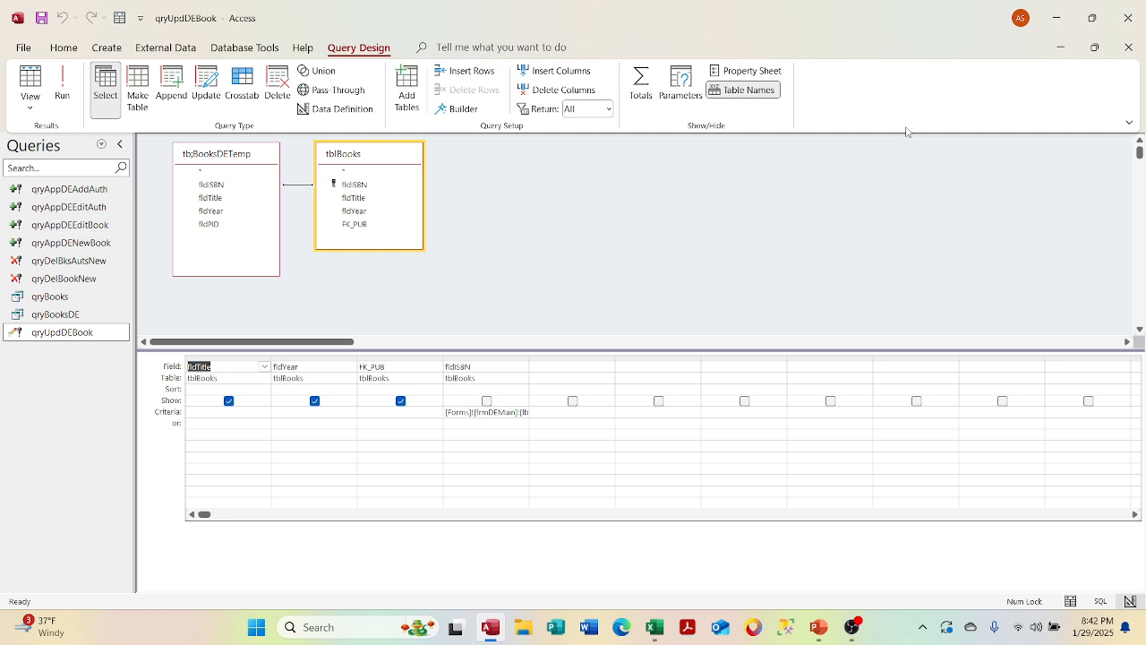
pyautogui.click(1094, 47)
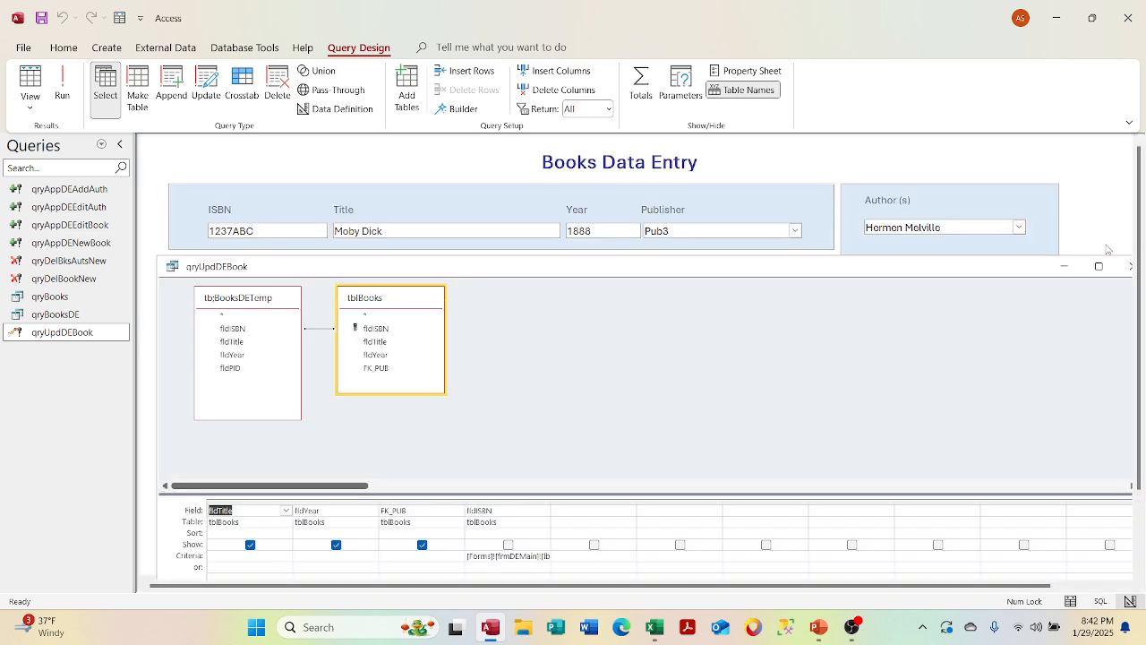
pyautogui.click(1124, 272)
pyautogui.click(577, 352)
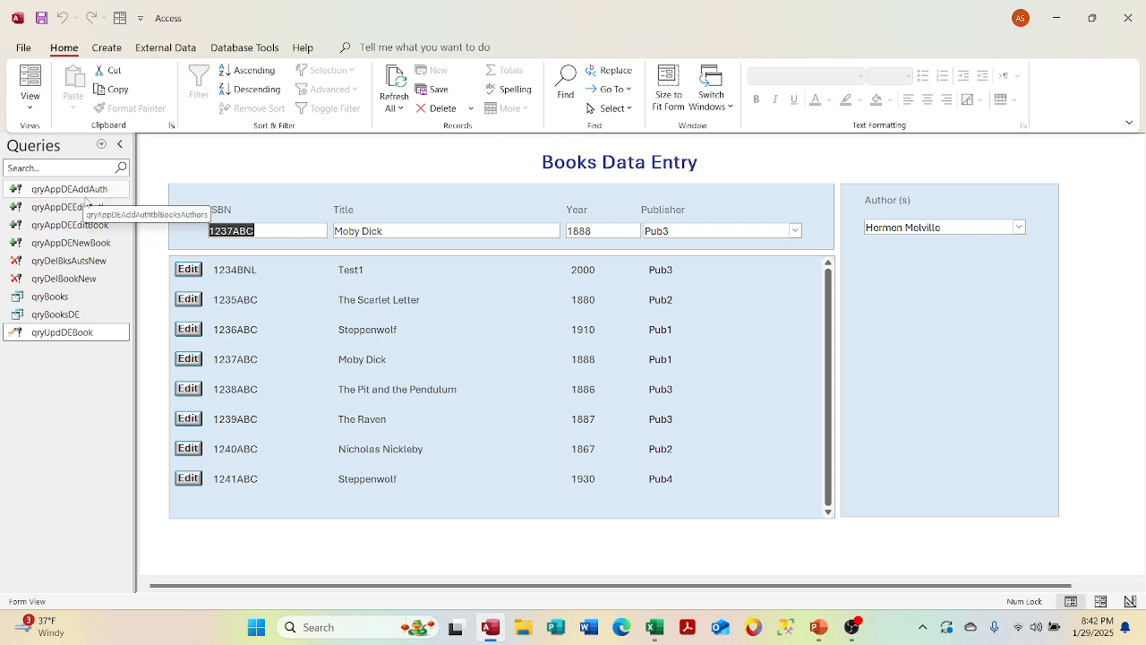
pyautogui.rightClick(70, 336)
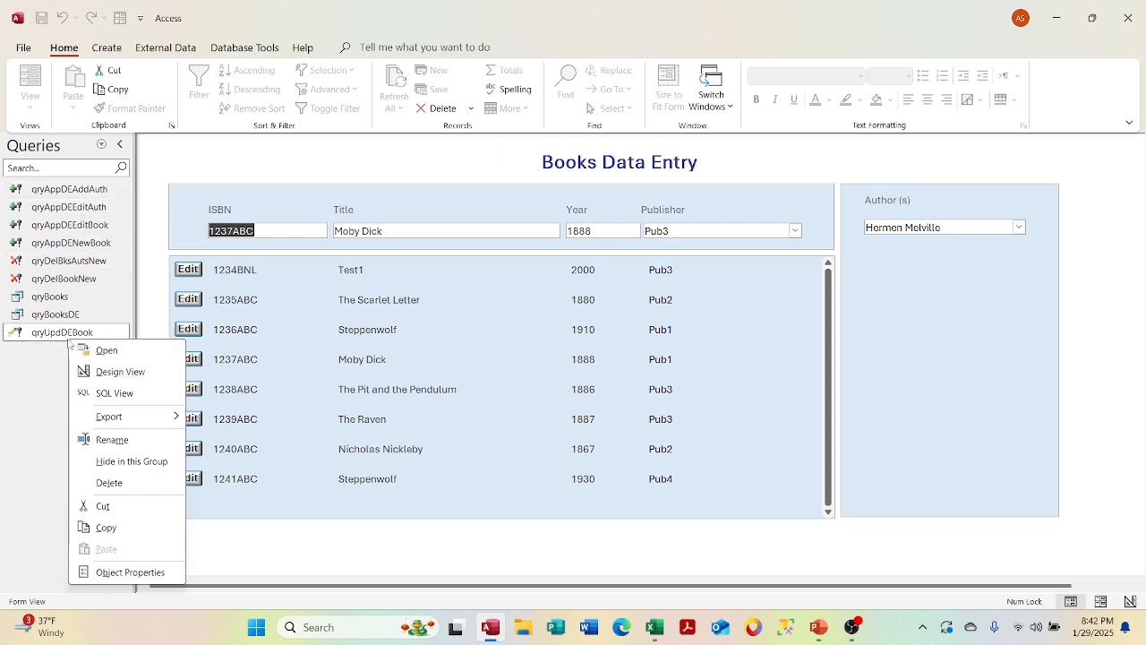
pyautogui.click(87, 374)
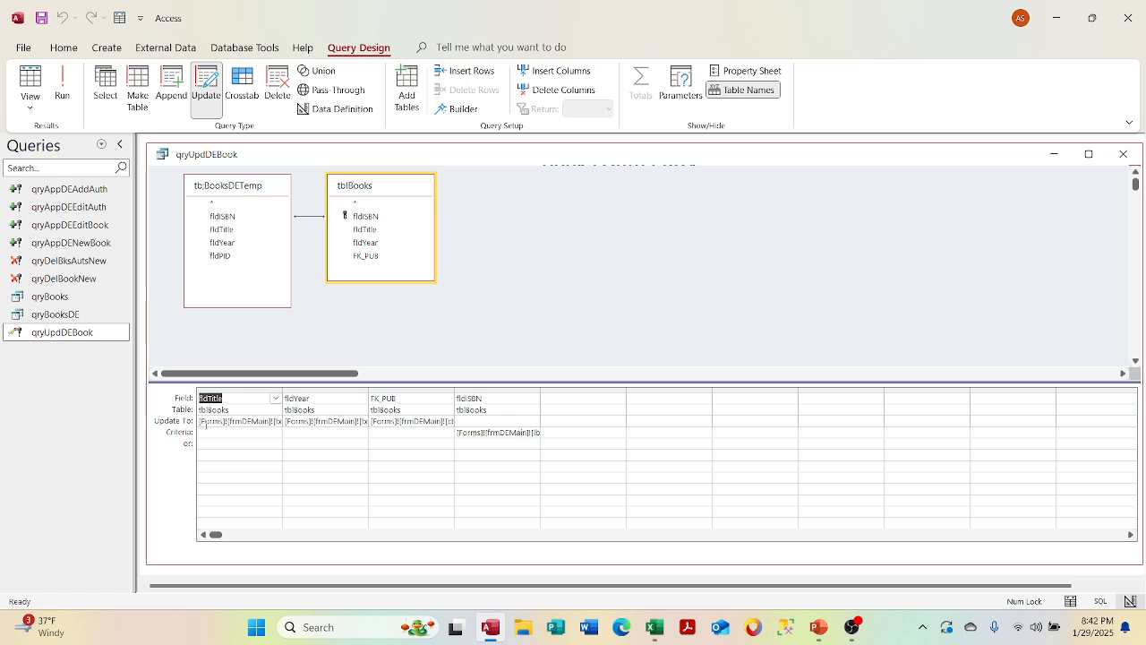
# - Clear the Update To expression of the fldTitle column in qryUpdDEBook
pyautogui.press('Down')
pyautogui.press('Down')
pyautogui.click(325, 434)
pyautogui.moveTo(201, 421); pyautogui.dragTo(283, 420)
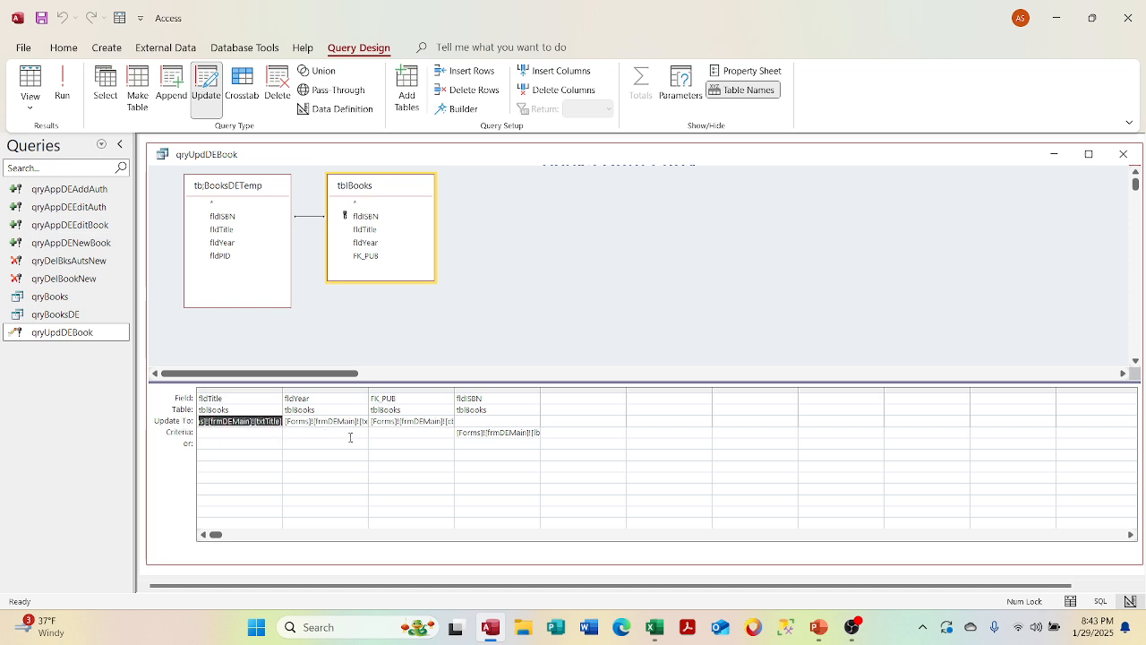
pyautogui.press('Delete')
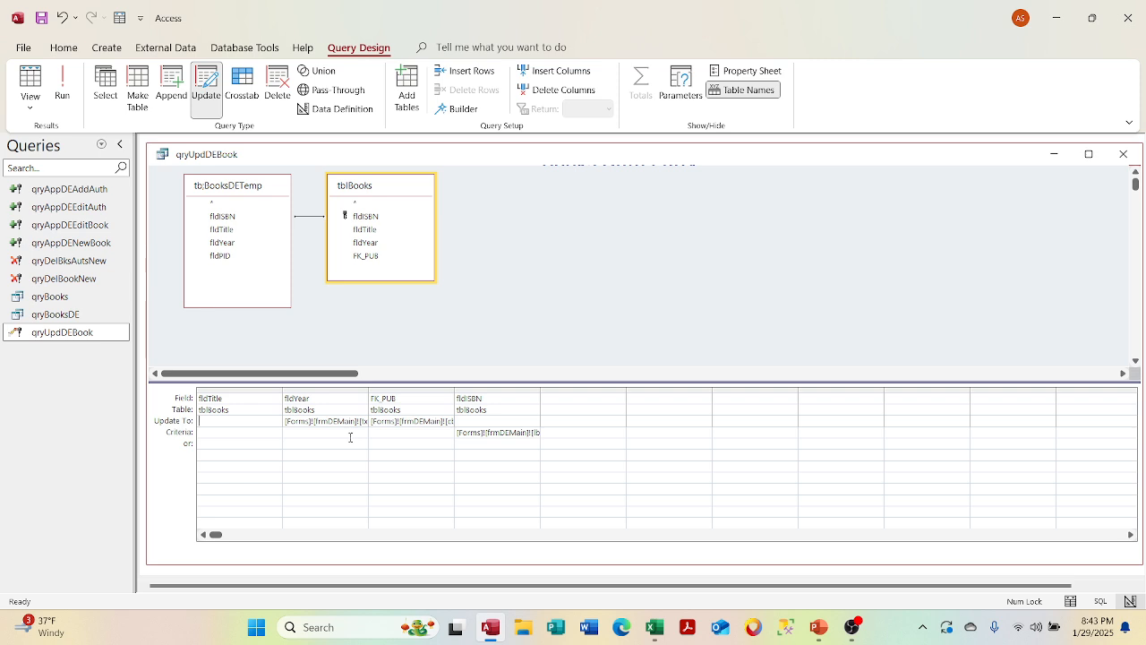
pyautogui.rightClick(243, 429)
pyautogui.click(275, 525)
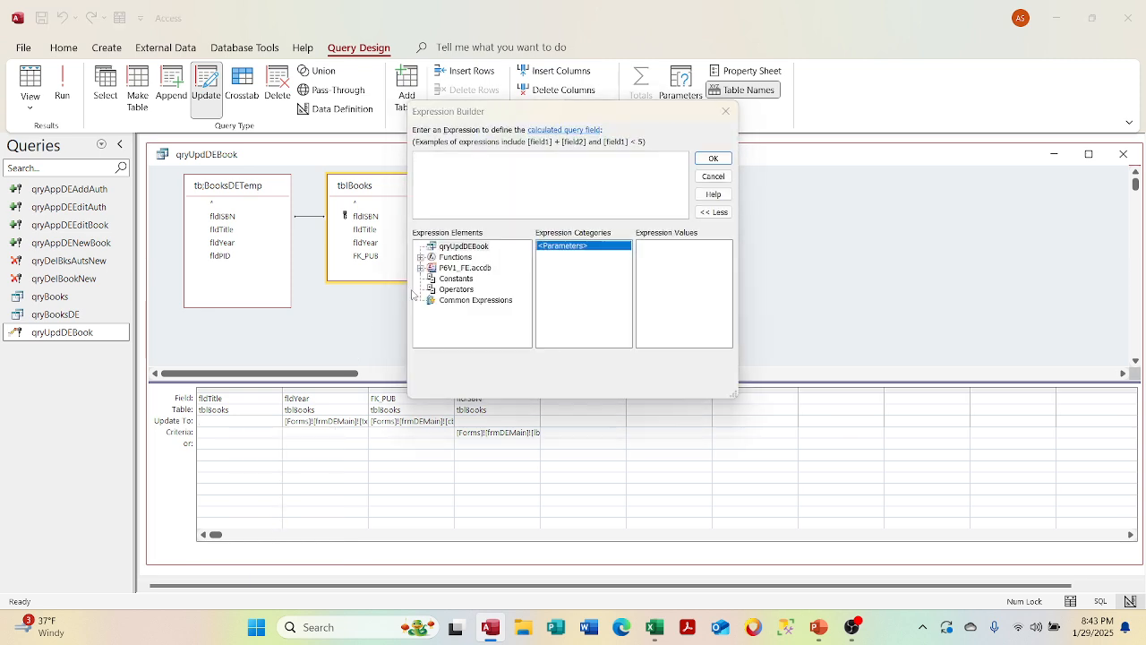
pyautogui.click(421, 267)
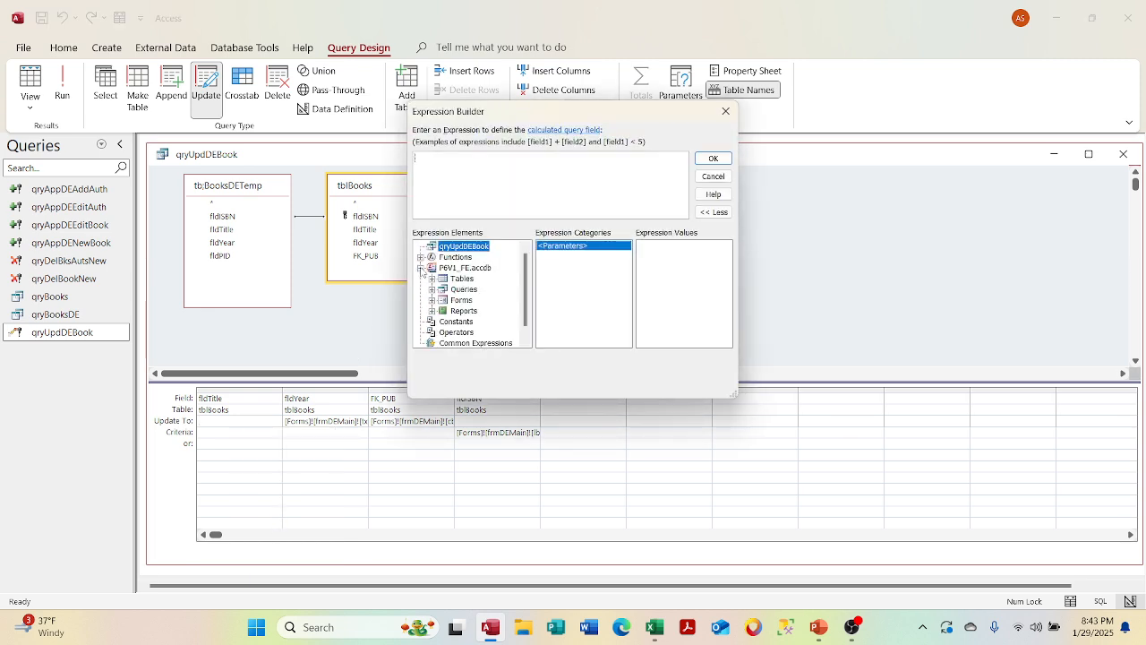
pyautogui.click(431, 279)
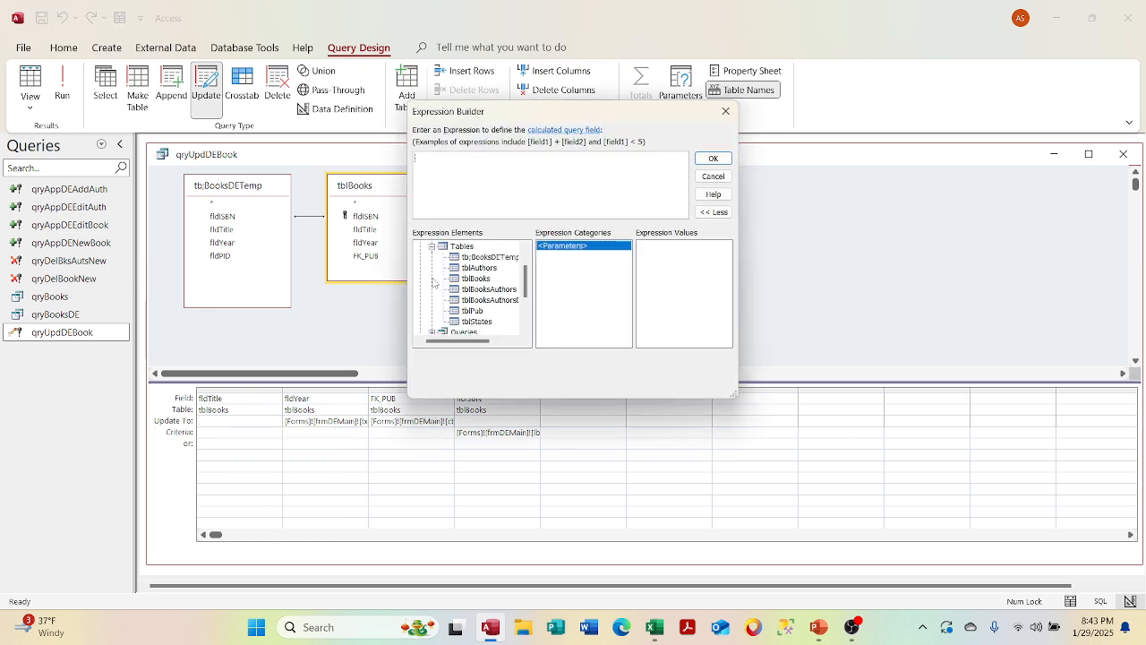
pyautogui.click(510, 260)
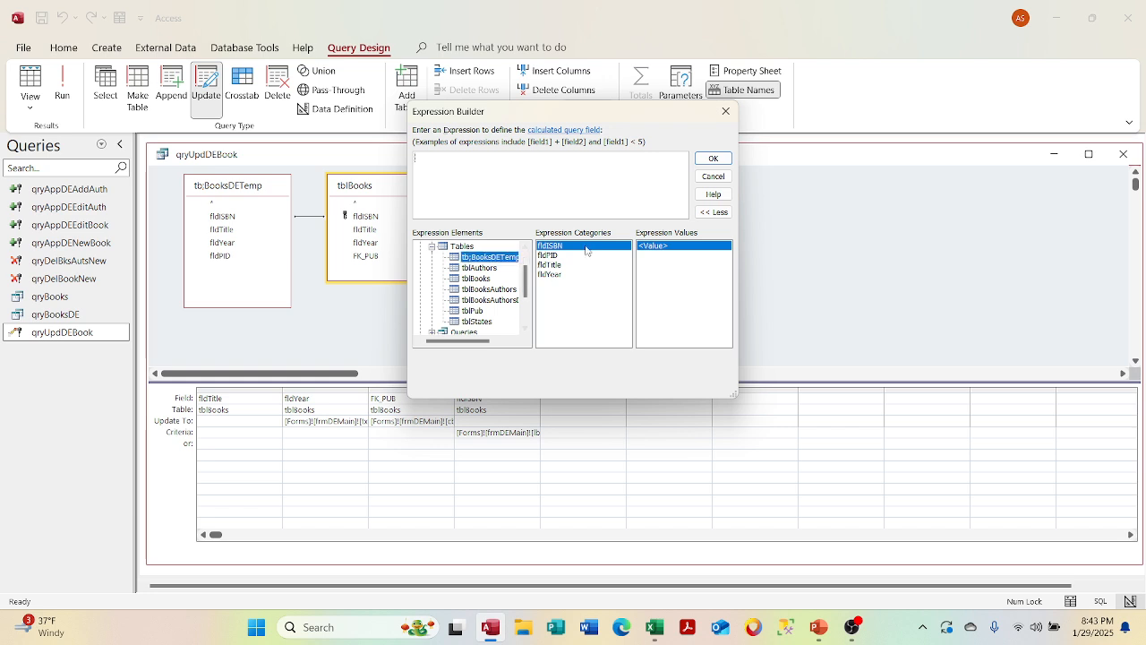
pyautogui.doubleClick(563, 265)
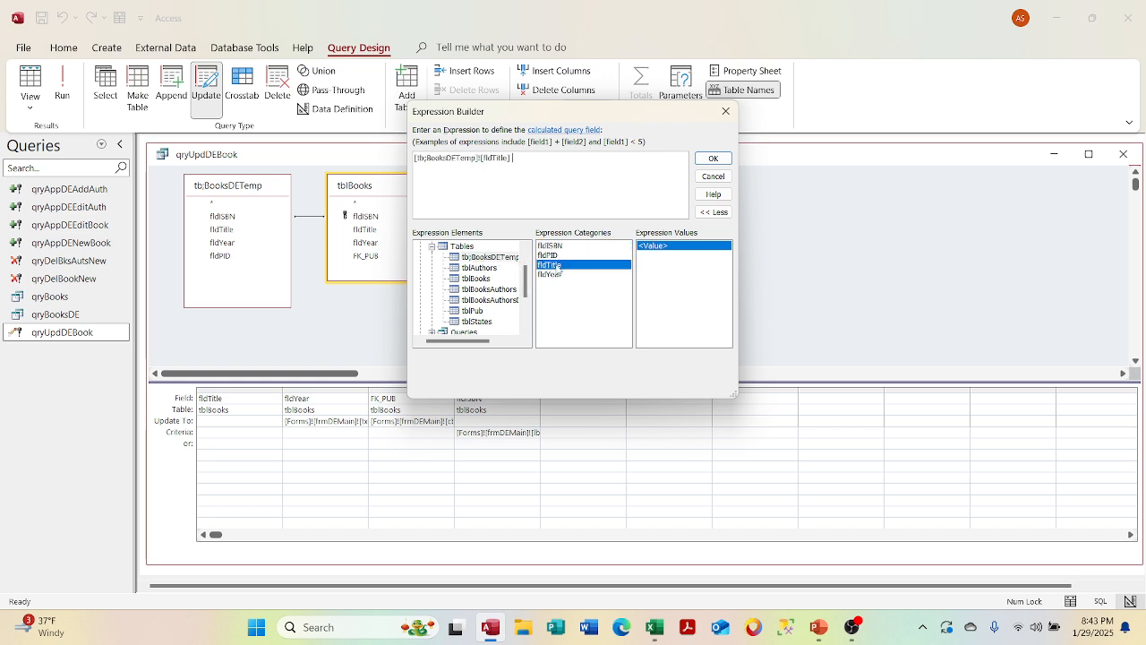
pyautogui.click(713, 175)
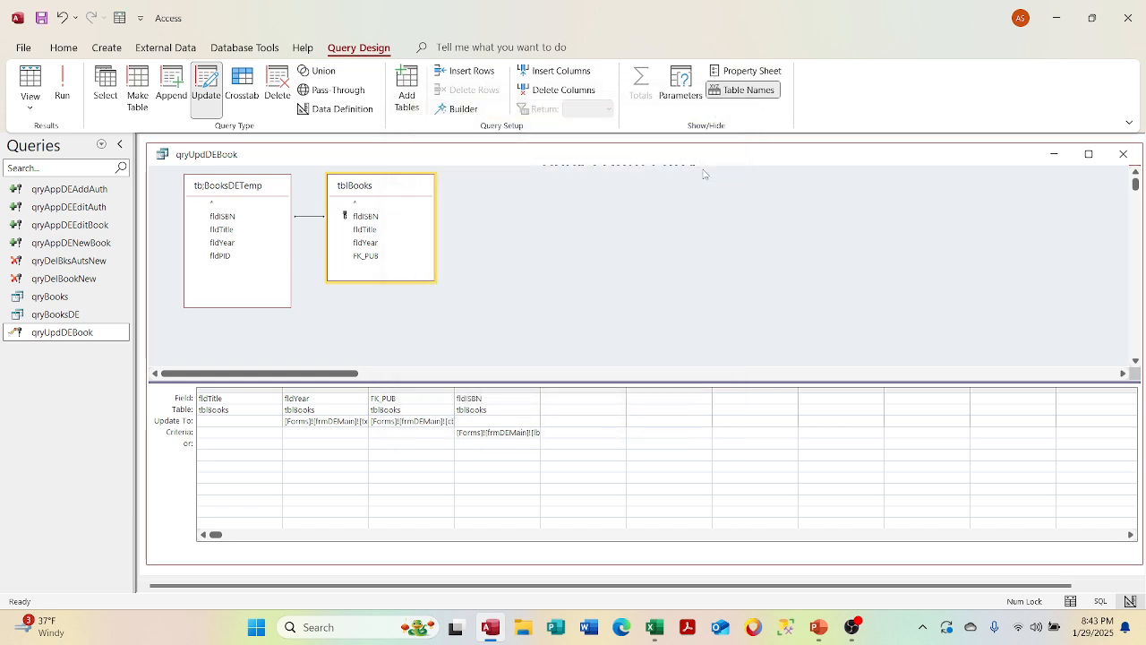
# - Build the Update To expression [tb;BooksDETemp]![fldTitle] for the fldTitle column with the Expression Builder
pyautogui.rightClick(239, 421)
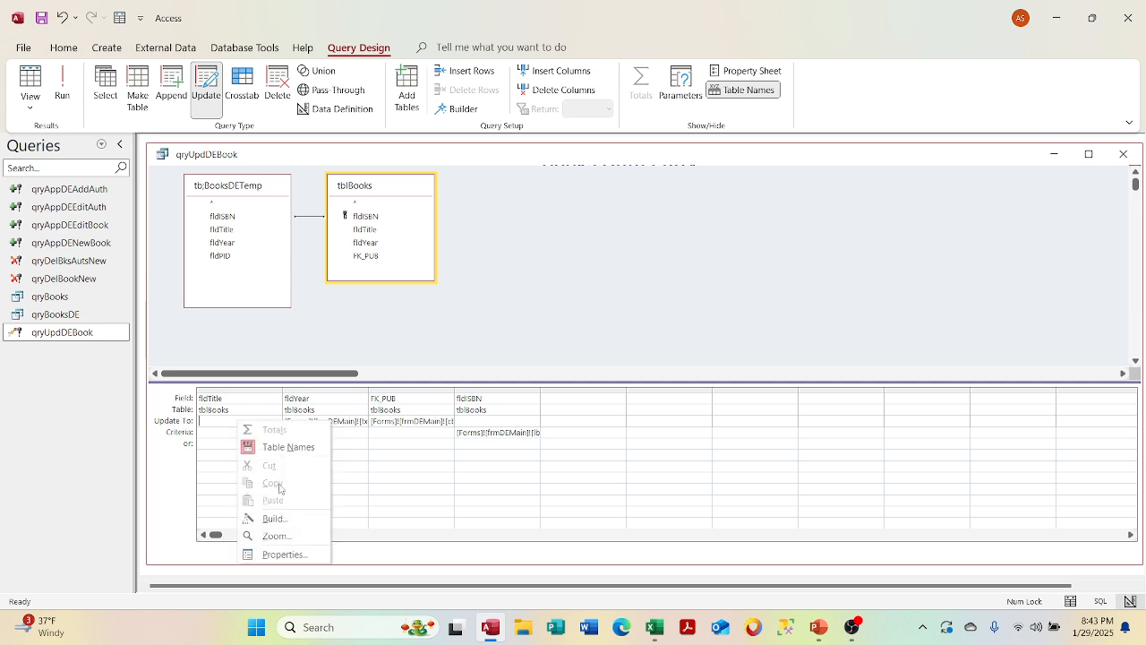
pyautogui.click(278, 520)
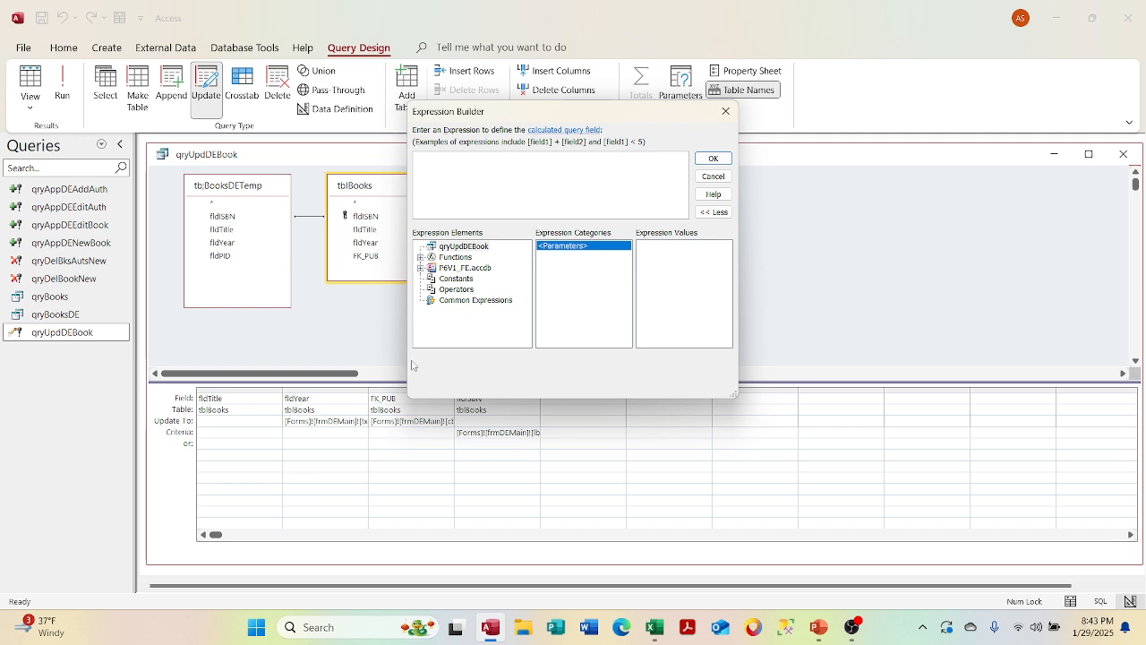
pyautogui.click(420, 268)
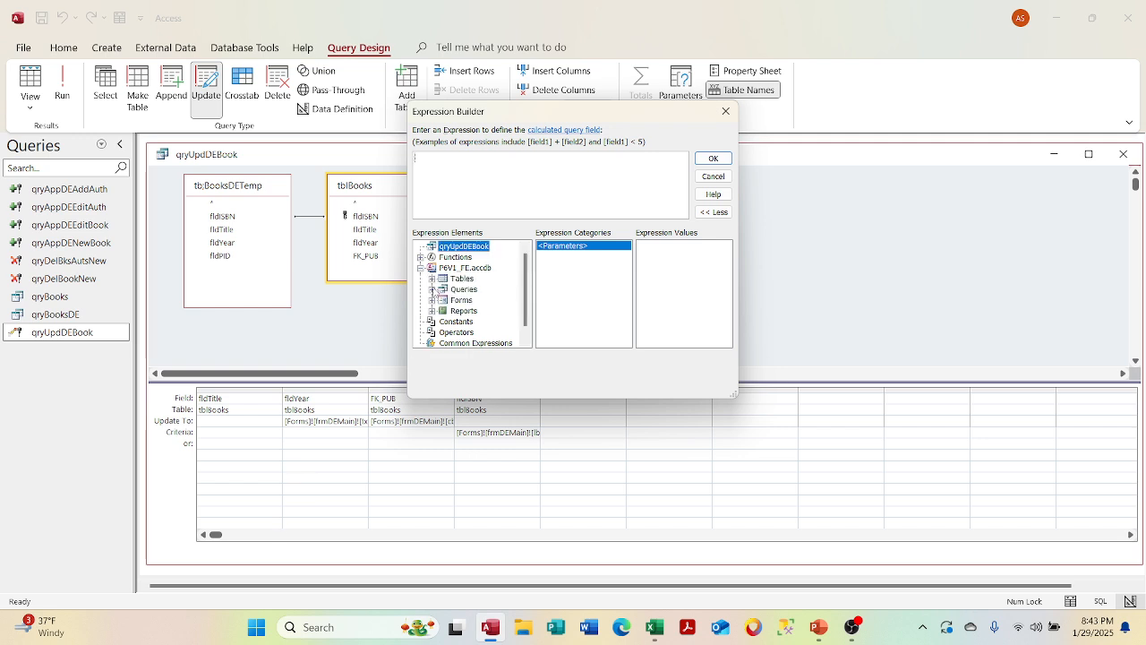
pyautogui.click(431, 279)
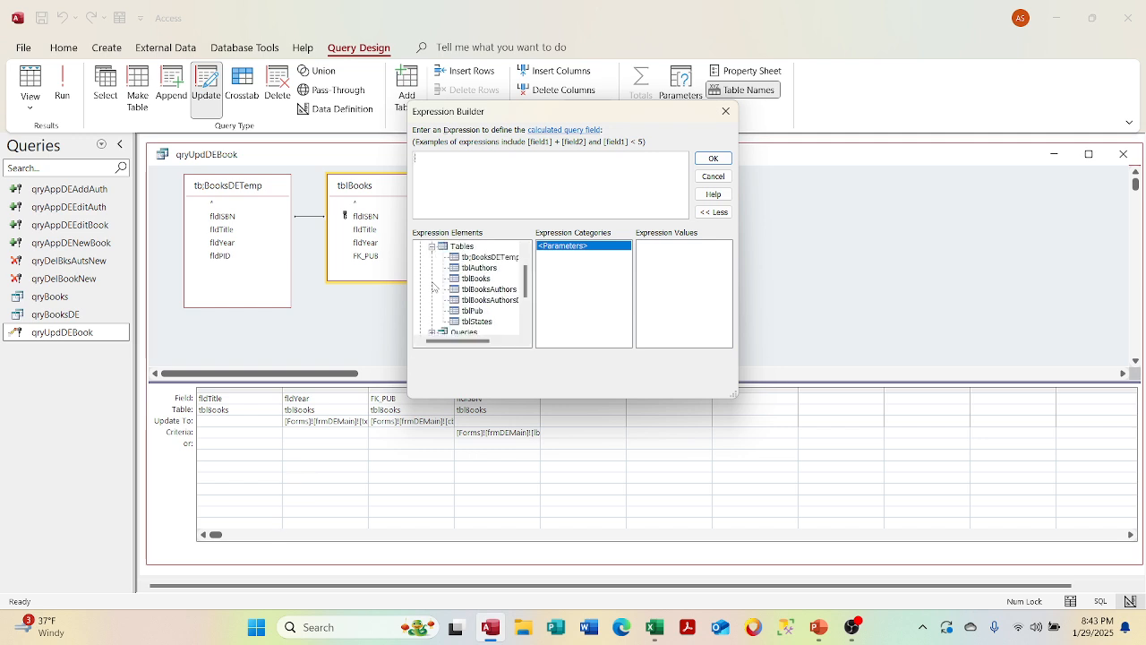
pyautogui.click(498, 257)
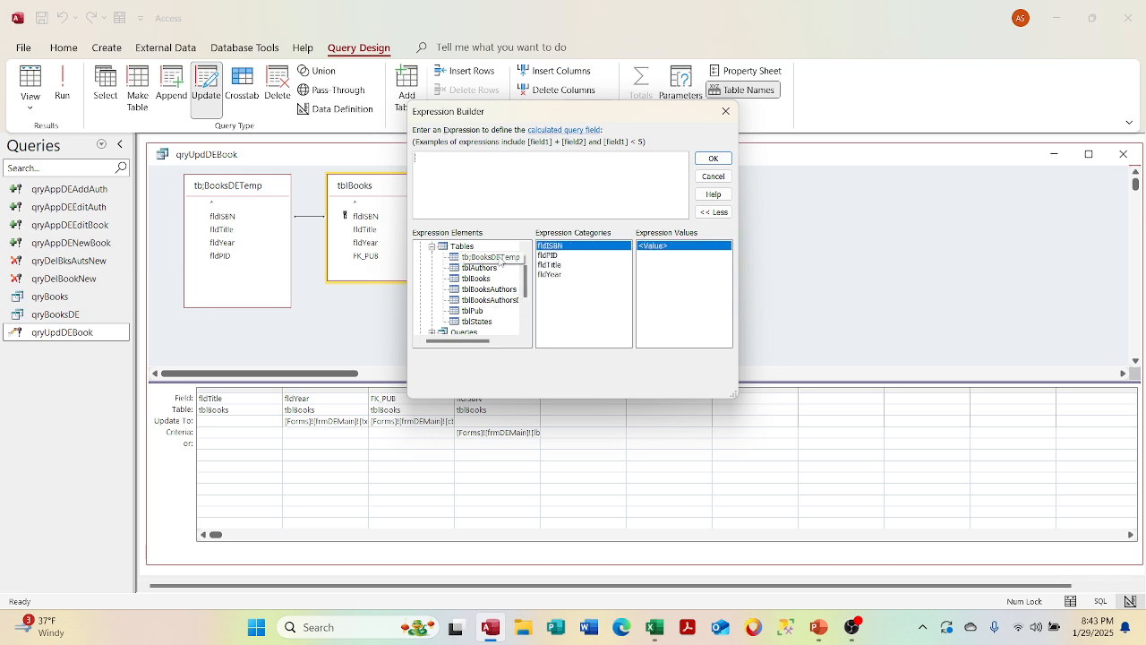
pyautogui.doubleClick(555, 265)
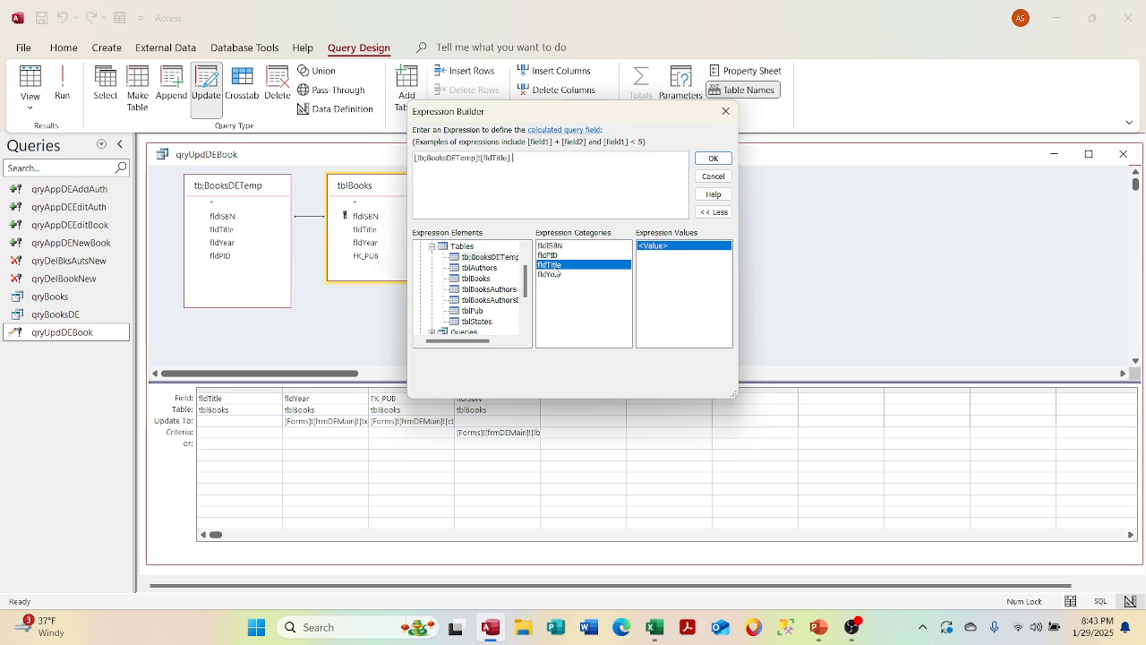
pyautogui.click(712, 159)
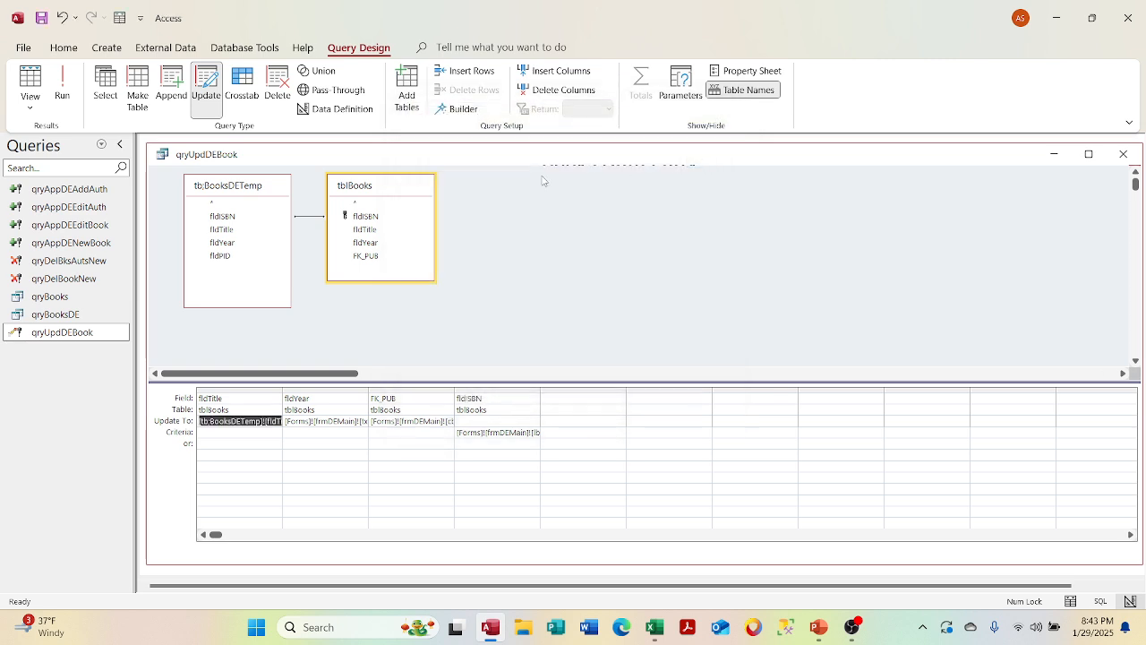
# - Preview qryUpdDEBook in Datasheet View to check which records it selects, and return to Design View
pyautogui.rightClick(420, 159)
pyautogui.click(444, 274)
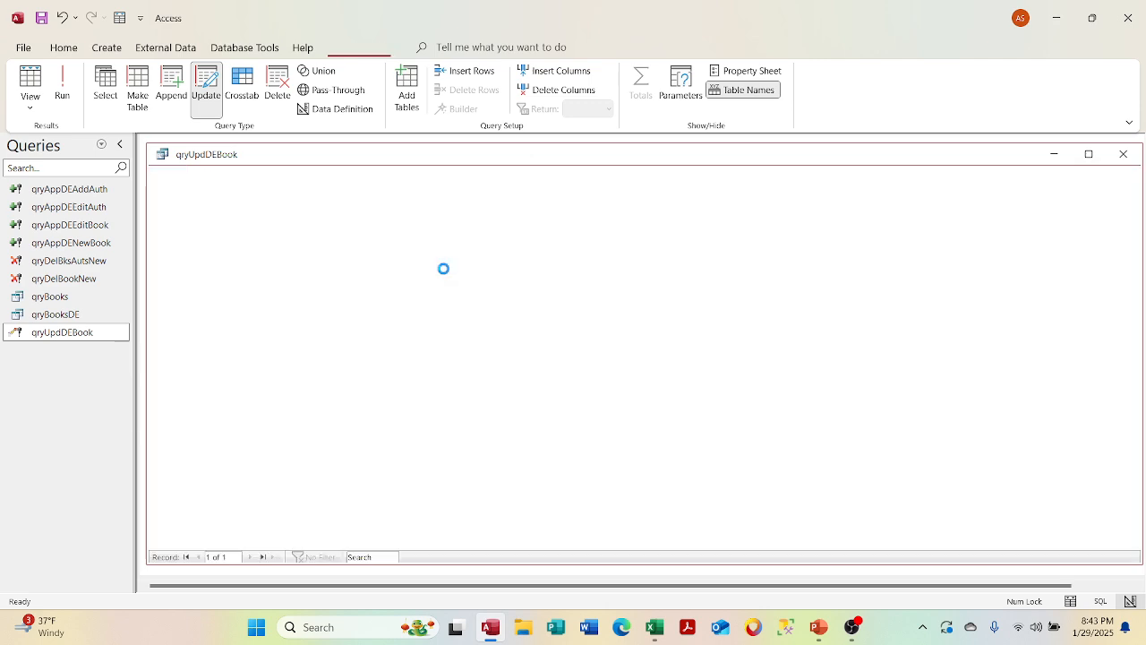
pyautogui.rightClick(419, 150)
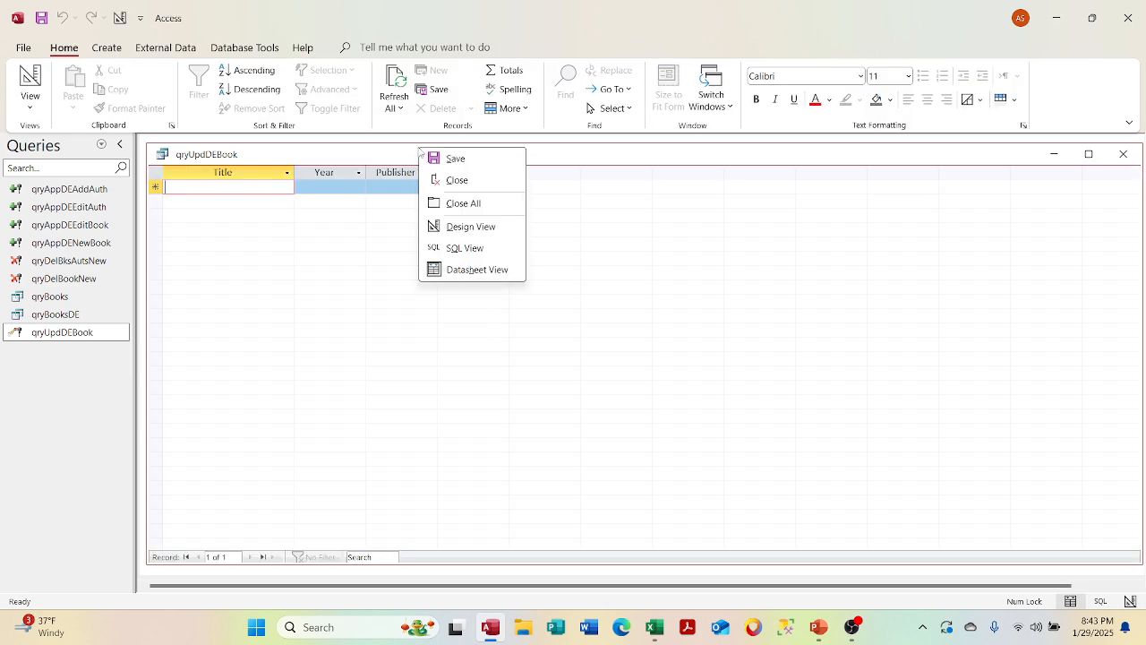
pyautogui.click(457, 227)
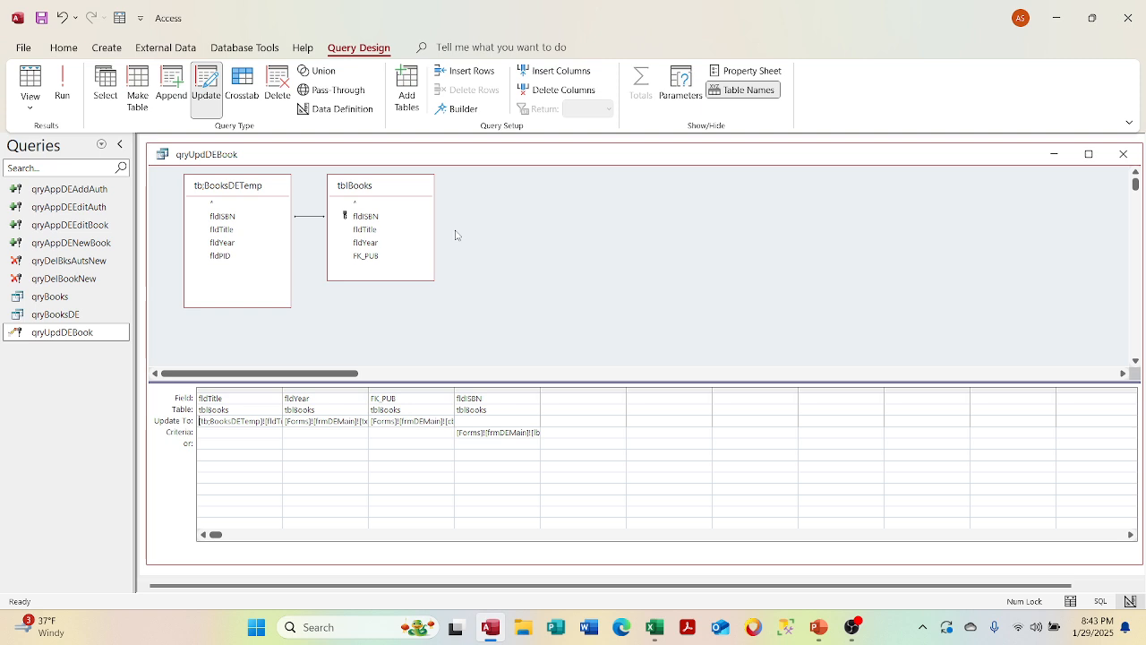
# - Clear the Update To expression of the fldYear column in the Expression Builder
pyautogui.click(325, 410)
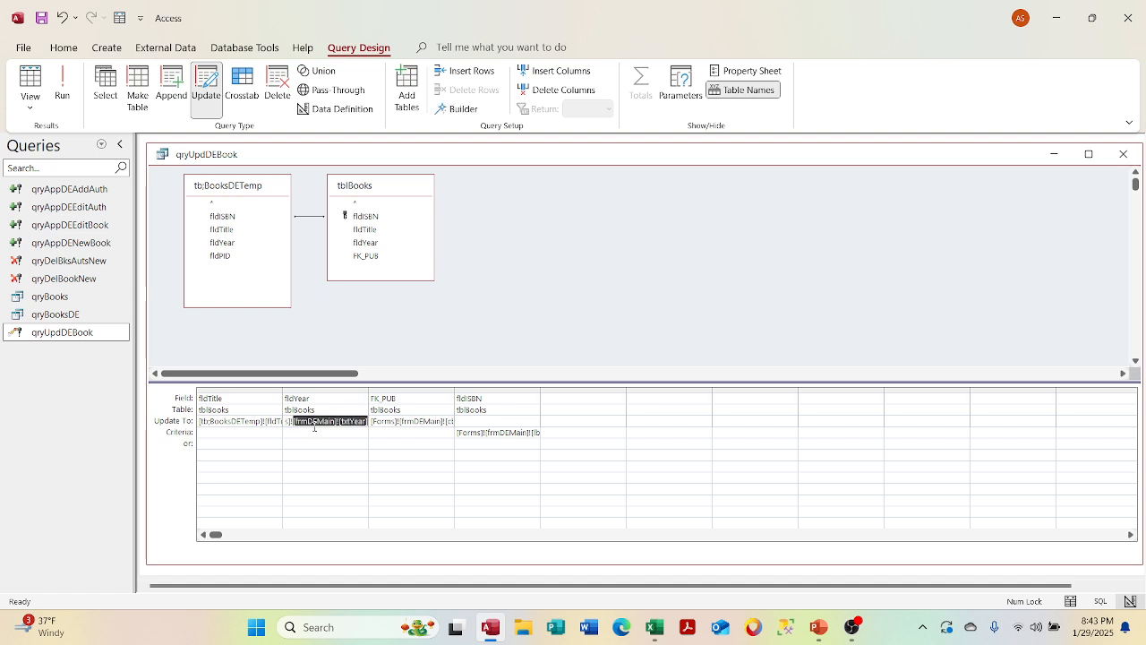
pyautogui.rightClick(315, 427)
pyautogui.click(326, 525)
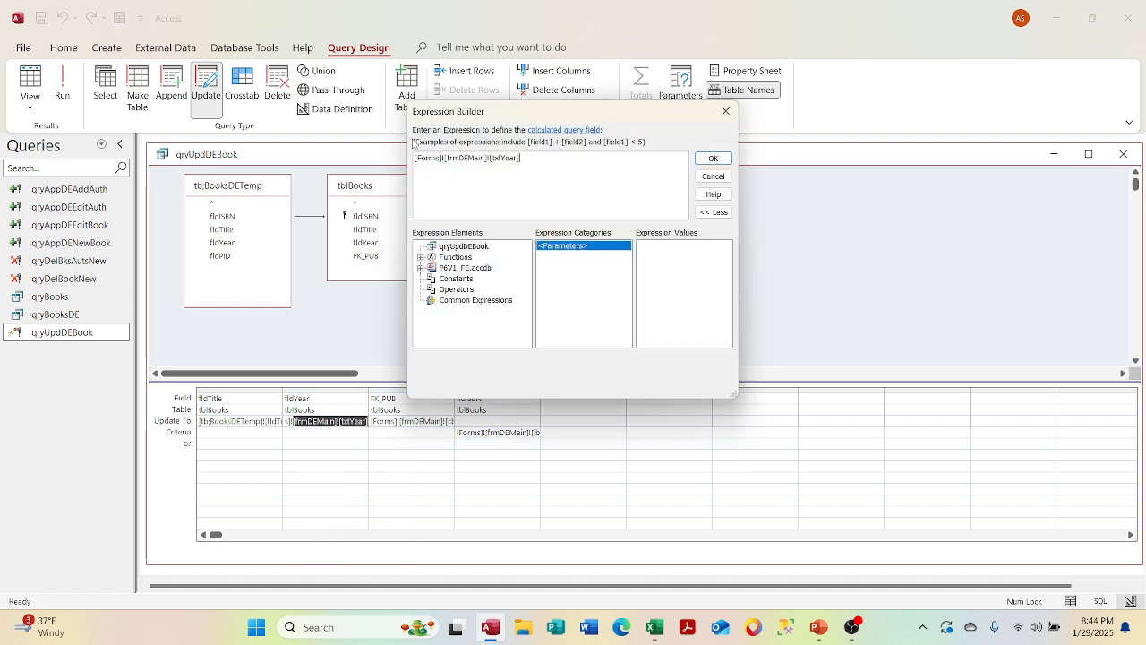
pyautogui.moveTo(552, 156); pyautogui.dragTo(316, 148)
pyautogui.press('Delete')
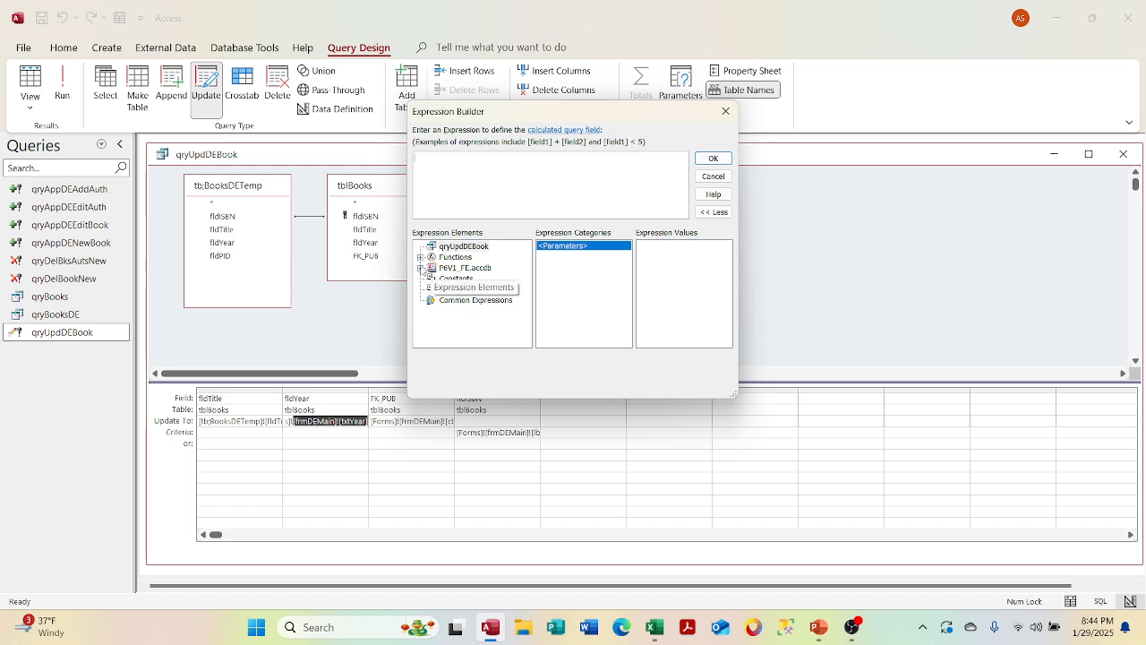
# - Build the Update To expression [tb;BooksDETemp]![fldYear] for the fldYear column from the database's tables
pyautogui.click(420, 257)
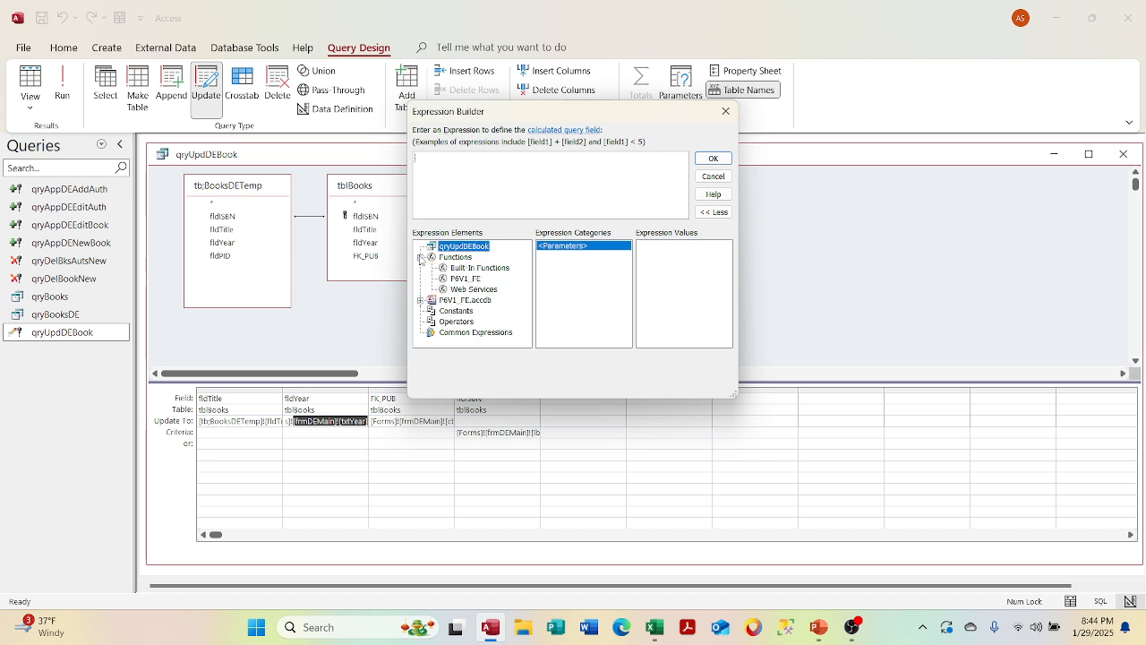
pyautogui.click(420, 256)
pyautogui.click(420, 268)
pyautogui.click(461, 279)
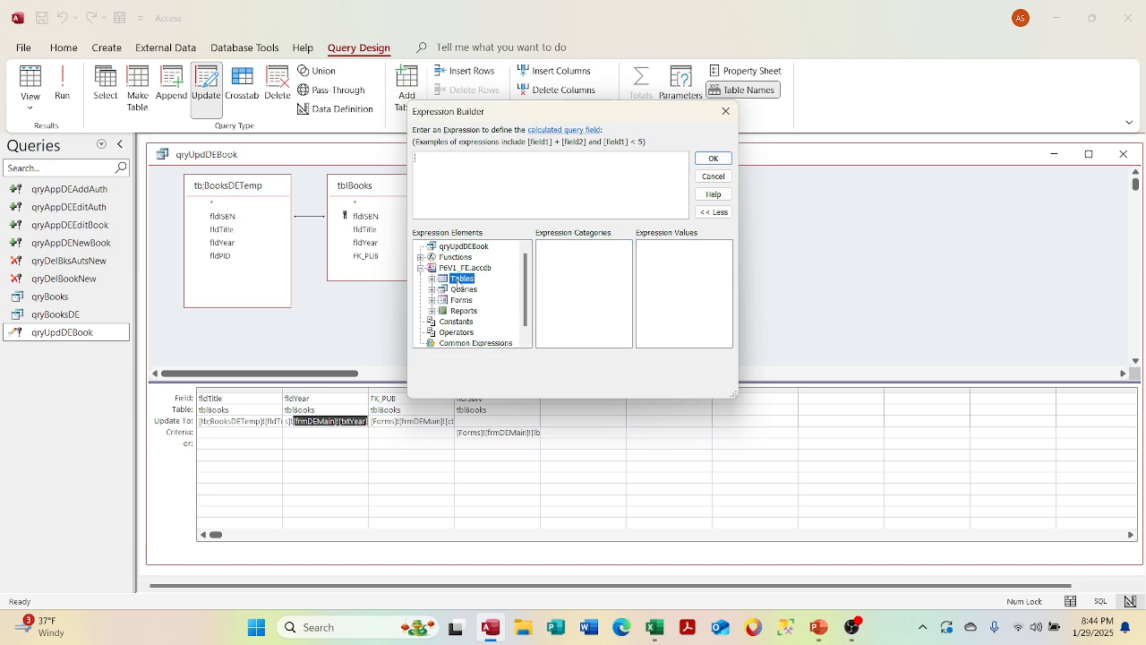
pyautogui.click(432, 279)
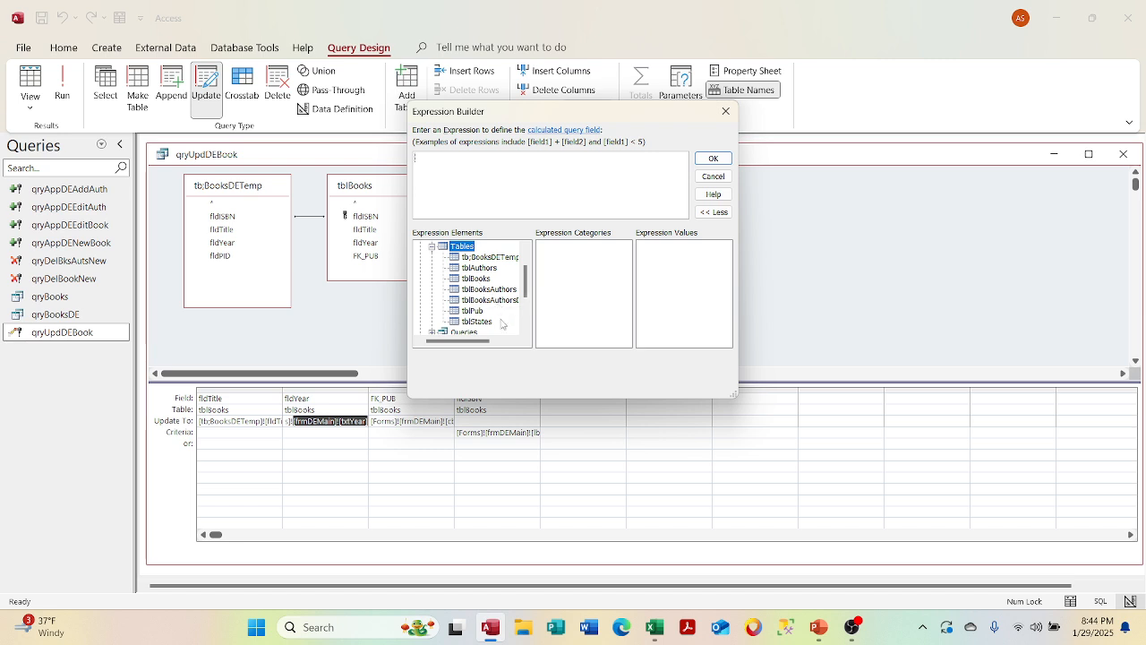
pyautogui.click(488, 257)
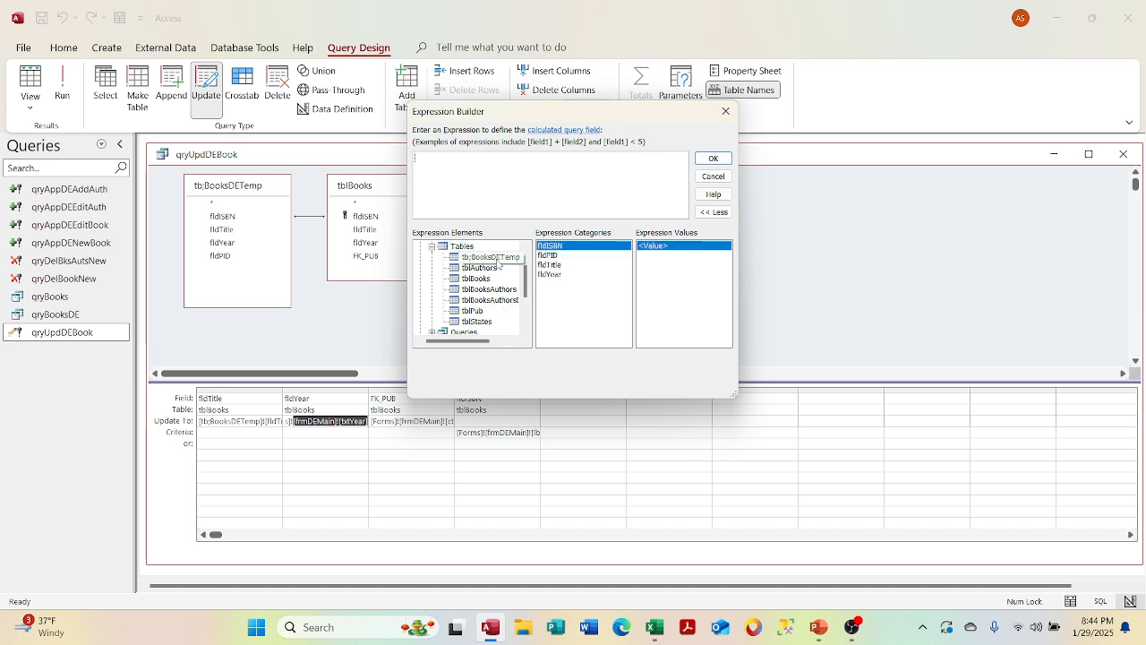
pyautogui.doubleClick(551, 273)
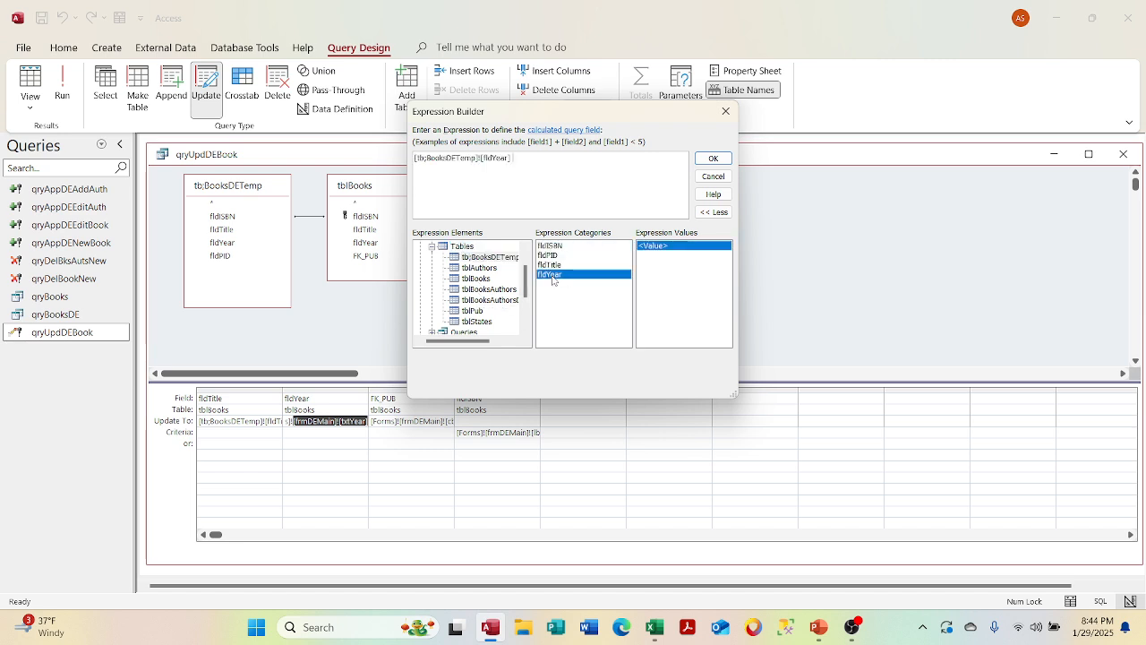
pyautogui.click(712, 158)
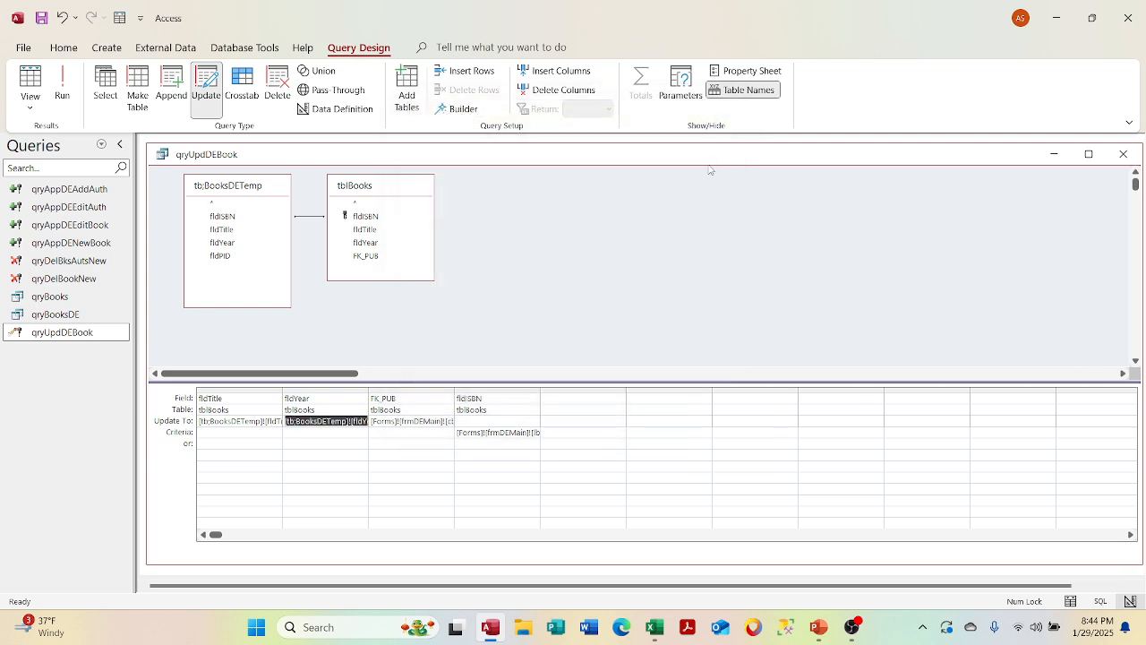
# - Replace the FK_PUB column's Update To expression with [tb;BooksDETemp]![fldPID] using the Expression Builder
pyautogui.click(432, 419)
pyautogui.rightClick(432, 418)
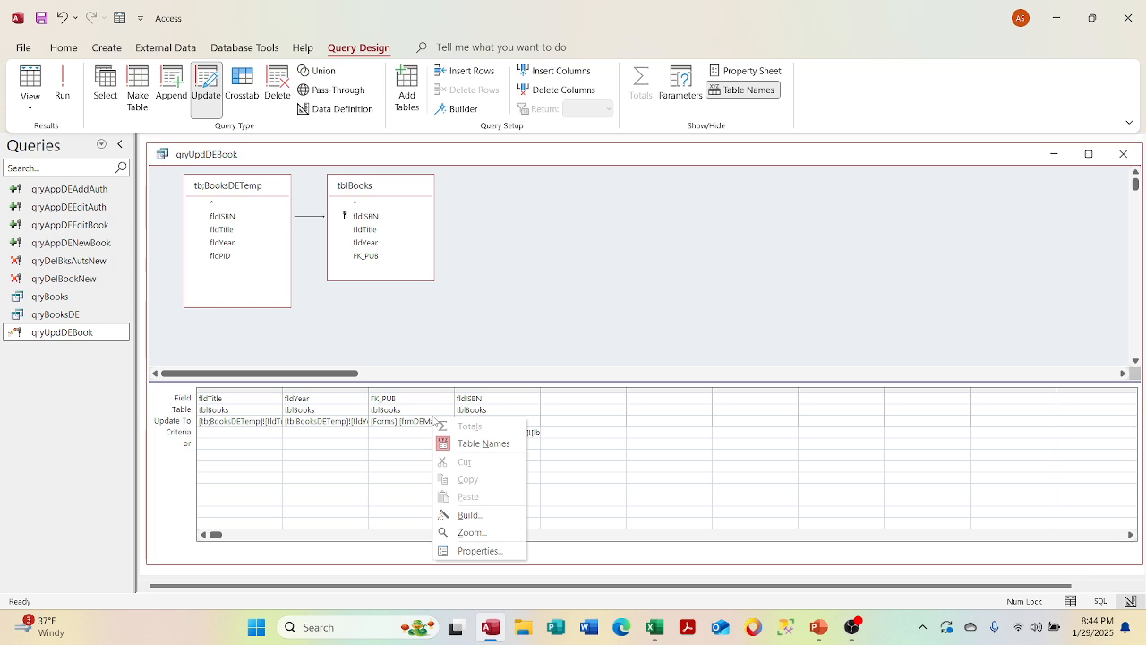
pyautogui.click(475, 521)
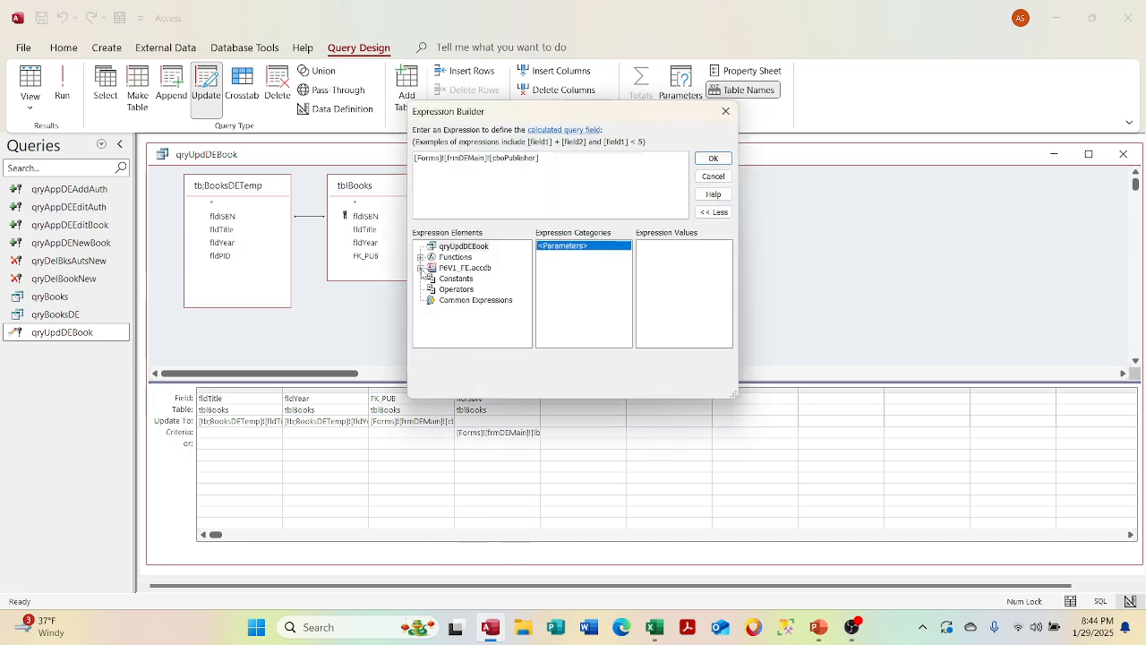
pyautogui.click(419, 269)
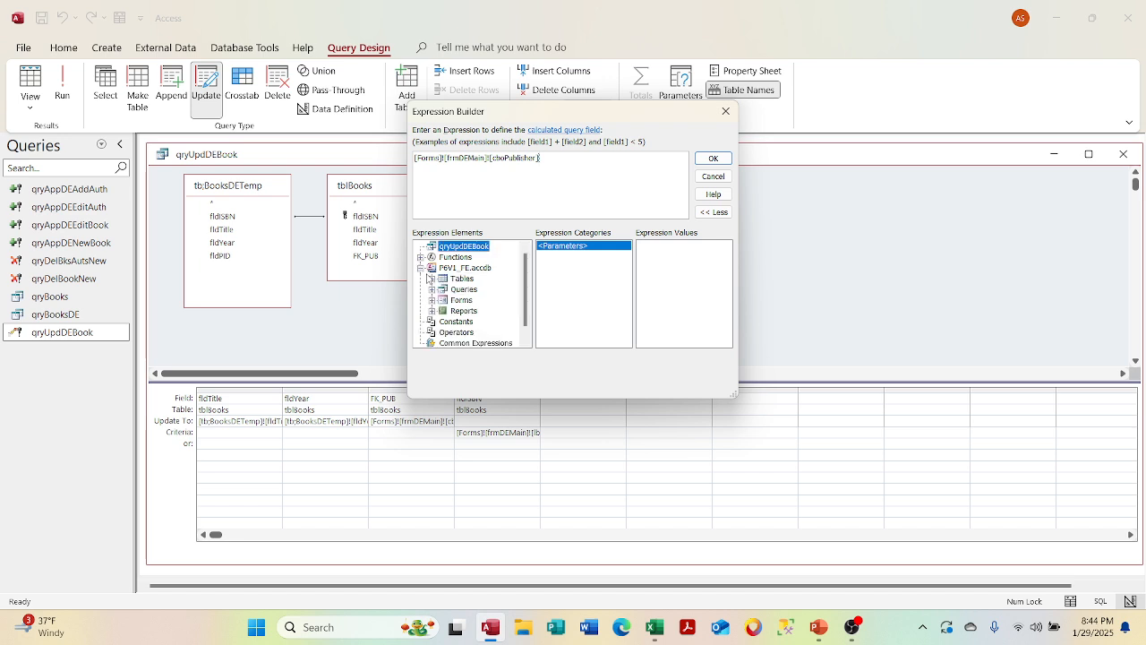
pyautogui.click(431, 278)
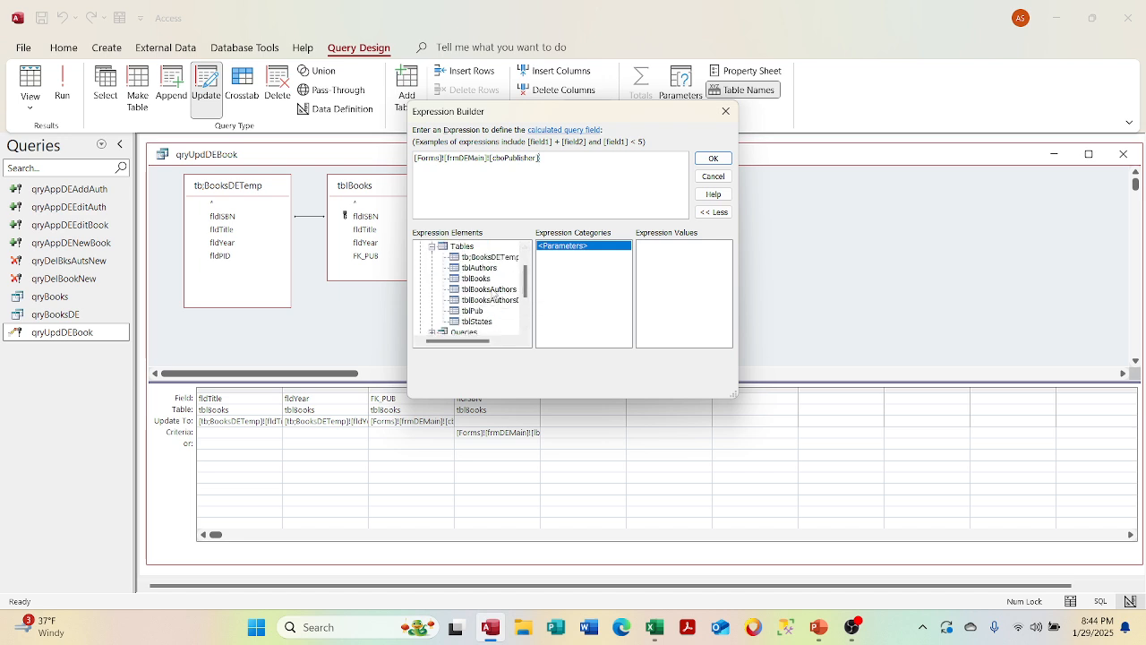
pyautogui.click(485, 257)
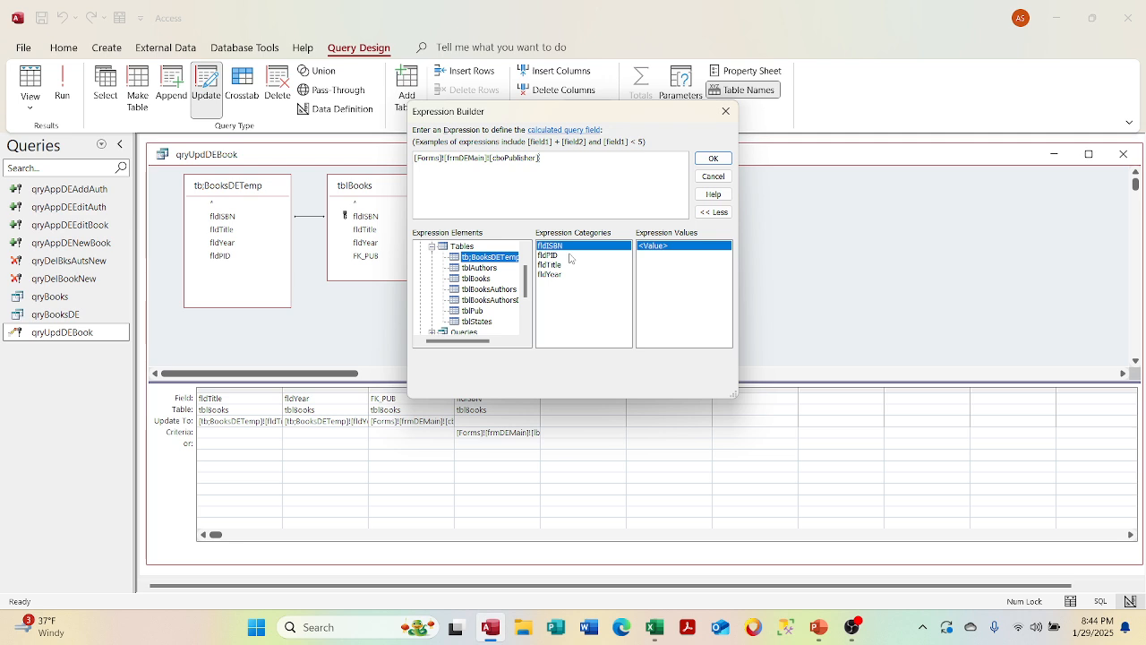
pyautogui.doubleClick(554, 256)
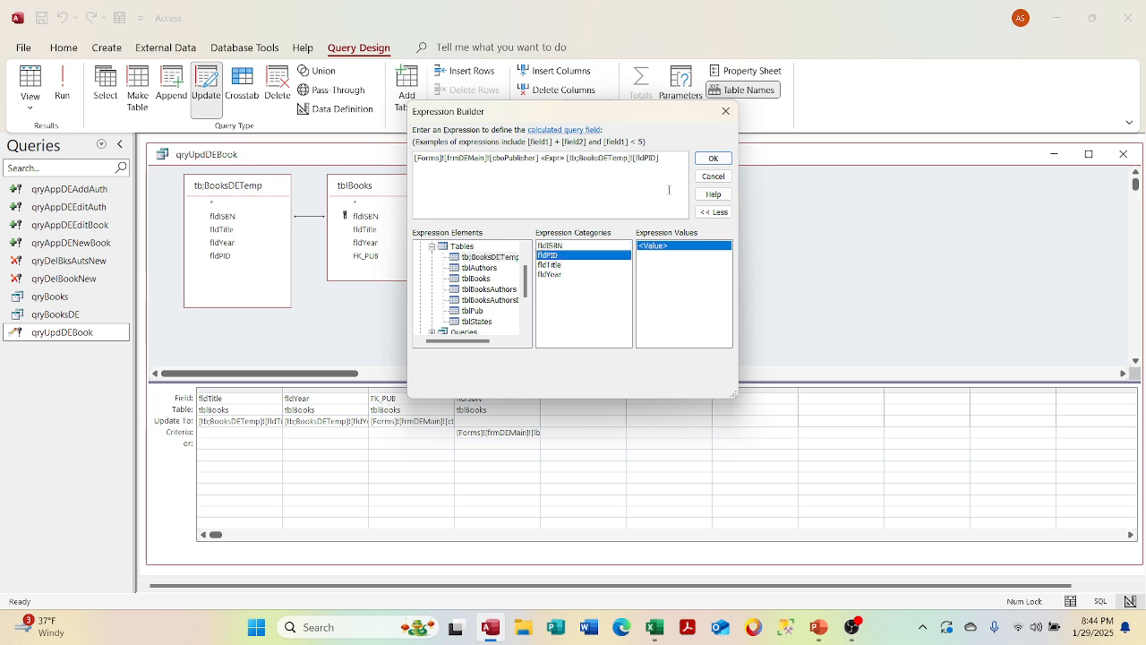
pyautogui.hotkey('ctrl', 'a')
pyautogui.press('Delete')
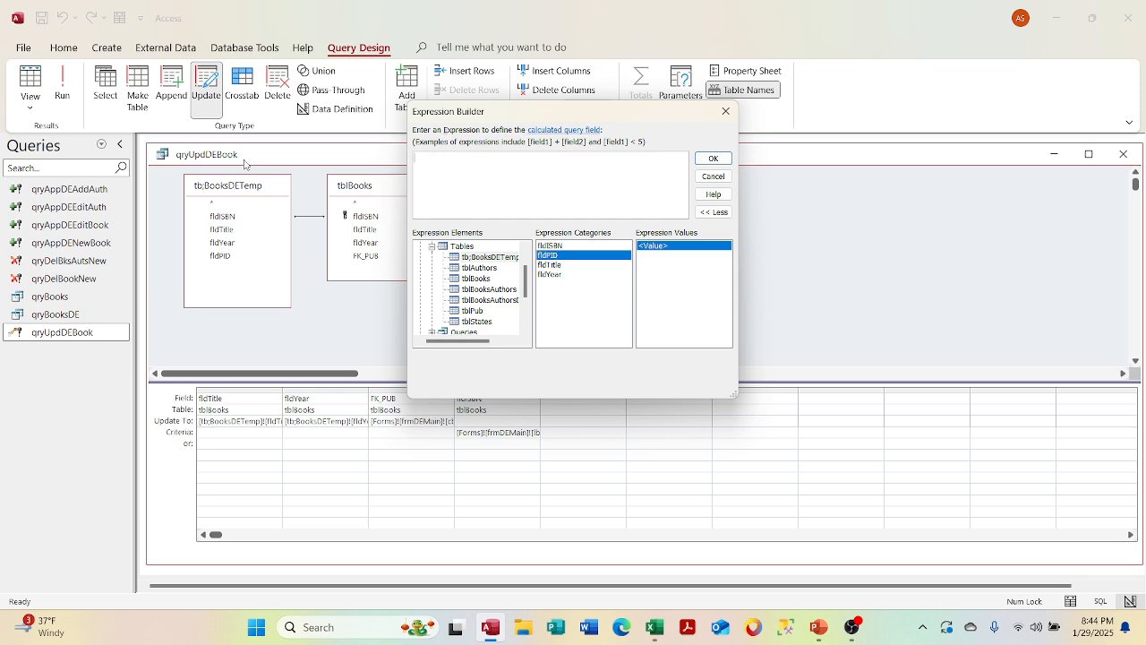
pyautogui.doubleClick(548, 256)
pyautogui.click(713, 157)
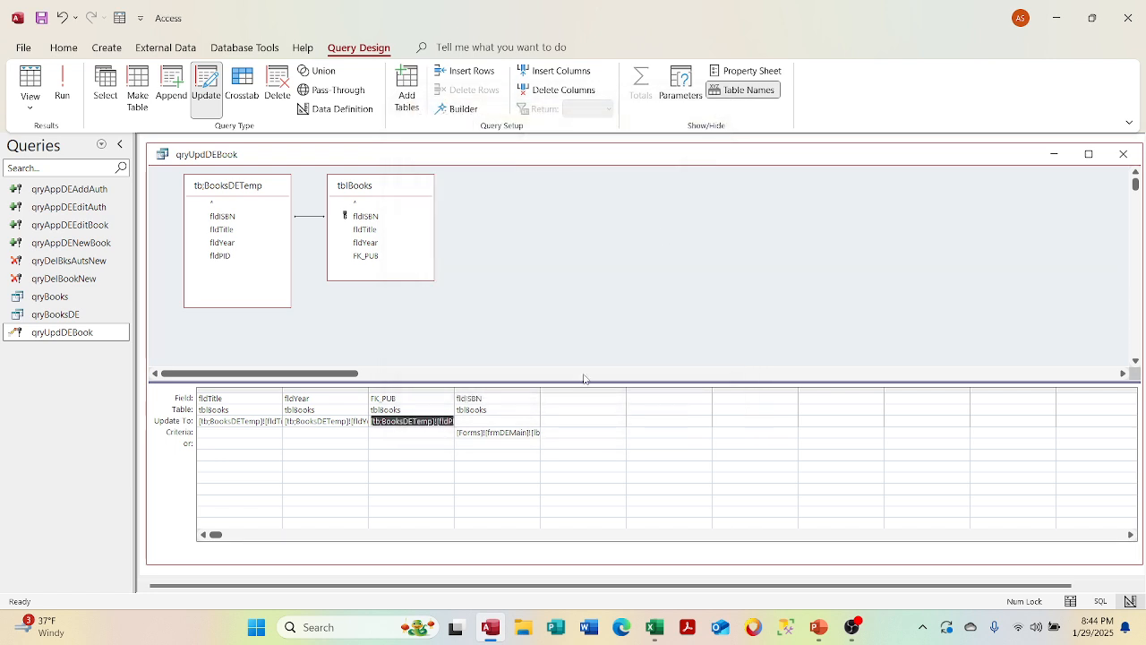
# - Clear the form-based criteria expression of the fldISBN column
pyautogui.click(472, 434)
pyautogui.moveTo(472, 434); pyautogui.dragTo(674, 426)
pyautogui.press('Delete')
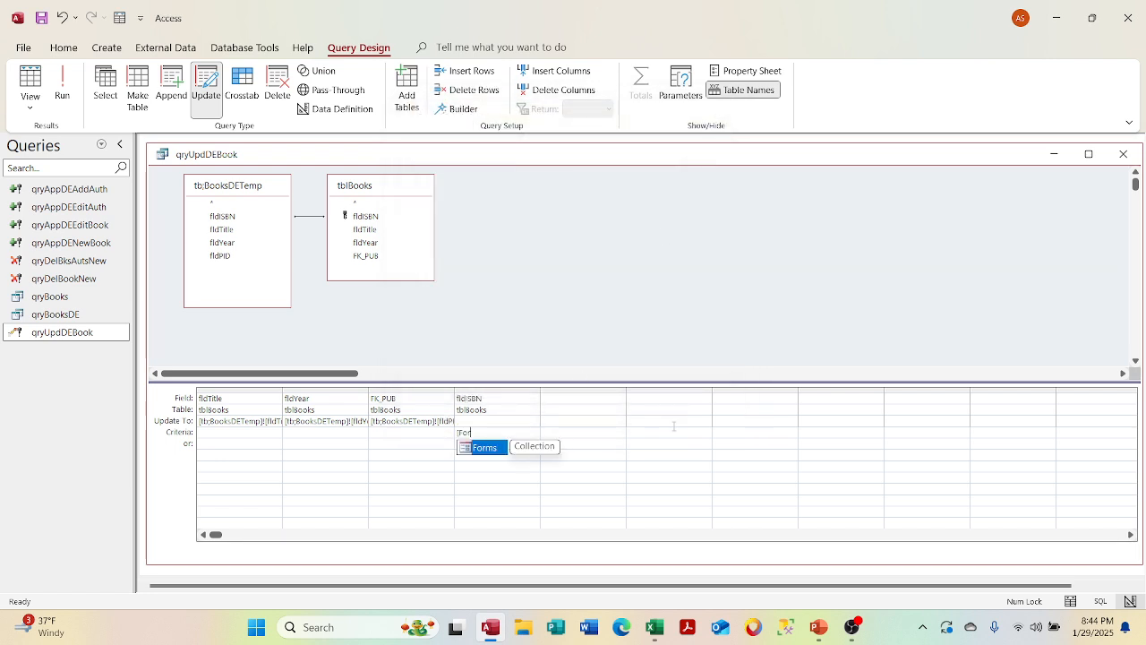
pyautogui.press('BackSpace')
pyautogui.press('BackSpace')
pyautogui.press('BackSpace')
pyautogui.press('BackSpace')
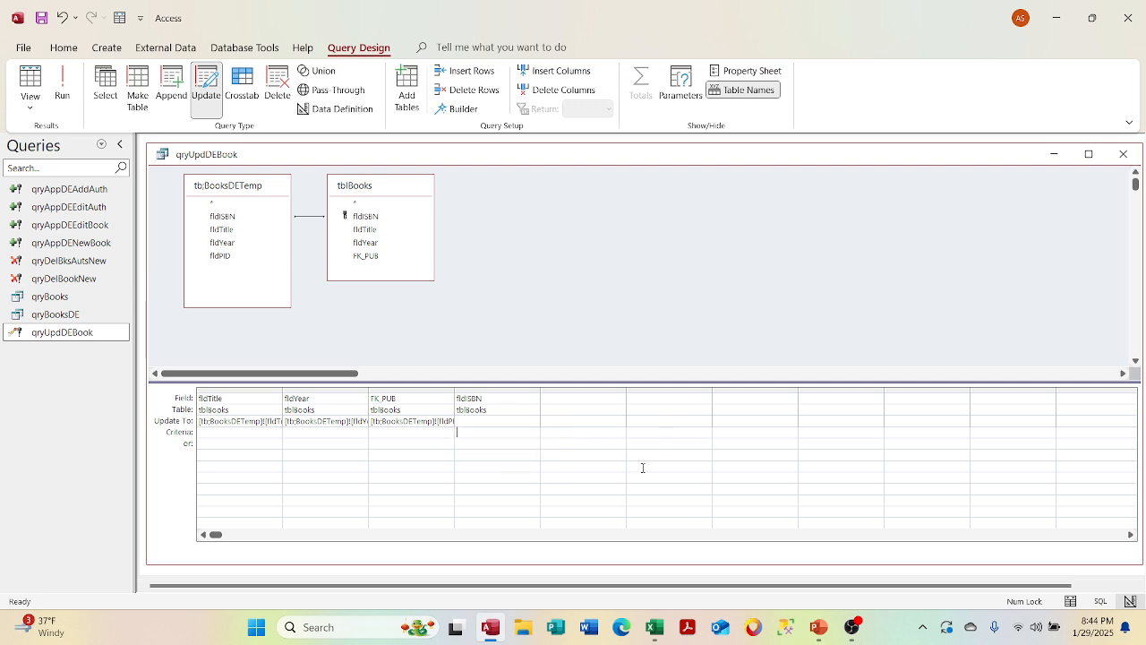
# - Build the criteria expression [tb;BooksDETemp]![fldISBN] for the fldISBN column with the Expression Builder
pyautogui.rightClick(505, 433)
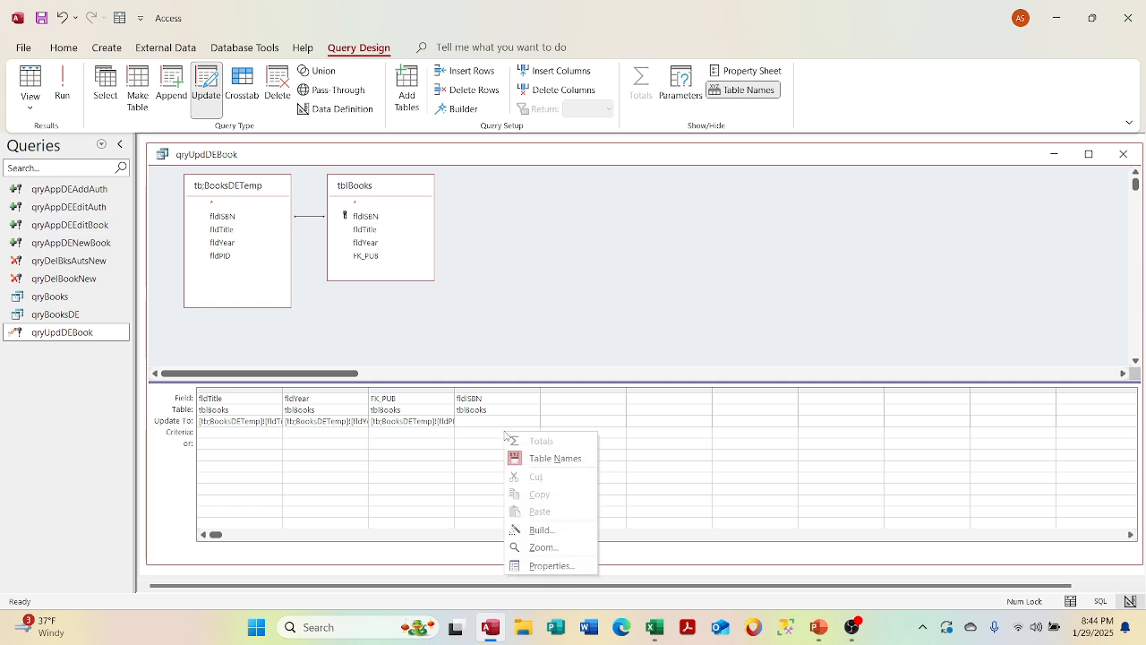
pyautogui.click(555, 528)
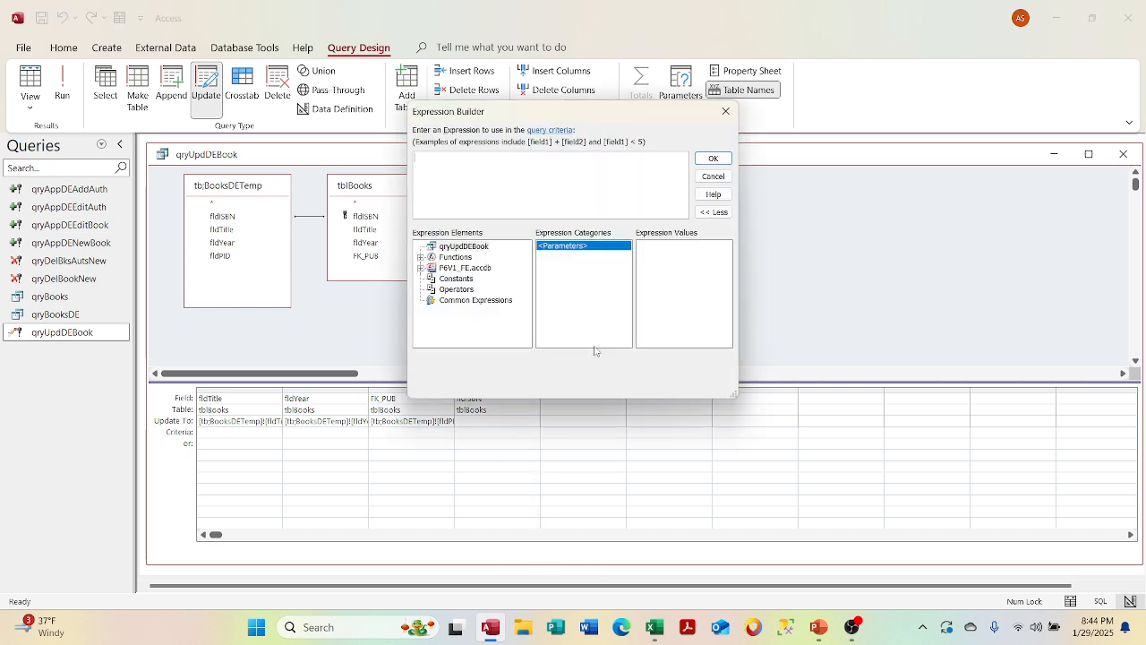
pyautogui.click(421, 267)
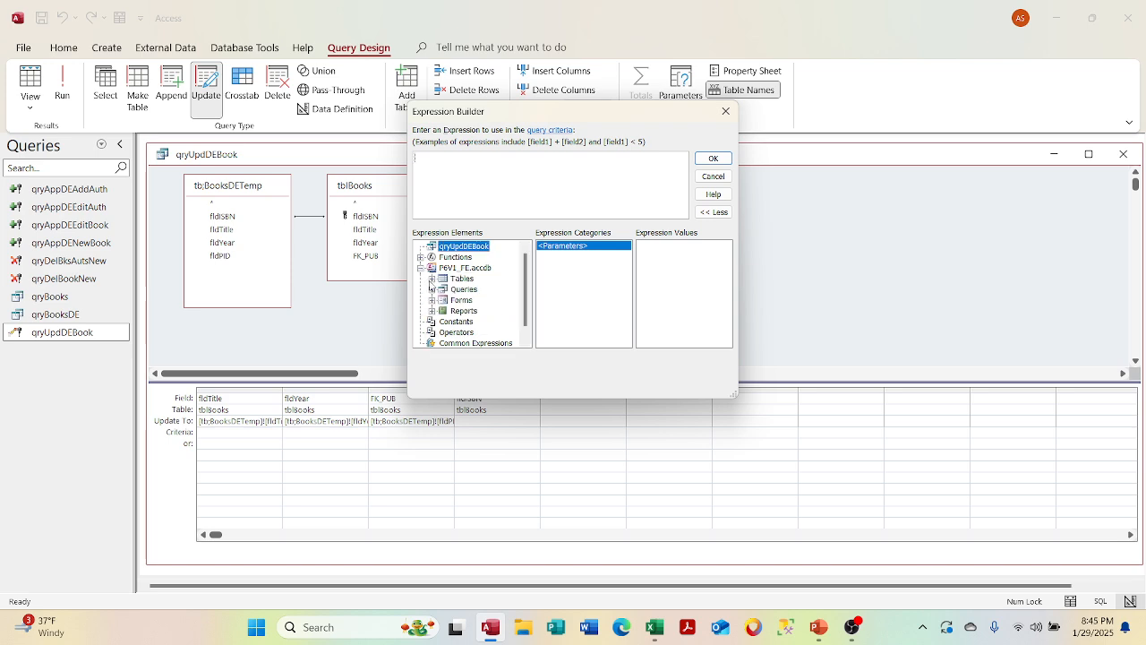
pyautogui.click(432, 279)
pyautogui.click(488, 257)
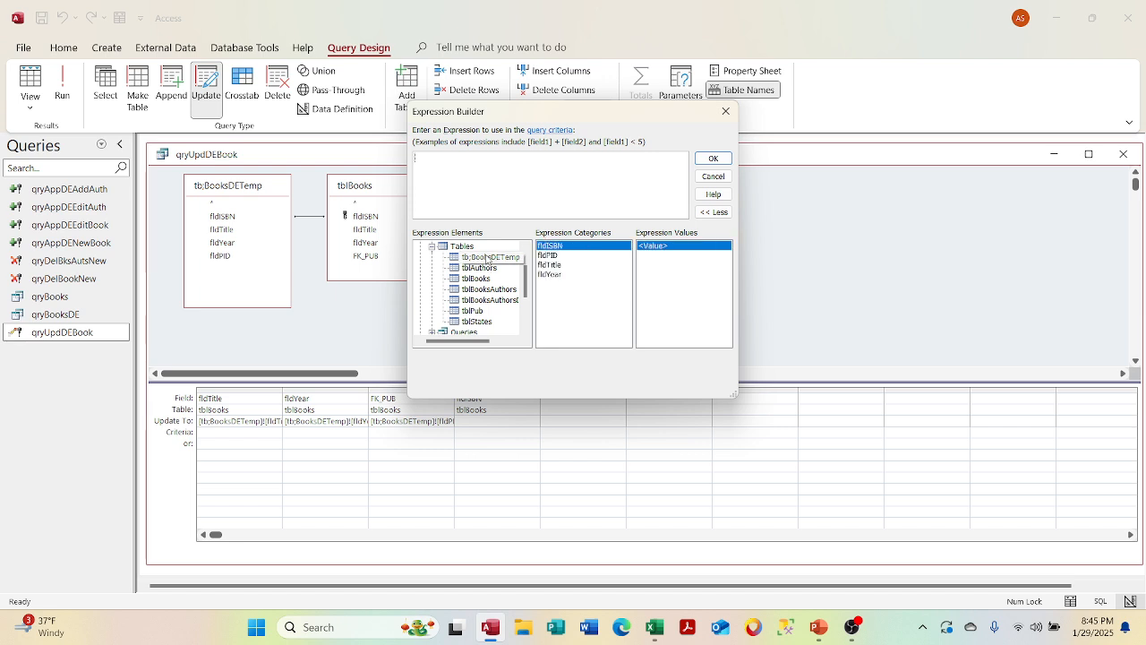
pyautogui.click(578, 252)
pyautogui.doubleClick(578, 251)
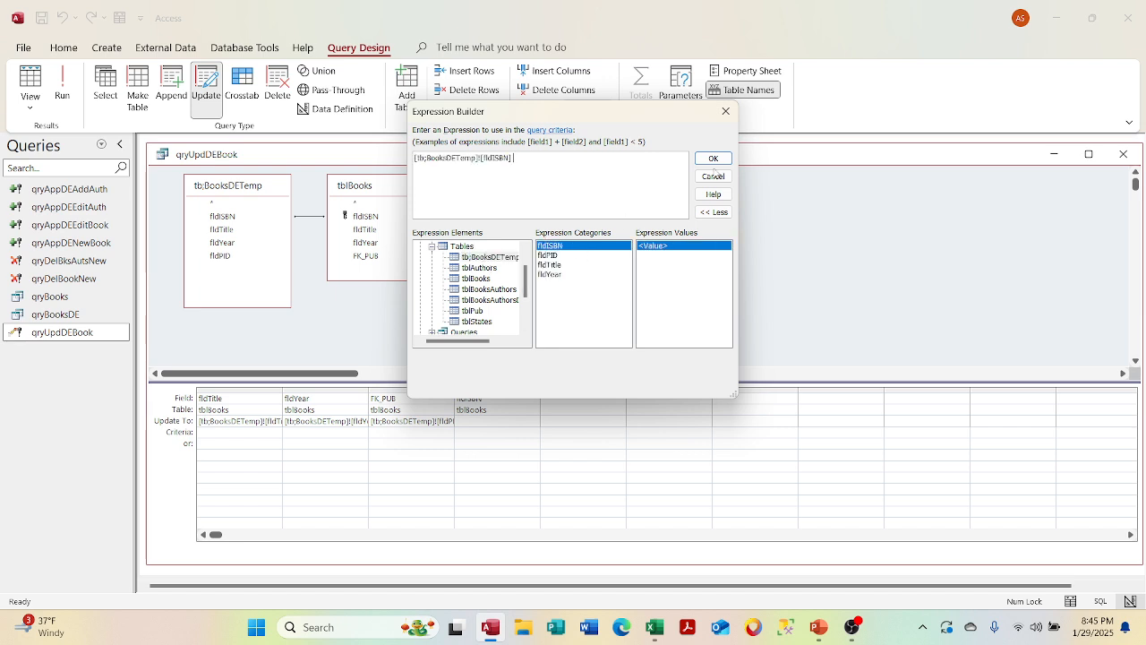
pyautogui.click(713, 158)
# - Check the records selected by the new fldISBN criteria in Datasheet View, and return to Design View
pyautogui.click(296, 57)
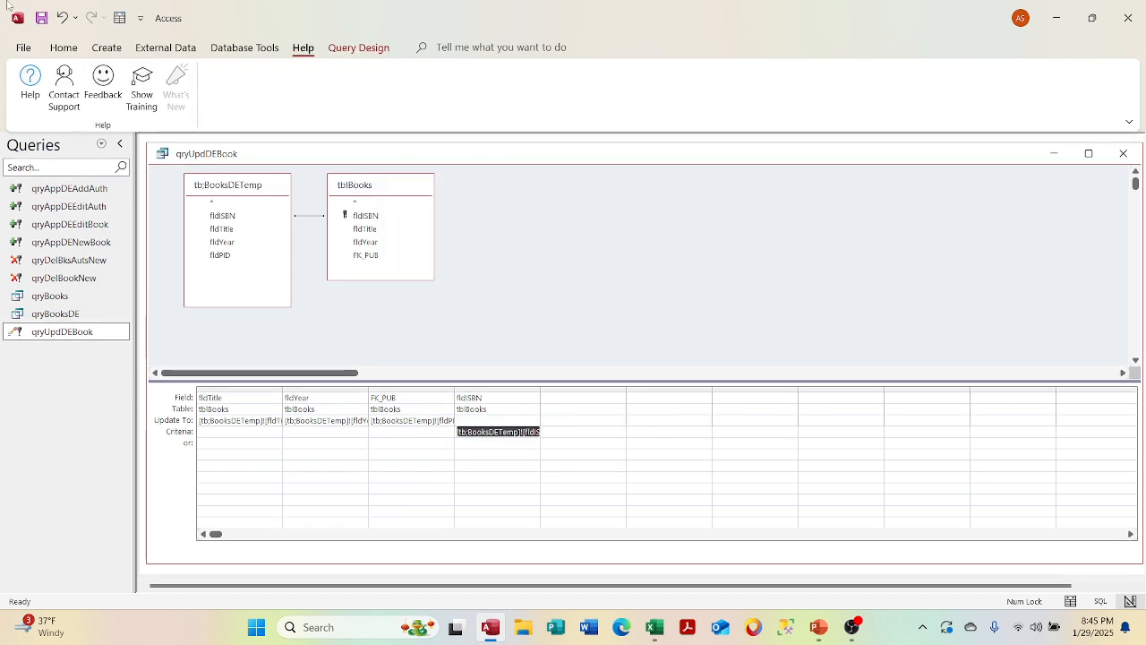
pyautogui.click(358, 48)
pyautogui.click(25, 97)
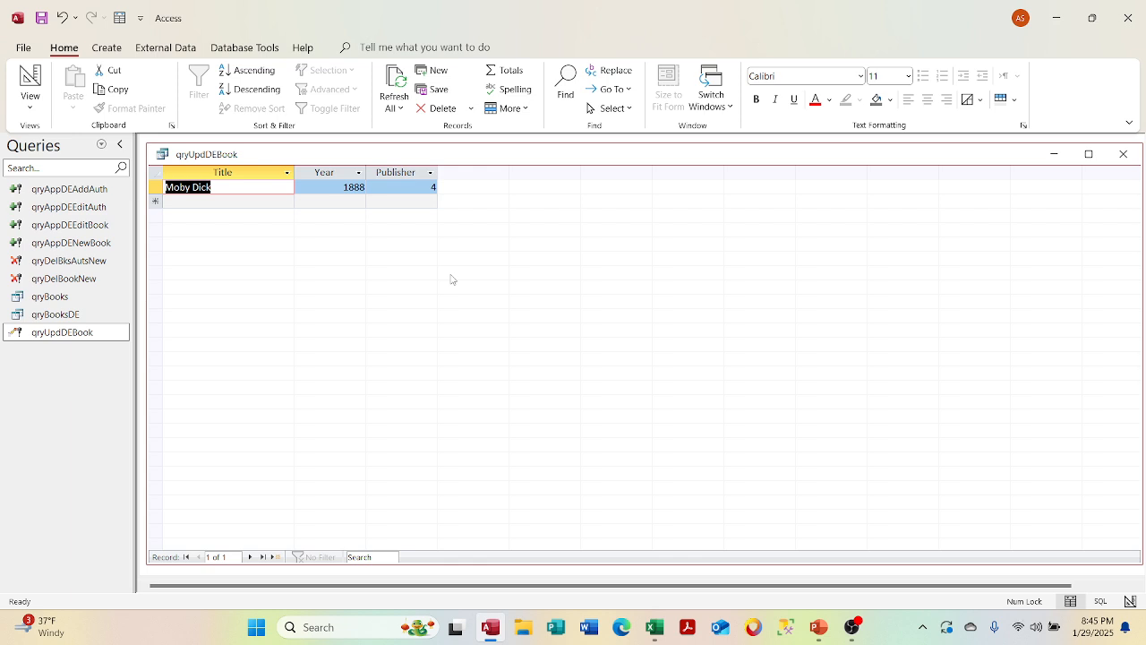
pyautogui.rightClick(339, 155)
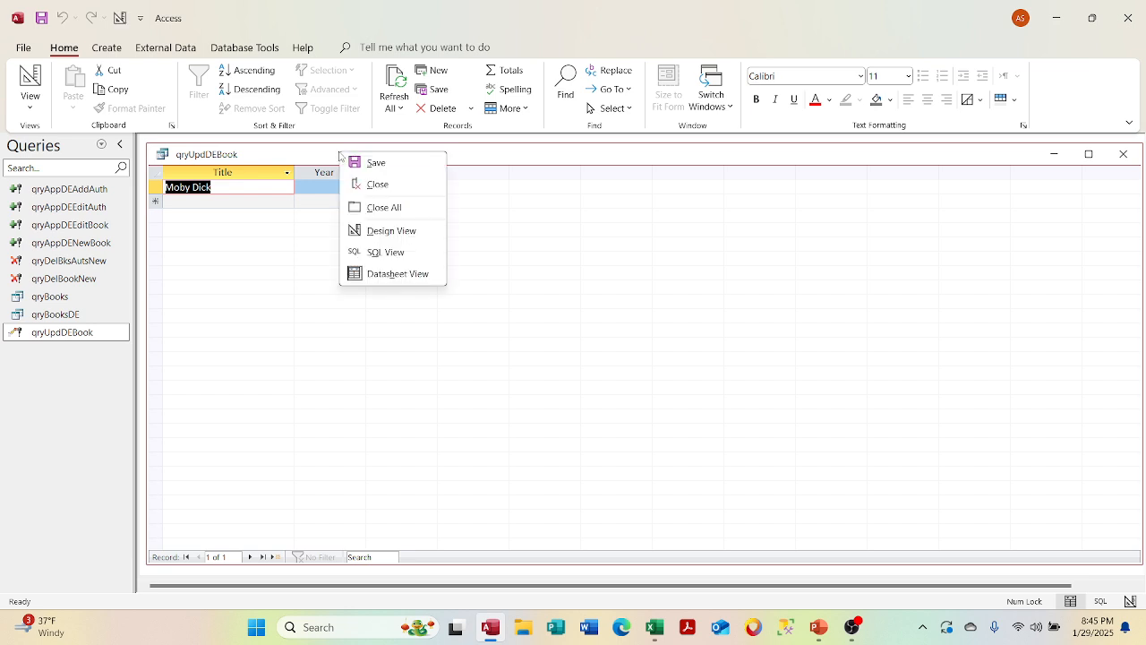
pyautogui.click(27, 108)
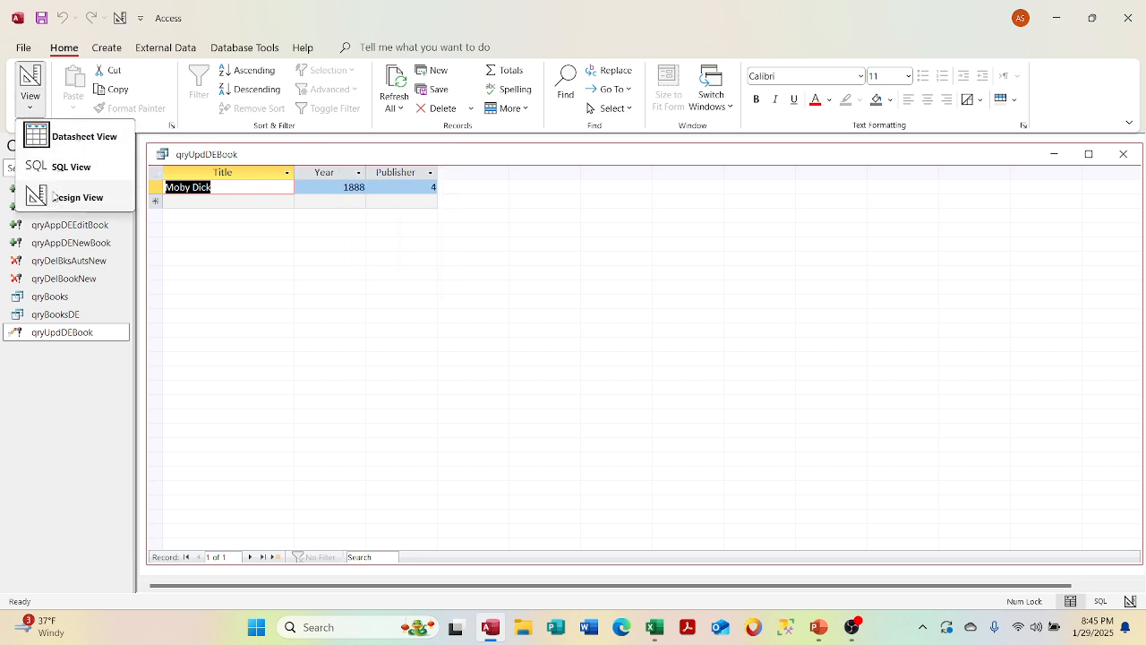
pyautogui.click(53, 196)
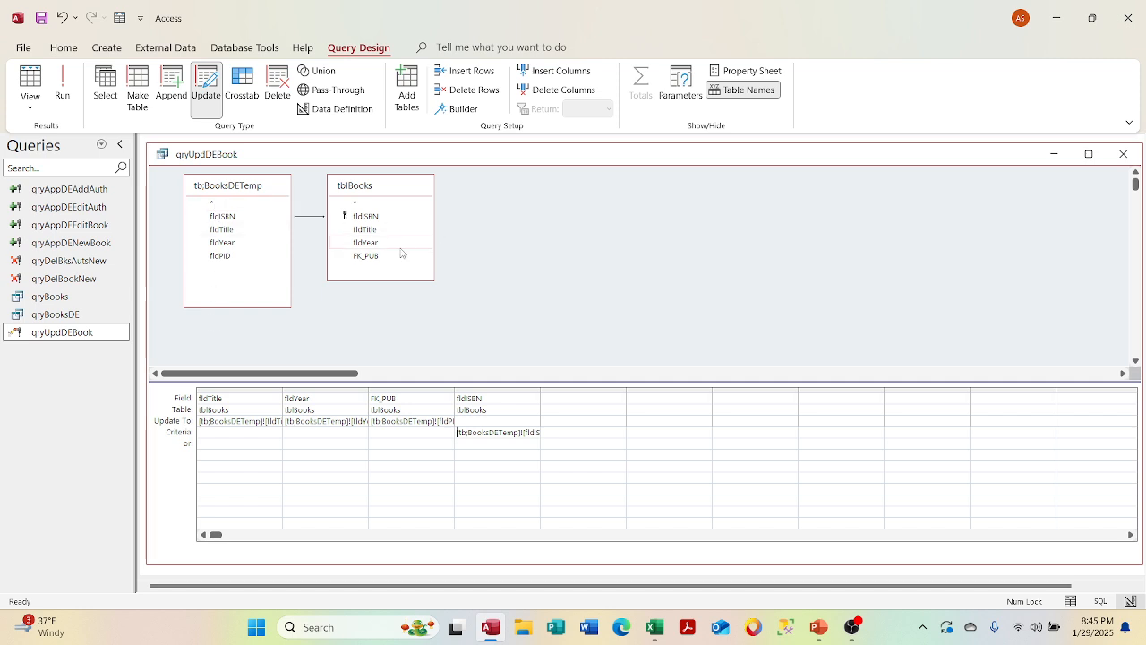
# - Show qryUpdDEBook in Datasheet View once more and close the query
pyautogui.rightClick(319, 168)
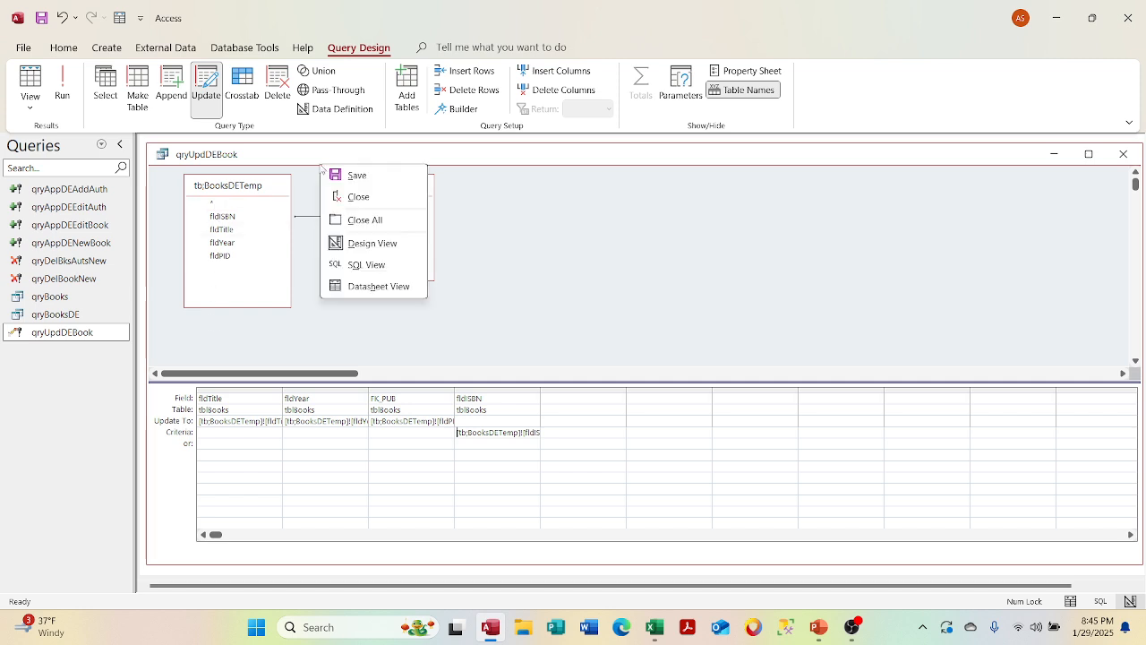
pyautogui.click(371, 286)
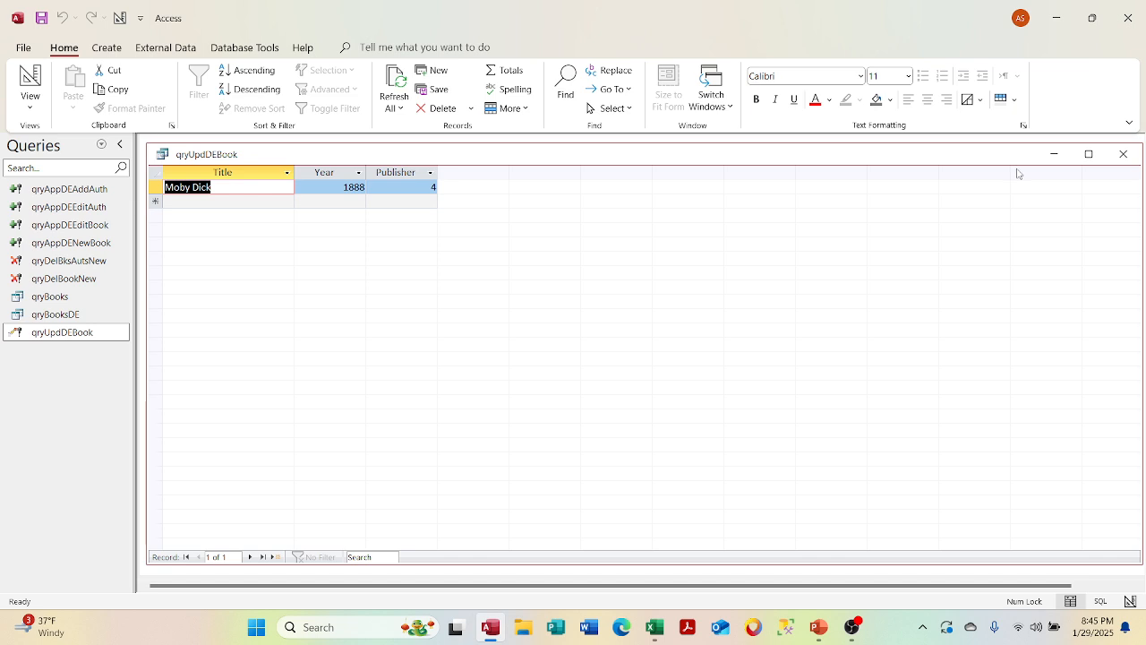
pyautogui.click(1123, 154)
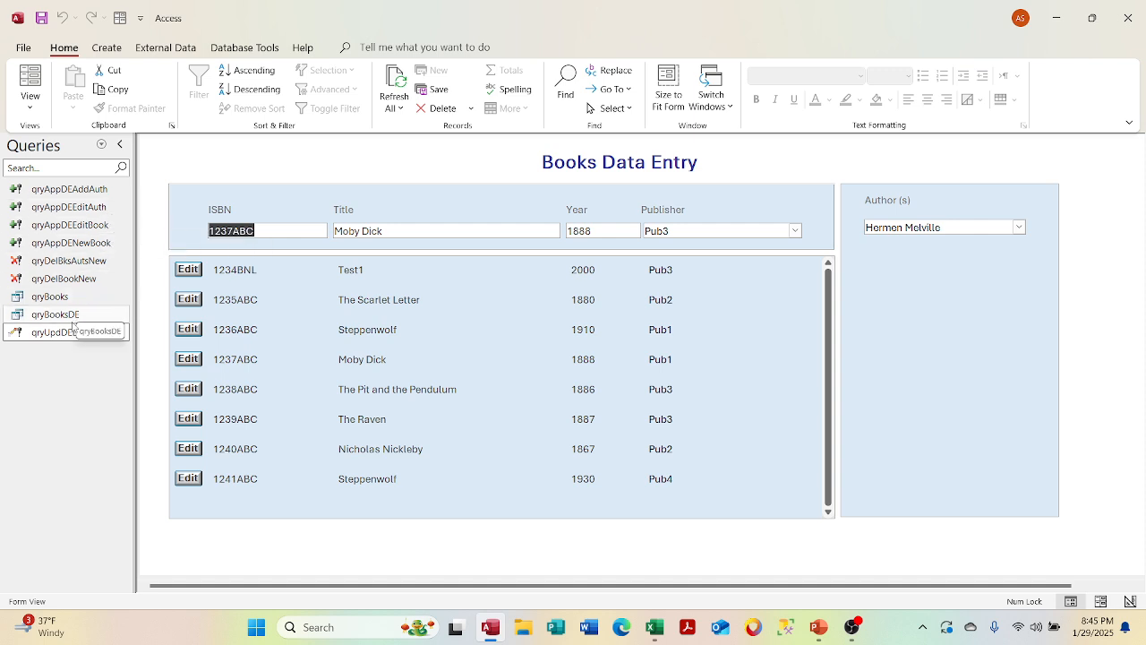
# - Review the design of qryUpdDEBook, preview its selected record in Datasheet View, and close the query
pyautogui.rightClick(68, 333)
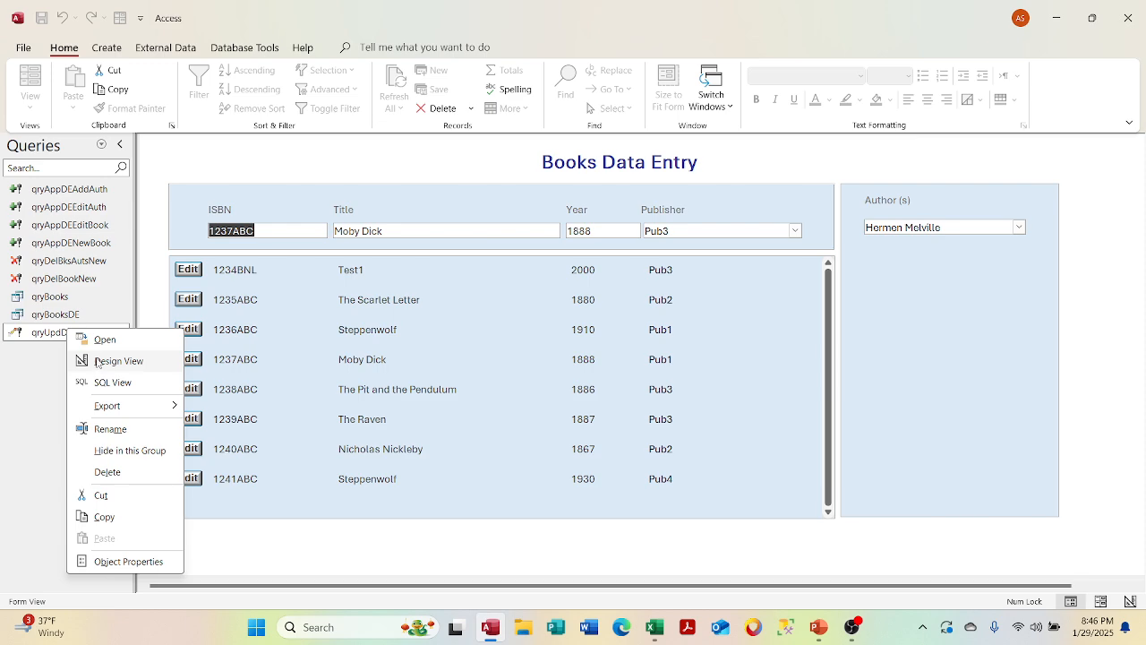
pyautogui.click(100, 361)
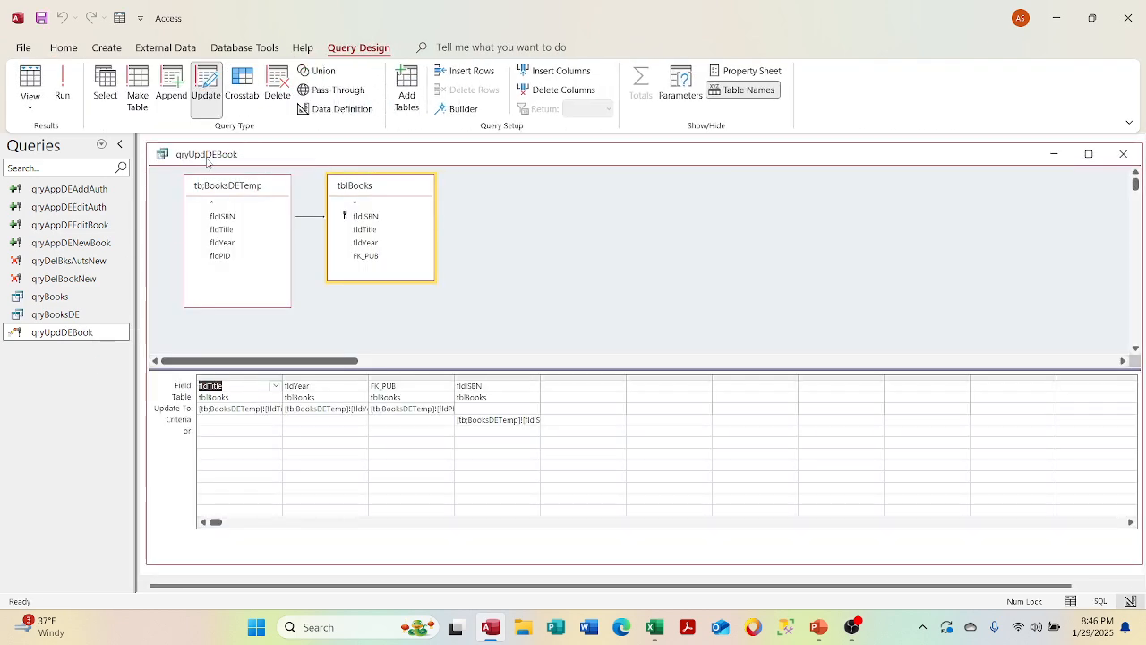
pyautogui.click(31, 82)
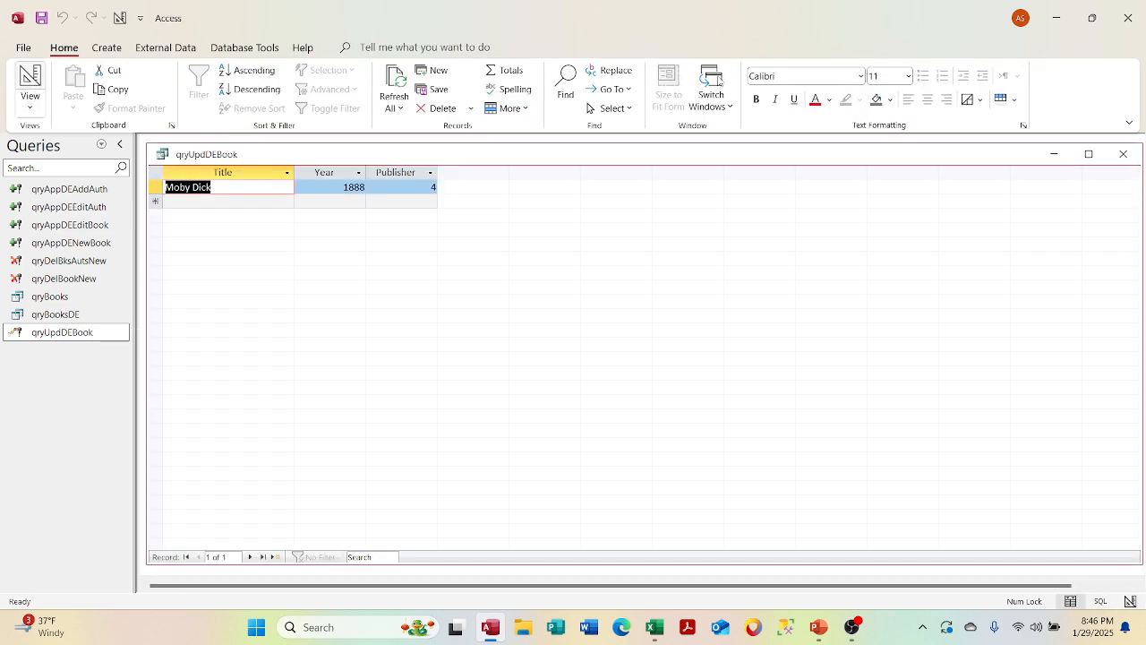
pyautogui.click(1122, 155)
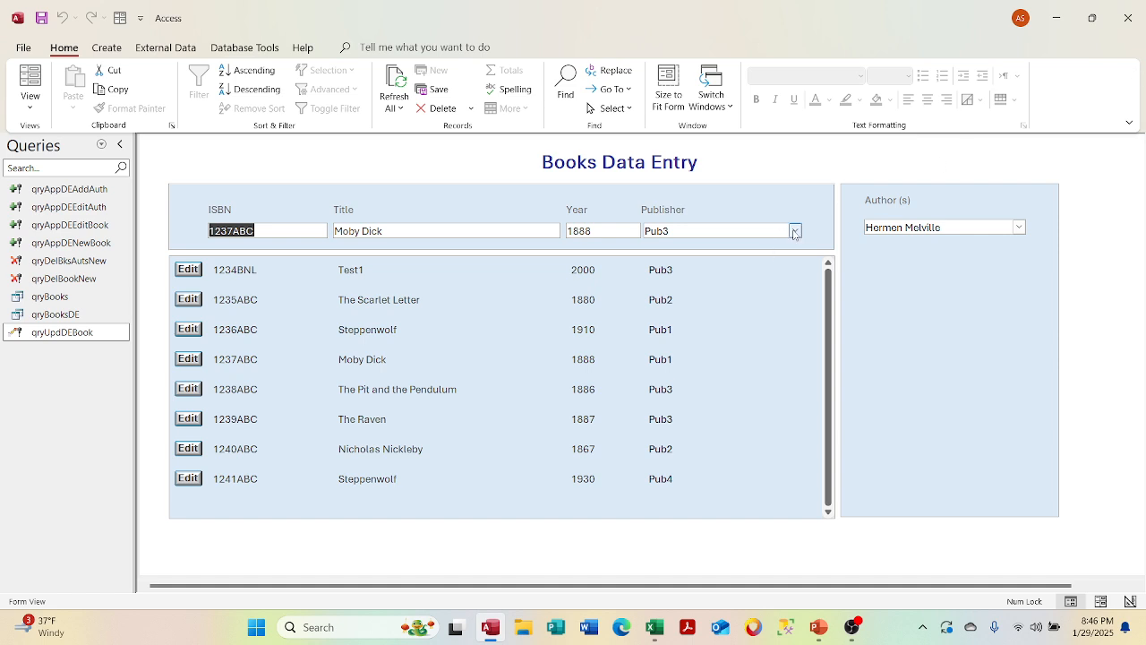
# - Set the publisher of Moby Dick to Pub2 in the Books Data Entry form and run qryUpdDEBook, accepting the update
pyautogui.click(794, 231)
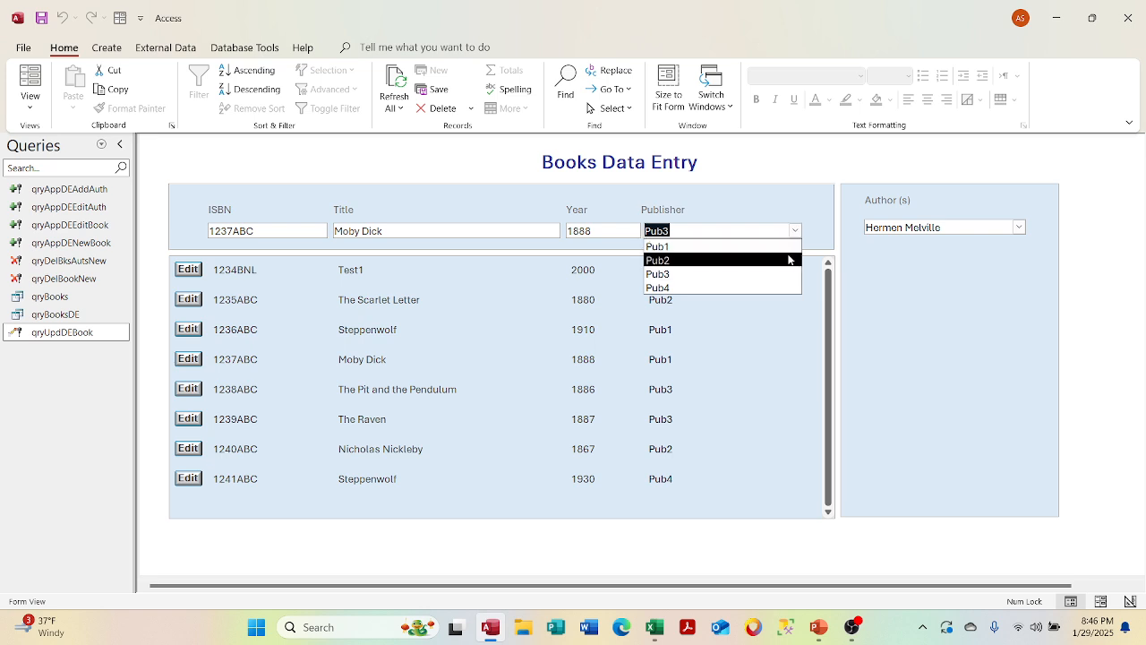
pyautogui.click(789, 259)
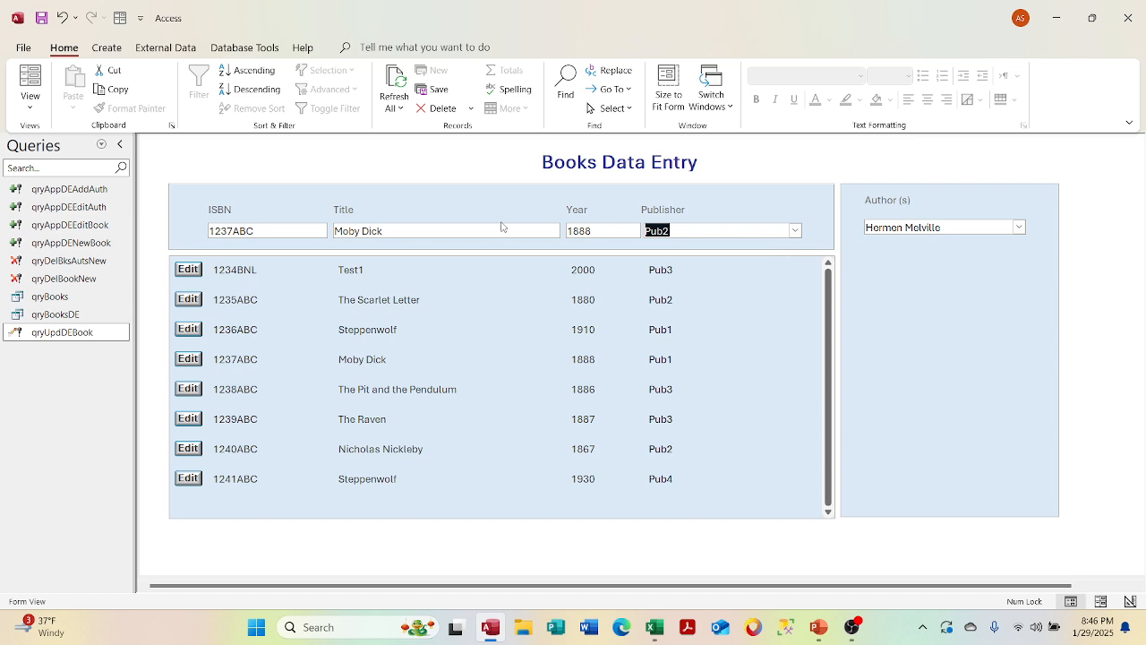
pyautogui.doubleClick(94, 334)
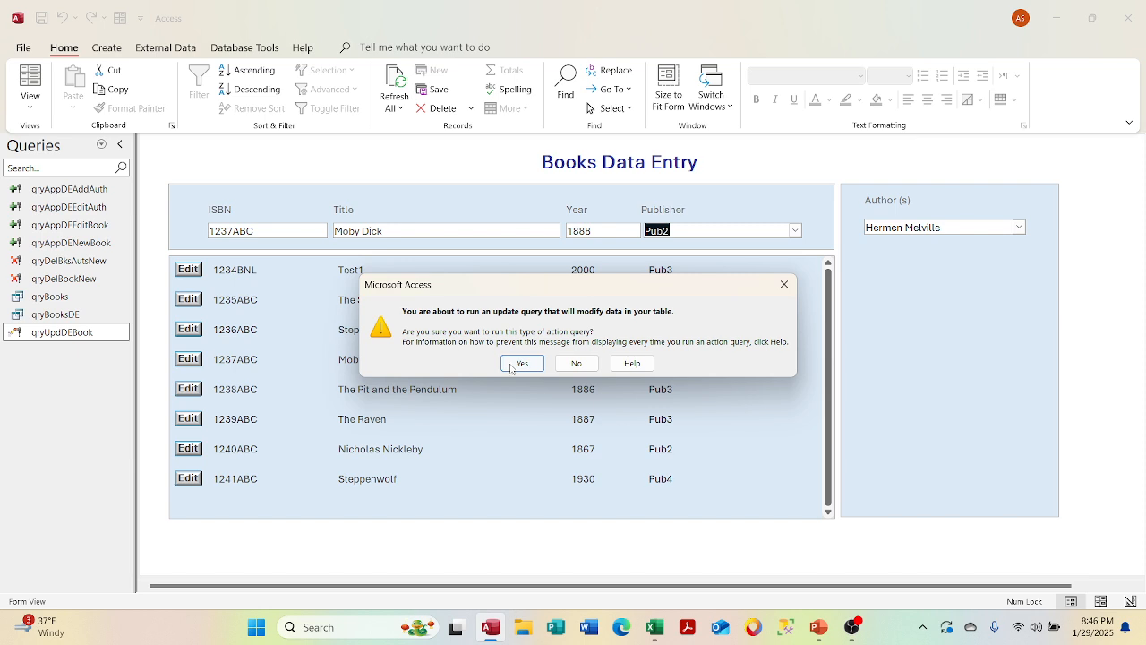
pyautogui.click(520, 366)
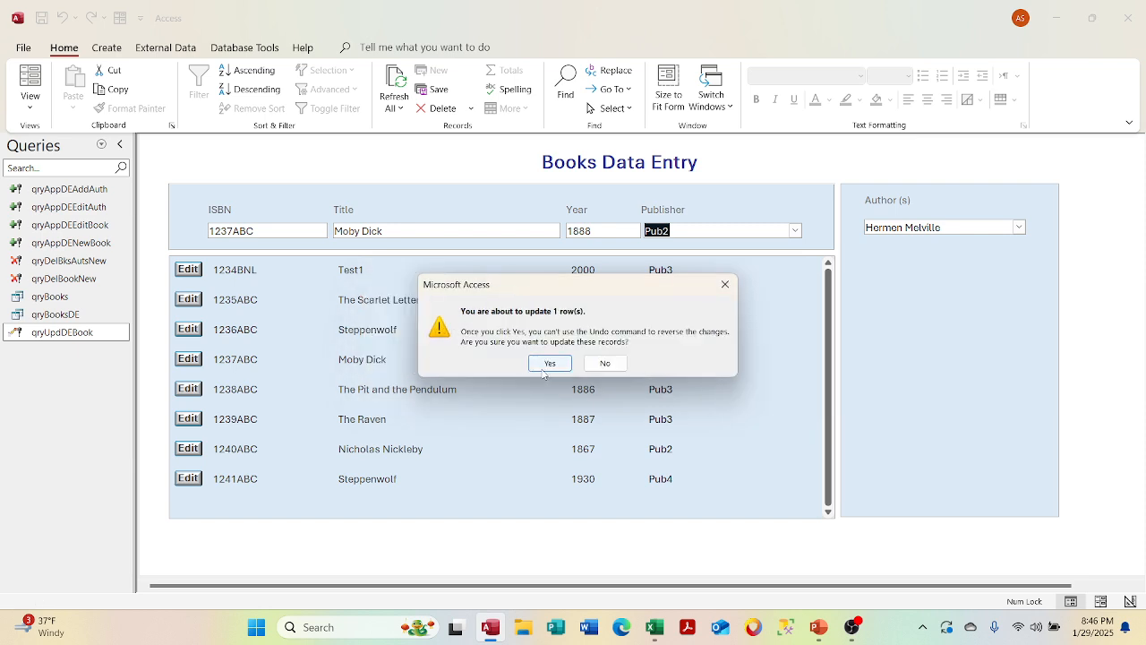
pyautogui.moveTo(579, 284); pyautogui.dragTo(938, 364)
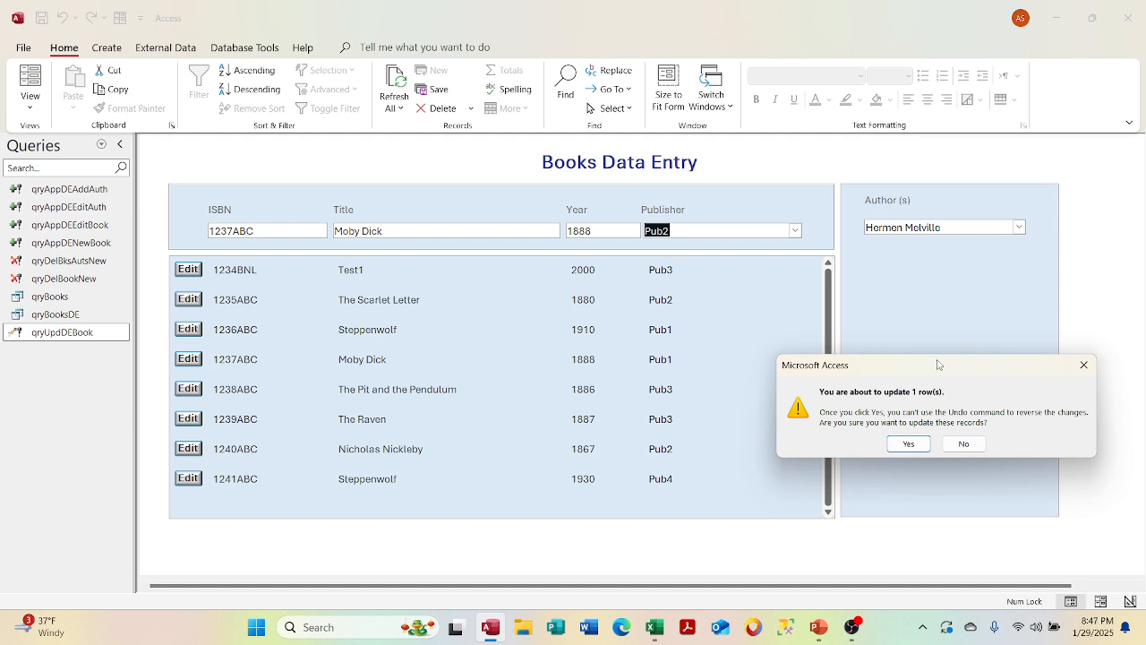
pyautogui.click(908, 443)
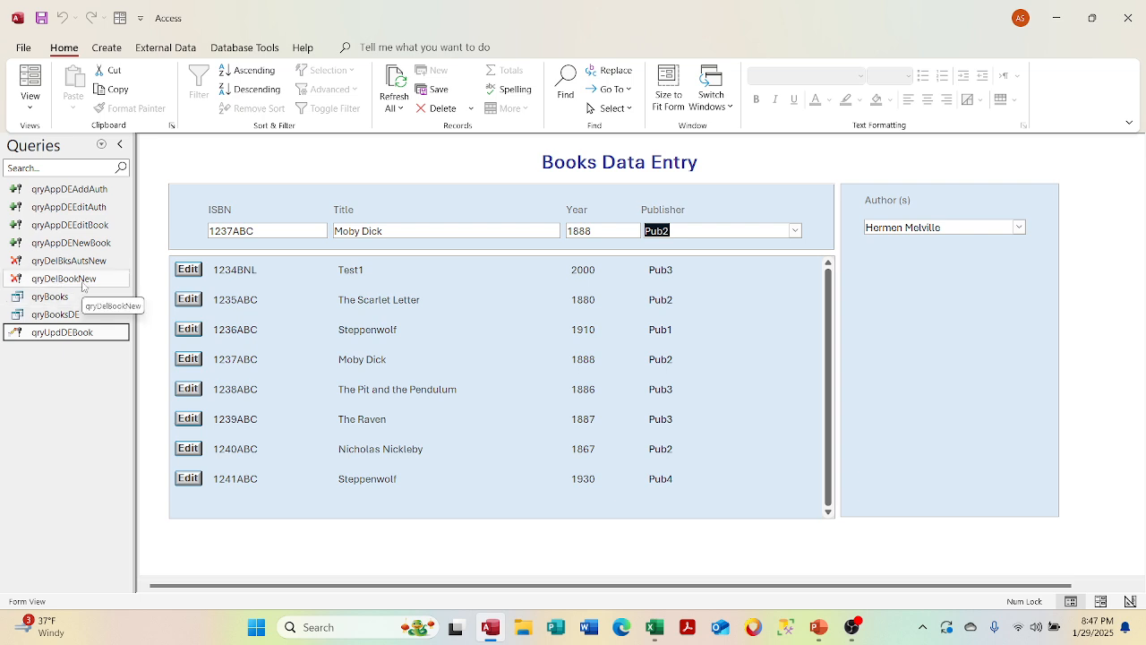
# - Run the delete query qryDelBookNew and accept the deletion of the temporary book record
pyautogui.doubleClick(64, 278)
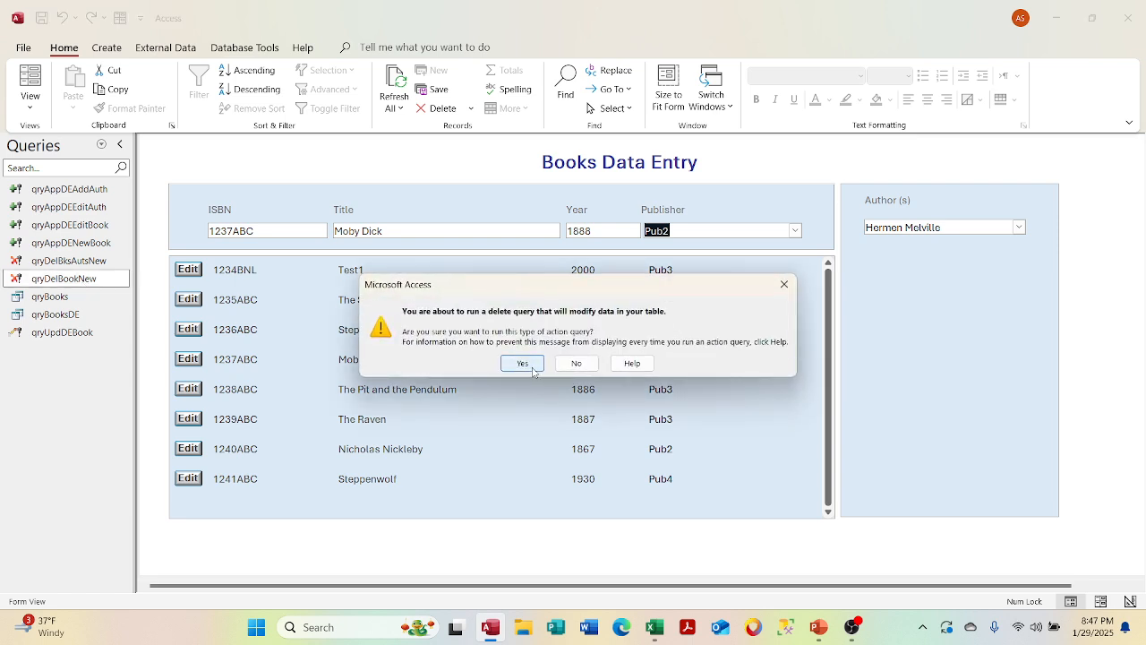
pyautogui.click(533, 369)
pyautogui.click(550, 365)
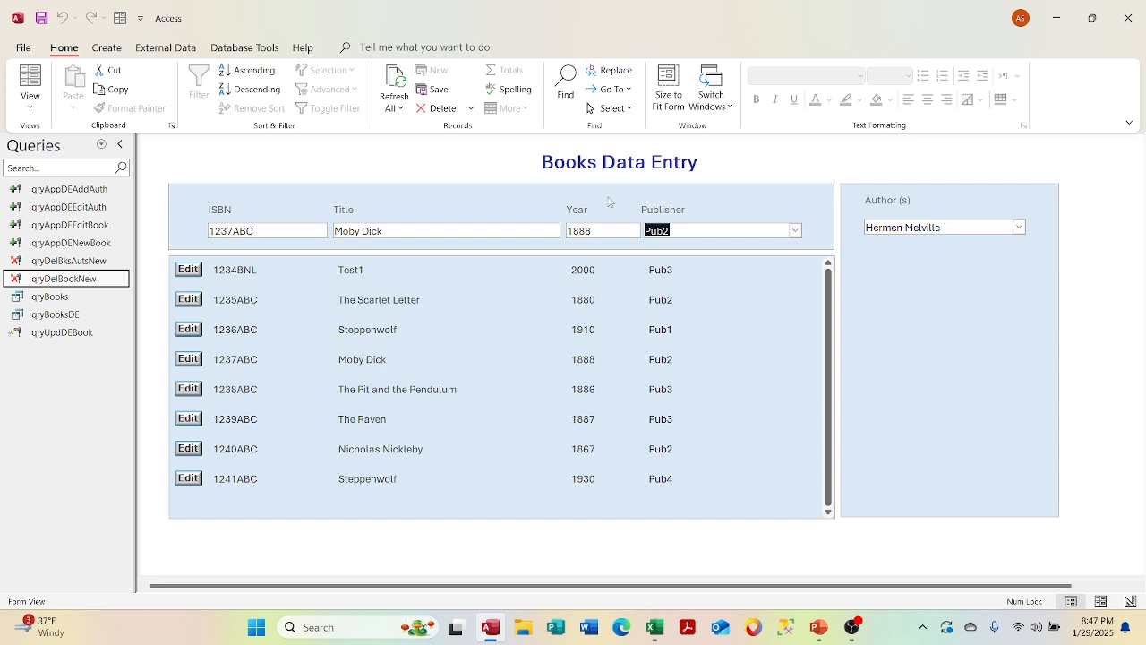
pyautogui.press('XF86MonBrightnessUp')
# - Show the Tables group, check the contents of tb;BooksDETemp, and close the table
pyautogui.click(101, 145)
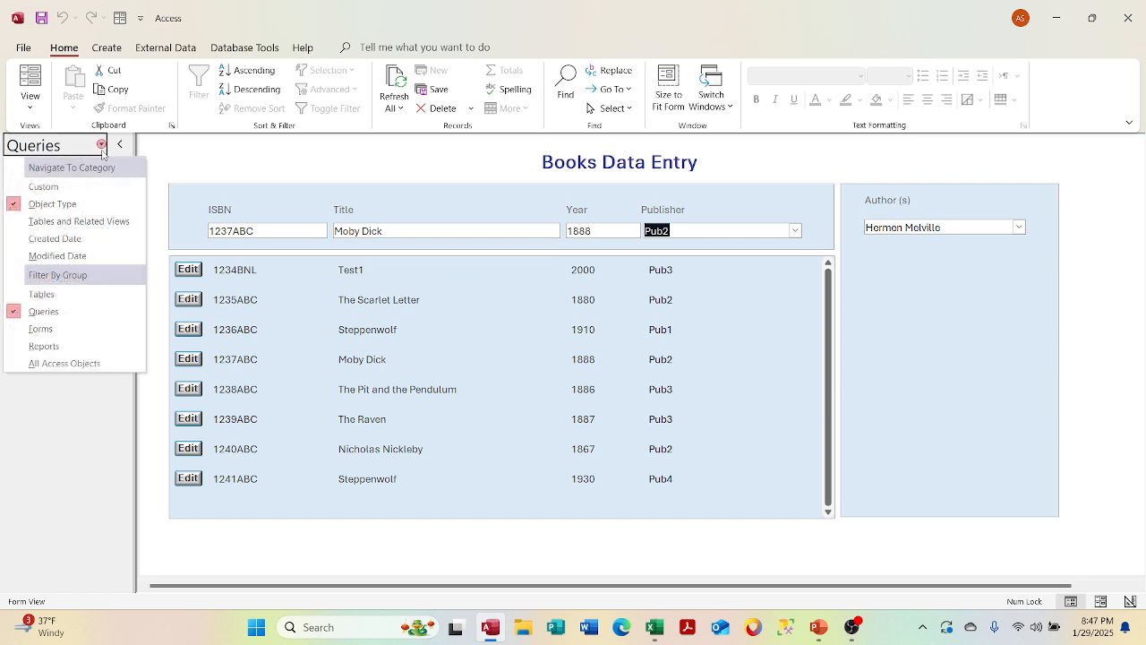
pyautogui.click(77, 296)
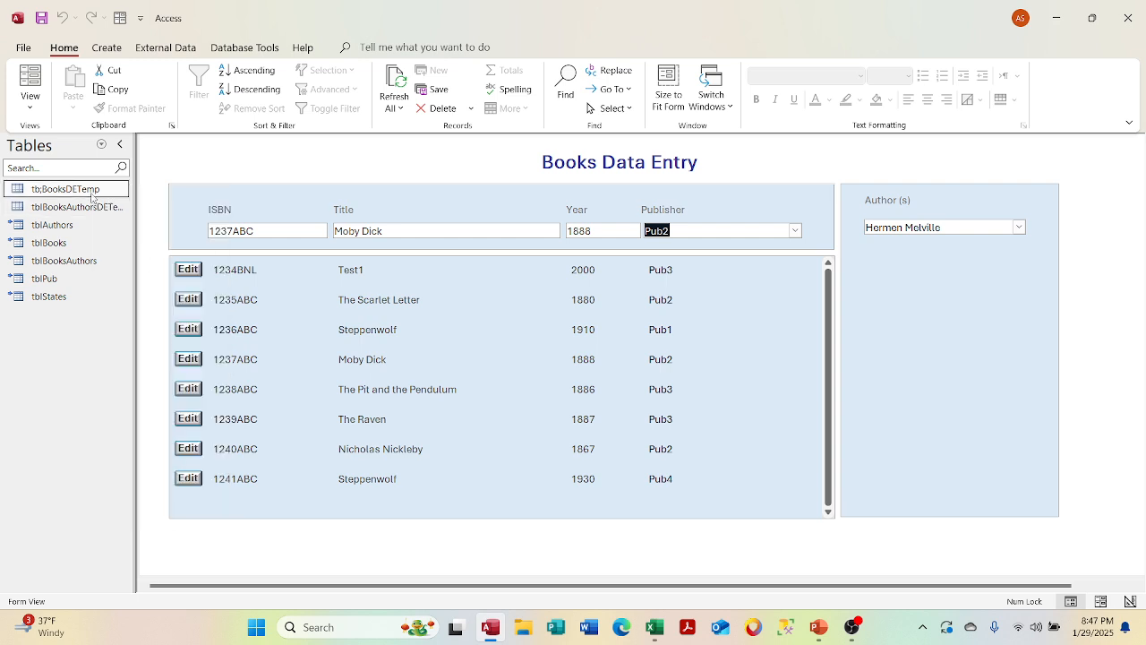
pyautogui.doubleClick(92, 196)
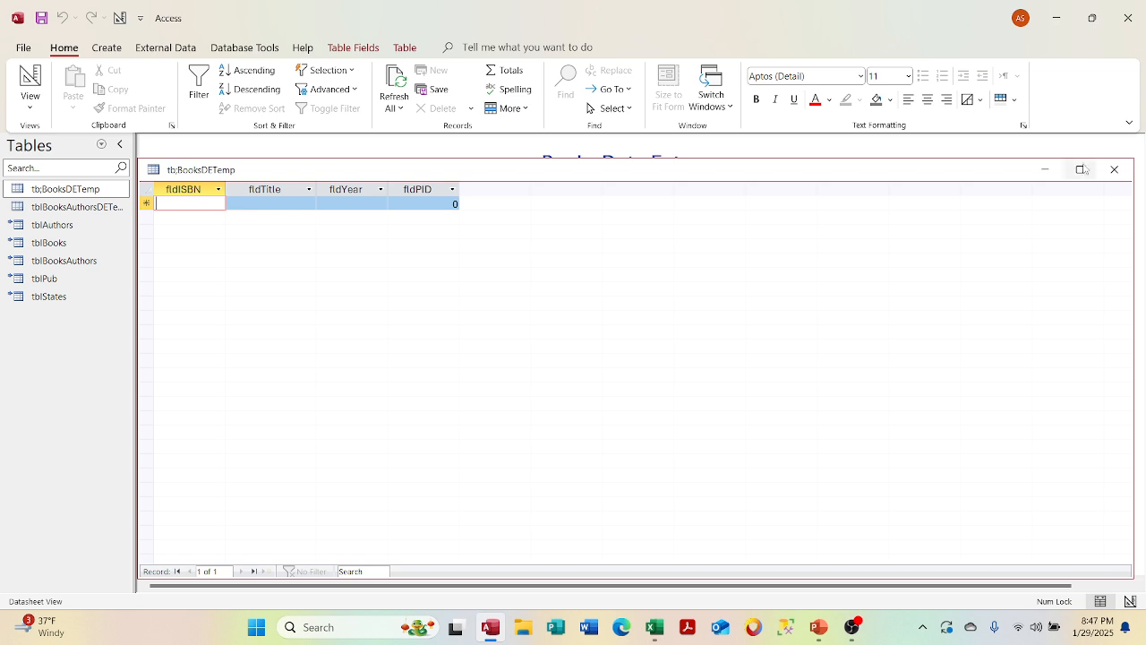
pyautogui.click(1114, 169)
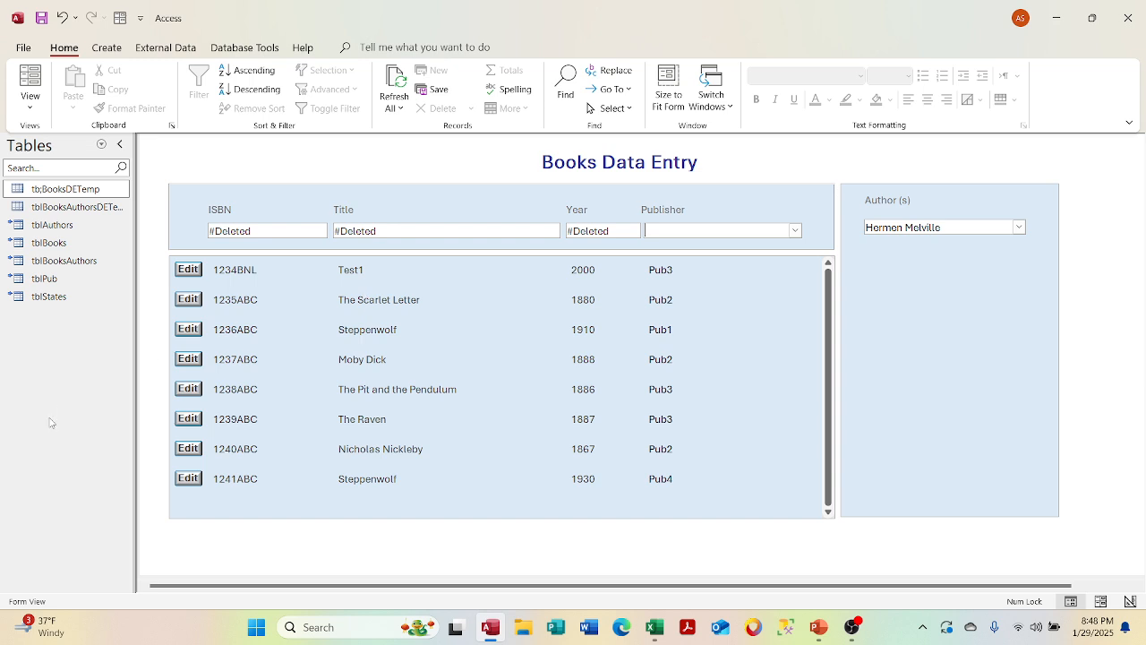
# - Choose Moby Dick (1237ABC) for editing in the form and run the append query qryAppDEEditBook from the Queries group
pyautogui.click(188, 358)
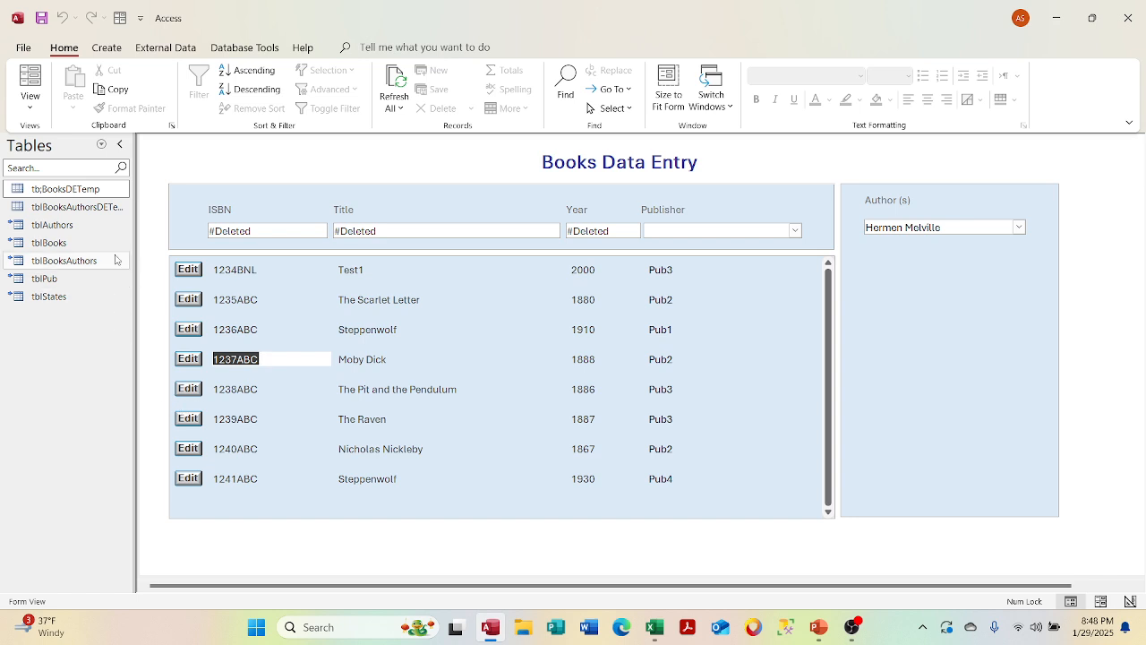
pyautogui.click(101, 144)
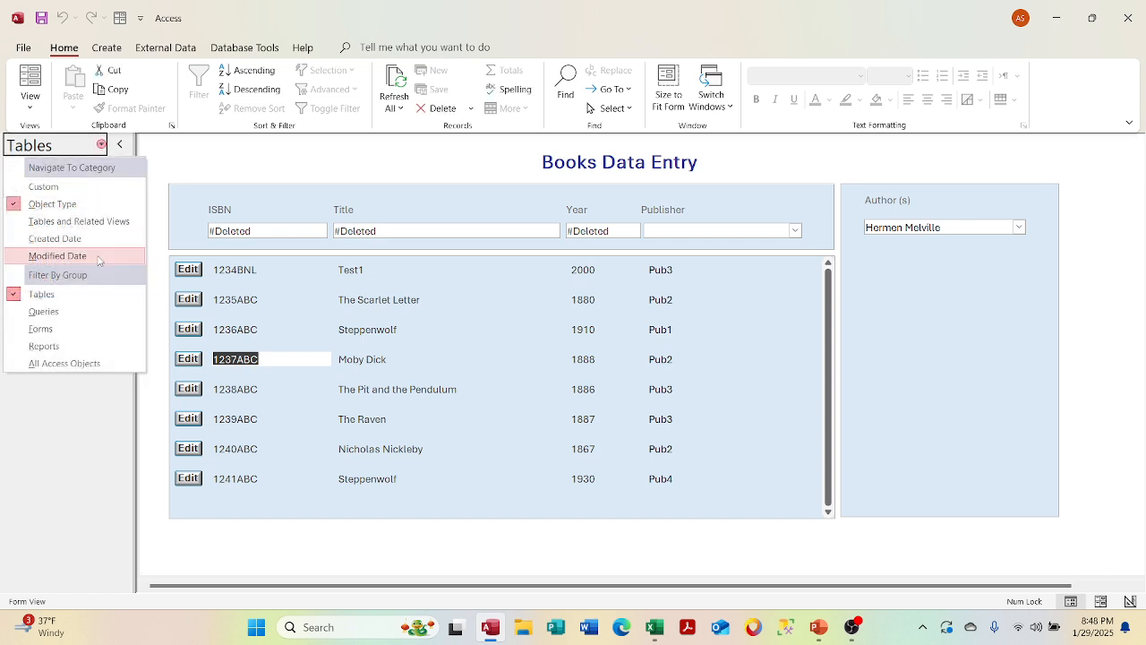
pyautogui.click(81, 311)
pyautogui.doubleClick(99, 225)
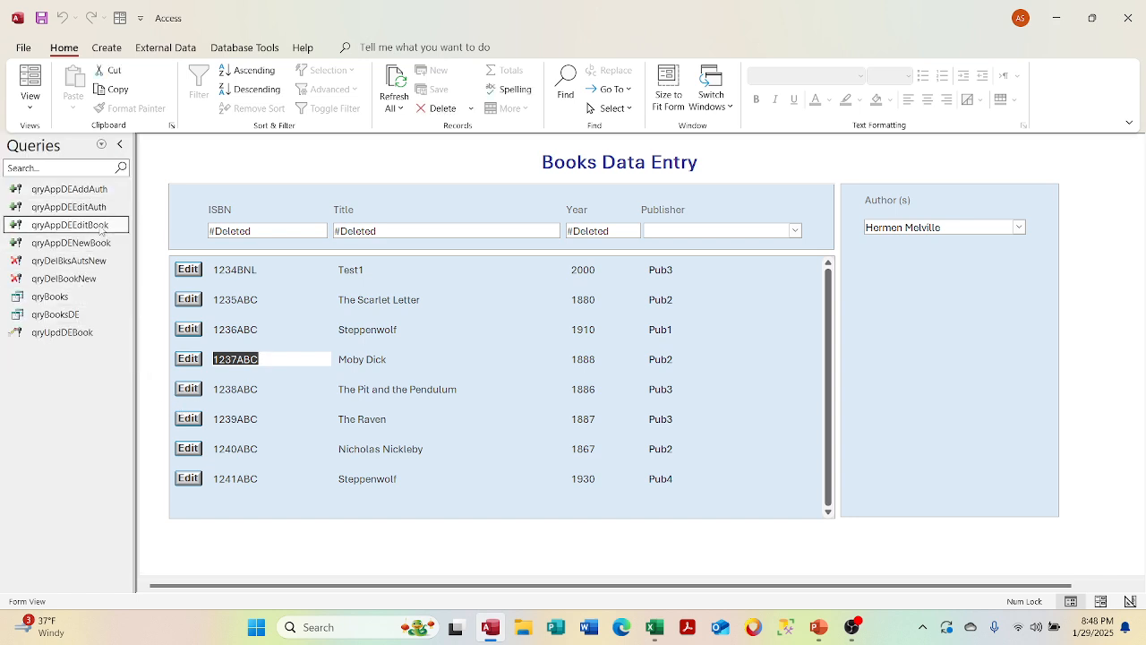
pyautogui.click(524, 363)
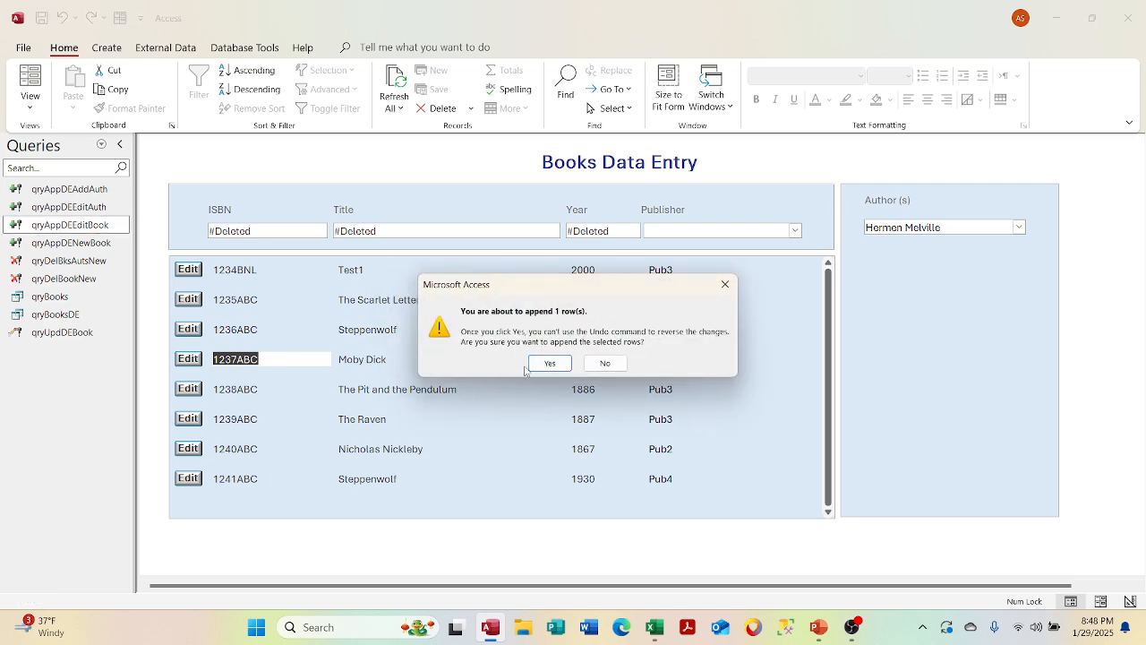
pyautogui.click(550, 366)
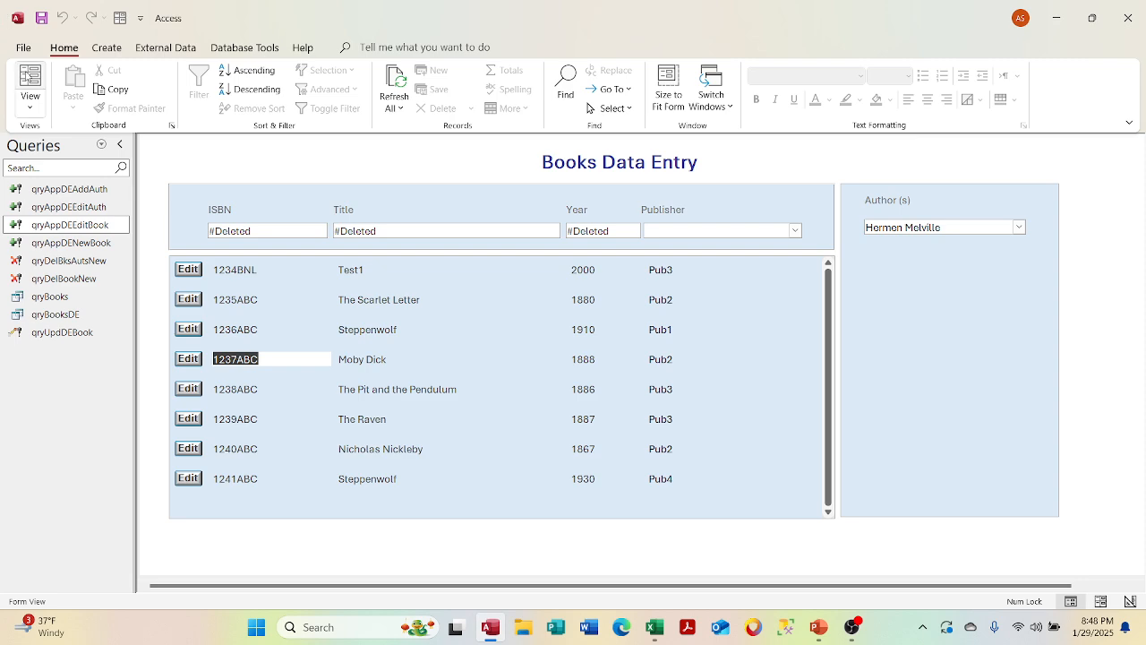
# - Try to refresh frmDEMain by switching it to Design View and back to Form View
pyautogui.click(29, 78)
pyautogui.click(50, 197)
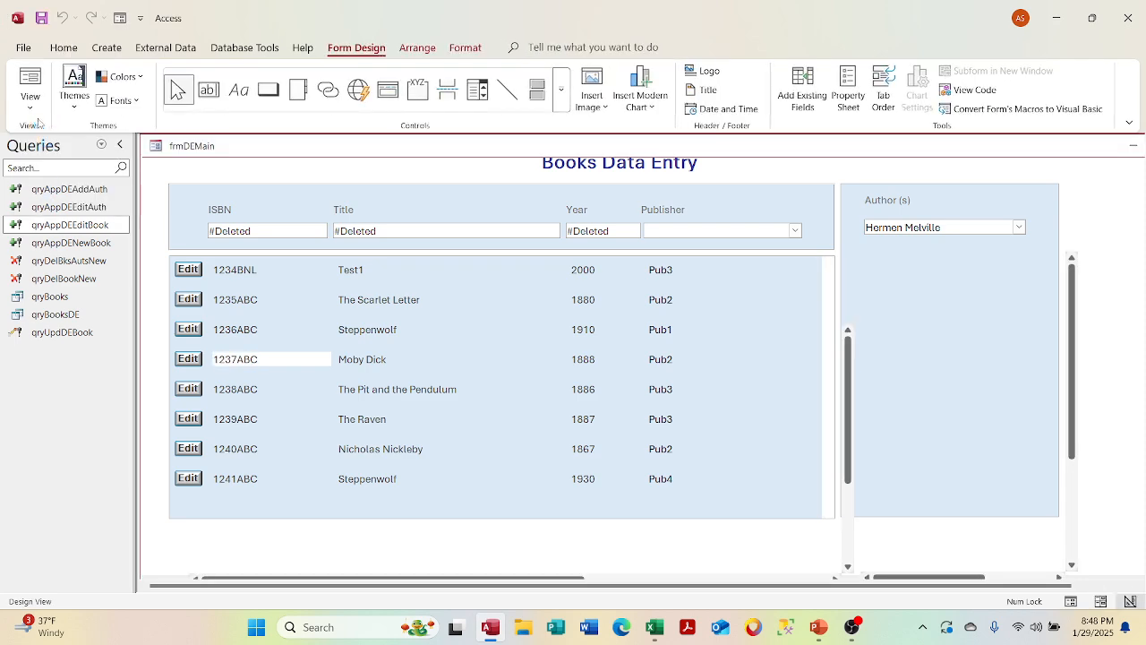
pyautogui.click(31, 103)
pyautogui.click(47, 137)
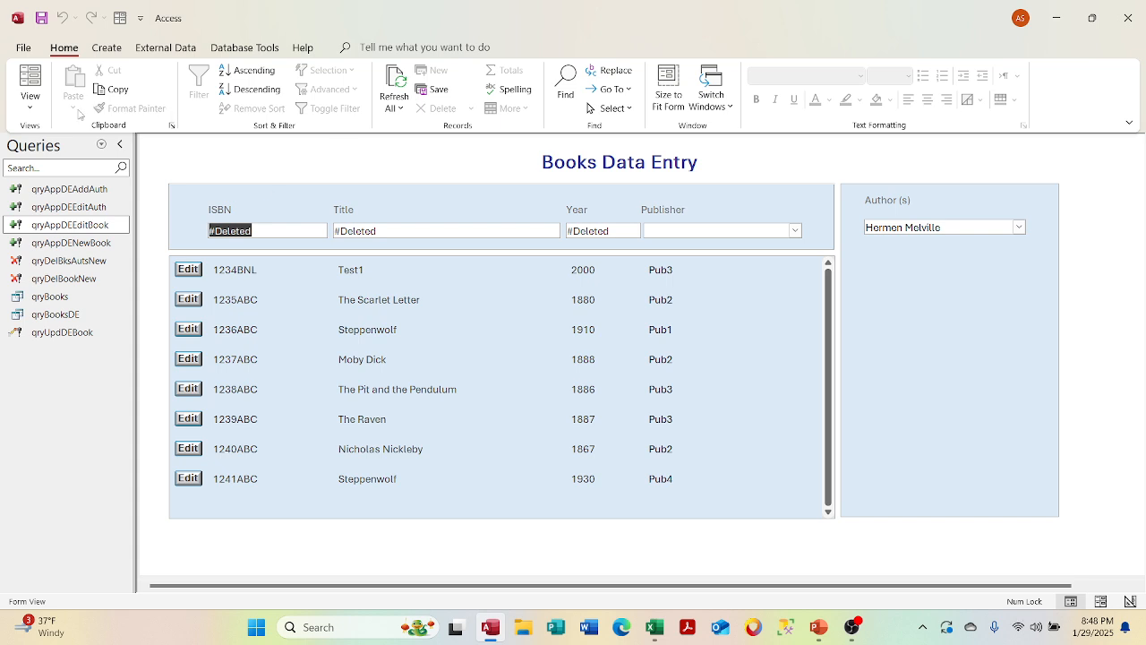
# - Close the Books Data Entry form and reopen frmDEMain from the Forms group
pyautogui.rightClick(225, 166)
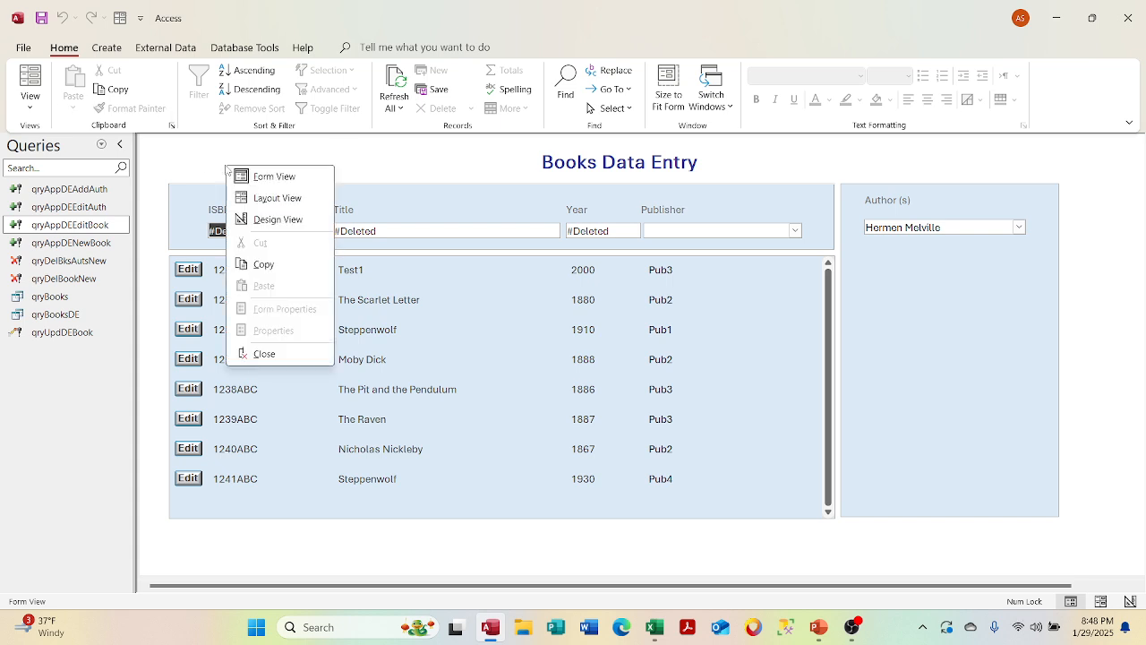
pyautogui.click(265, 355)
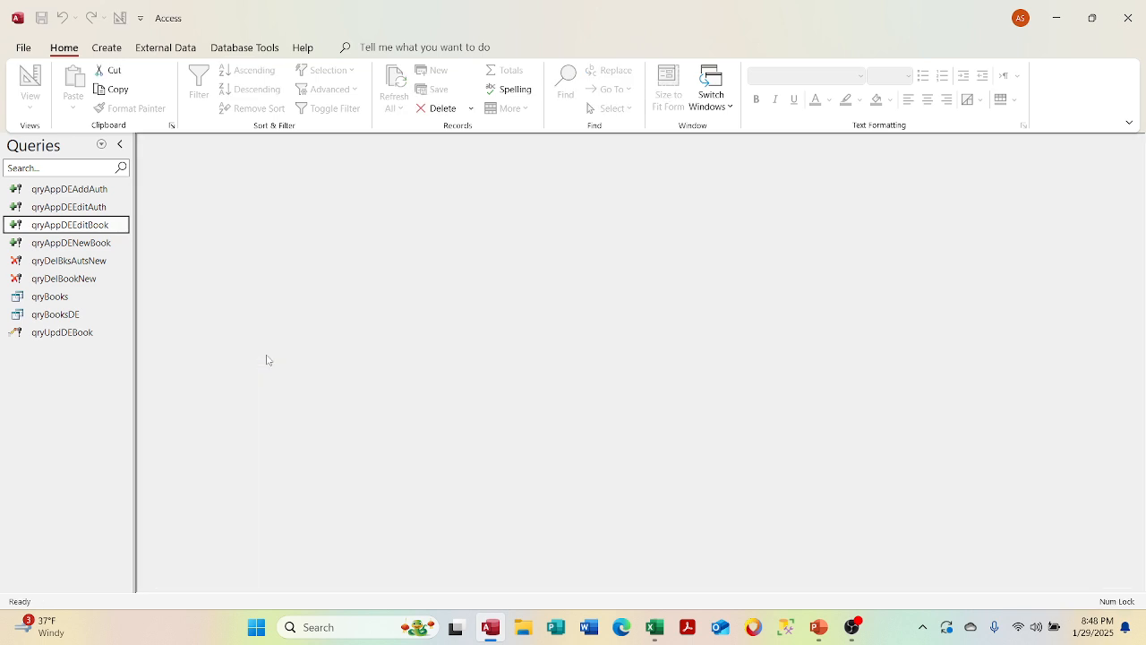
pyautogui.click(102, 144)
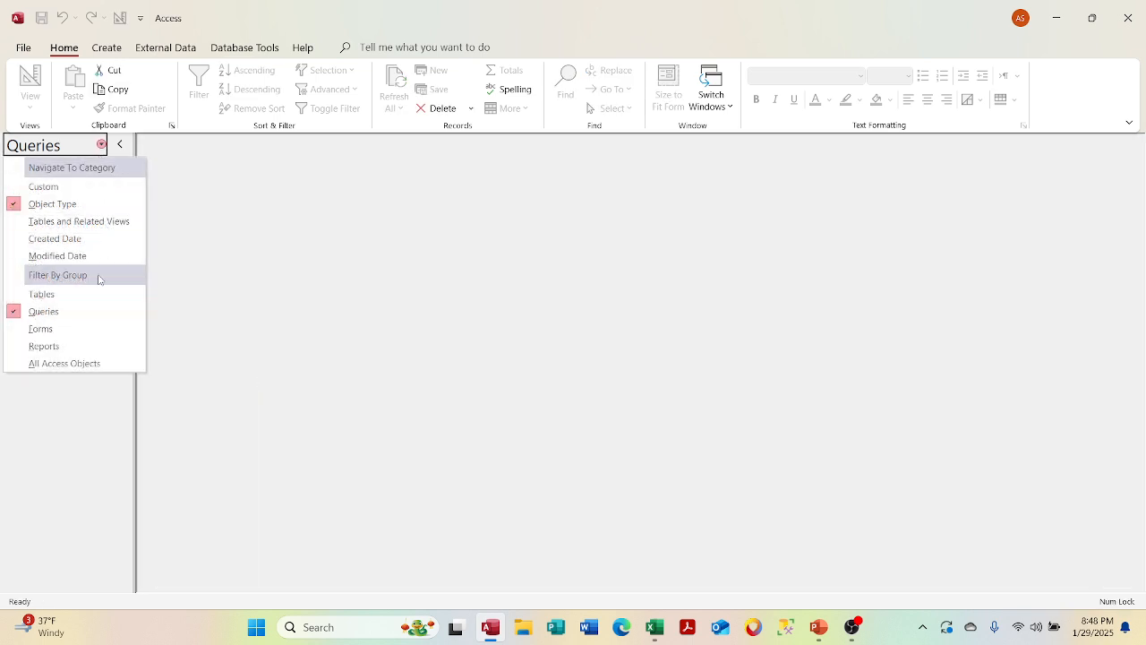
pyautogui.click(87, 329)
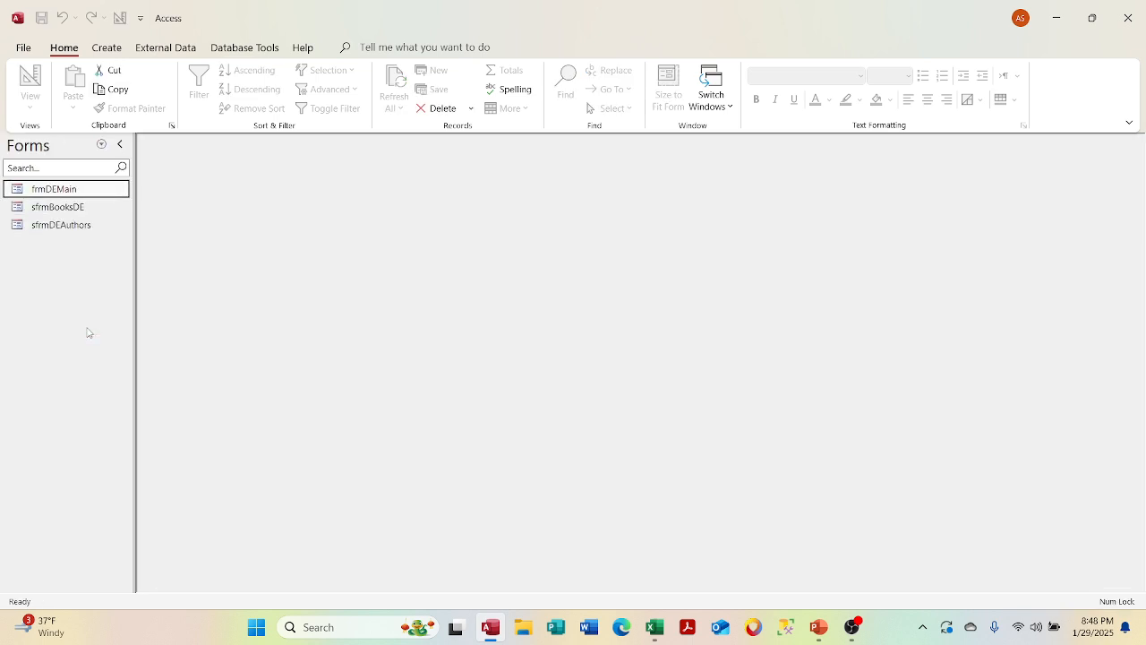
pyautogui.doubleClick(99, 195)
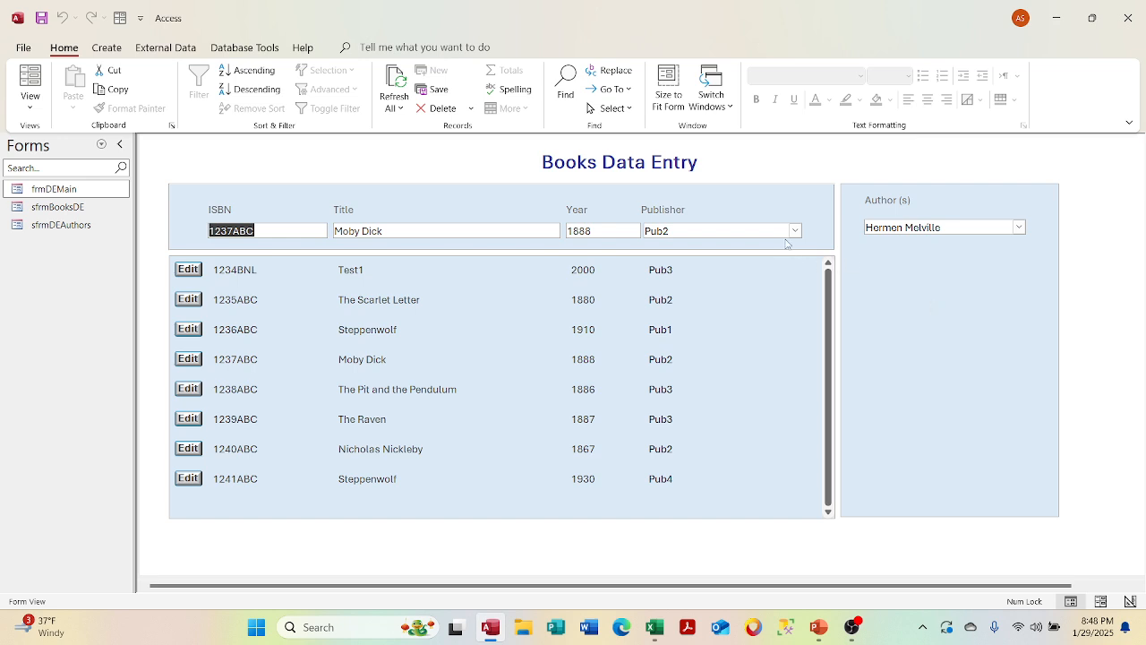
# - Set the publisher of Moby Dick to Pub4 and its author to Edgar Allen Poe in the form
pyautogui.click(794, 231)
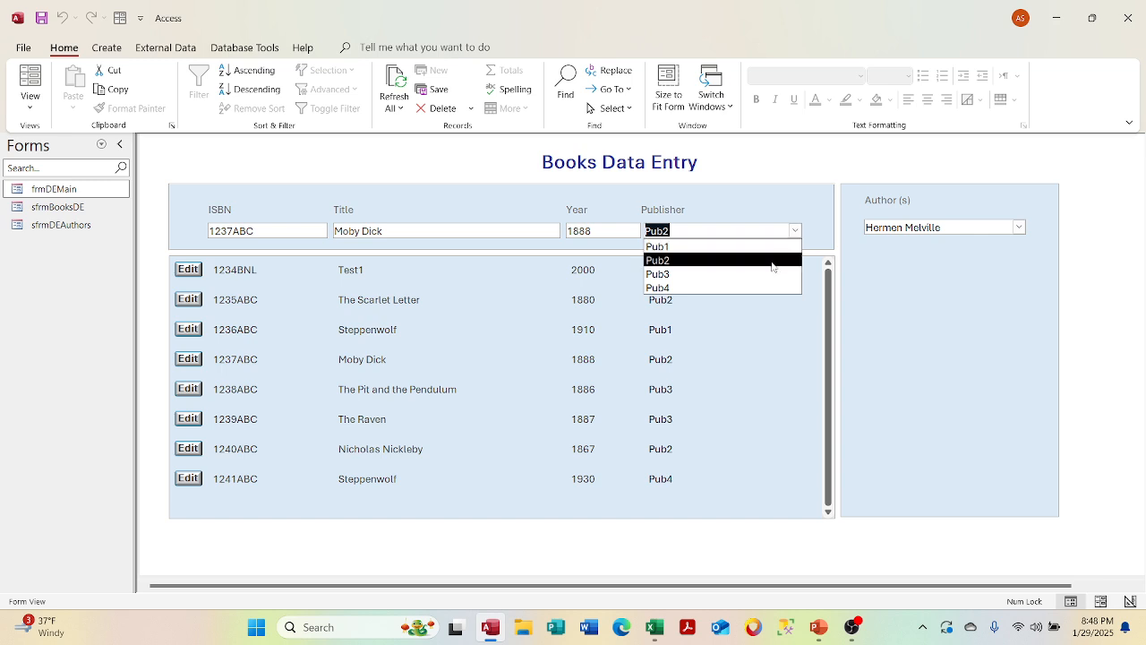
pyautogui.click(764, 288)
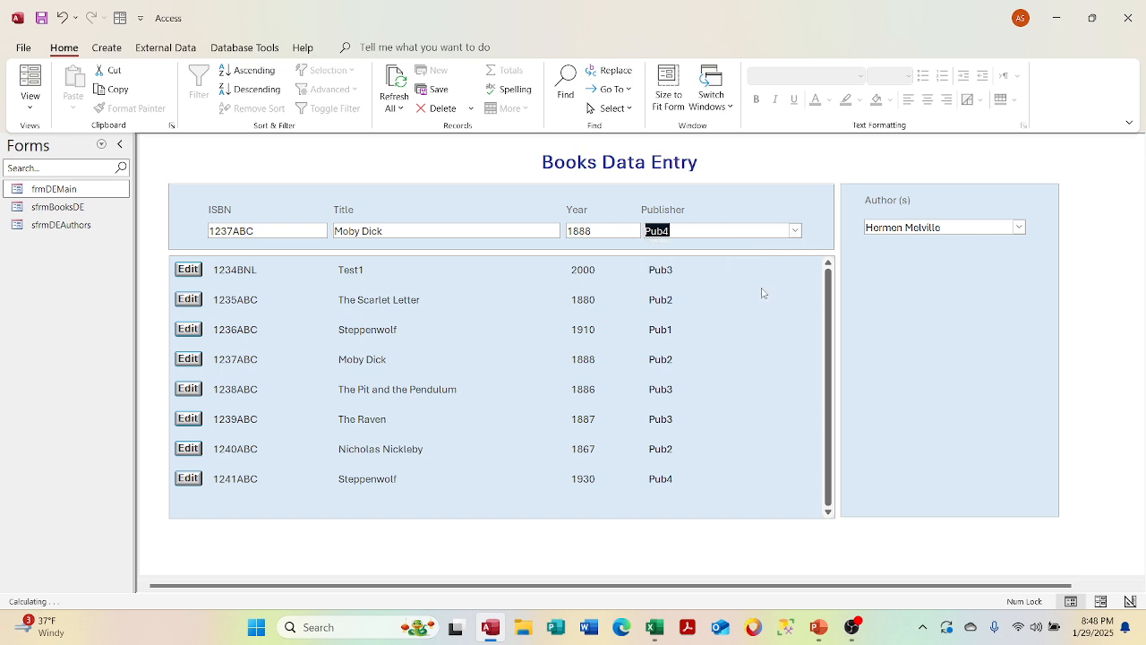
pyautogui.click(1019, 228)
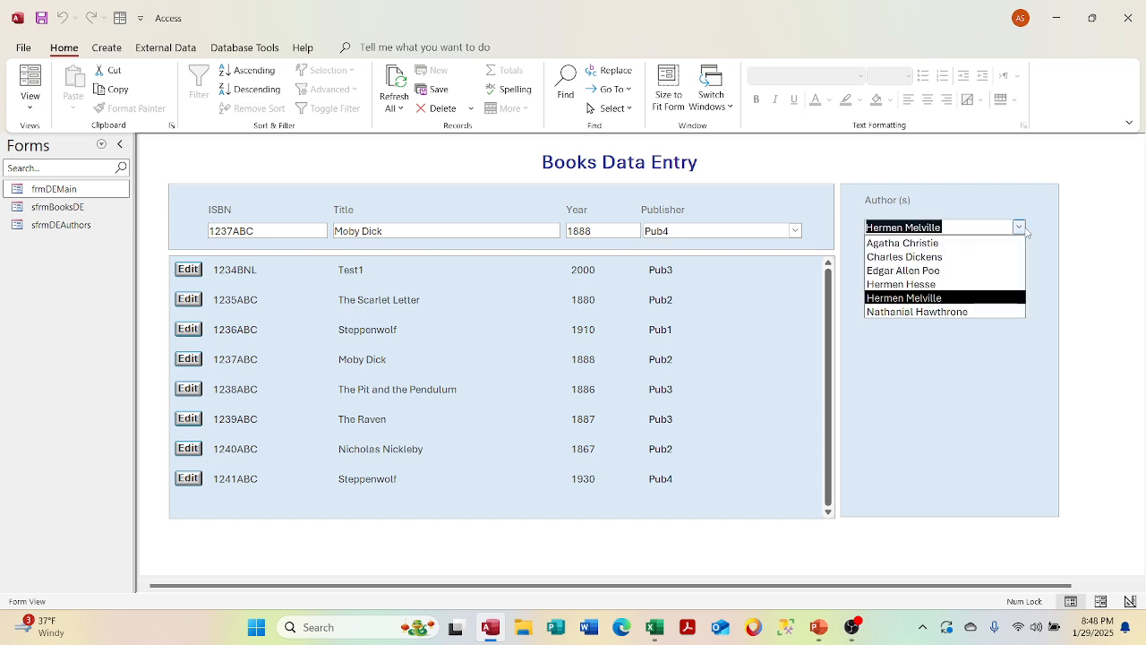
pyautogui.click(1008, 271)
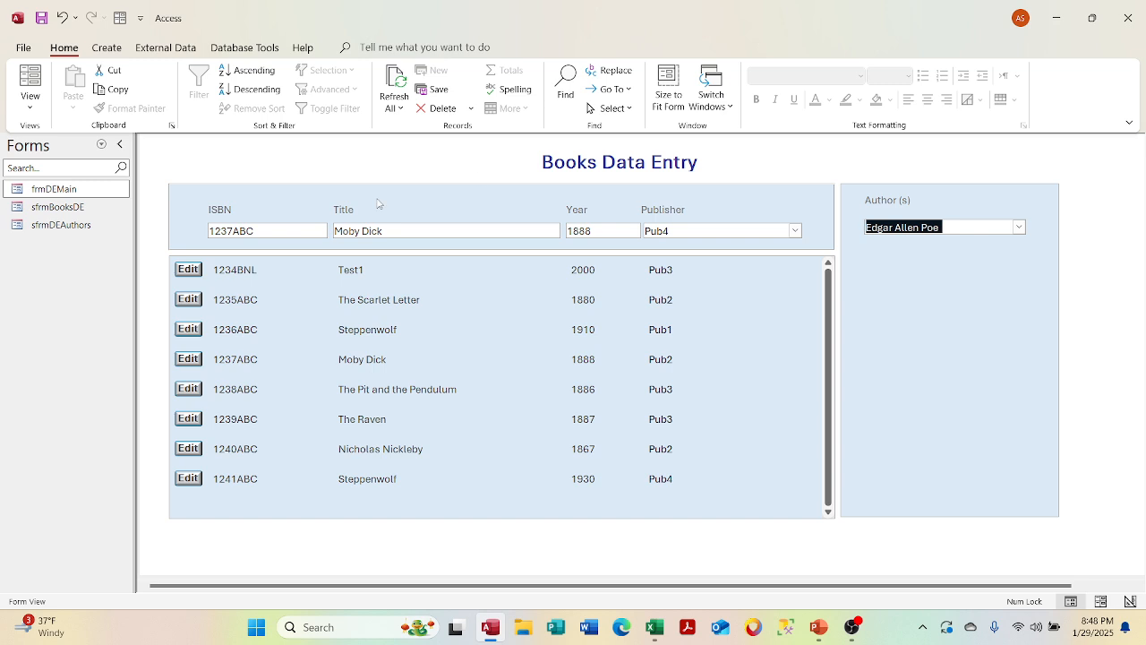
# - Show the Queries group and create a new blank query in Design View
pyautogui.click(101, 145)
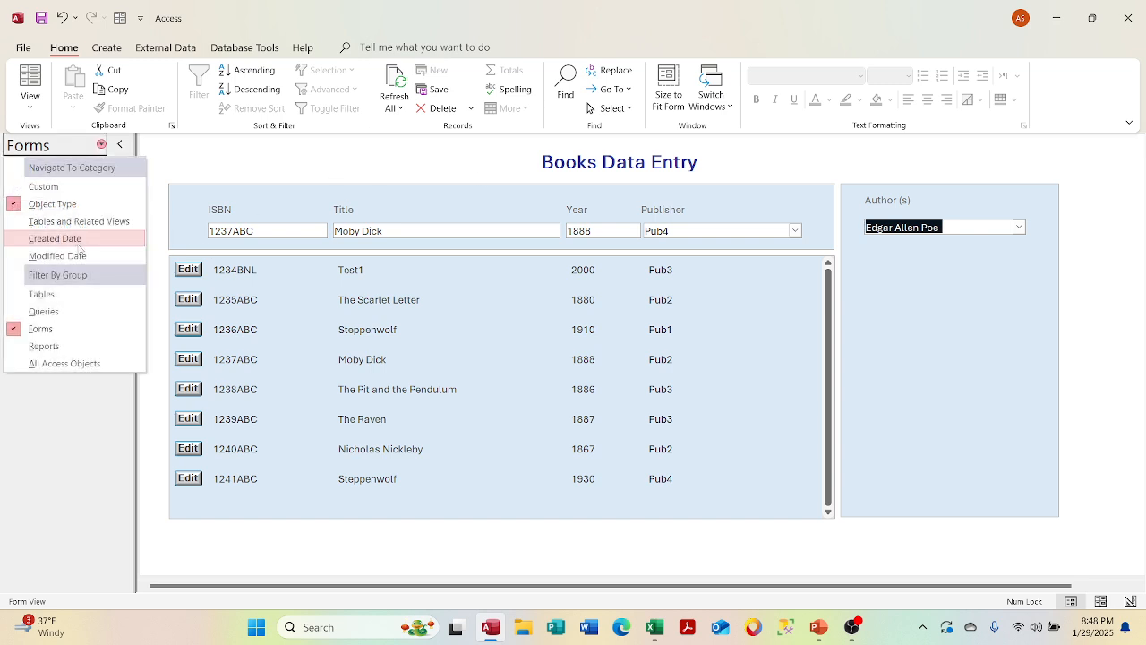
pyautogui.click(72, 311)
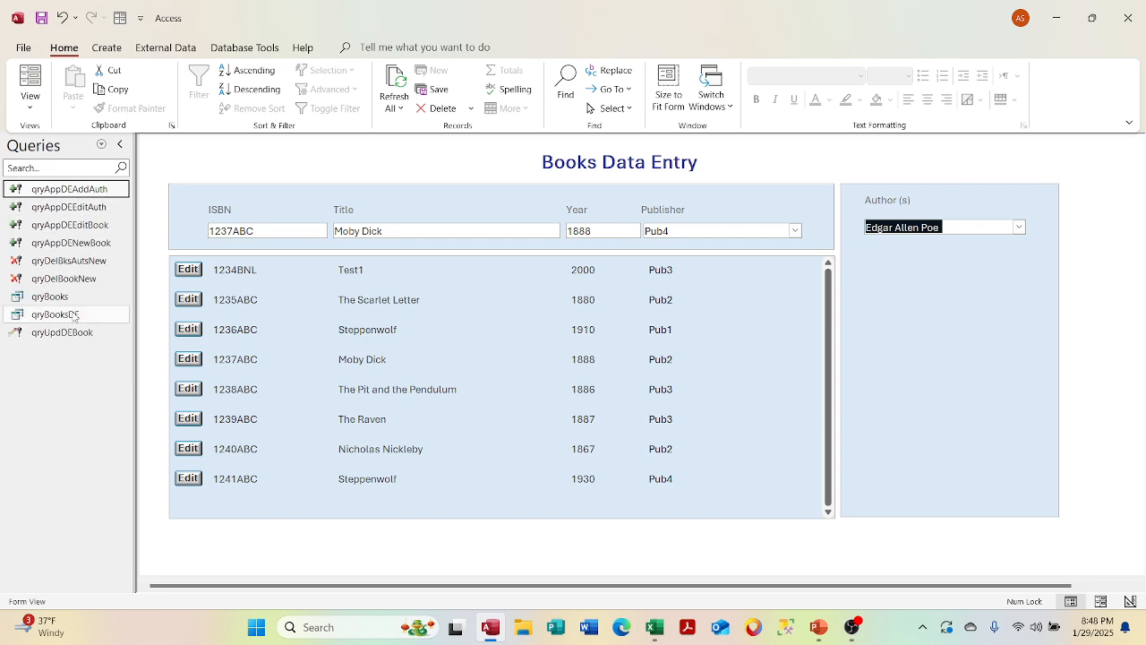
pyautogui.click(107, 48)
pyautogui.click(240, 90)
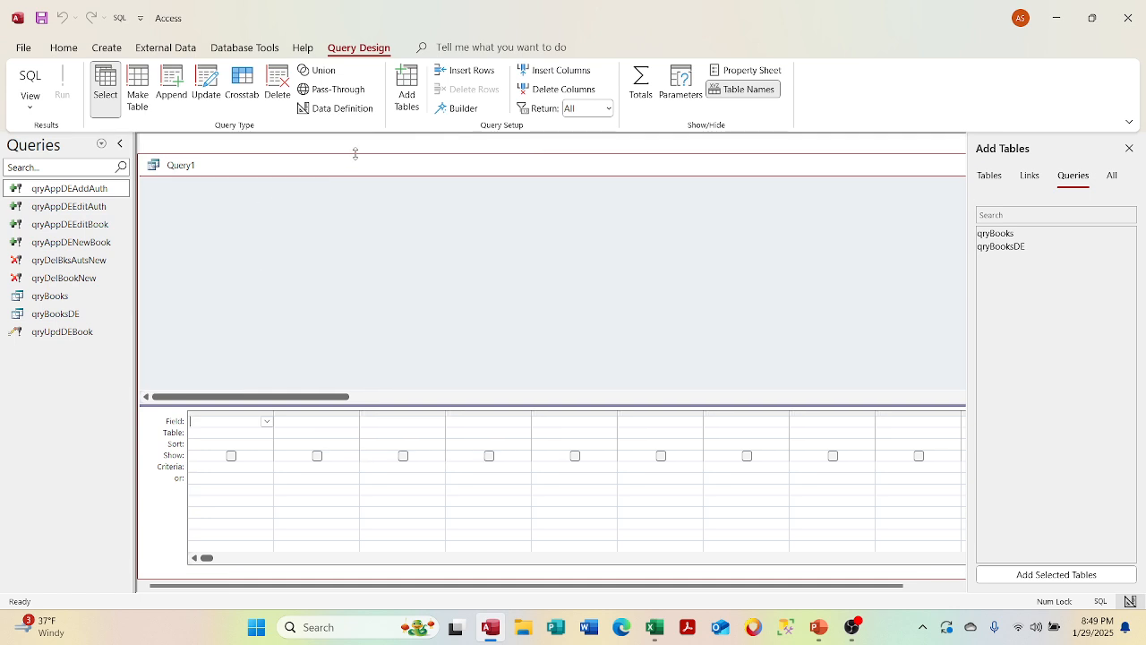
# - Add tblBooksAuthorsDETemp and the linked tblBooksAuthors to the query, and join fldISBN to FK_ISBN
pyautogui.moveTo(369, 169); pyautogui.dragTo(325, 166)
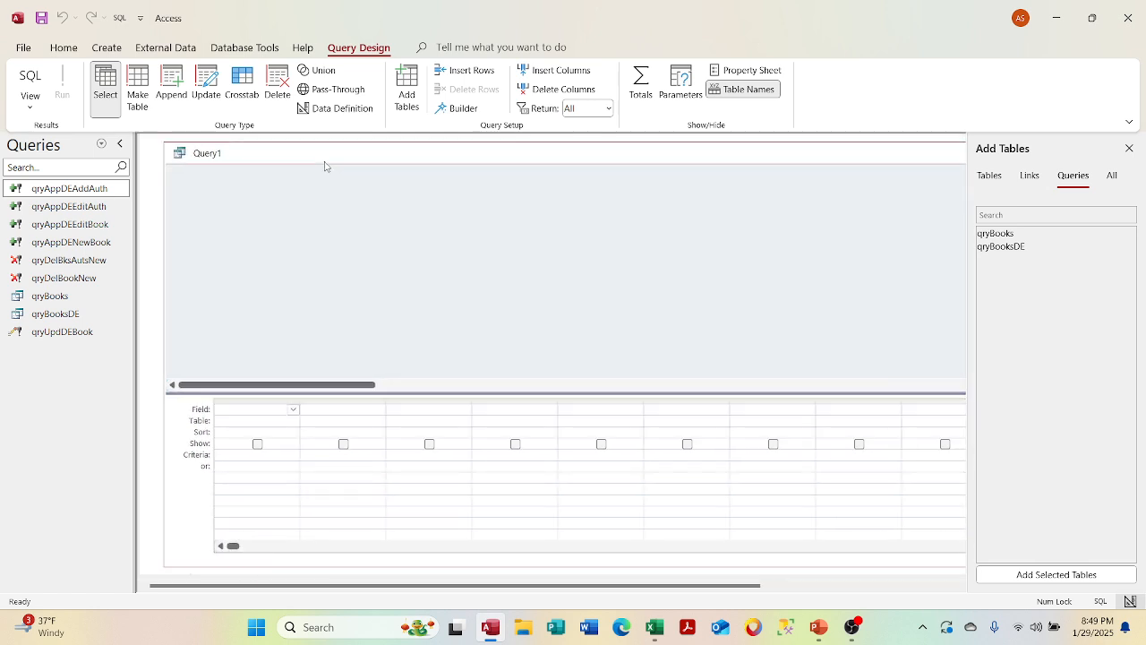
pyautogui.click(990, 176)
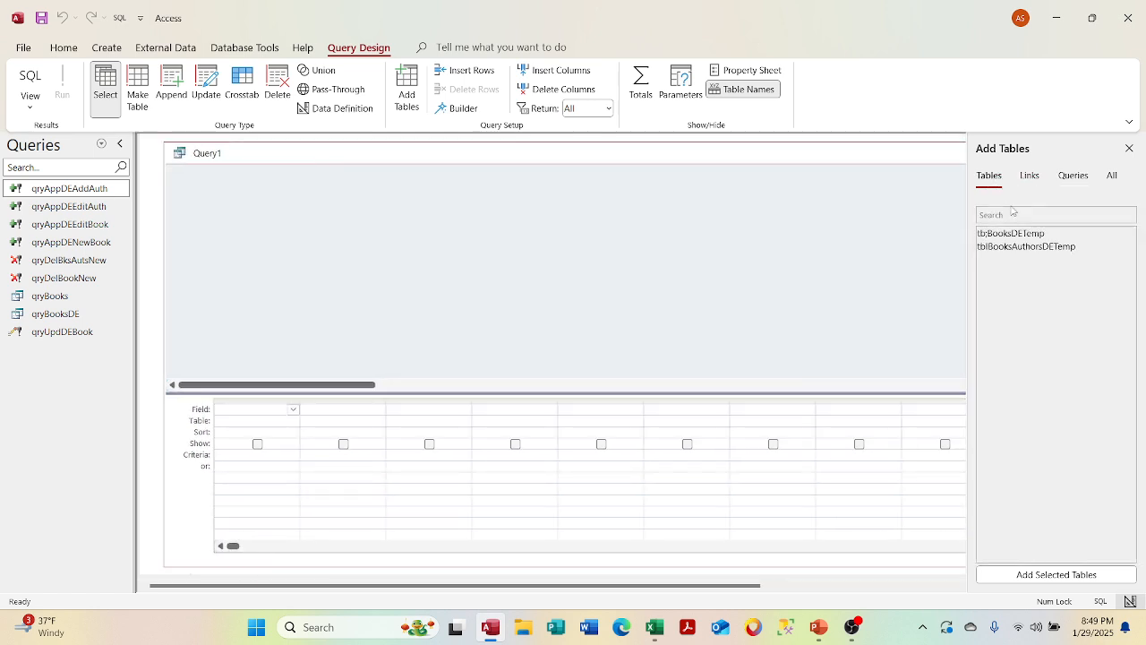
pyautogui.doubleClick(1028, 248)
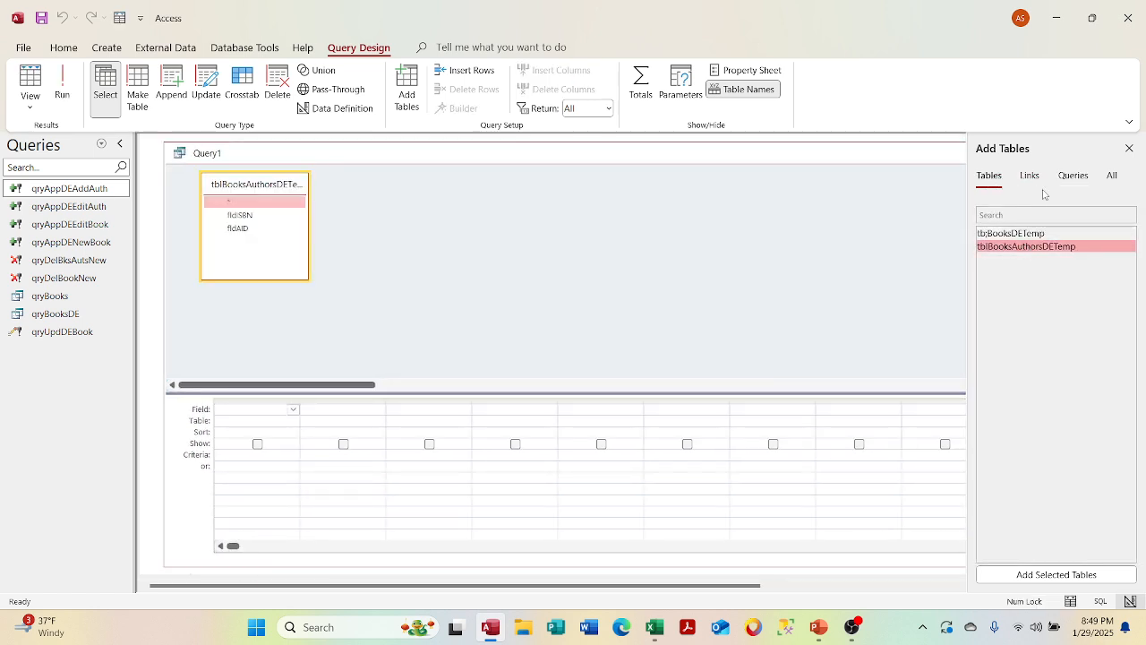
pyautogui.click(1029, 177)
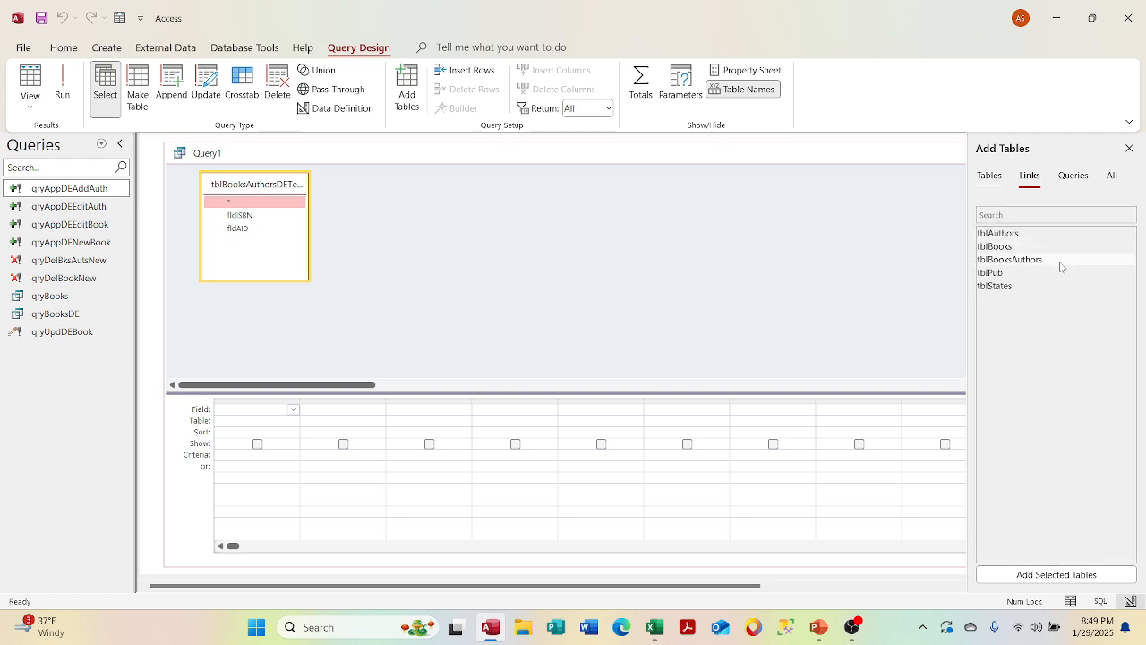
pyautogui.doubleClick(1036, 260)
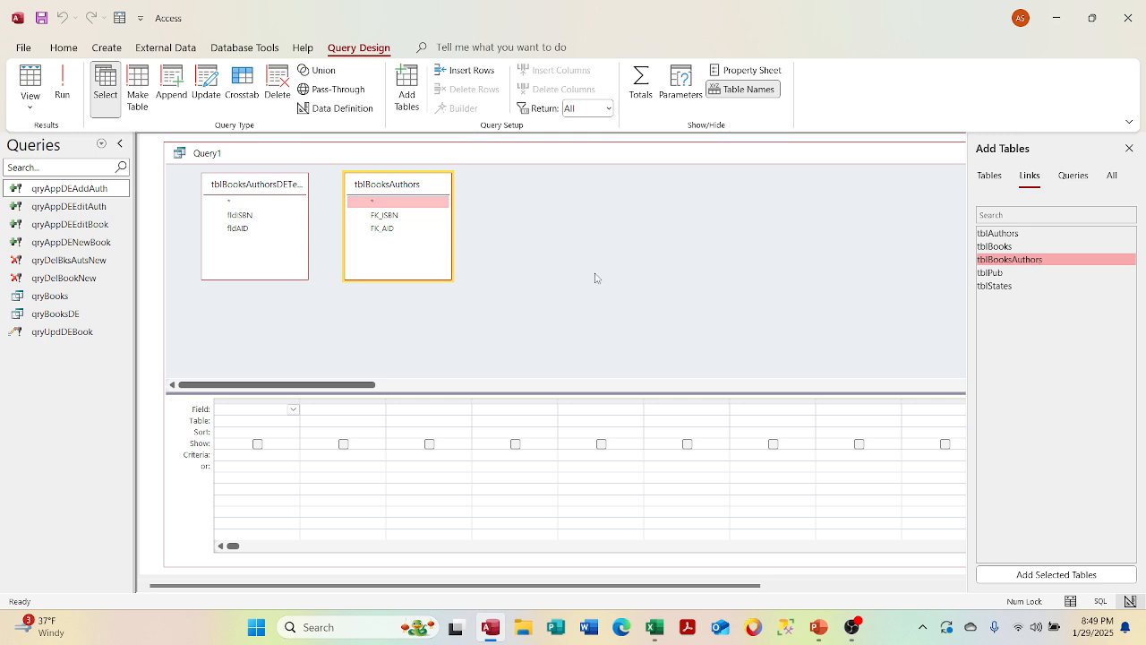
pyautogui.moveTo(246, 218); pyautogui.dragTo(370, 221)
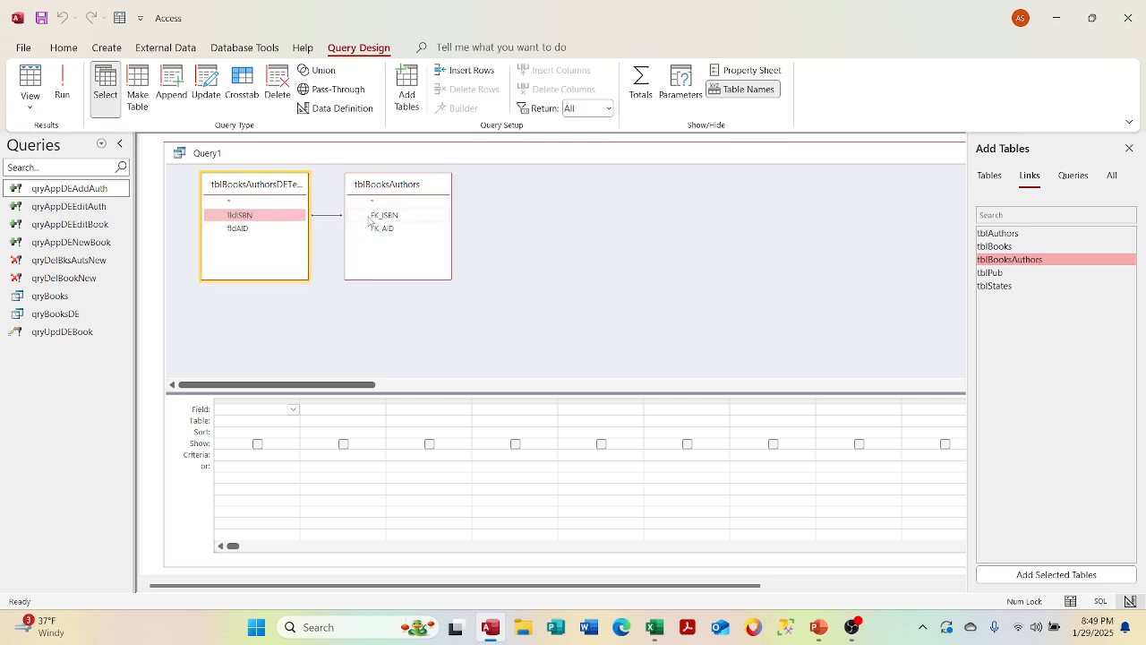
pyautogui.click(1130, 150)
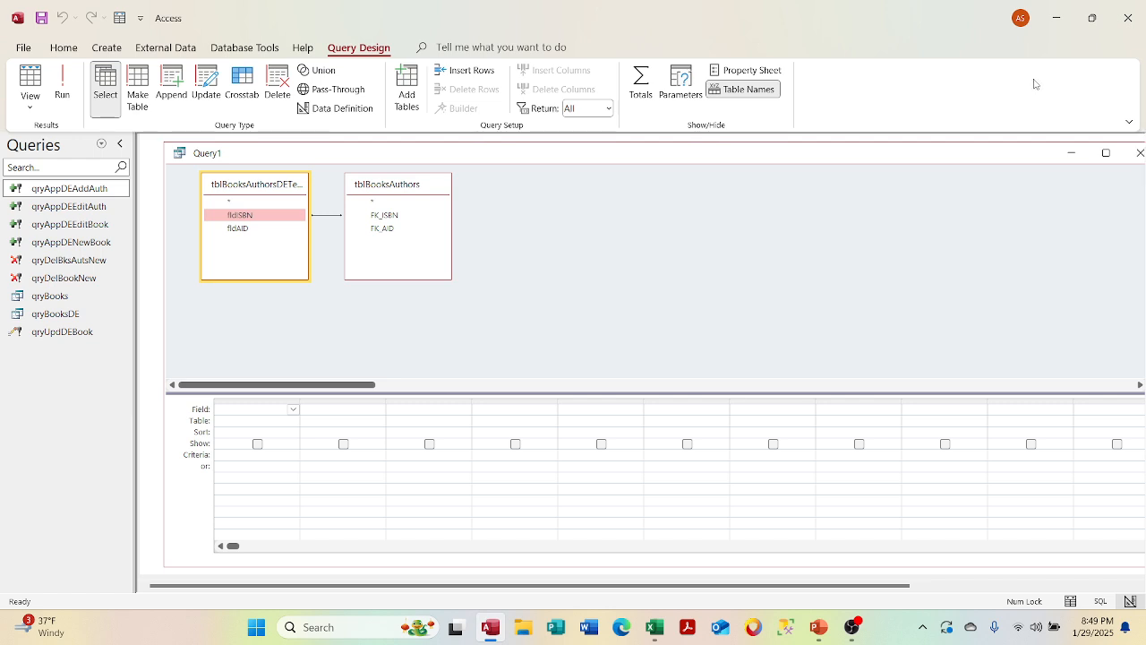
# - Add FK_ISBN and FK_AID from tblBooksAuthors to the design grid, and set FK_ISBN's criterion to [tblBooksAuthorsDETemp]![fldISBN]
pyautogui.doubleClick(394, 216)
pyautogui.doubleClick(395, 229)
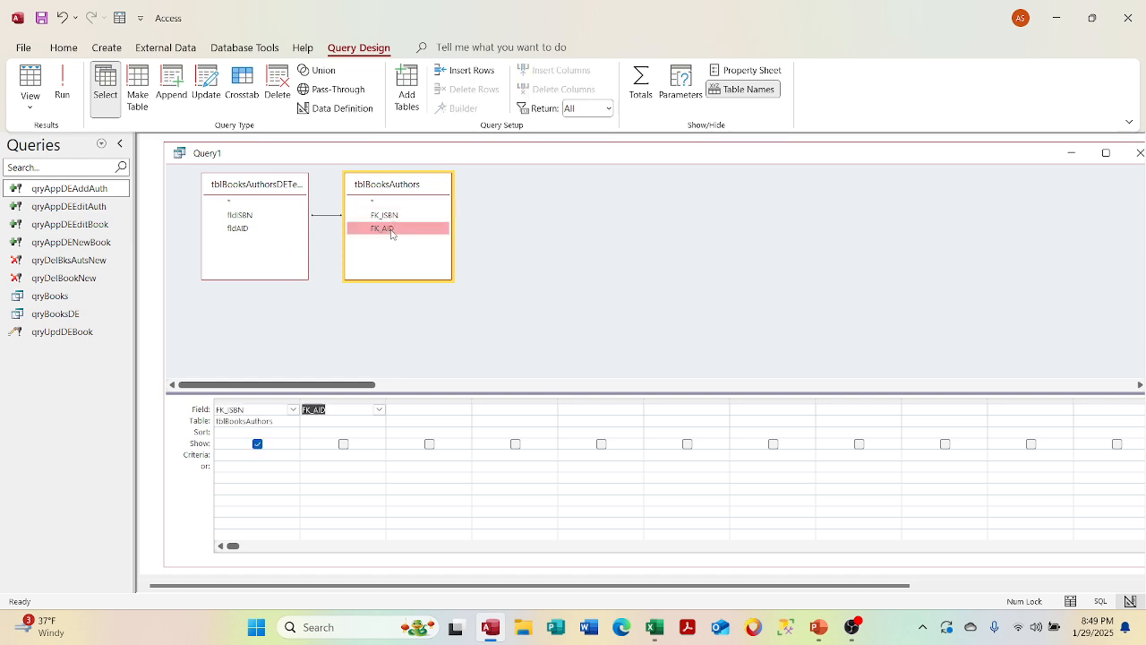
pyautogui.click(243, 457)
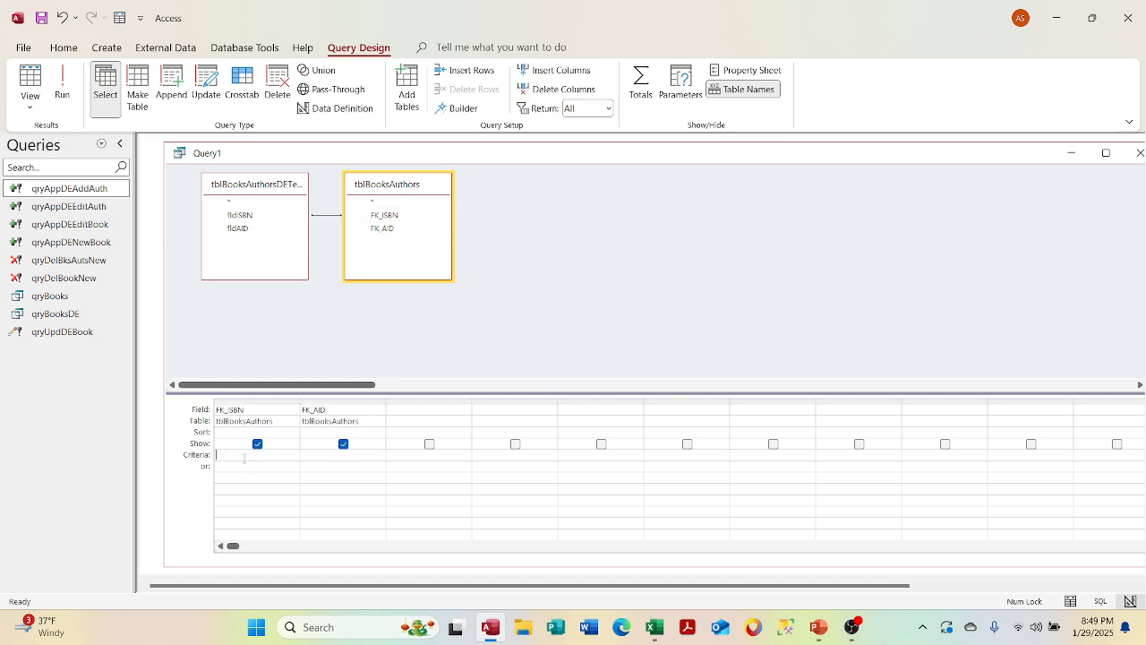
pyautogui.rightClick(244, 459)
pyautogui.click(281, 557)
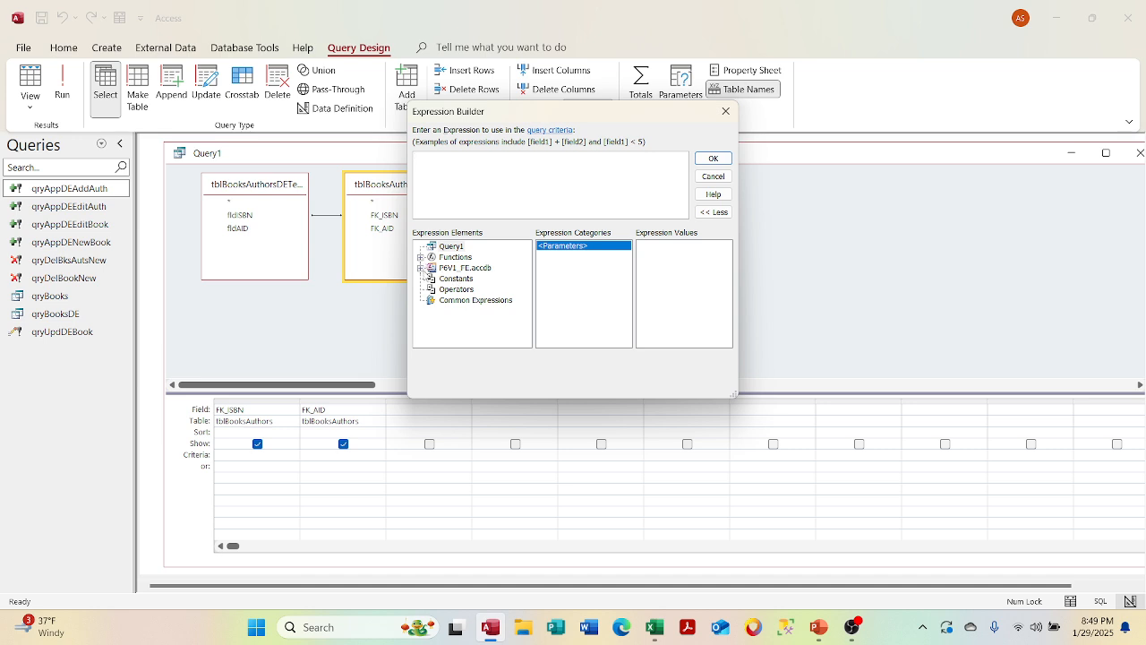
pyautogui.click(420, 267)
pyautogui.click(432, 278)
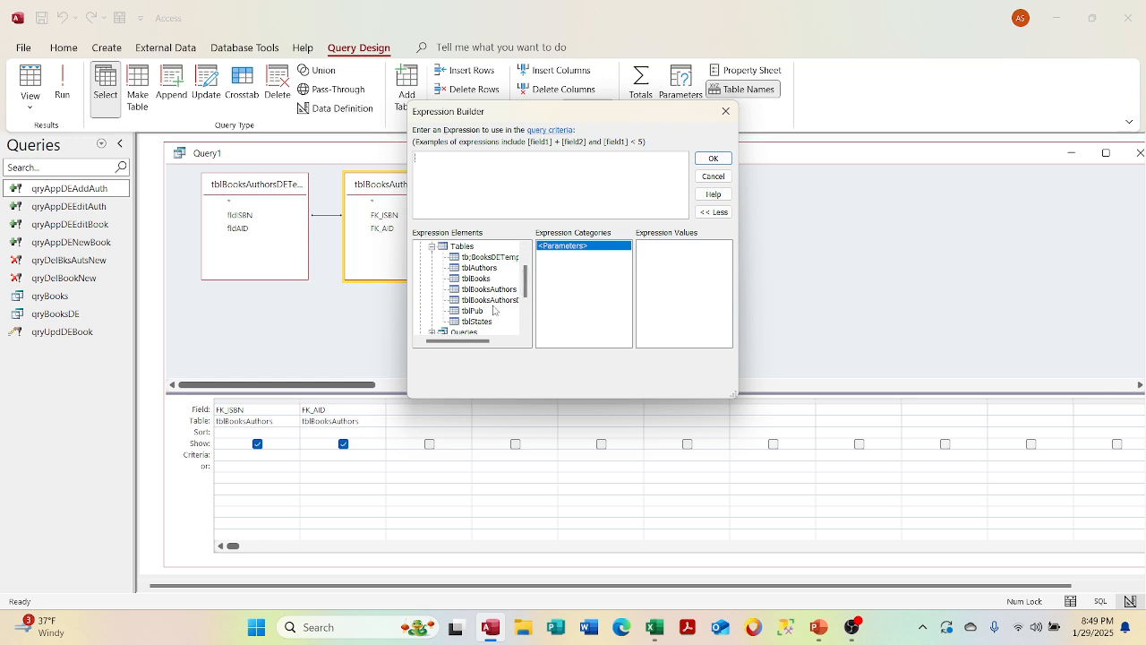
pyautogui.click(493, 303)
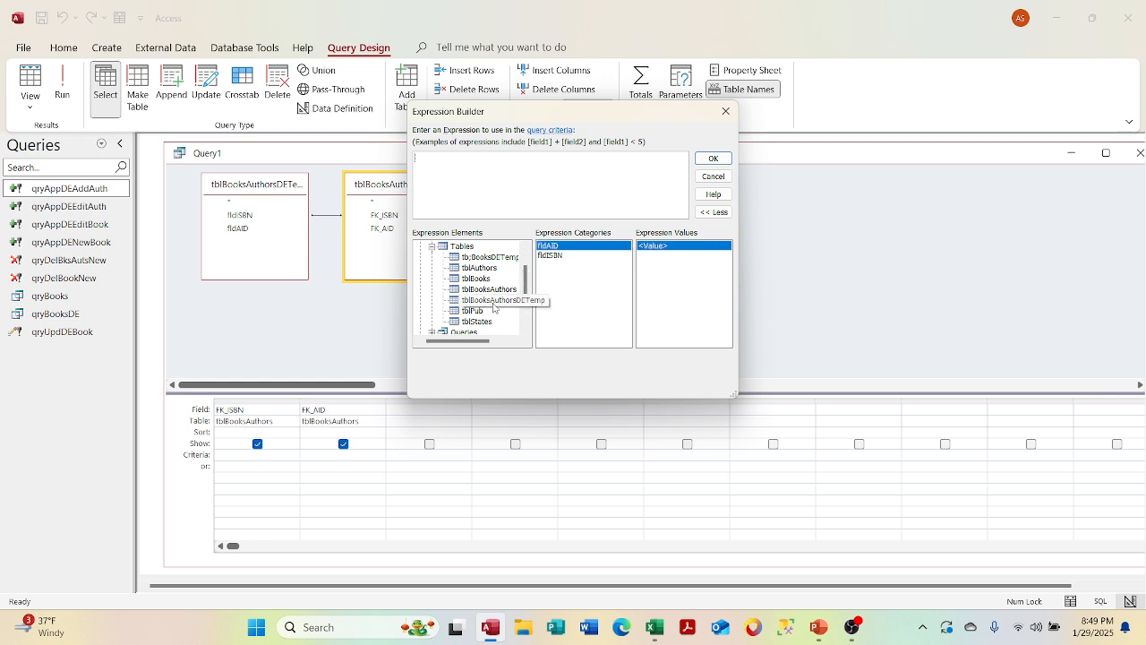
pyautogui.click(551, 256)
pyautogui.doubleClick(552, 256)
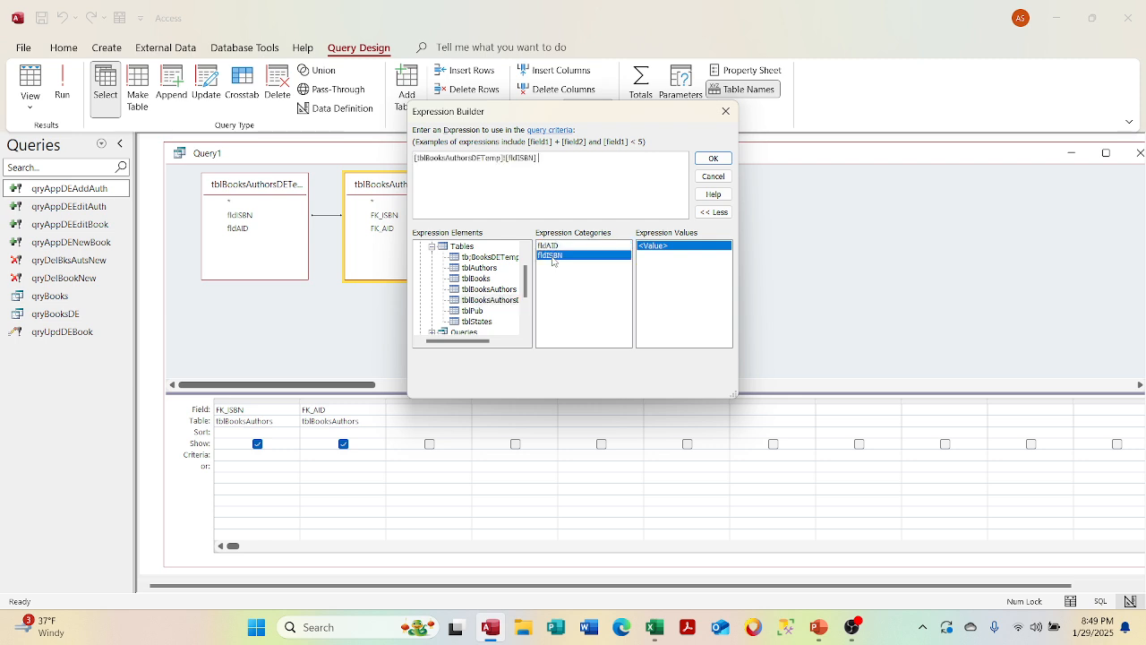
pyautogui.click(713, 158)
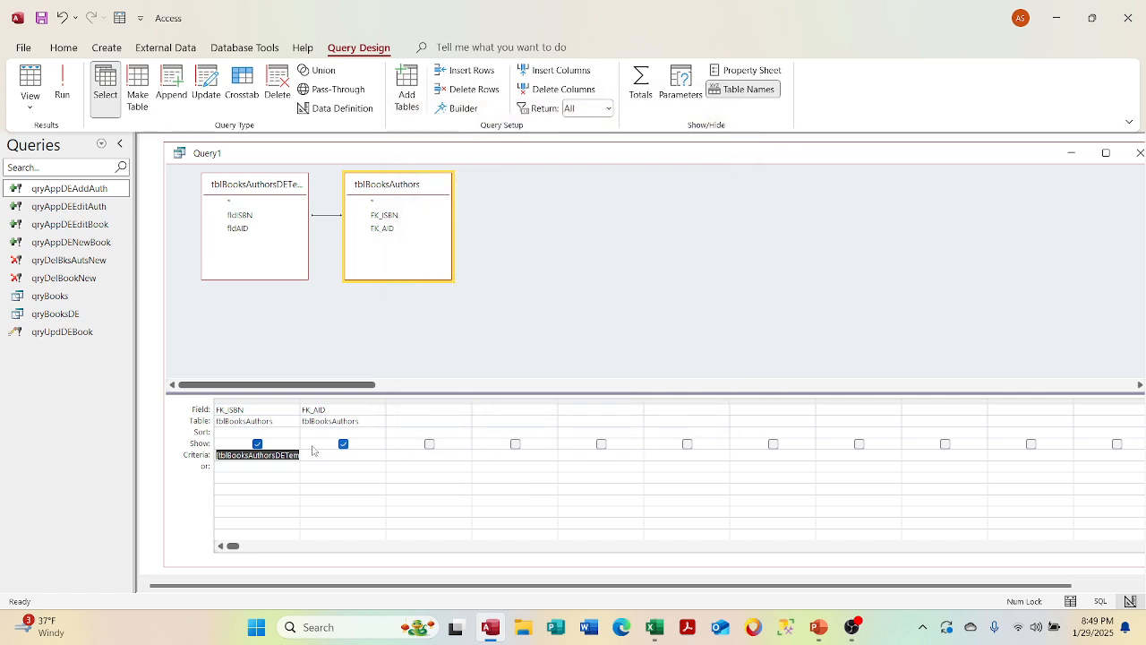
# - Convert the query to an update query and set FK_AID to update to [tblBooksAuthorsDETemp]![fldAID]
pyautogui.click(310, 455)
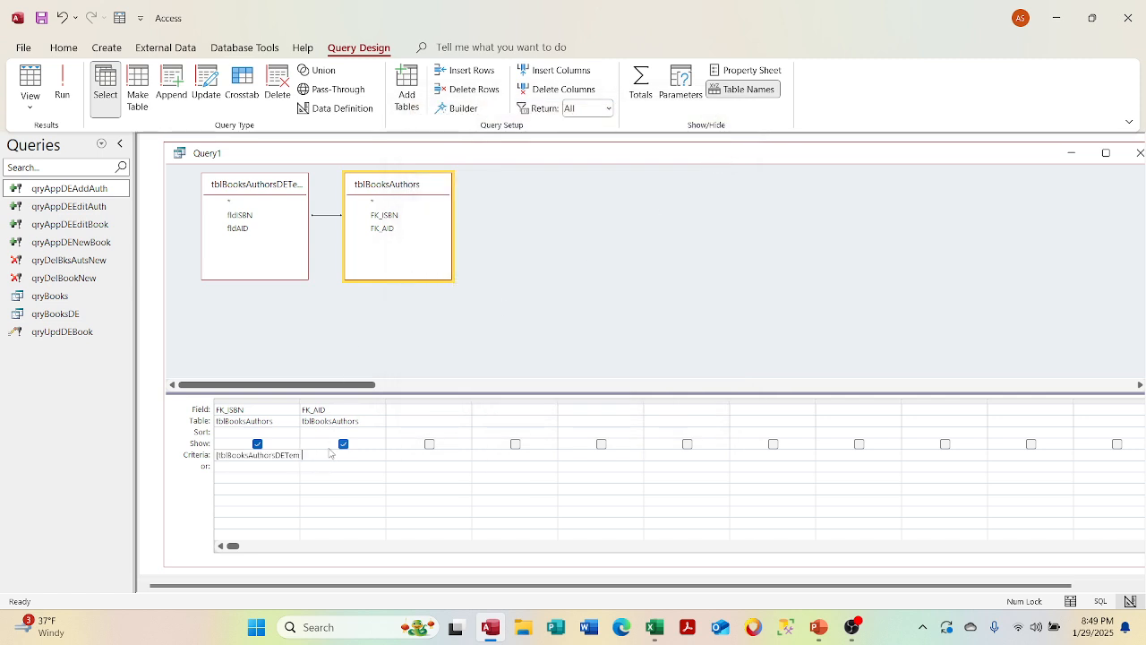
pyautogui.click(207, 85)
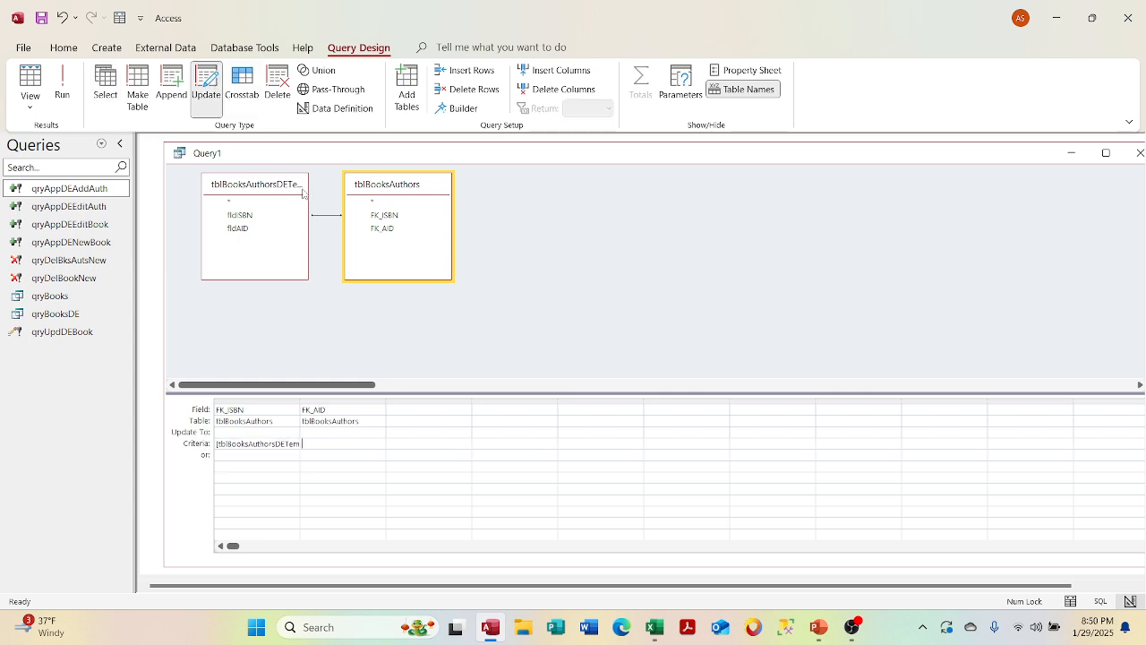
pyautogui.click(334, 431)
pyautogui.rightClick(334, 431)
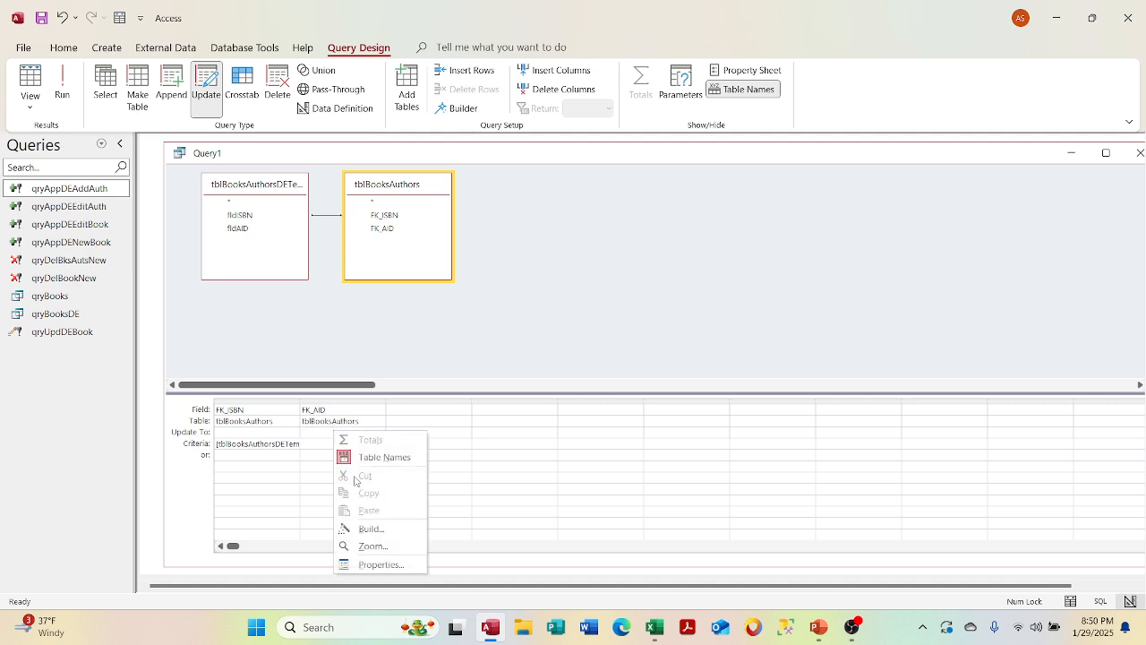
pyautogui.click(362, 530)
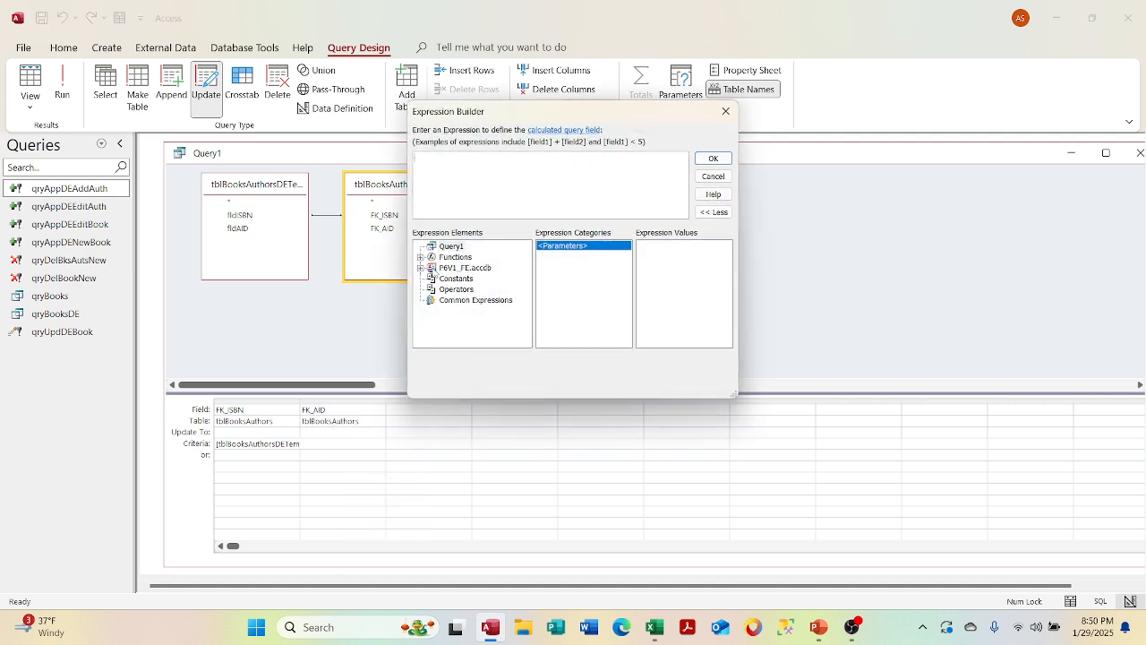
pyautogui.click(420, 267)
pyautogui.click(431, 279)
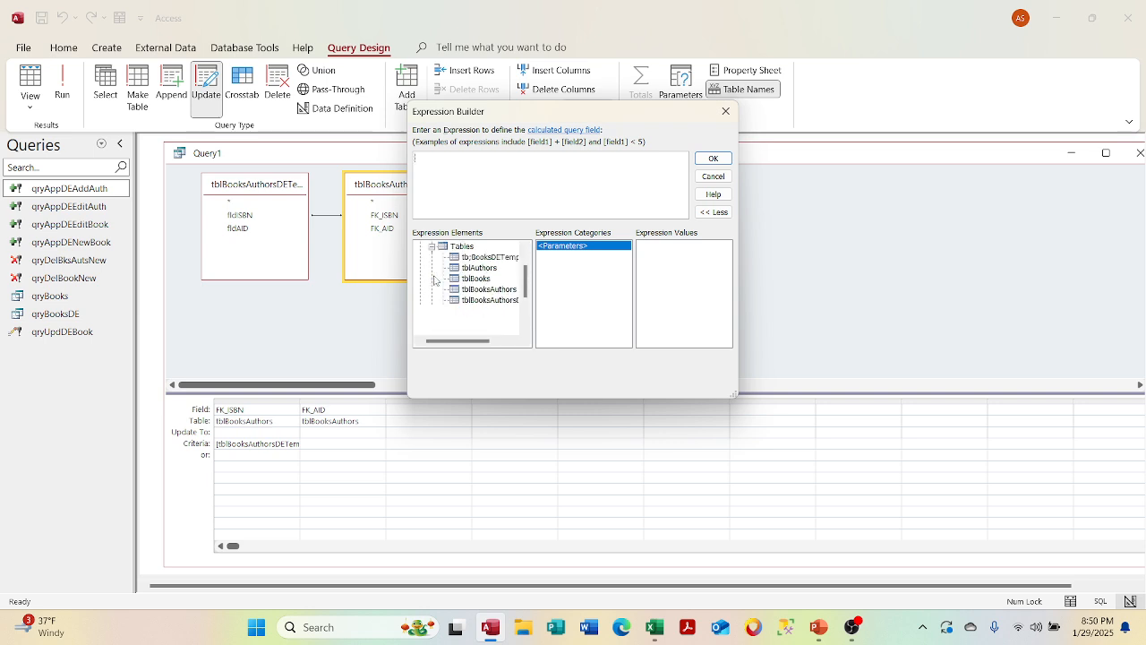
pyautogui.click(501, 302)
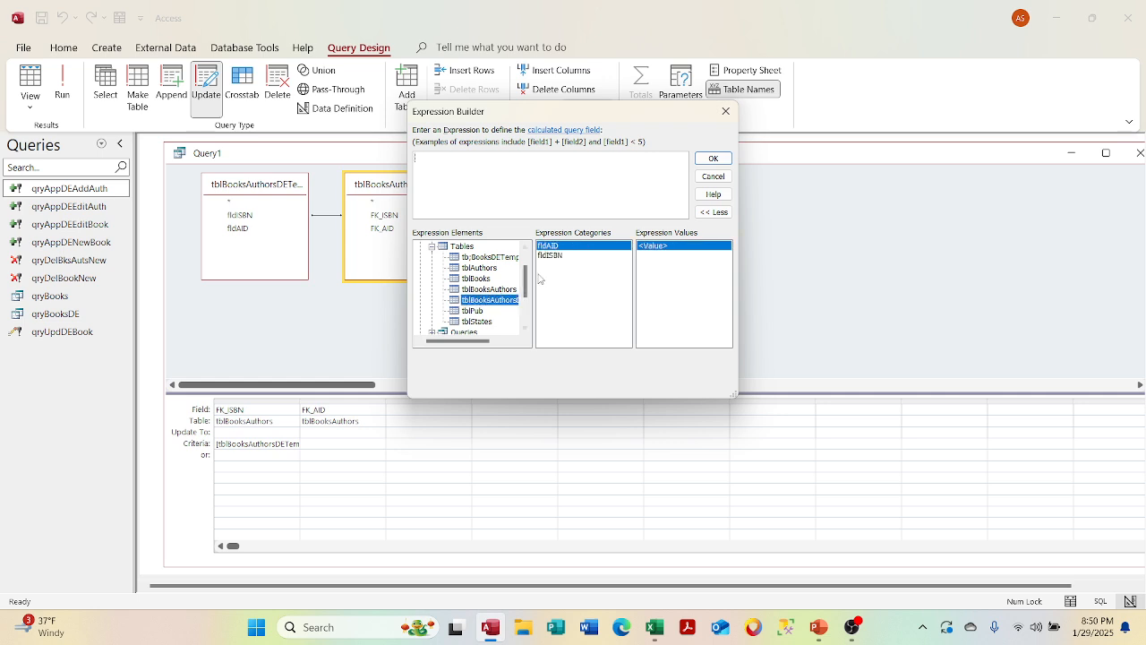
pyautogui.doubleClick(564, 250)
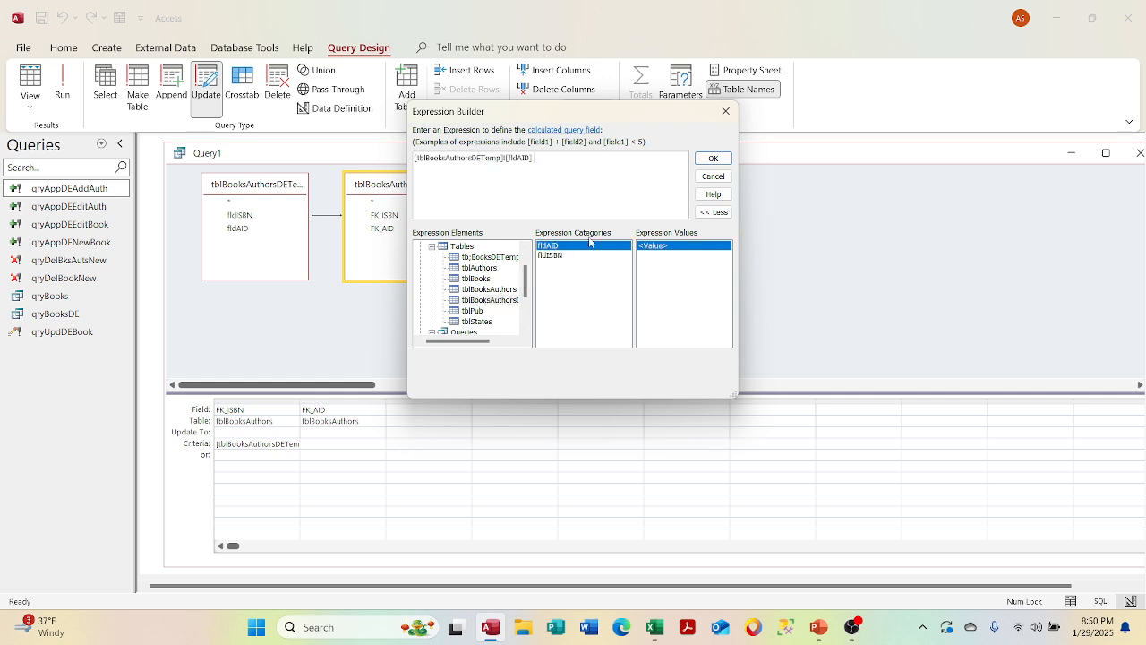
pyautogui.click(713, 158)
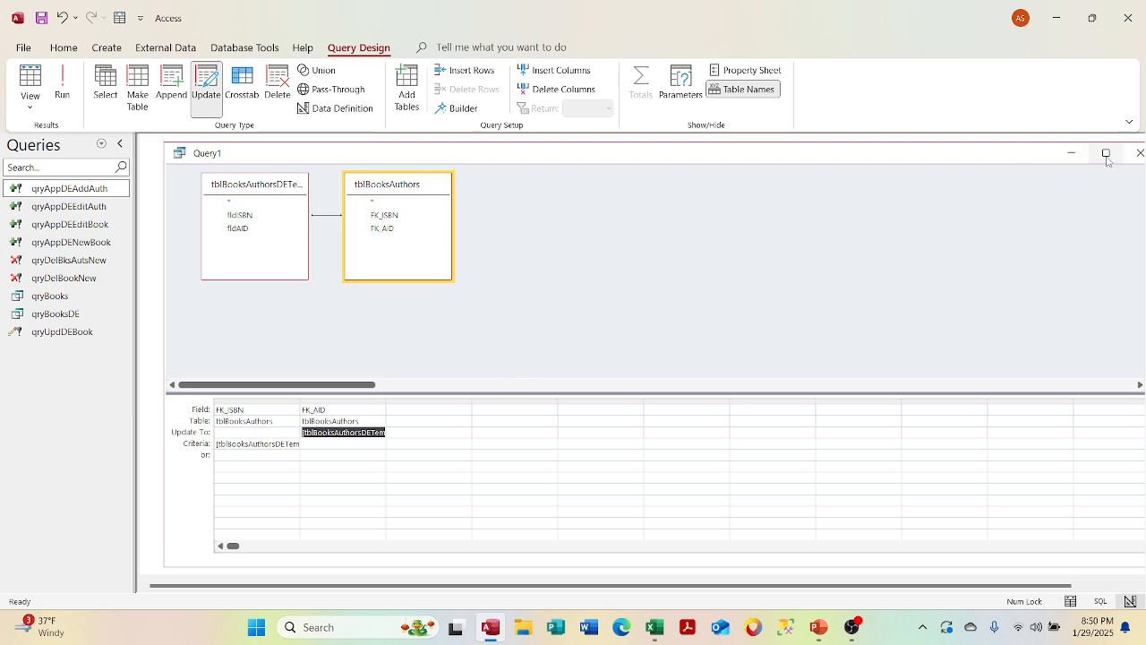
# - Close the query and save it as qryUpdDEAuth
pyautogui.click(1139, 153)
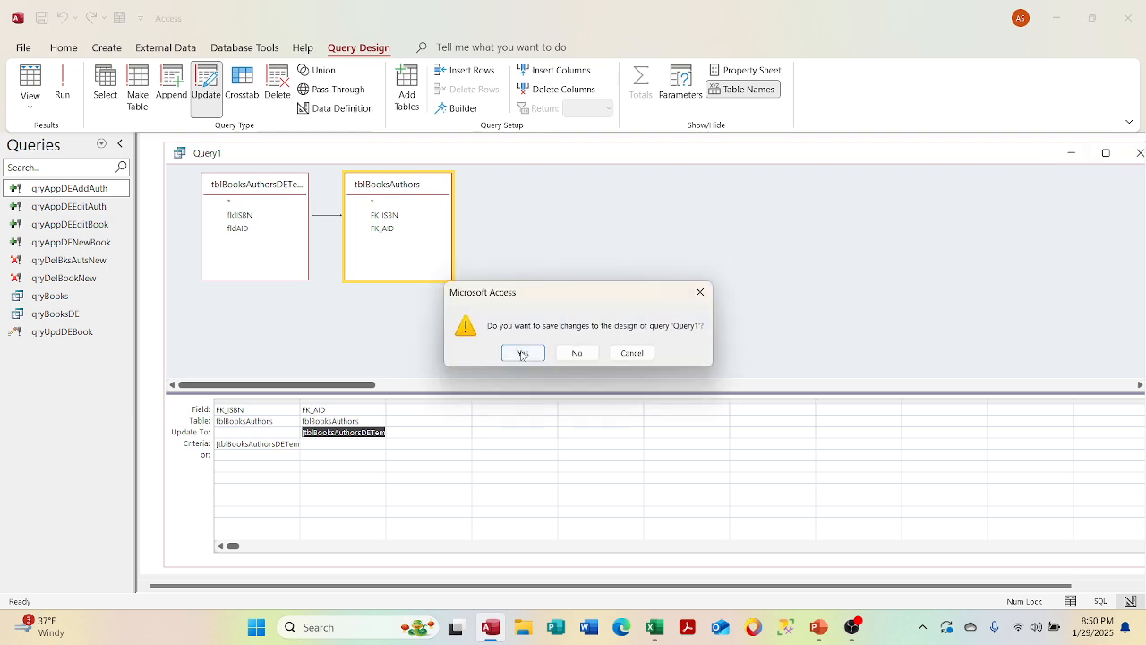
pyautogui.click(523, 352)
pyautogui.write('qryUpdDEAth')
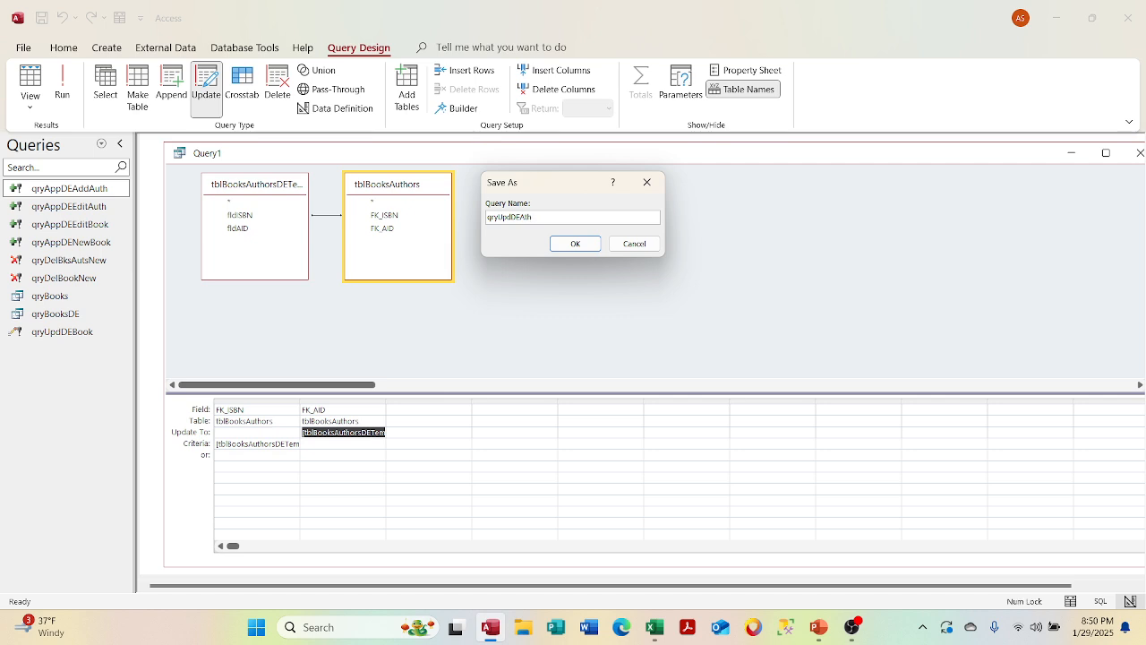
pyautogui.press('Num_Lock')
pyautogui.click(573, 244)
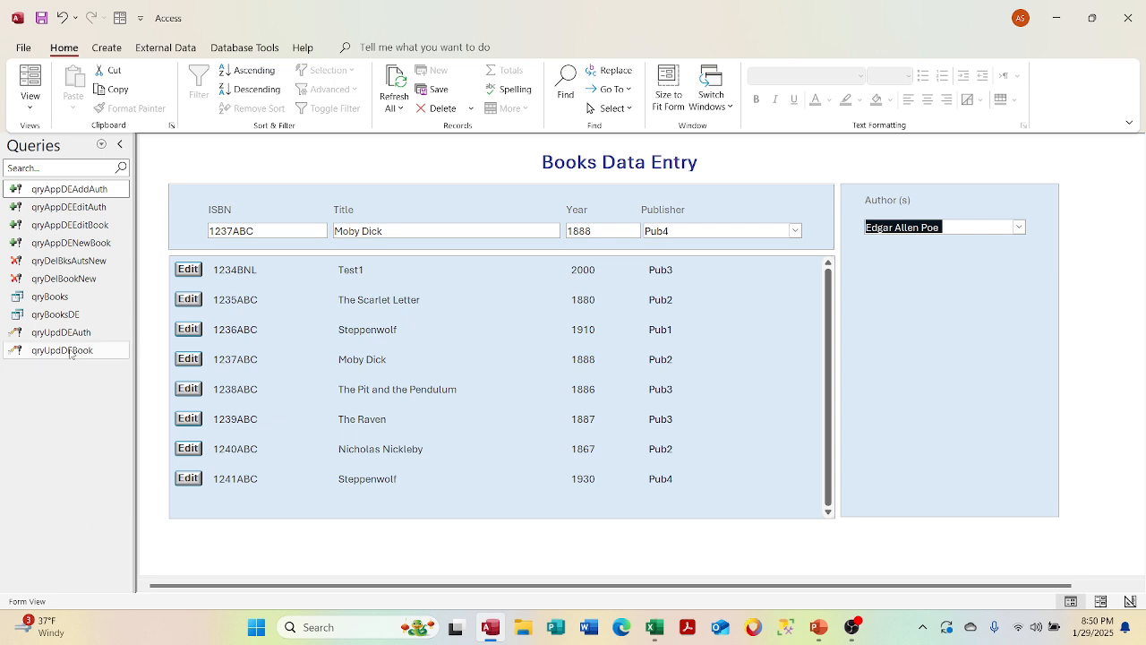
# - Open qryUpdDEBook in Design View, check the record it affects in Datasheet View, and close it
pyautogui.rightClick(77, 352)
pyautogui.click(107, 382)
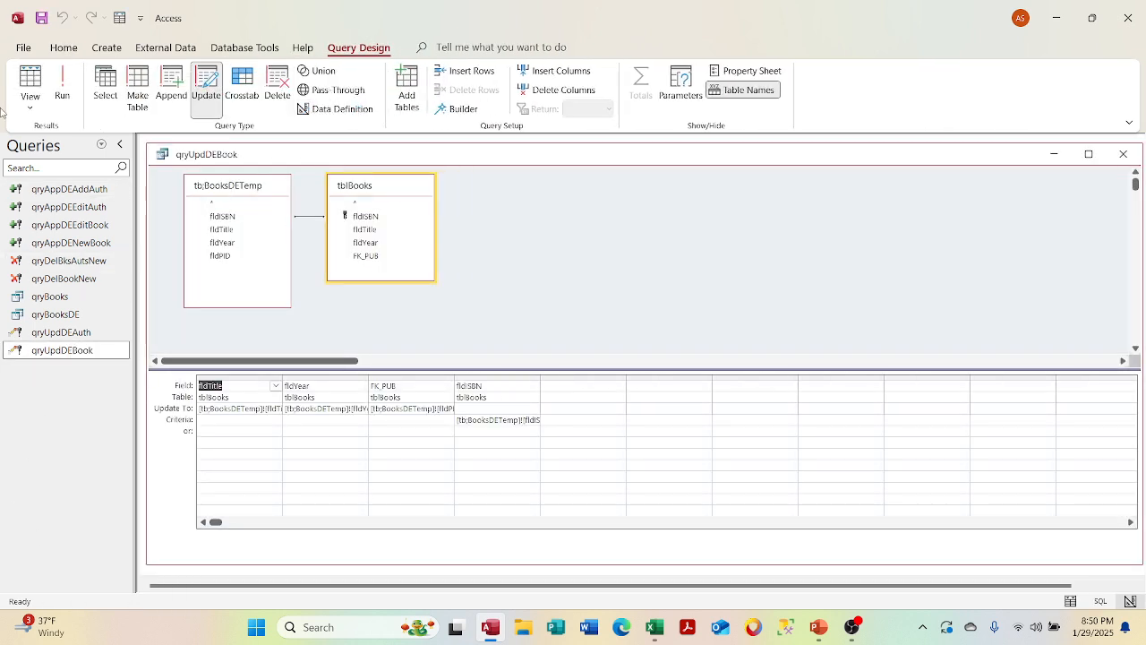
pyautogui.click(31, 97)
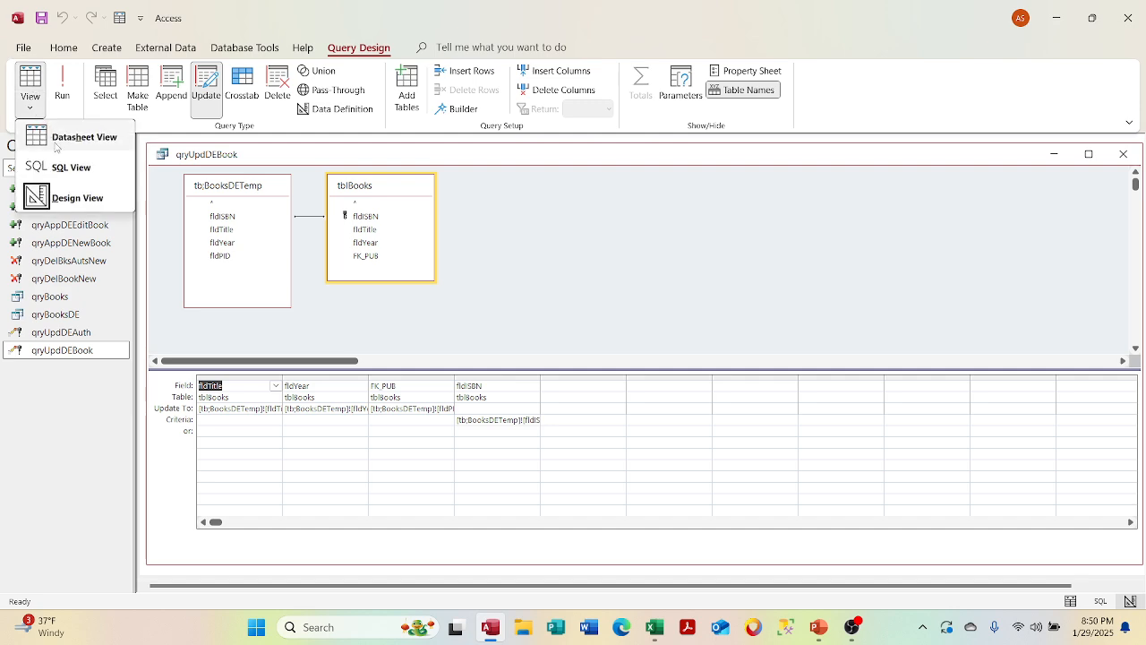
pyautogui.click(55, 141)
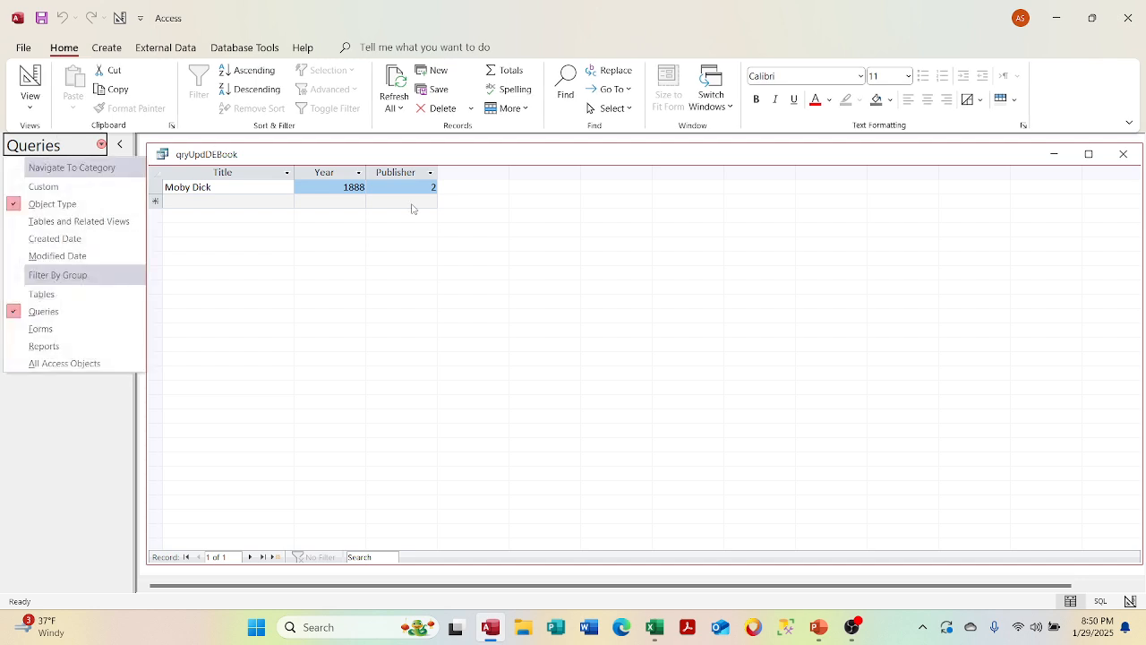
pyautogui.click(546, 224)
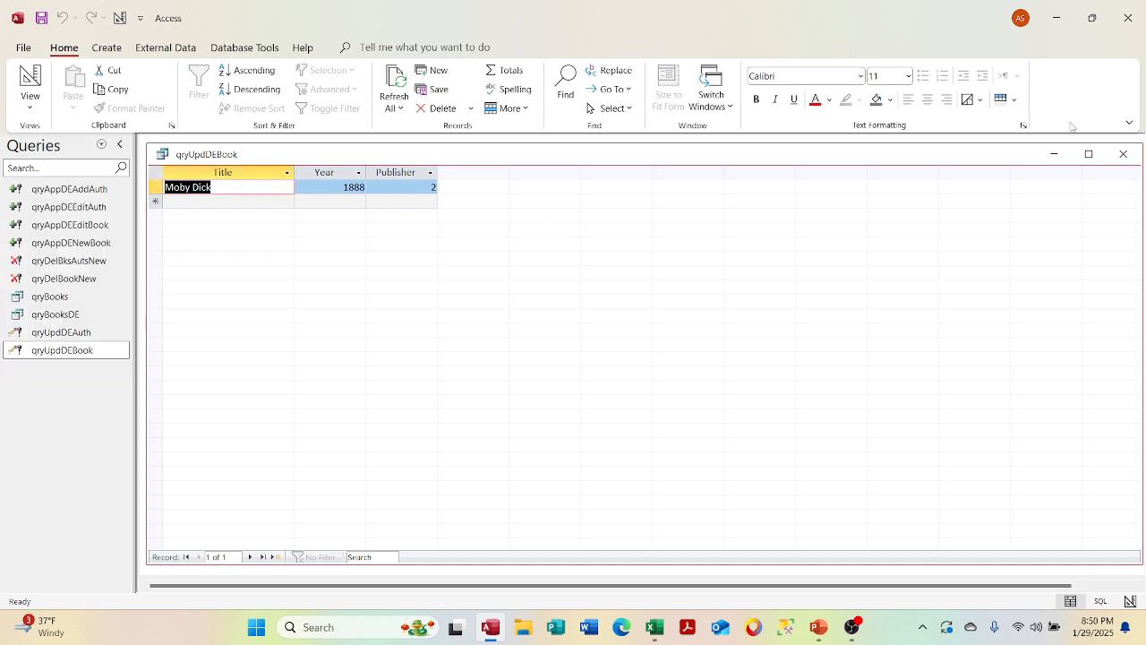
pyautogui.click(1124, 155)
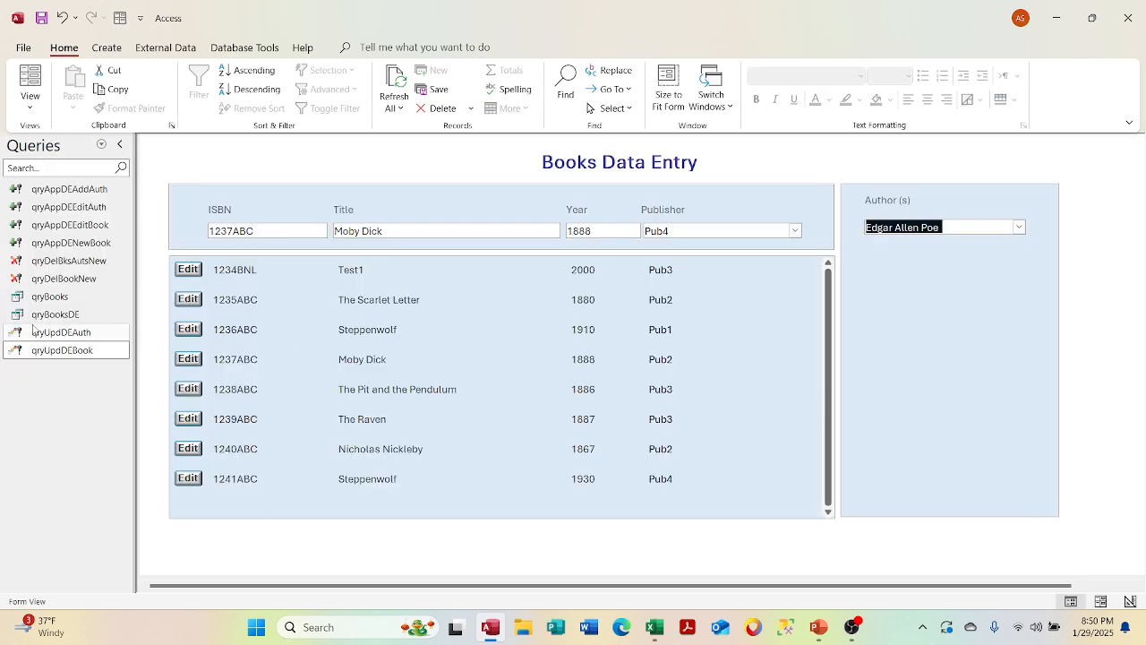
# - Open qryUpdDEAuth in Design View, check the author record it affects in Datasheet View, and close it
pyautogui.rightClick(39, 332)
pyautogui.click(63, 359)
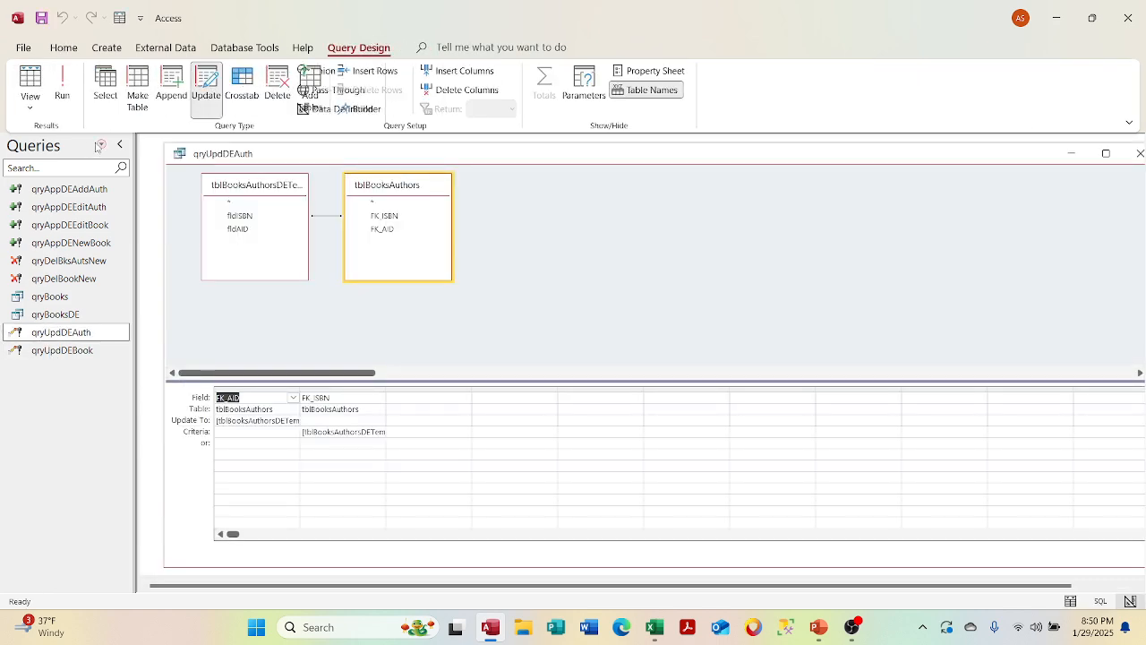
pyautogui.click(30, 103)
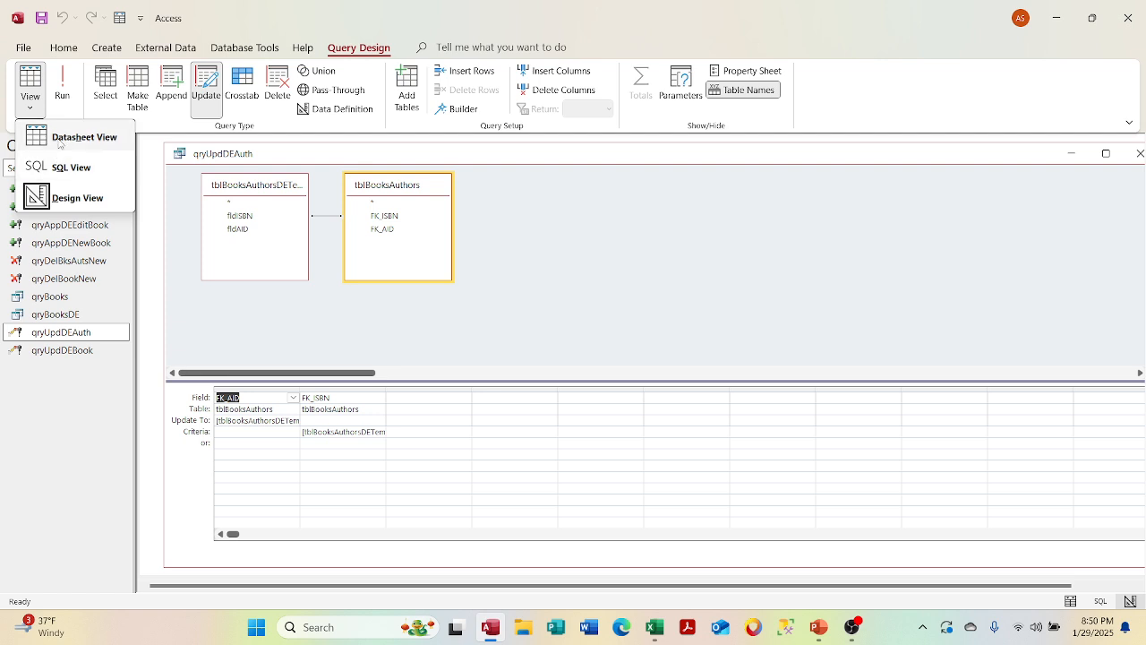
pyautogui.click(58, 137)
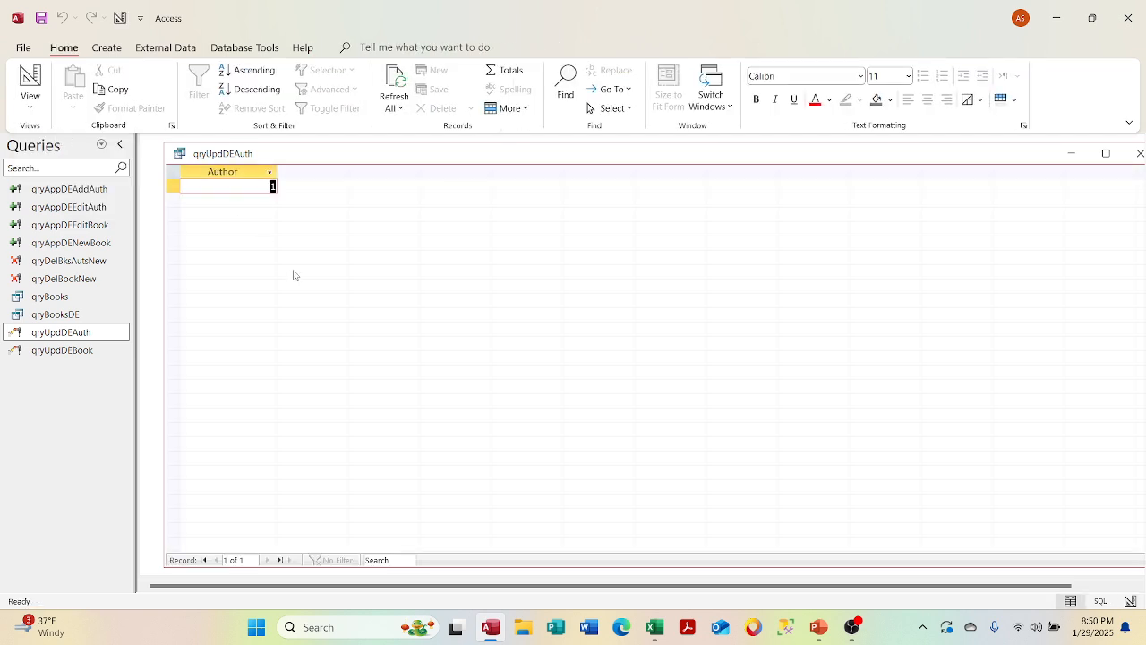
pyautogui.click(231, 190)
pyautogui.click(1135, 154)
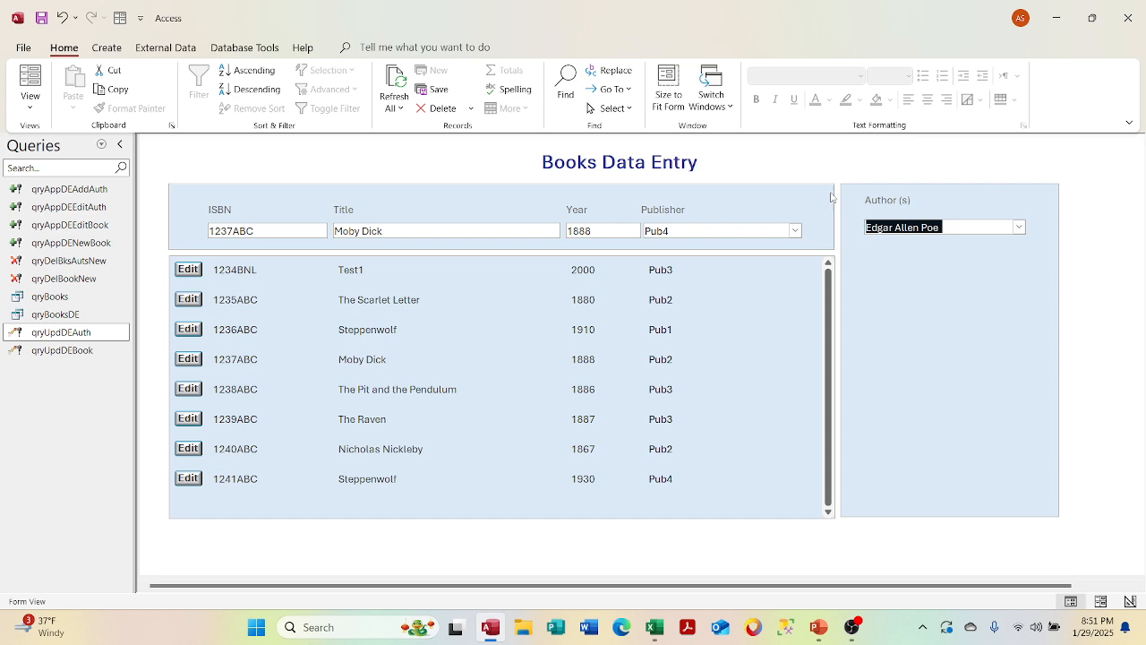
# - Run the update query qryUpdDEBook, accept the row update, and check the Moby Dick record in the books list
pyautogui.doubleClick(114, 349)
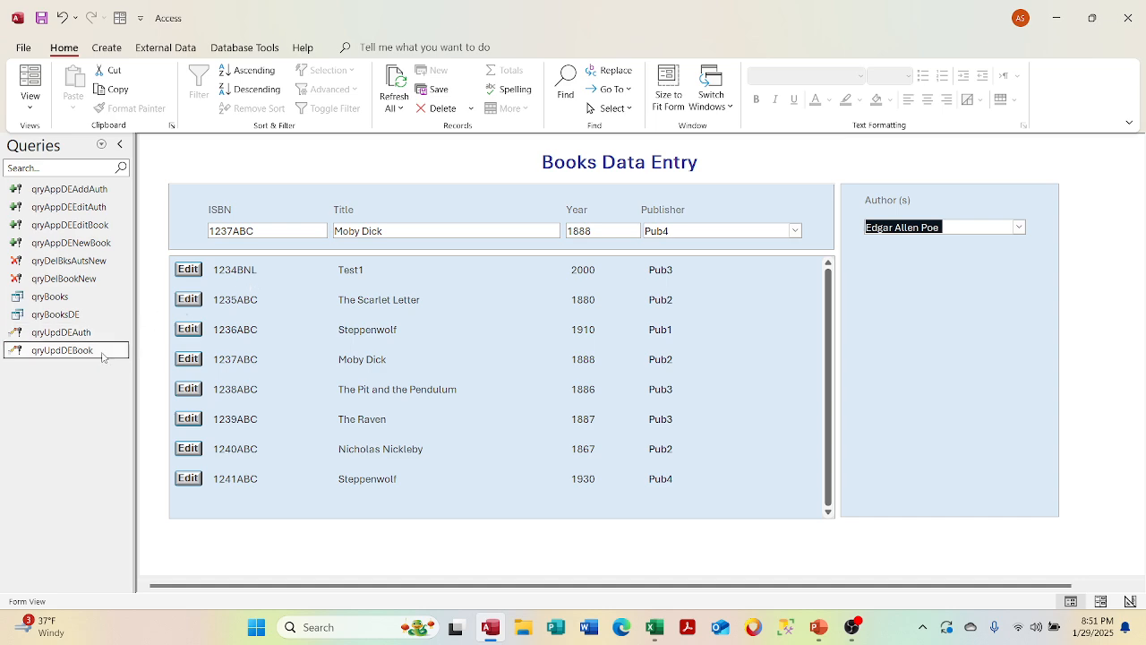
pyautogui.click(515, 365)
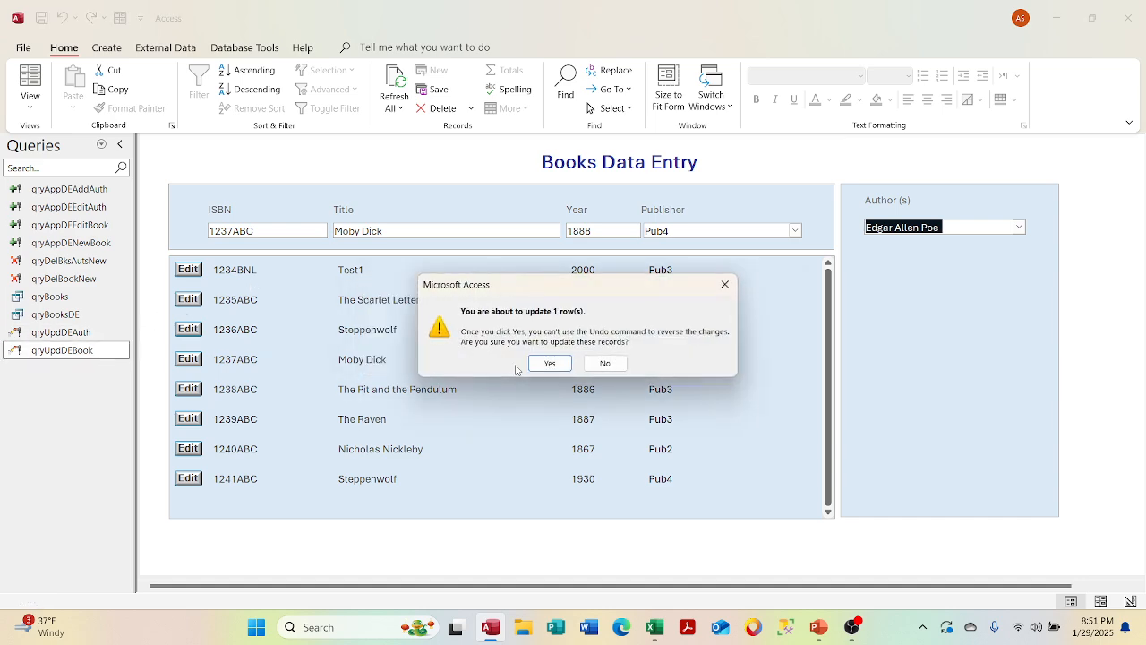
pyautogui.click(543, 363)
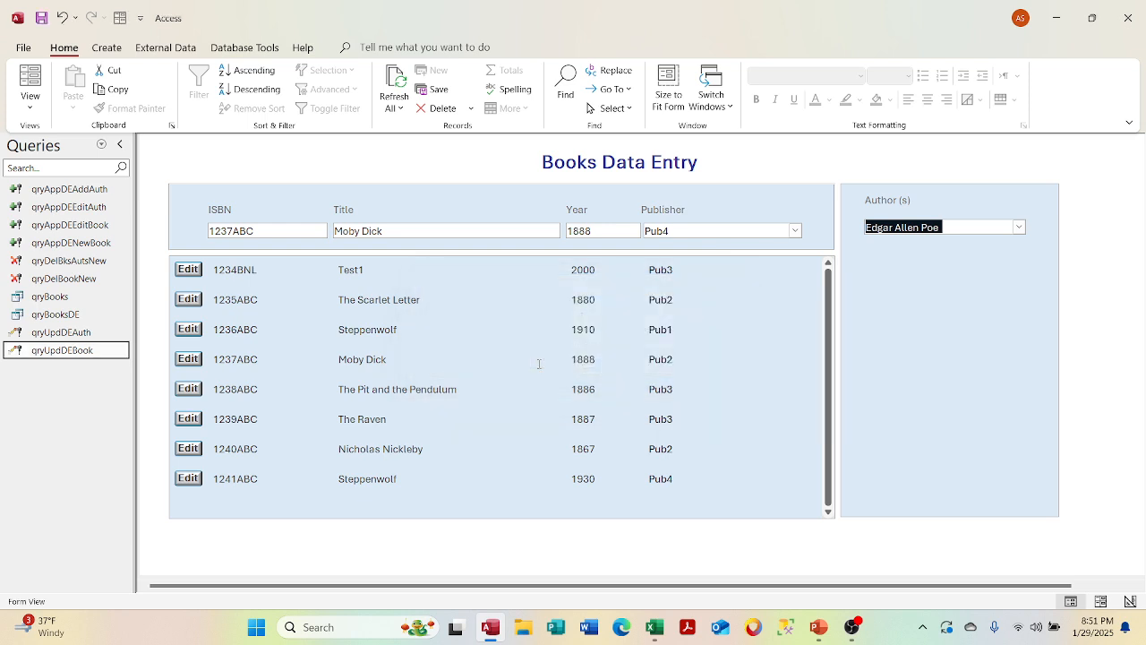
pyautogui.click(539, 363)
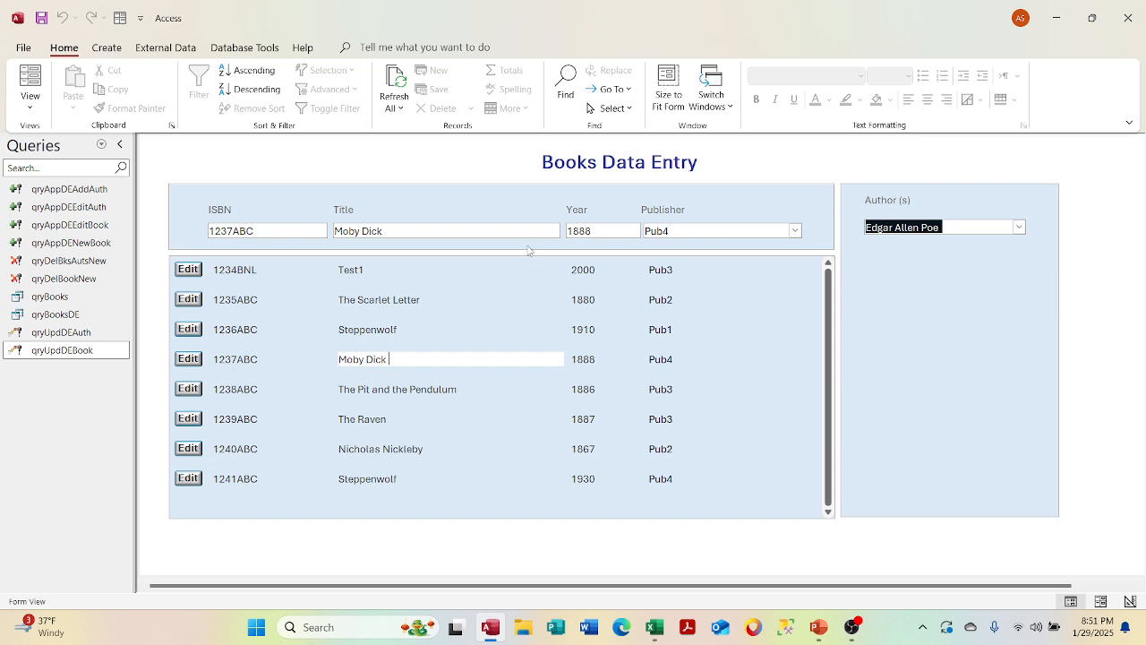
pyautogui.click(519, 230)
# - Run the update query qryUpdDEAuth and accept the author row update
pyautogui.doubleClick(88, 332)
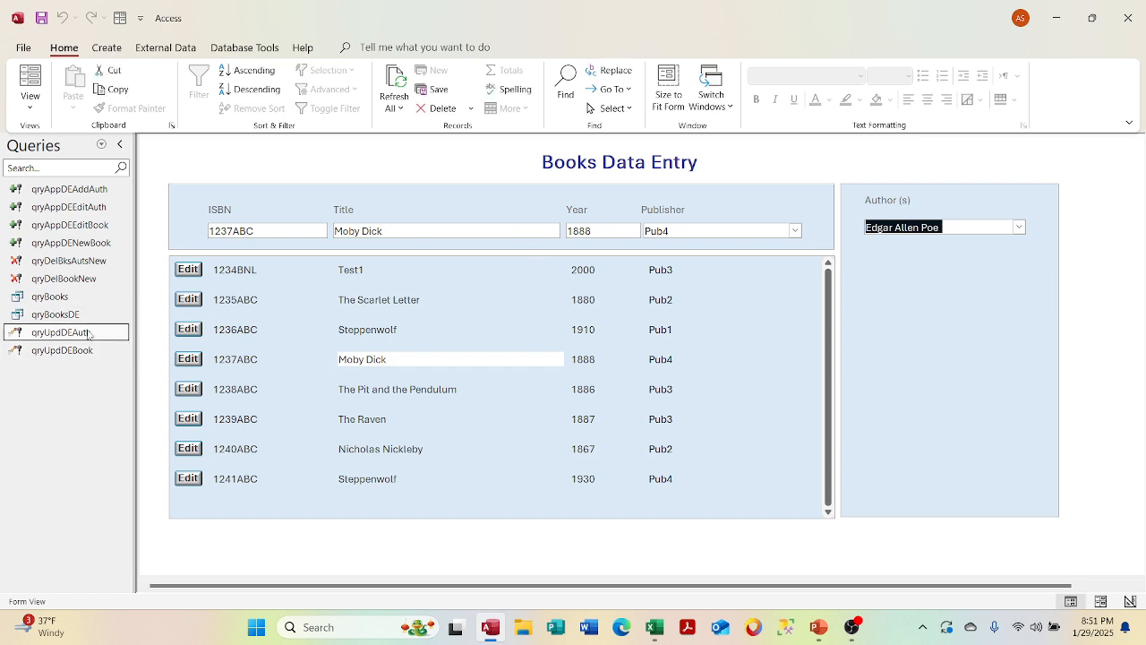
pyautogui.click(522, 363)
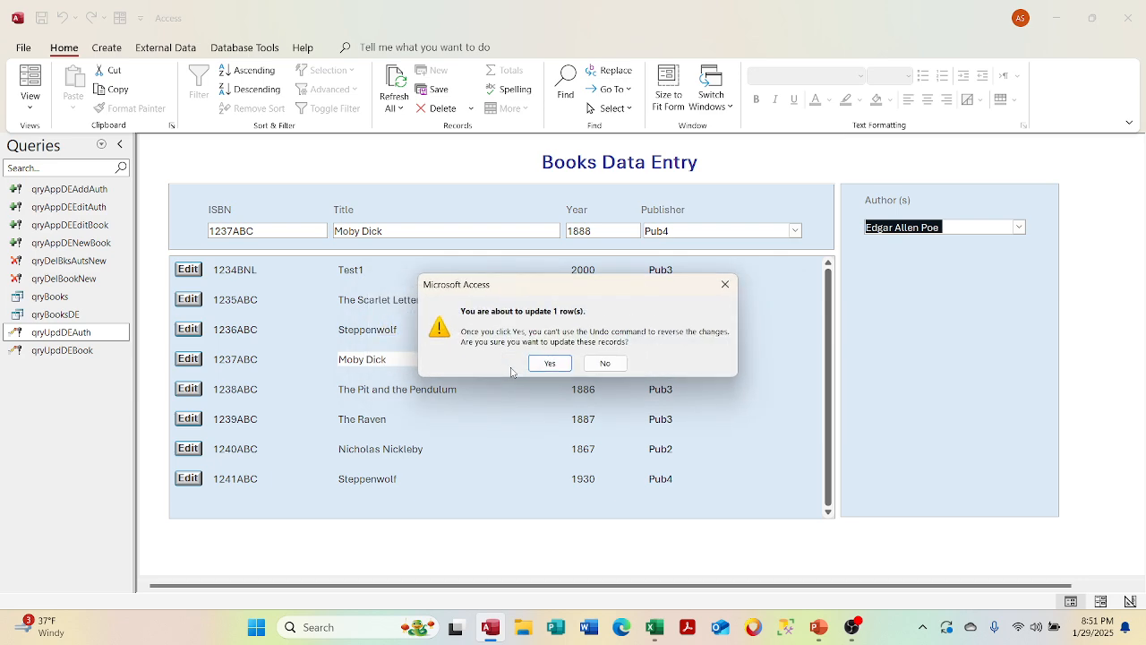
pyautogui.click(544, 362)
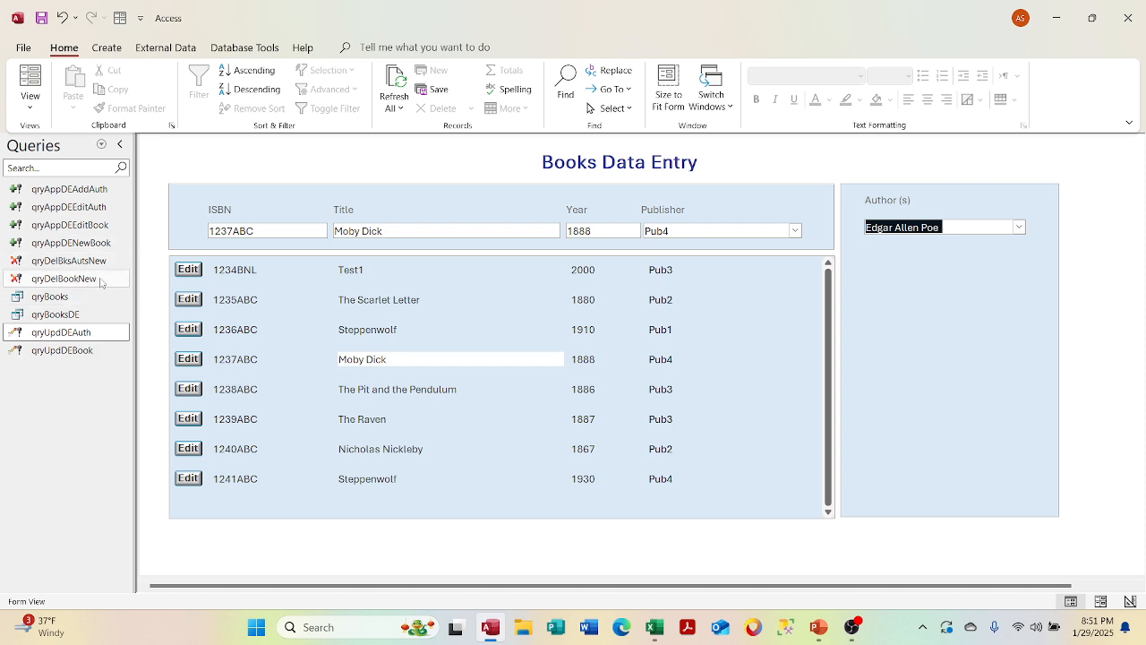
# - Run the delete queries qryDelBookNew and qryDelBksAutsNew, accepting the row deletions
pyautogui.doubleClick(64, 278)
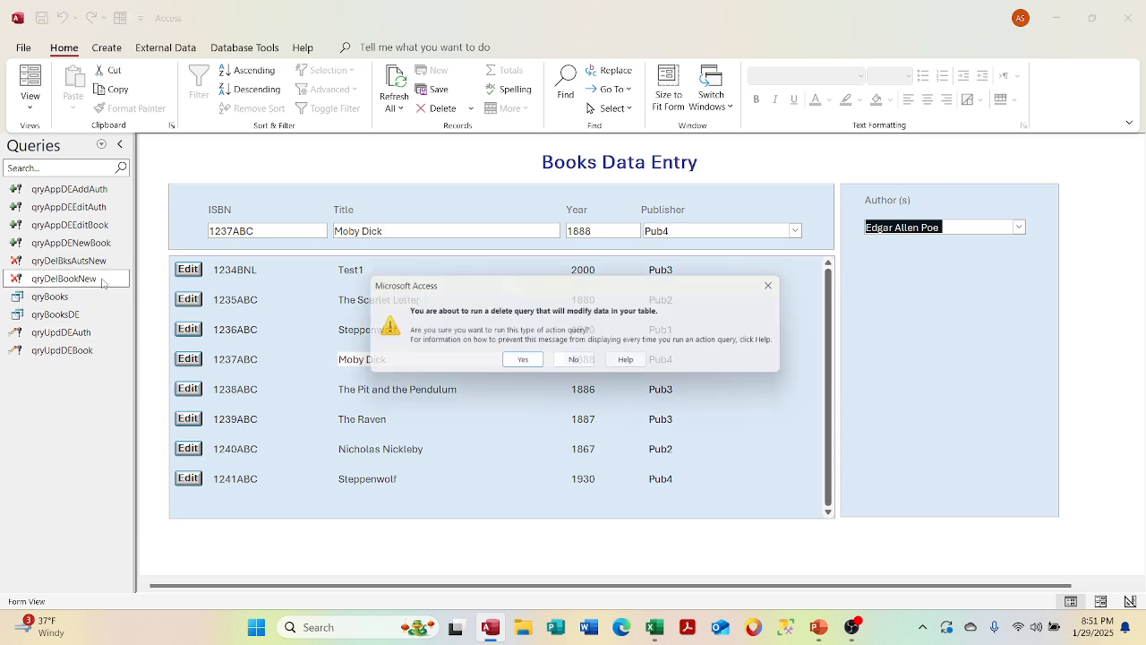
pyautogui.click(526, 362)
pyautogui.click(545, 361)
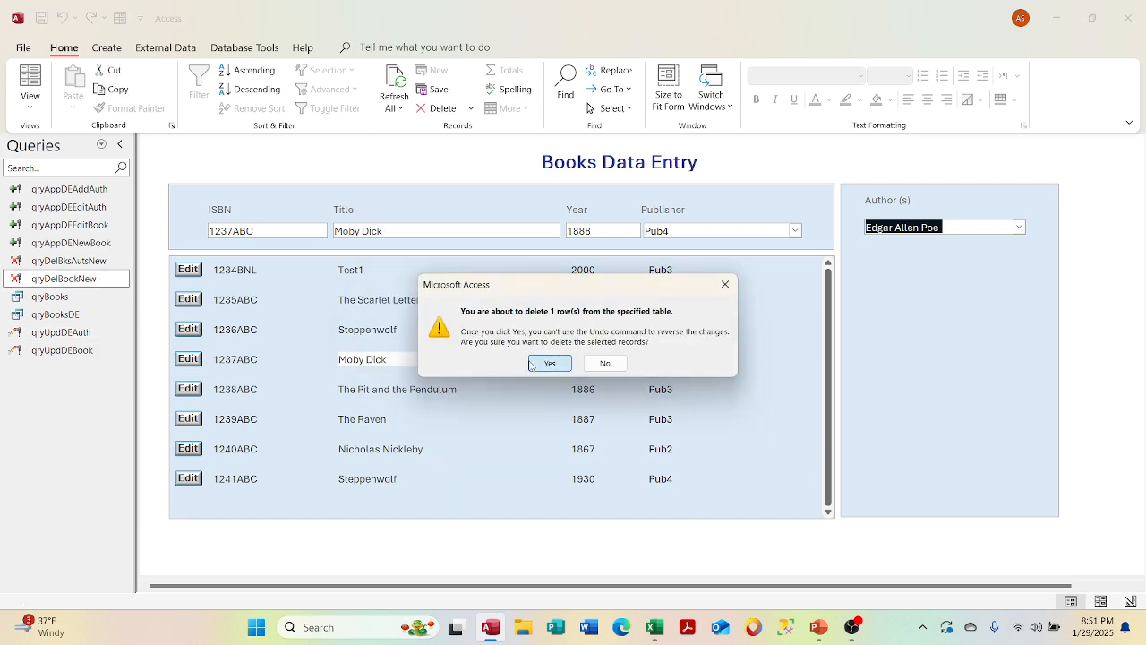
pyautogui.doubleClick(68, 261)
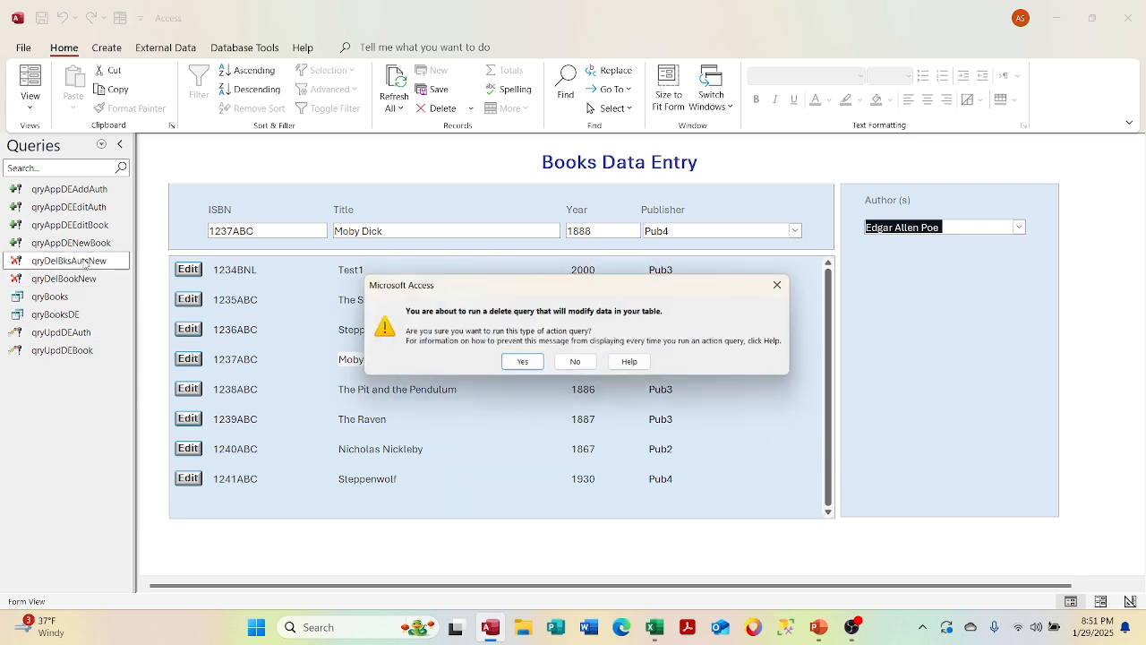
pyautogui.click(505, 363)
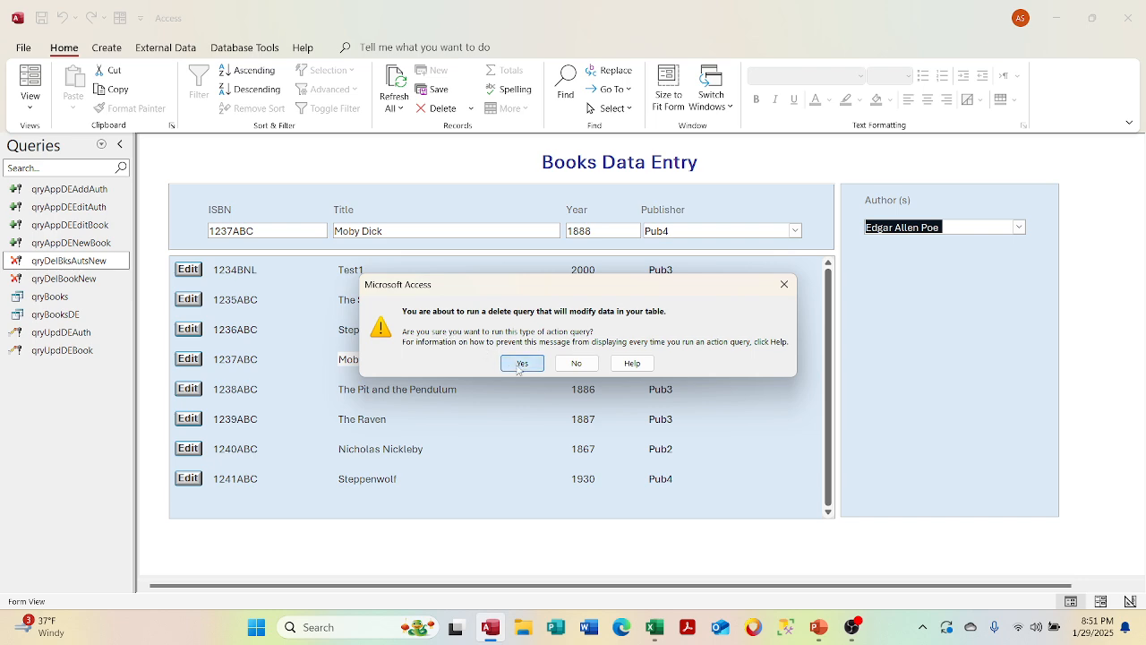
pyautogui.click(548, 362)
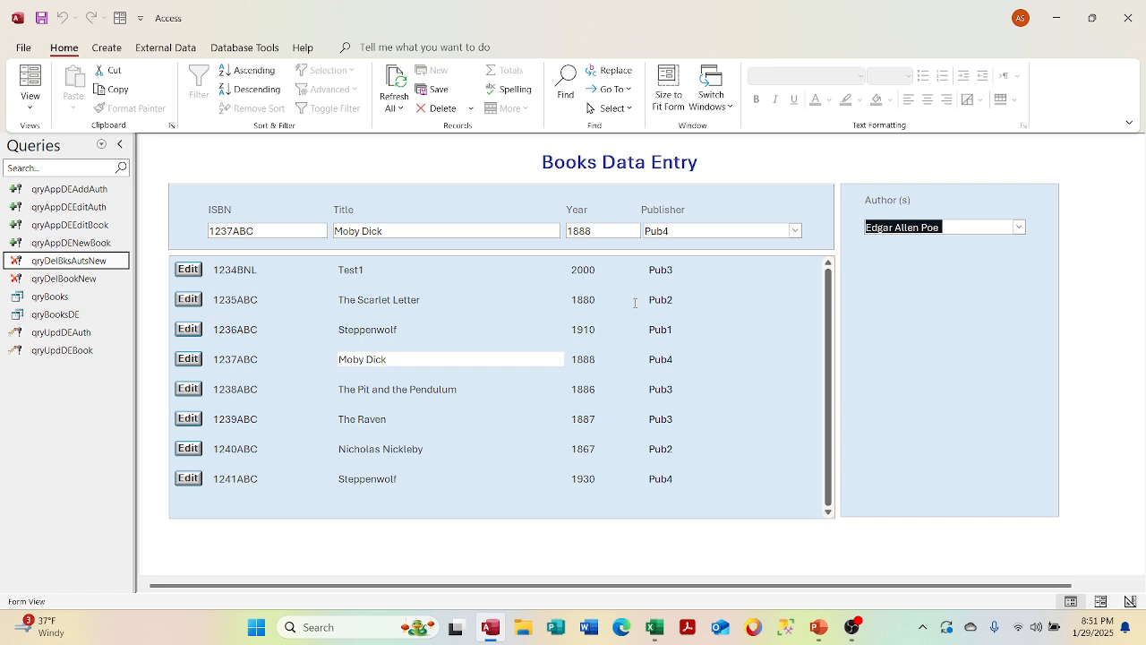
pyautogui.click(445, 226)
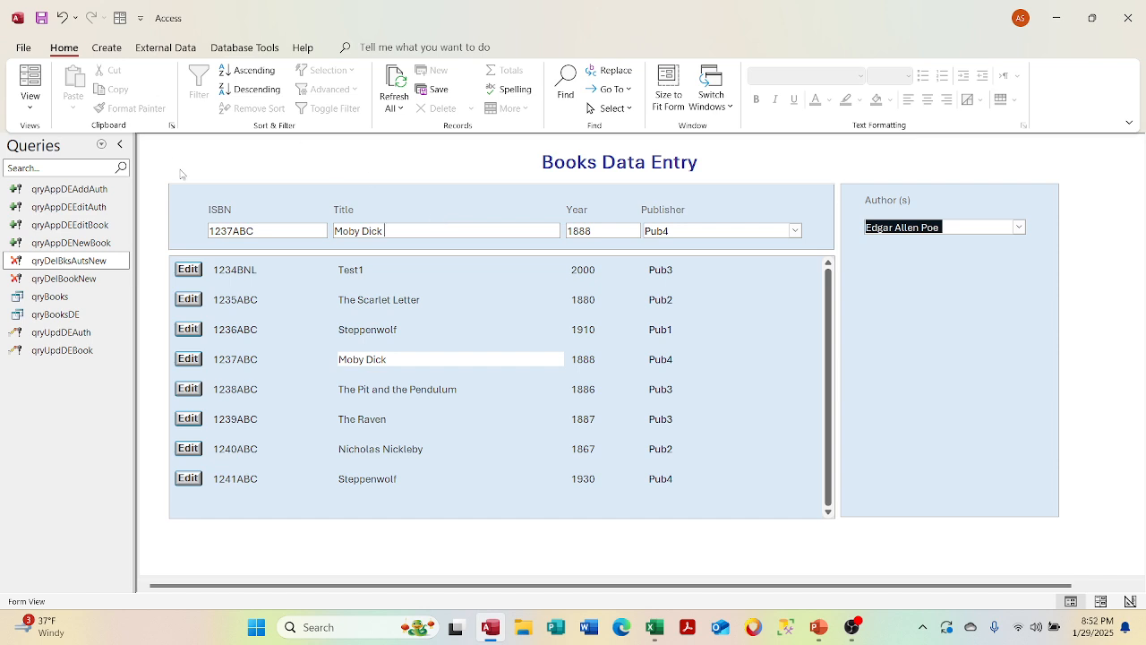
# - Close the Books Data Entry form and reopen frmDEMain from the list of forms
pyautogui.rightClick(180, 170)
pyautogui.click(244, 357)
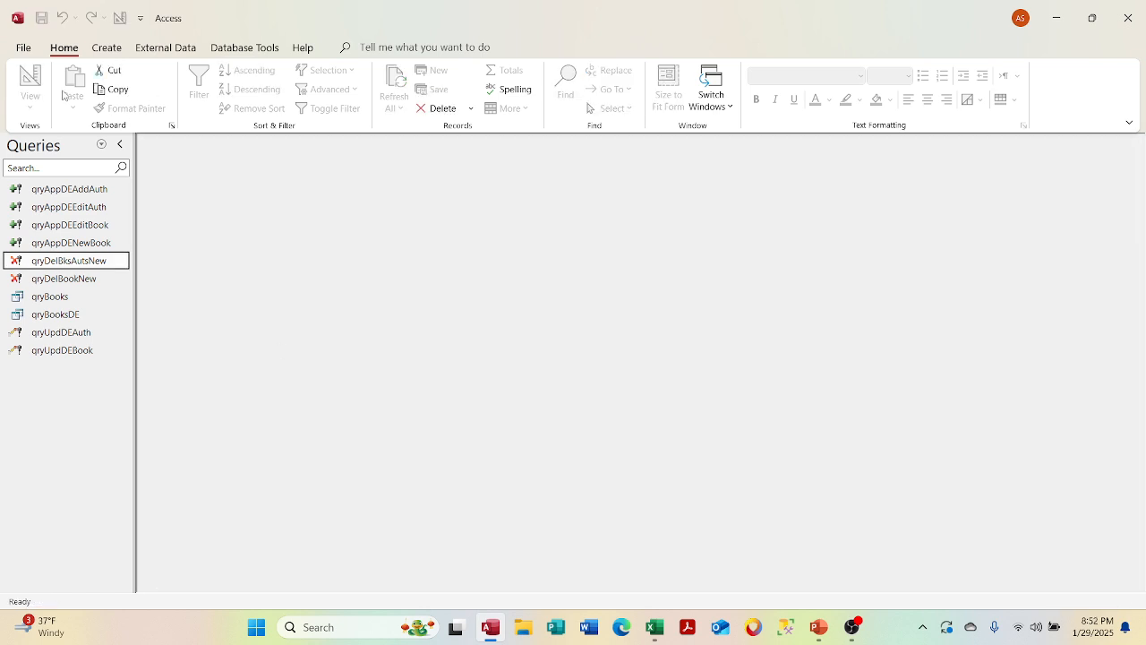
pyautogui.click(102, 145)
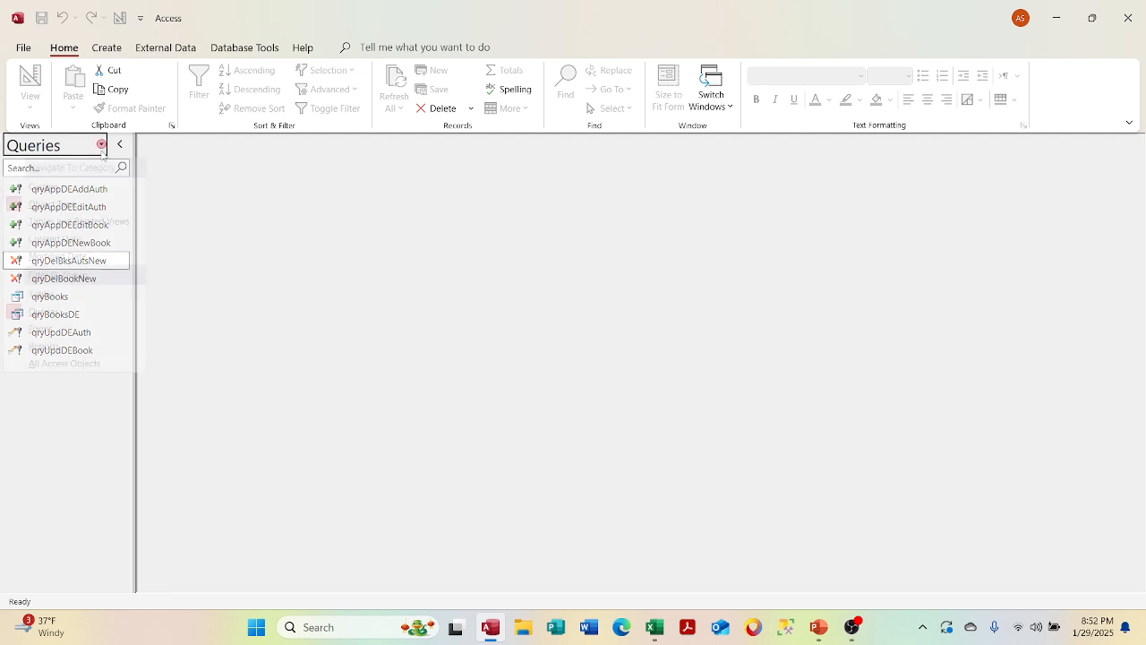
pyautogui.click(87, 328)
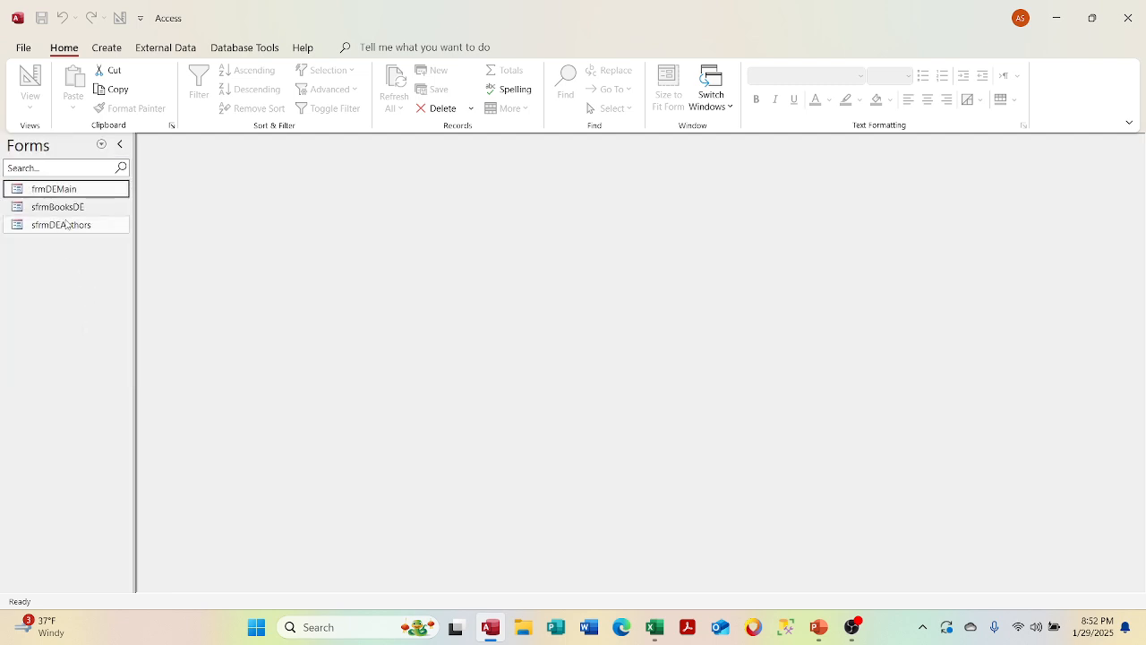
pyautogui.doubleClick(74, 191)
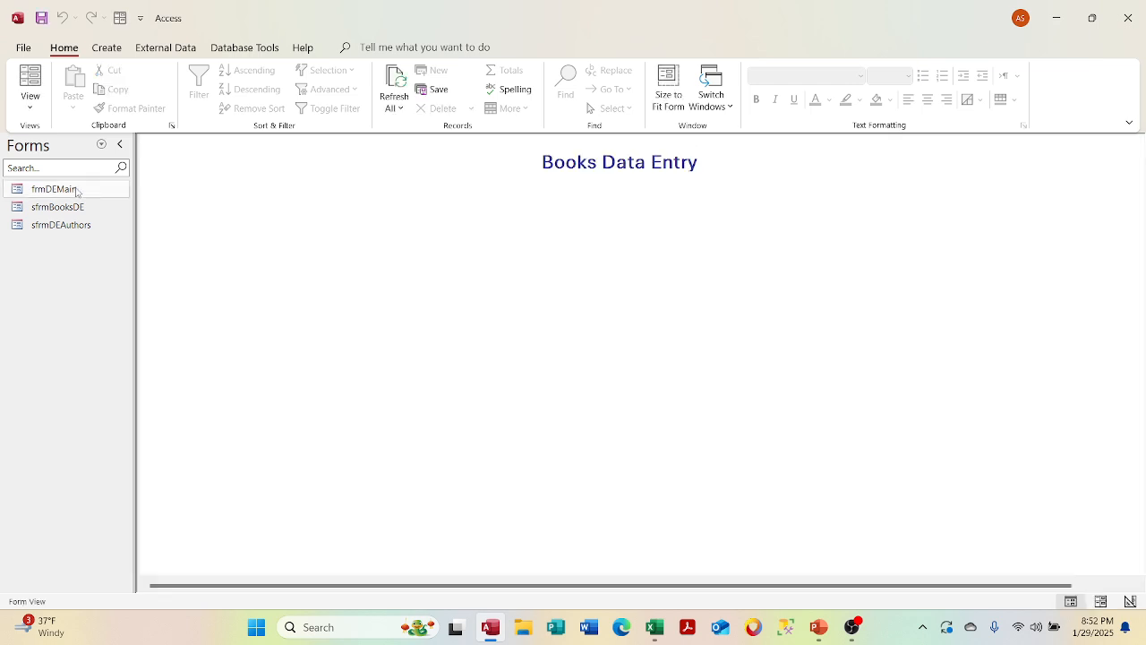
# - Switch the frmDEMain form to Design View
pyautogui.rightClick(77, 191)
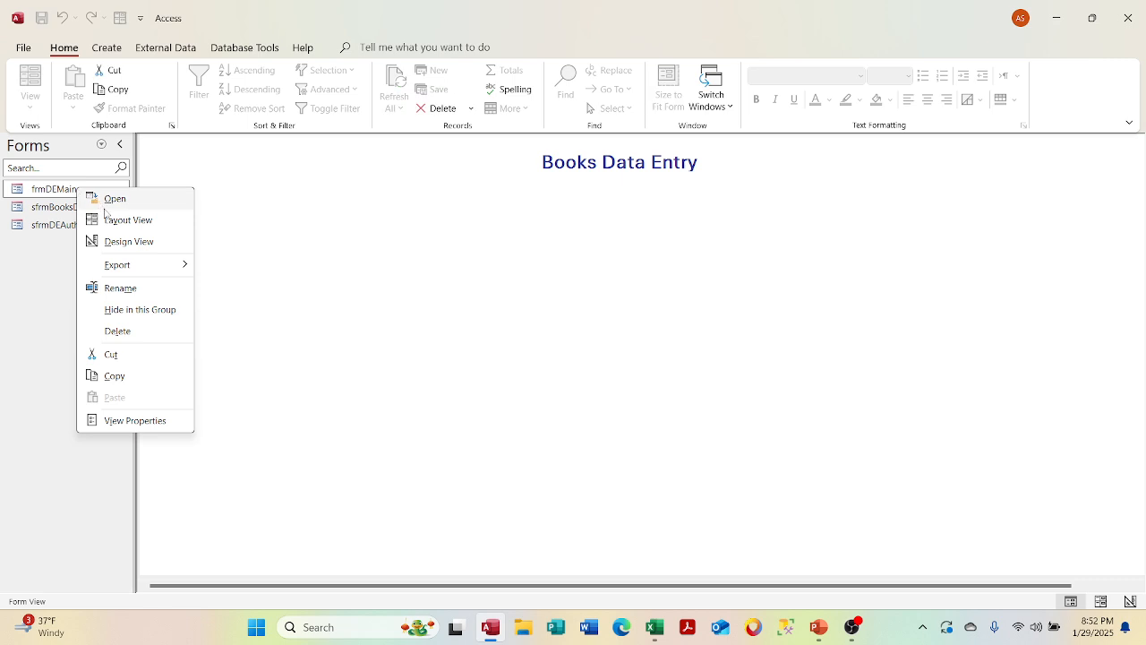
pyautogui.click(105, 218)
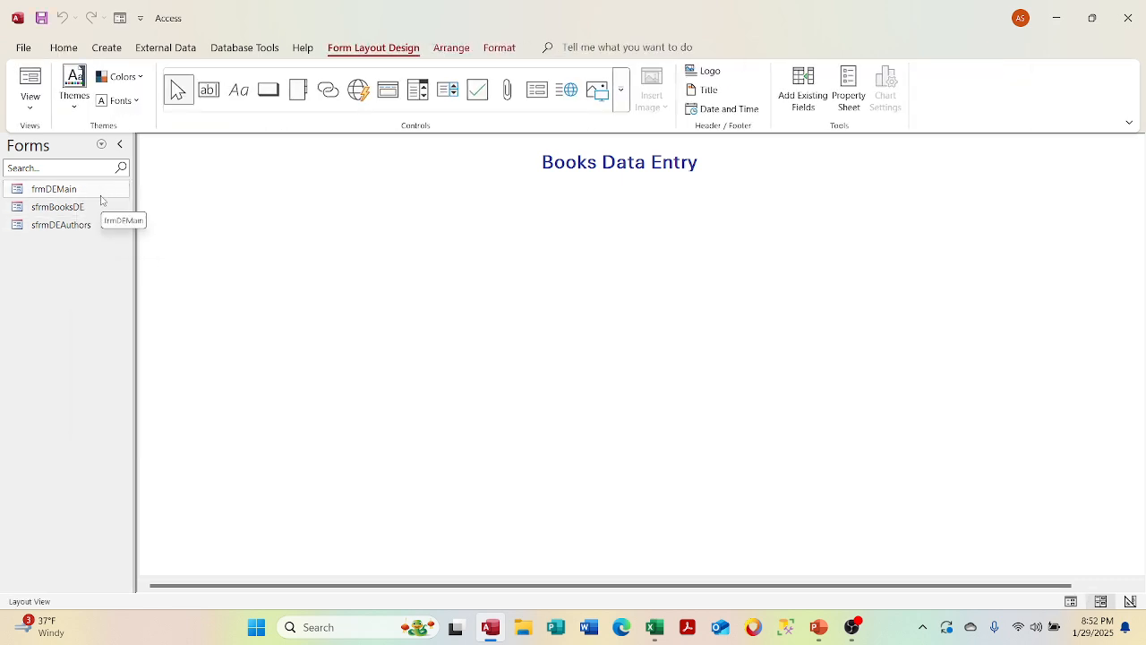
pyautogui.rightClick(101, 193)
pyautogui.click(124, 244)
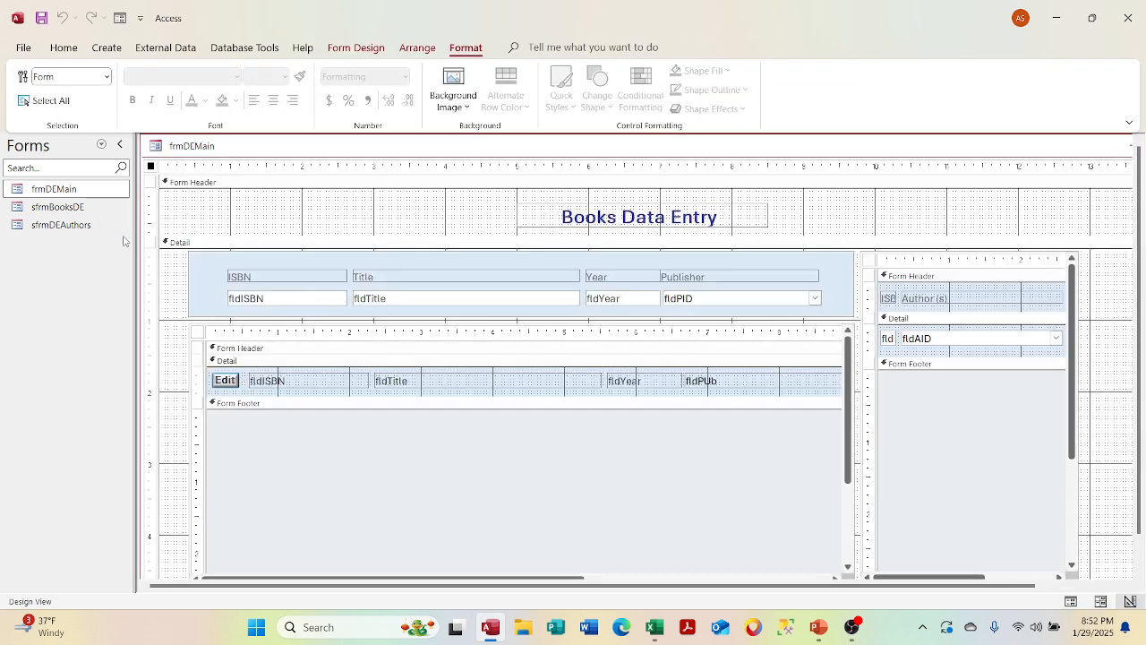
# - Maximize the frmDEMain form window and preview the form in Form View
pyautogui.doubleClick(258, 146)
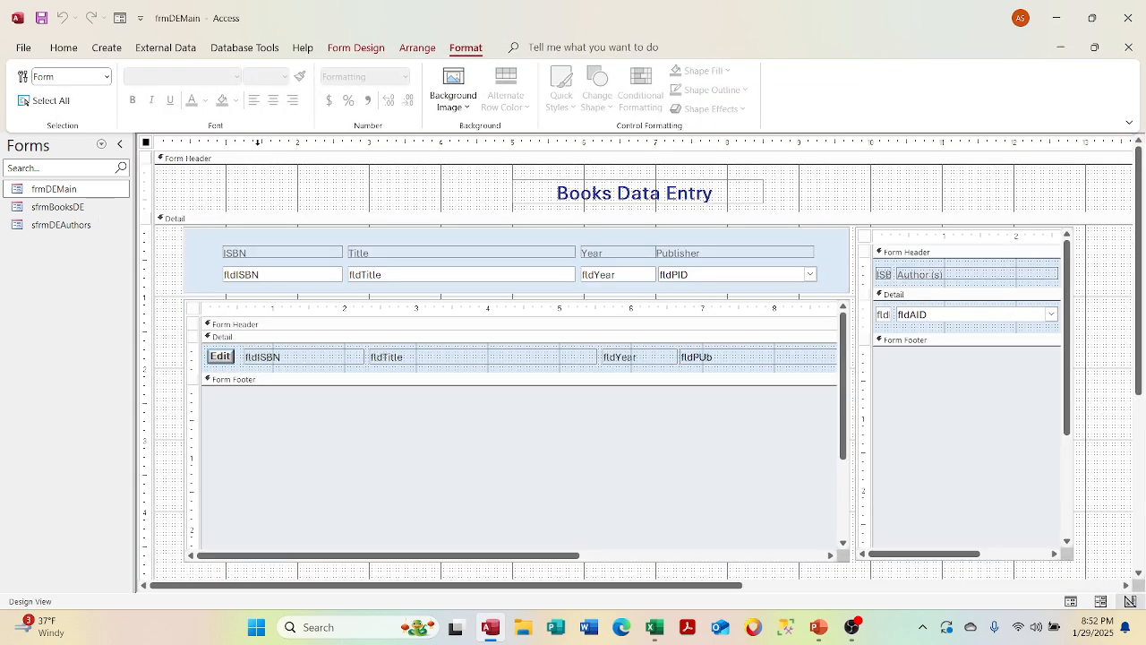
pyautogui.rightClick(425, 169)
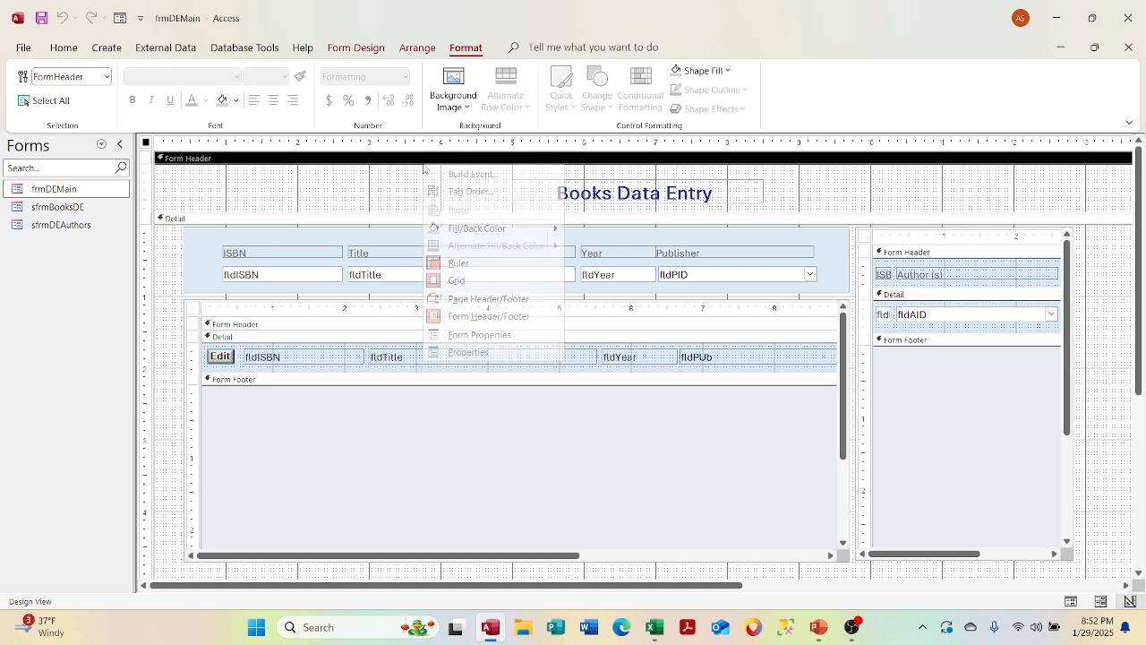
pyautogui.rightClick(415, 154)
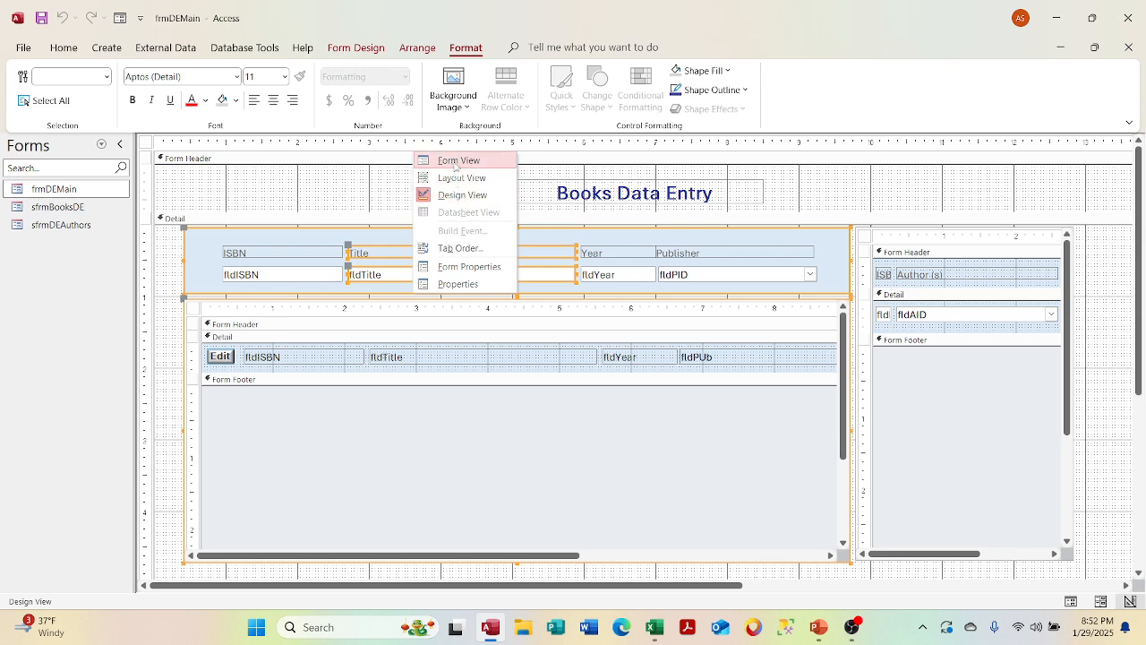
pyautogui.click(455, 163)
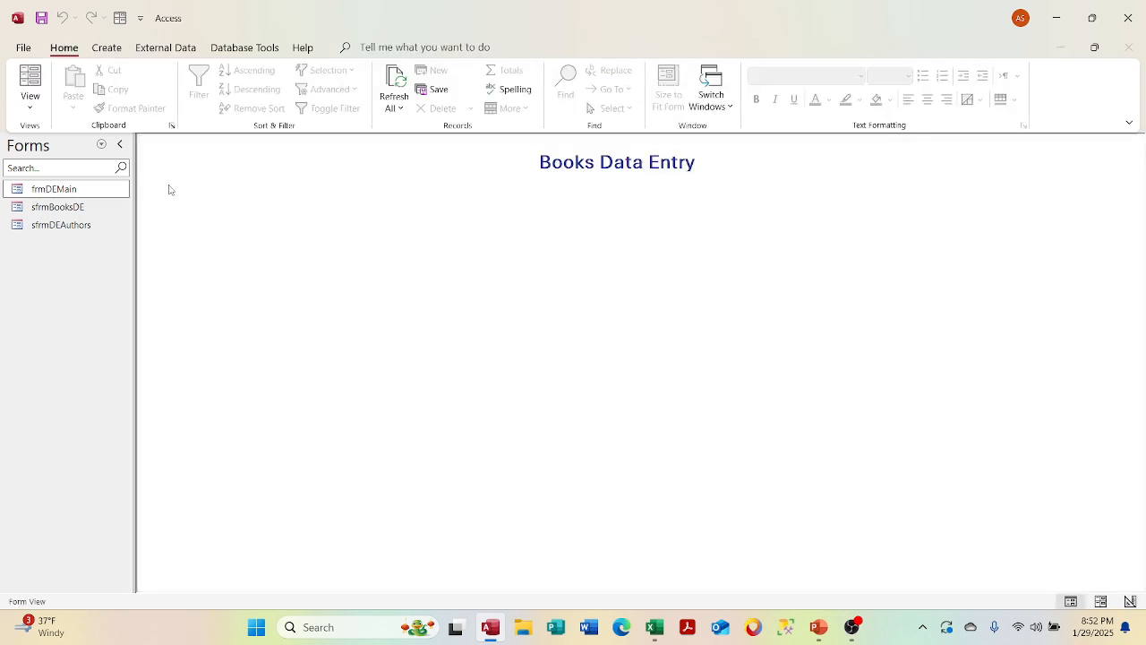
# - Return frmDEMain to Design View and select the blue rectangle behind the book fields
pyautogui.rightClick(168, 189)
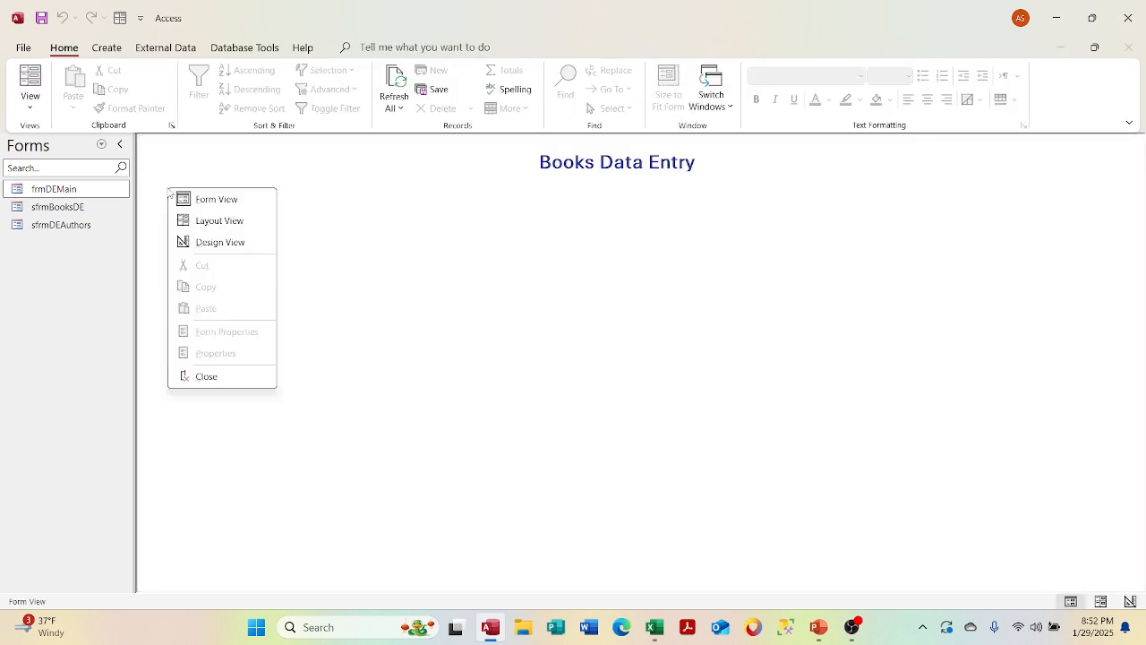
pyautogui.click(180, 155)
pyautogui.rightClick(180, 155)
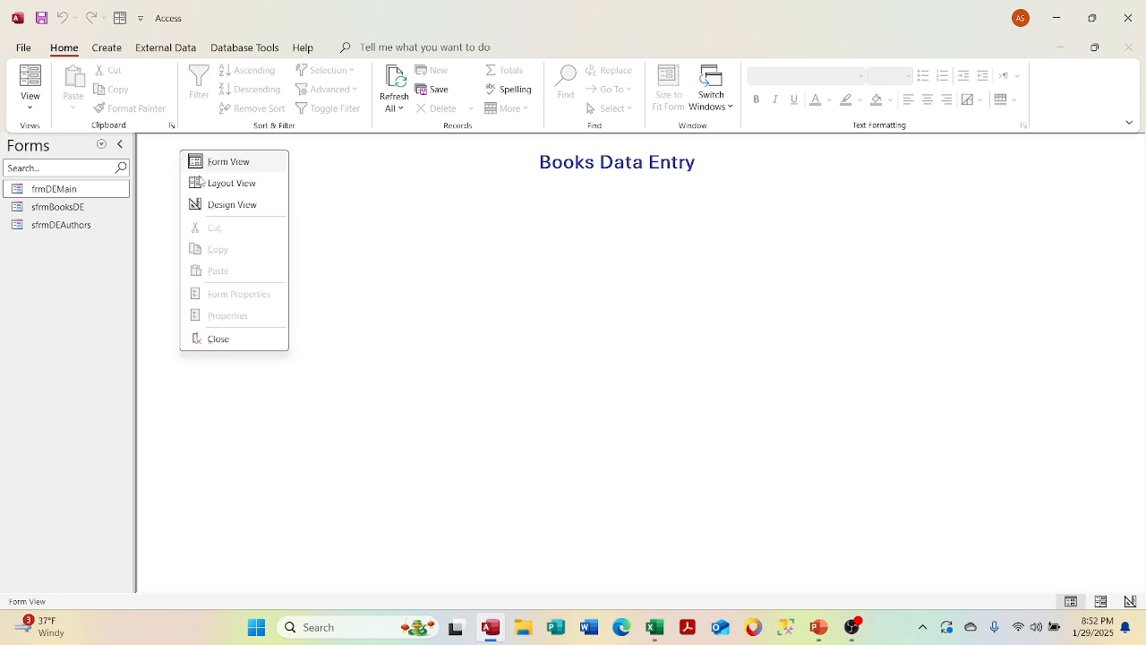
pyautogui.click(208, 204)
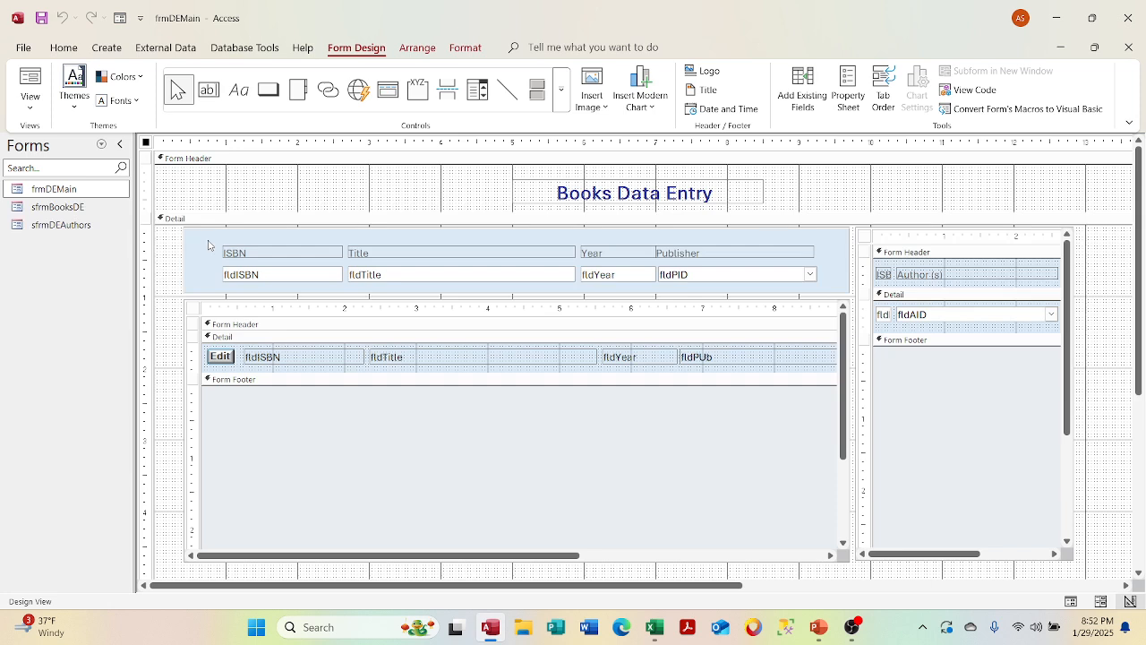
pyautogui.click(209, 244)
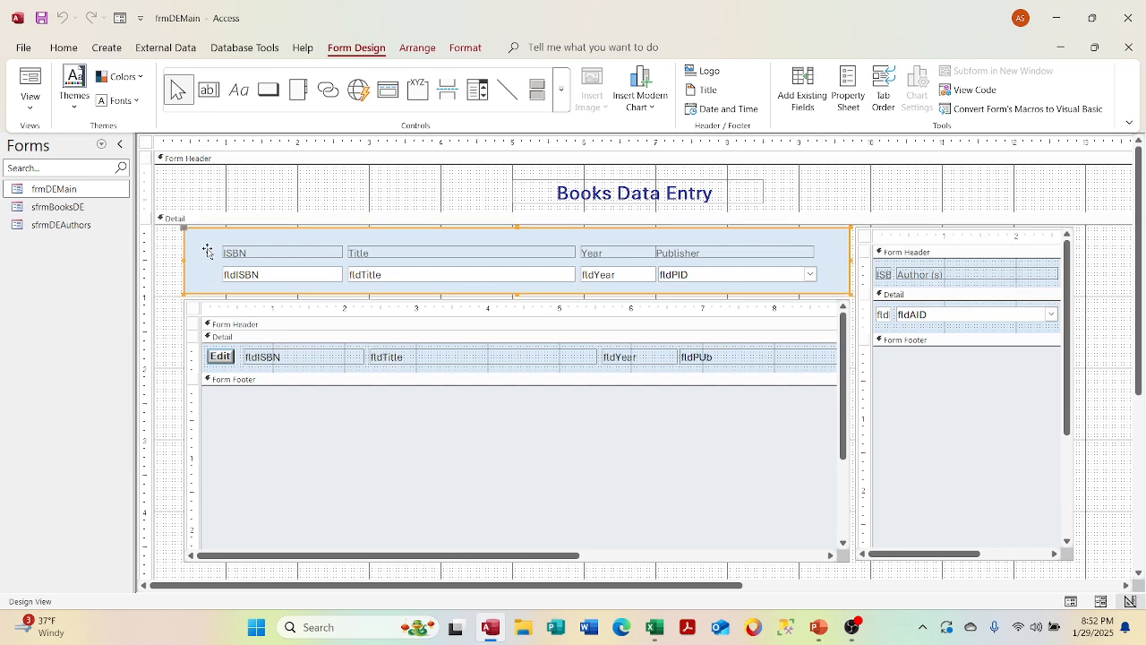
# - Set the main form's Allow Additions property to Yes and close its properties
pyautogui.click(145, 145)
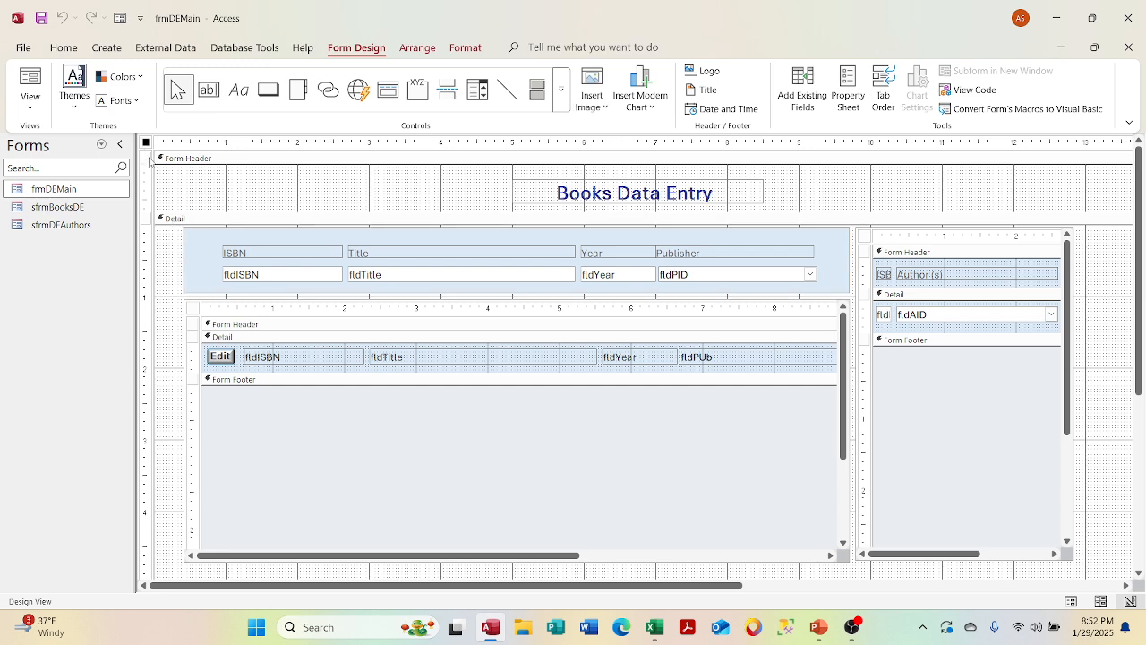
pyautogui.rightClick(146, 145)
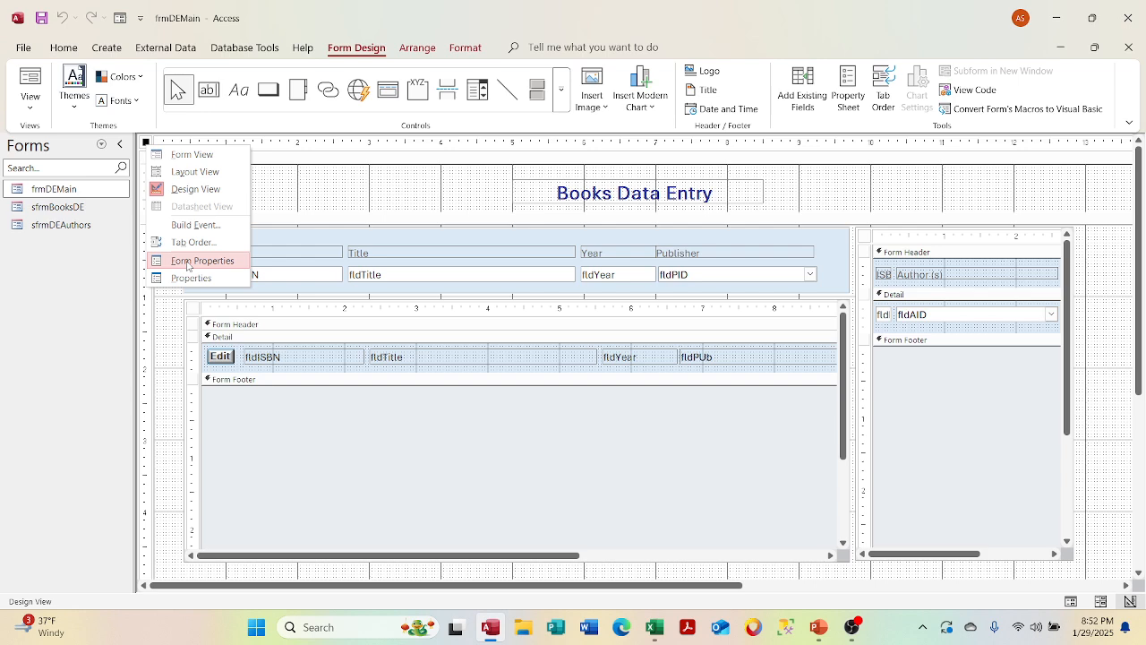
pyautogui.click(187, 262)
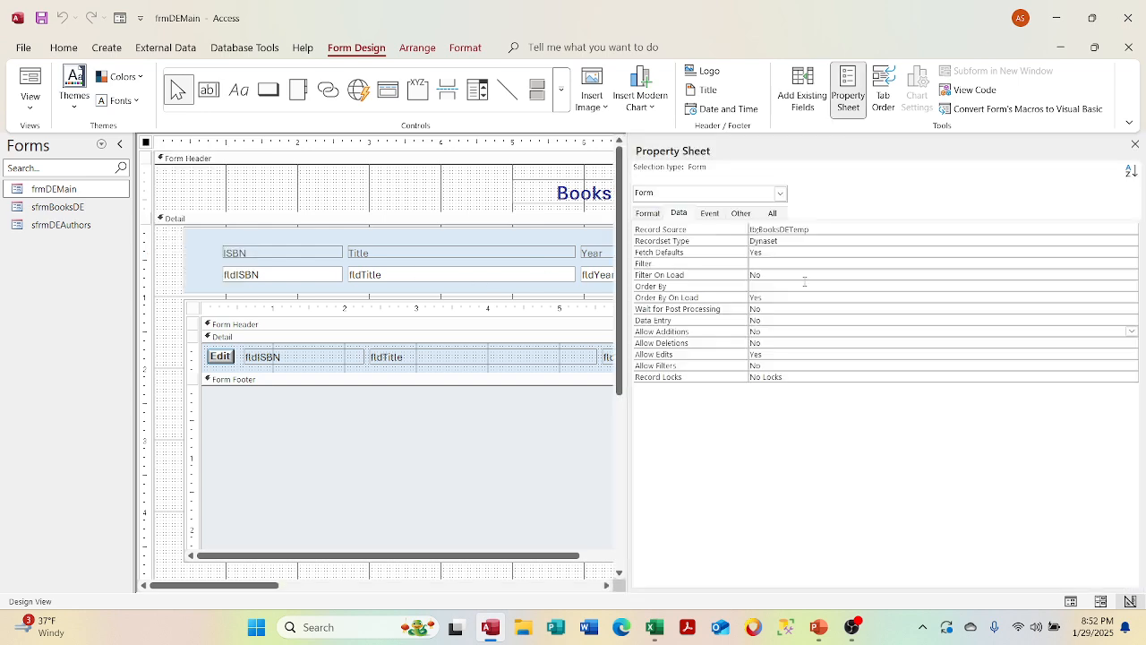
pyautogui.click(815, 331)
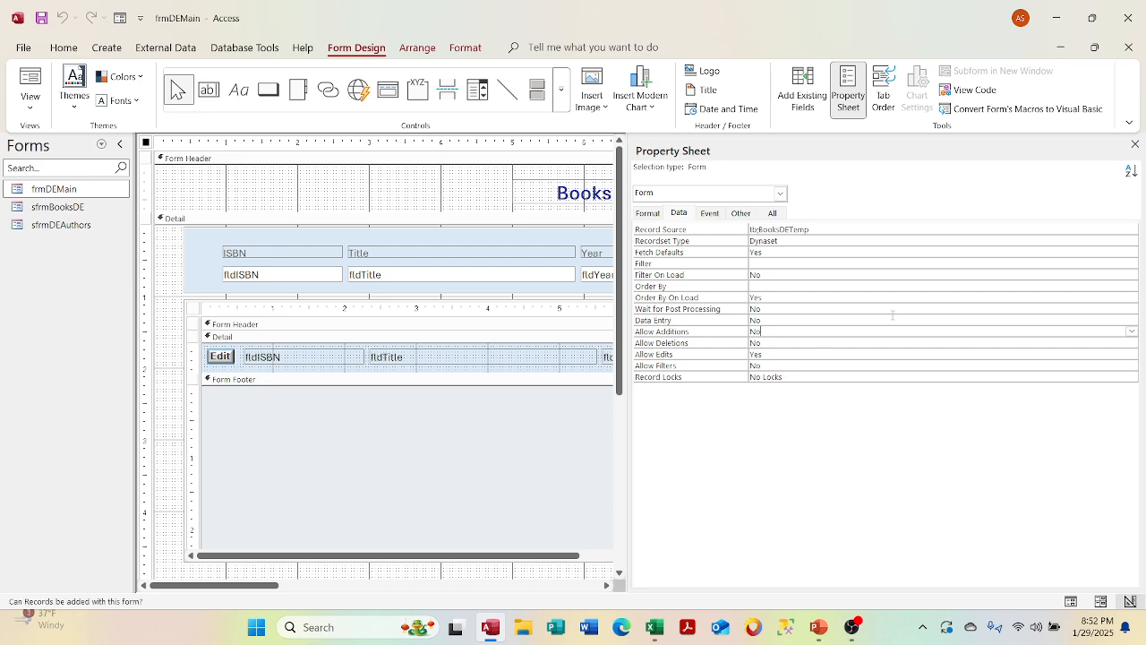
pyautogui.click(1131, 332)
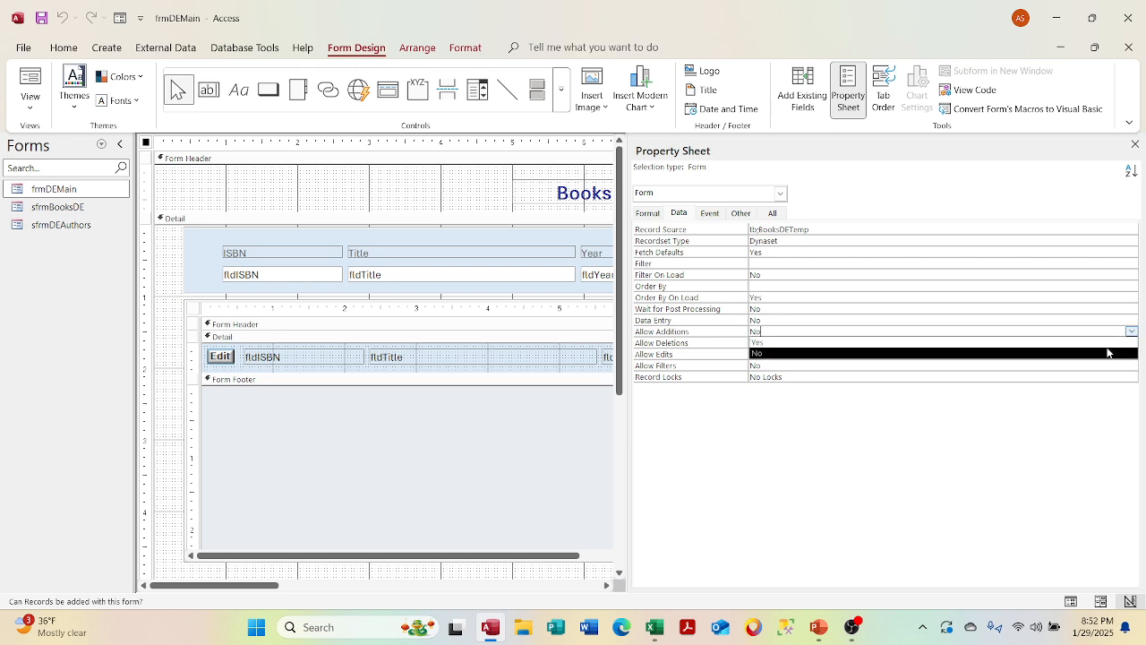
pyautogui.click(1108, 342)
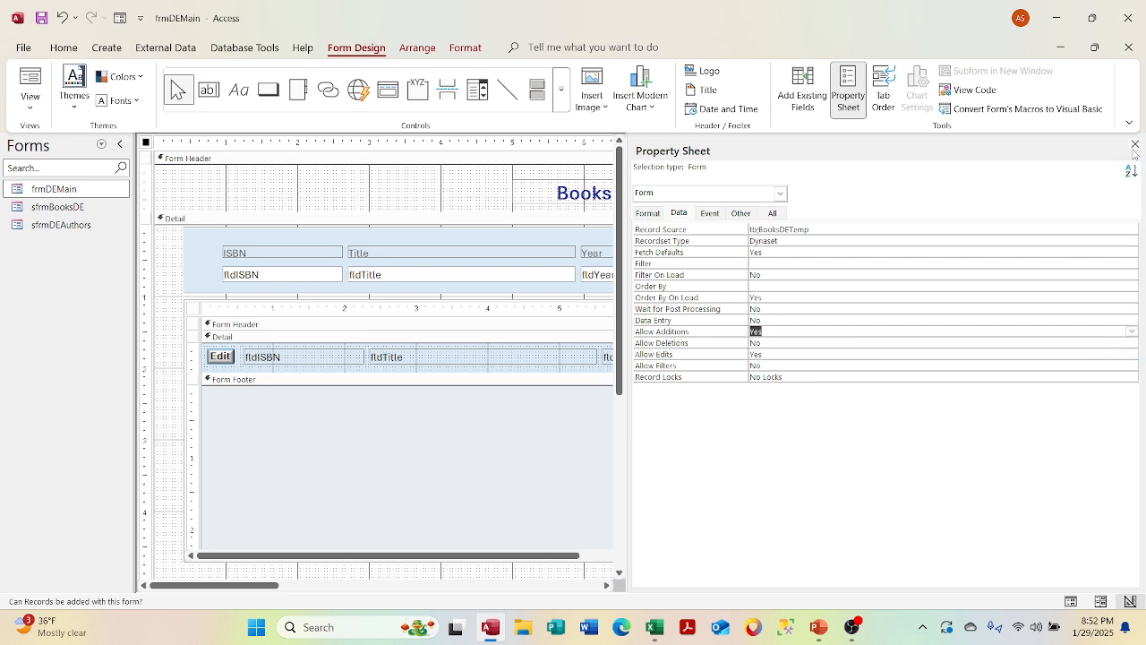
pyautogui.click(1133, 145)
# - Set the authors subform's Allow Additions property to Yes, and display the main form in Form View
pyautogui.click(864, 235)
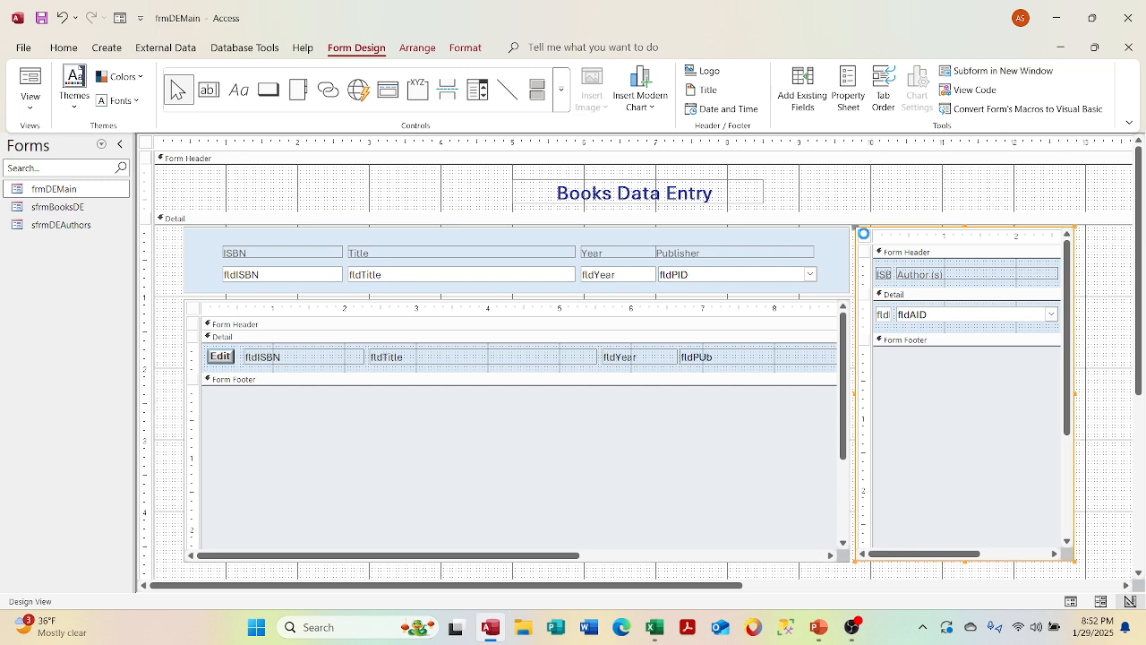
pyautogui.click(864, 234)
pyautogui.rightClick(865, 242)
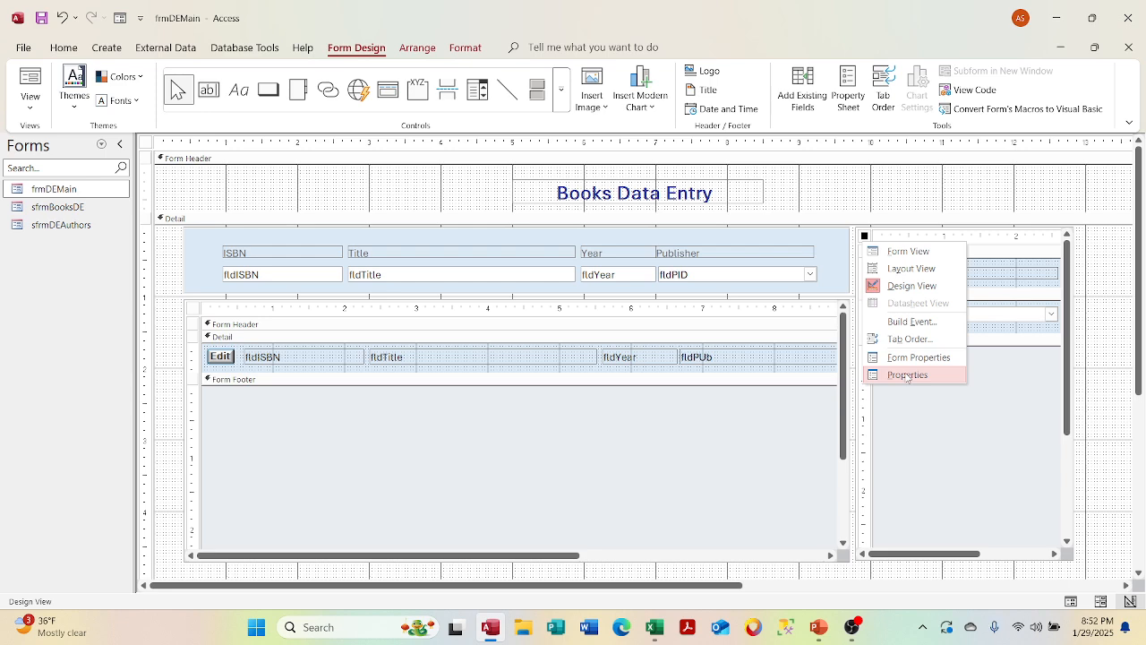
pyautogui.click(906, 376)
pyautogui.click(831, 332)
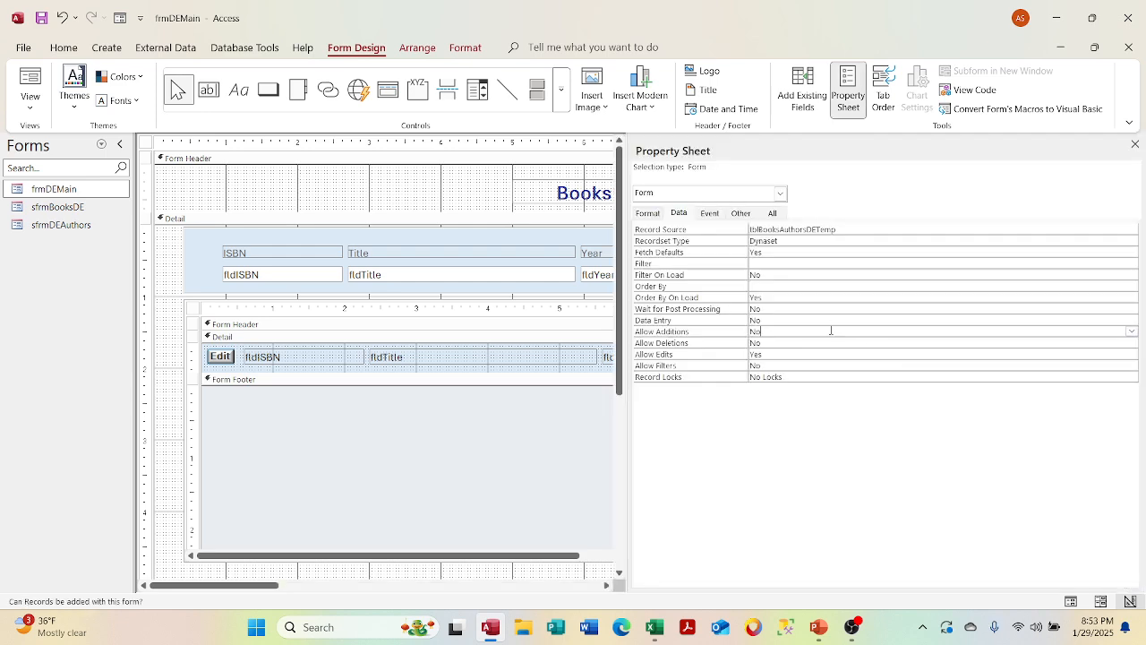
pyautogui.click(1132, 331)
pyautogui.click(1103, 344)
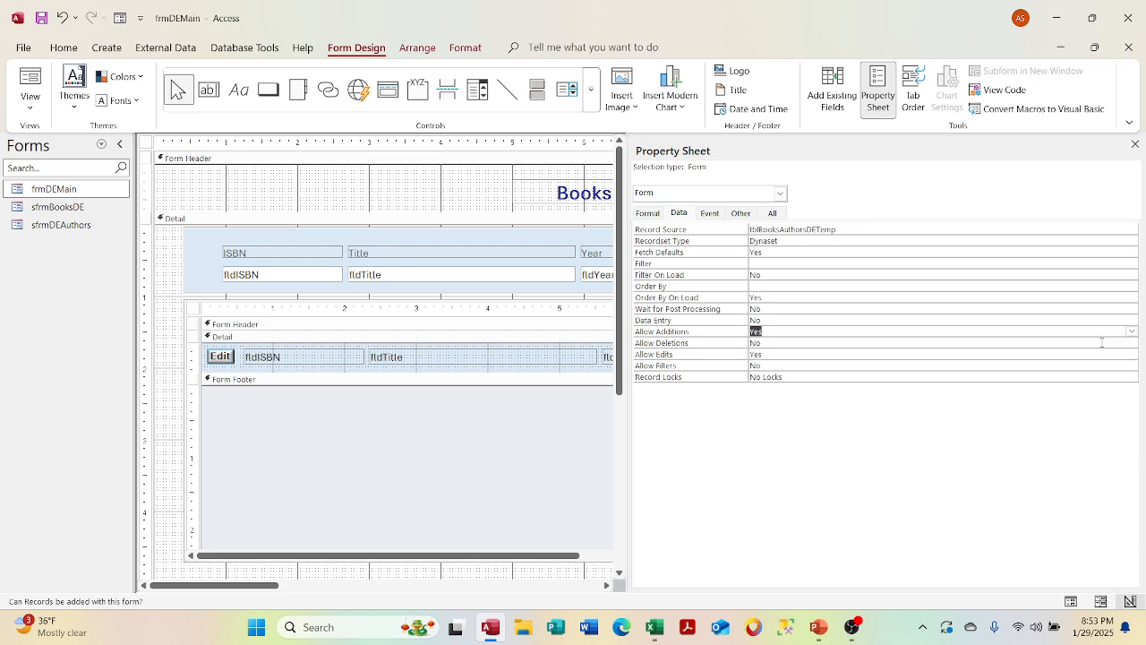
pyautogui.click(1135, 144)
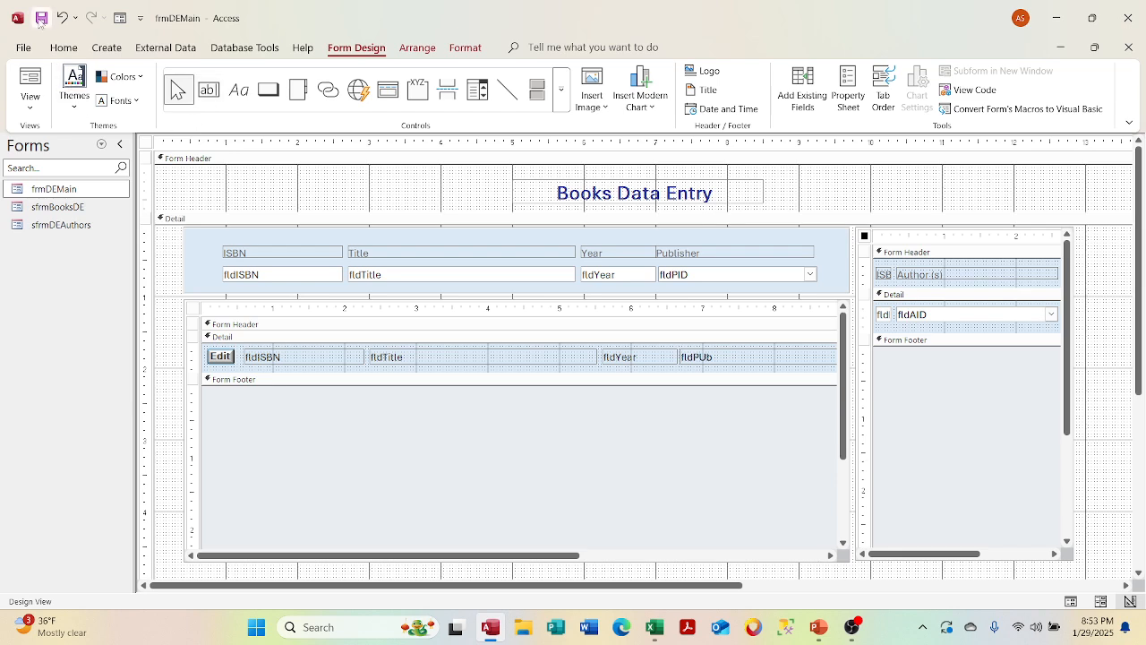
pyautogui.click(30, 85)
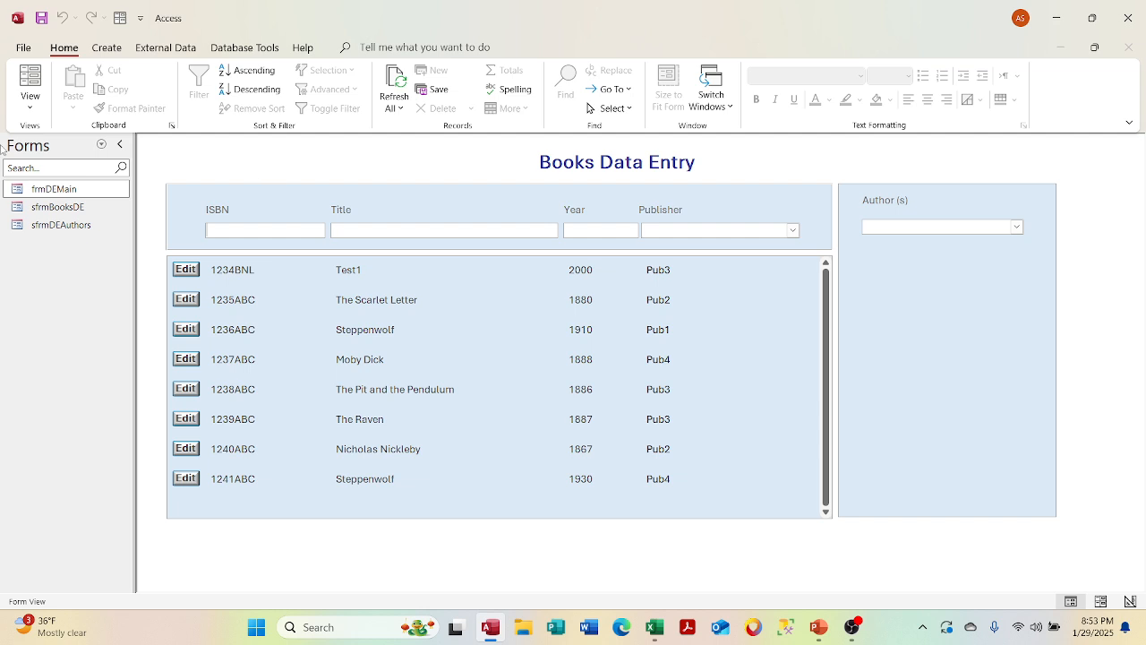
# - Try shortening the authors subform in Design View so it ends just below its detail section, and preview it in Form View
pyautogui.click(29, 109)
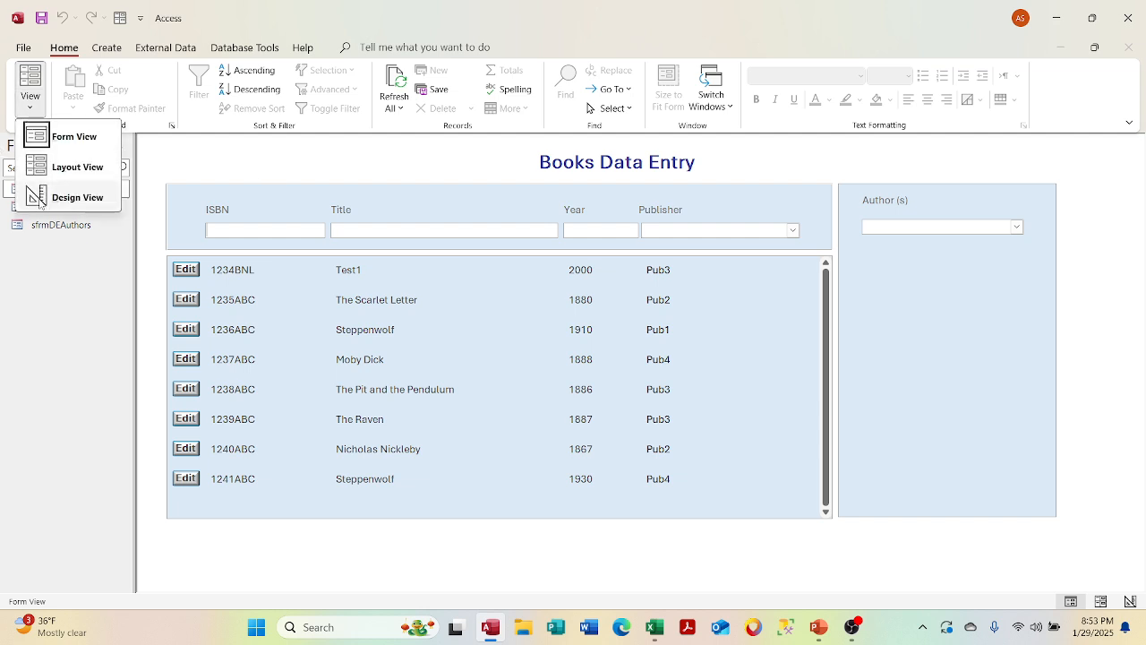
pyautogui.click(49, 200)
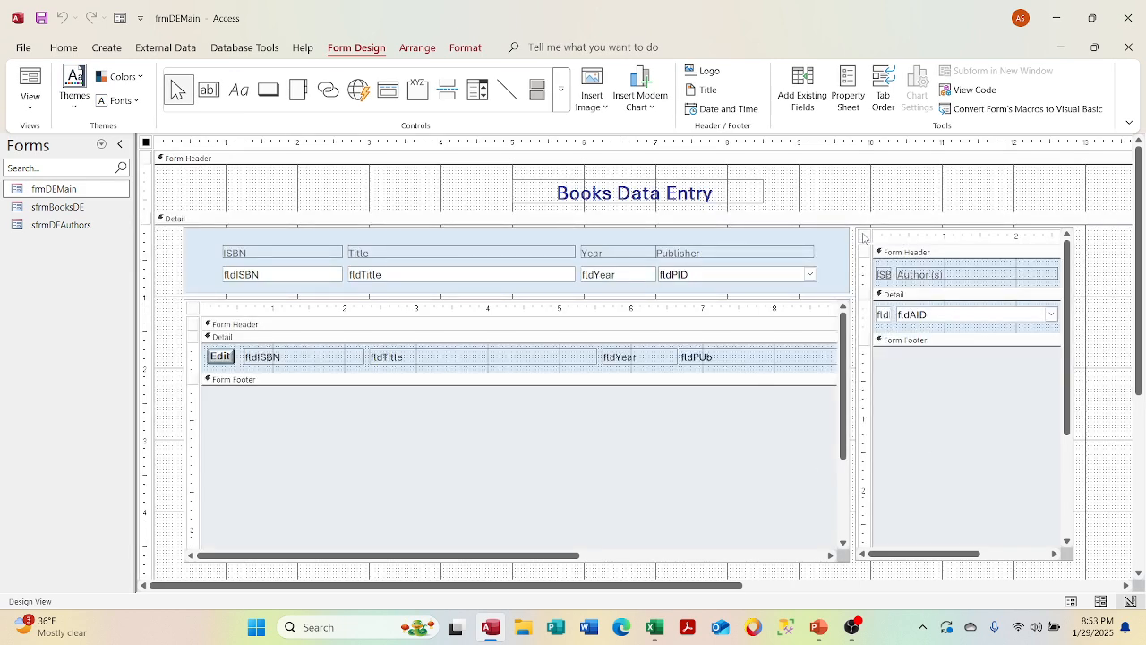
pyautogui.click(863, 240)
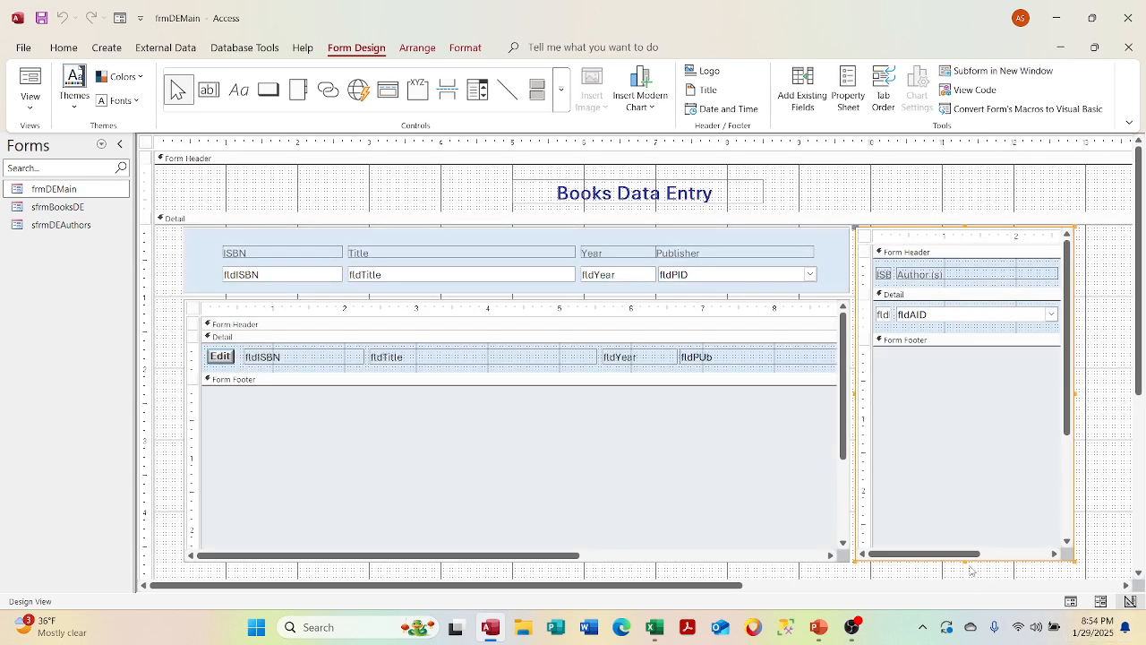
pyautogui.moveTo(964, 561); pyautogui.dragTo(940, 353)
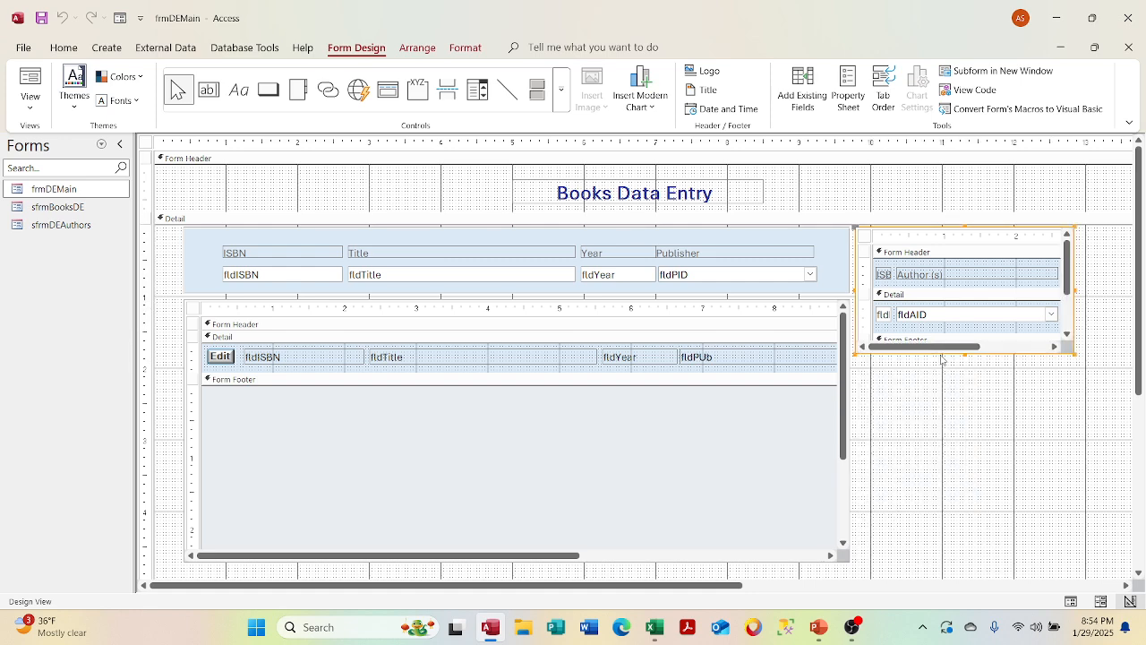
pyautogui.click(30, 85)
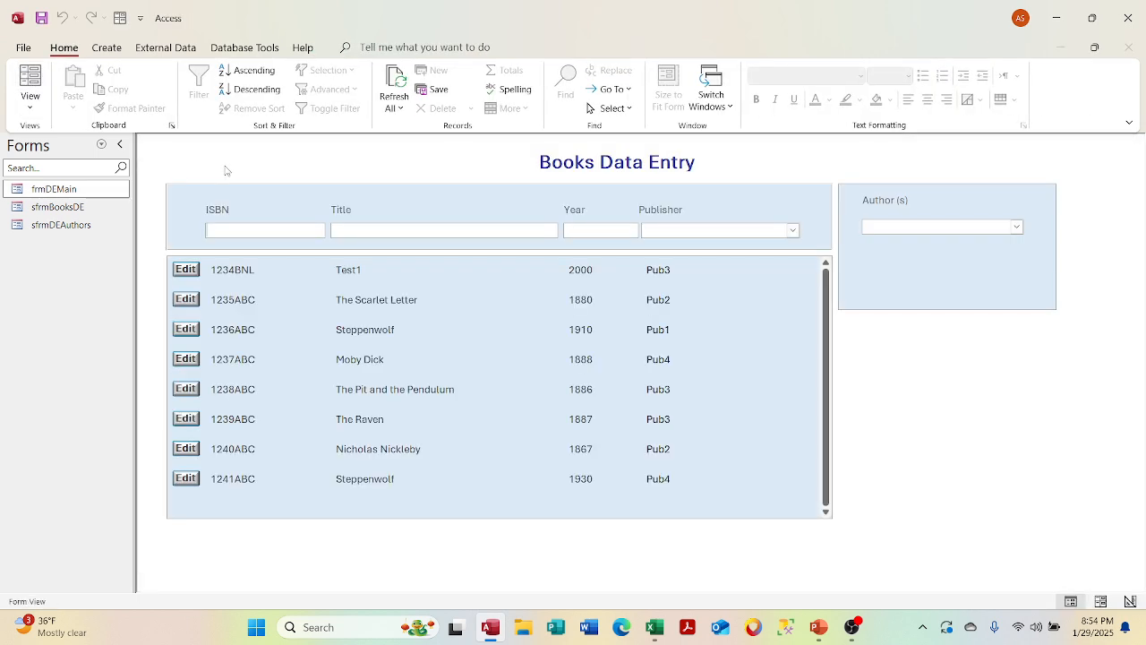
# - Close frmDEMain without saving the design changes
pyautogui.click(32, 109)
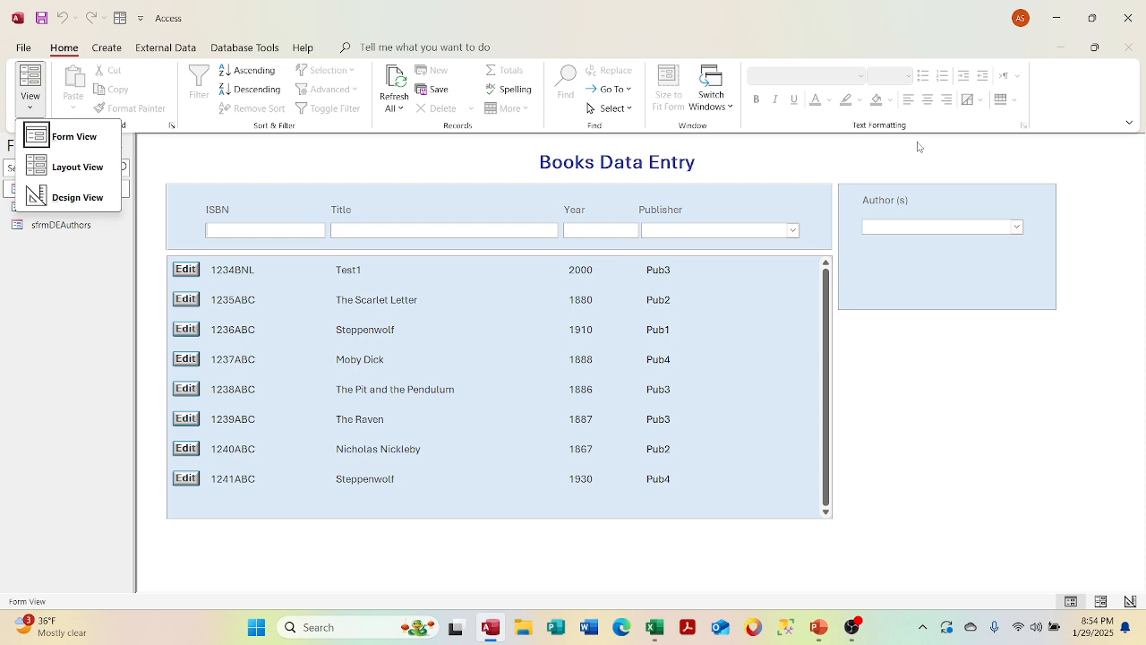
pyautogui.click(1140, 175)
pyautogui.rightClick(1080, 170)
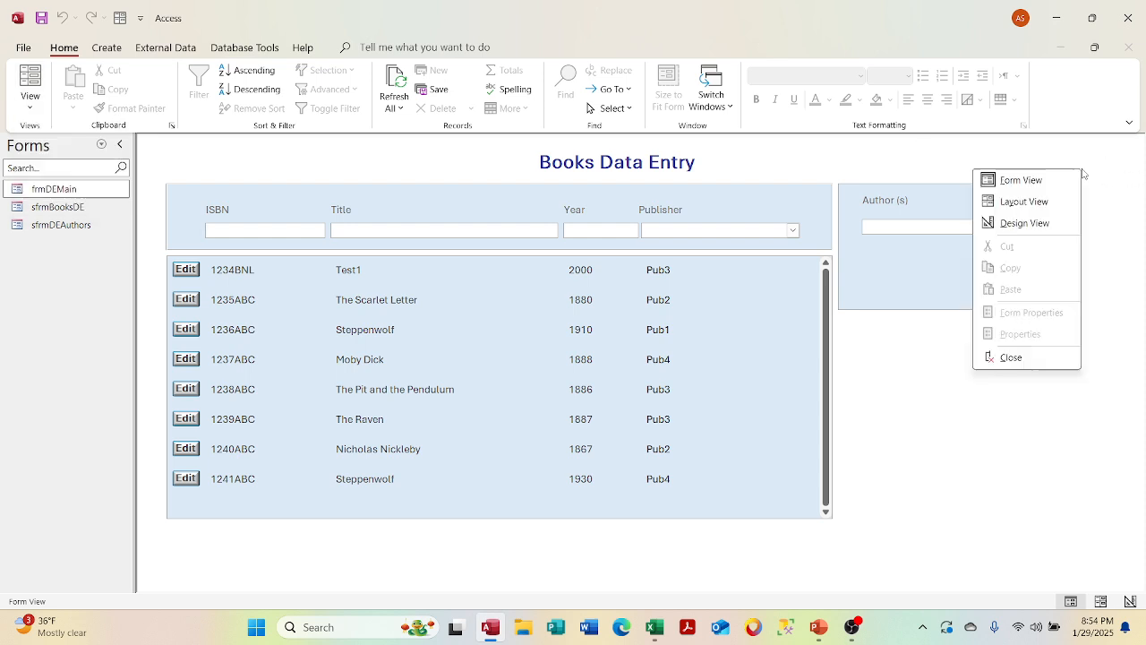
pyautogui.click(1011, 357)
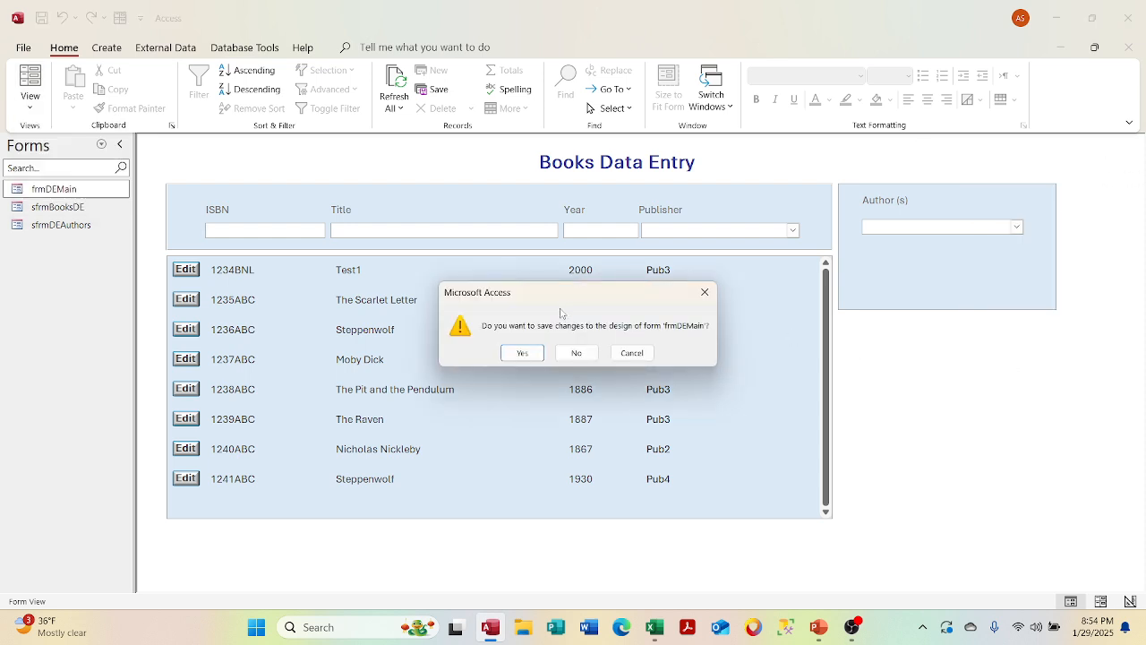
pyautogui.click(577, 353)
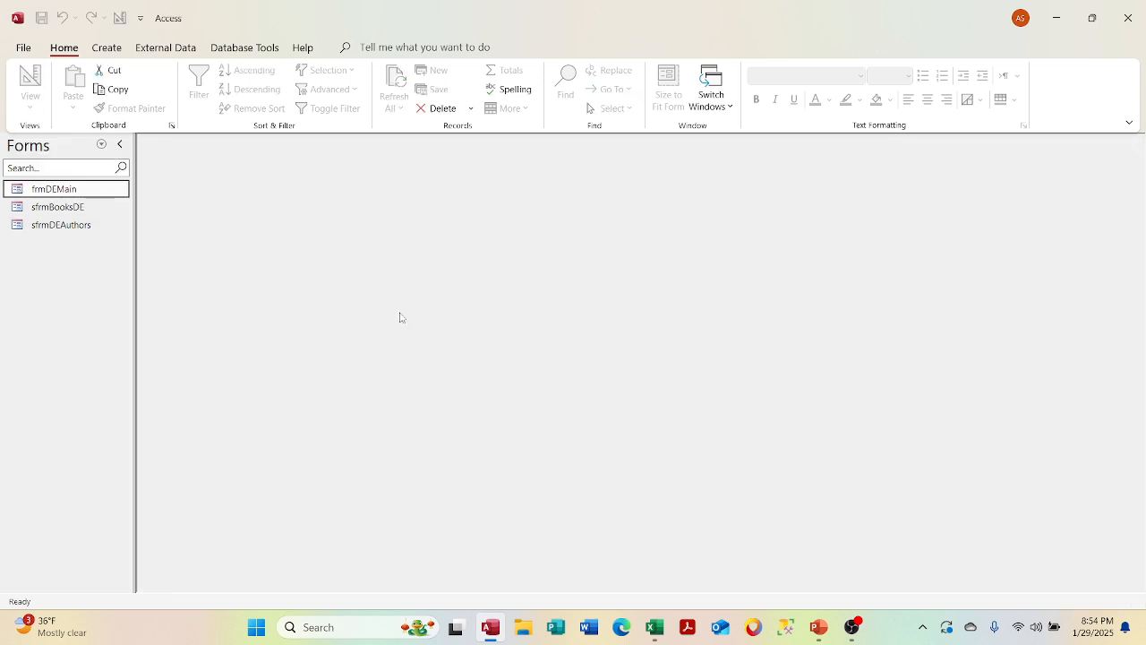
# - Open frmDEMain in Form View and collapse the ribbon so that only its tabs are shown
pyautogui.doubleClick(47, 191)
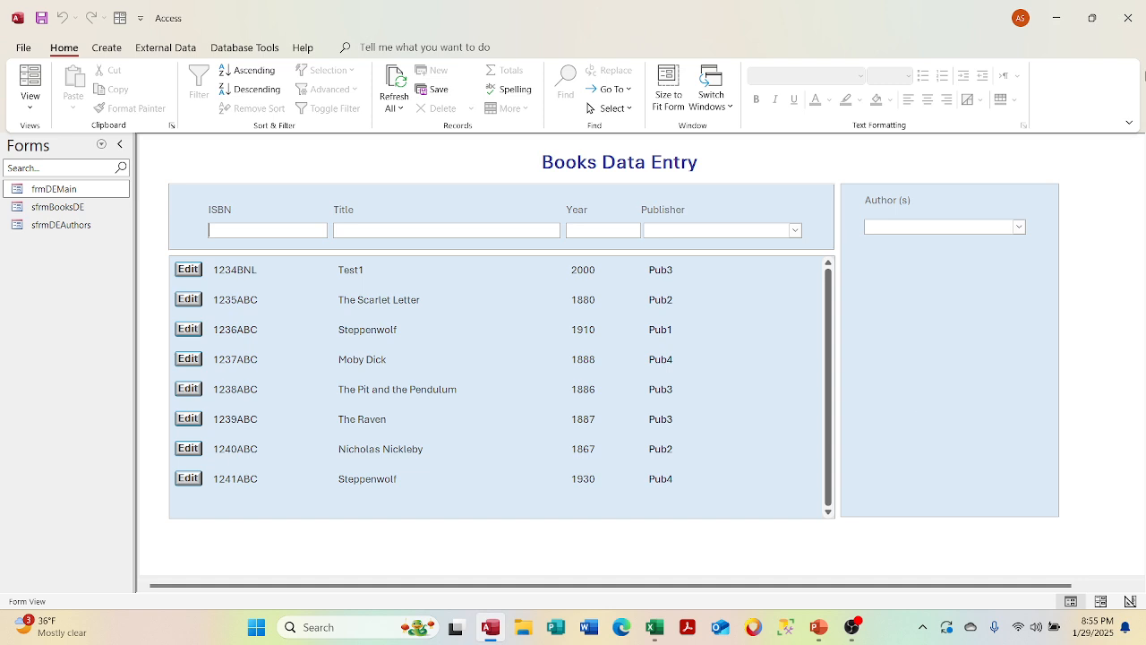
pyautogui.click(1128, 123)
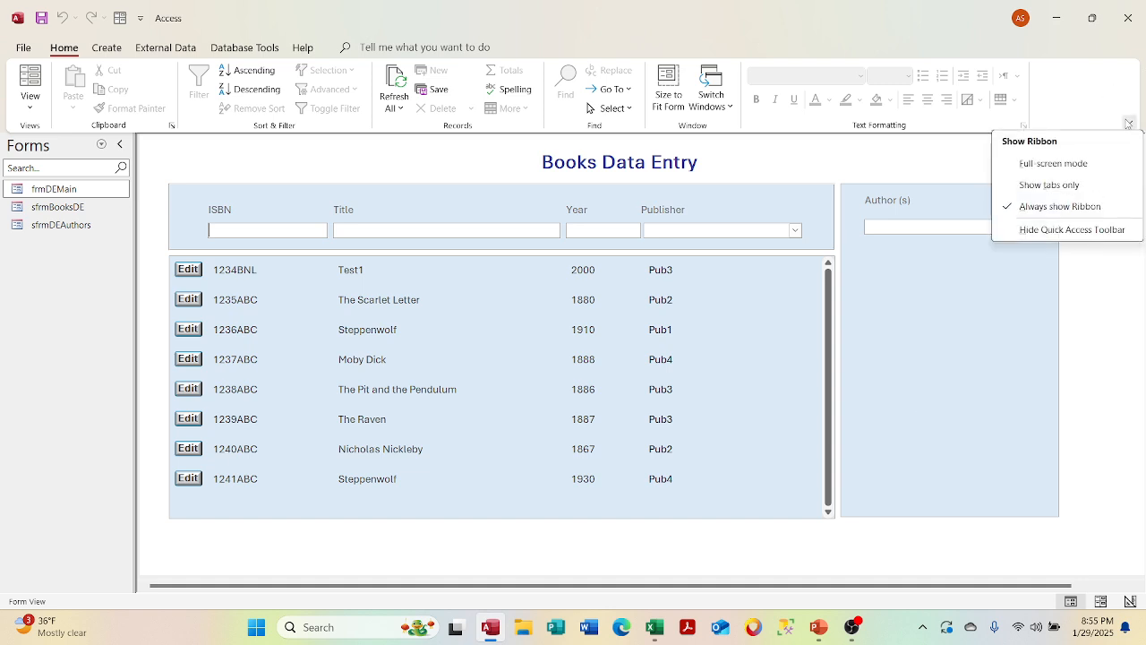
pyautogui.click(1128, 124)
pyautogui.click(1128, 124)
pyautogui.click(851, 155)
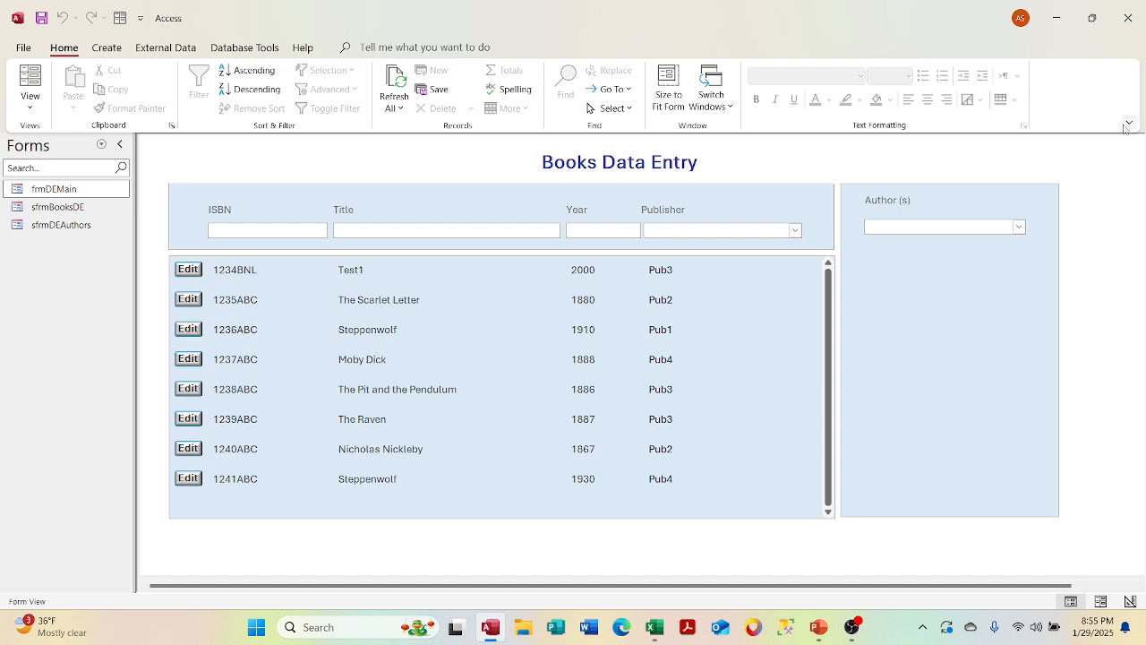
pyautogui.click(1128, 123)
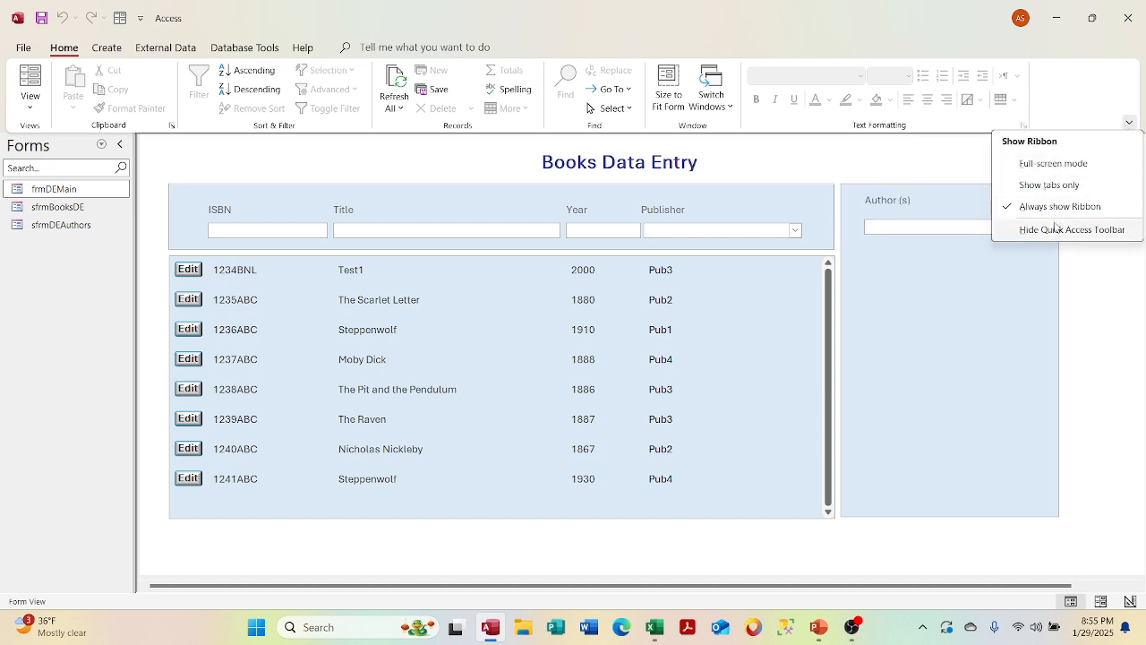
pyautogui.click(1006, 188)
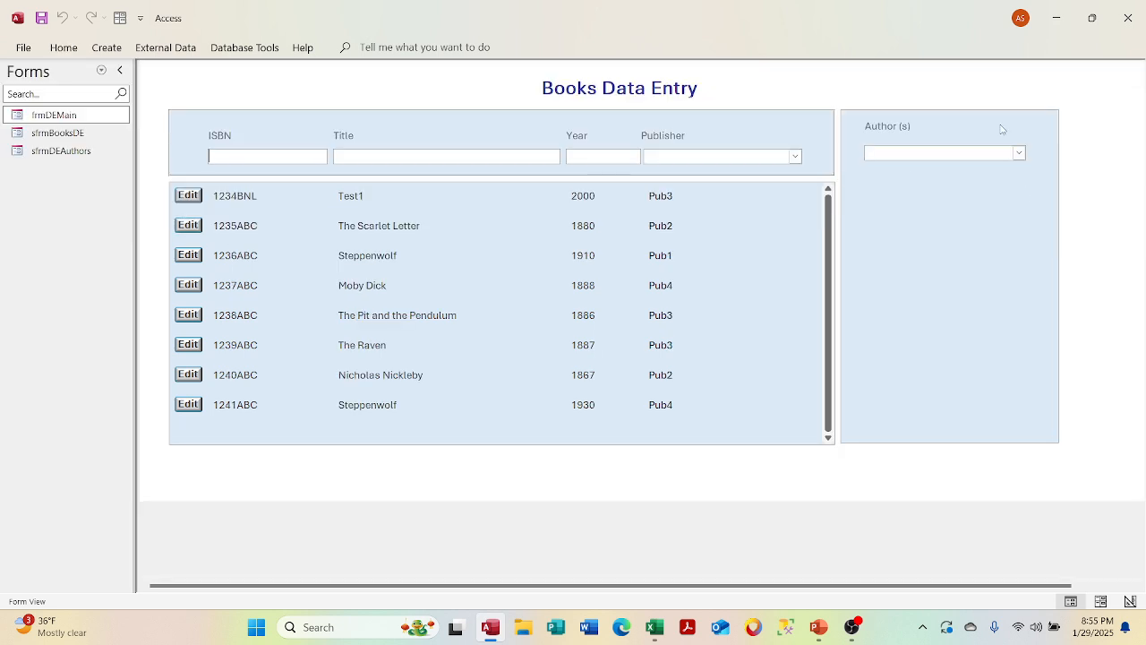
pyautogui.click(612, 254)
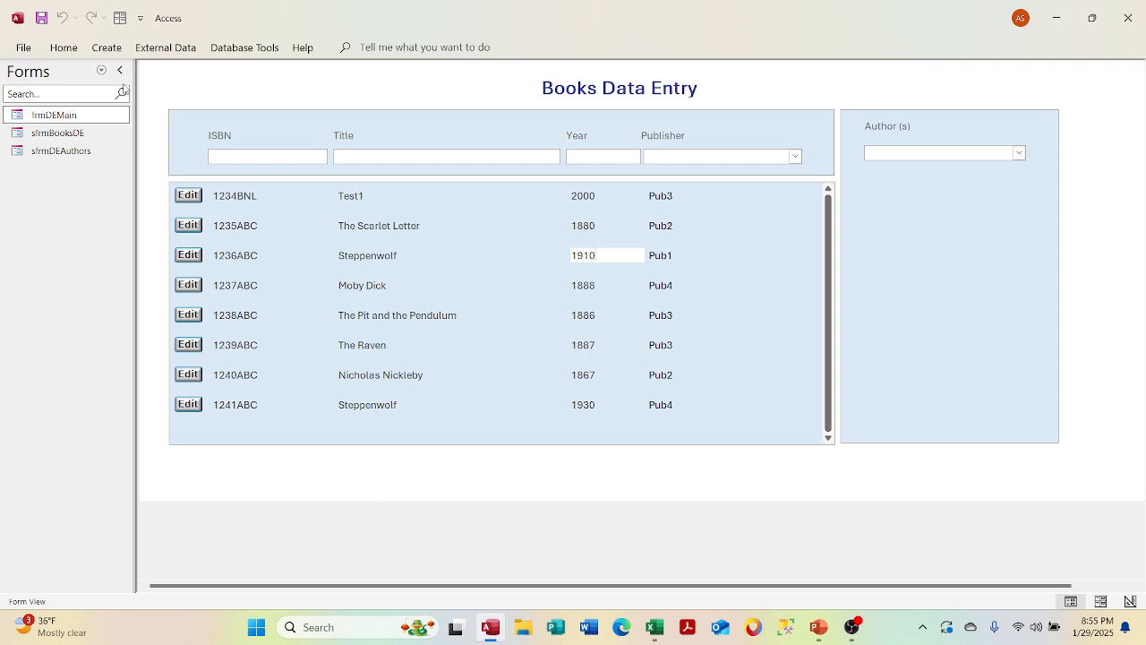
# - Enlarge the frmDEMain window downward in Design View until the form footer shows, and preview it in Form View
pyautogui.rightClick(157, 77)
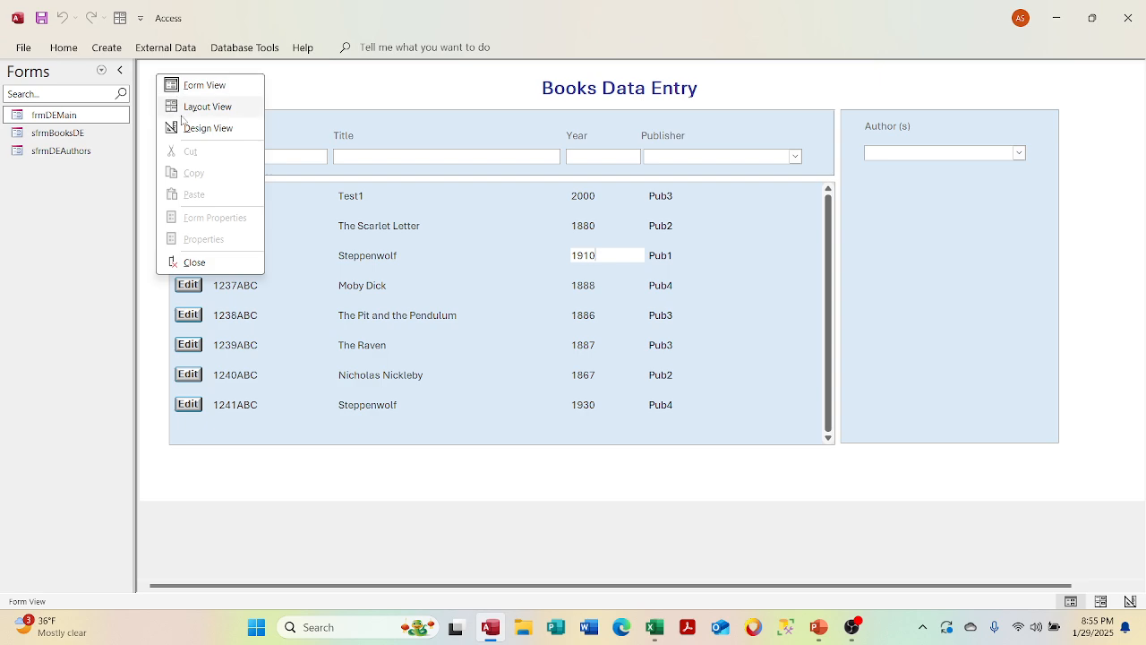
pyautogui.click(183, 128)
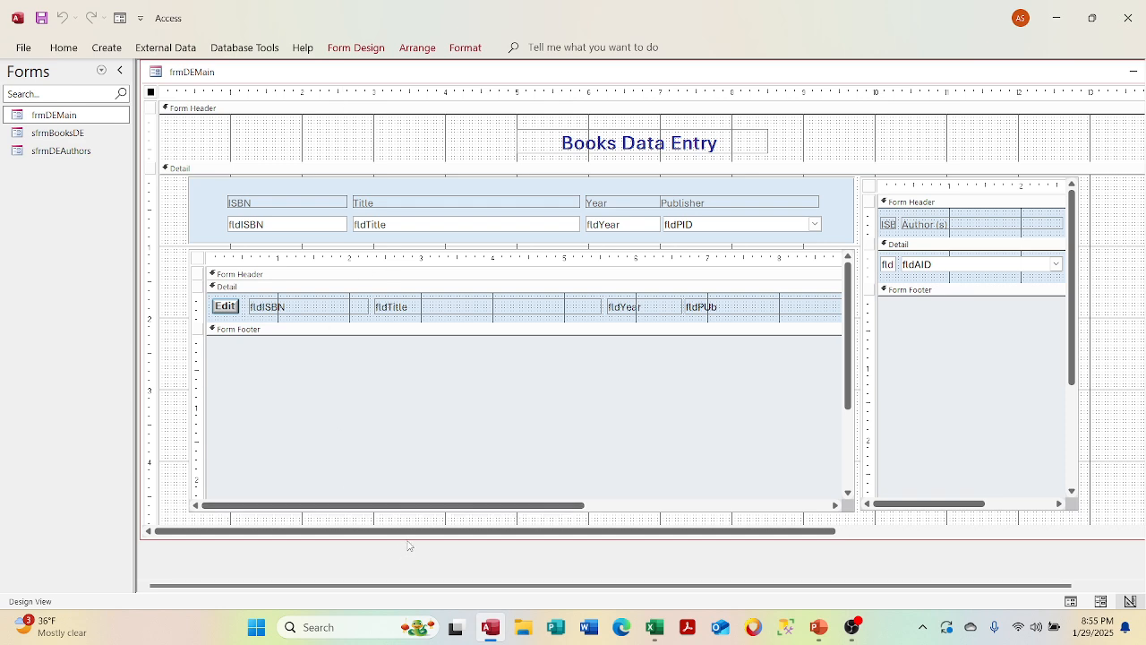
pyautogui.moveTo(408, 537); pyautogui.dragTo(407, 578)
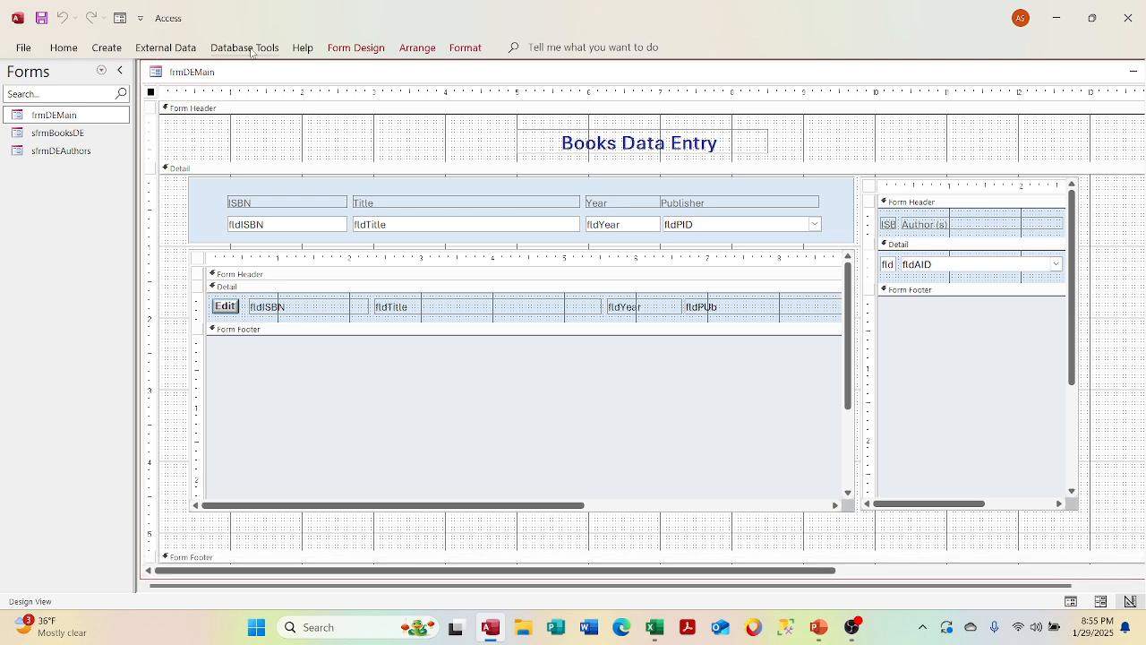
pyautogui.click(349, 46)
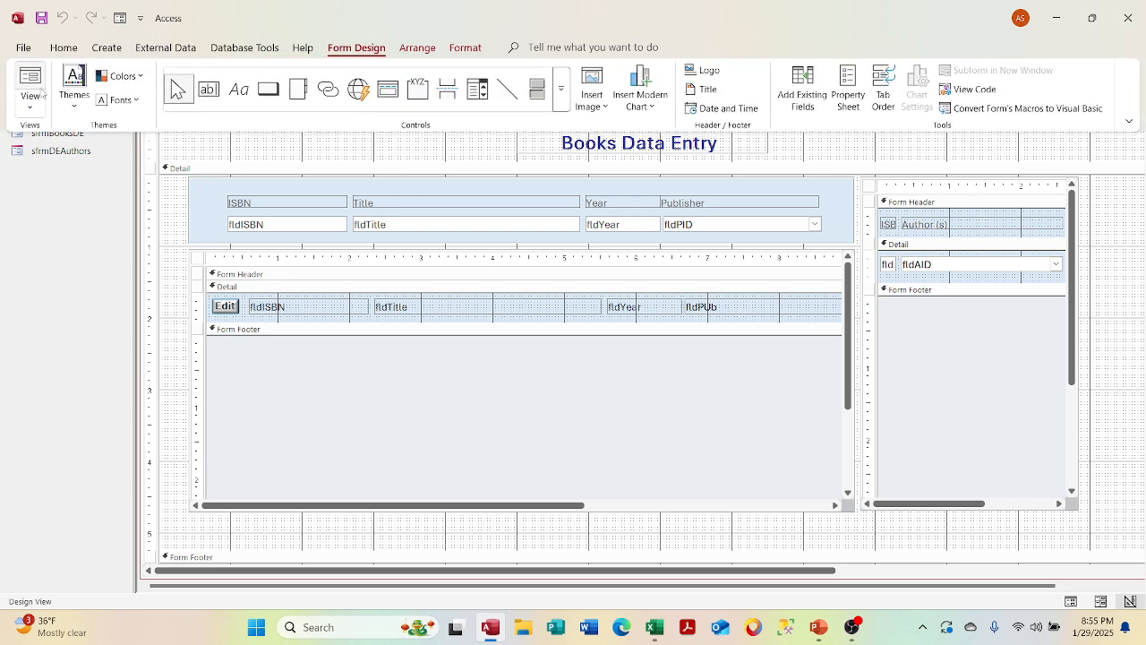
pyautogui.click(26, 90)
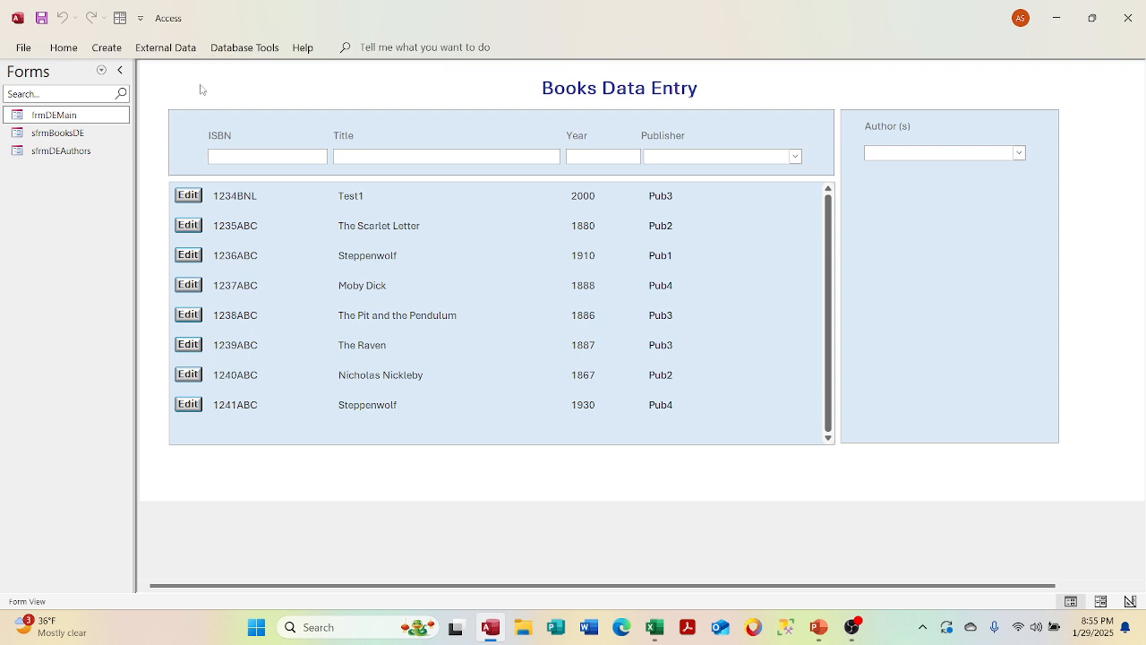
# - Collapse the Navigation Pane and extend frmDEMain's Detail section down to about 6.6 inches in Design View
pyautogui.rightClick(200, 86)
pyautogui.click(241, 139)
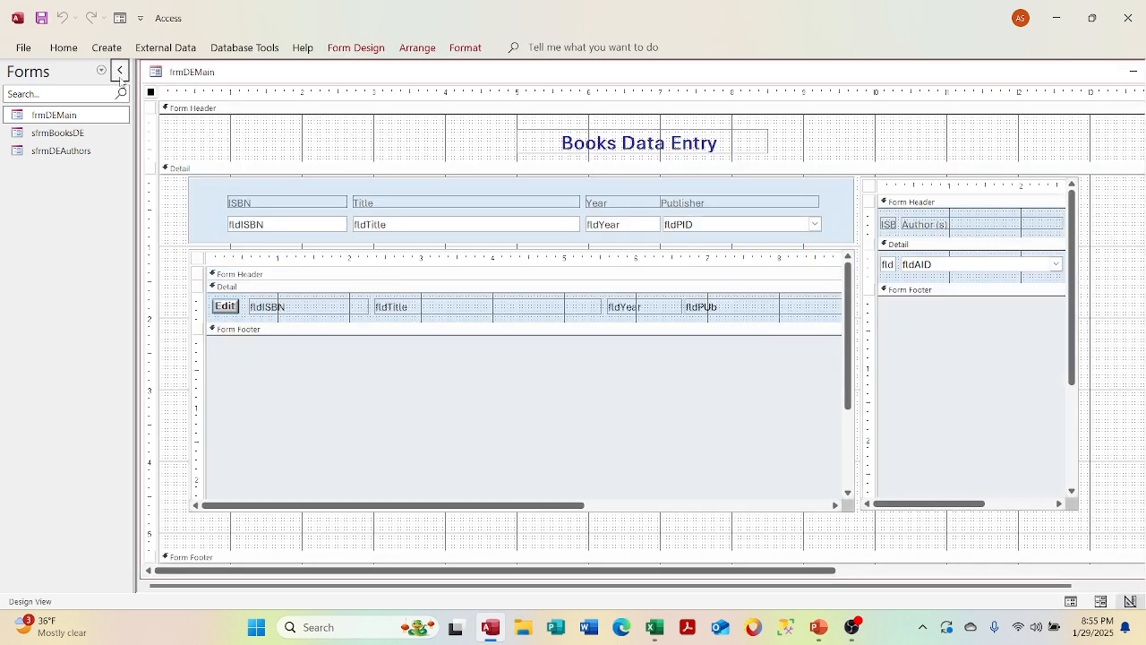
pyautogui.click(119, 70)
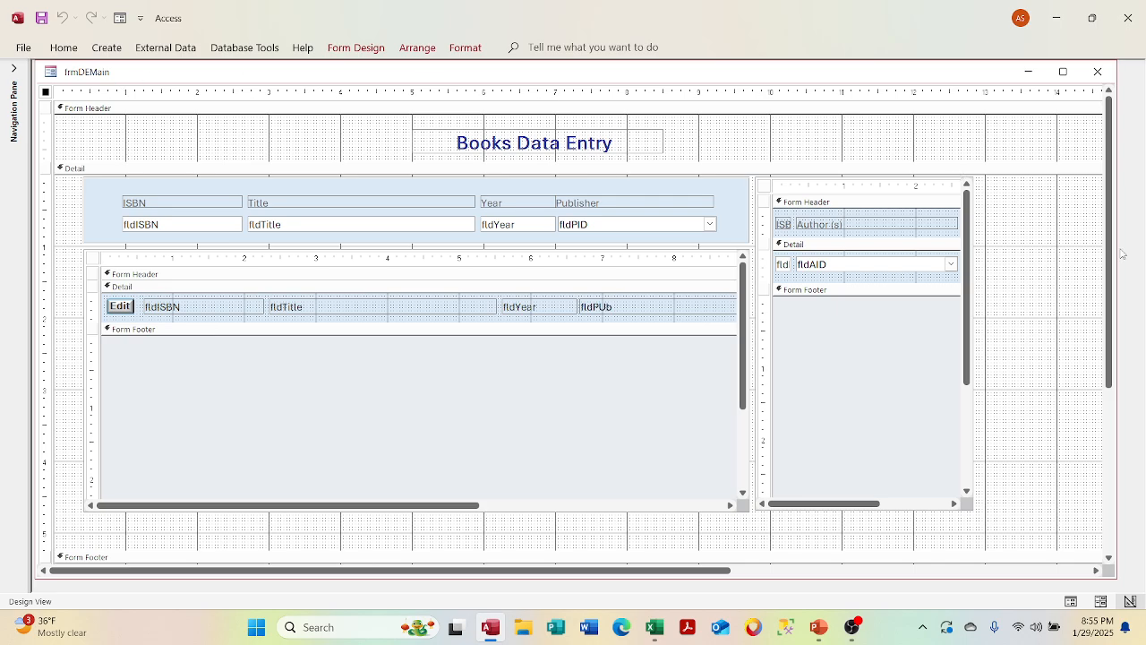
pyautogui.moveTo(1108, 252); pyautogui.dragTo(1119, 363)
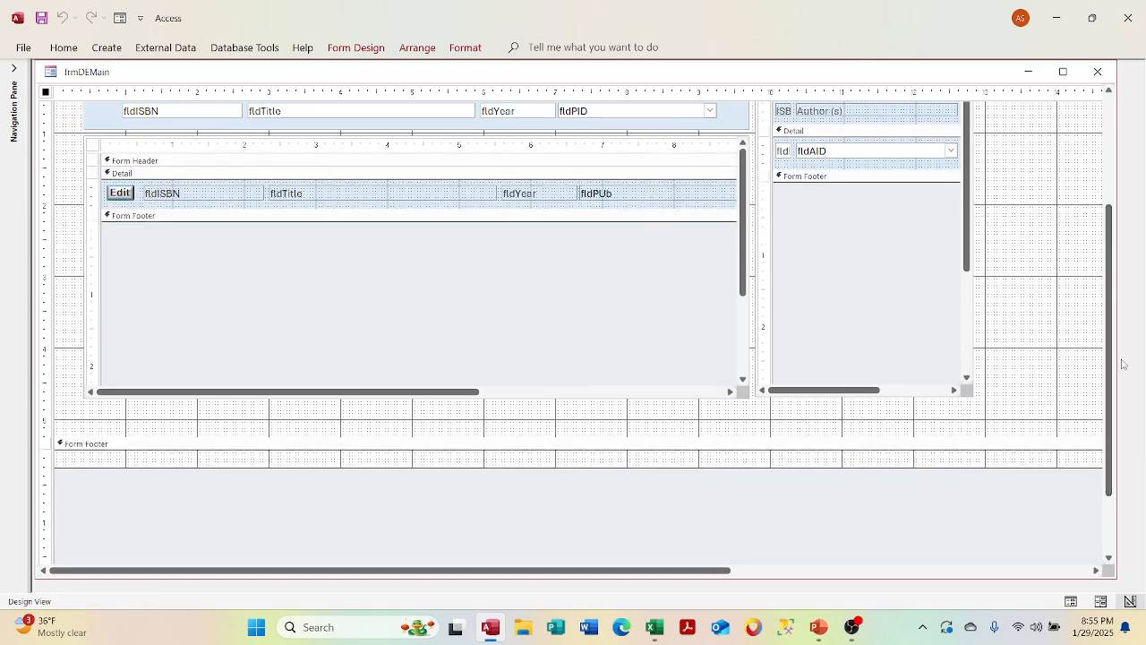
pyautogui.moveTo(463, 466); pyautogui.dragTo(462, 537)
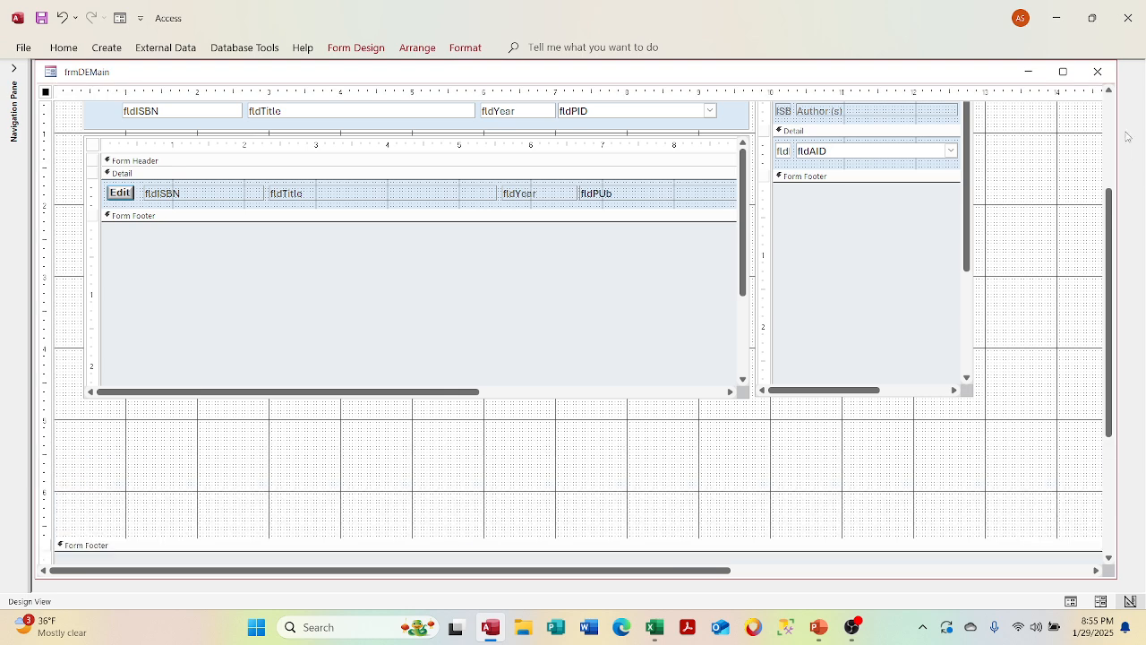
pyautogui.click(1111, 118)
pyautogui.click(654, 125)
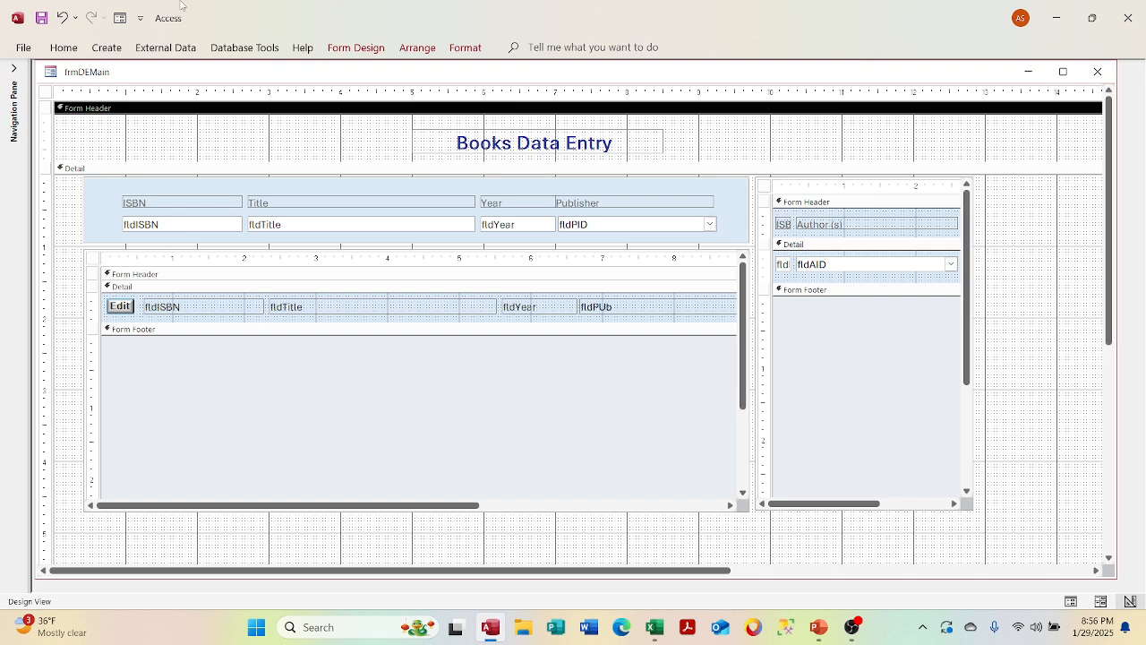
# - Display frmDEMain in Form View and check the layout of the book list and authors area
pyautogui.click(356, 48)
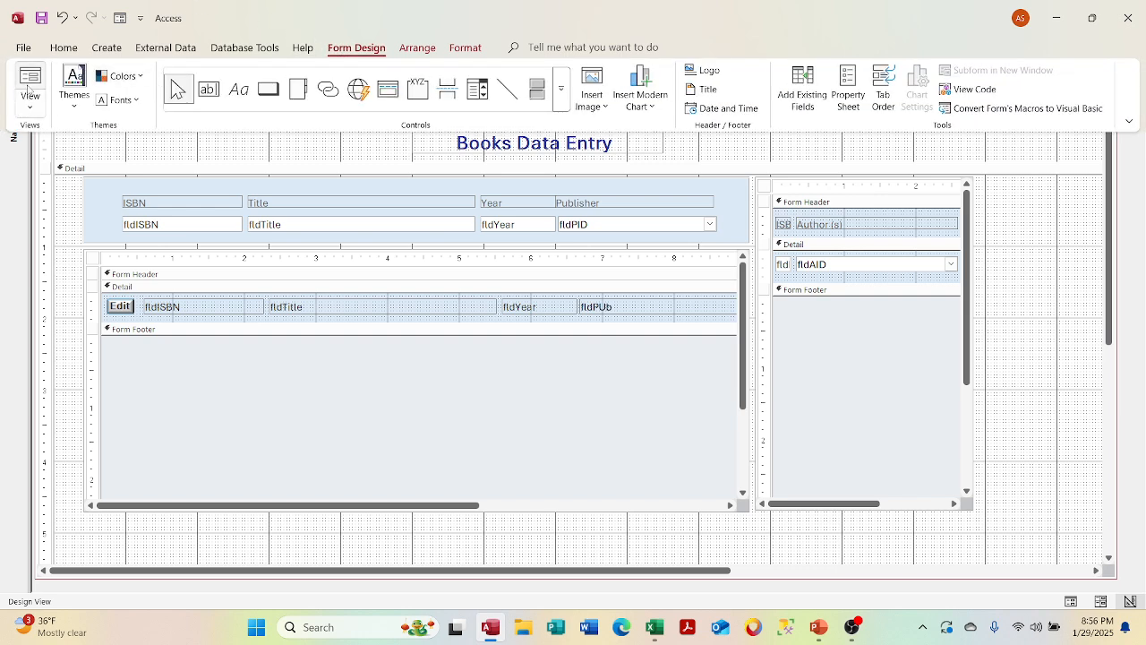
pyautogui.click(28, 90)
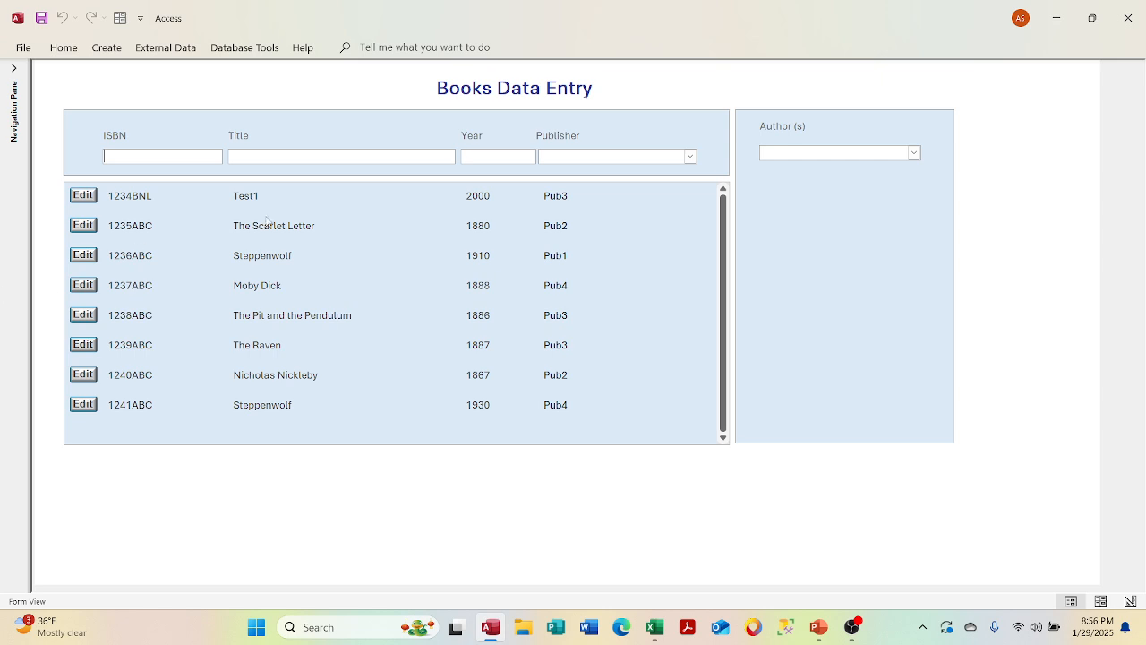
pyautogui.click(378, 404)
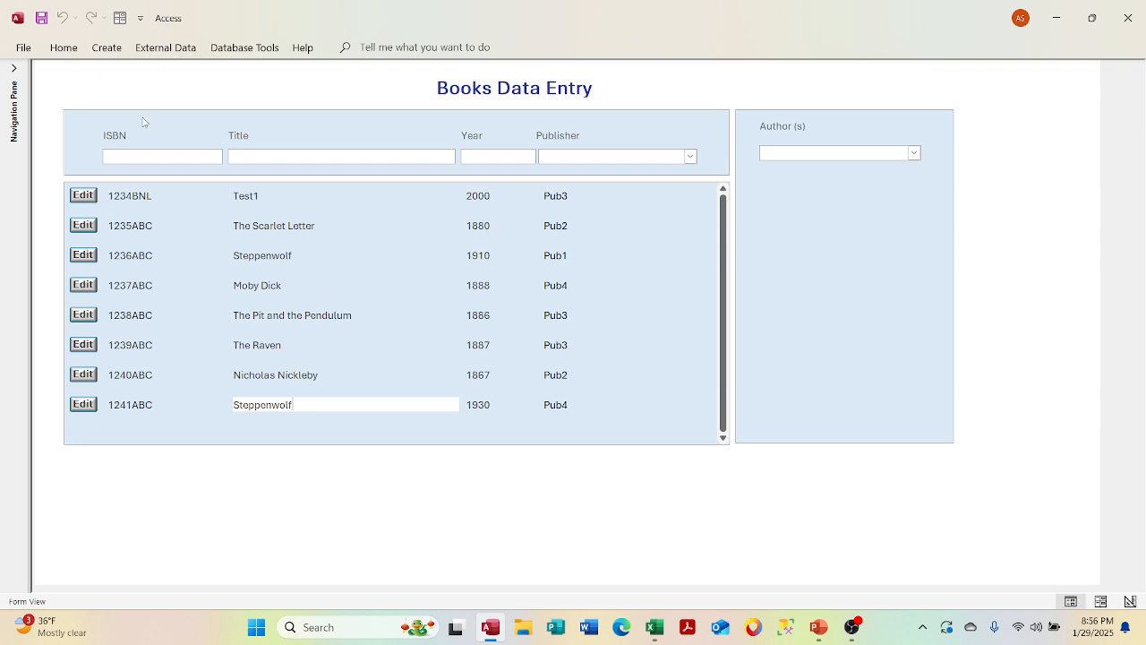
# - In Design View, extend the books subform's Form Footer section to a height of about 2.17 inches
pyautogui.rightClick(122, 79)
pyautogui.click(175, 132)
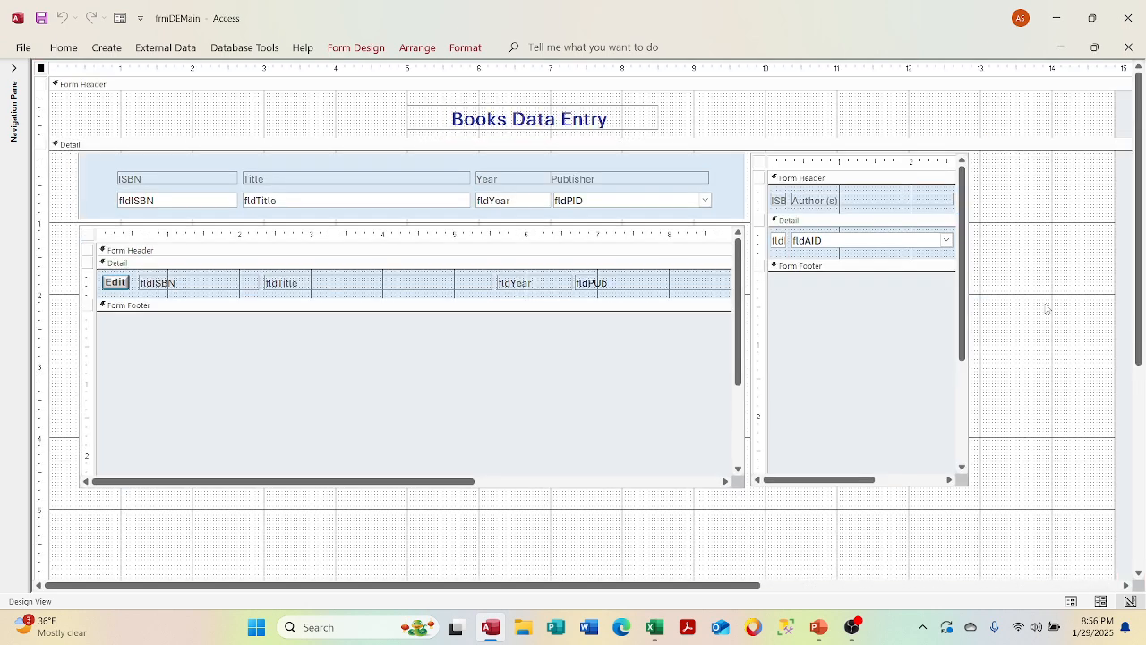
pyautogui.click(510, 483)
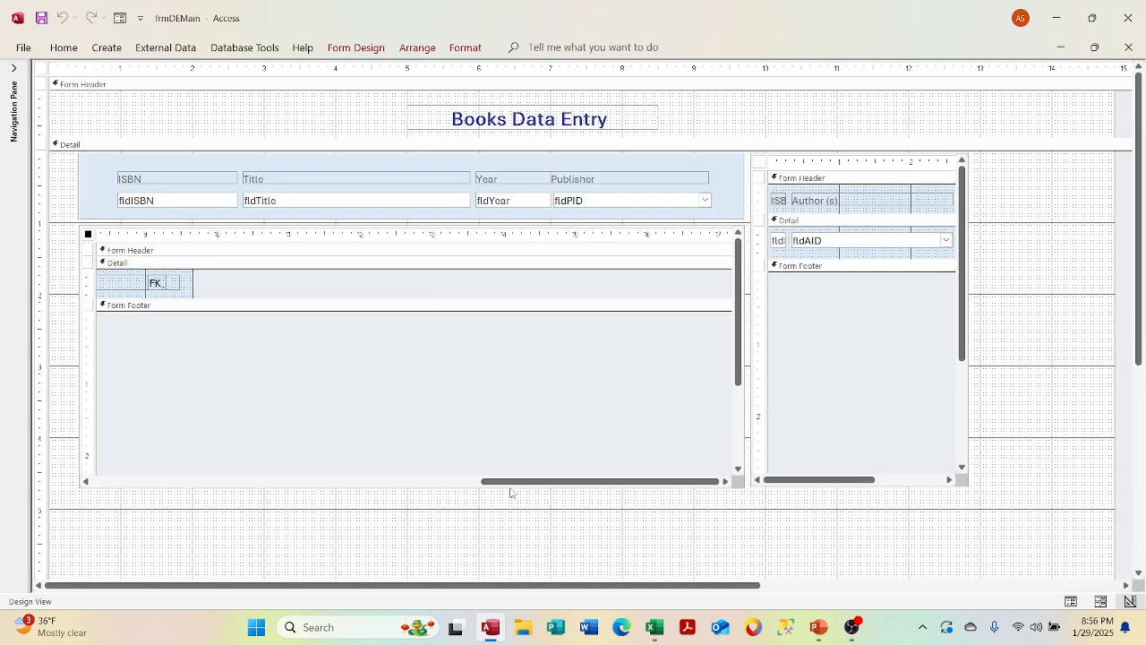
pyautogui.moveTo(507, 485); pyautogui.dragTo(324, 484)
pyautogui.click(217, 484)
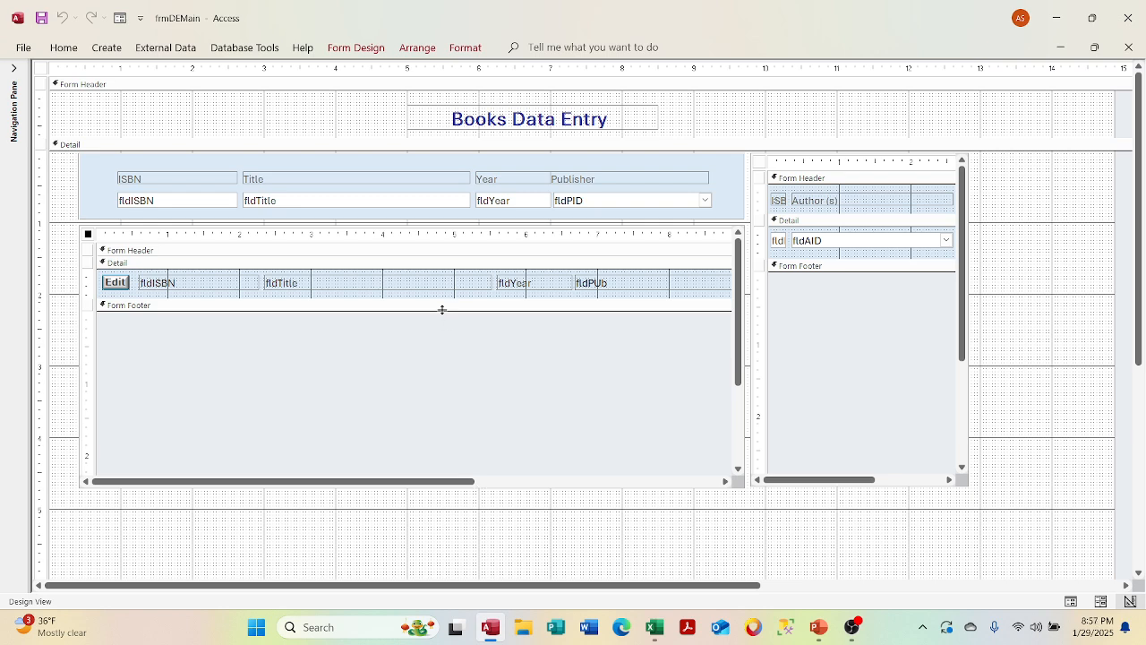
pyautogui.click(442, 310)
pyautogui.moveTo(442, 310); pyautogui.dragTo(424, 467)
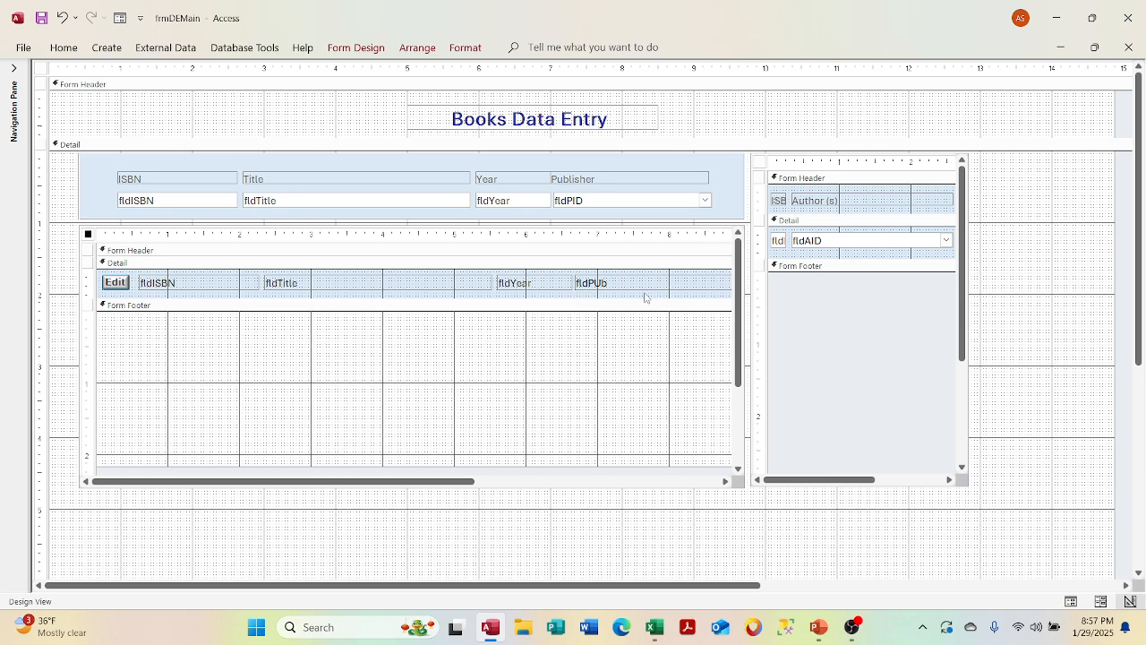
# - Open the properties of the books subform's Detail section and copy its Back Color value
pyautogui.click(499, 296)
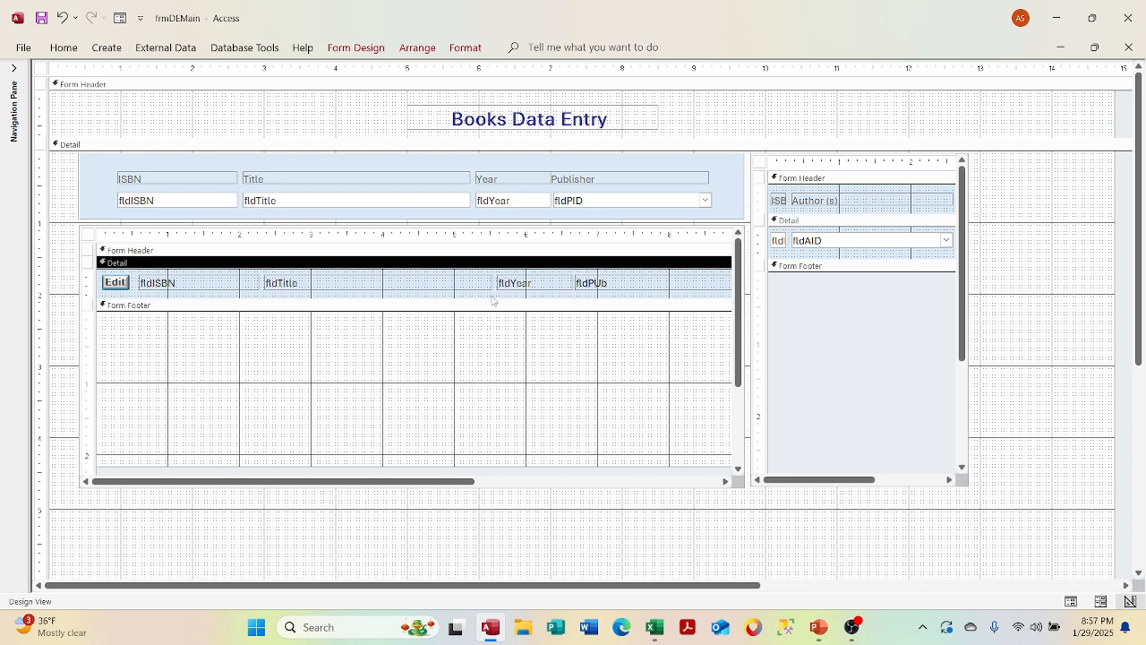
pyautogui.rightClick(493, 301)
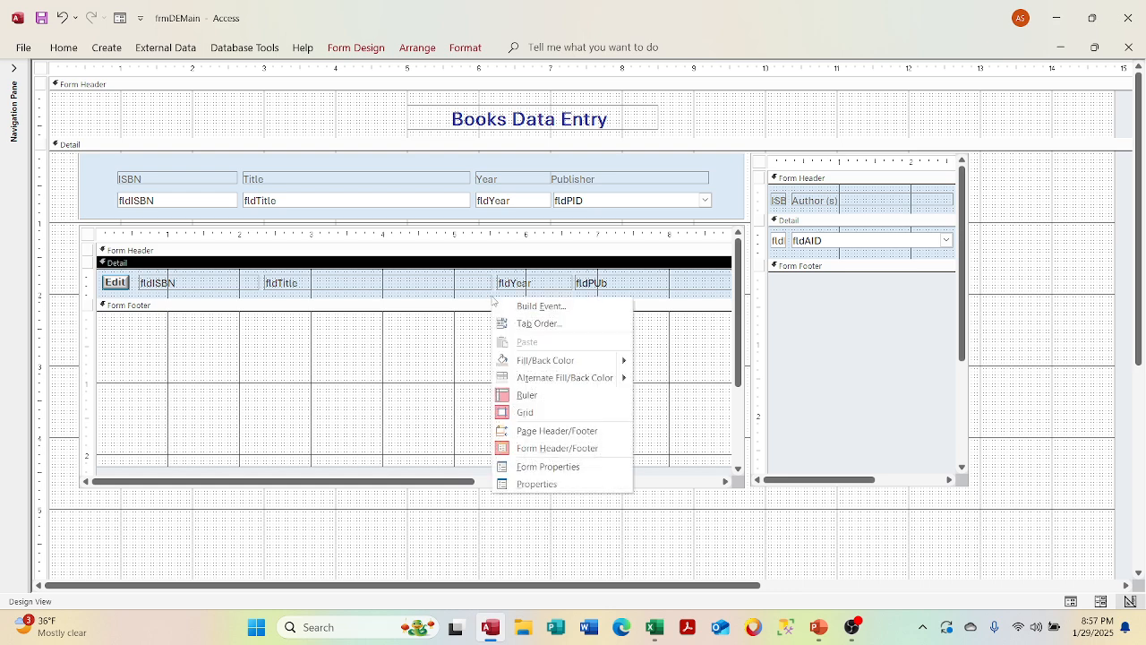
pyautogui.click(511, 486)
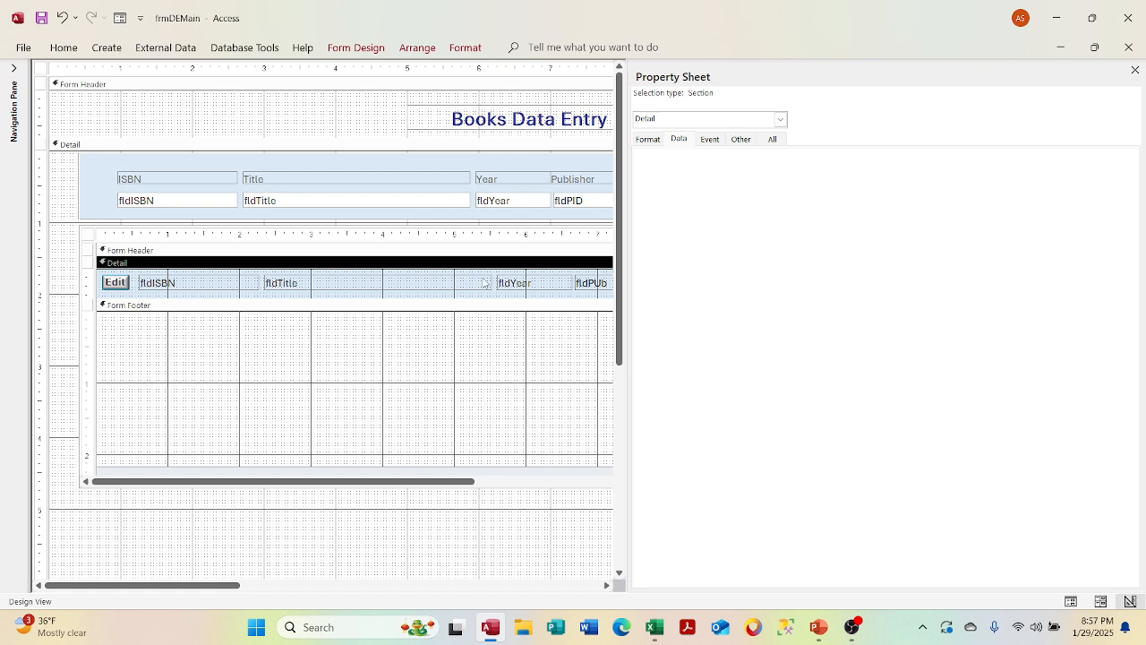
pyautogui.click(263, 294)
pyautogui.click(262, 295)
pyautogui.click(645, 141)
pyautogui.click(712, 182)
pyautogui.hotkey('ctrl', 'c')
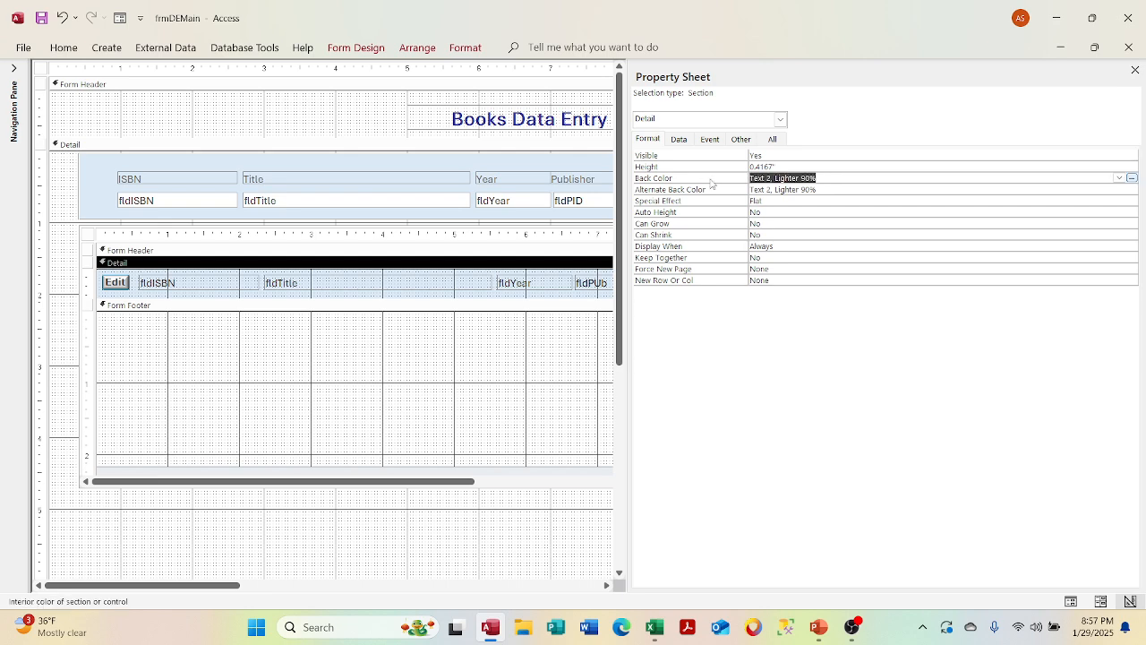
# - Set the books subform's Form Footer Back Color to Text 2, Lighter 90%, and close the Property Sheet
pyautogui.click(522, 315)
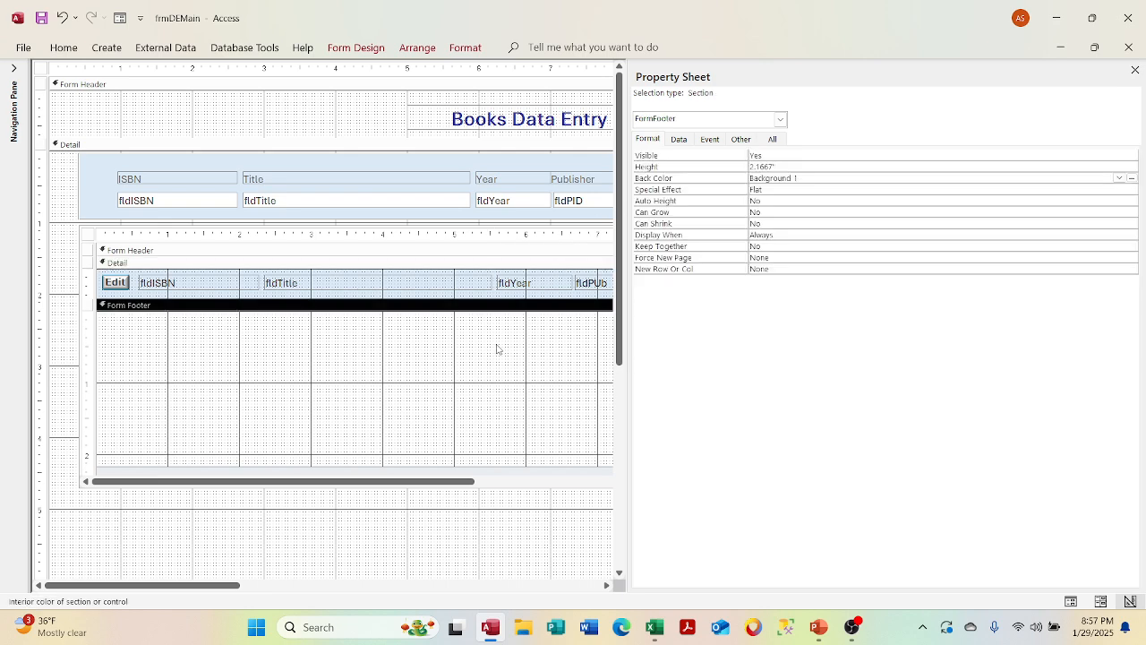
pyautogui.click(826, 177)
pyautogui.hotkey('ctrl', 'v')
pyautogui.click(865, 222)
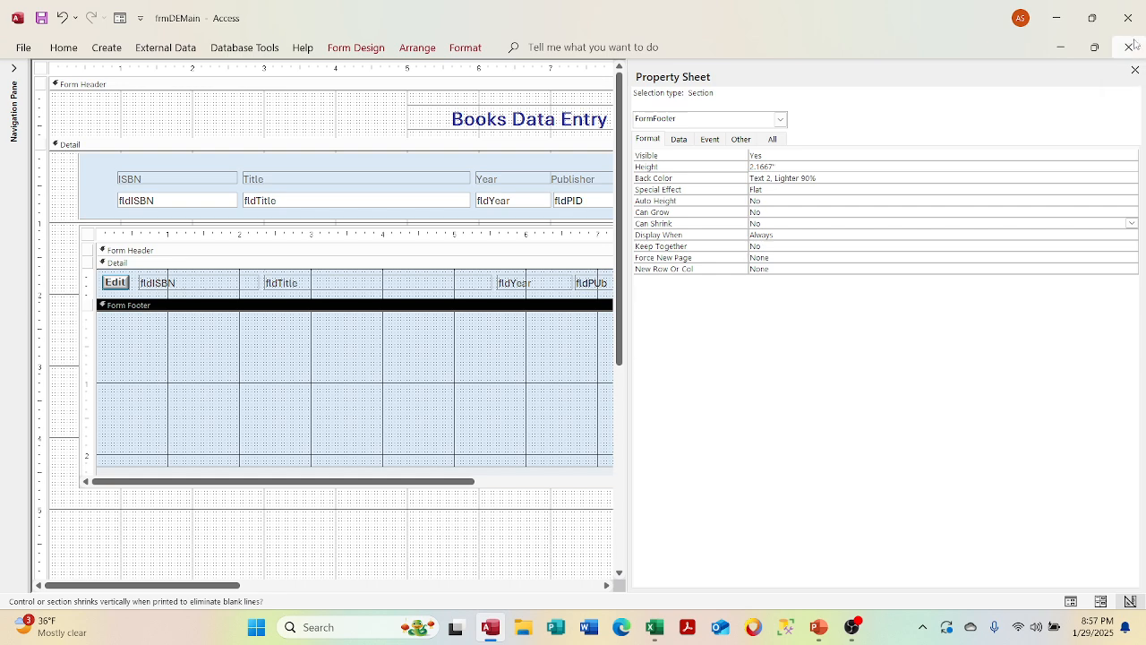
pyautogui.click(1136, 70)
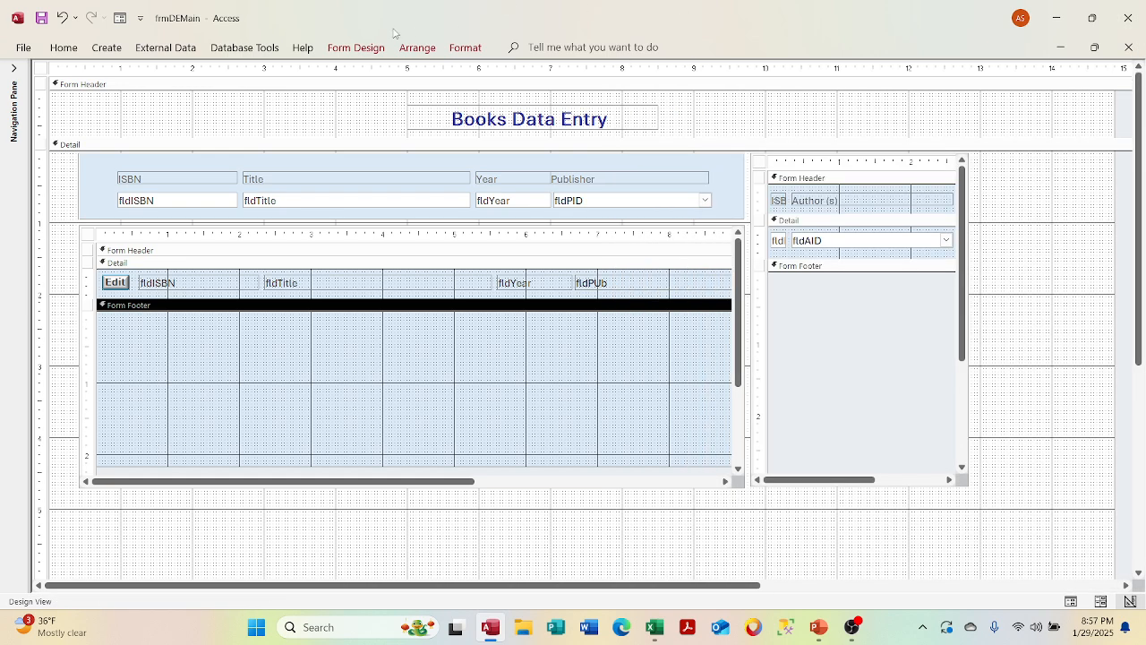
# - List the tables in the Navigation Pane, open tblAuthors to examine its records, and close it
pyautogui.click(13, 67)
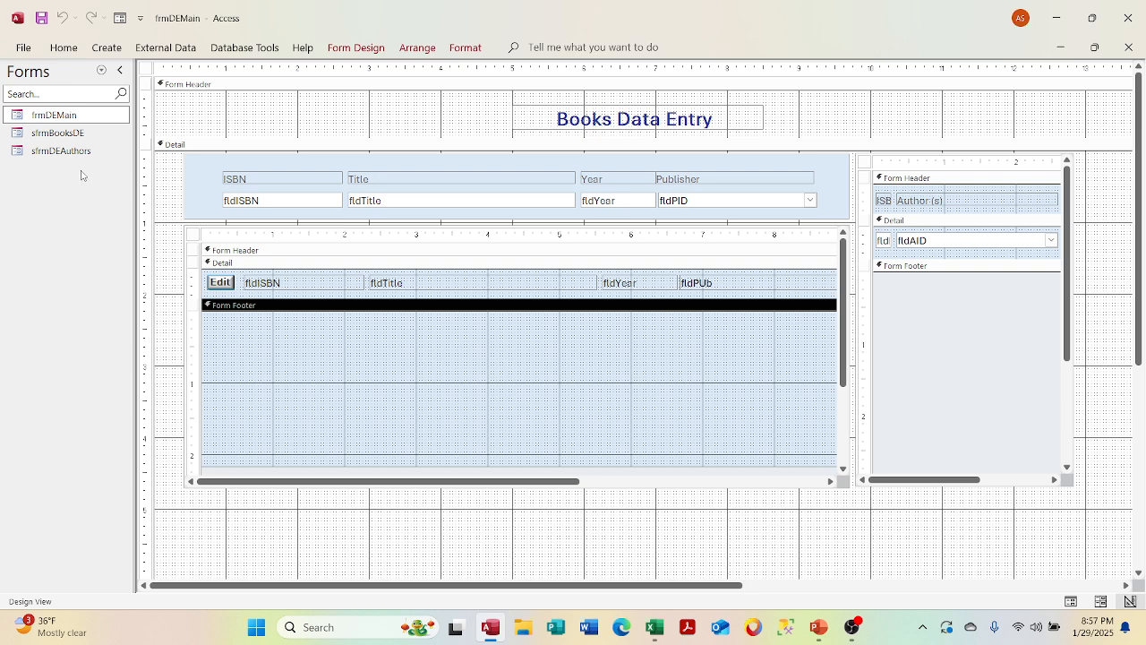
pyautogui.click(87, 116)
pyautogui.click(102, 71)
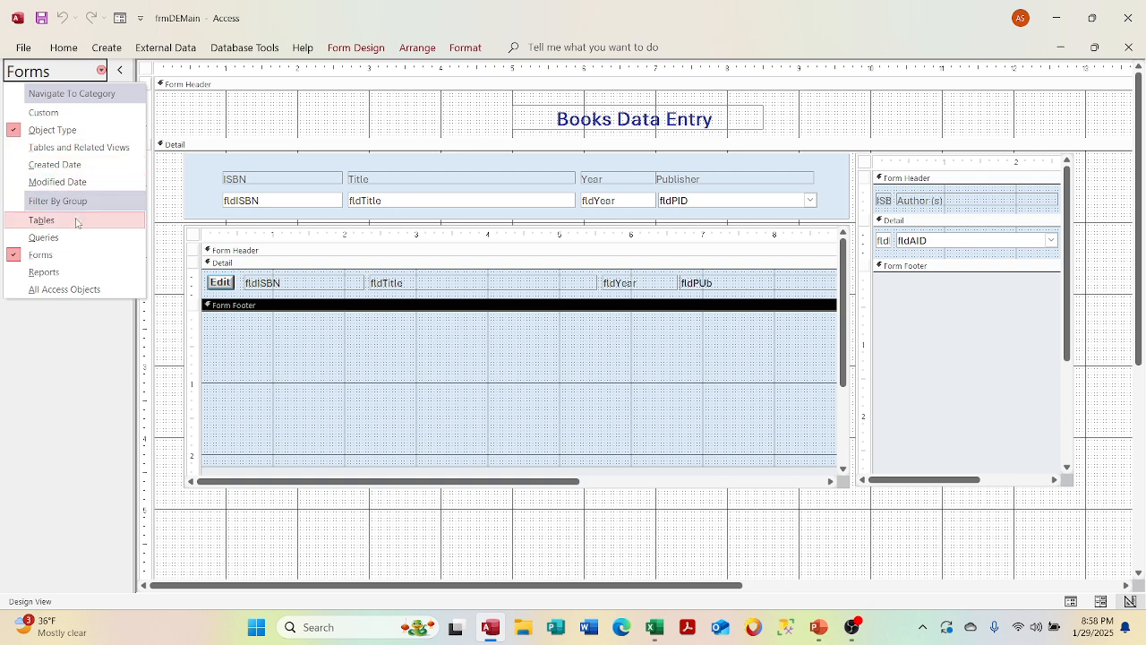
pyautogui.click(76, 221)
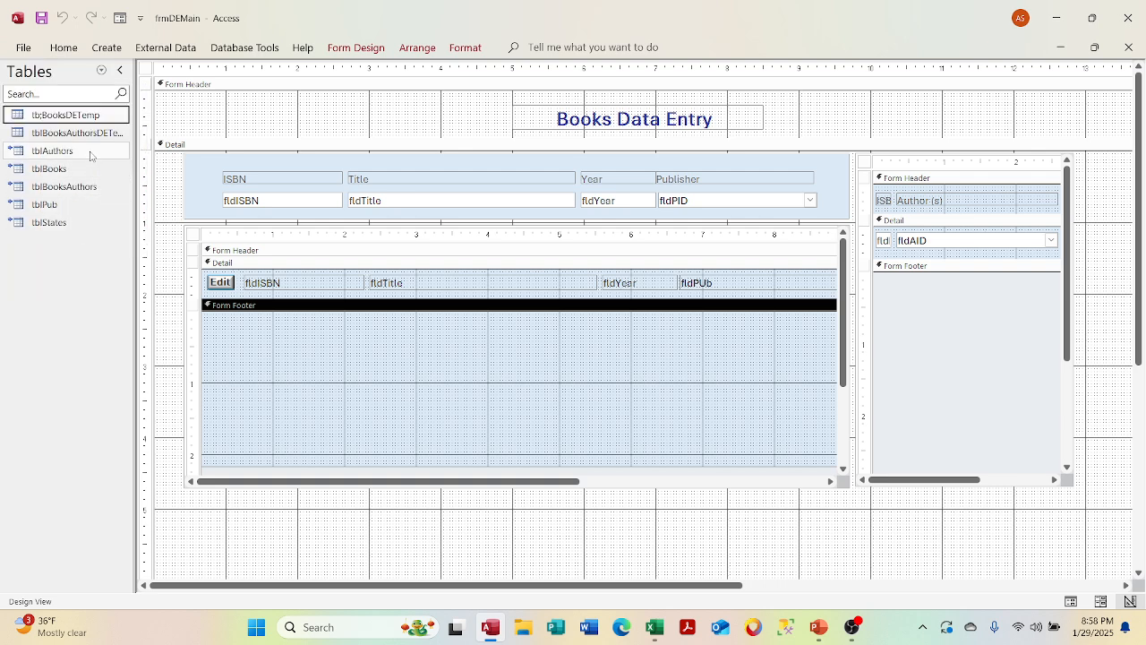
pyautogui.click(90, 156)
pyautogui.doubleClick(89, 156)
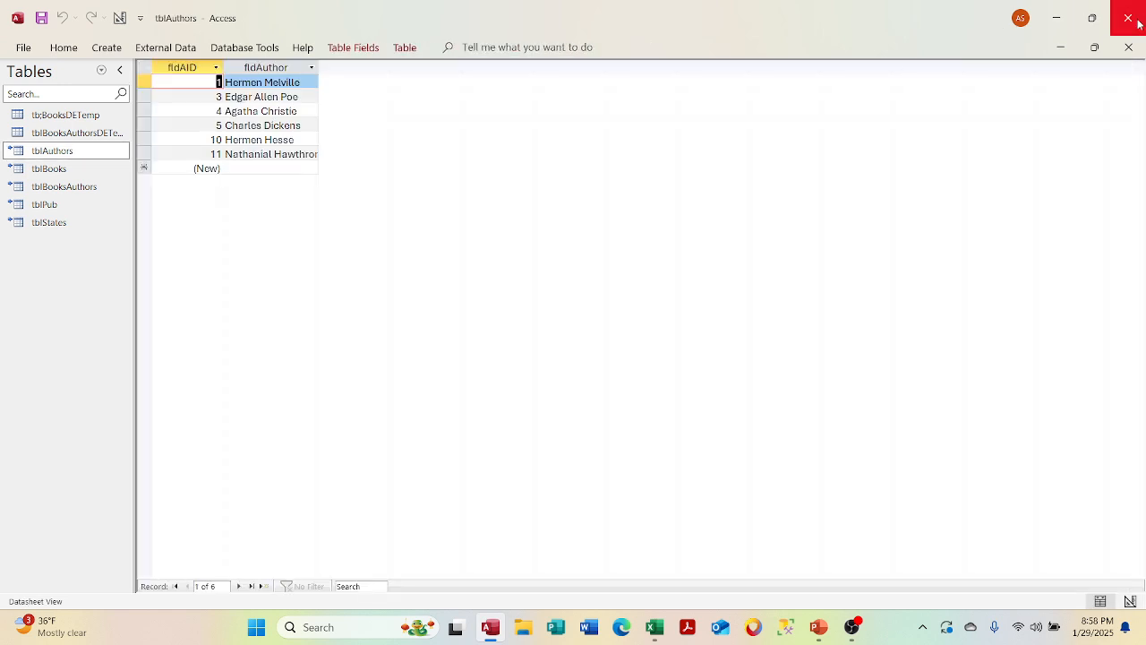
pyautogui.click(1128, 46)
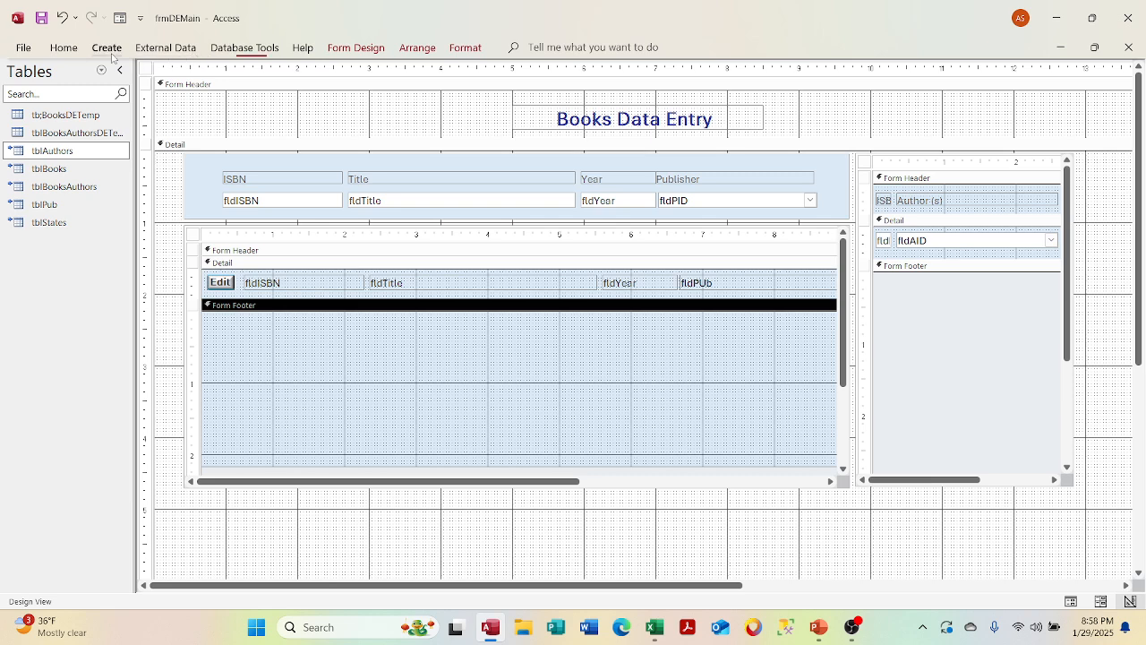
# - List the queries in the Navigation Pane and create a new query in Design View
pyautogui.click(107, 47)
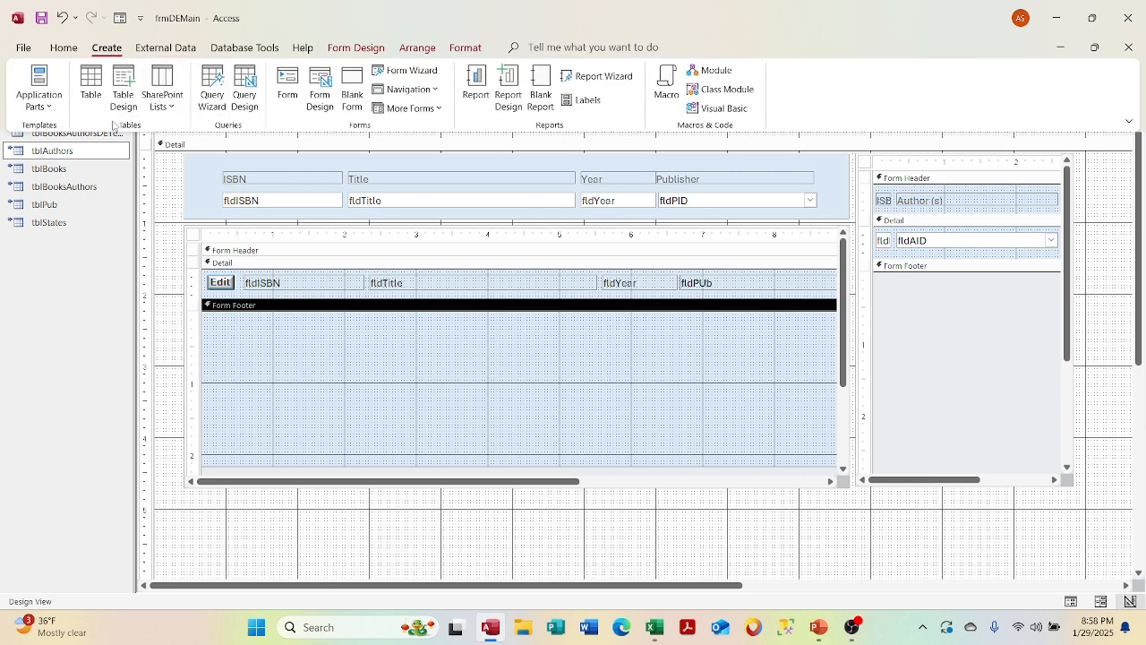
pyautogui.click(108, 204)
pyautogui.click(102, 70)
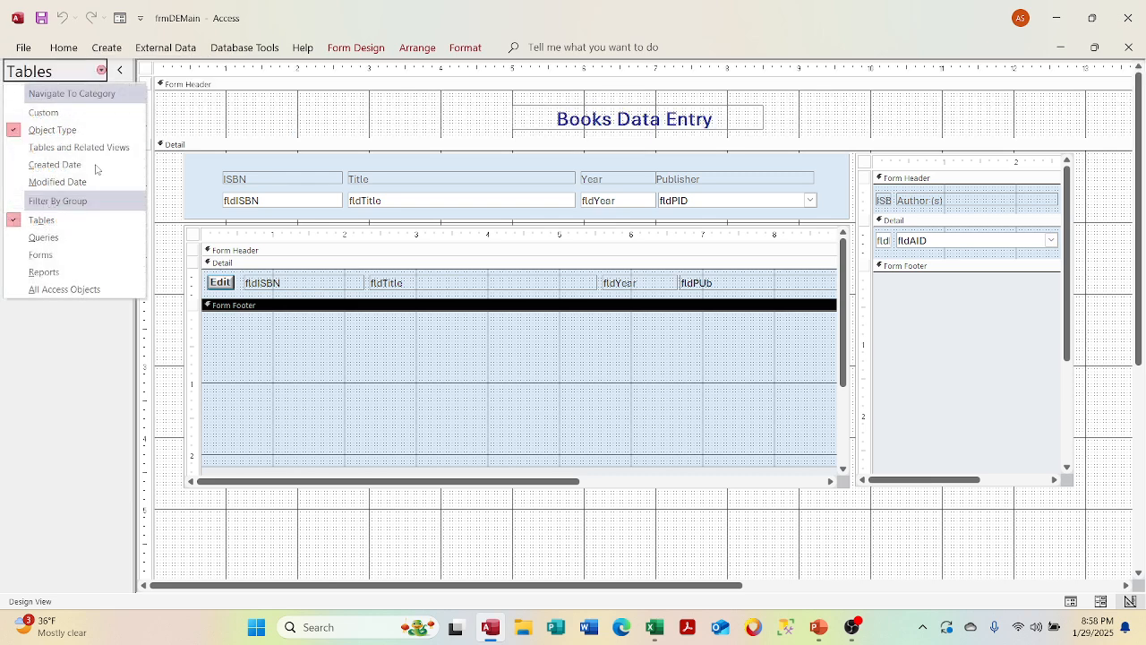
pyautogui.click(80, 238)
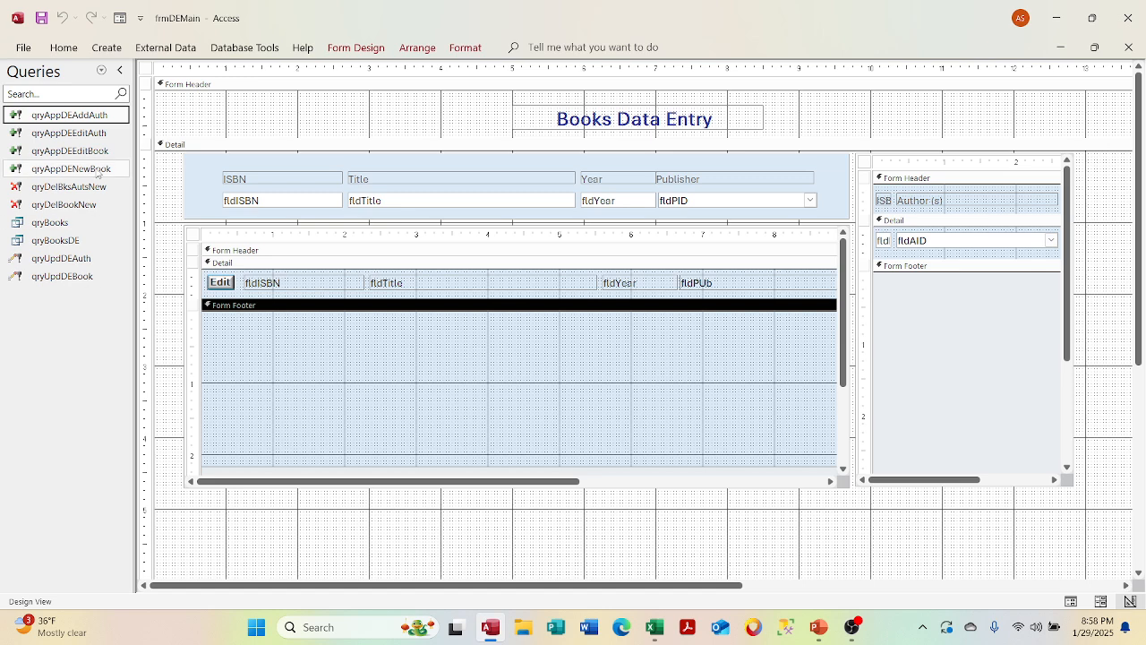
pyautogui.click(114, 48)
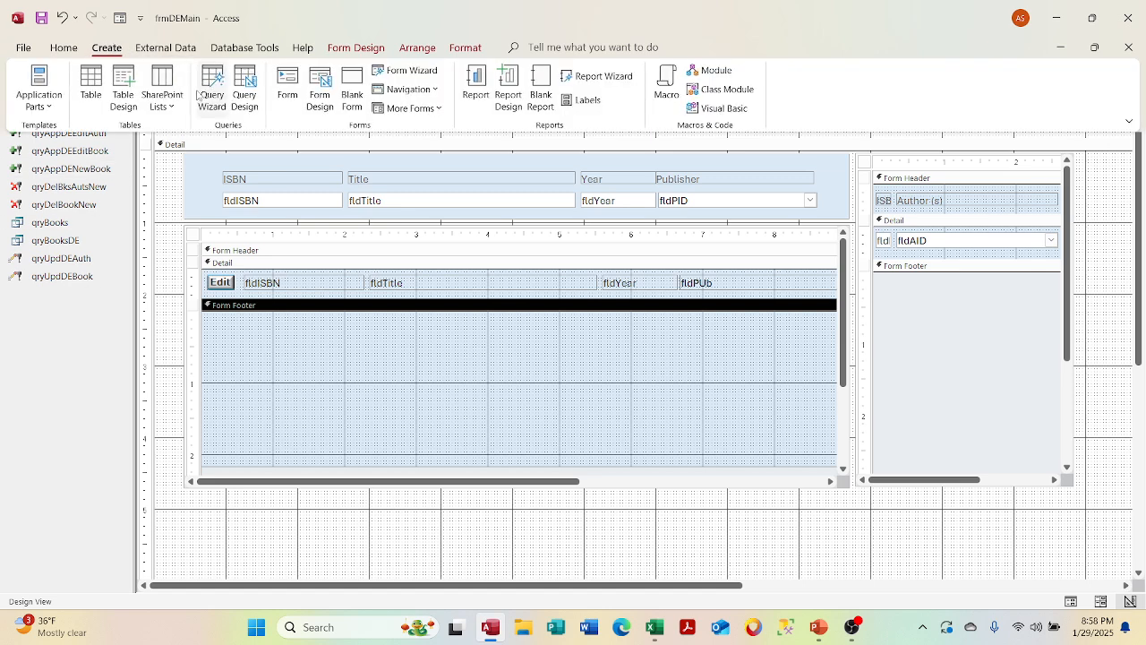
pyautogui.click(243, 87)
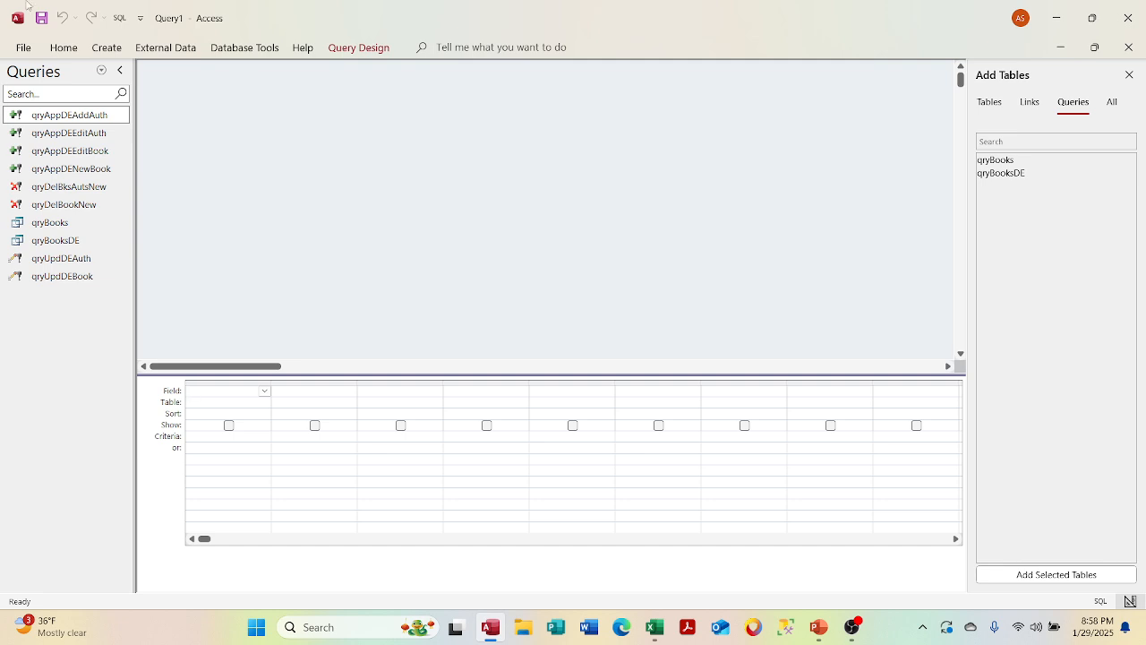
# - List the tables in the Navigation Pane, open tblBooksAuthors to examine its records, and close it
pyautogui.click(102, 70)
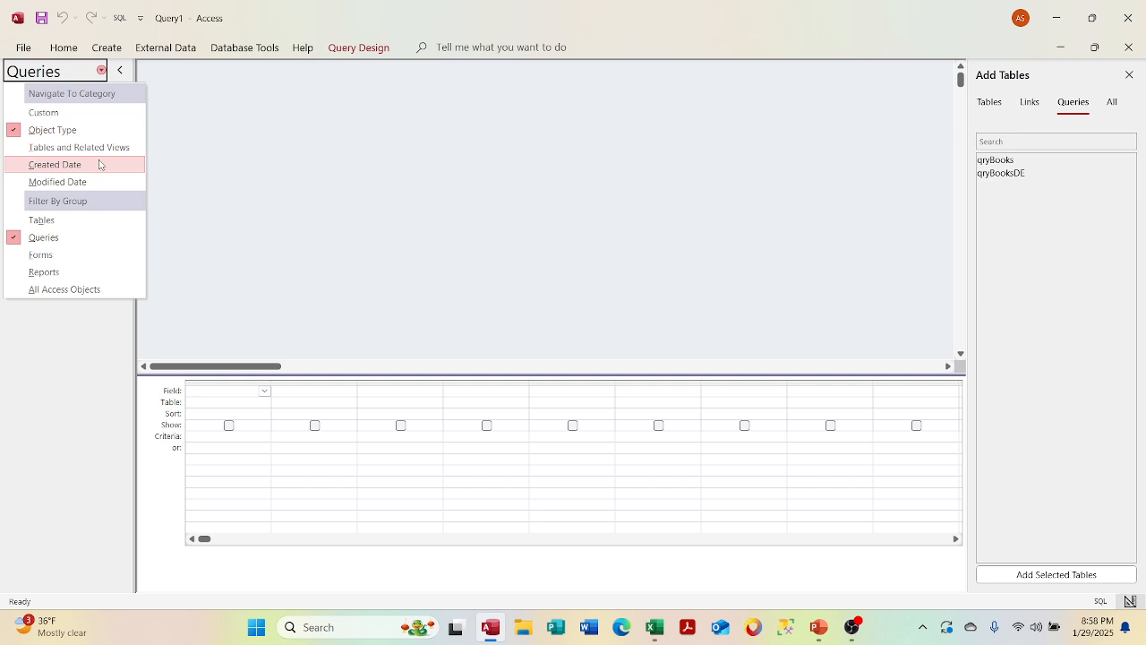
pyautogui.click(80, 221)
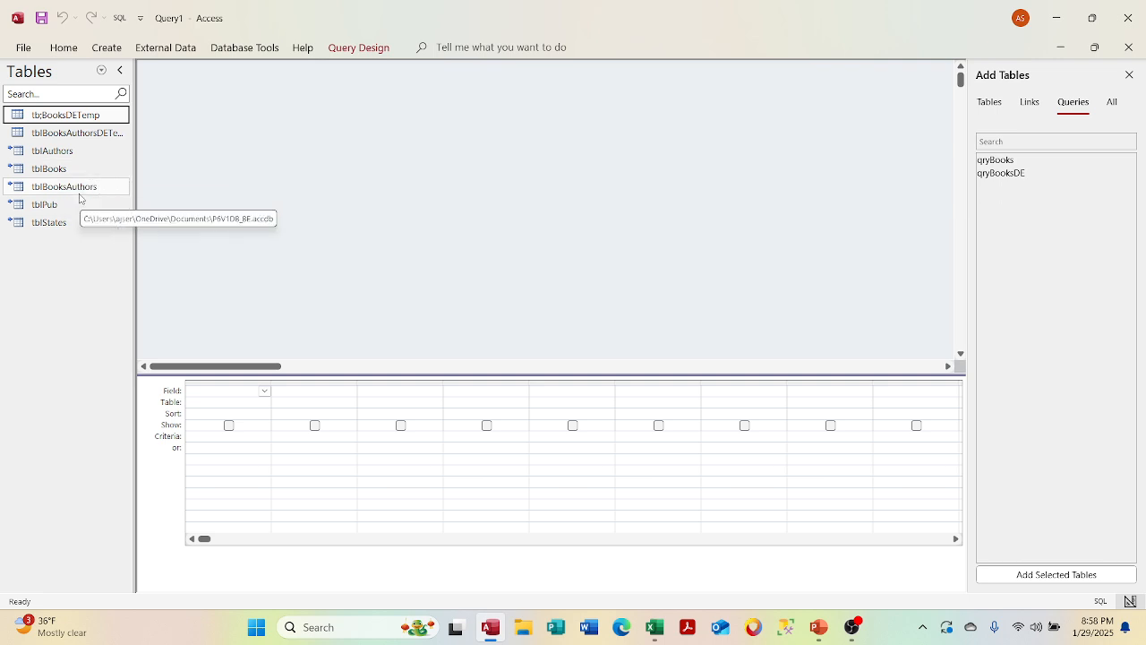
pyautogui.doubleClick(78, 192)
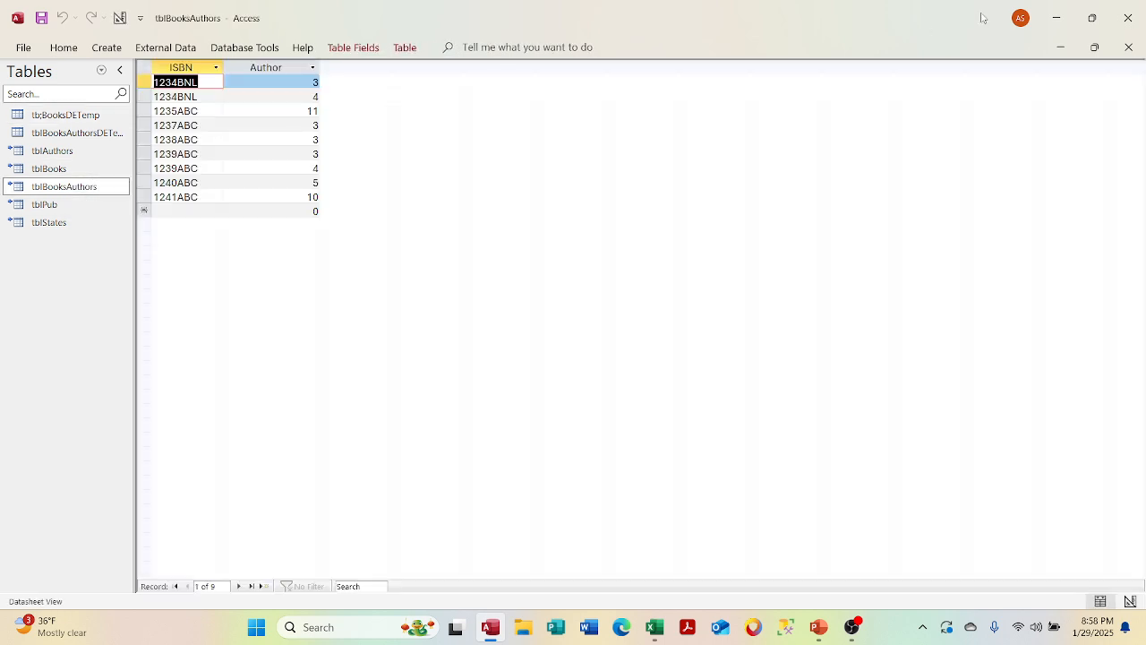
pyautogui.click(1128, 47)
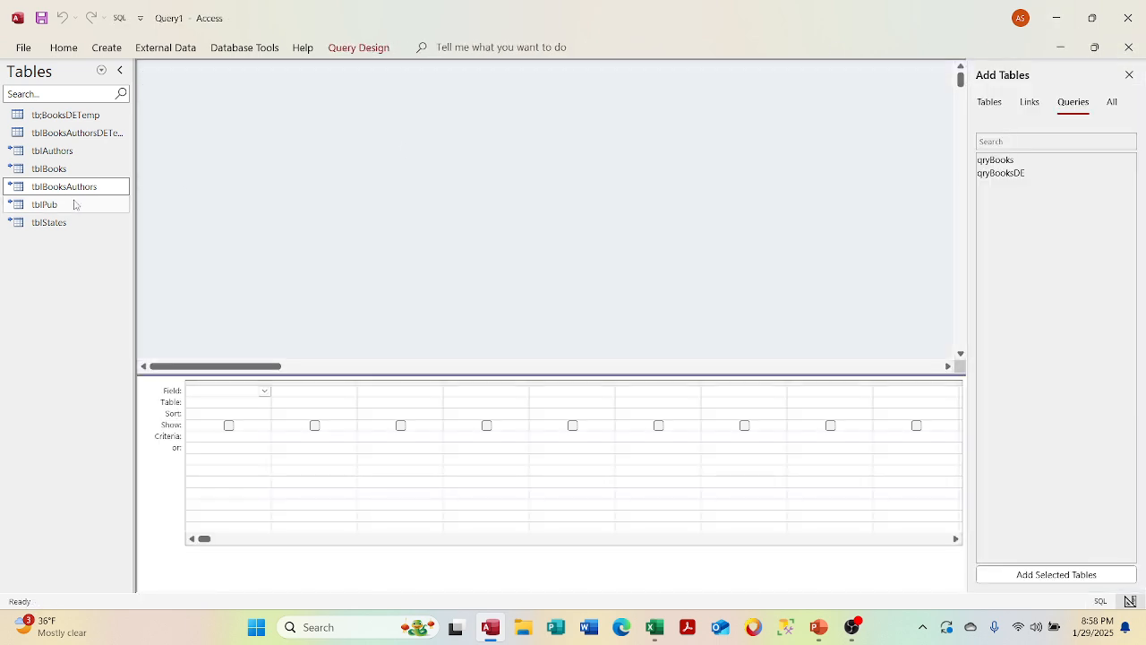
# - Add tblBooksAuthors and tblAuthors side by side to the query and join FK_AID to fldAID
pyautogui.moveTo(69, 190); pyautogui.dragTo(279, 193)
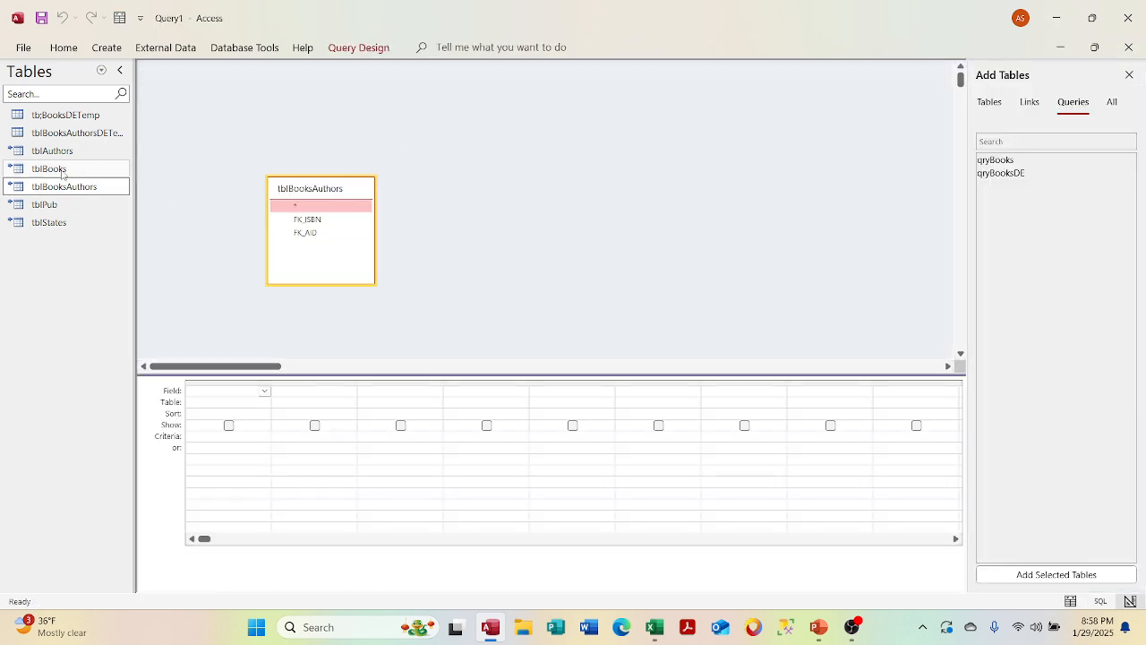
pyautogui.moveTo(52, 150); pyautogui.dragTo(438, 126)
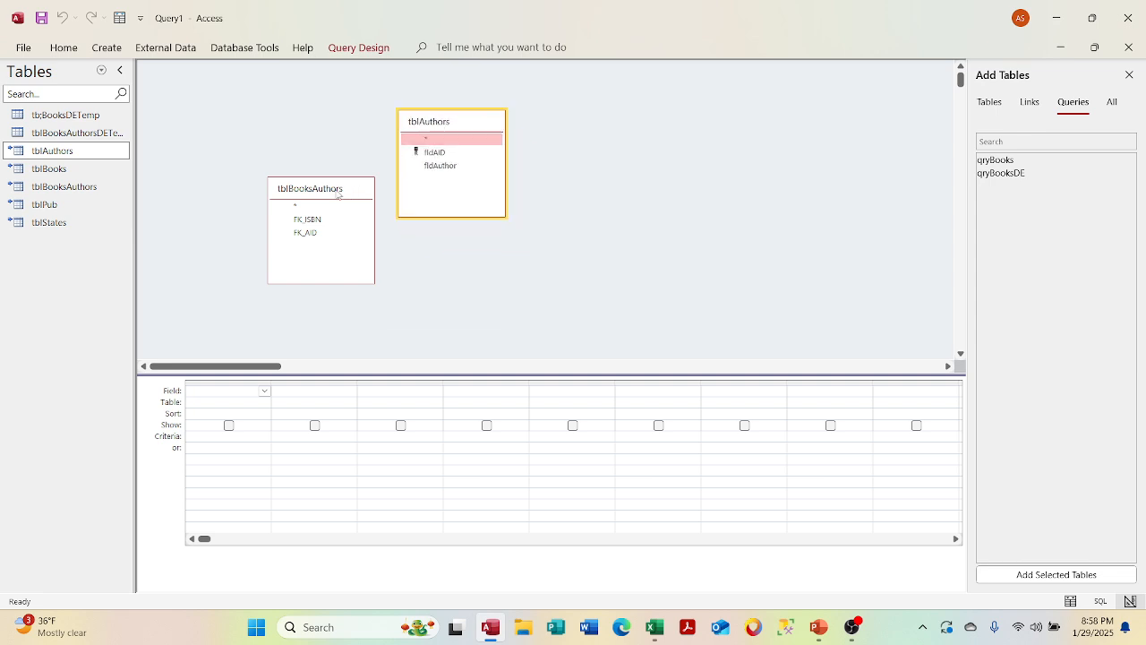
pyautogui.moveTo(336, 193); pyautogui.dragTo(327, 127)
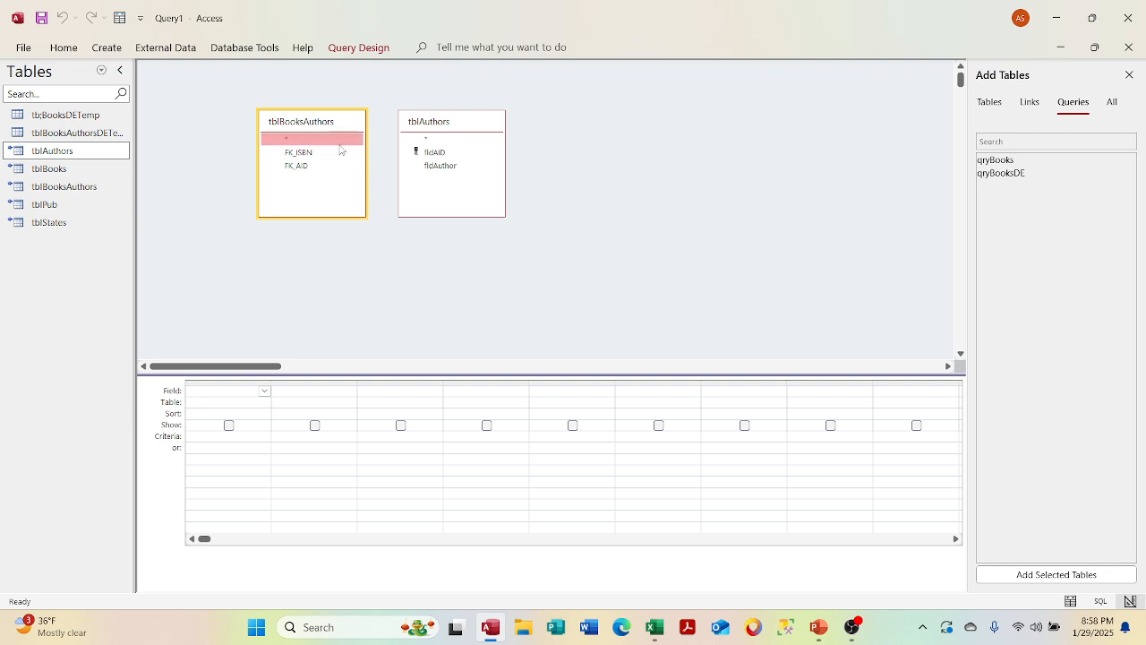
pyautogui.moveTo(315, 167); pyautogui.dragTo(435, 159)
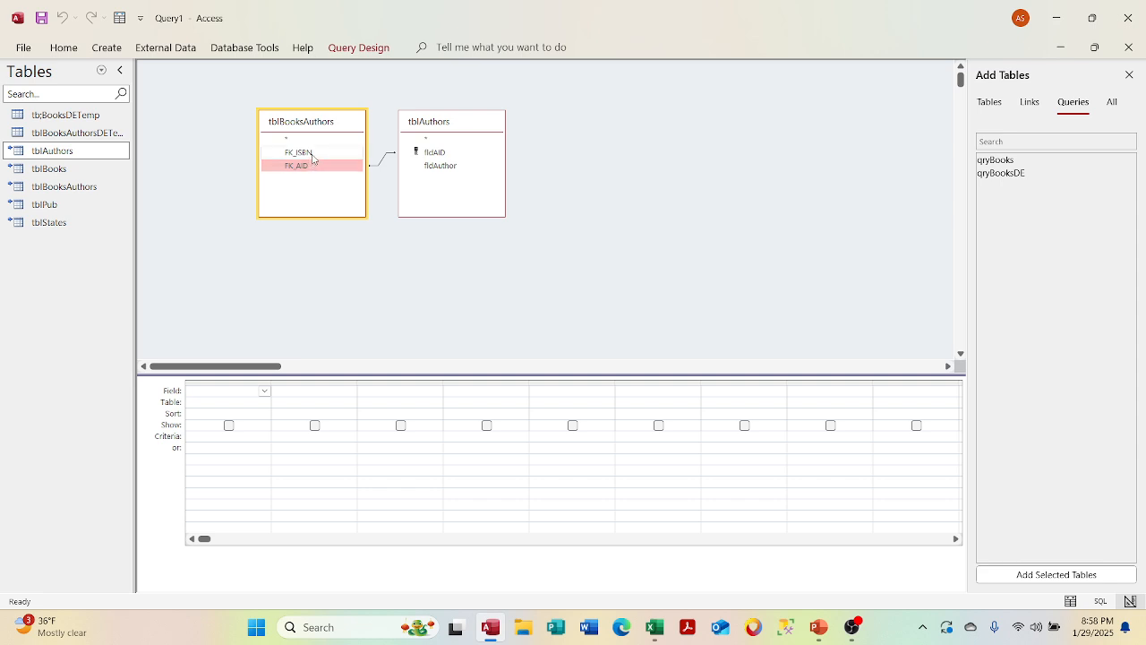
pyautogui.doubleClick(313, 154)
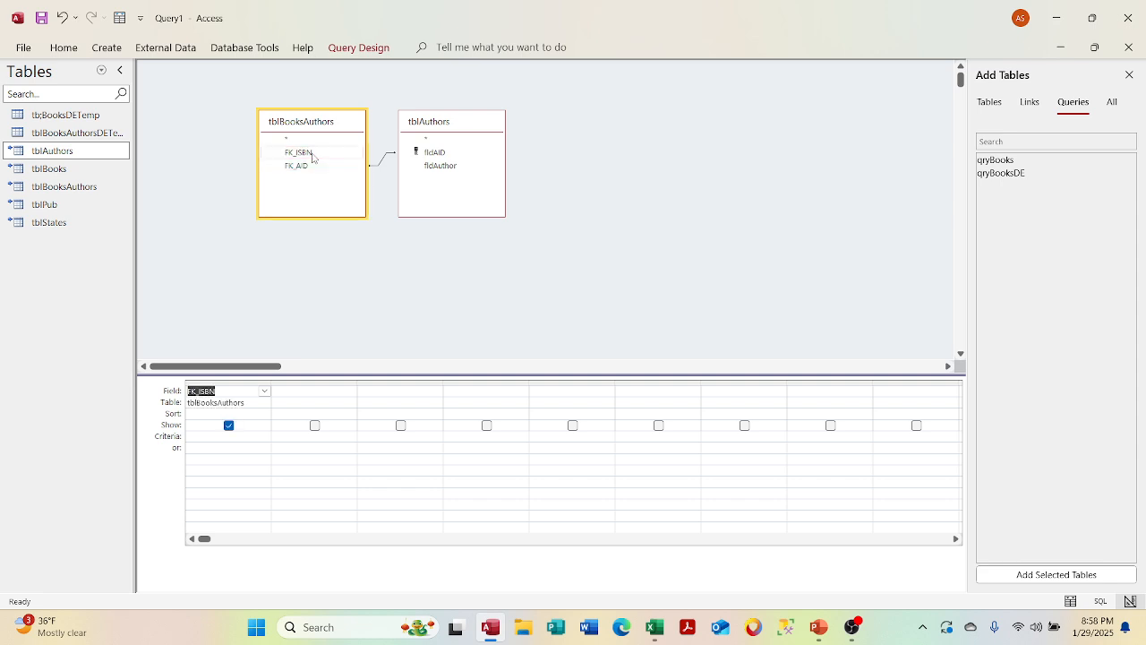
pyautogui.click(446, 167)
pyautogui.doubleClick(446, 168)
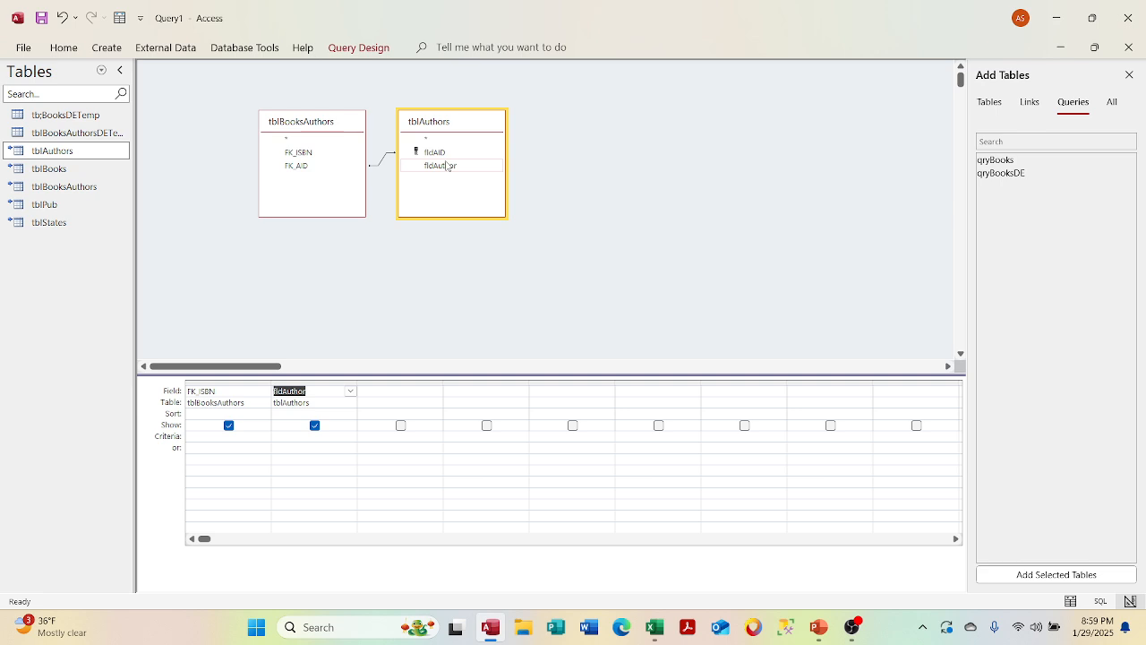
pyautogui.click(254, 378)
pyautogui.moveTo(239, 382); pyautogui.dragTo(333, 394)
pyautogui.press('Delete')
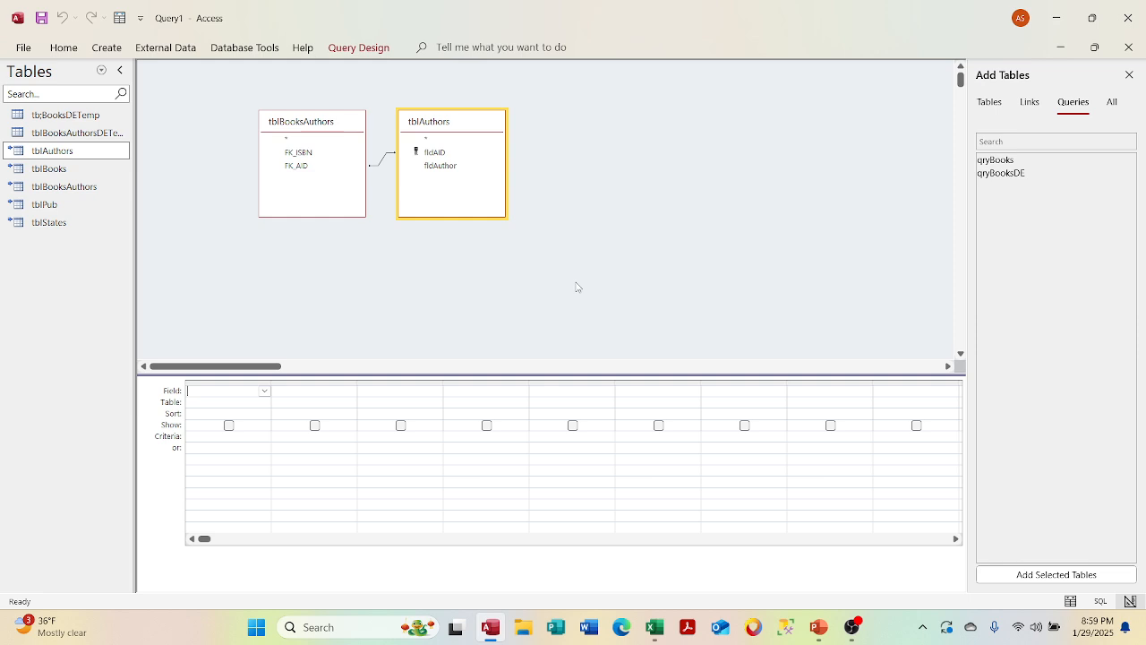
# - Check the frmDEMain form behind the query, return to the query, and add FK_ISBN and fldAuthor to its design grid
pyautogui.click(1059, 48)
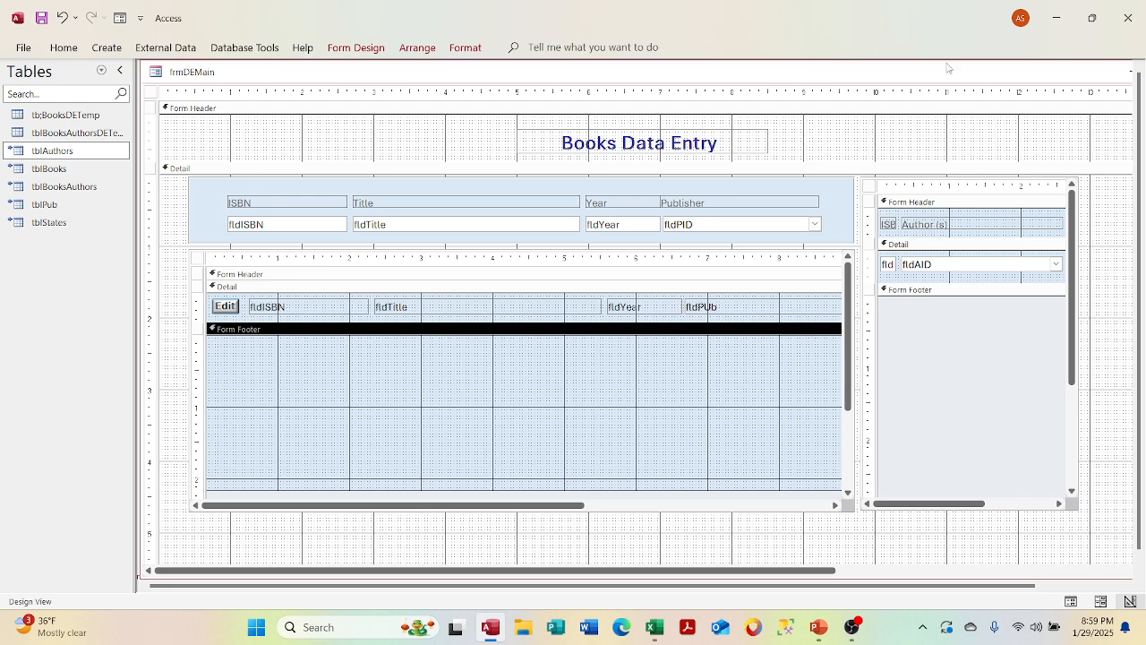
pyautogui.moveTo(950, 68); pyautogui.dragTo(892, 77)
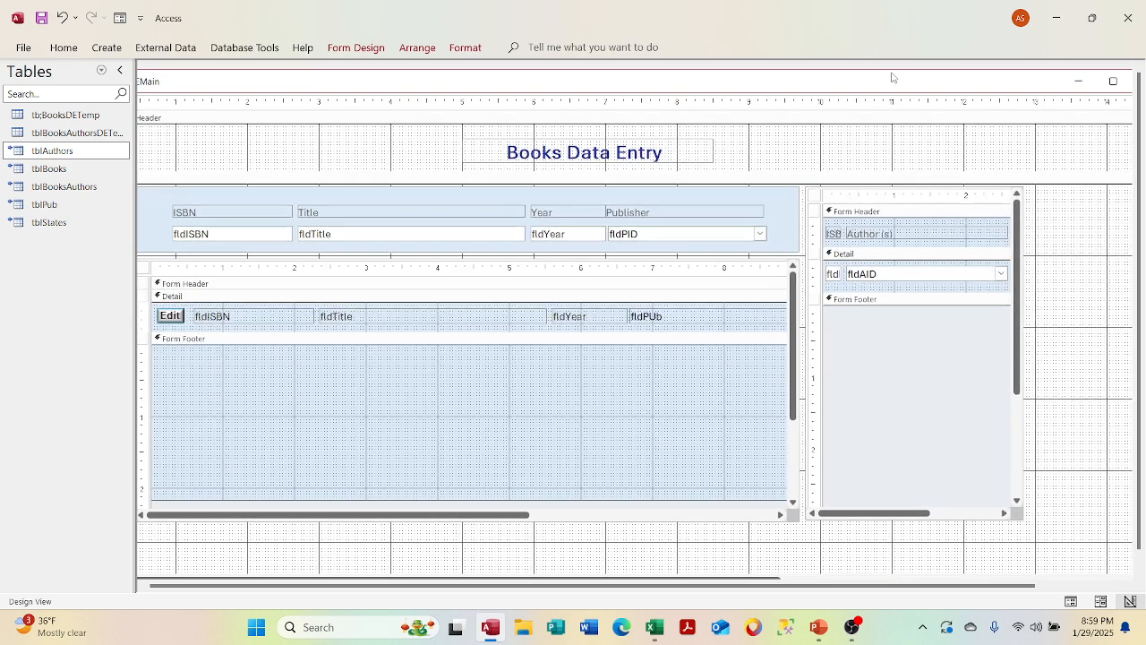
pyautogui.click(1078, 82)
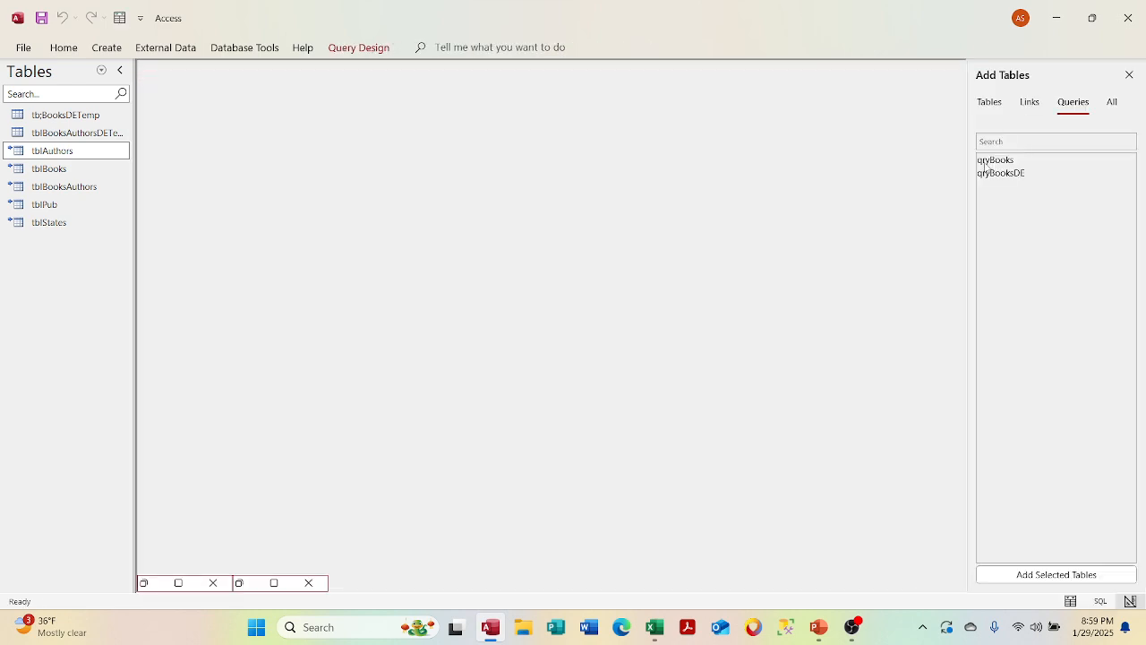
pyautogui.click(179, 588)
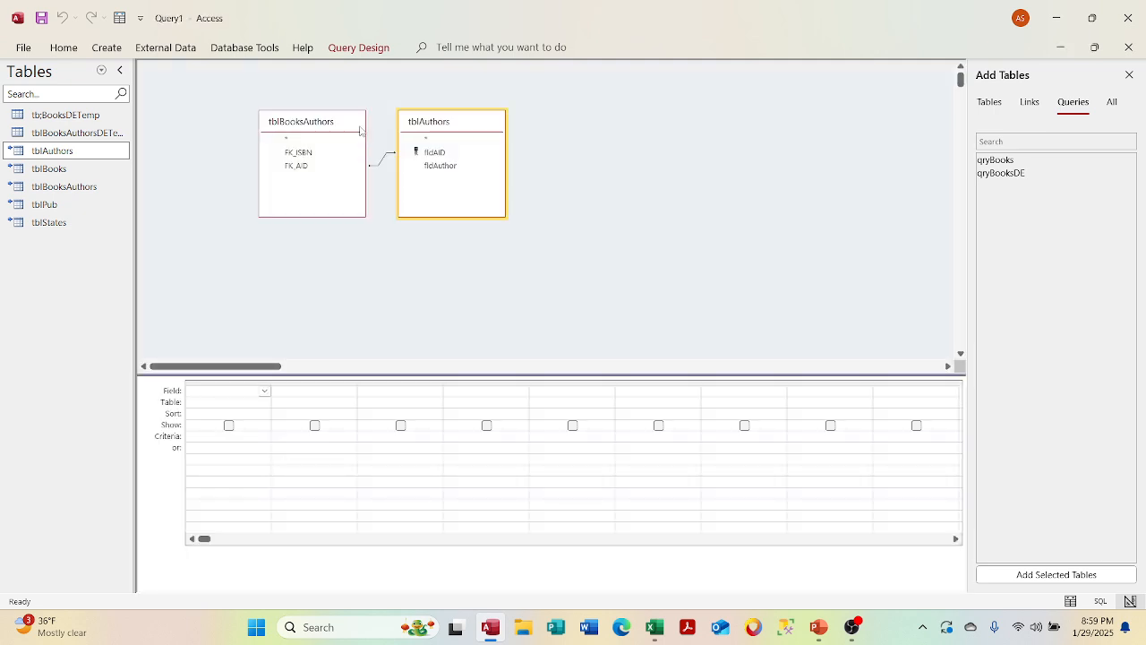
pyautogui.doubleClick(313, 153)
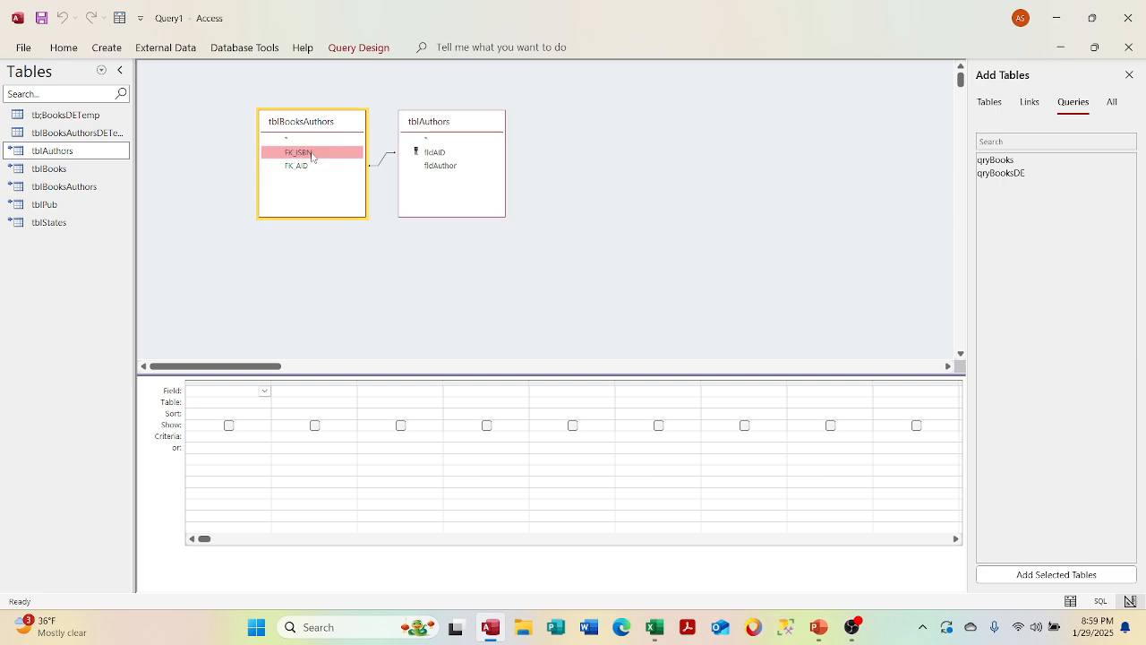
pyautogui.doubleClick(456, 167)
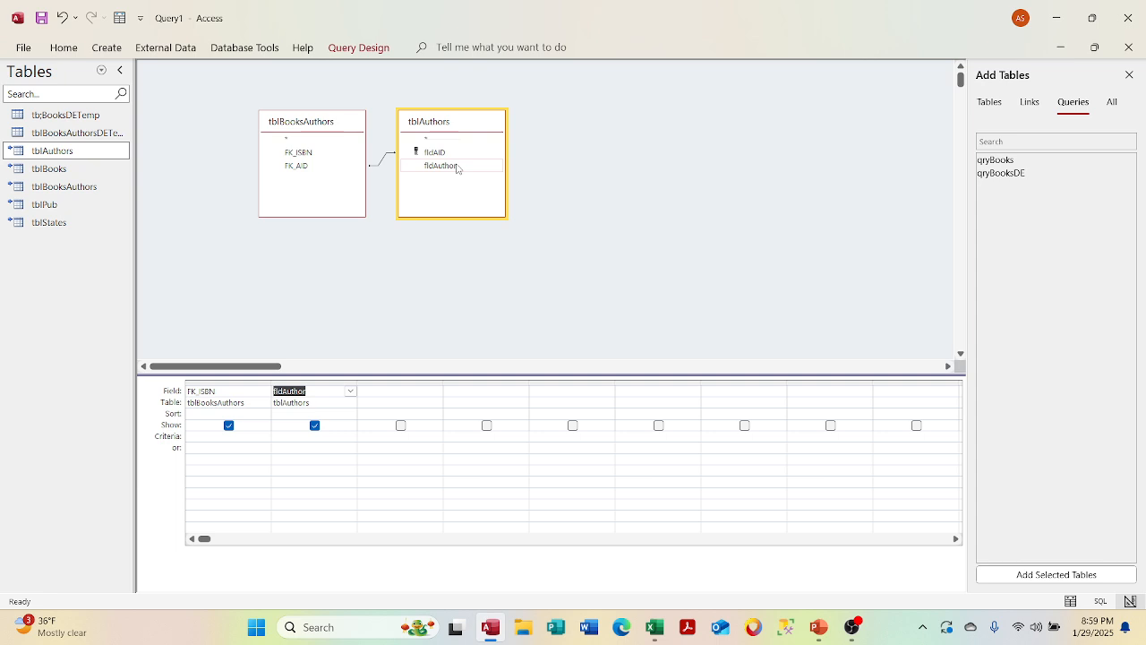
# - Run the query to examine its ISBN and author rows, and inspect the ISBN column's sort options without applying one
pyautogui.click(351, 49)
pyautogui.click(31, 80)
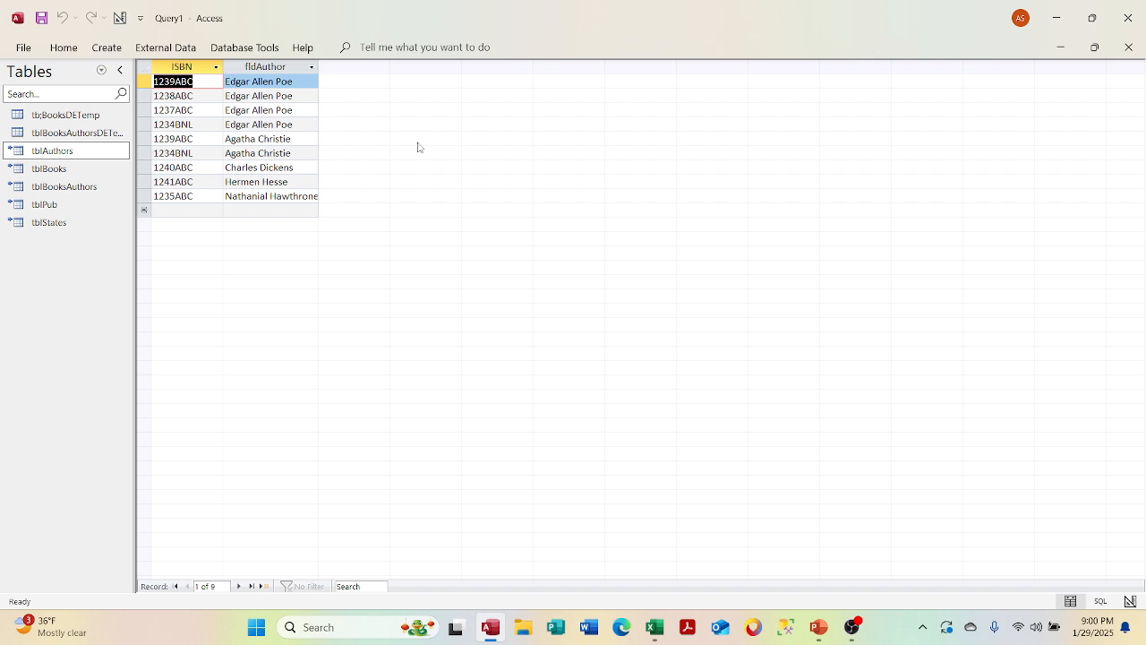
pyautogui.click(205, 100)
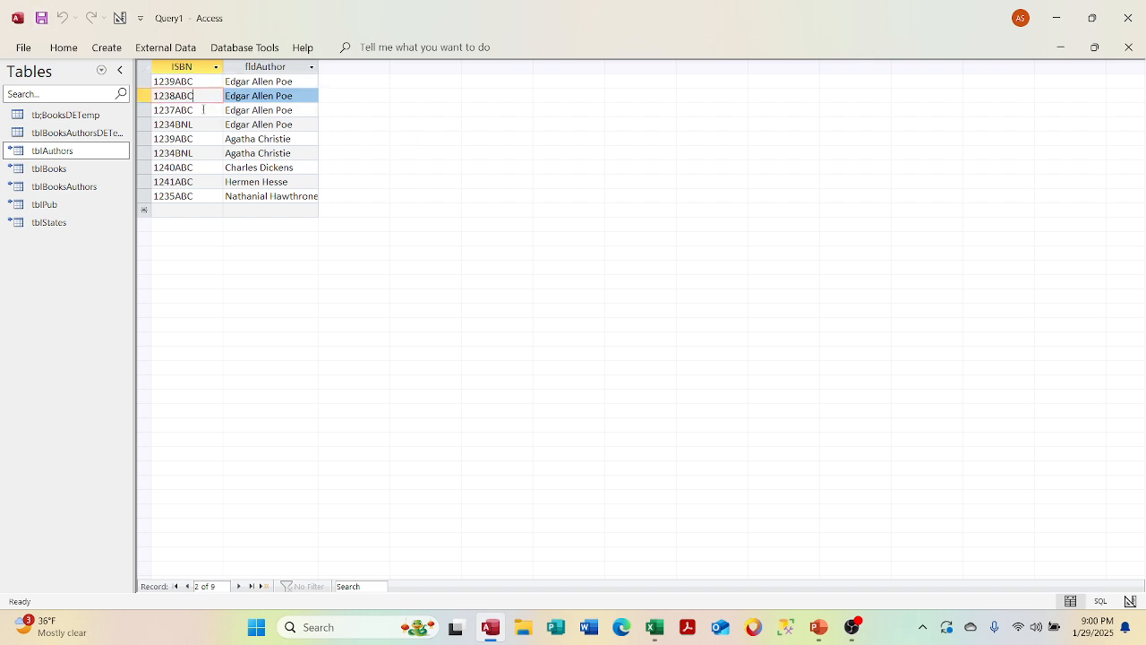
pyautogui.rightClick(198, 63)
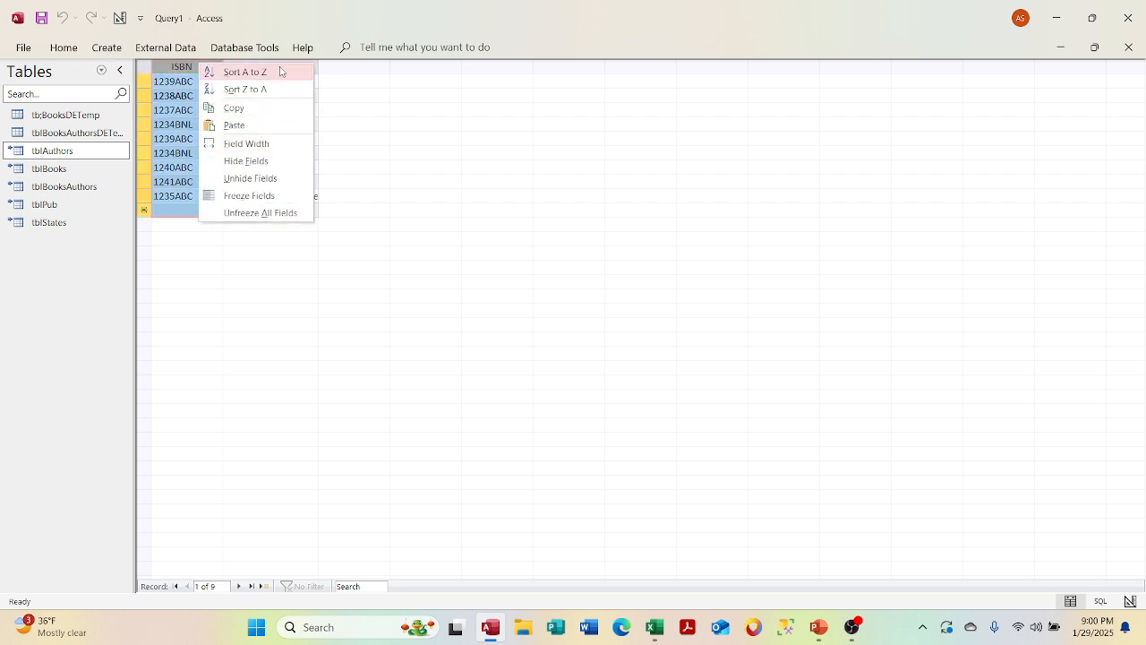
pyautogui.click(409, 106)
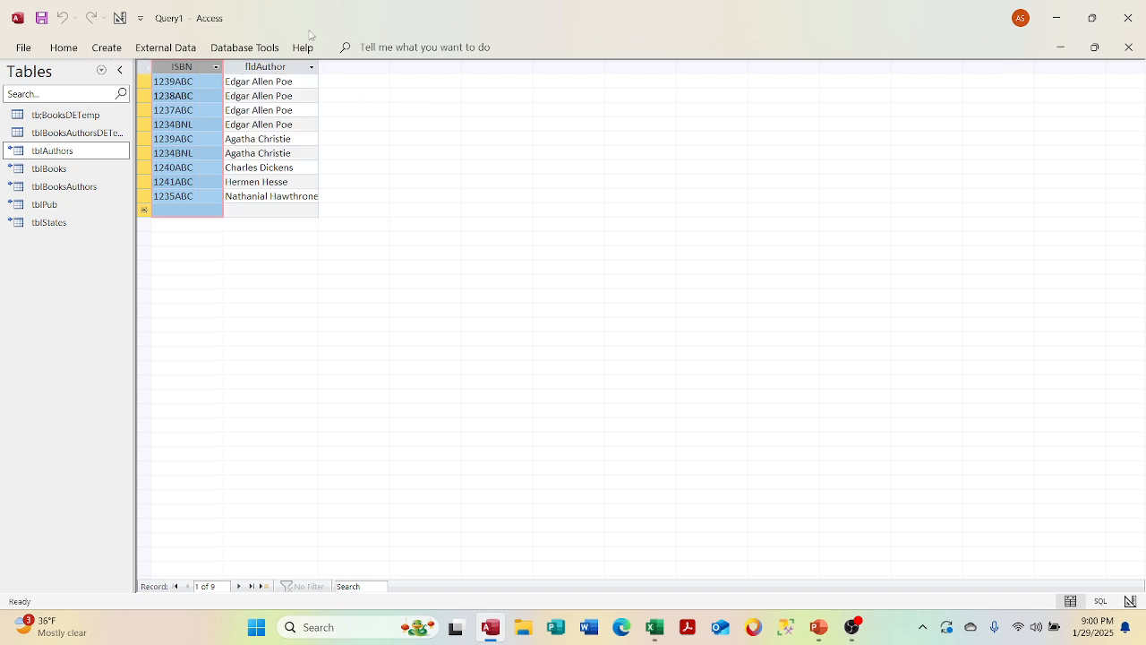
pyautogui.click(106, 47)
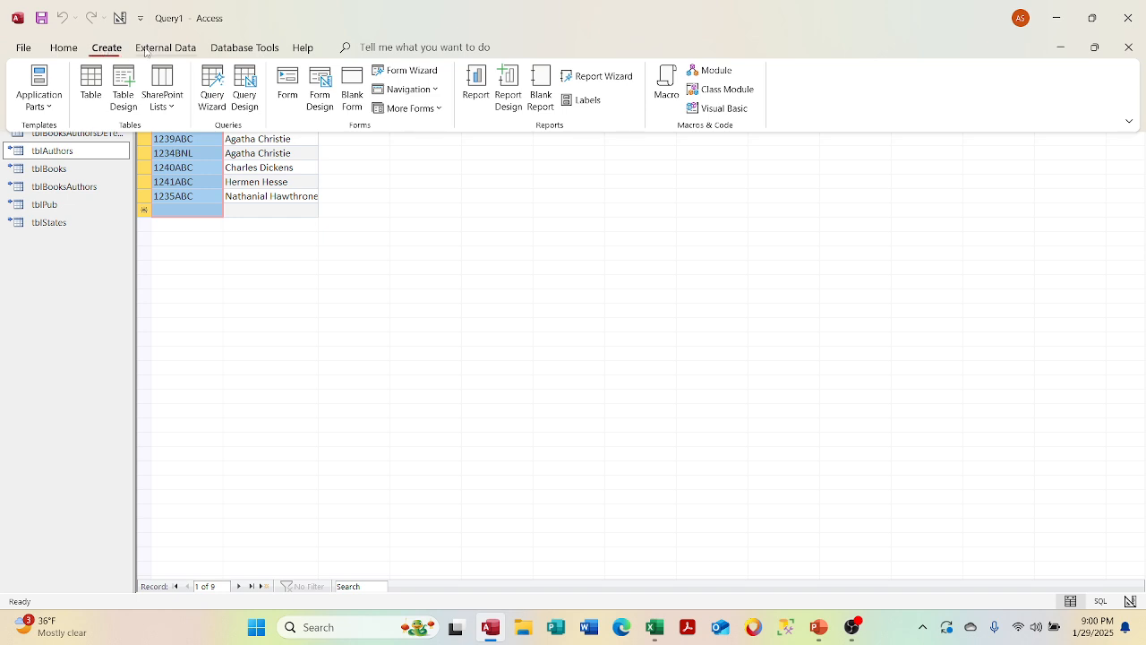
pyautogui.click(404, 202)
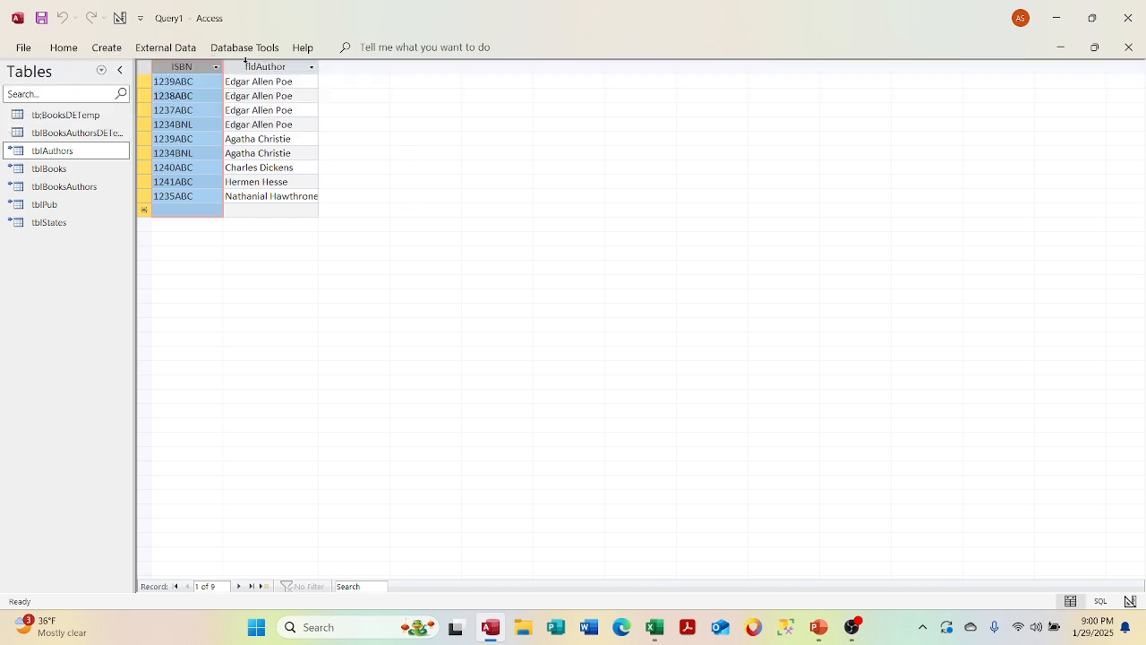
# - Restore the query to a floating window, set FK_ISBN to sort Ascending in Design View, and display the query in Datasheet View
pyautogui.click(1094, 47)
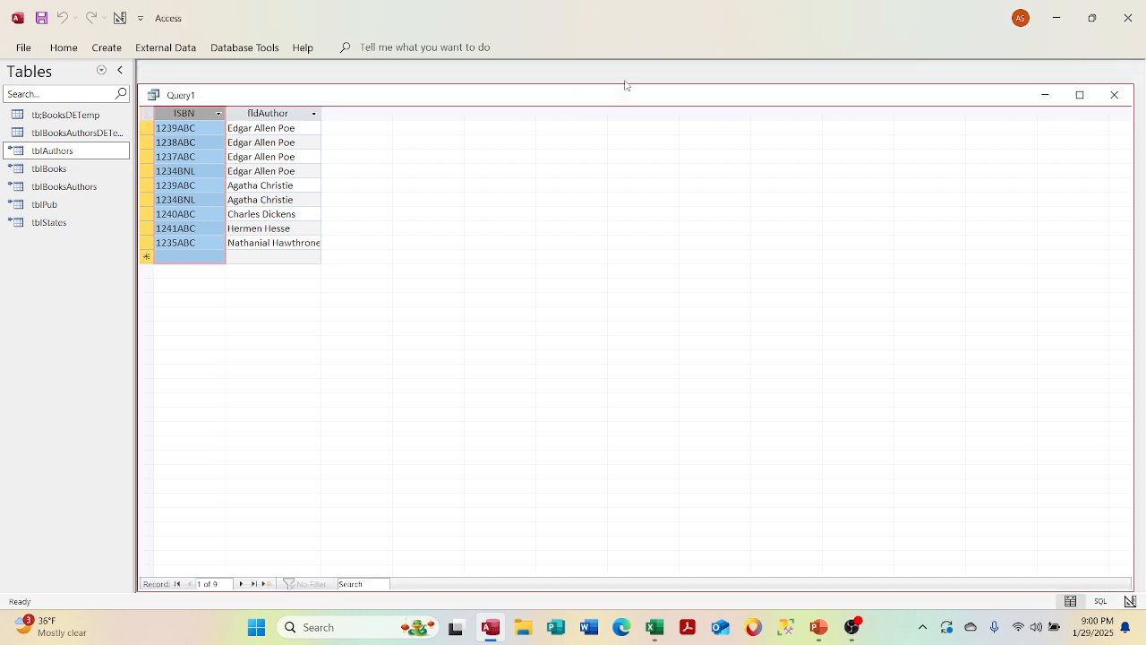
pyautogui.rightClick(472, 96)
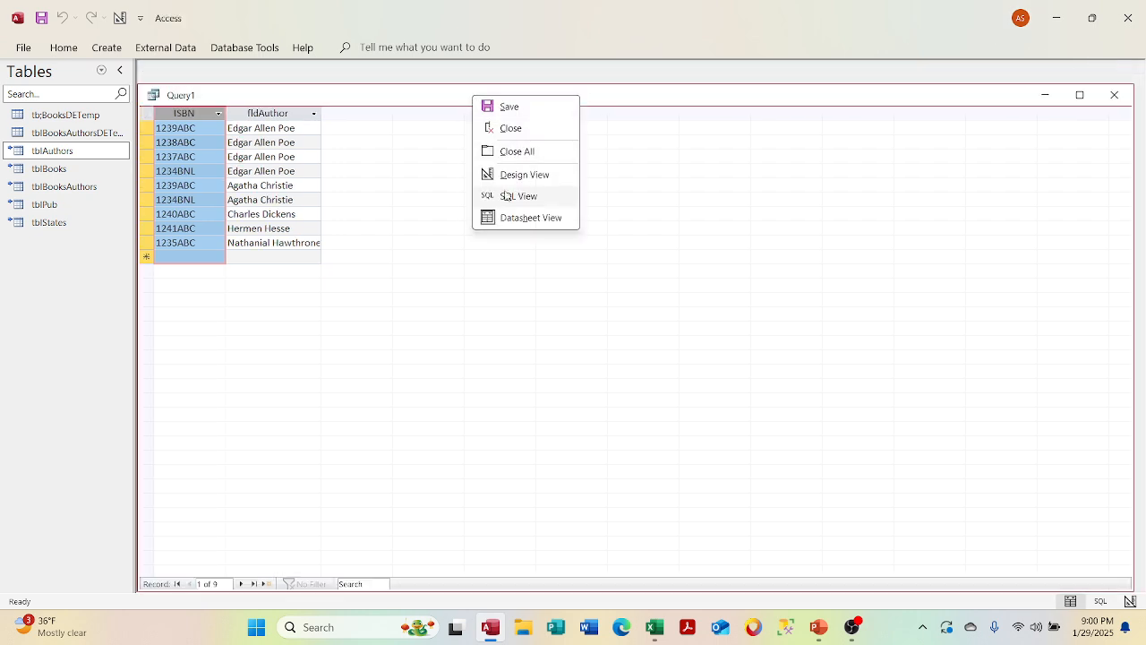
pyautogui.click(502, 174)
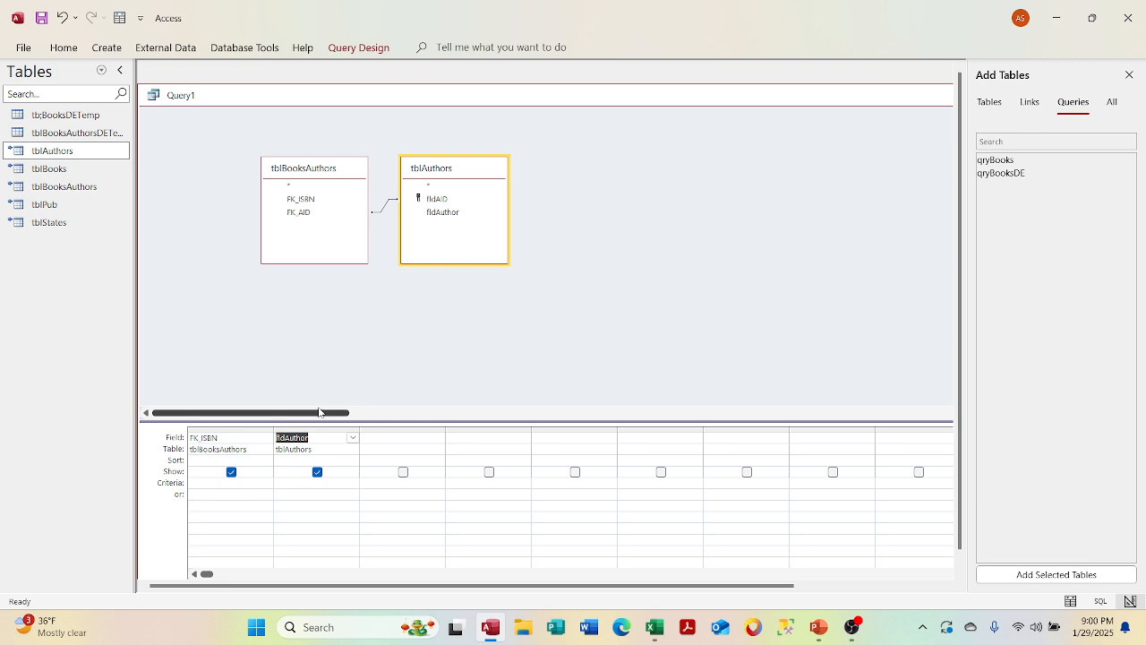
pyautogui.click(266, 461)
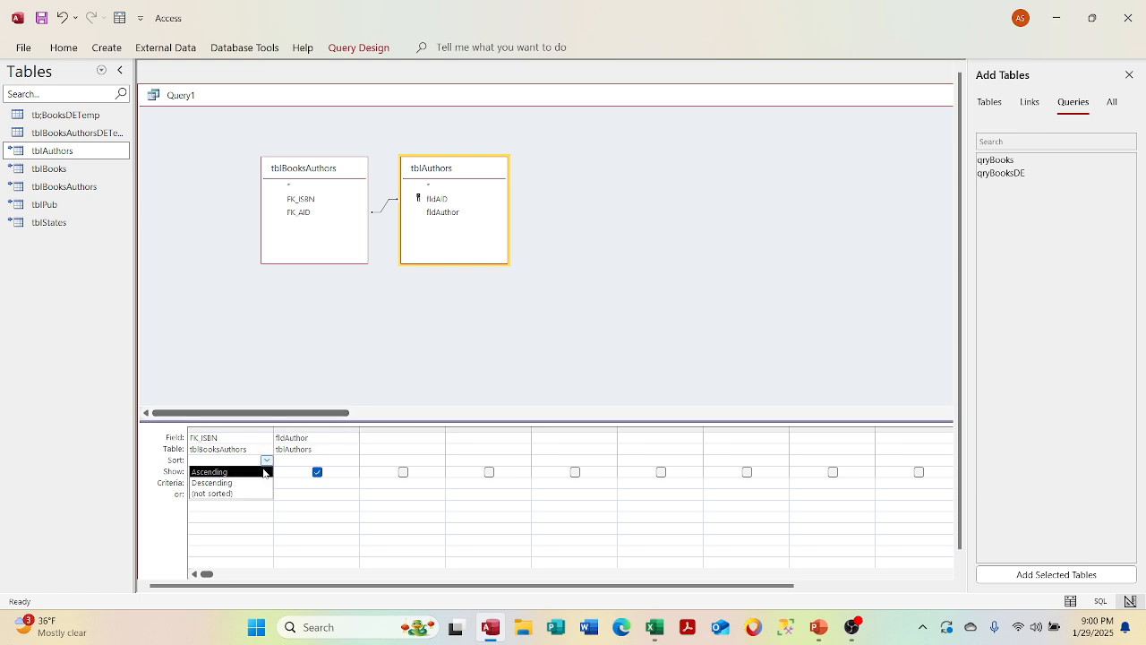
pyautogui.click(210, 471)
pyautogui.rightClick(246, 104)
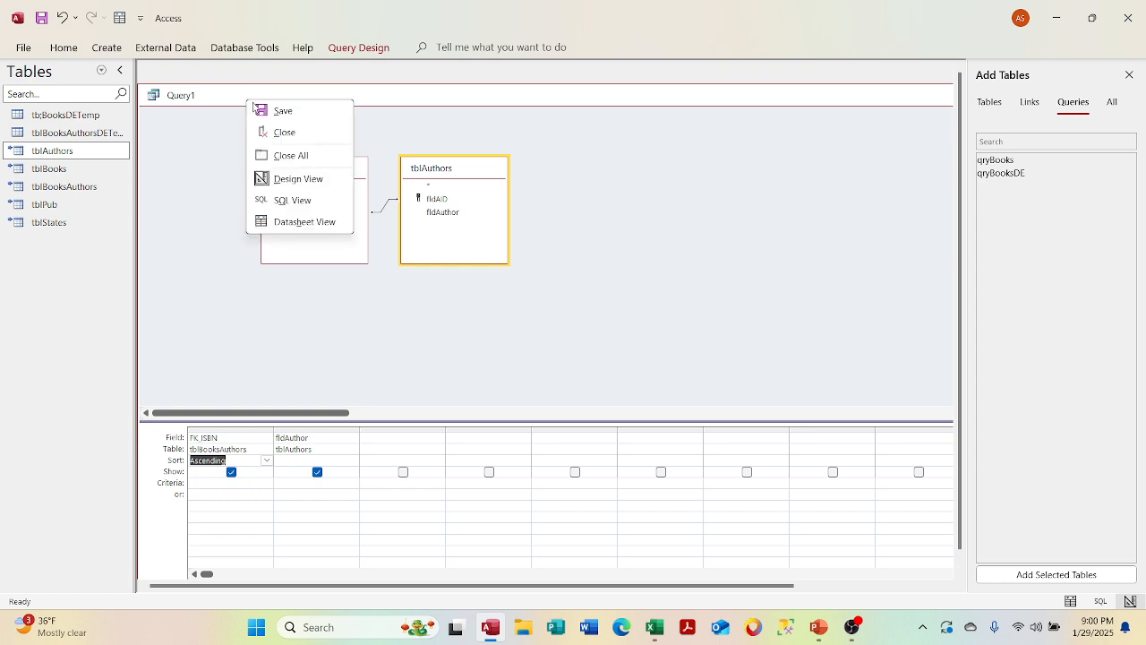
pyautogui.click(280, 226)
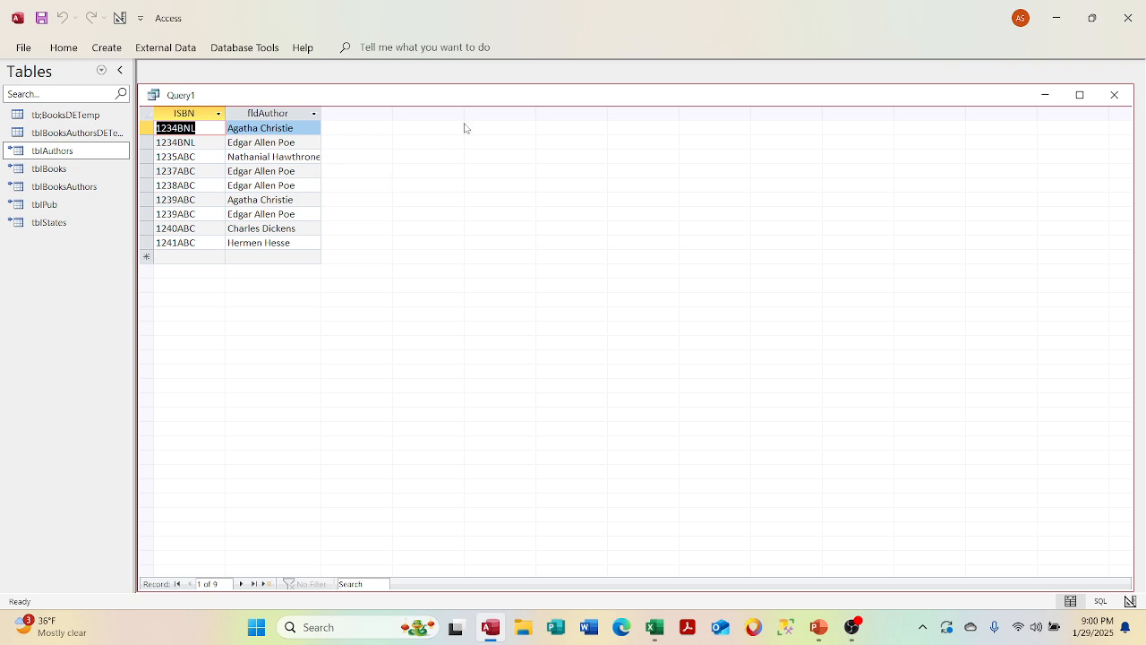
# - Switch the query to Design View and clear the Ascending sort from the FK_ISBN column
pyautogui.rightClick(292, 100)
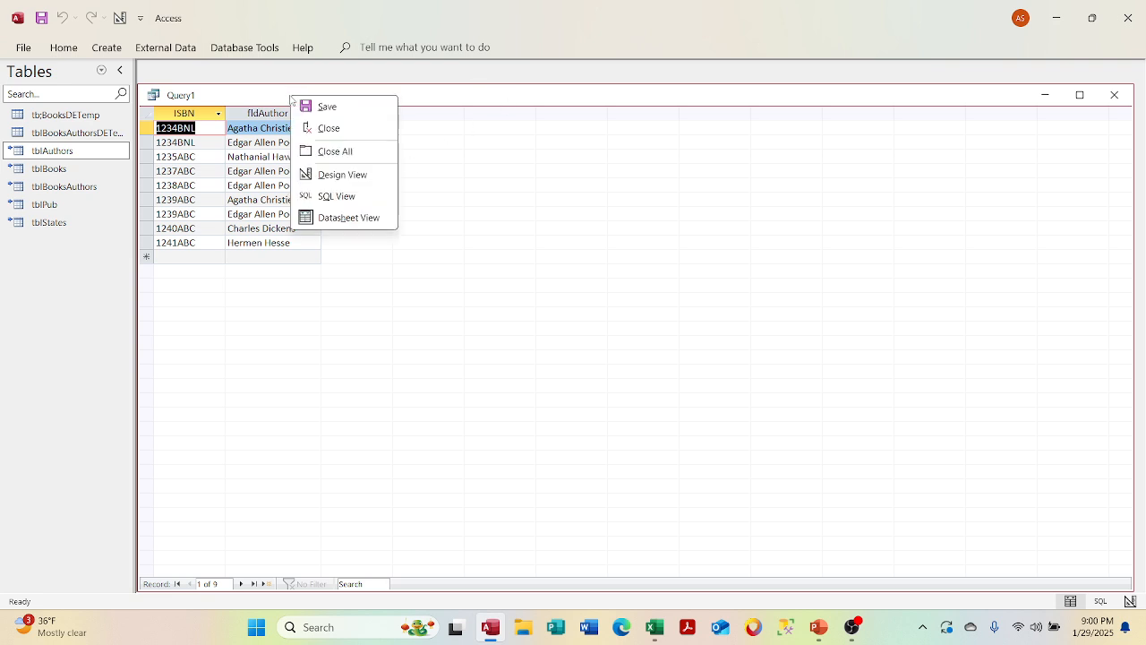
pyautogui.click(342, 174)
pyautogui.press('Delete')
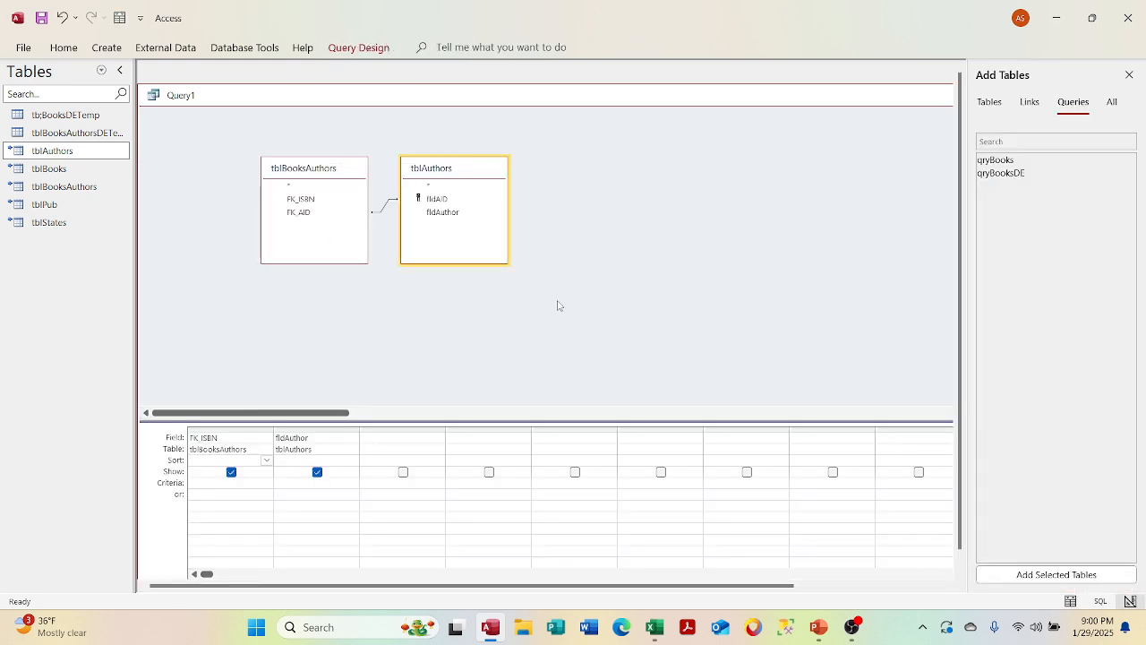
# - Close the query and save its design under the name qryDEAuthors
pyautogui.moveTo(847, 102); pyautogui.dragTo(721, 98)
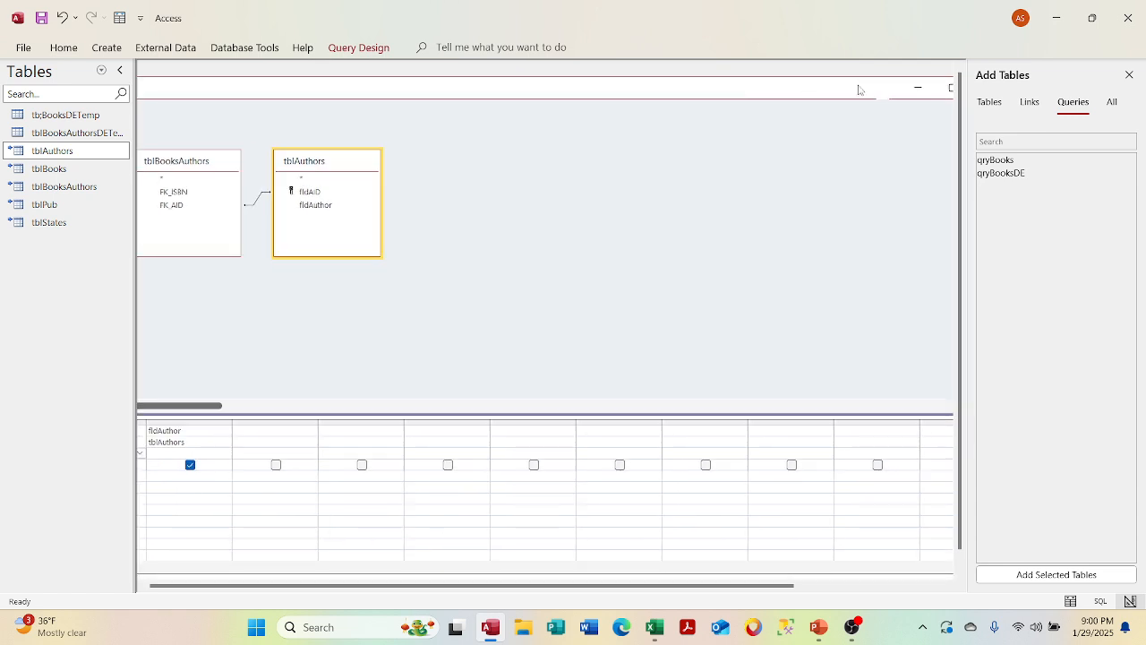
pyautogui.moveTo(862, 87); pyautogui.dragTo(780, 91)
pyautogui.click(904, 91)
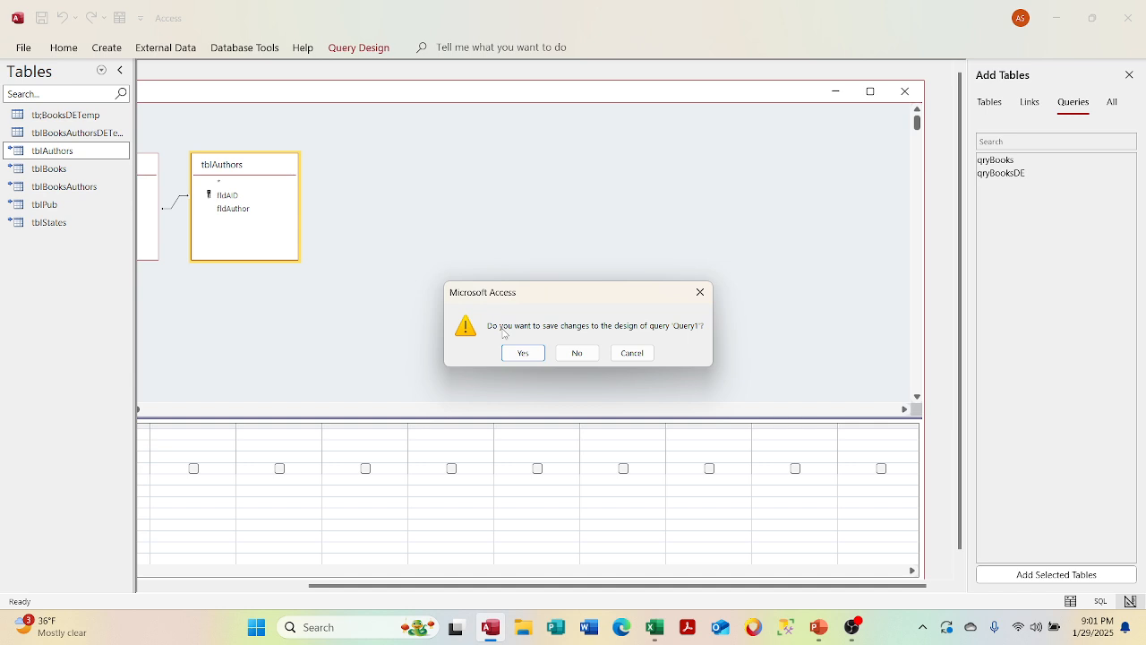
pyautogui.click(523, 352)
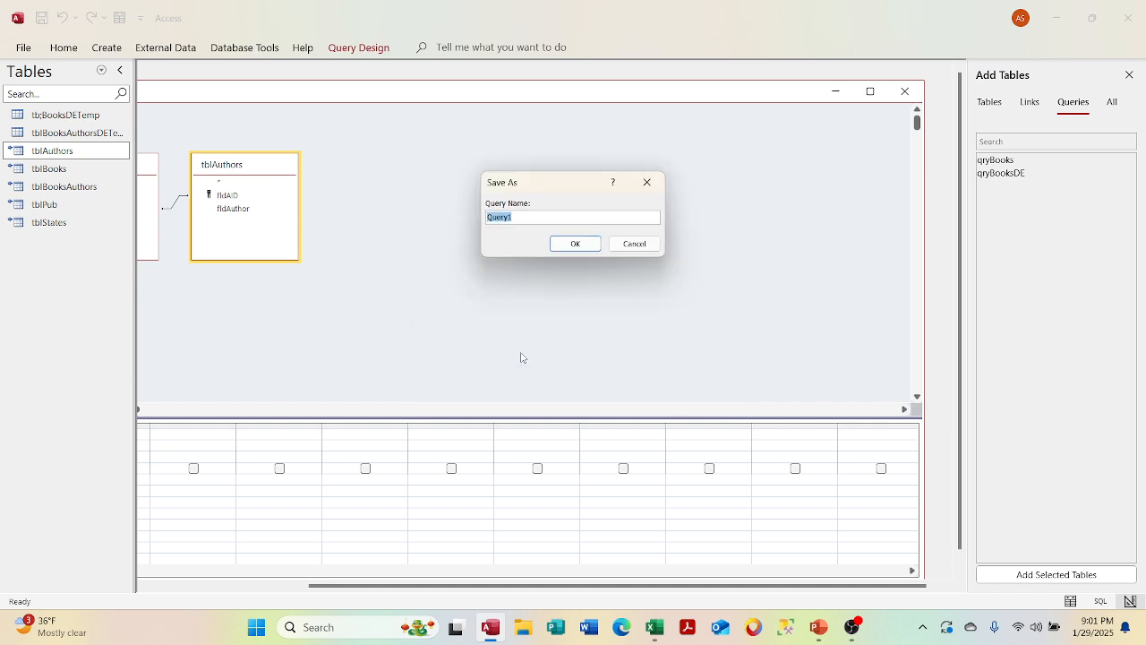
pyautogui.write('qry')
pyautogui.write('DEAuthorrs')
pyautogui.press('BackSpace')
pyautogui.press('BackSpace')
pyautogui.press('Return')
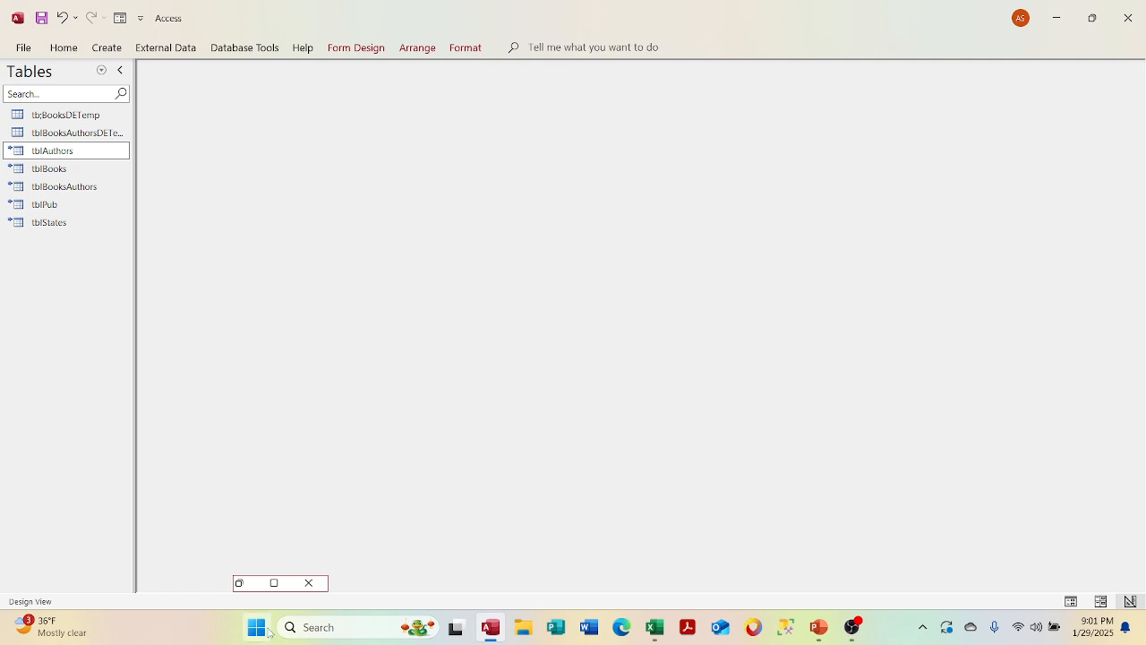
# - Maximize the frmDEMain form, list the database's queries, and rename qryDEAuthors as qryAuthorsDE
pyautogui.click(276, 581)
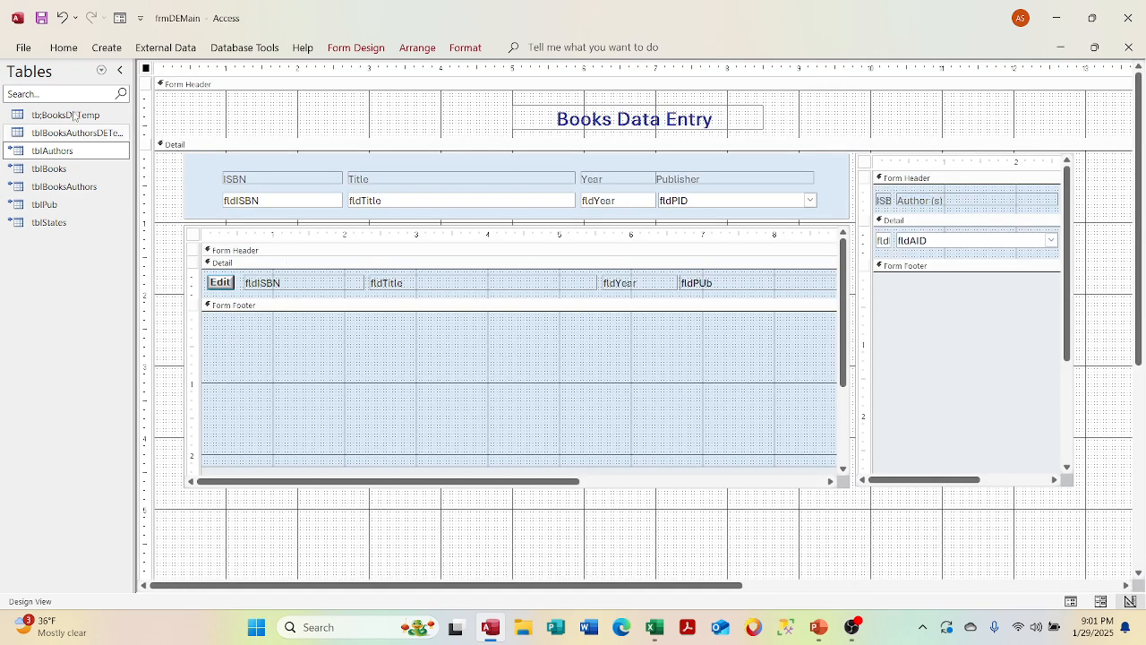
pyautogui.click(101, 70)
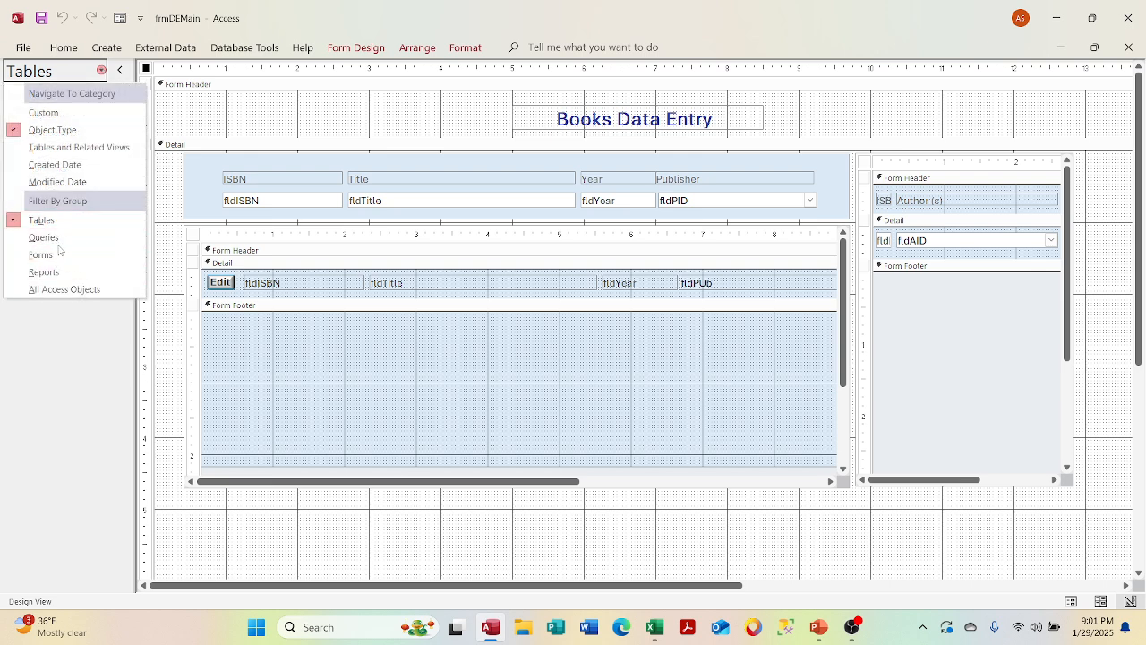
pyautogui.click(43, 237)
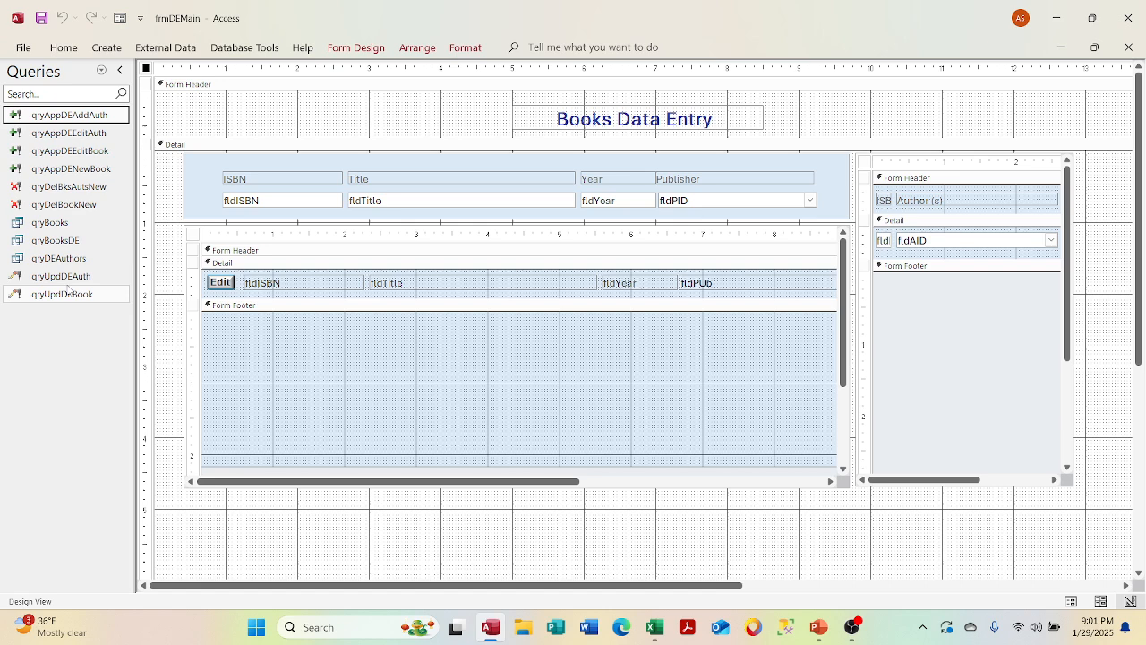
pyautogui.rightClick(81, 263)
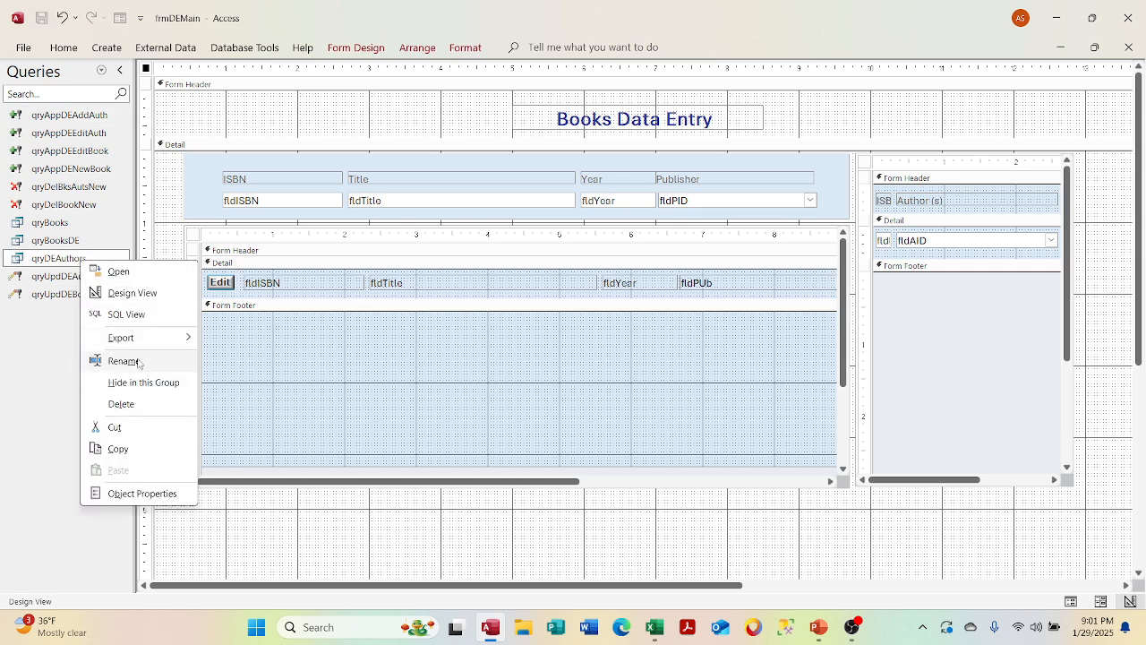
pyautogui.click(123, 361)
pyautogui.write('q')
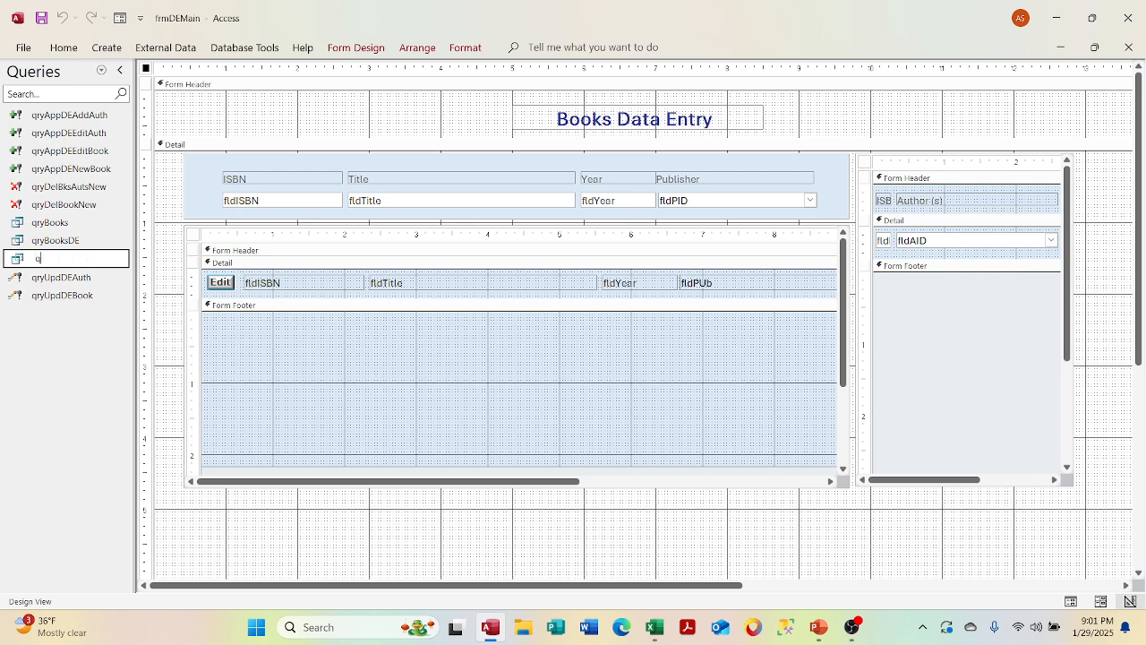
pyautogui.write('ryAuthorsDE')
pyautogui.press('Return')
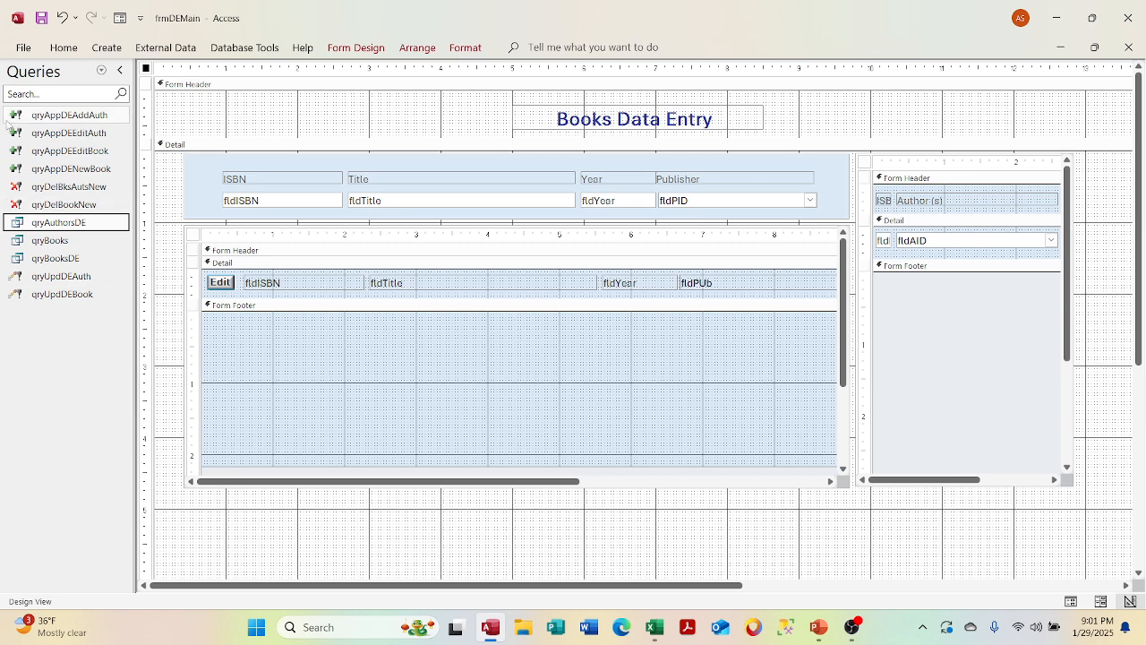
pyautogui.click(107, 48)
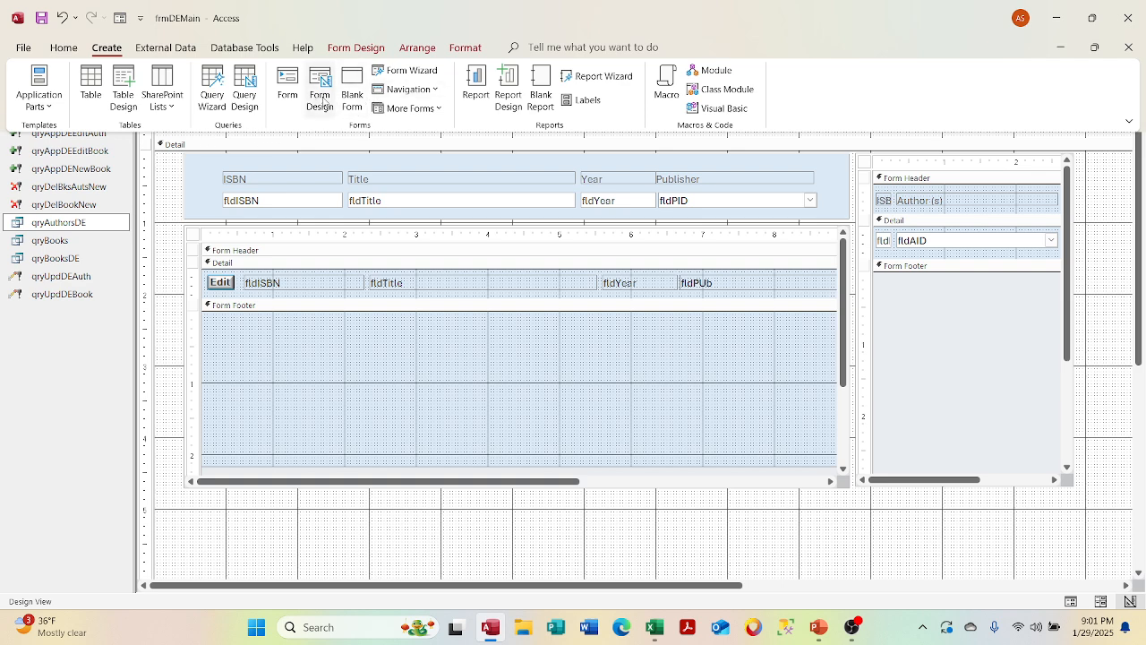
pyautogui.click(288, 101)
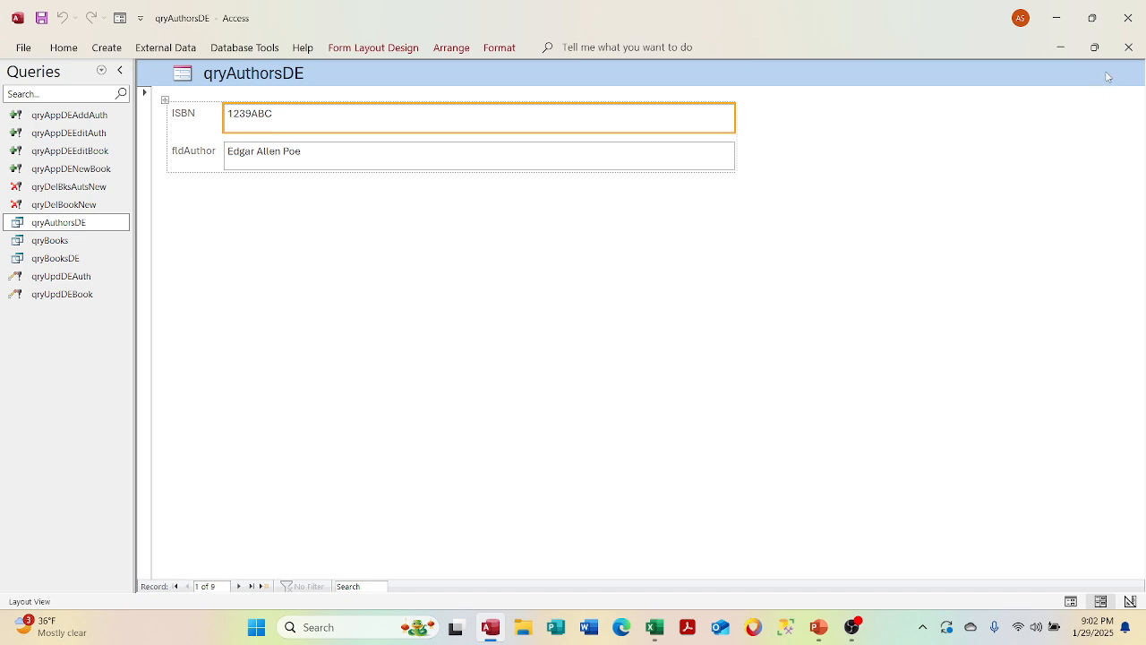
pyautogui.click(1127, 47)
pyautogui.click(581, 353)
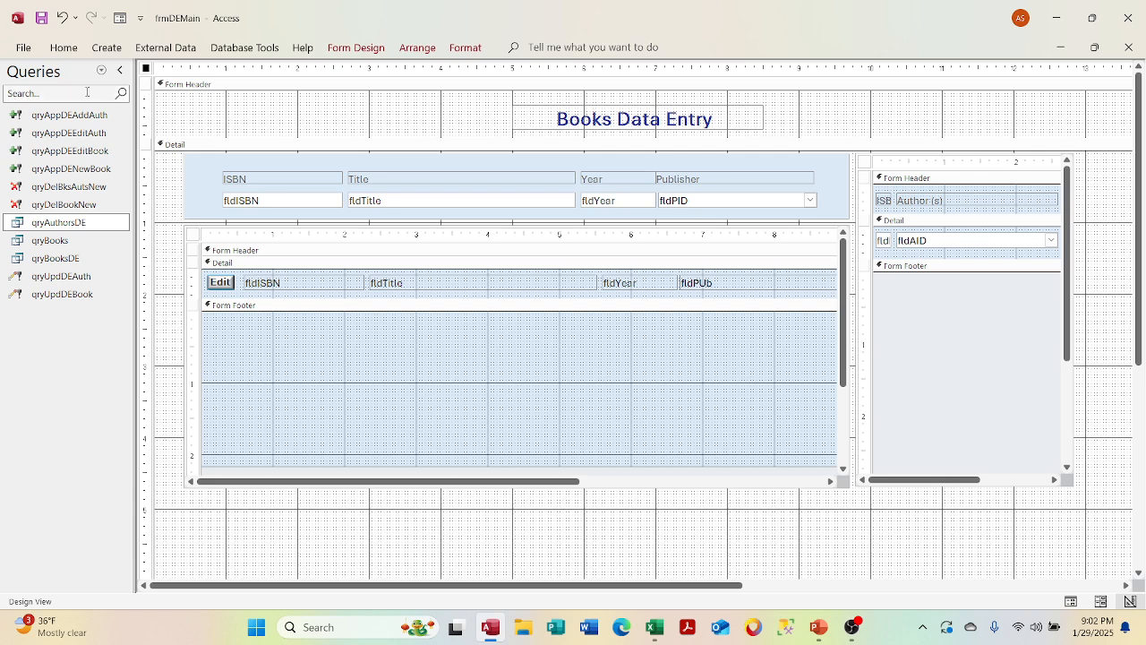
# - Start the Form Wizard with qryAuthorsDE as the source and select its FK_ISBN and fldAuthor fields
pyautogui.click(107, 52)
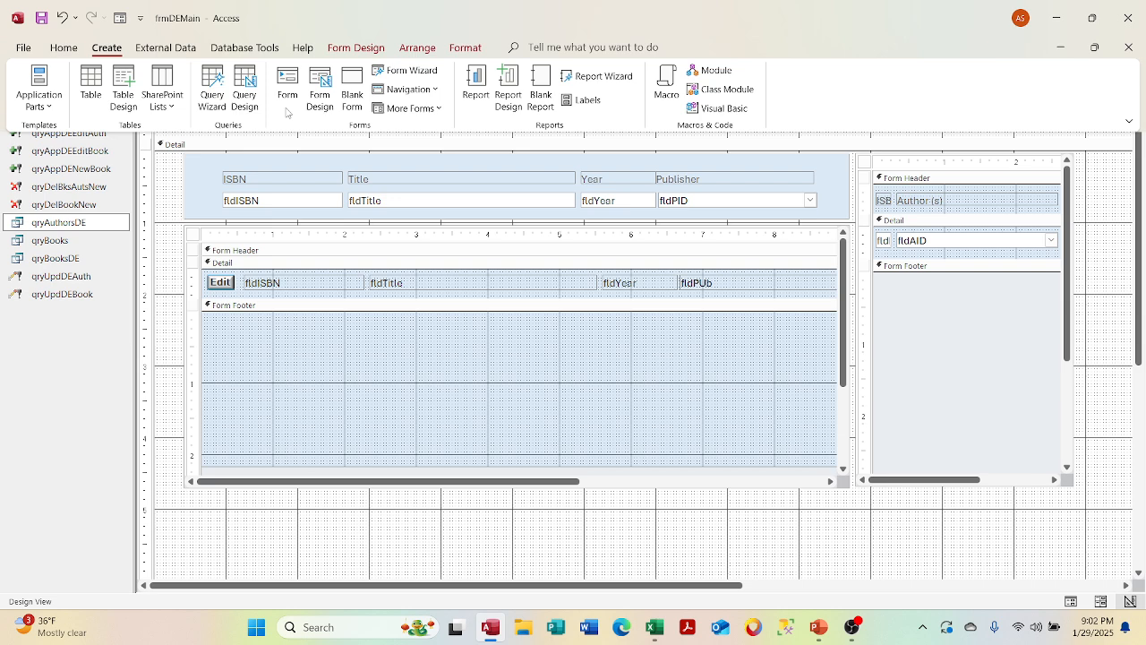
pyautogui.click(389, 74)
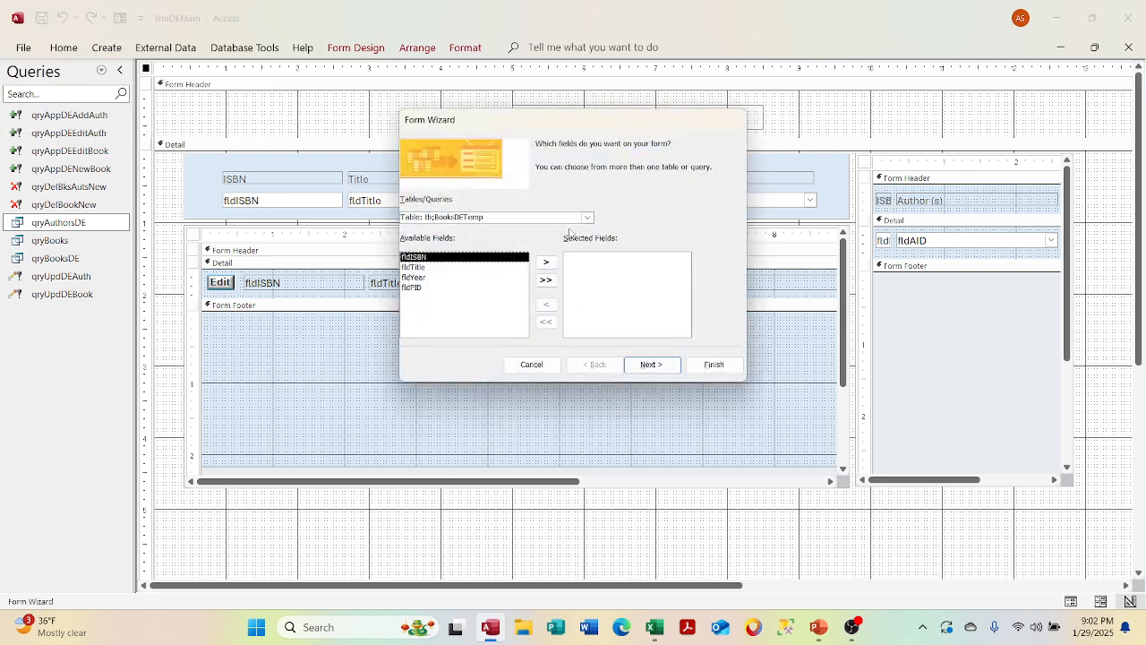
pyautogui.click(587, 218)
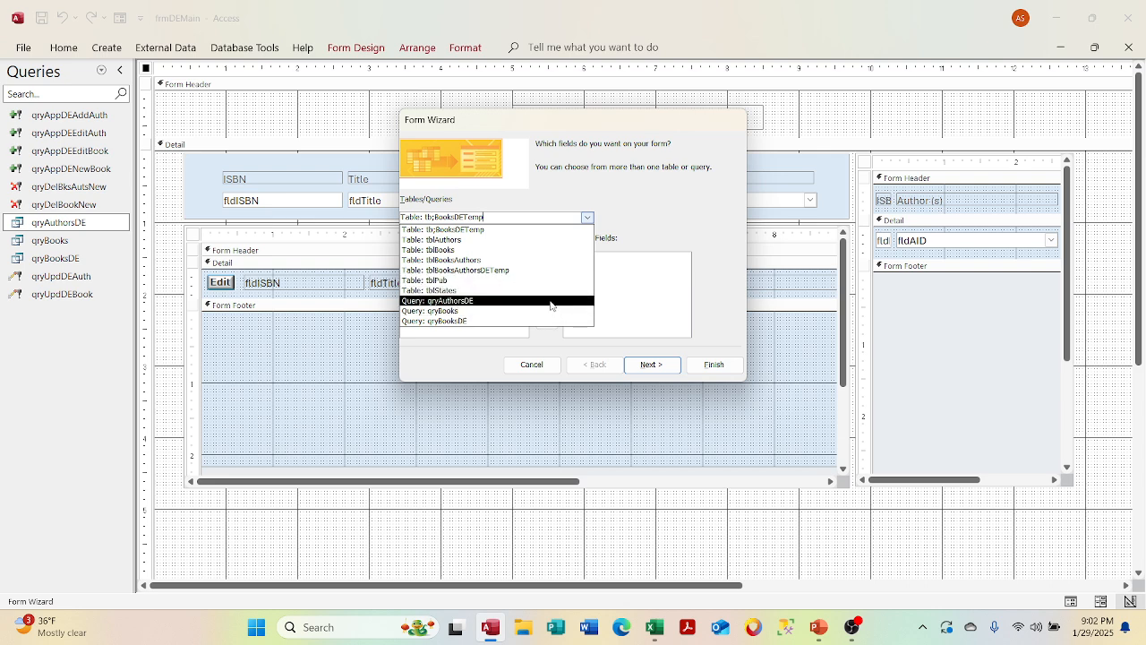
pyautogui.click(552, 302)
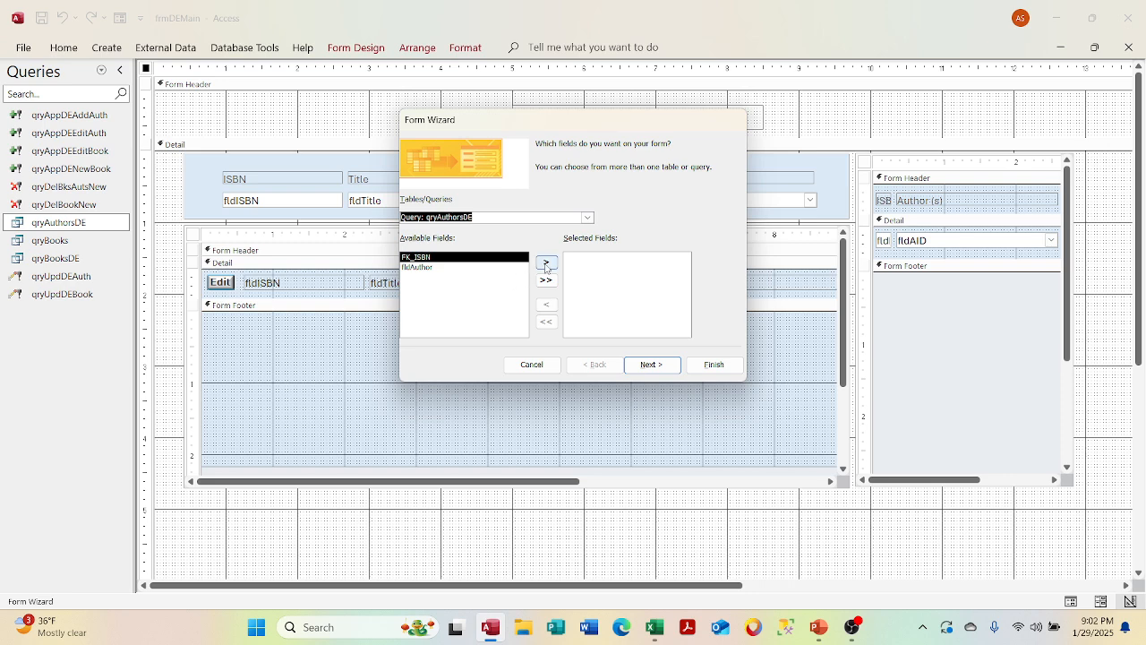
pyautogui.click(475, 277)
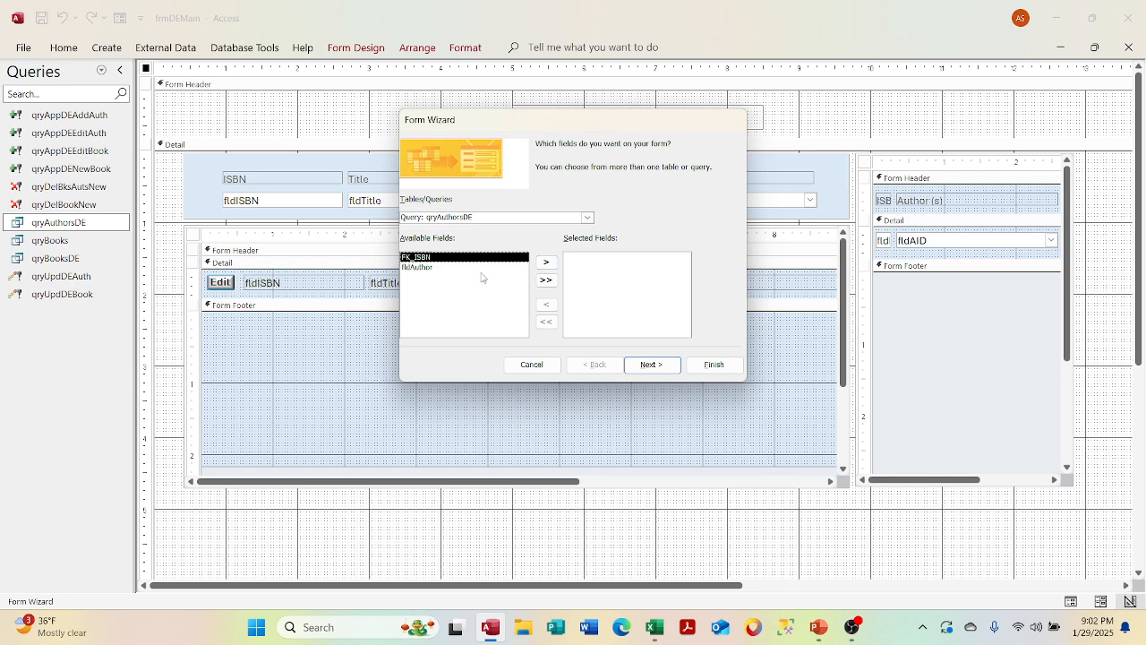
pyautogui.click(467, 272)
pyautogui.click(460, 258)
pyautogui.click(546, 263)
pyautogui.click(546, 263)
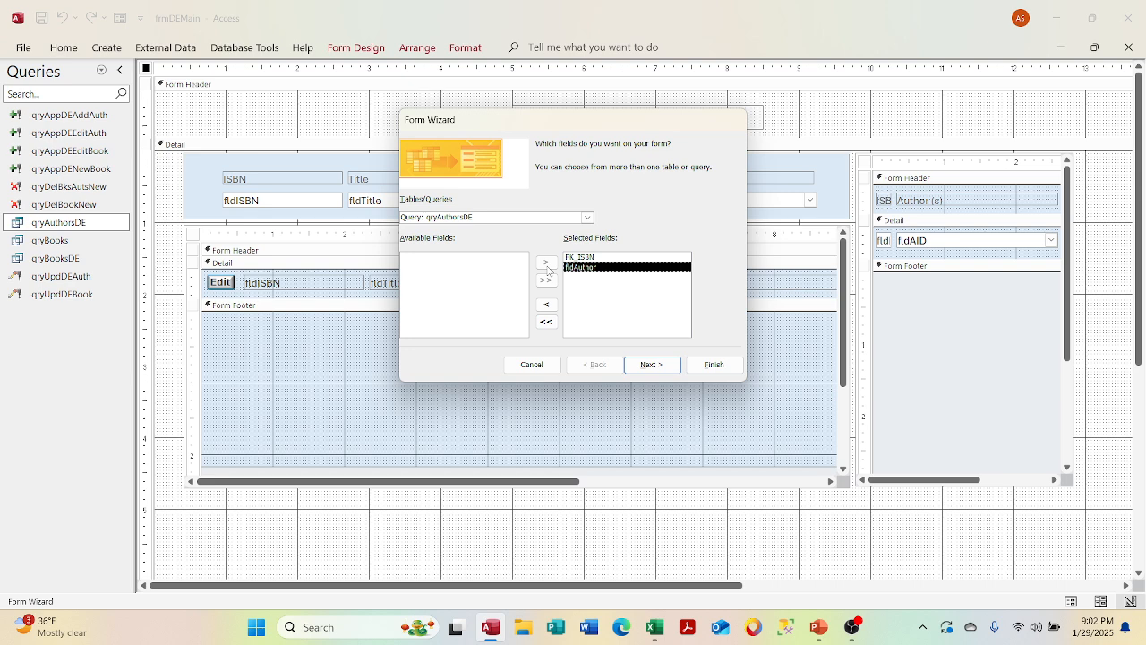
# - Remove FK_ISBN from the new form's selected fields and choose the Datasheet layout
pyautogui.click(585, 258)
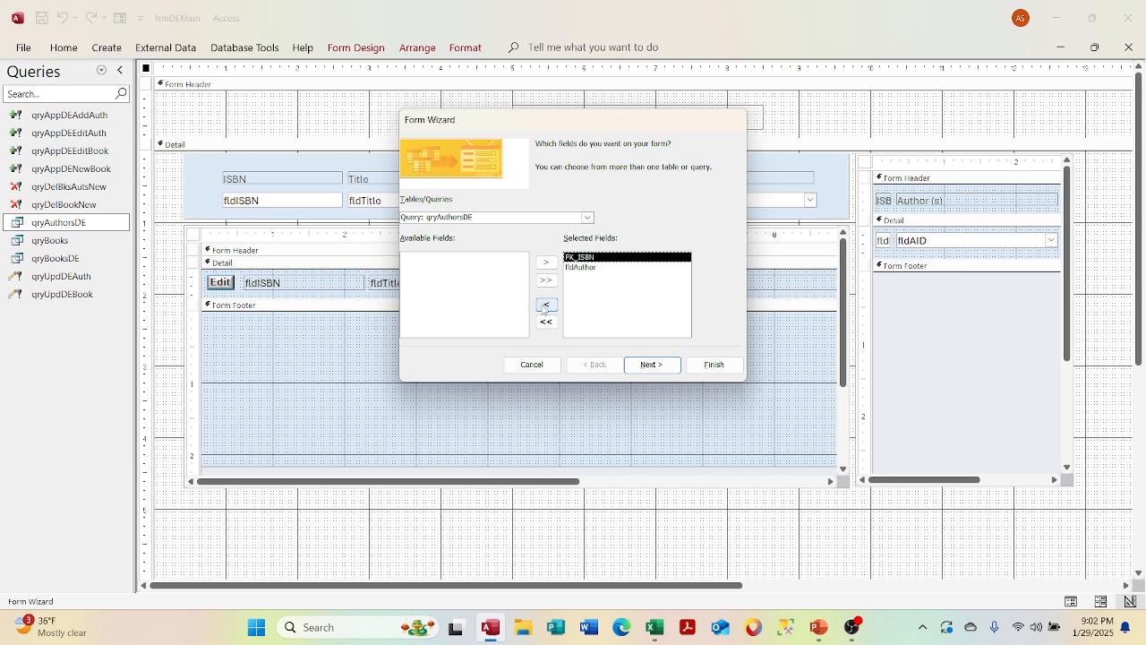
pyautogui.click(546, 304)
pyautogui.click(651, 365)
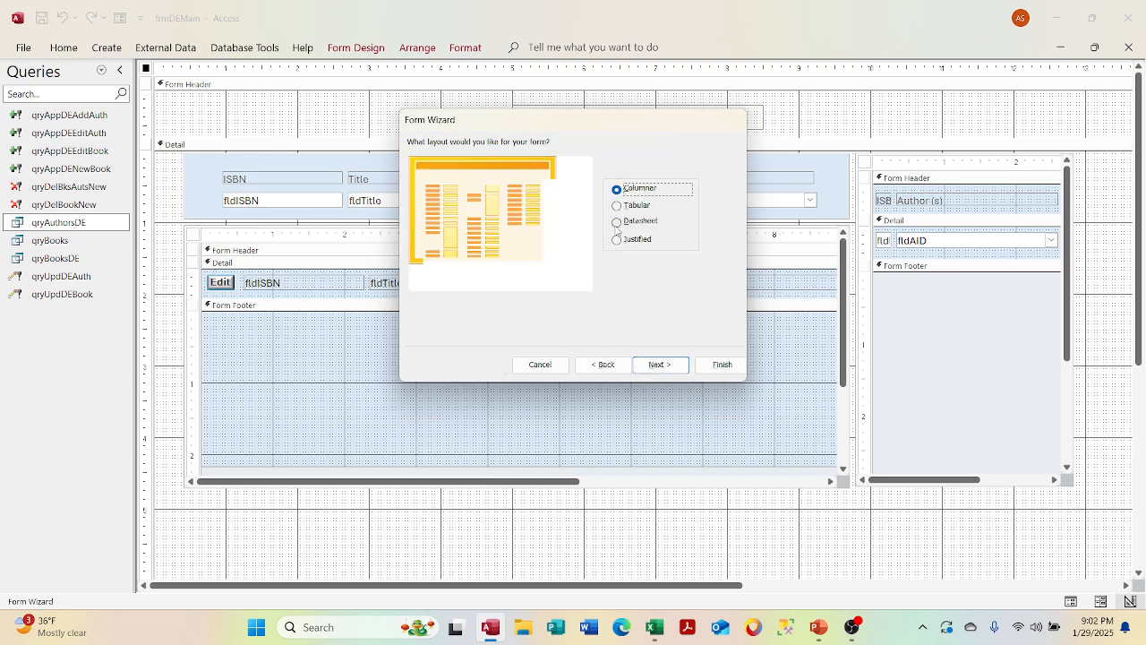
pyautogui.click(617, 230)
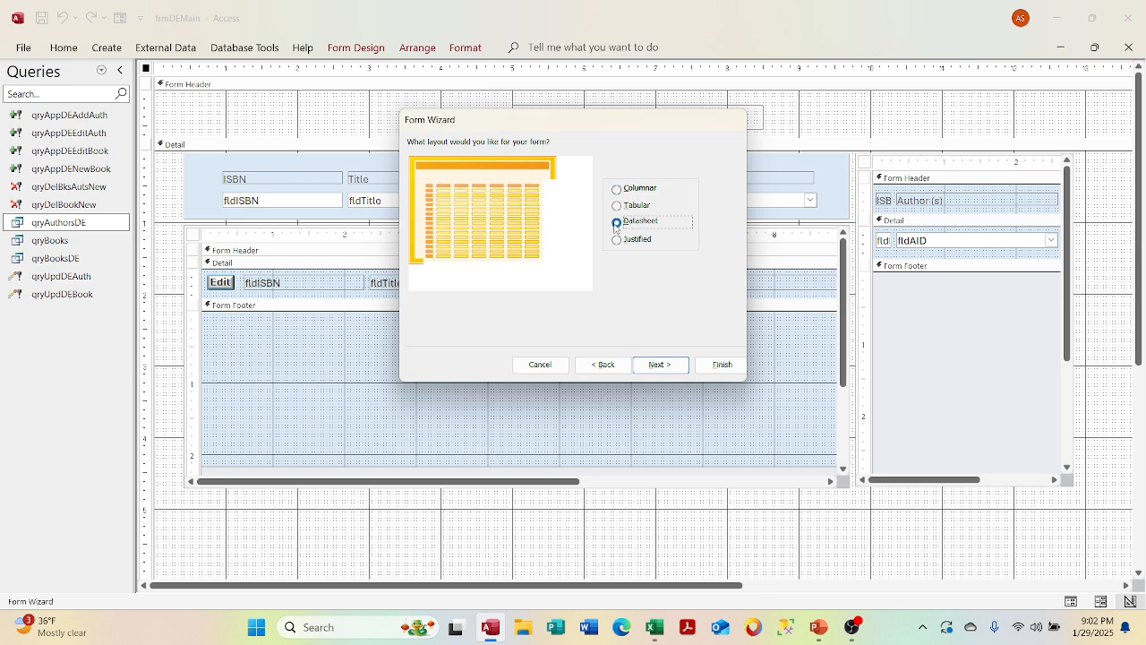
pyautogui.click(659, 365)
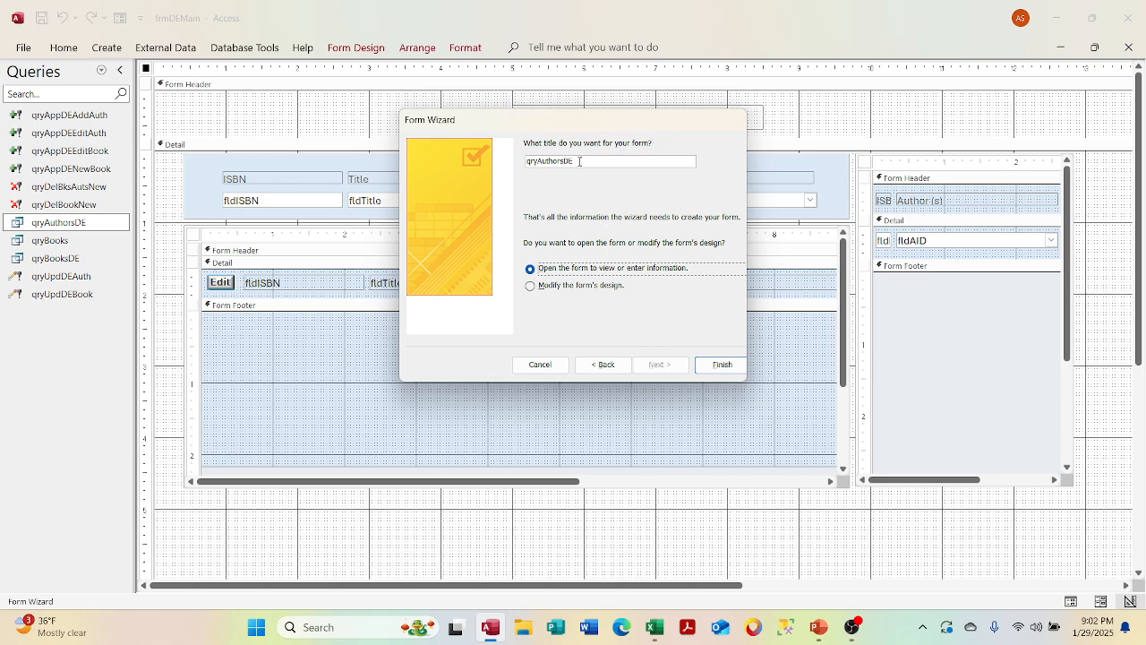
# - Title the form sfrmAuthorsDE, finish the wizard, and close the datasheet form
pyautogui.click(580, 161)
pyautogui.press('BackSpace')
pyautogui.press('BackSpace')
pyautogui.press('BackSpace')
pyautogui.press('BackSpace')
pyautogui.press('BackSpace')
pyautogui.press('BackSpace')
pyautogui.press('BackSpace')
pyautogui.press('BackSpace')
pyautogui.press('BackSpace')
pyautogui.press('BackSpace')
pyautogui.press('BackSpace')
pyautogui.write('sfrmAuthorsDE')
pyautogui.click(720, 364)
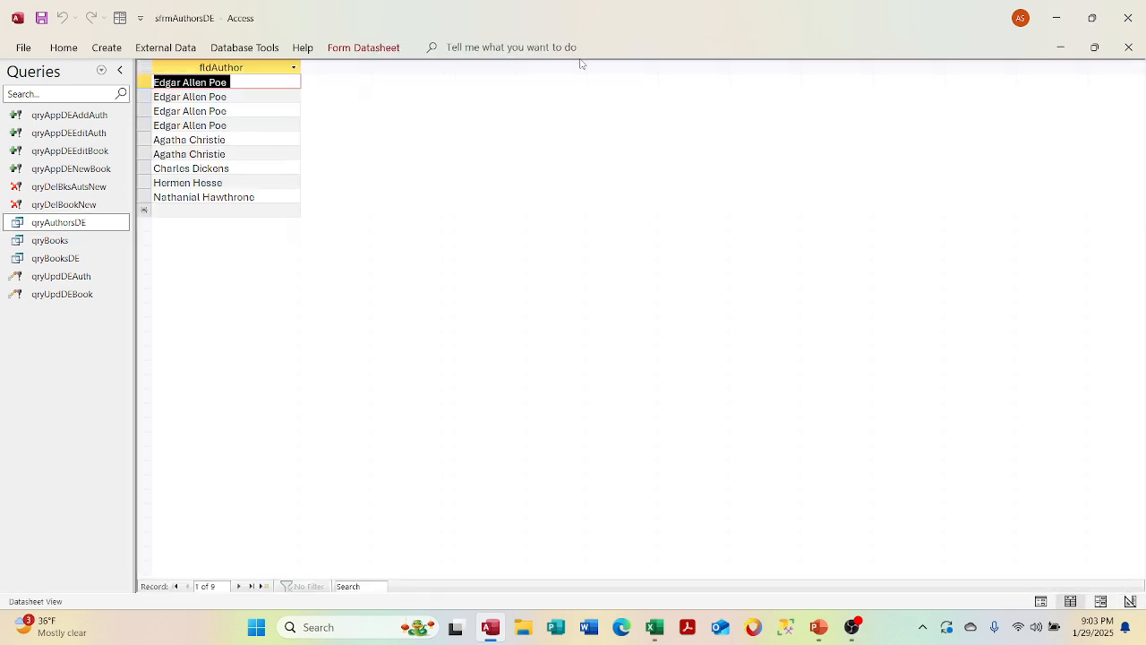
pyautogui.click(1128, 47)
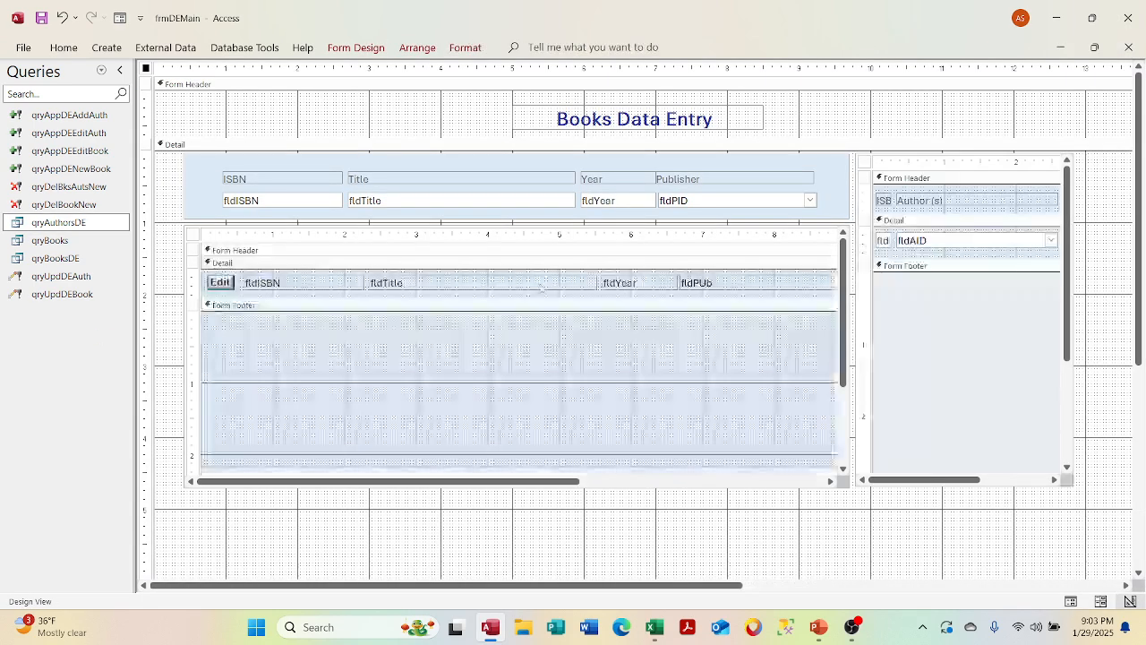
# - List the database's forms and place sfrmDEAuthors as a subform in the form footer of sfrmBooksDE, accepting the reset to Single Form
pyautogui.click(367, 54)
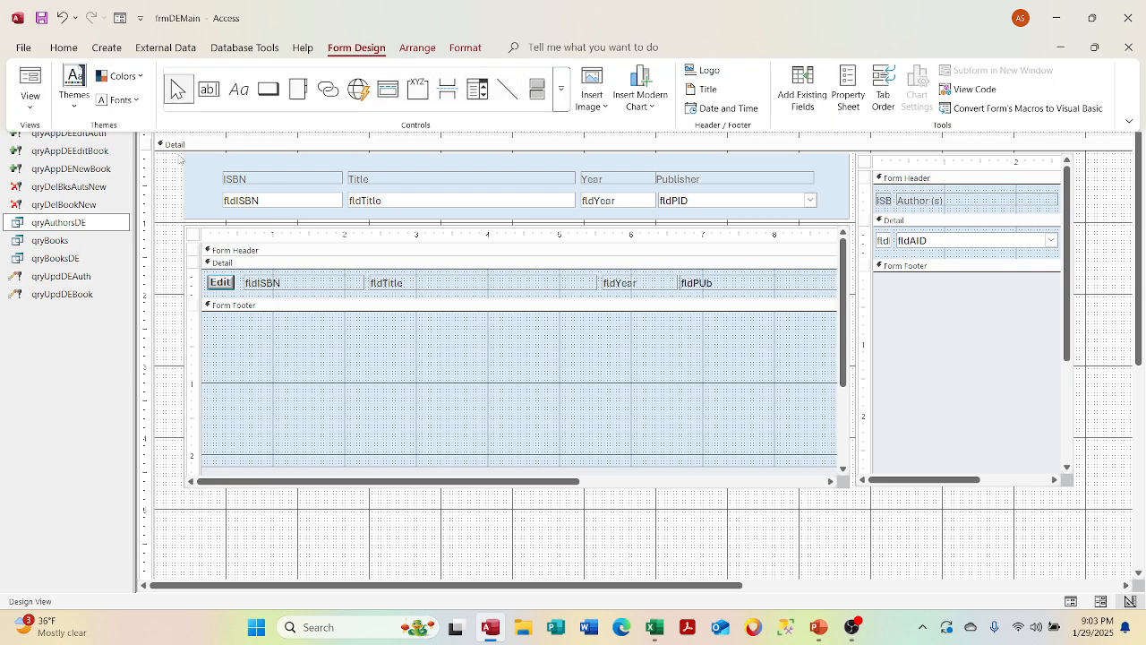
pyautogui.click(16, 362)
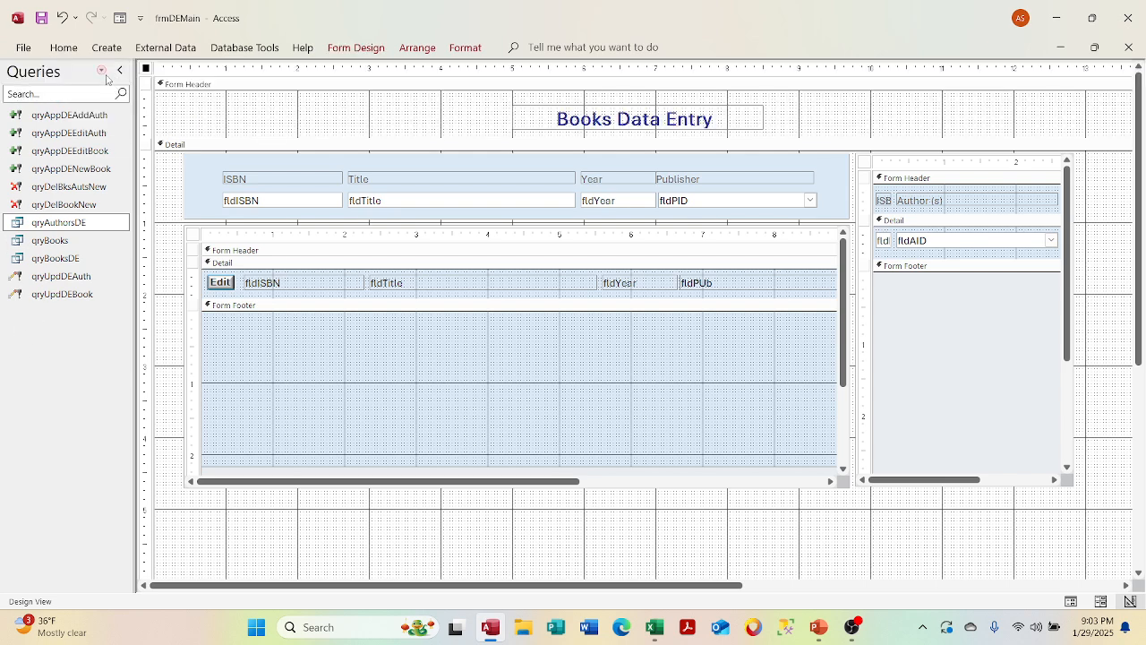
pyautogui.click(103, 73)
pyautogui.click(81, 256)
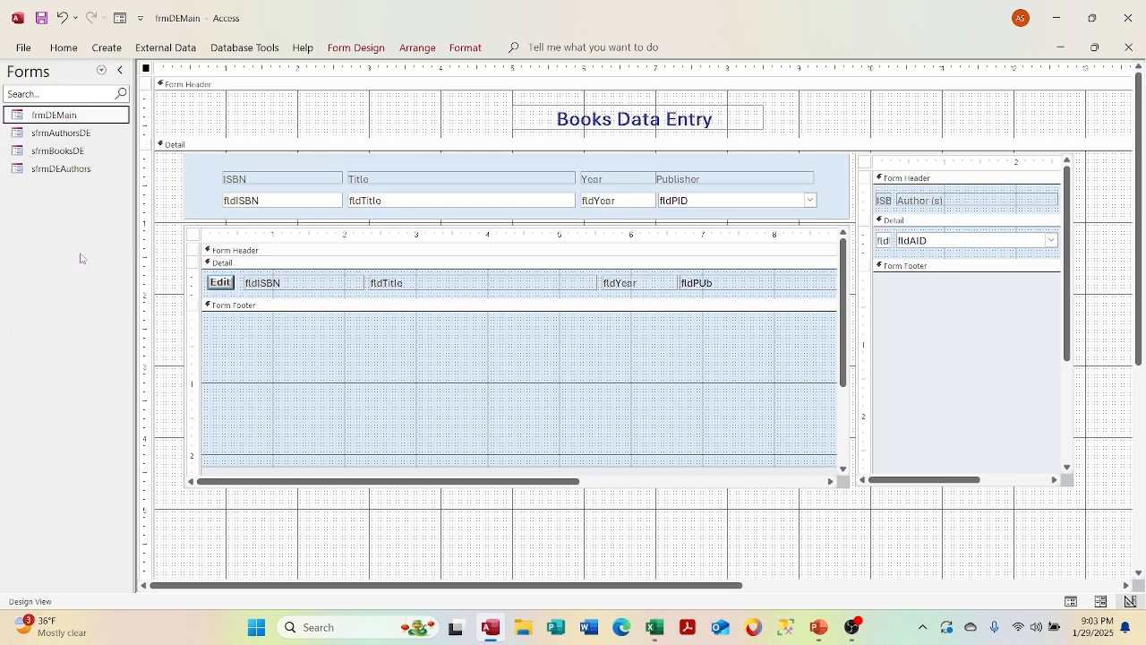
pyautogui.click(63, 168)
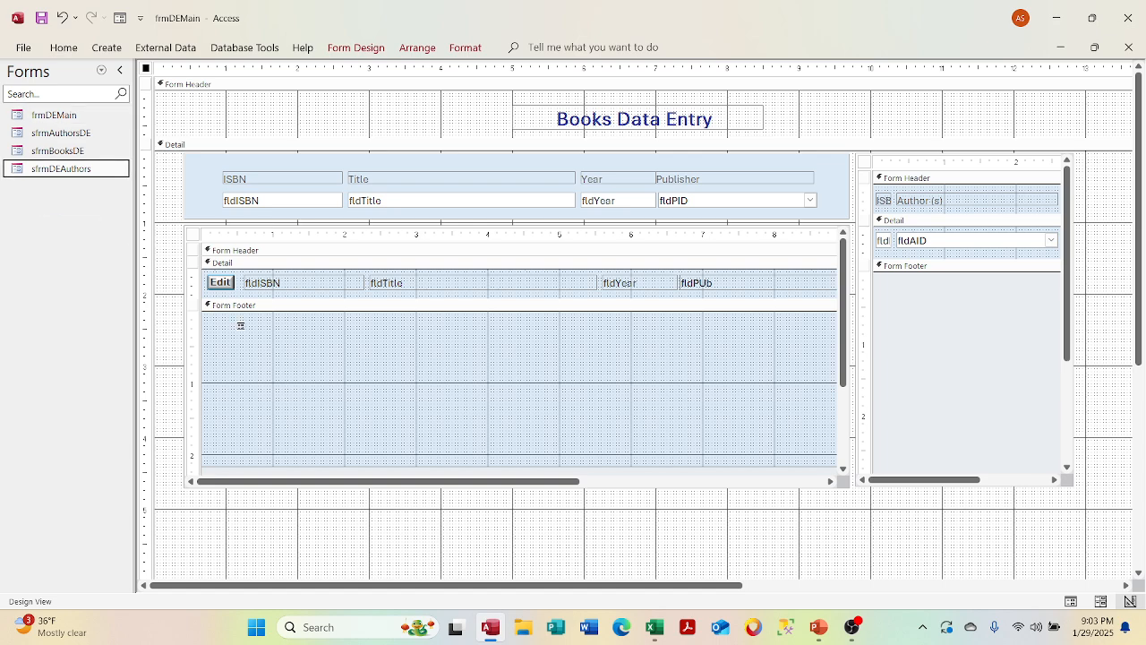
pyautogui.moveTo(240, 325); pyautogui.dragTo(278, 354)
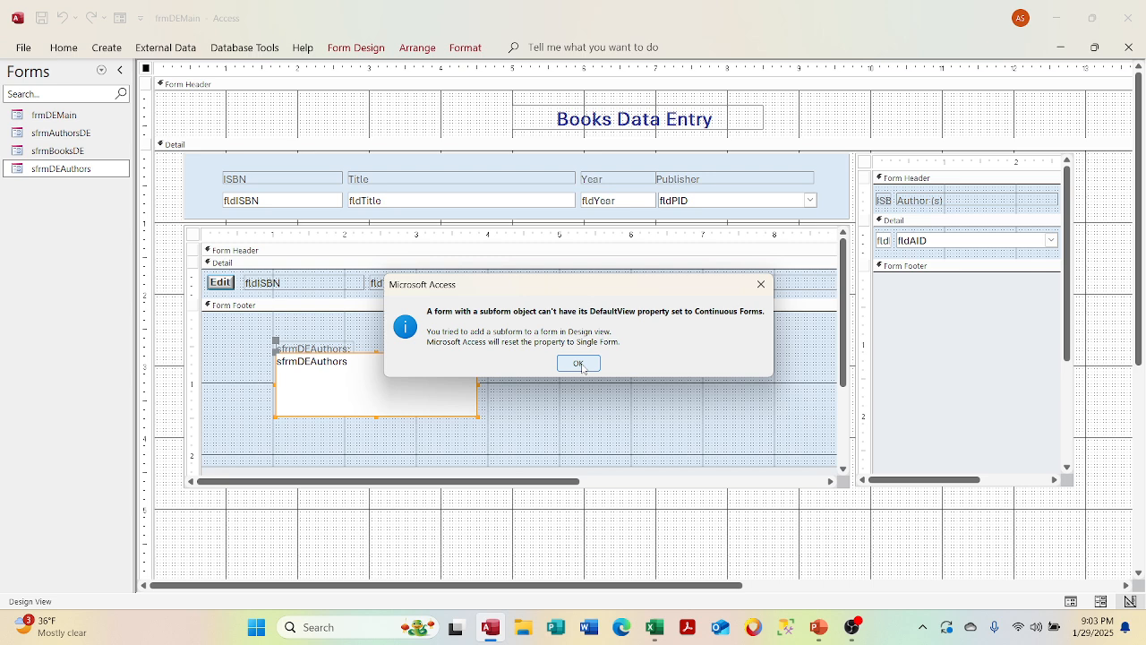
pyautogui.click(580, 363)
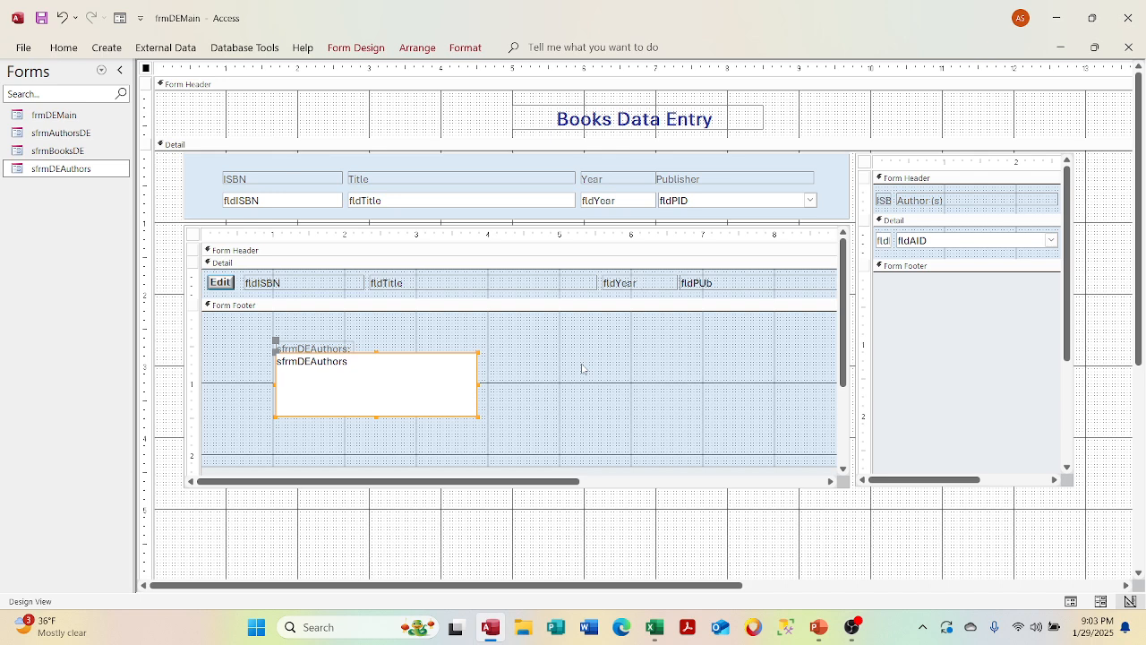
# - Check the format properties of the sfrmDEAuthors subform in the sfrmBooksDE footer, then delete that subform and its label
pyautogui.rightClick(316, 367)
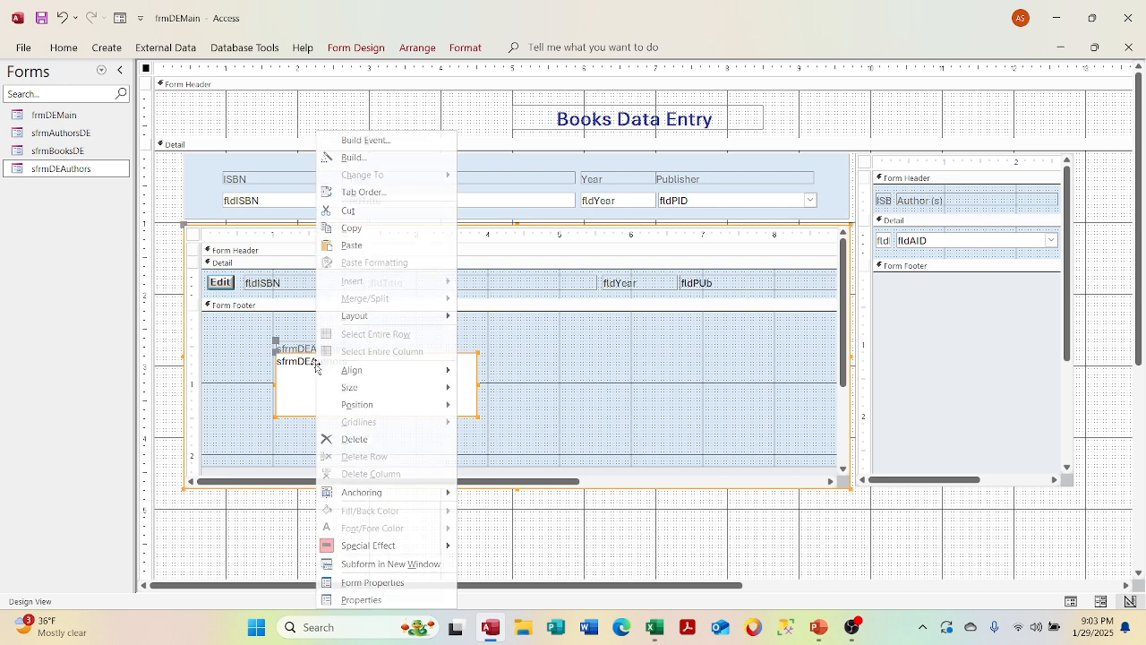
pyautogui.click(363, 599)
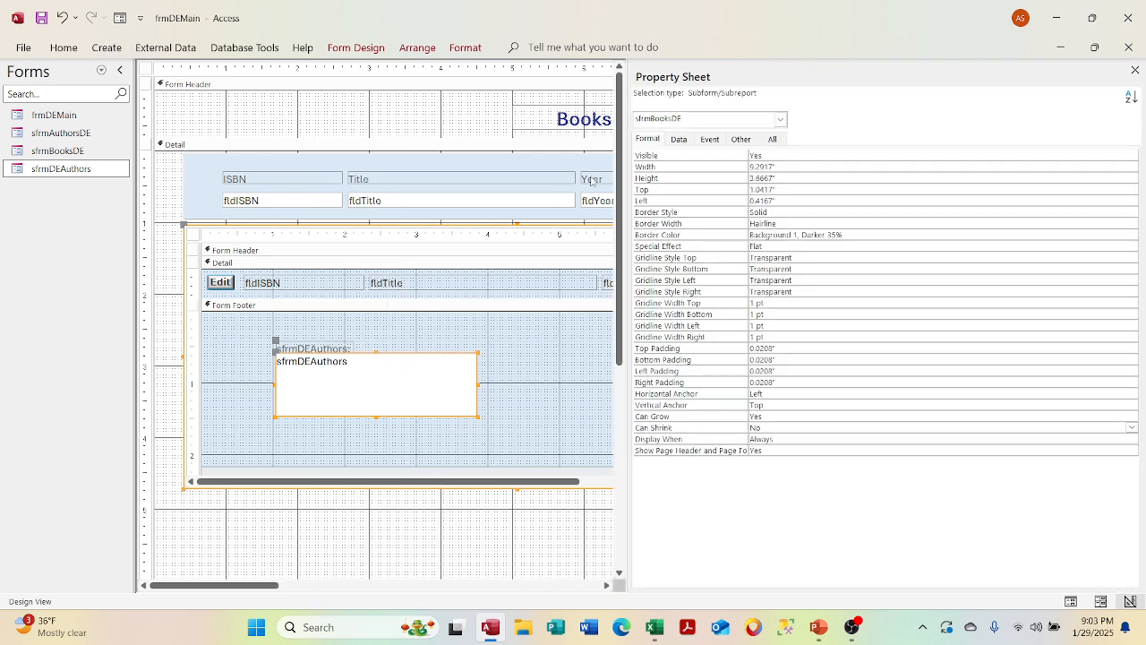
pyautogui.click(443, 345)
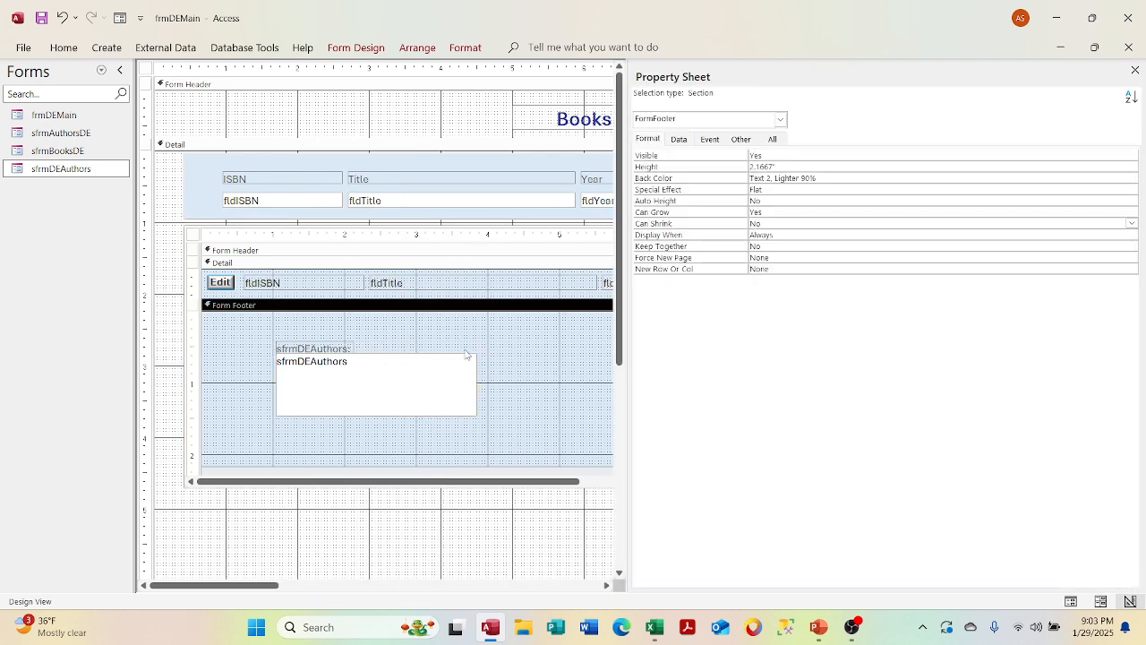
pyautogui.click(442, 365)
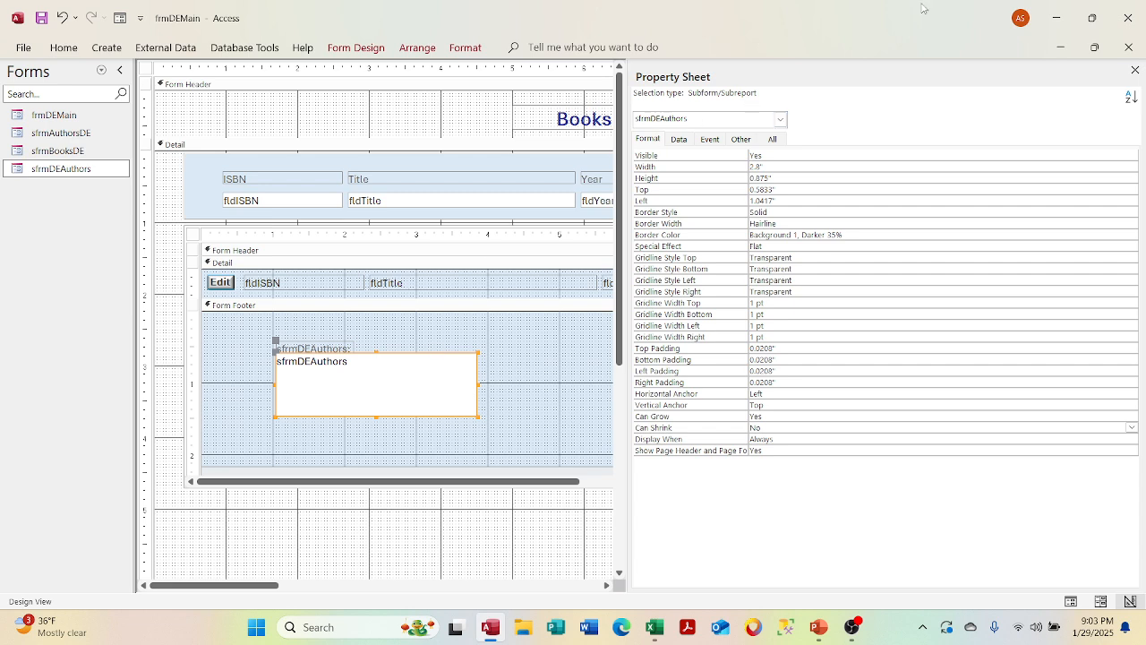
pyautogui.click(1134, 70)
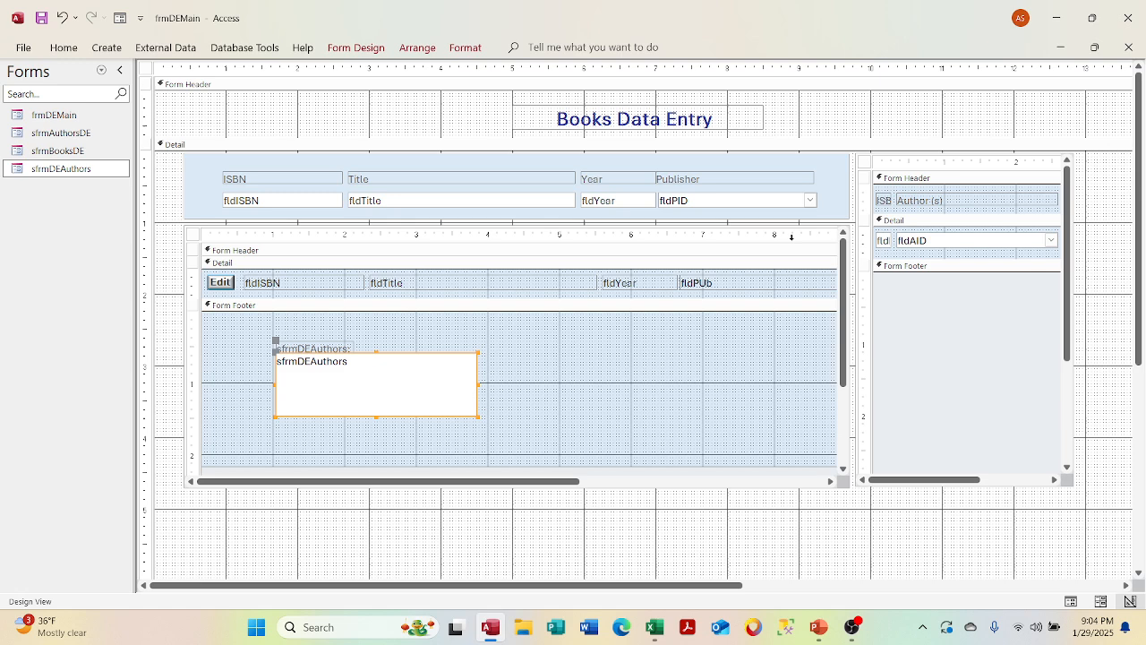
pyautogui.press('Delete')
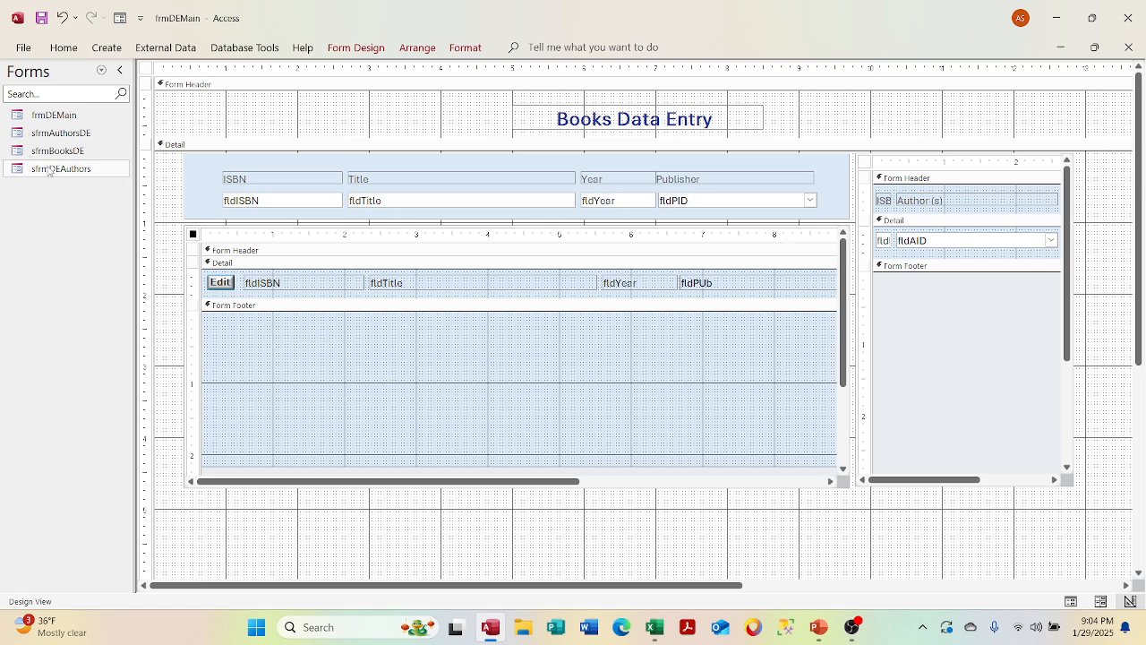
# - Try to open sfrmDEAuthors in Design View
pyautogui.rightClick(51, 170)
pyautogui.click(77, 220)
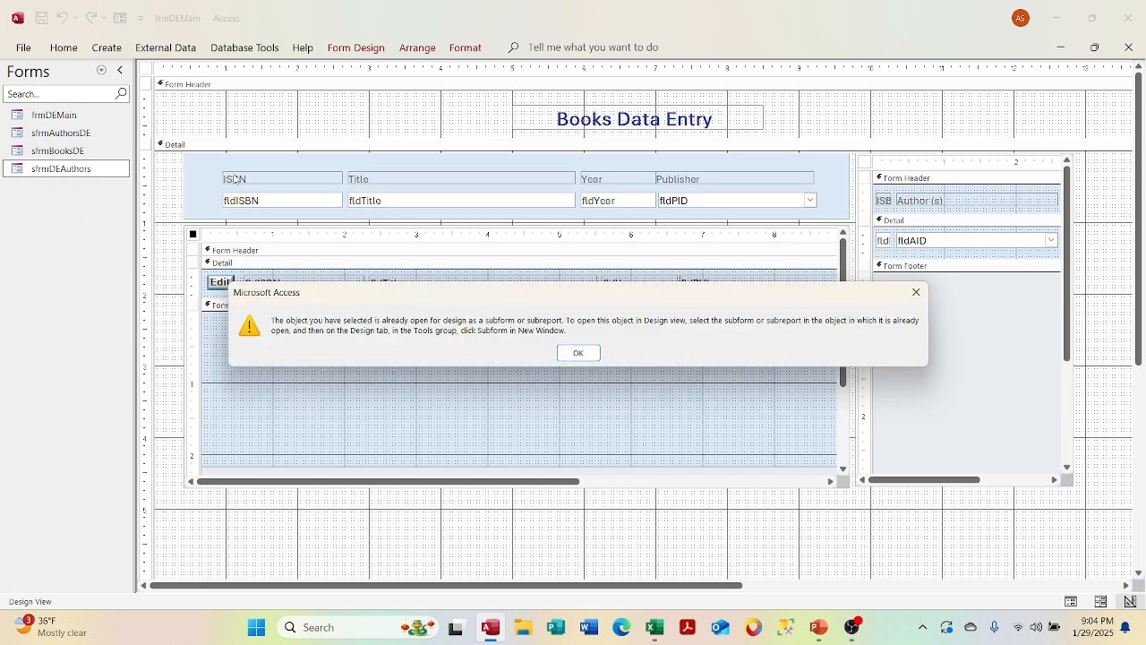
pyautogui.click(593, 353)
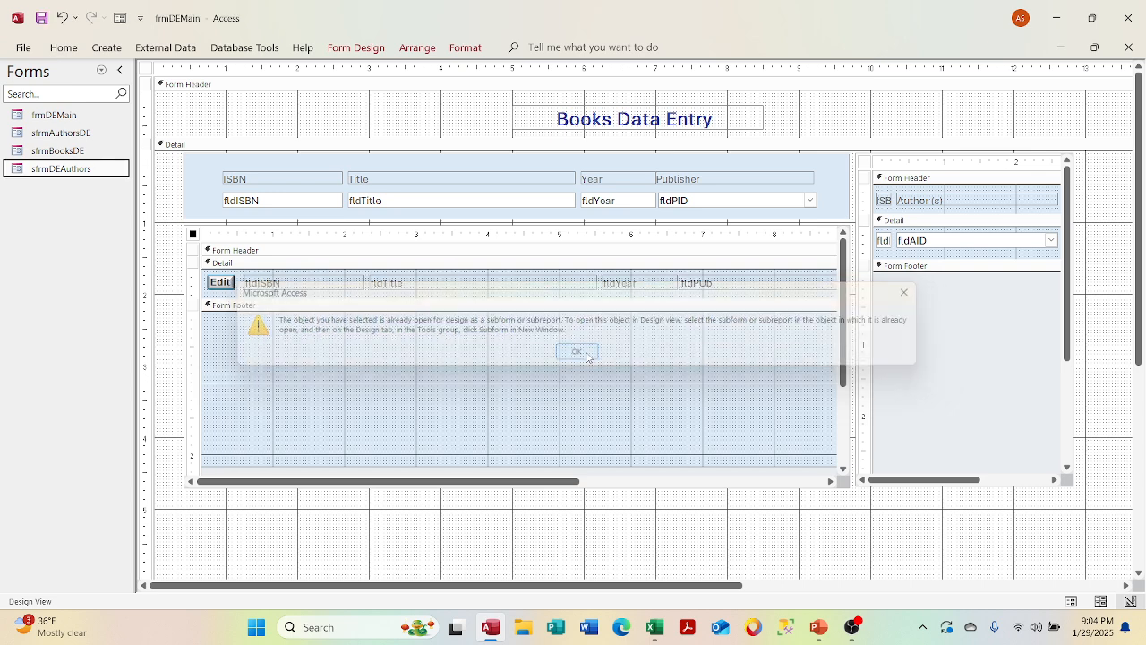
# - Close the main form, saving the changes to frmDEMain and sfrmBooksDE
pyautogui.click(1058, 47)
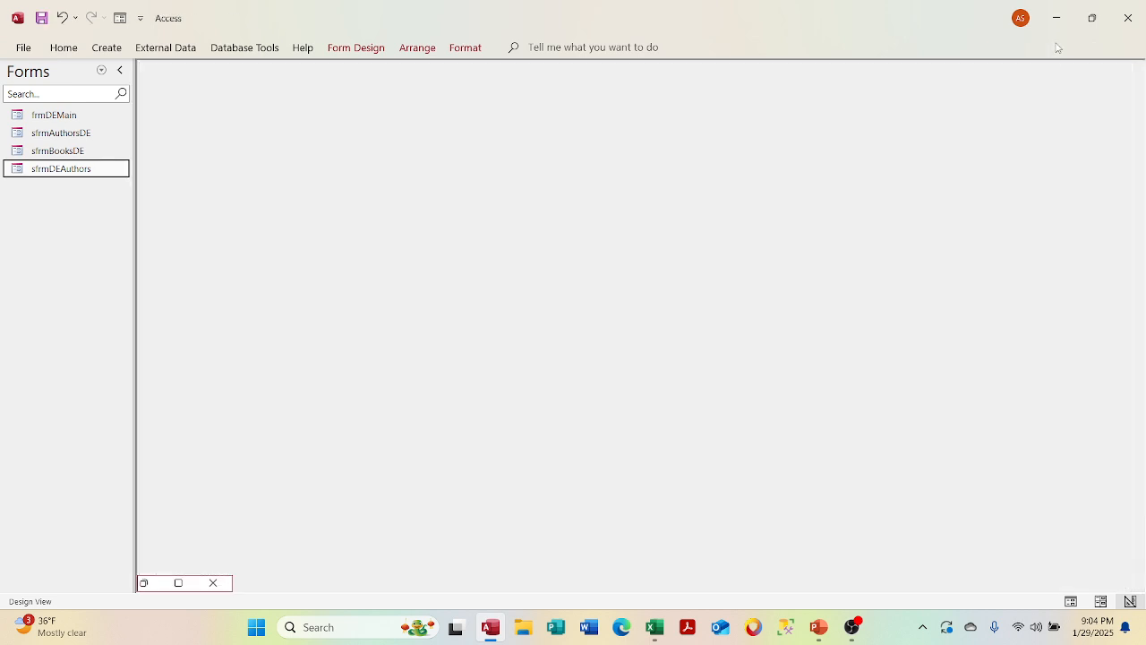
pyautogui.click(179, 583)
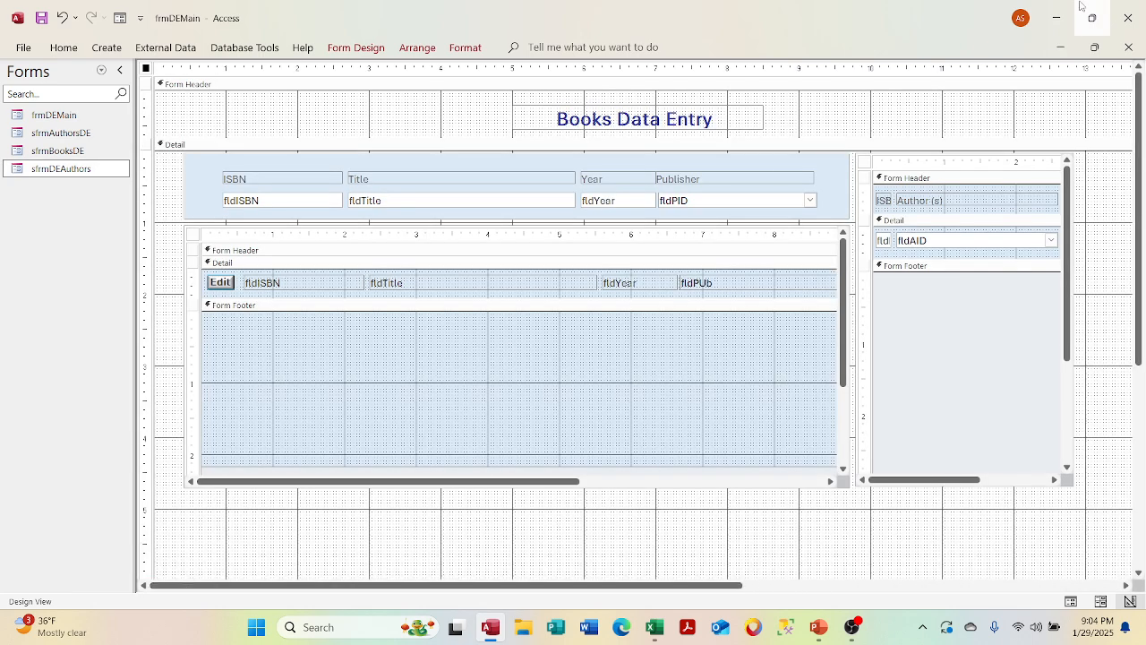
pyautogui.click(1129, 46)
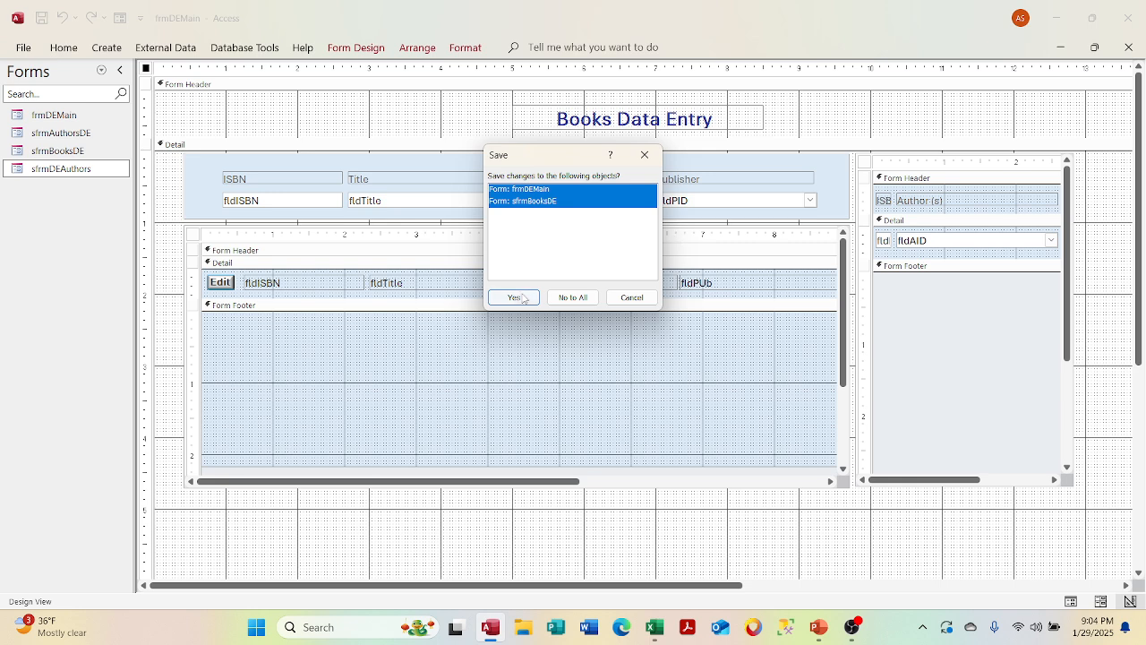
pyautogui.click(514, 298)
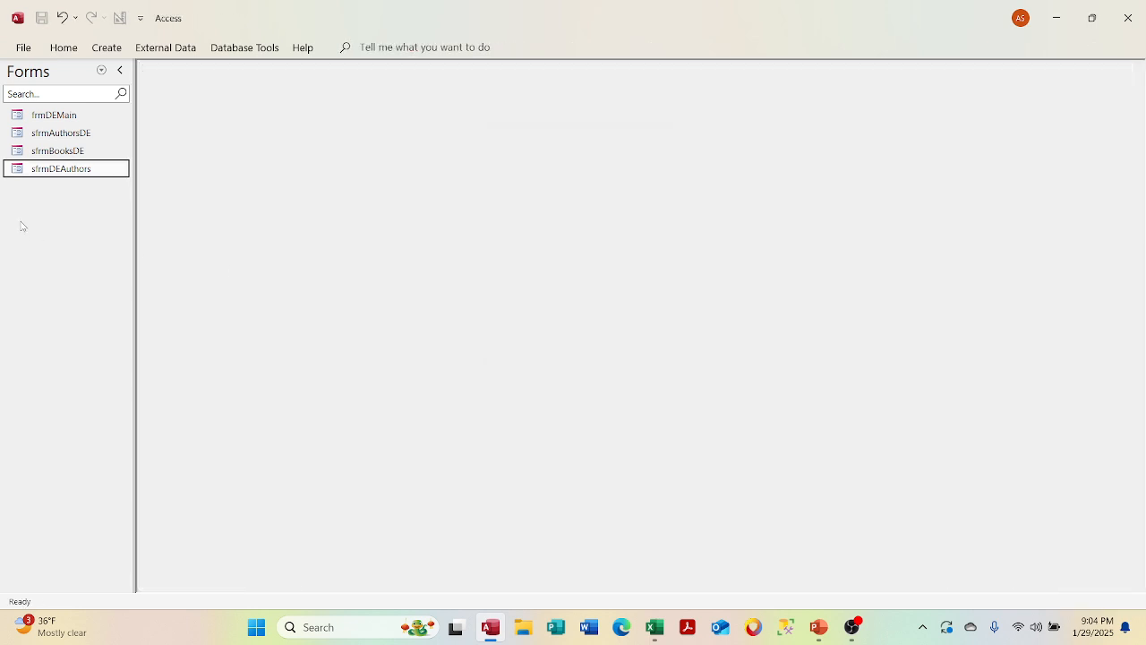
# - Open sfrmDEAuthors in Design View and set its Default View property to Datasheet
pyautogui.rightClick(44, 171)
pyautogui.click(94, 225)
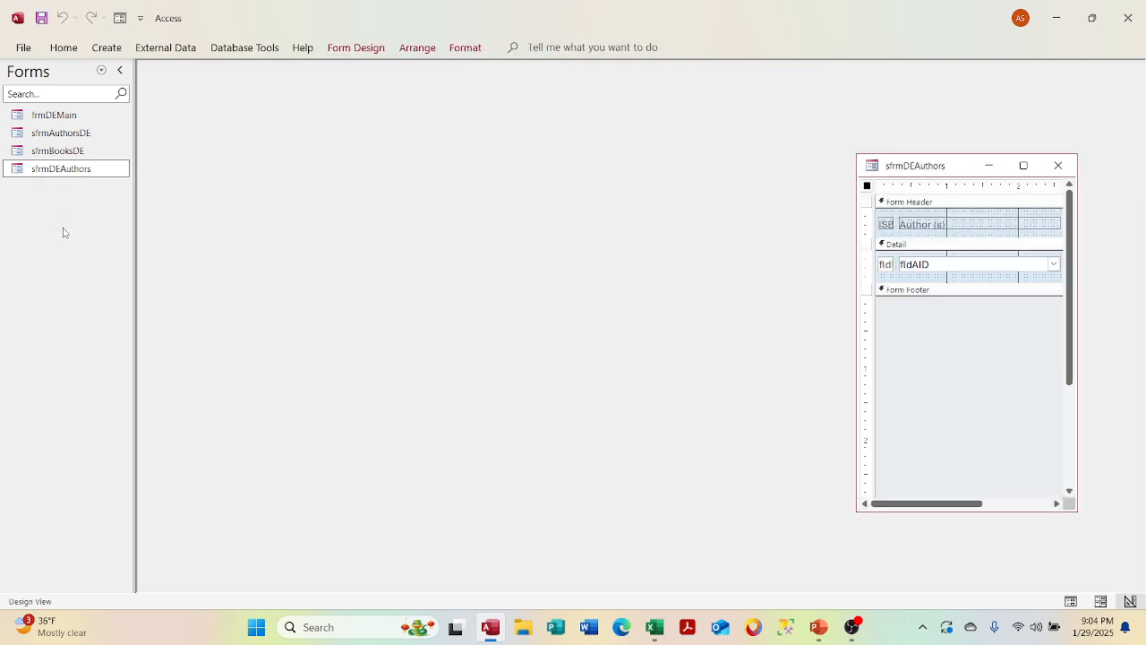
pyautogui.rightClick(866, 192)
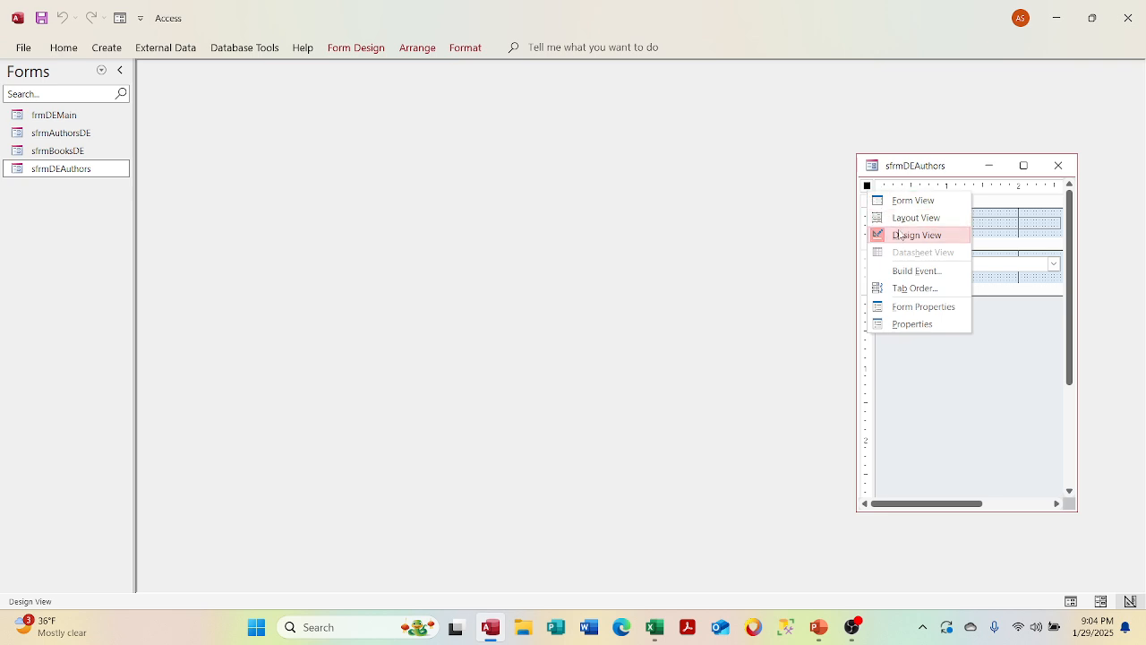
pyautogui.click(909, 324)
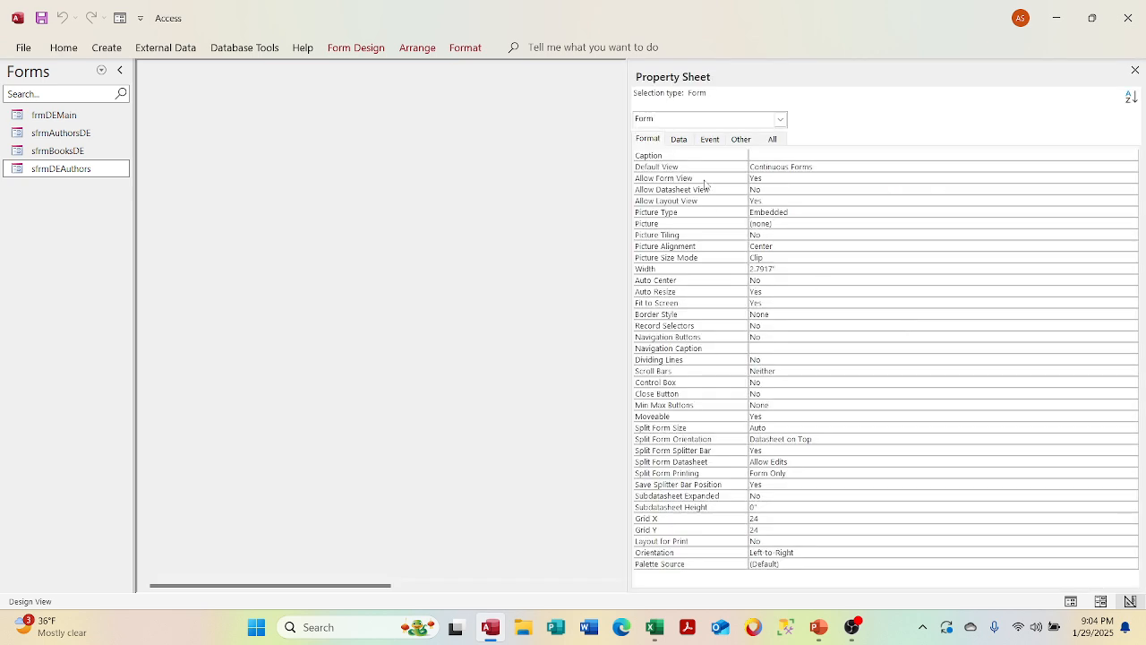
pyautogui.click(933, 166)
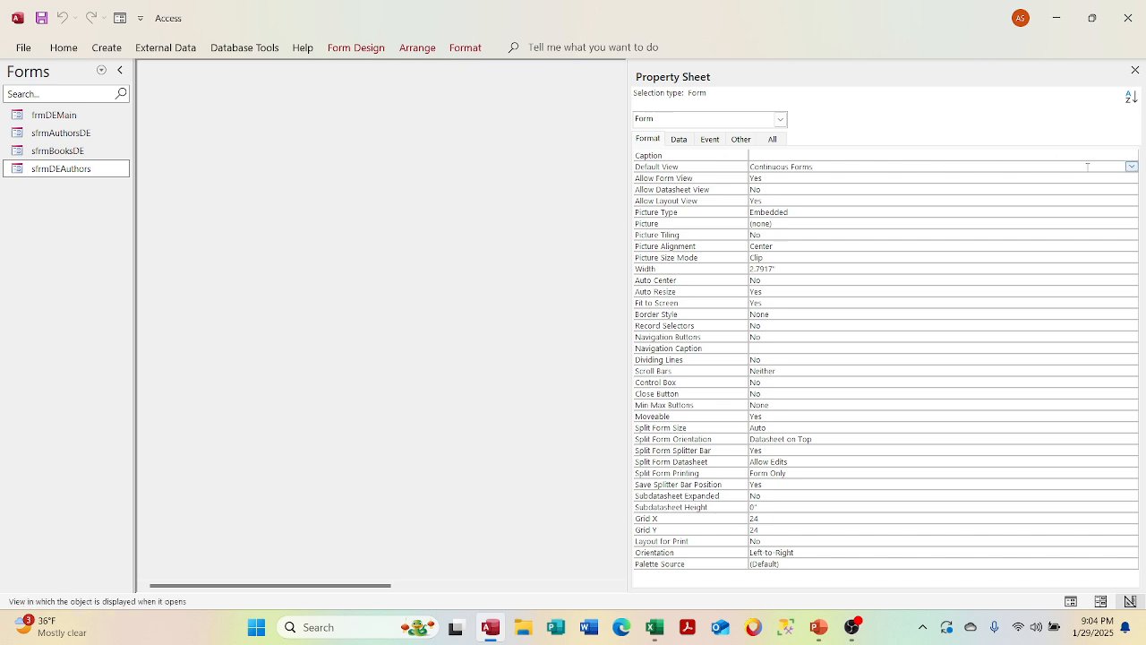
pyautogui.click(1132, 167)
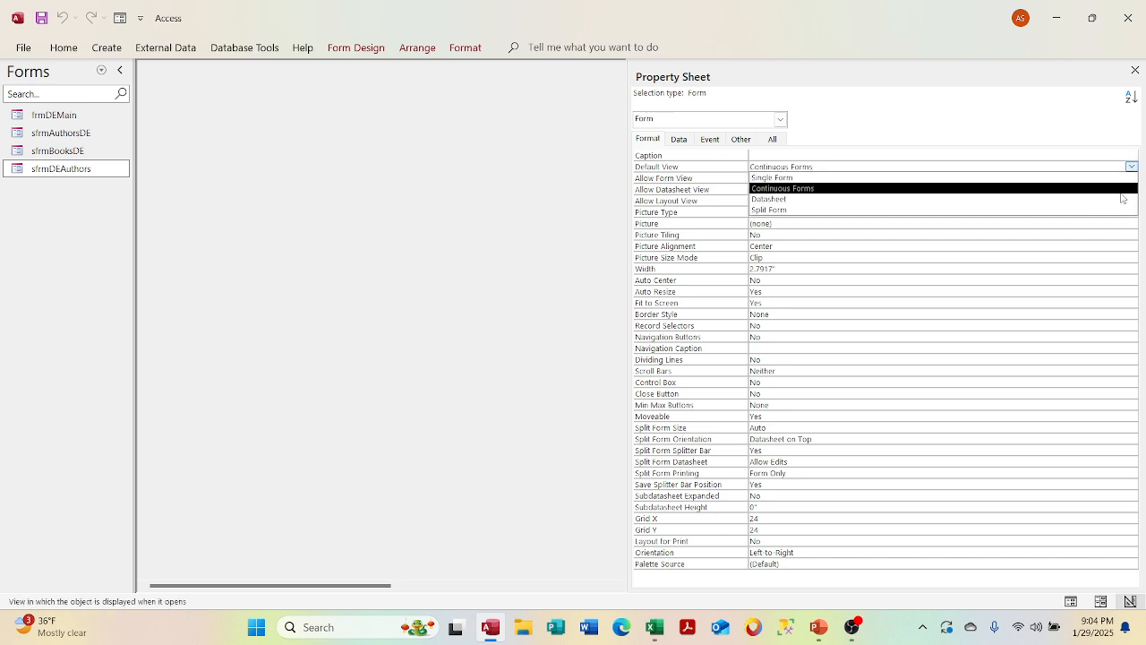
pyautogui.click(1122, 199)
pyautogui.click(1066, 211)
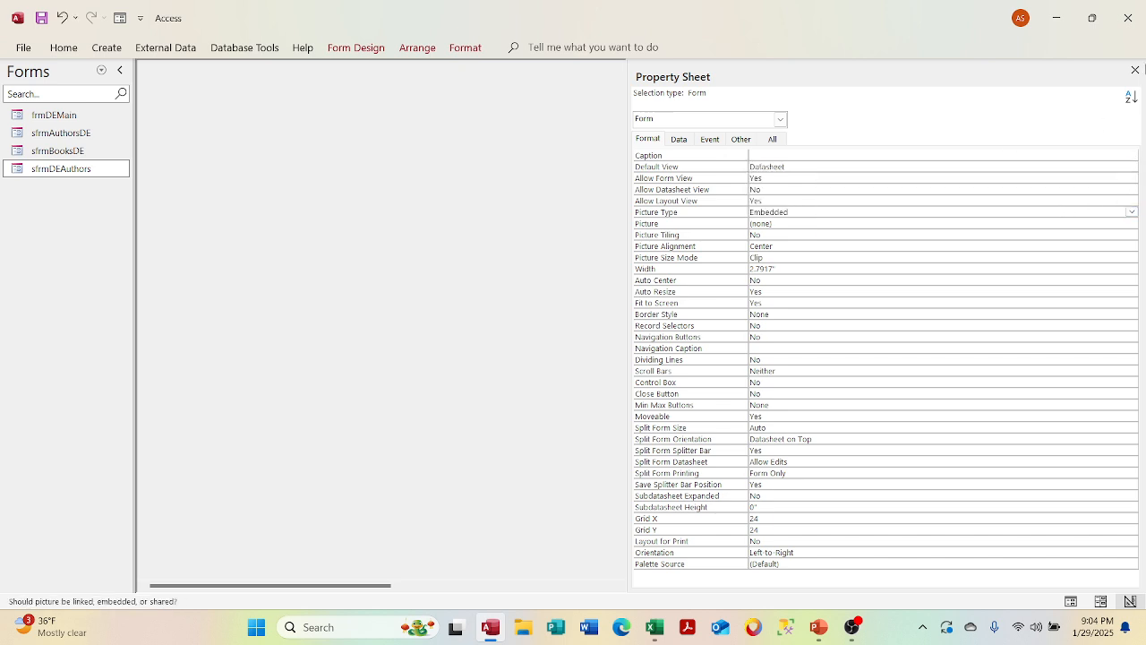
pyautogui.click(1135, 71)
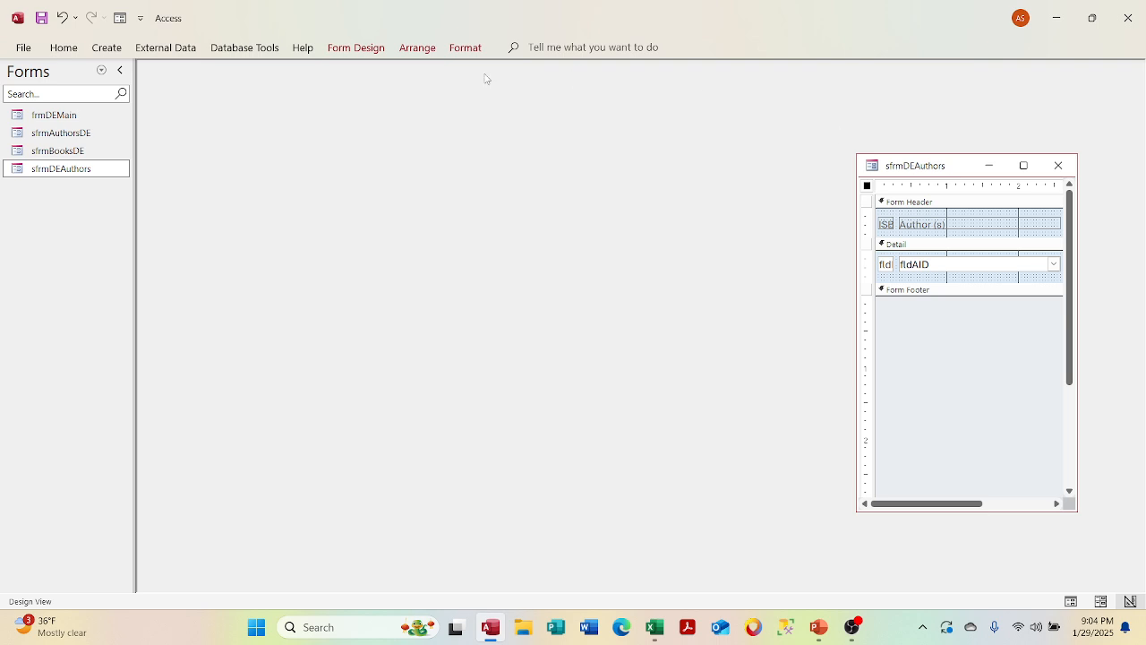
# - Preview sfrmDEAuthors in Form View and close it without saving the design changes
pyautogui.click(351, 49)
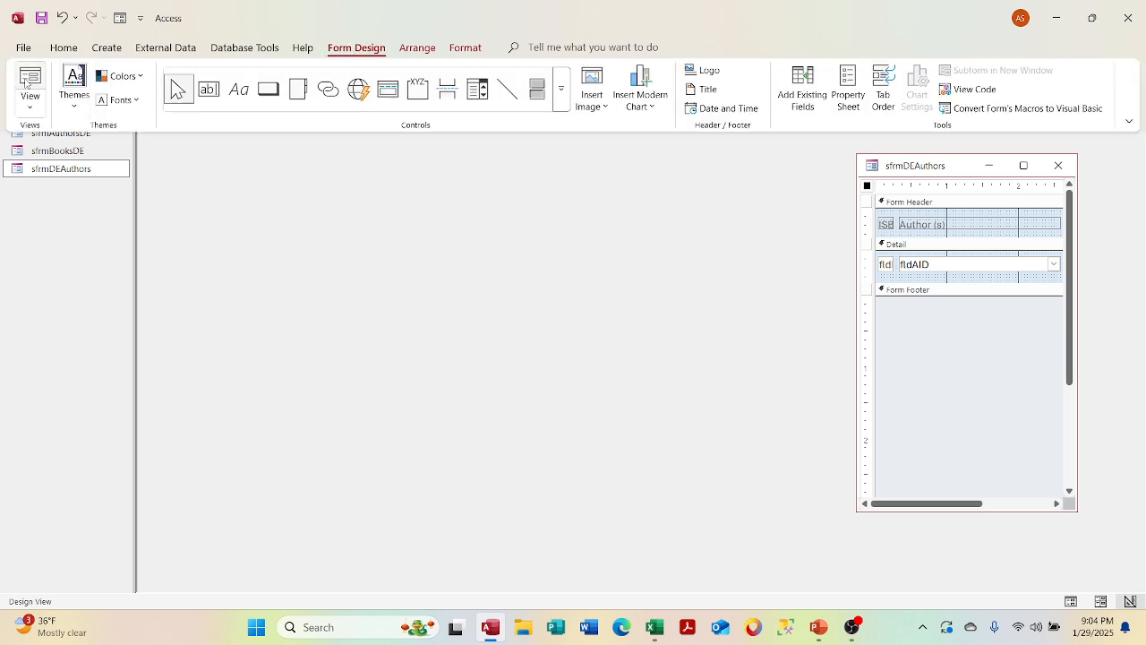
pyautogui.click(29, 83)
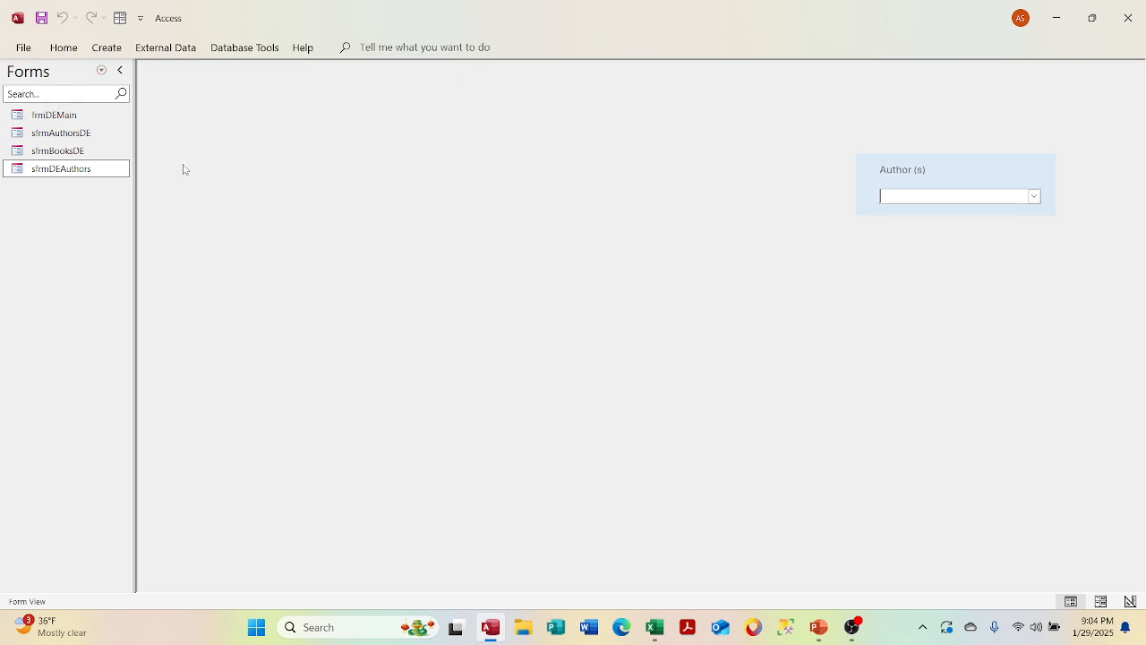
pyautogui.rightClick(929, 169)
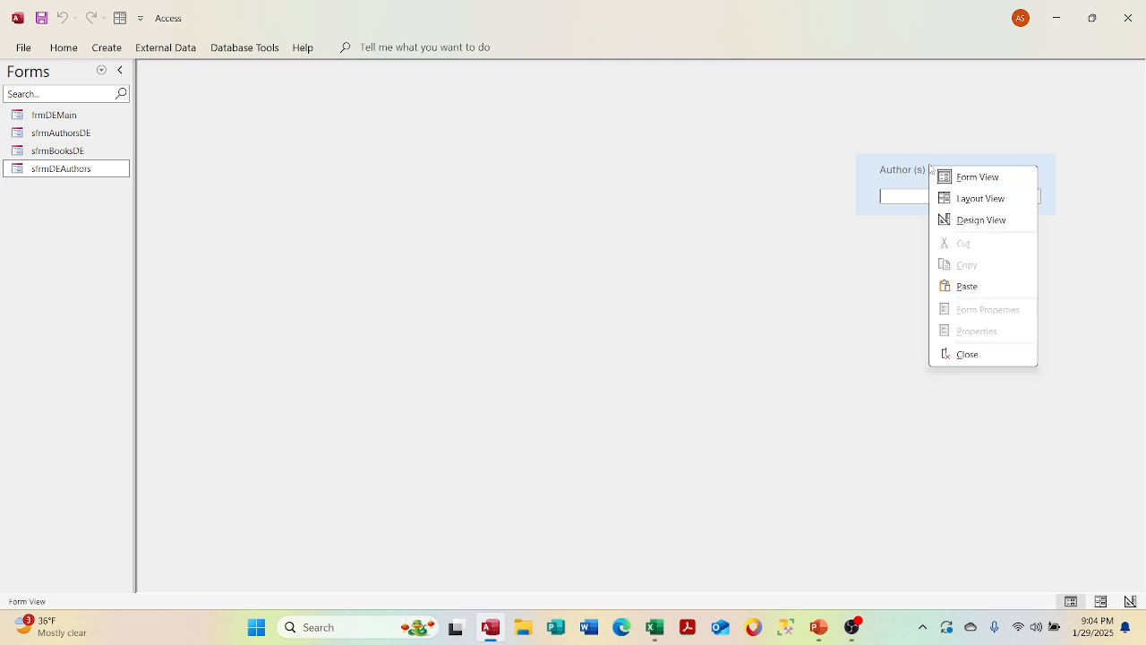
pyautogui.click(949, 354)
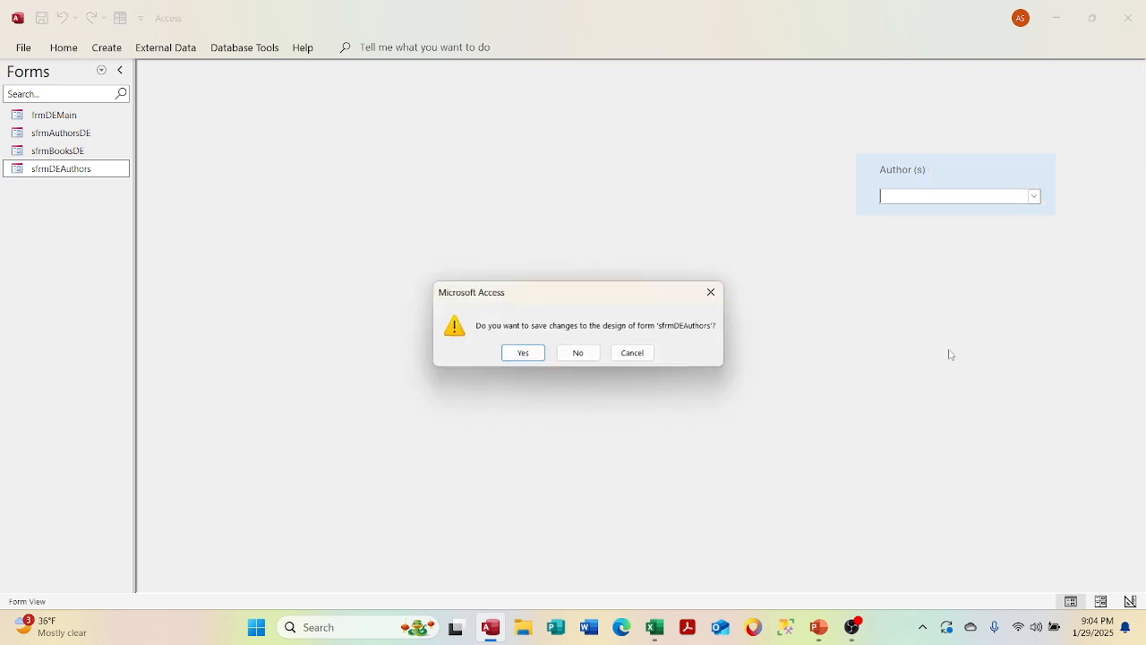
pyautogui.click(589, 355)
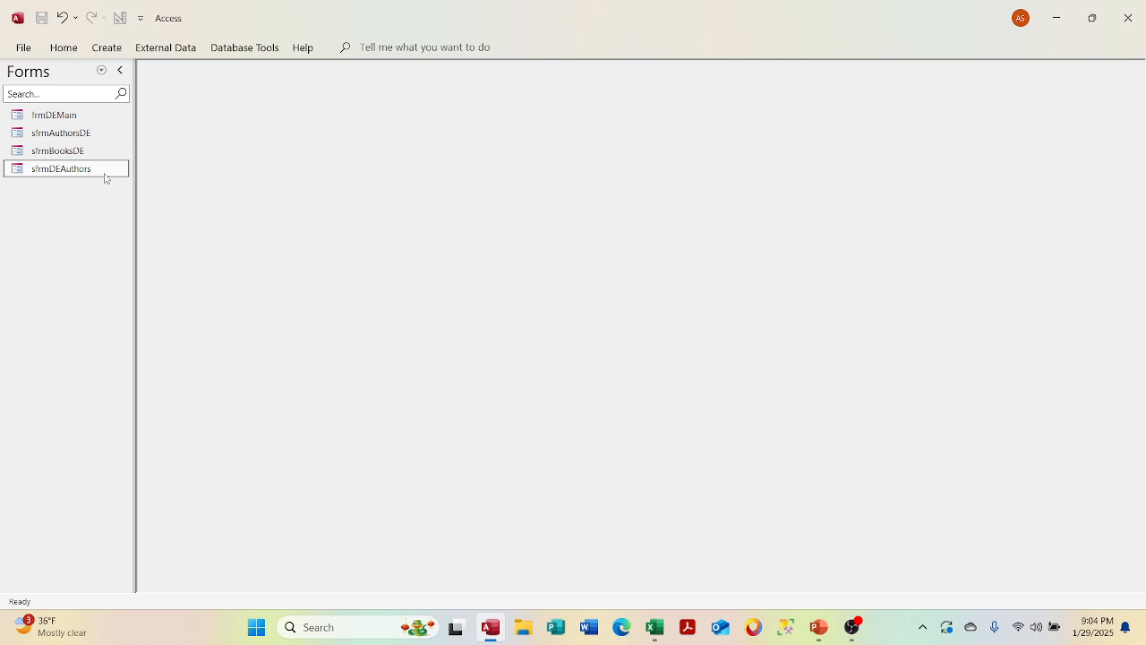
# - Open sfrmAuthorsDE in Design View and shrink the fldAuthor text box to one line tall and about 4.75 inches wide
pyautogui.rightClick(90, 137)
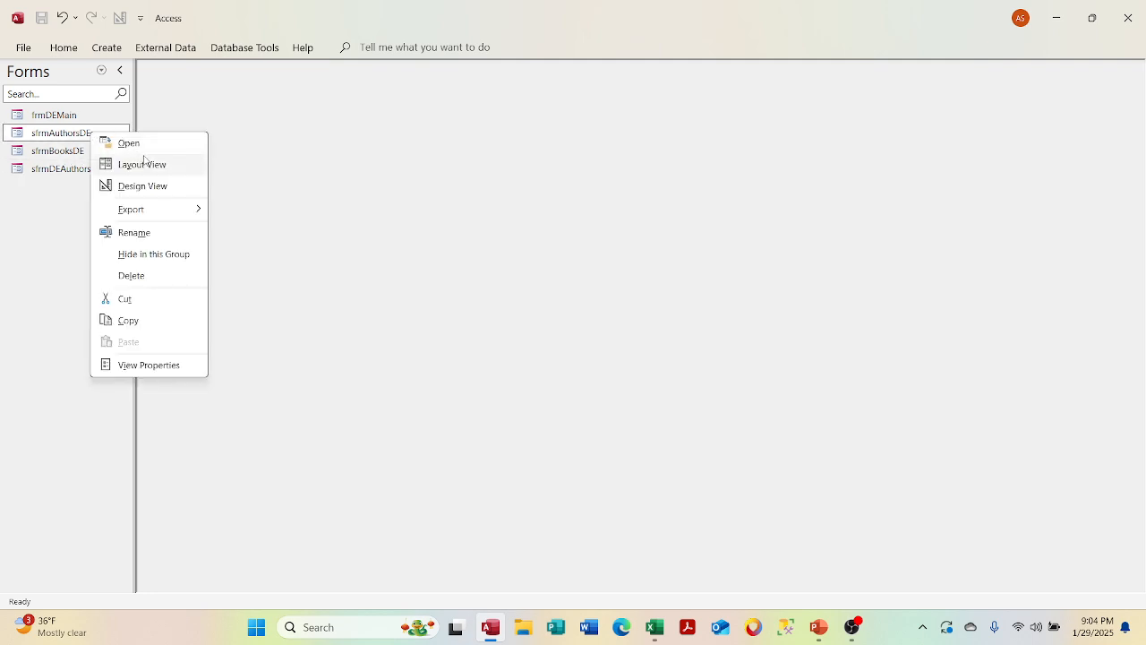
pyautogui.click(139, 186)
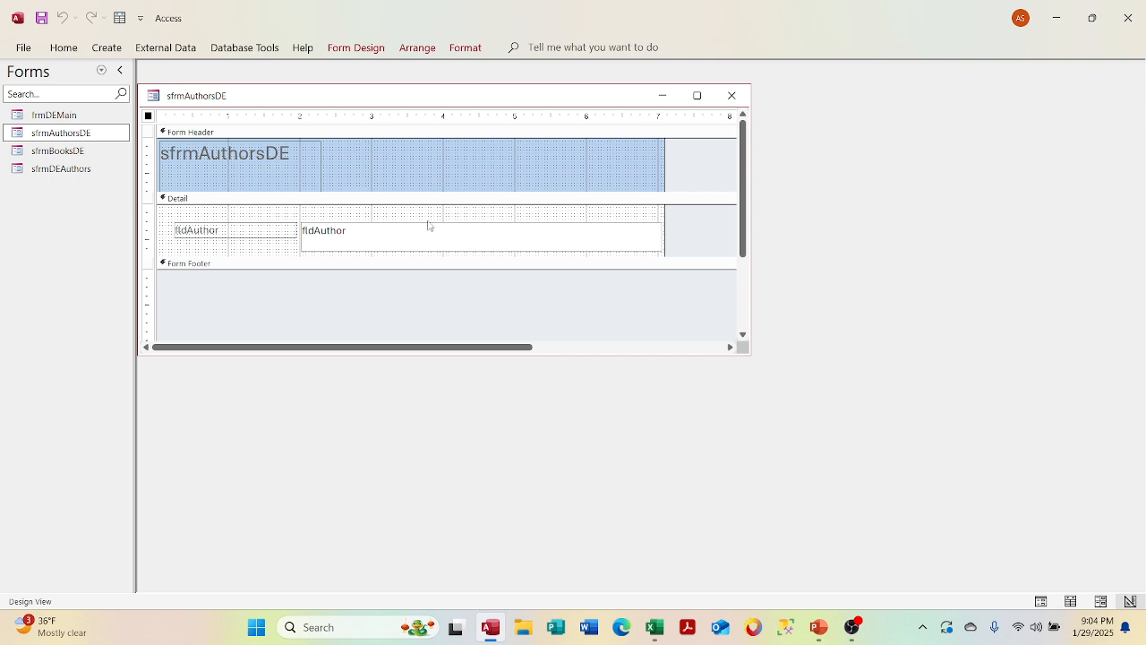
pyautogui.click(426, 238)
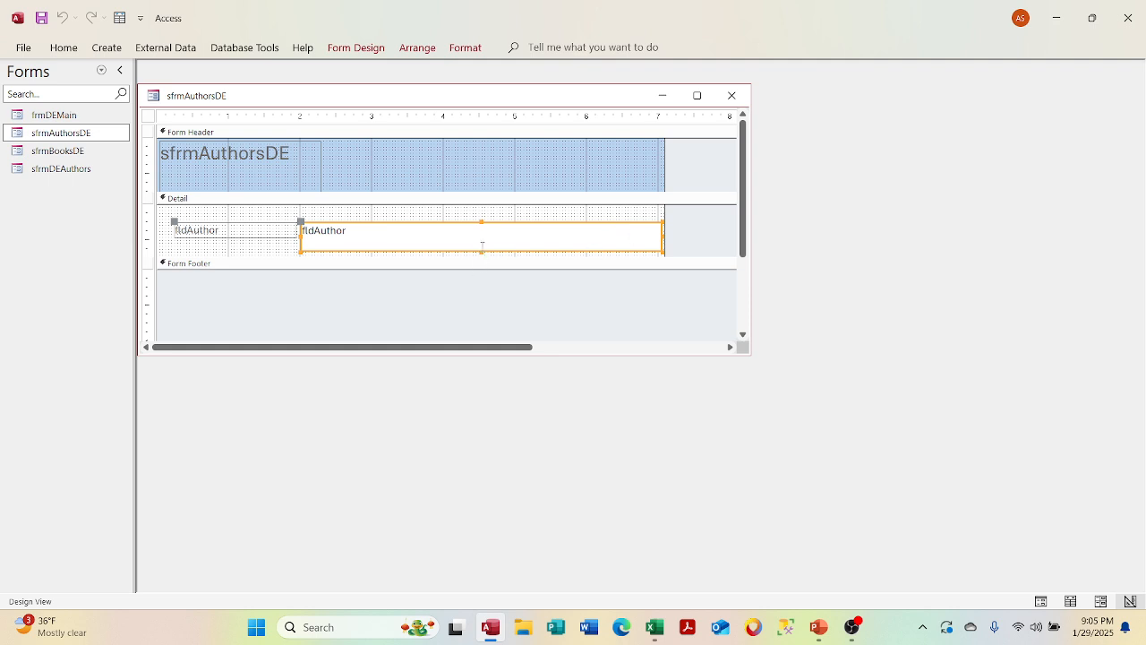
pyautogui.click(482, 257)
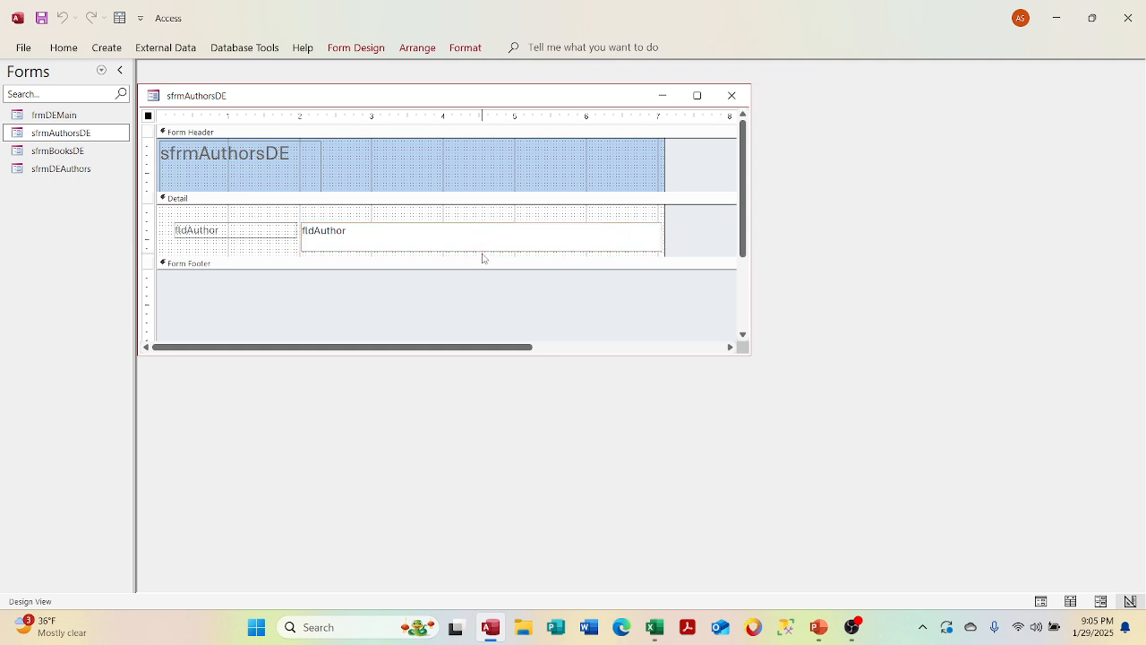
pyautogui.click(483, 249)
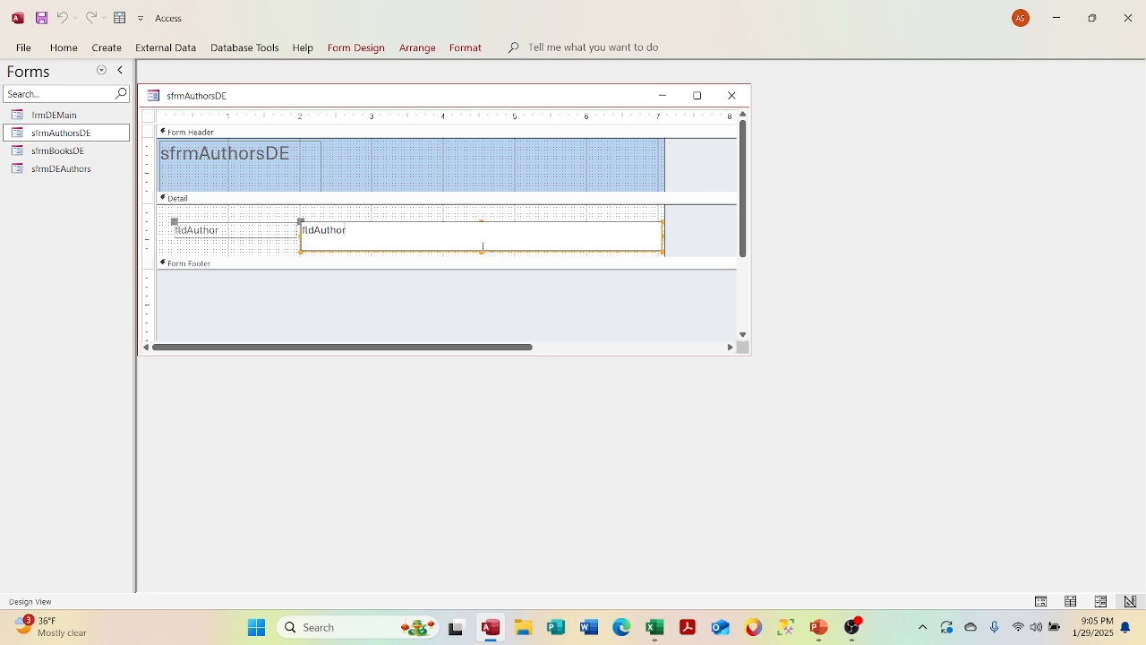
pyautogui.click(498, 212)
pyautogui.click(483, 228)
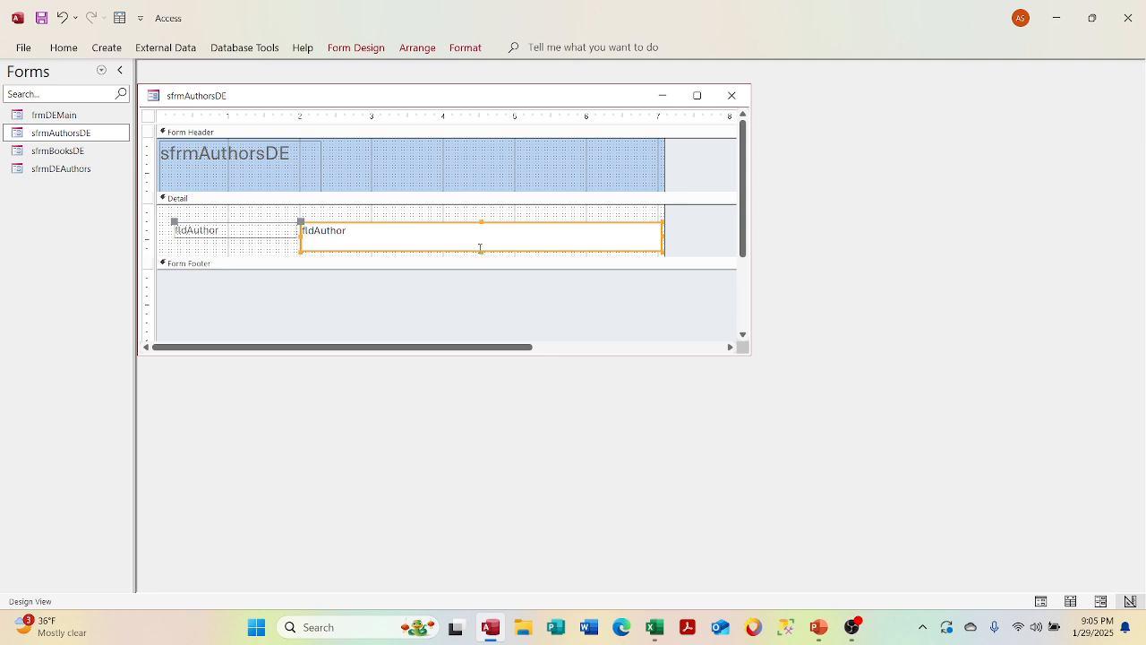
pyautogui.moveTo(482, 248); pyautogui.dragTo(479, 236)
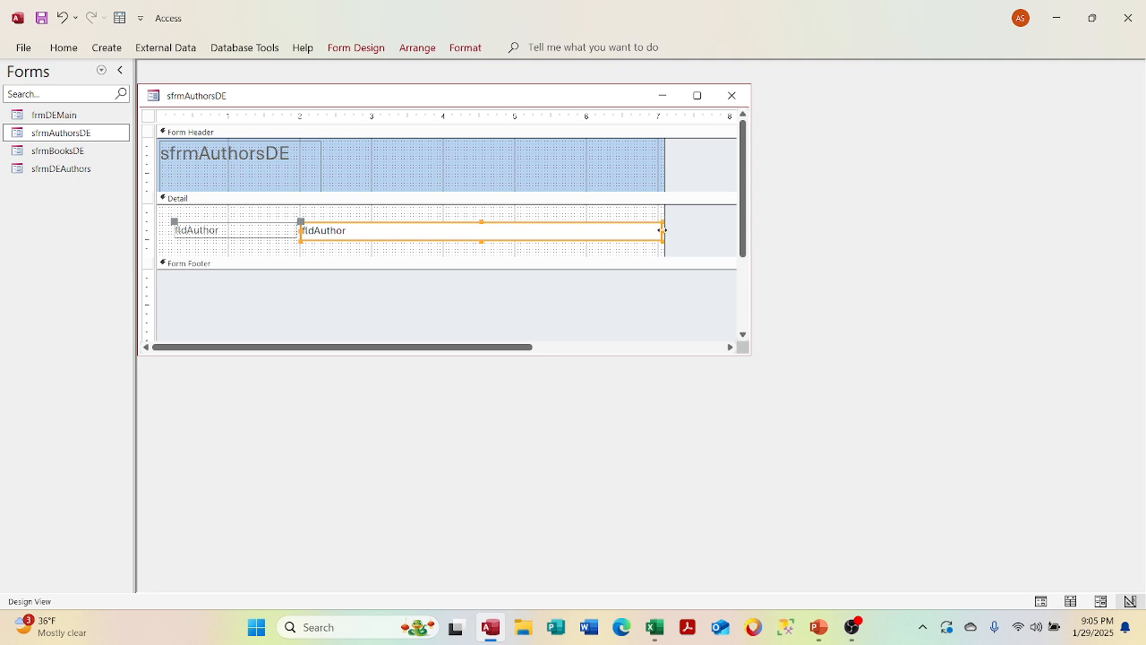
pyautogui.moveTo(662, 231)
pyautogui.mouseDown()
pyautogui.moveTo(578, 230)
pyautogui.moveTo(641, 231)
pyautogui.mouseUp()
# - Replace the title label text in the form header of sfrmAuthorsDE with "Author (s)"
pyautogui.click(278, 164)
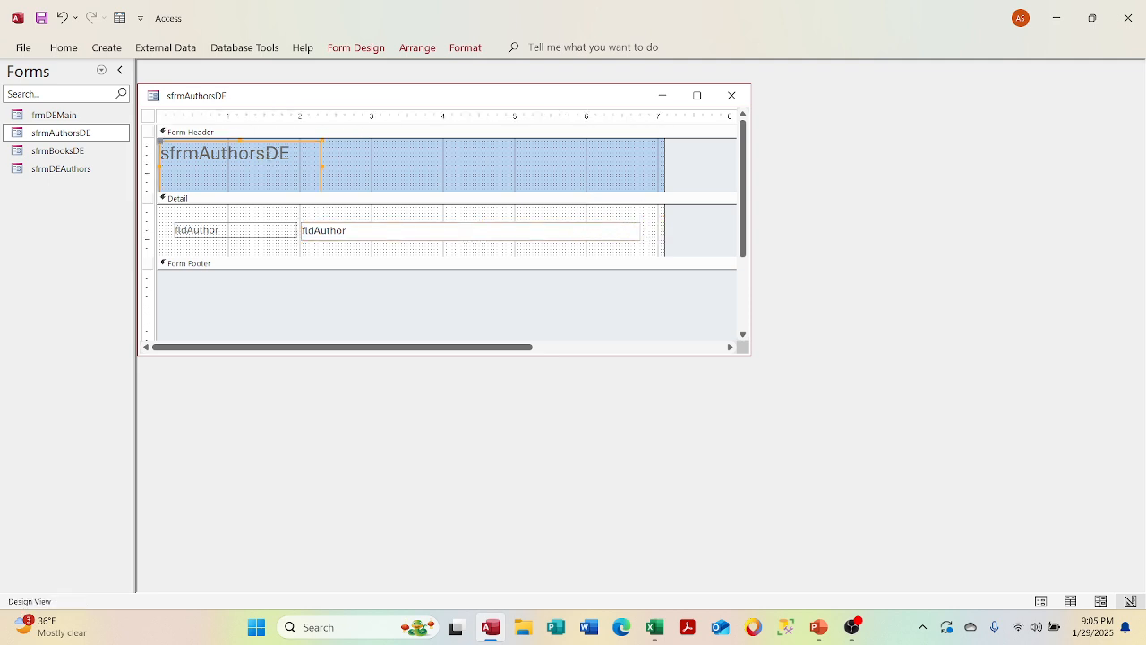
pyautogui.click(305, 153)
pyautogui.moveTo(304, 153); pyautogui.dragTo(172, 147)
pyautogui.press('BackSpace')
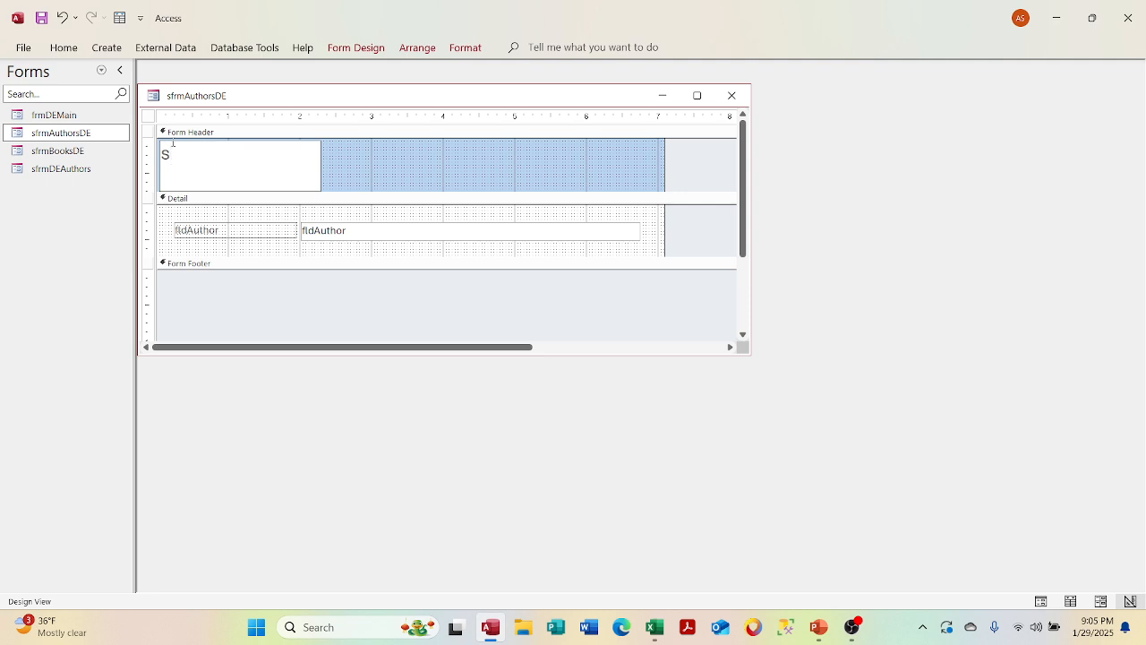
pyautogui.press('BackSpace')
pyautogui.write('Authirs')
pyautogui.press('BackSpace')
pyautogui.press('BackSpace')
pyautogui.press('BackSpace')
pyautogui.write('or )s')
pyautogui.press('BackSpace')
pyautogui.press('BackSpace')
pyautogui.write('(s)')
pyautogui.click(343, 171)
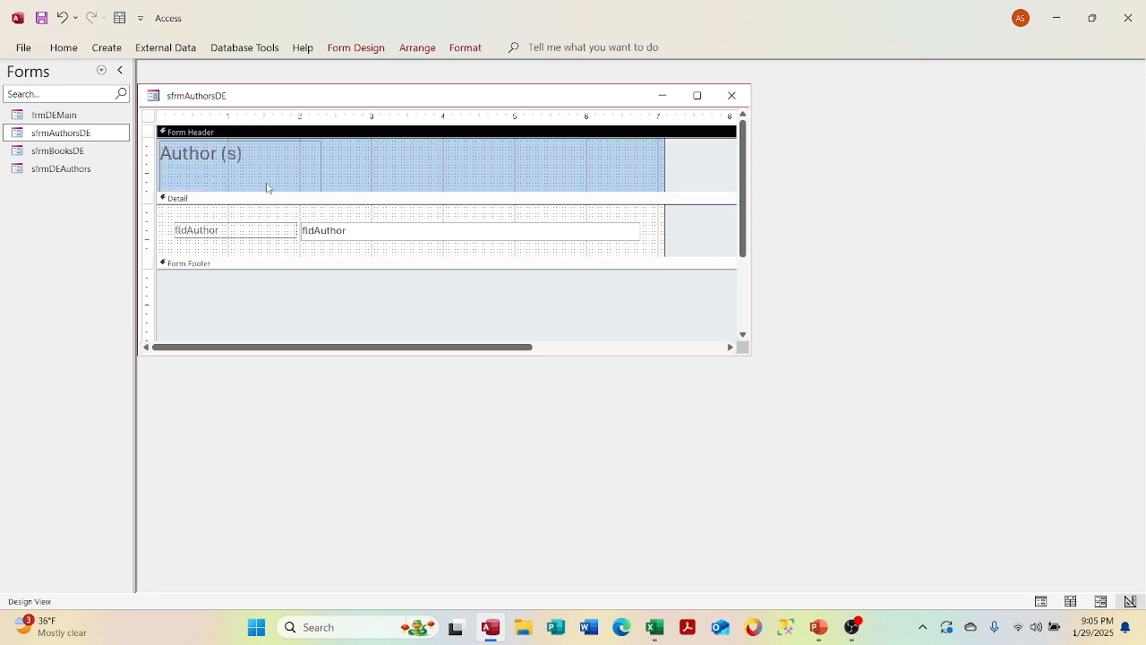
# - Shrink the "Author (s)" title label in sfrmAuthorsDE to one line and reduce the form header to about 0.4 inch tall
pyautogui.click(269, 187)
pyautogui.moveTo(261, 191); pyautogui.dragTo(258, 206)
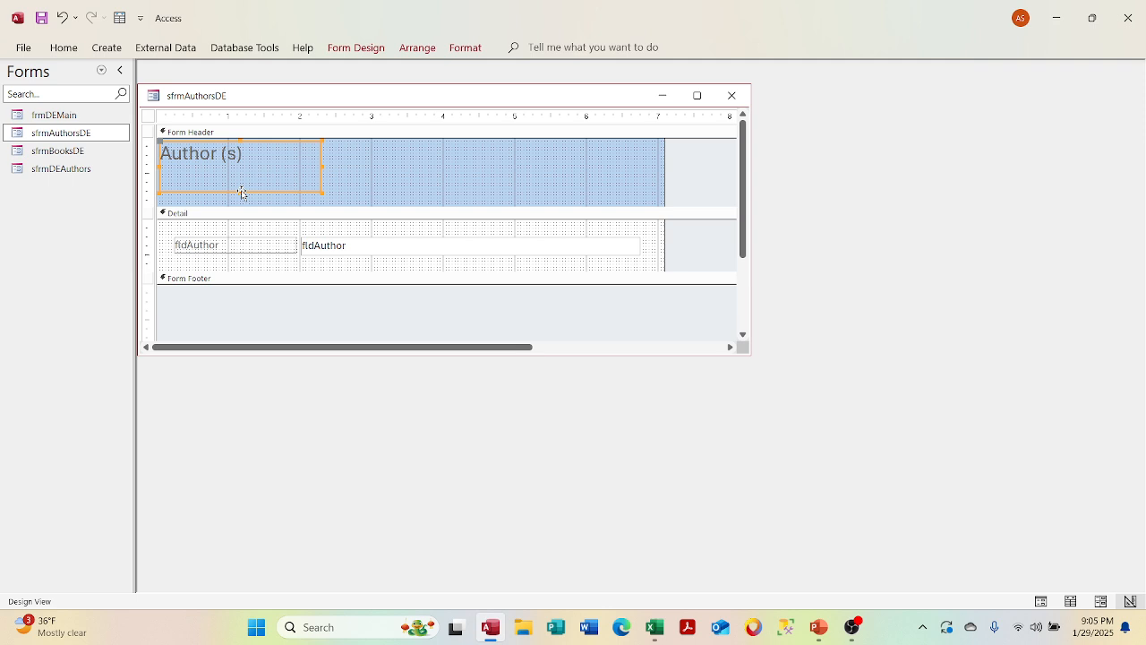
pyautogui.moveTo(240, 189); pyautogui.dragTo(239, 167)
pyautogui.moveTo(260, 208); pyautogui.dragTo(259, 167)
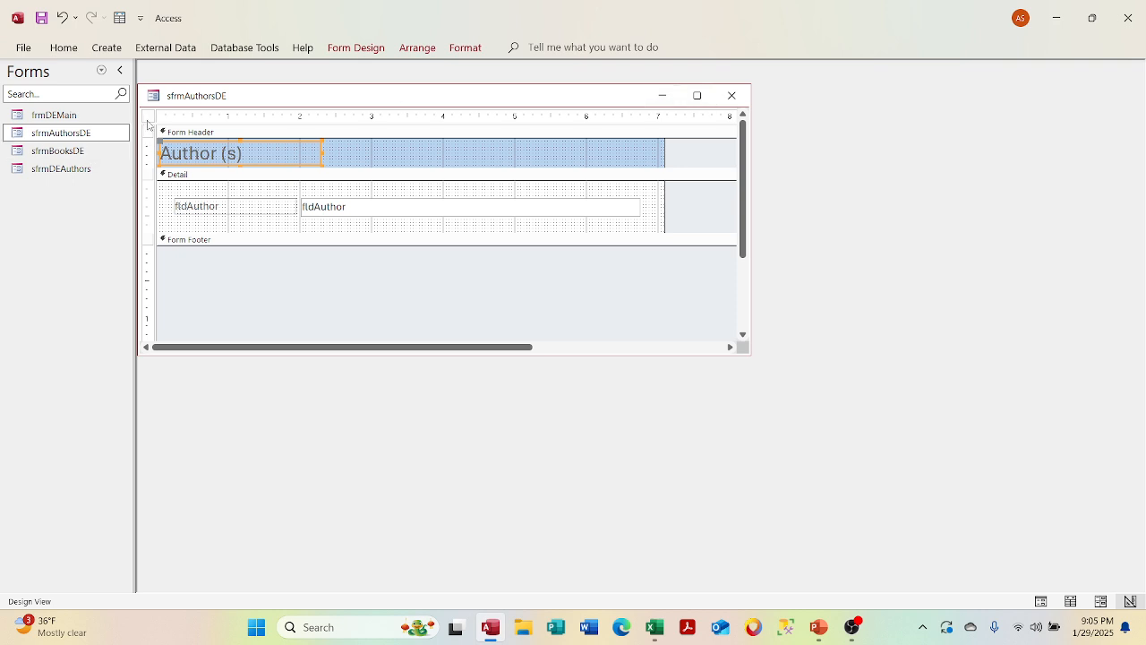
# - Review the form-level properties of sfrmAuthorsDE and close the form, saving its design changes
pyautogui.rightClick(148, 120)
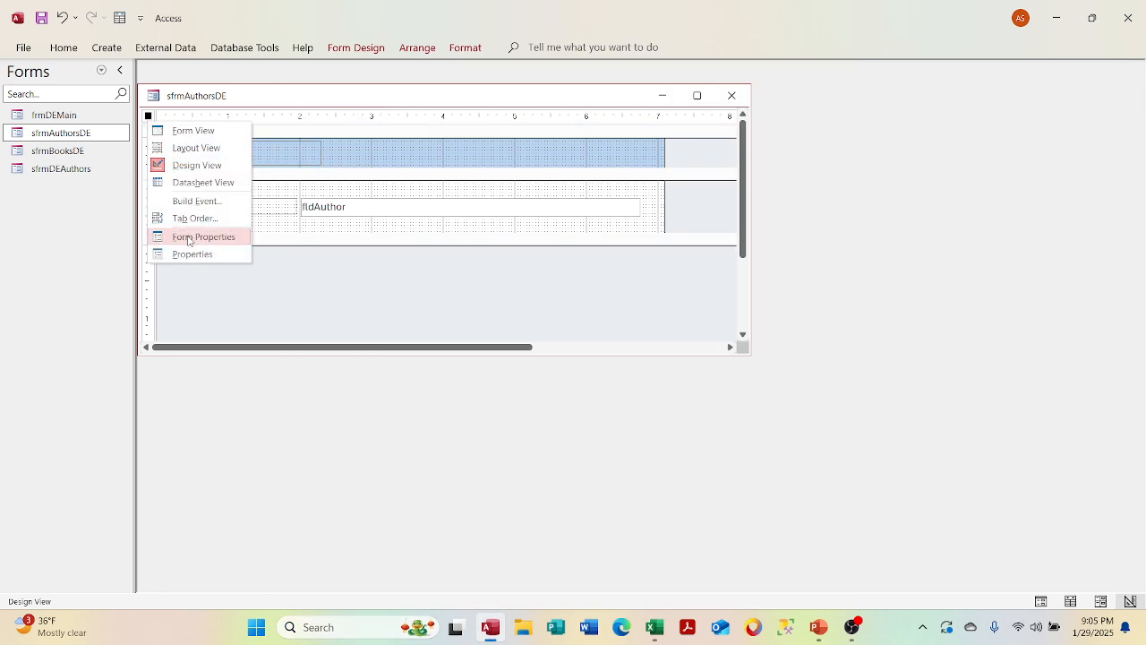
pyautogui.click(189, 253)
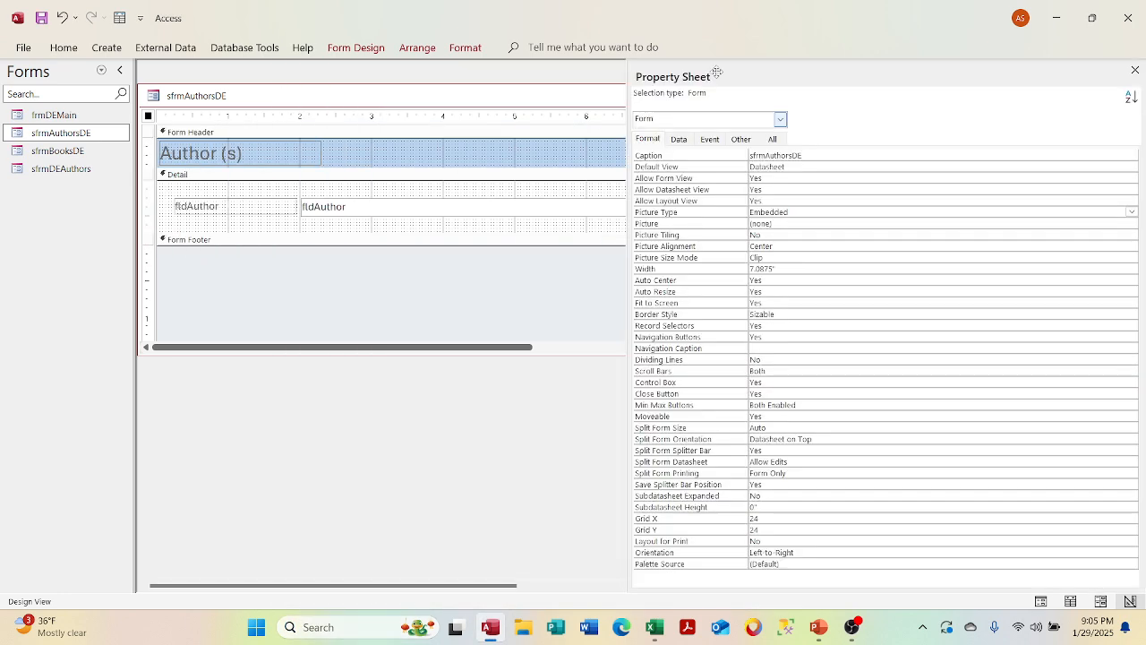
pyautogui.click(1134, 70)
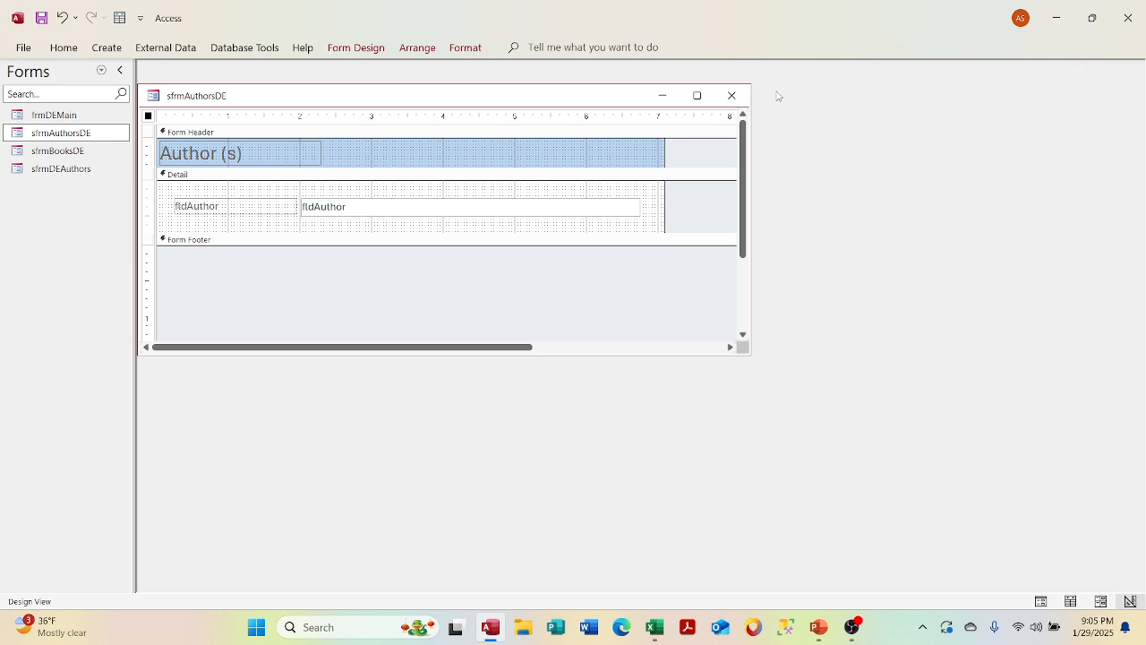
pyautogui.click(743, 98)
pyautogui.click(523, 353)
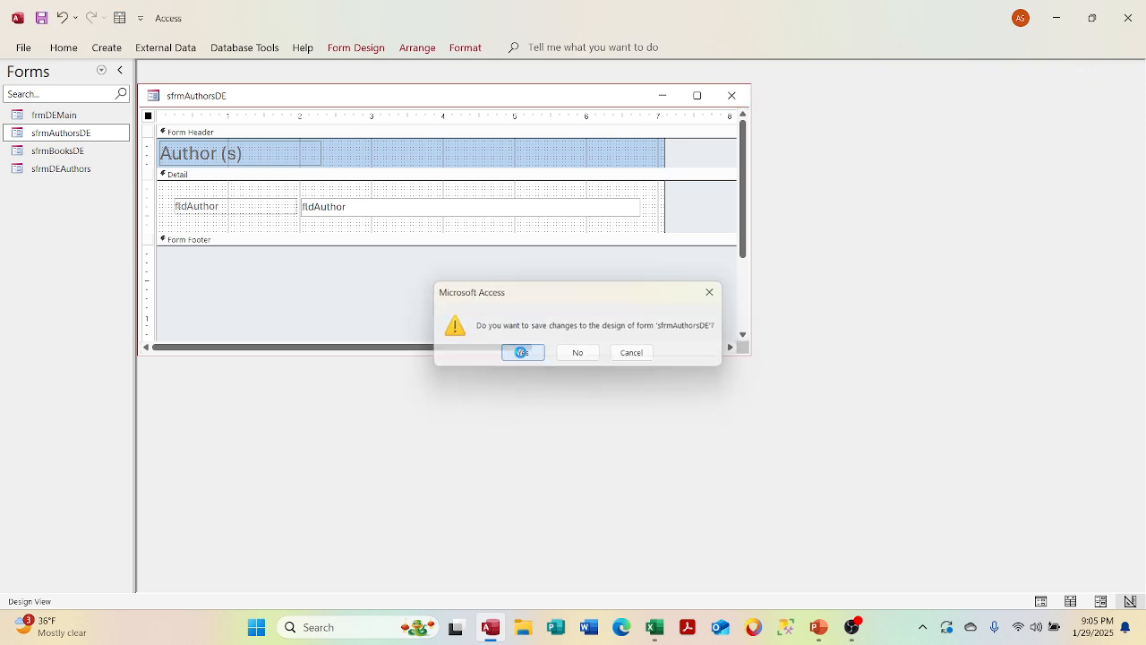
# - Rename the form sfrmAuthorsDE as sfrmAuthors
pyautogui.rightClick(84, 140)
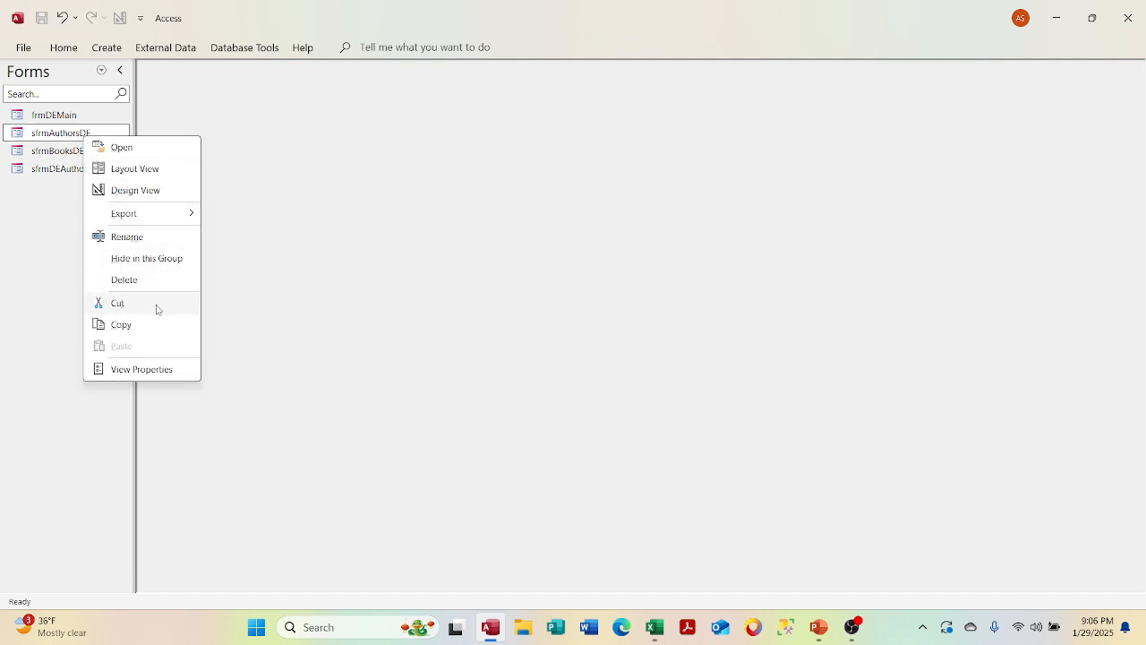
pyautogui.click(127, 237)
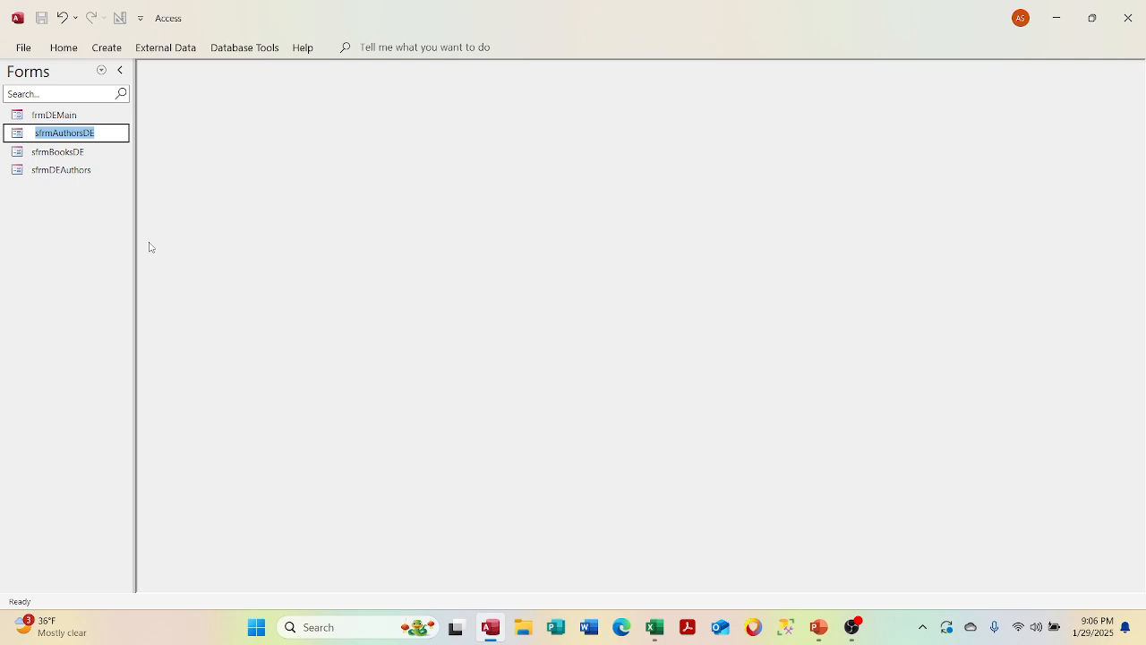
pyautogui.click(101, 132)
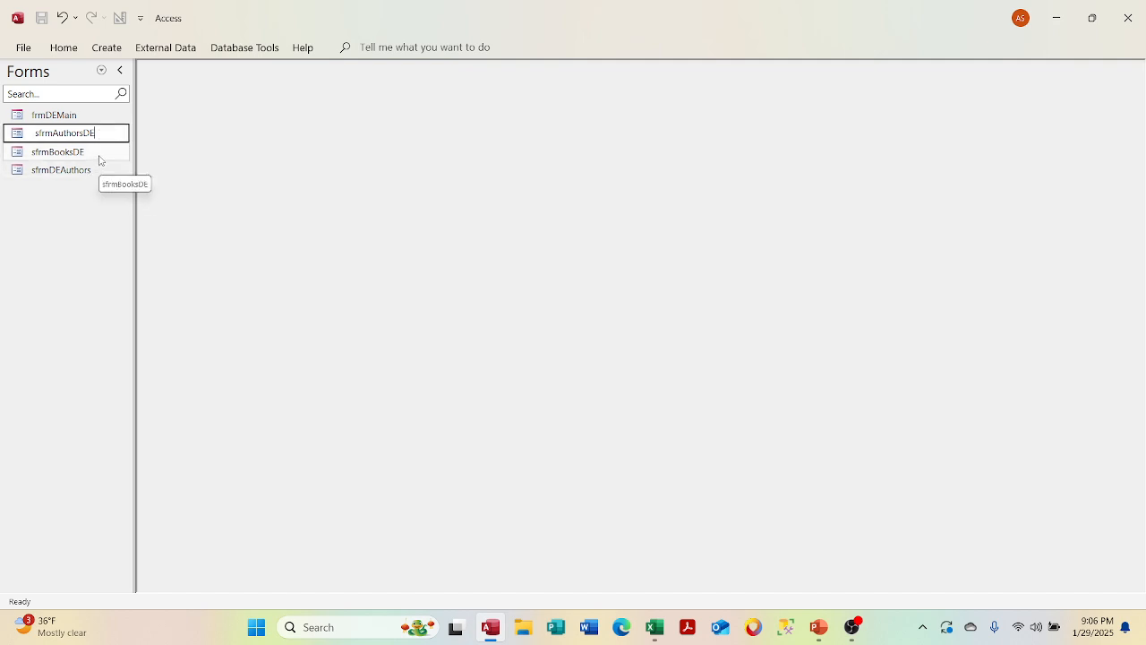
pyautogui.press('BackSpace')
pyautogui.press('BackSpace')
pyautogui.press('BackSpace')
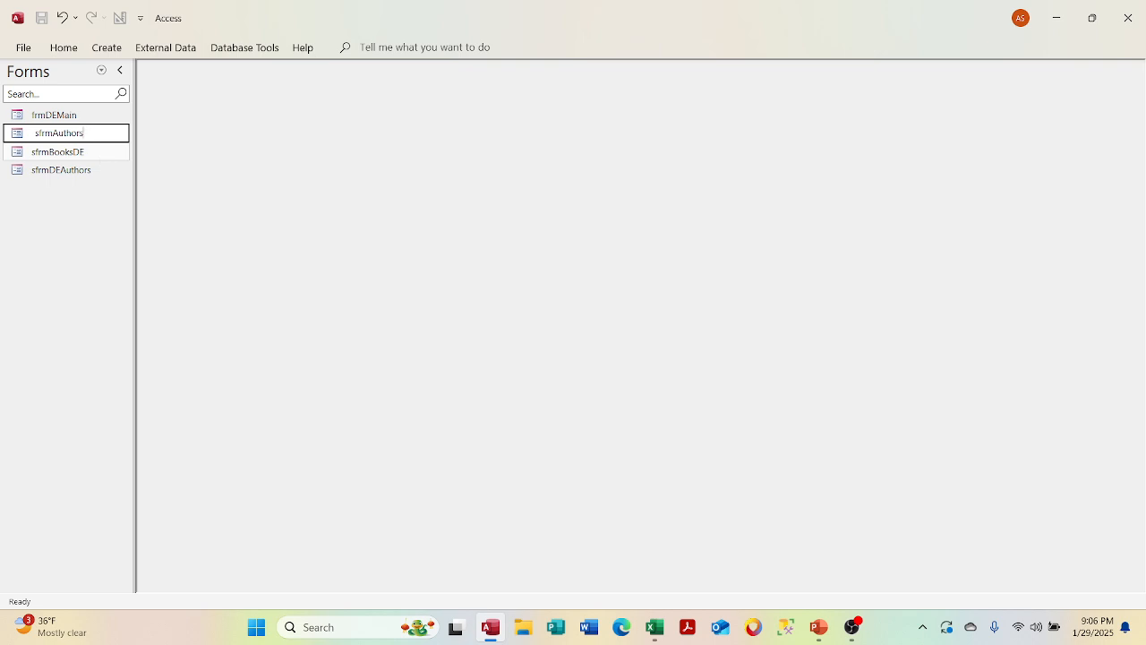
pyautogui.press('Return')
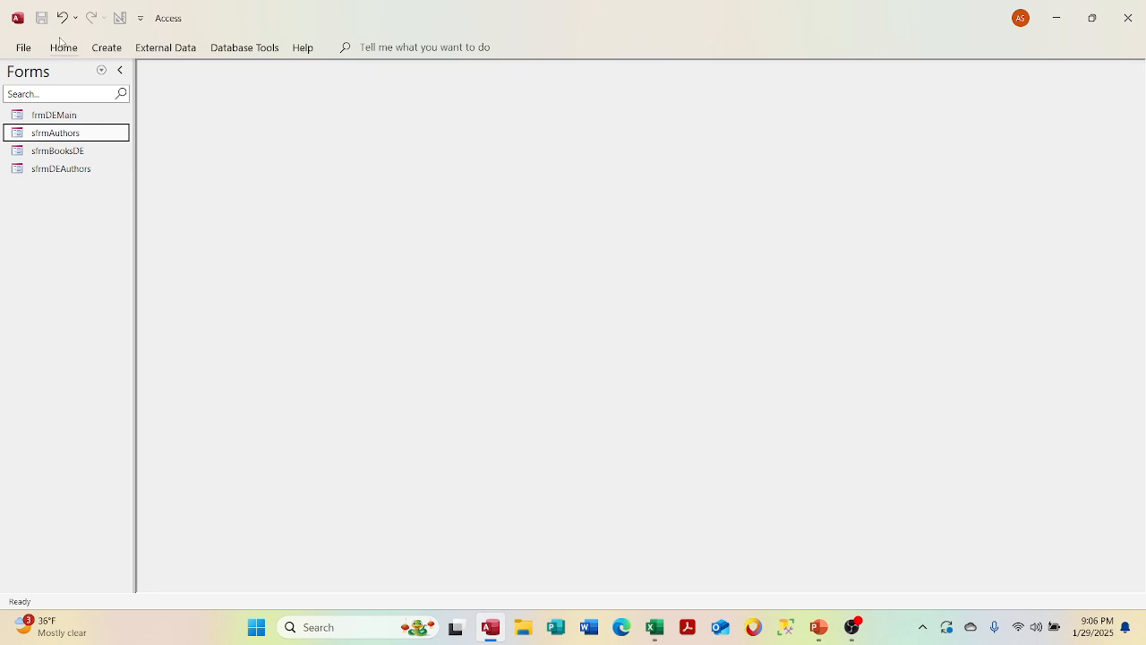
# - Open frmDEMain in Design View and insert sfrmAuthors as a subform in the form footer of the books subform
pyautogui.click(46, 118)
pyautogui.doubleClick(45, 119)
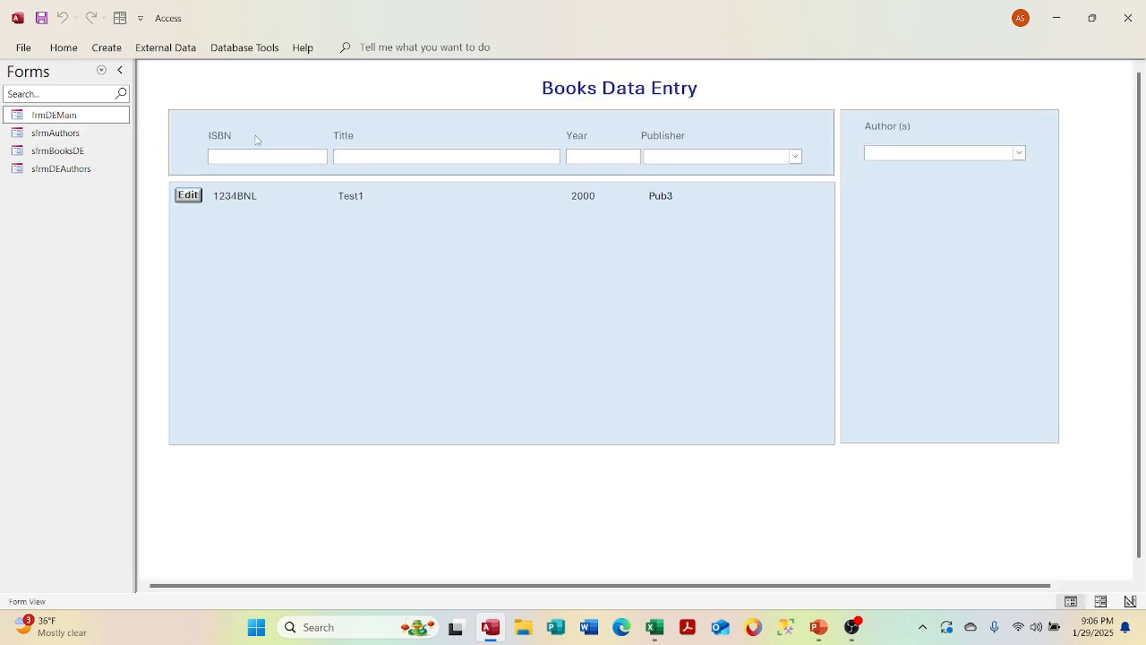
pyautogui.rightClick(251, 111)
pyautogui.click(295, 162)
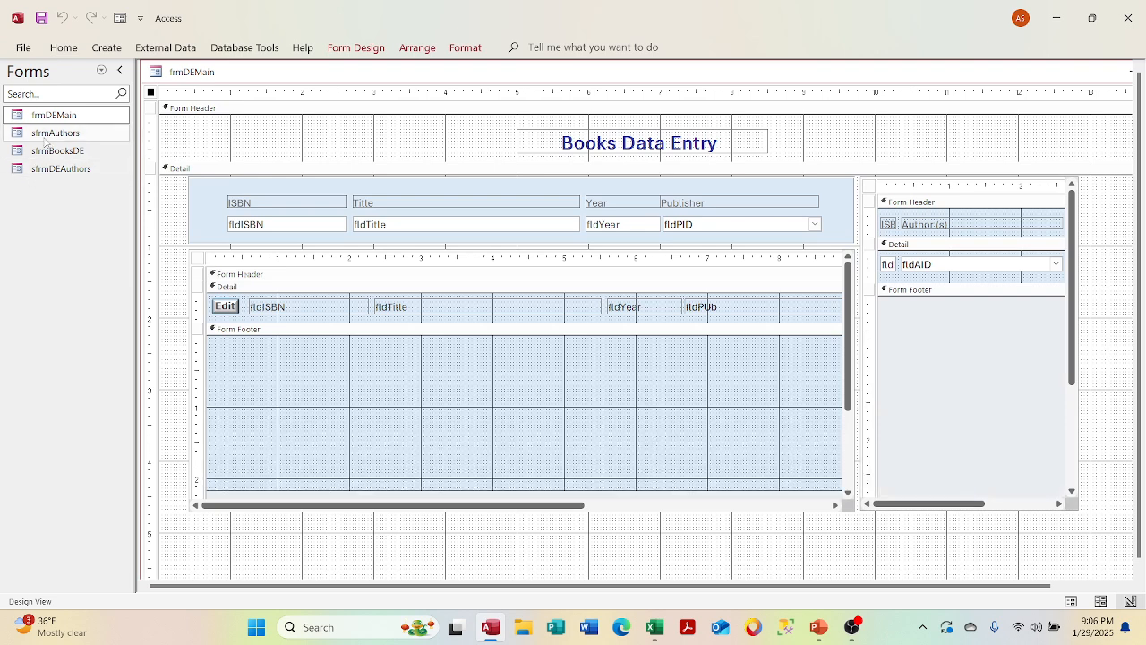
pyautogui.click(49, 134)
pyautogui.moveTo(270, 294); pyautogui.dragTo(283, 387)
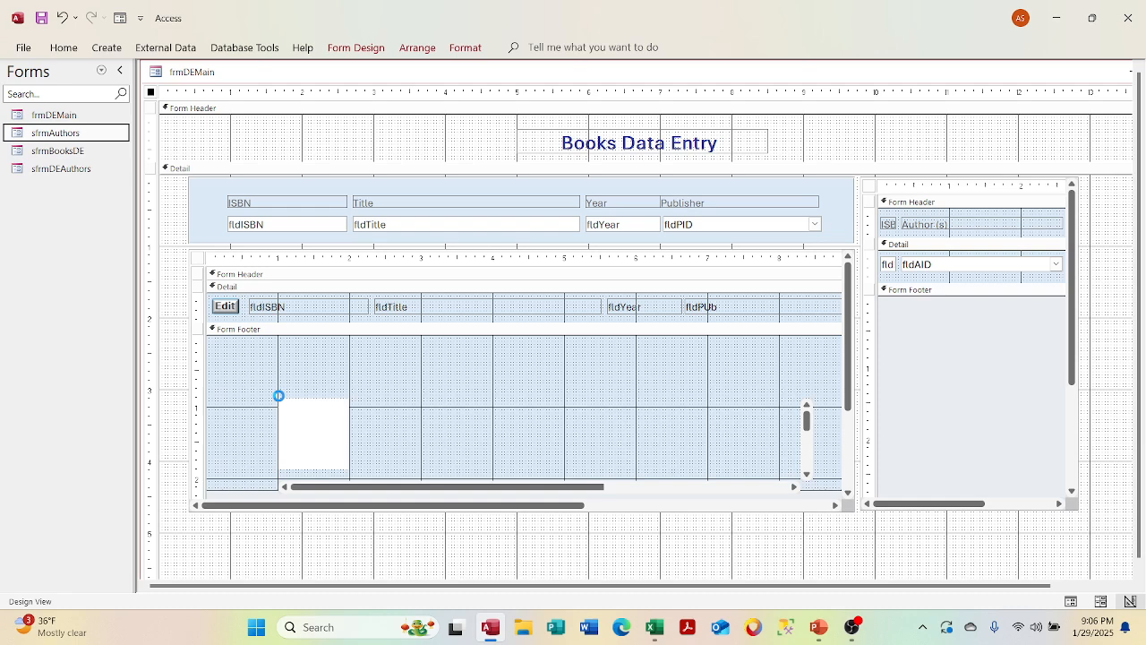
# - Delete the attached label of the embedded authors subform and move the subform up and left within the books subform's footer
pyautogui.click(332, 385)
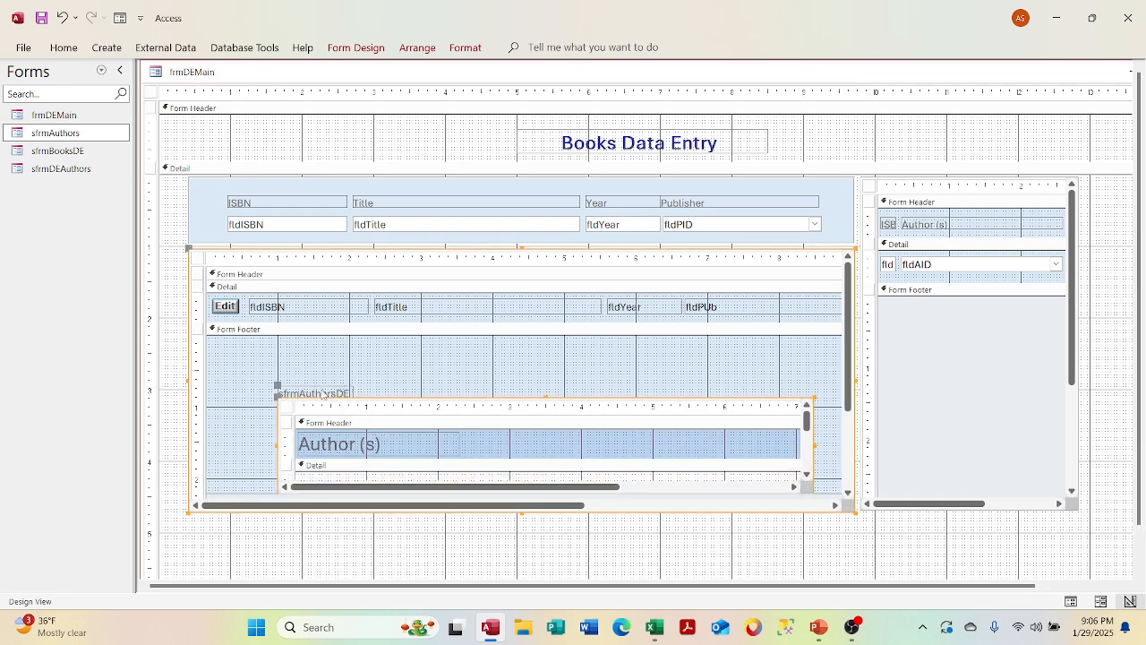
pyautogui.click(323, 392)
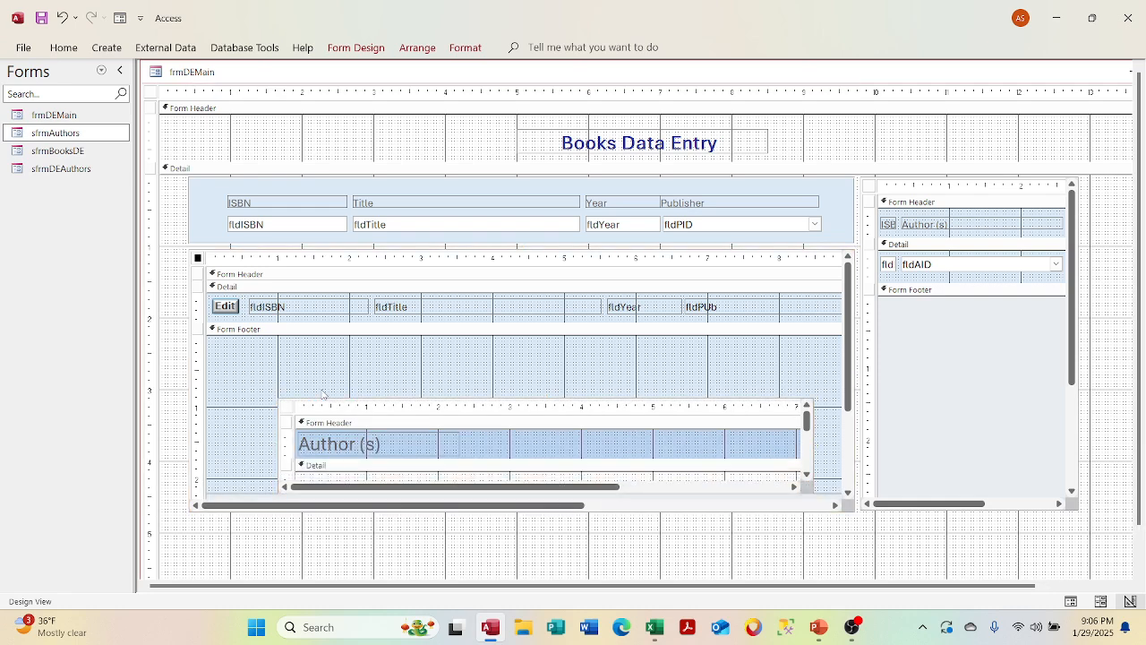
pyautogui.moveTo(321, 390); pyautogui.dragTo(254, 357)
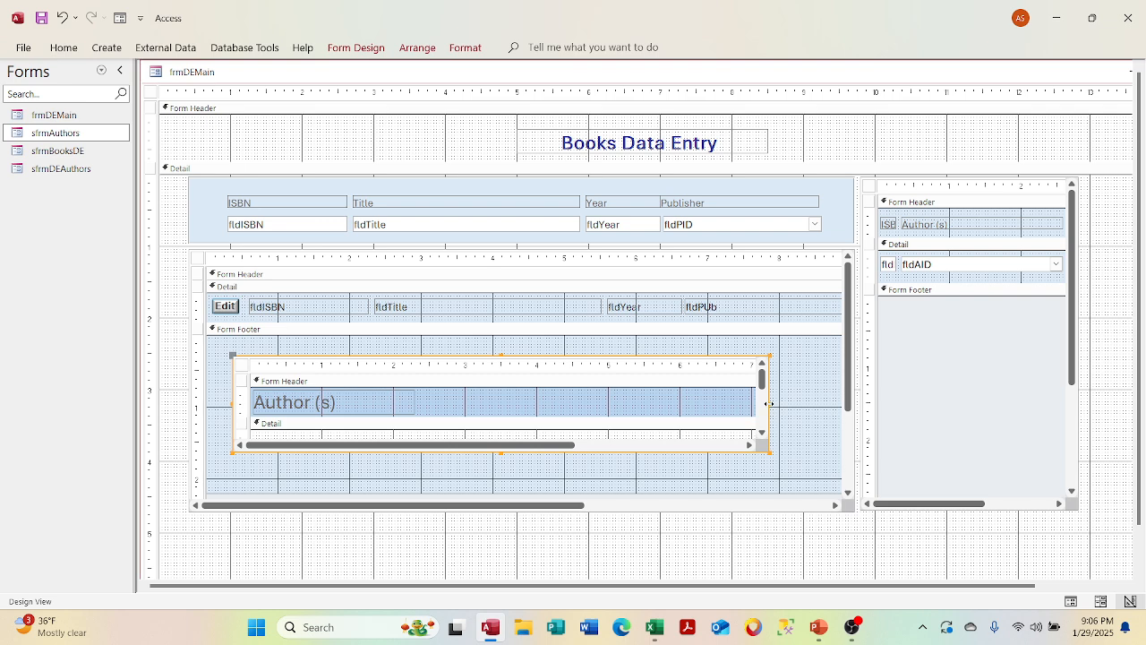
# - Widen the embedded authors subform to about 8.2 inches, nearly to the right edge of the books subform
pyautogui.moveTo(769, 408); pyautogui.dragTo(818, 408)
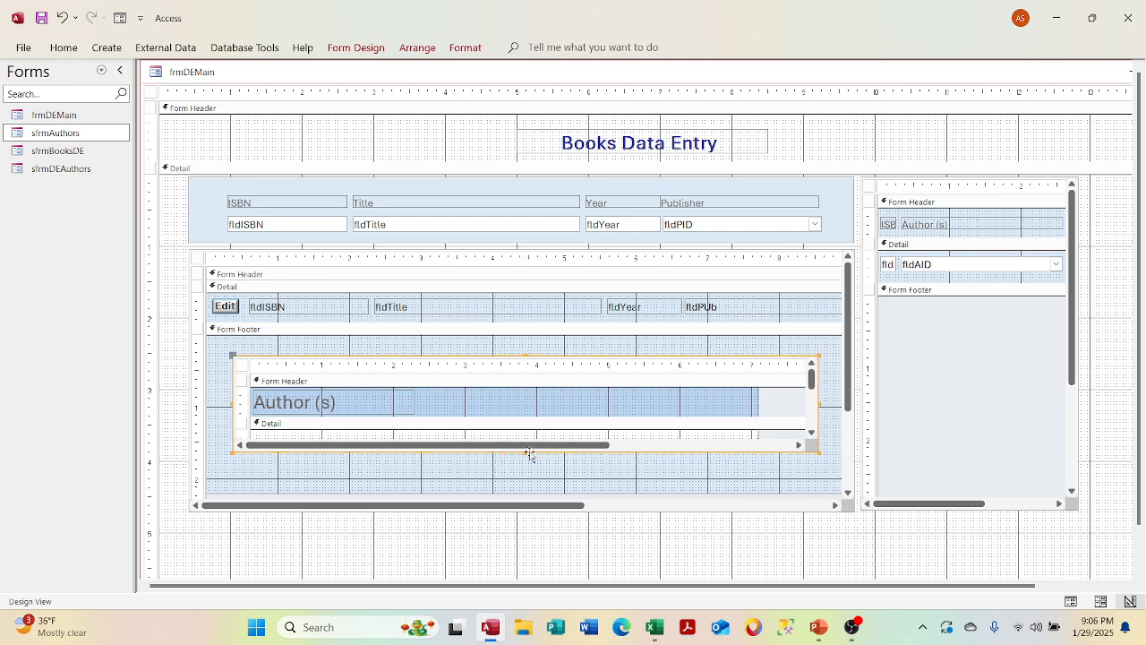
pyautogui.hotkey('ctrl', 'z')
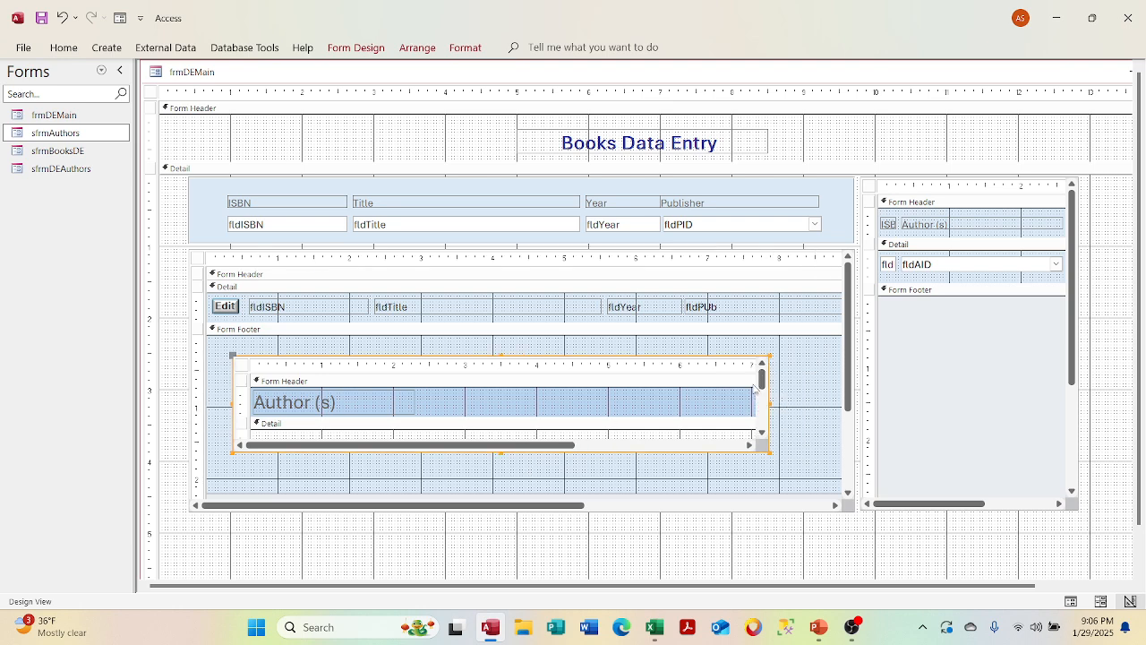
pyautogui.moveTo(768, 402); pyautogui.dragTo(822, 403)
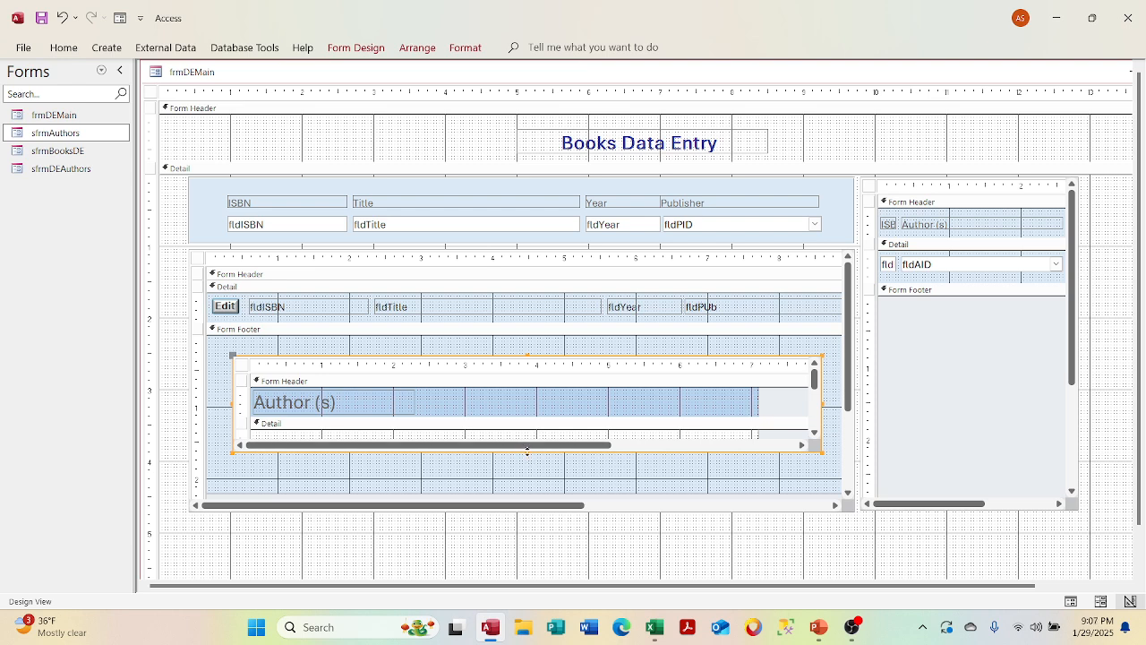
pyautogui.click(528, 458)
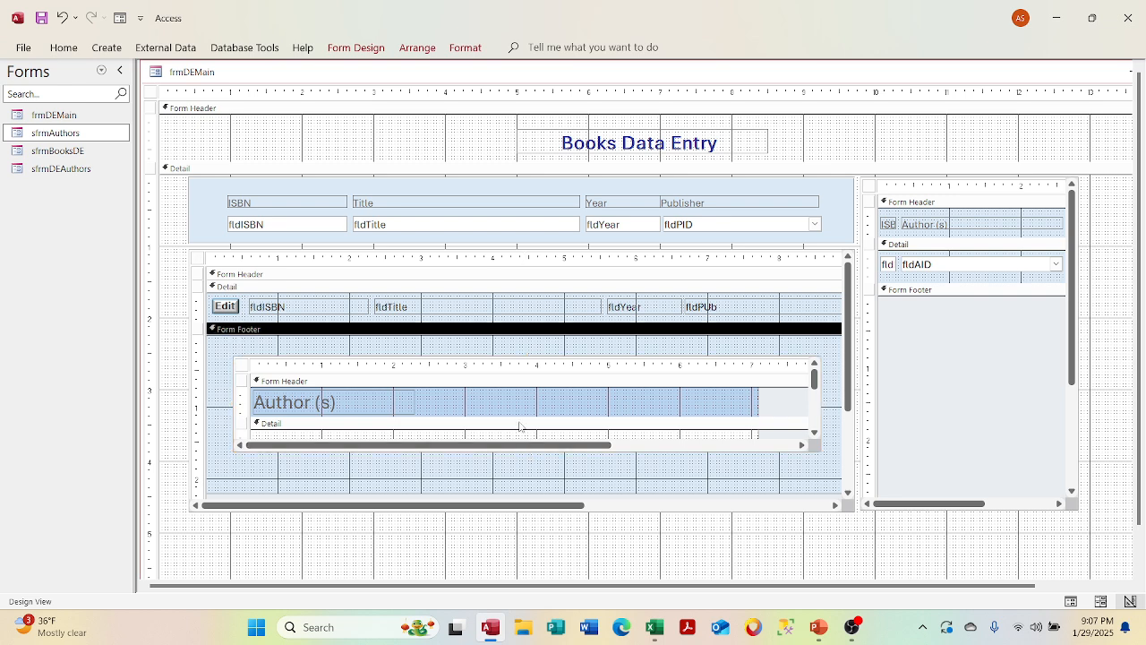
pyautogui.click(519, 426)
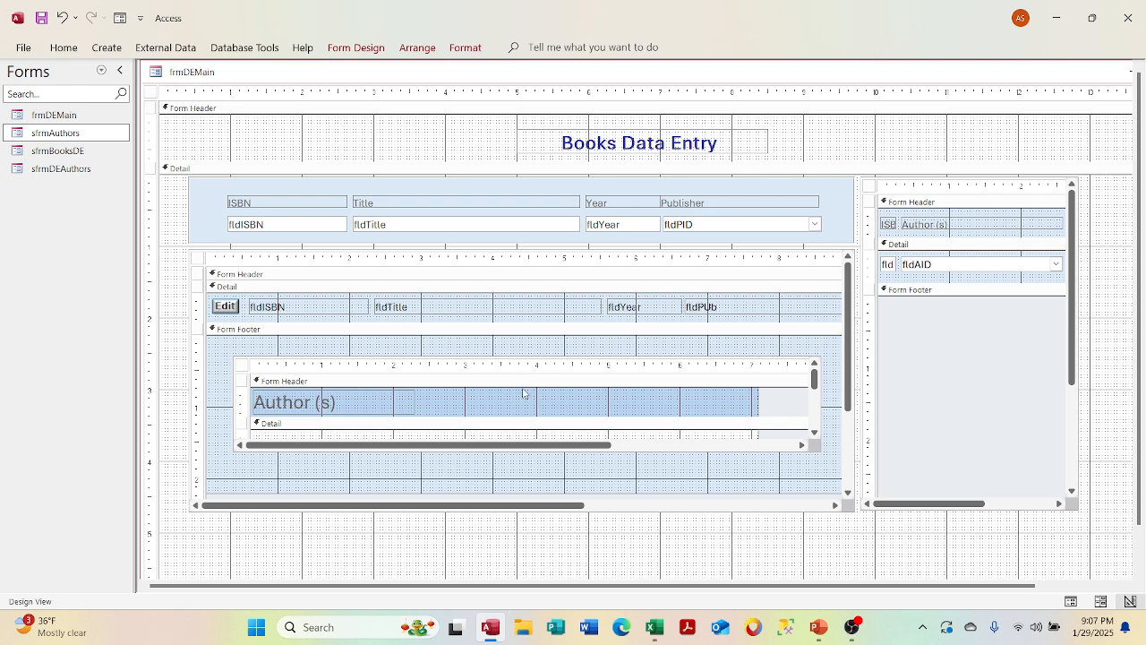
pyautogui.click(479, 417)
pyautogui.click(463, 383)
pyautogui.click(468, 364)
pyautogui.click(481, 412)
# - Copy the Back Color value "Text 2, Lighter 90%" from the form footer properties of the books subform
pyautogui.rightClick(367, 472)
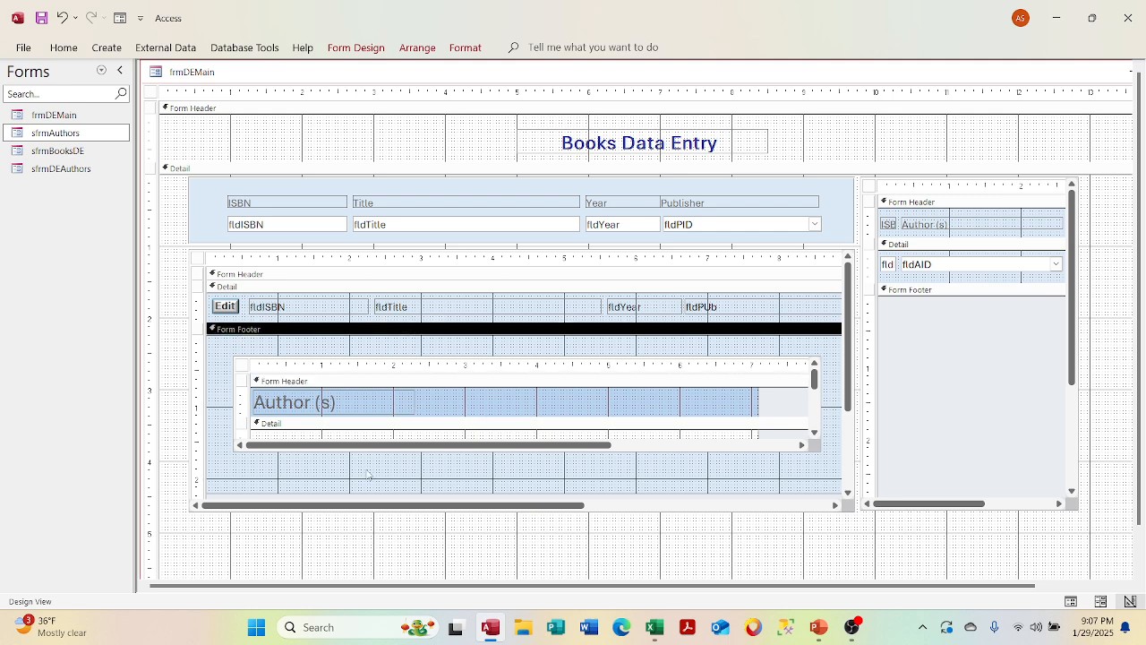
pyautogui.click(394, 458)
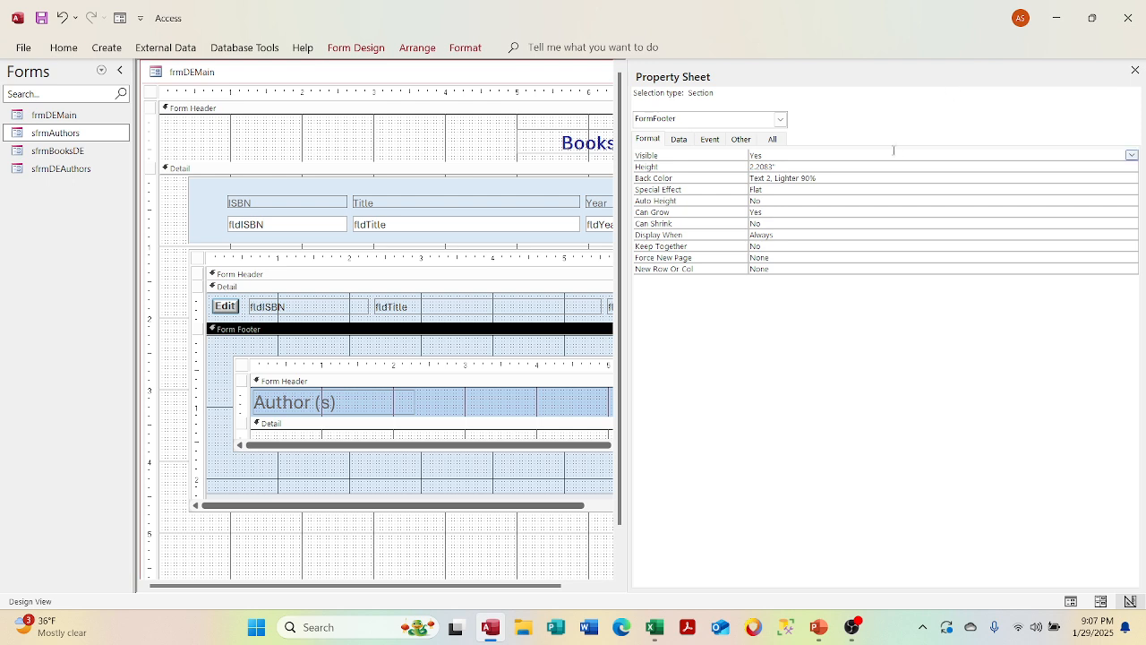
pyautogui.click(838, 179)
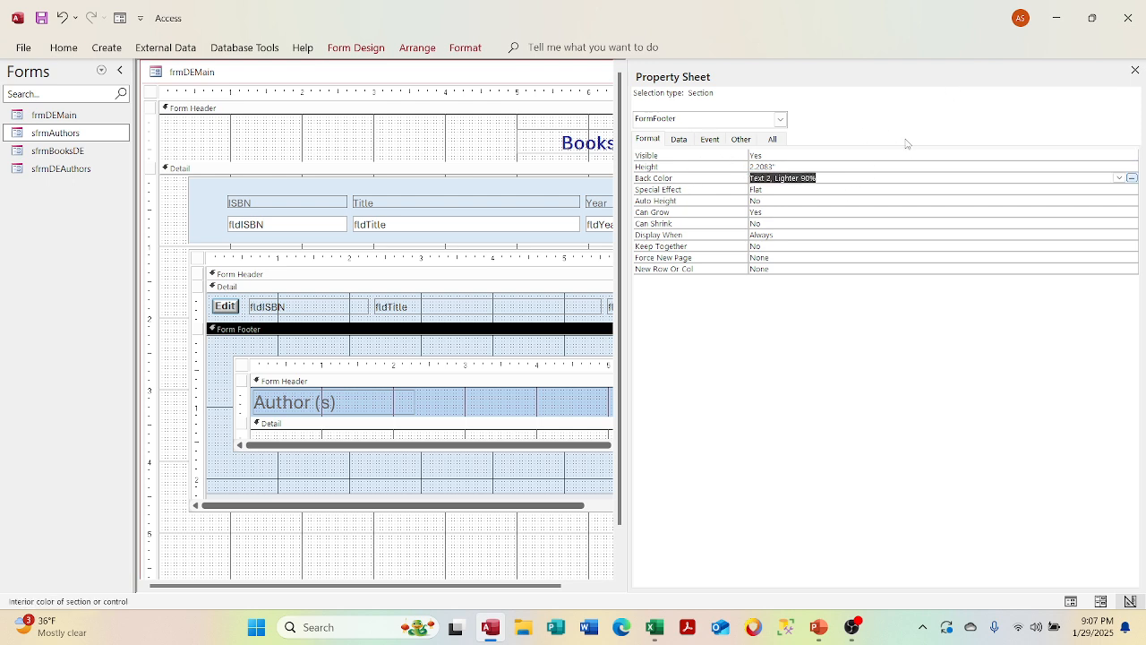
pyautogui.click(1134, 69)
# - Set the Back Color of the embedded authors subform's form header to "Text 2, Lighter 90%"
pyautogui.rightClick(447, 407)
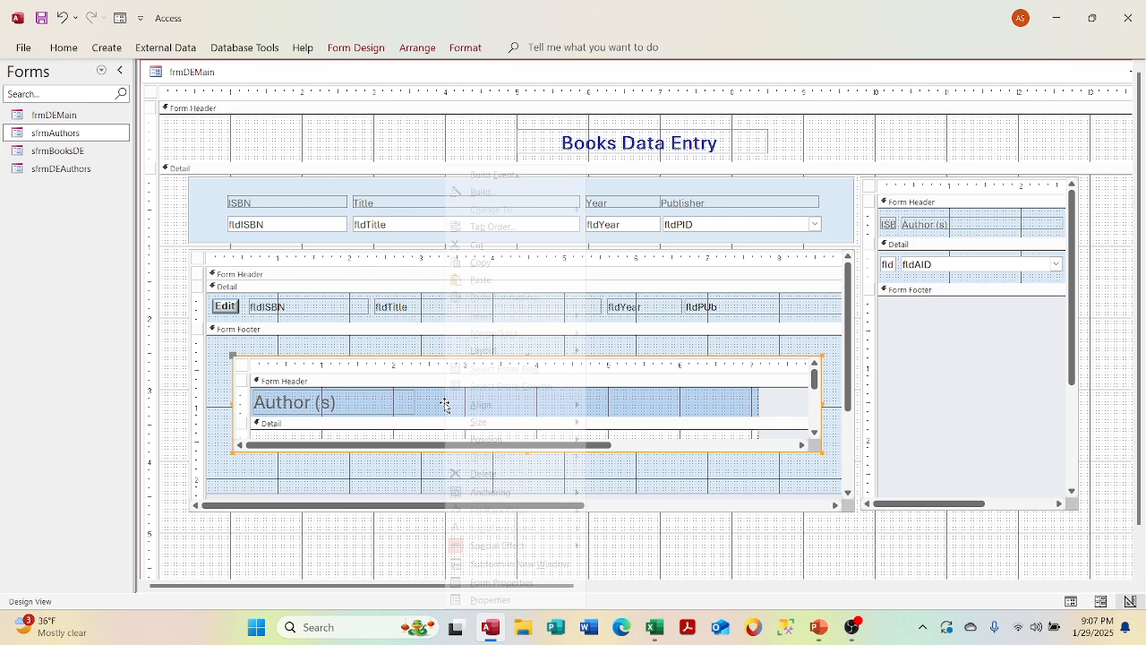
pyautogui.click(475, 598)
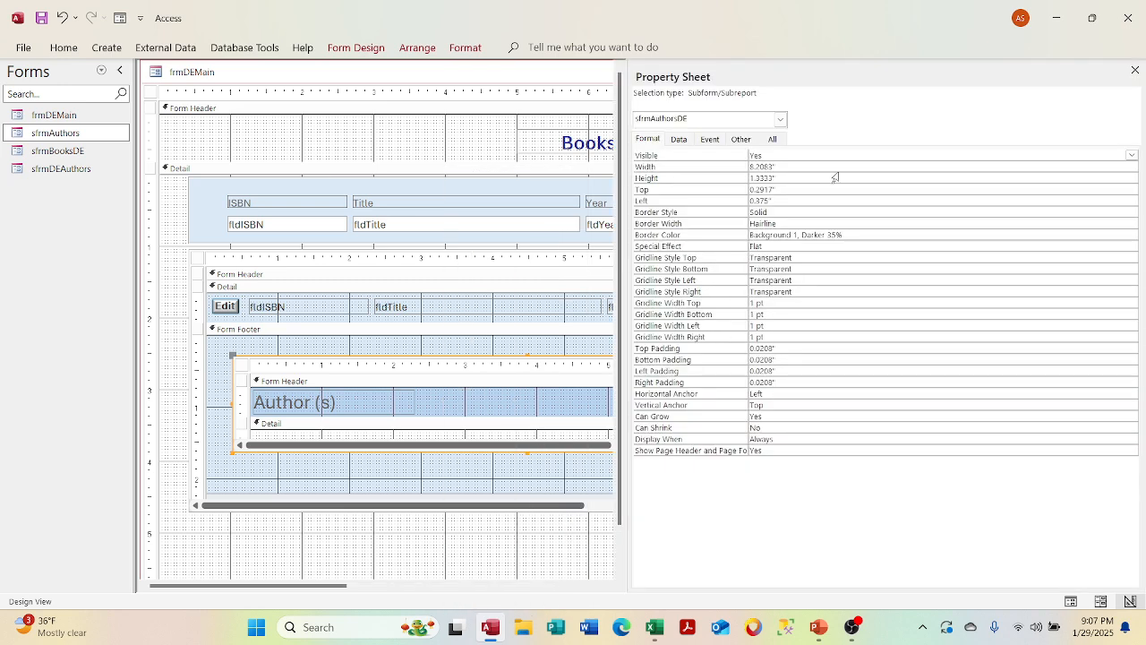
pyautogui.moveTo(853, 231); pyautogui.dragTo(719, 239)
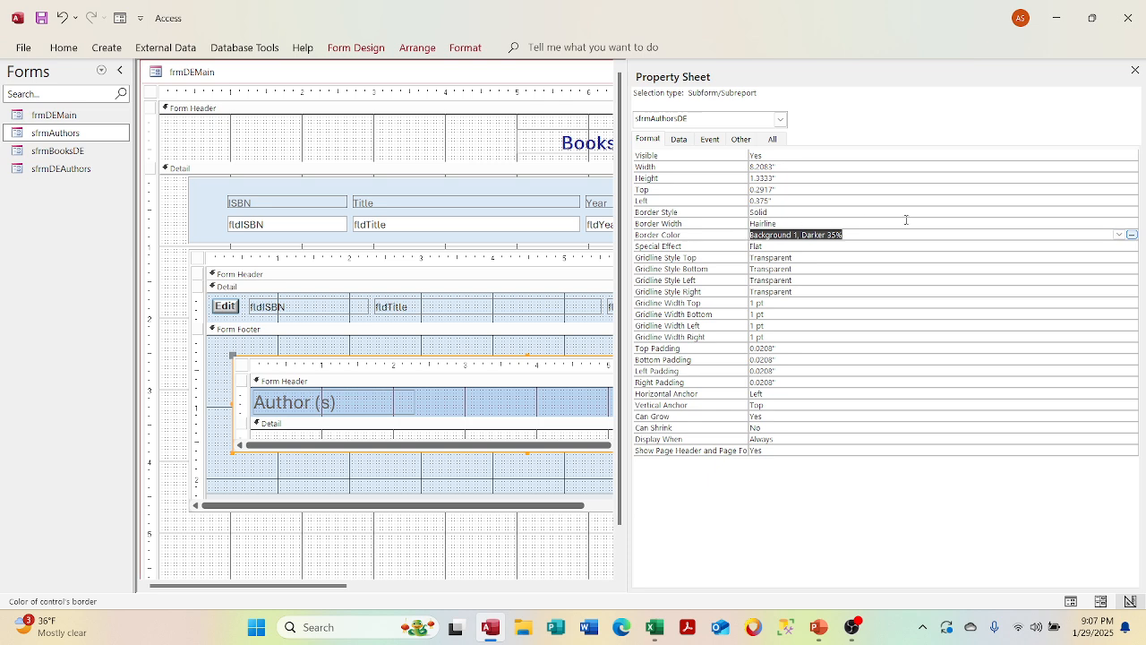
pyautogui.click(242, 364)
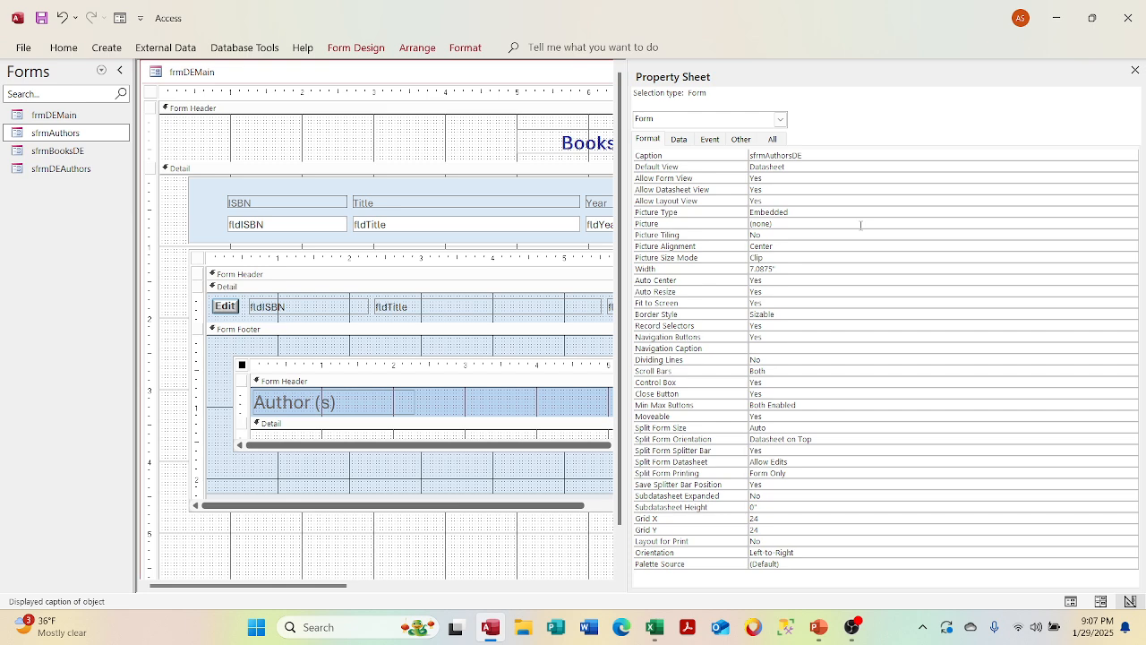
pyautogui.click(525, 408)
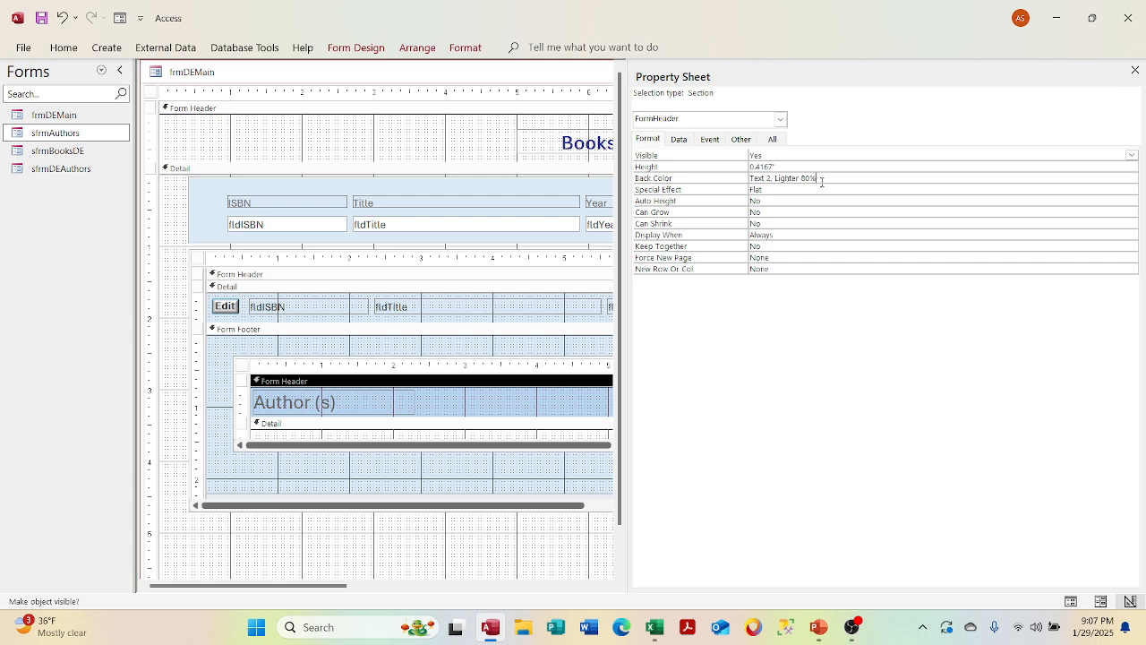
pyautogui.moveTo(822, 182); pyautogui.dragTo(700, 185)
pyautogui.write('Text 2, Lighter 90%')
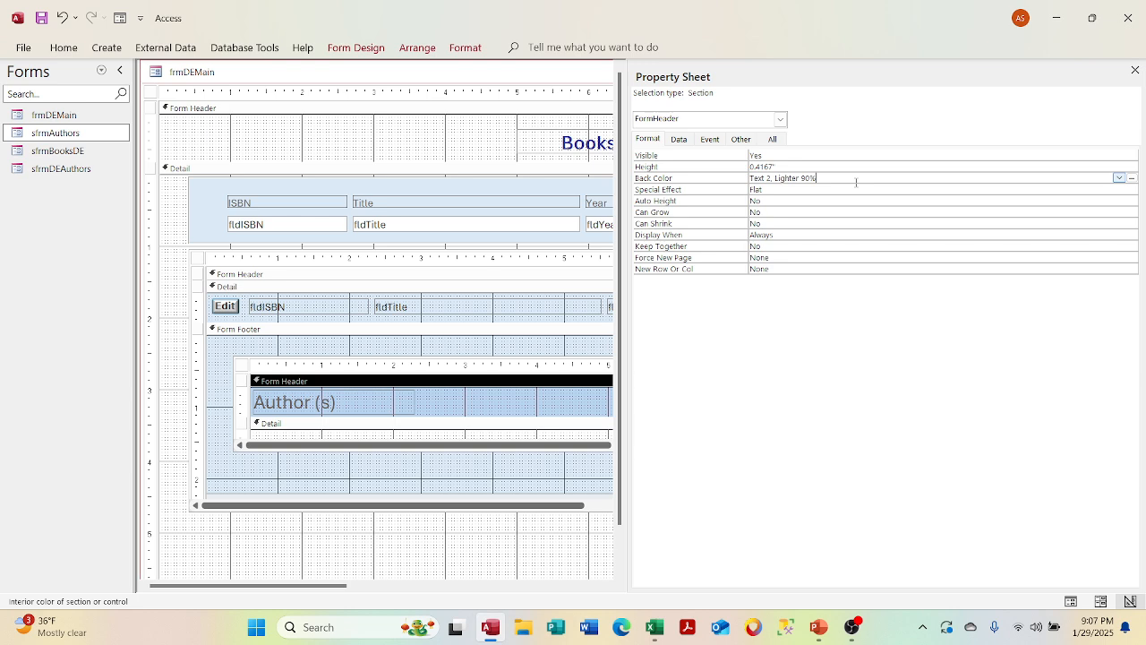
pyautogui.click(1135, 71)
# - Move the authors subform up to just below the footer bar and extend it to about 1.9 inches tall
pyautogui.click(607, 228)
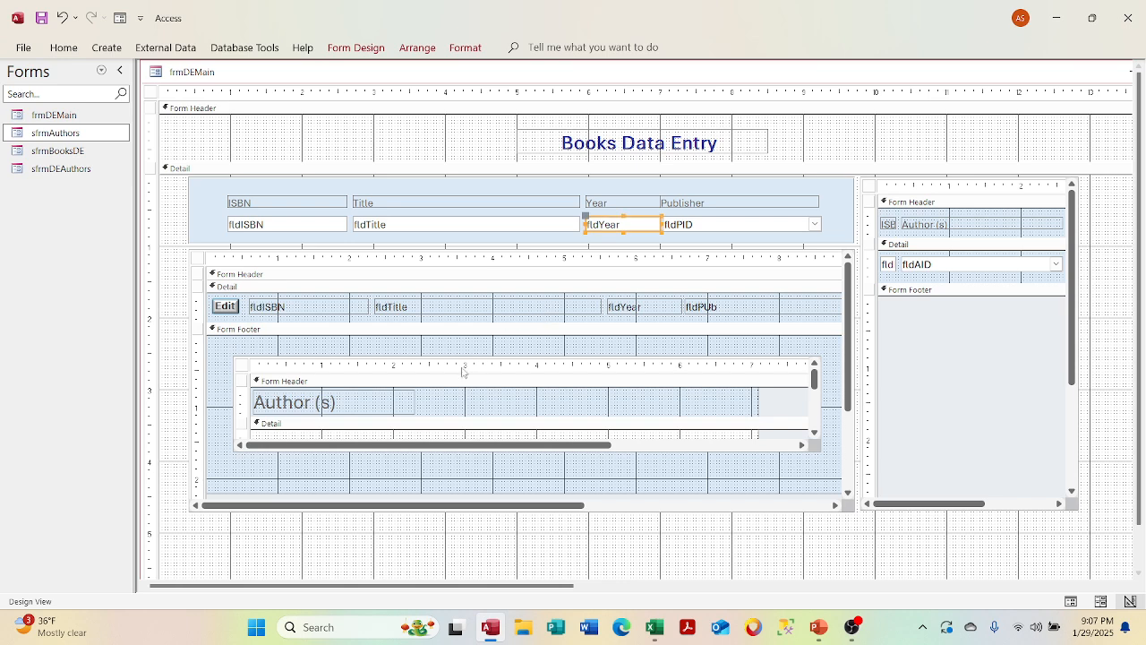
pyautogui.click(461, 365)
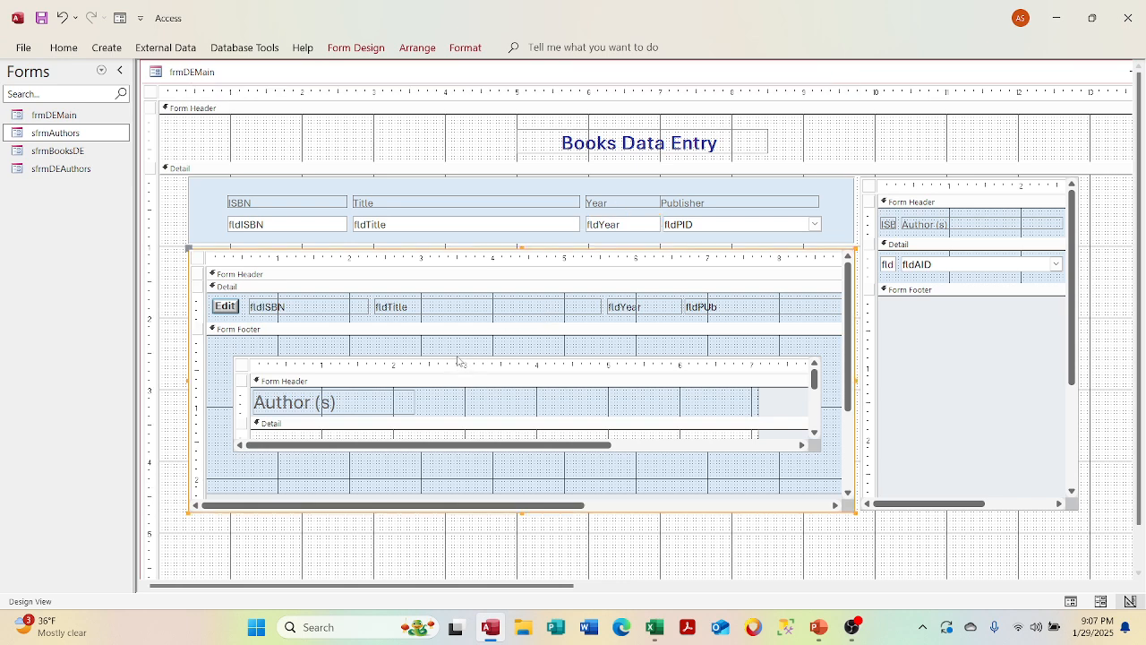
pyautogui.click(457, 360)
pyautogui.moveTo(458, 358); pyautogui.dragTo(455, 343)
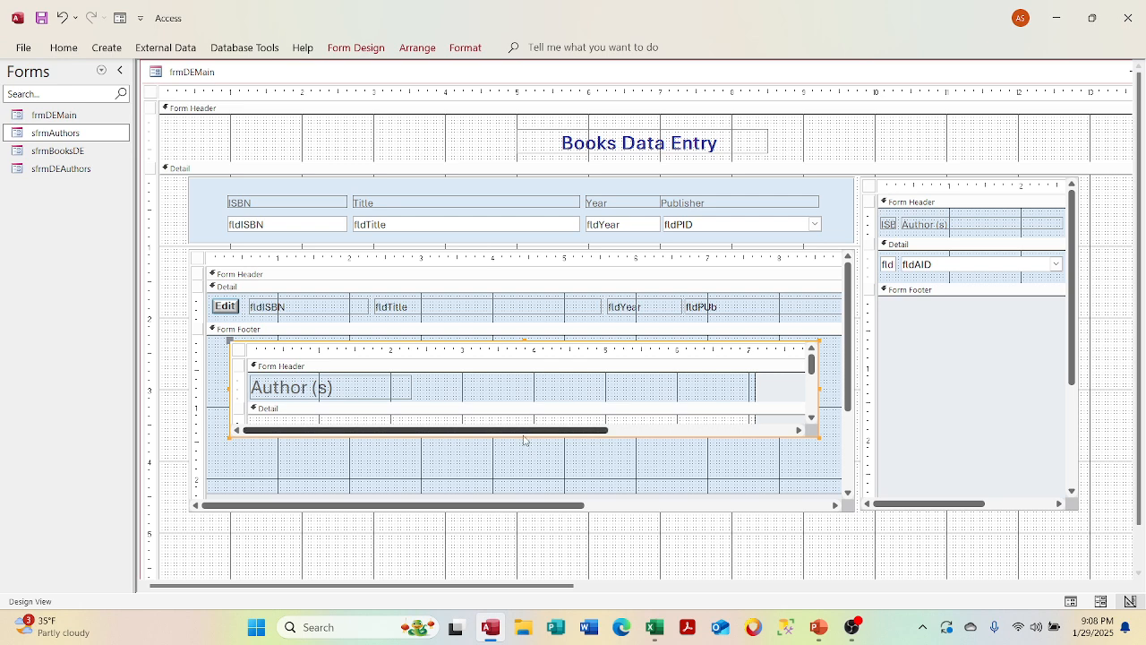
pyautogui.moveTo(524, 438); pyautogui.dragTo(521, 479)
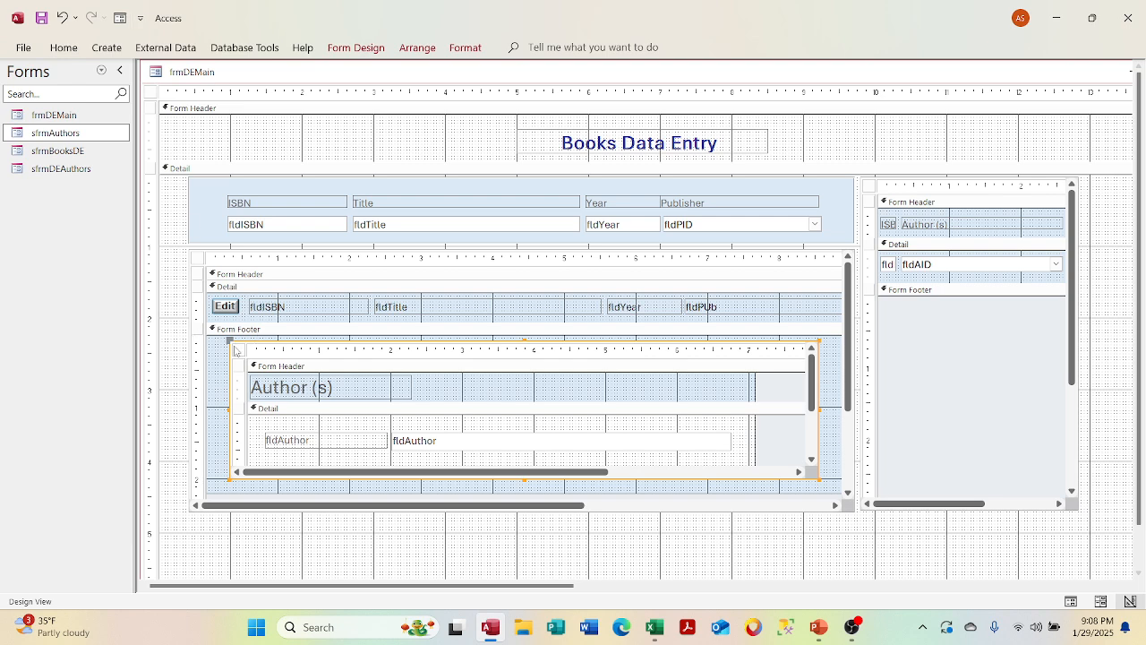
# - Show the data properties of the authors subform control embedded in the books subform's footer
pyautogui.click(235, 348)
pyautogui.rightClick(235, 348)
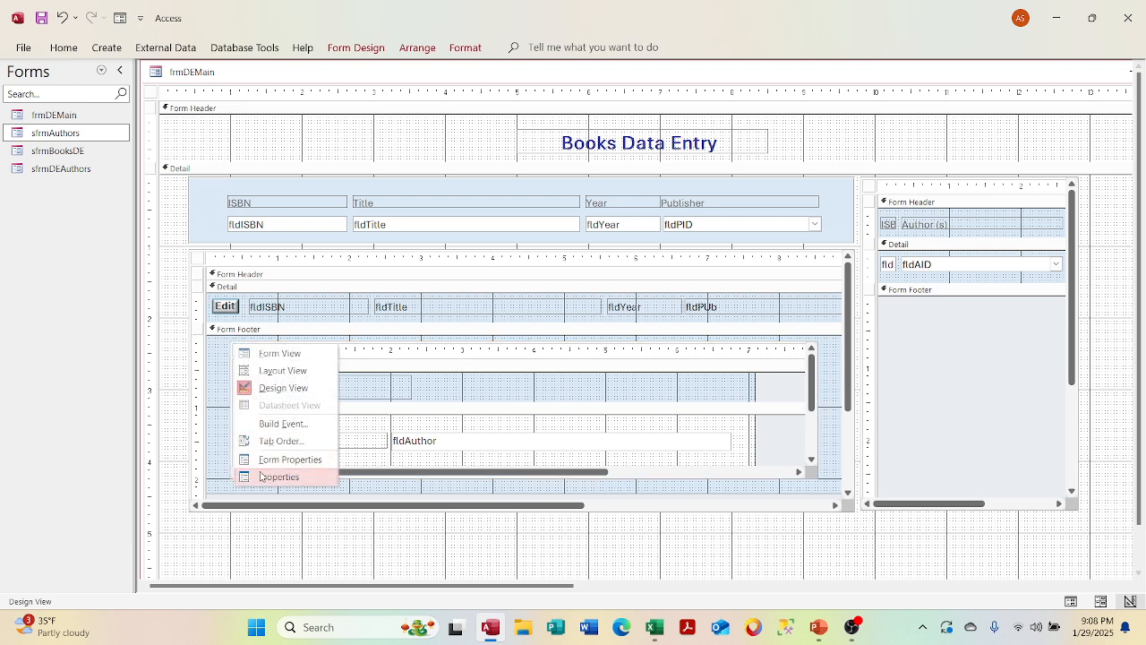
pyautogui.click(278, 475)
pyautogui.click(682, 141)
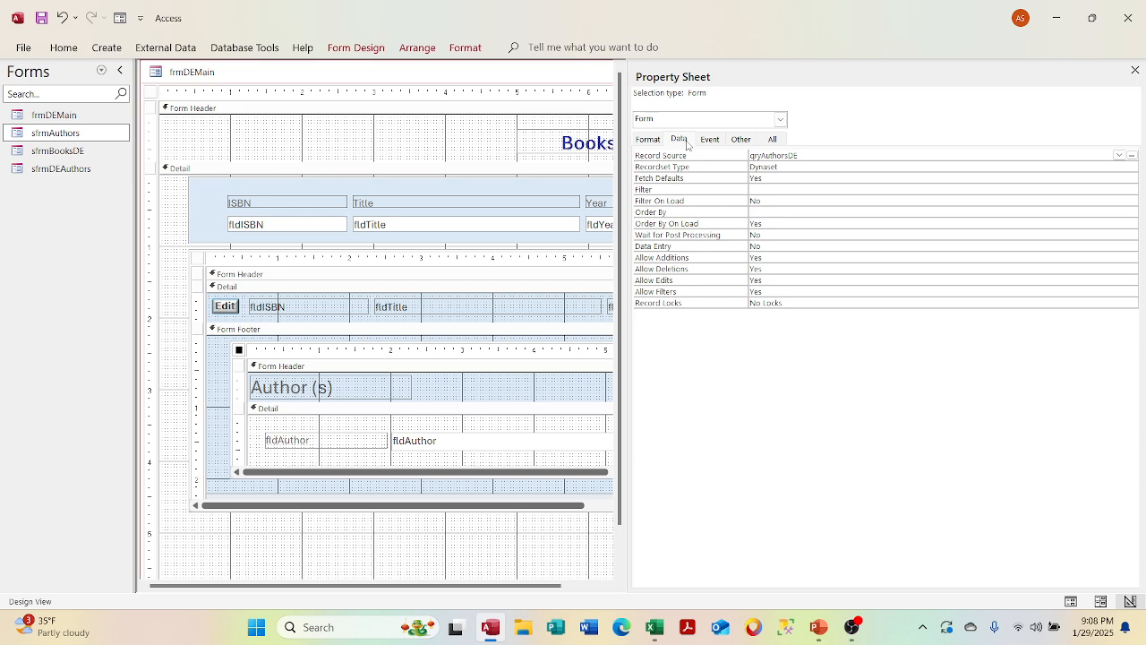
pyautogui.click(269, 348)
pyautogui.click(249, 343)
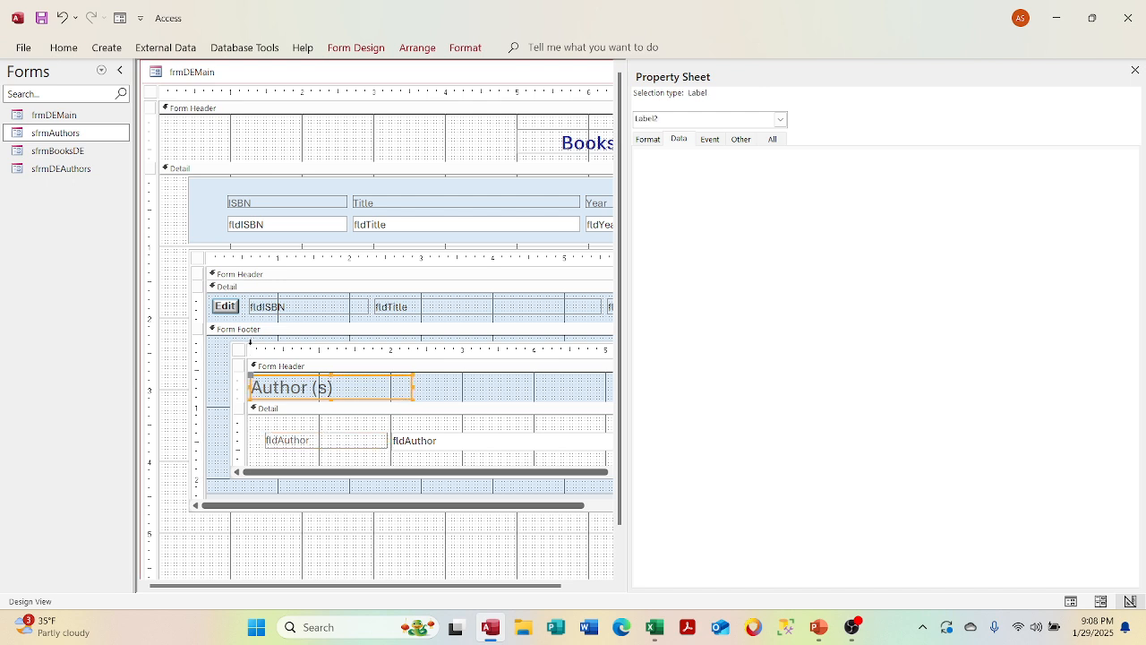
pyautogui.click(225, 363)
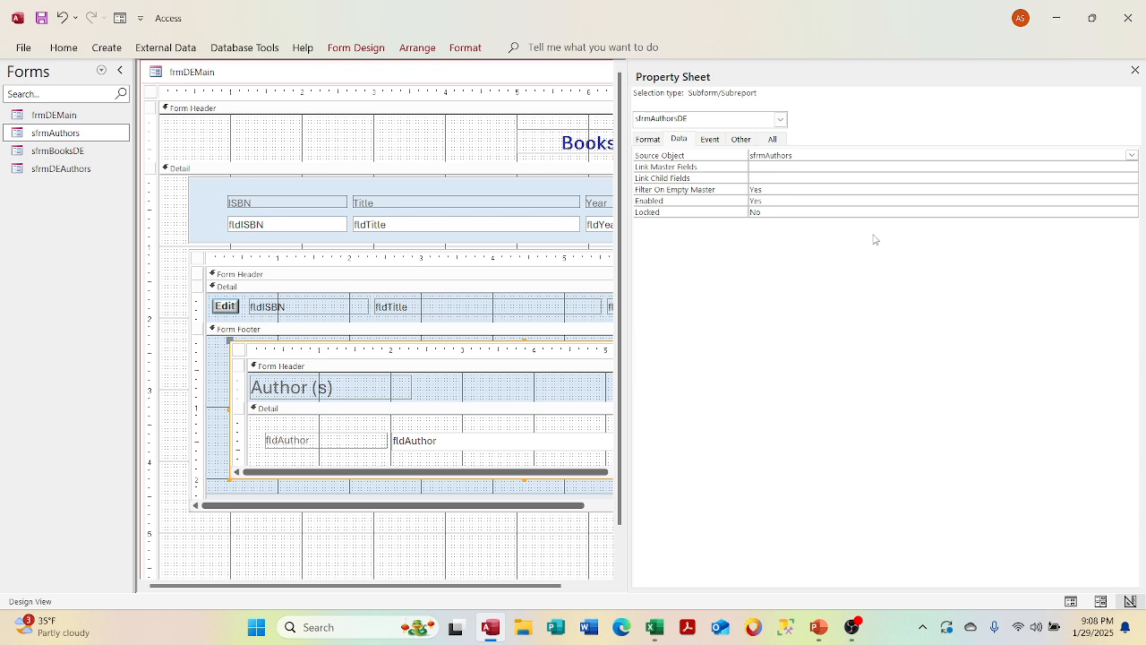
# - Link the embedded authors subform with fldISBN as the master field and FK_ISBN as the child field
pyautogui.click(1007, 167)
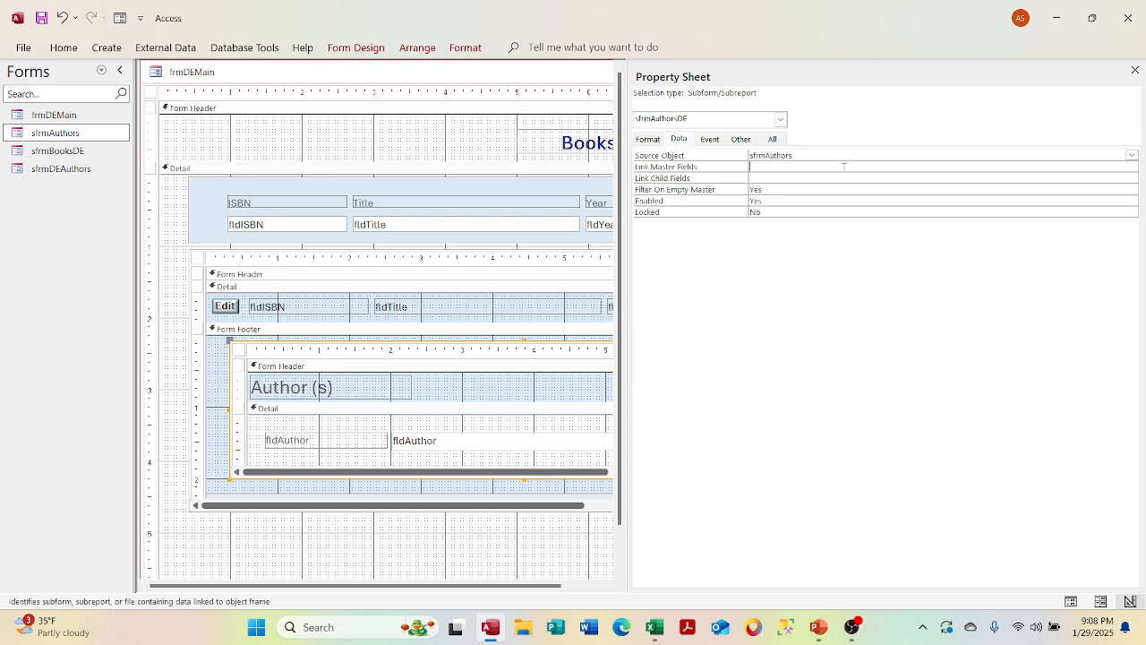
pyautogui.click(1131, 167)
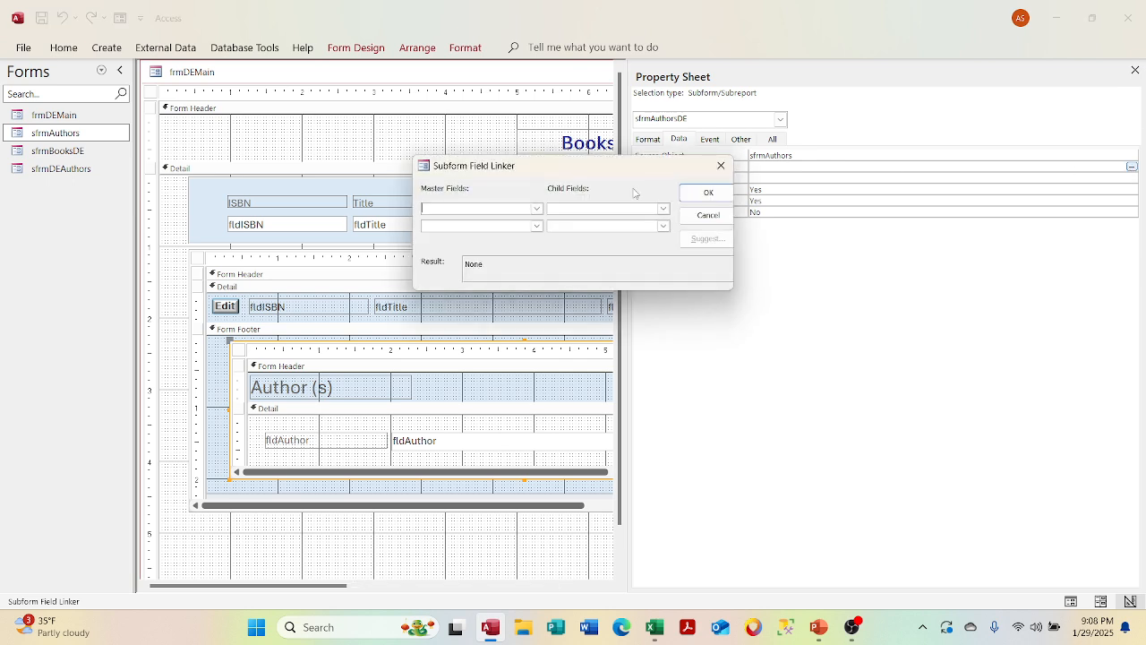
pyautogui.click(536, 208)
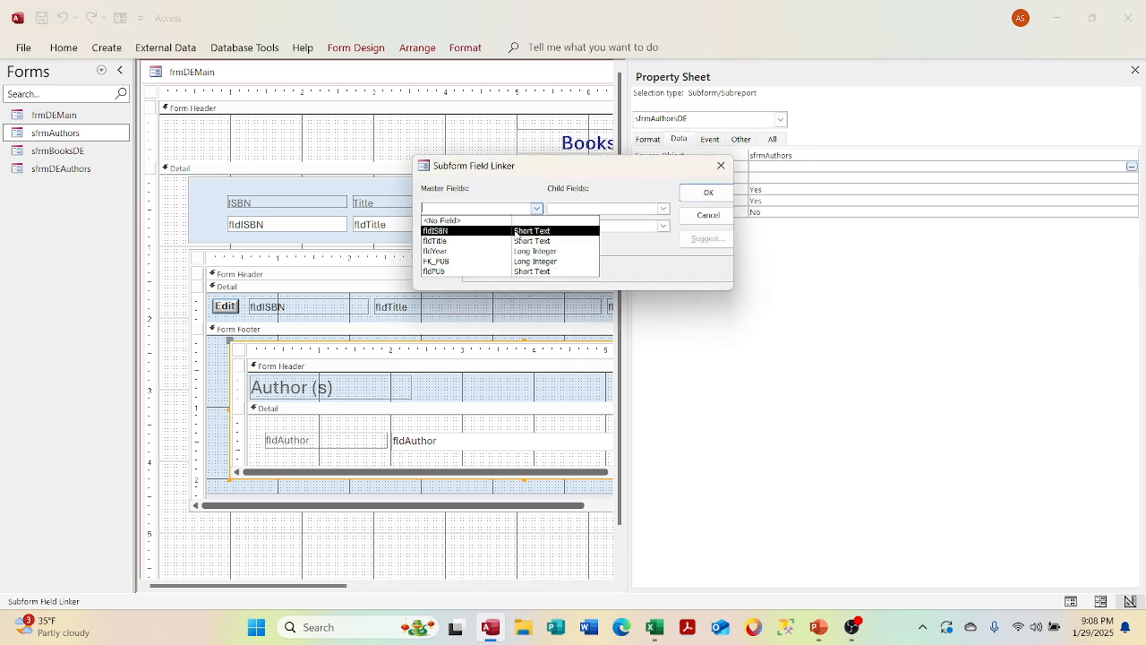
pyautogui.click(516, 233)
pyautogui.click(662, 209)
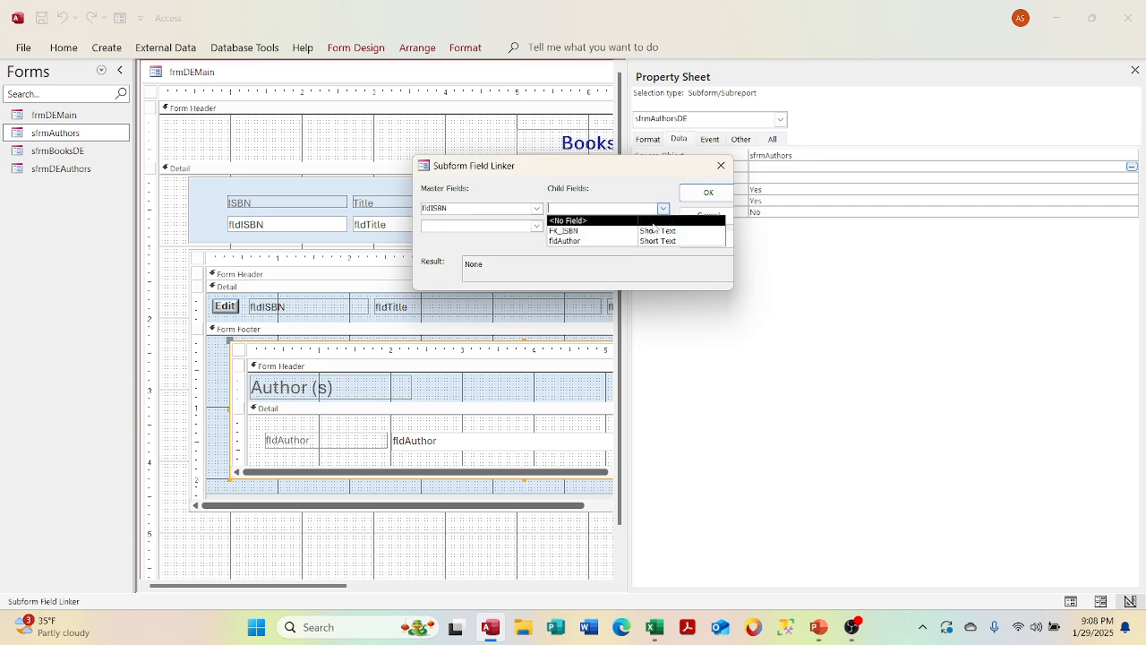
pyautogui.click(655, 231)
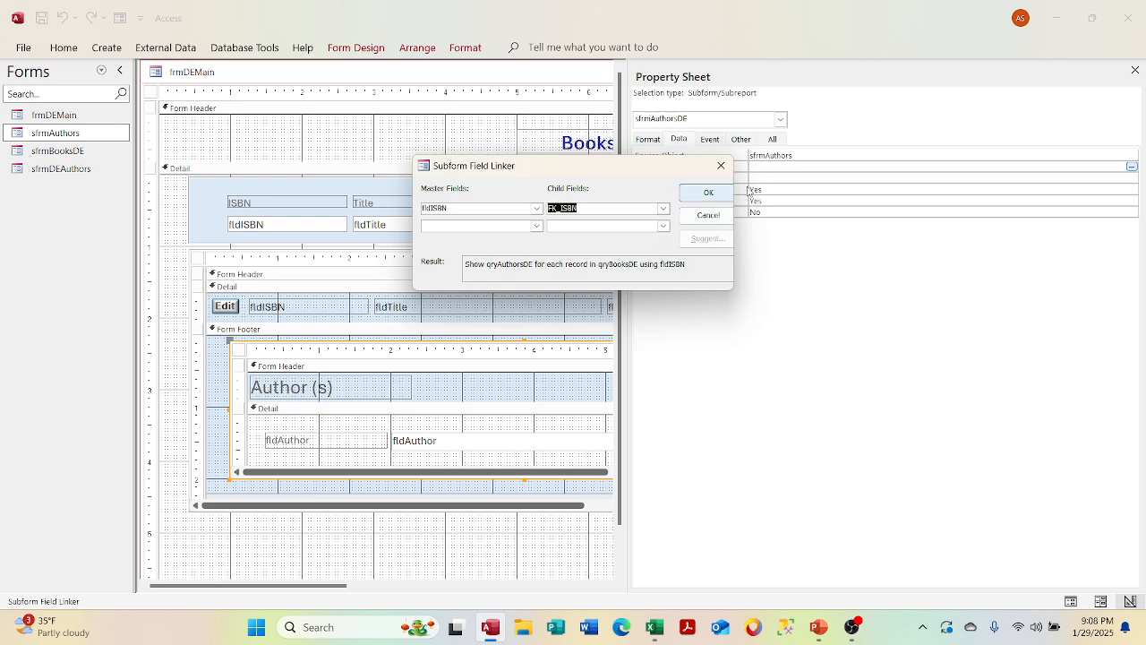
pyautogui.click(716, 192)
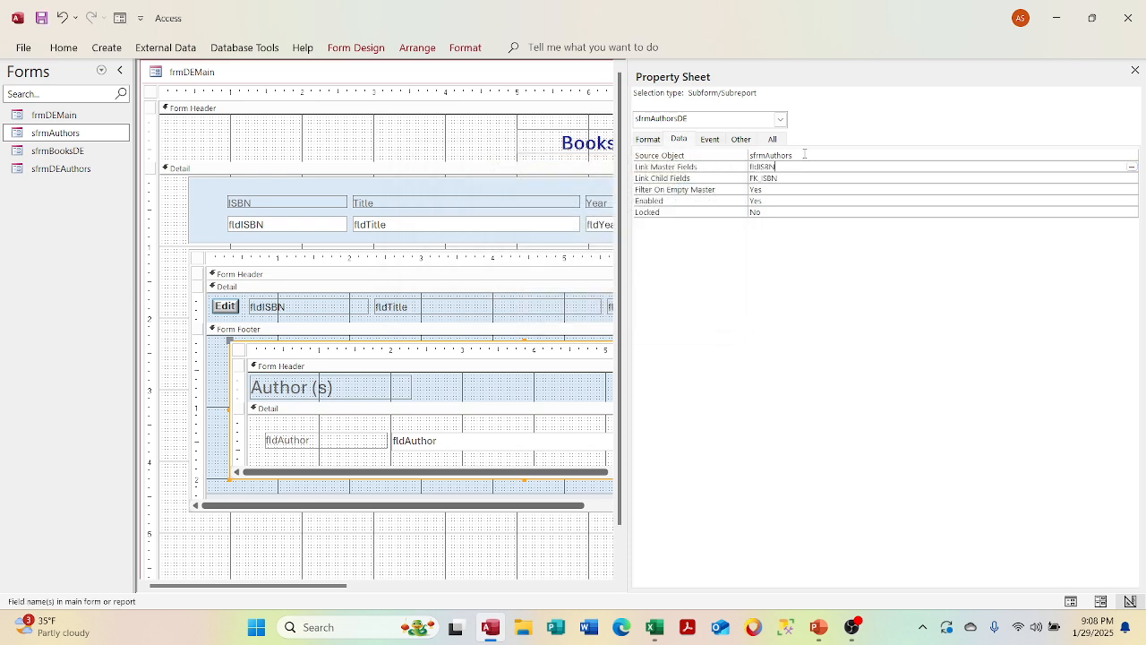
pyautogui.click(1135, 71)
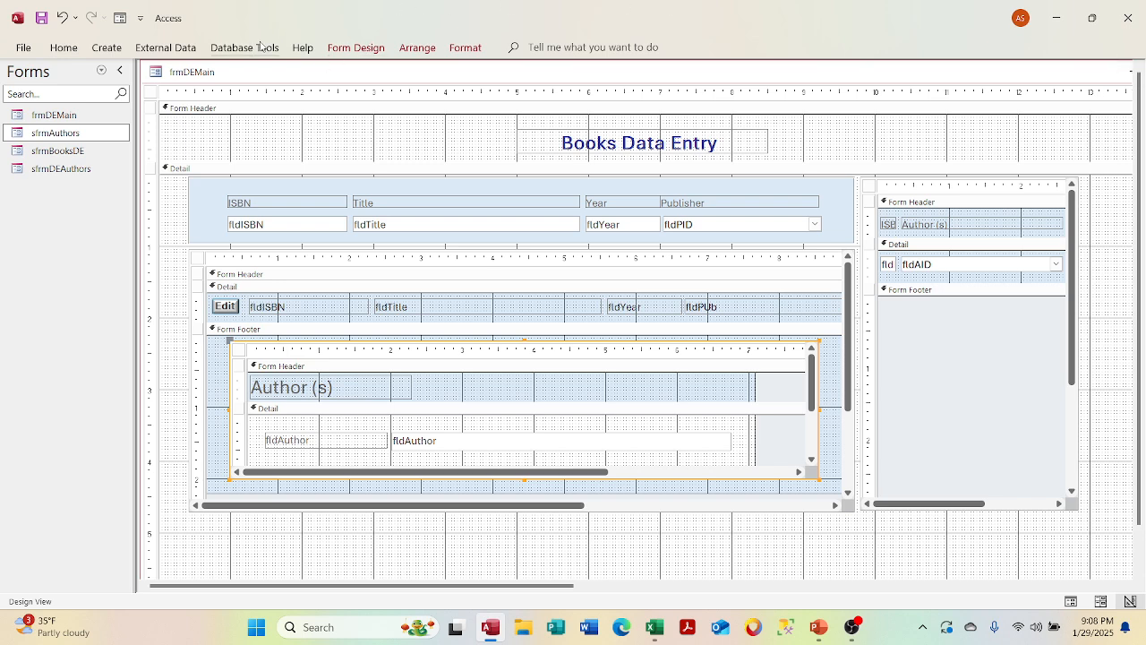
# - Check the linked authors datasheet in Form View, and return the main form to Design View
pyautogui.click(363, 47)
pyautogui.click(31, 76)
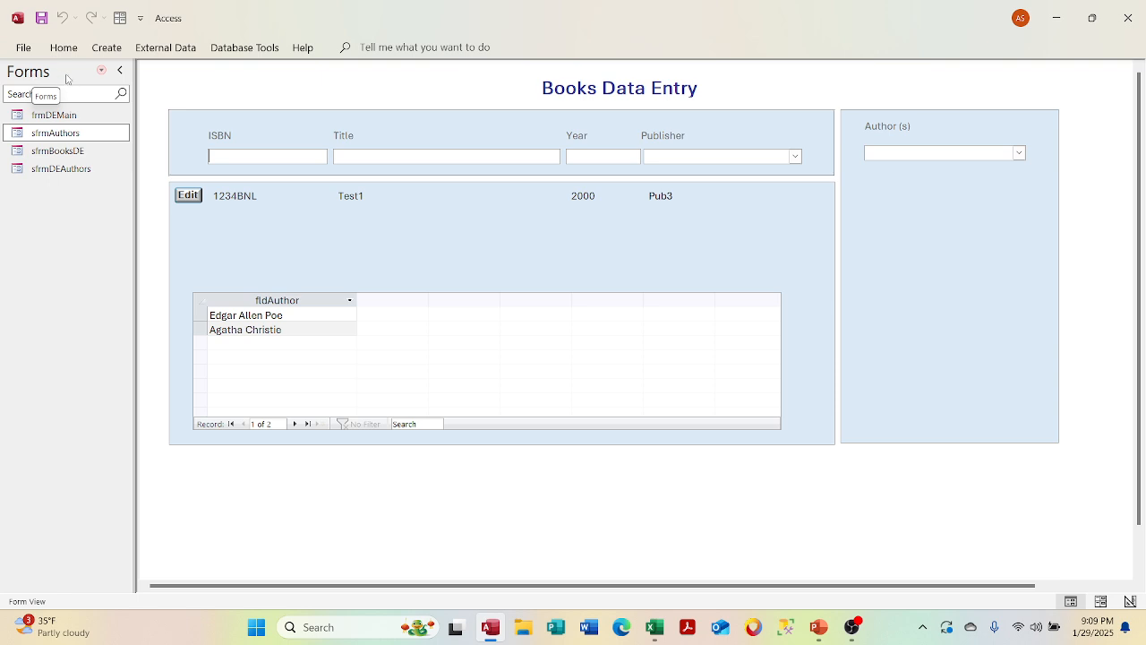
pyautogui.rightClick(201, 78)
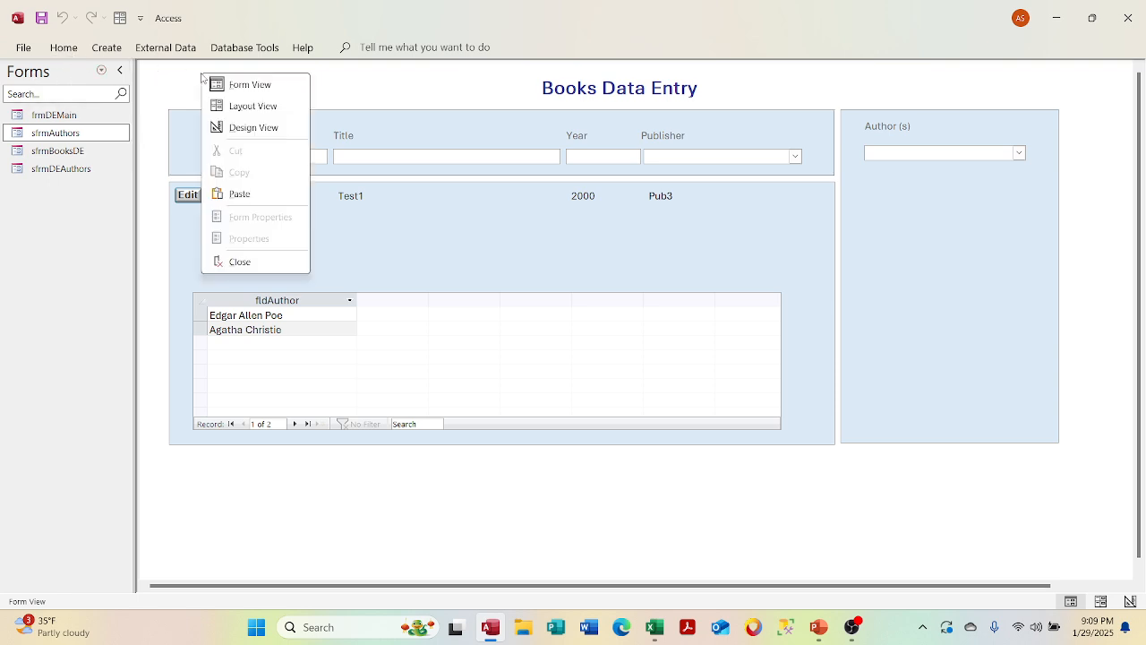
pyautogui.click(237, 127)
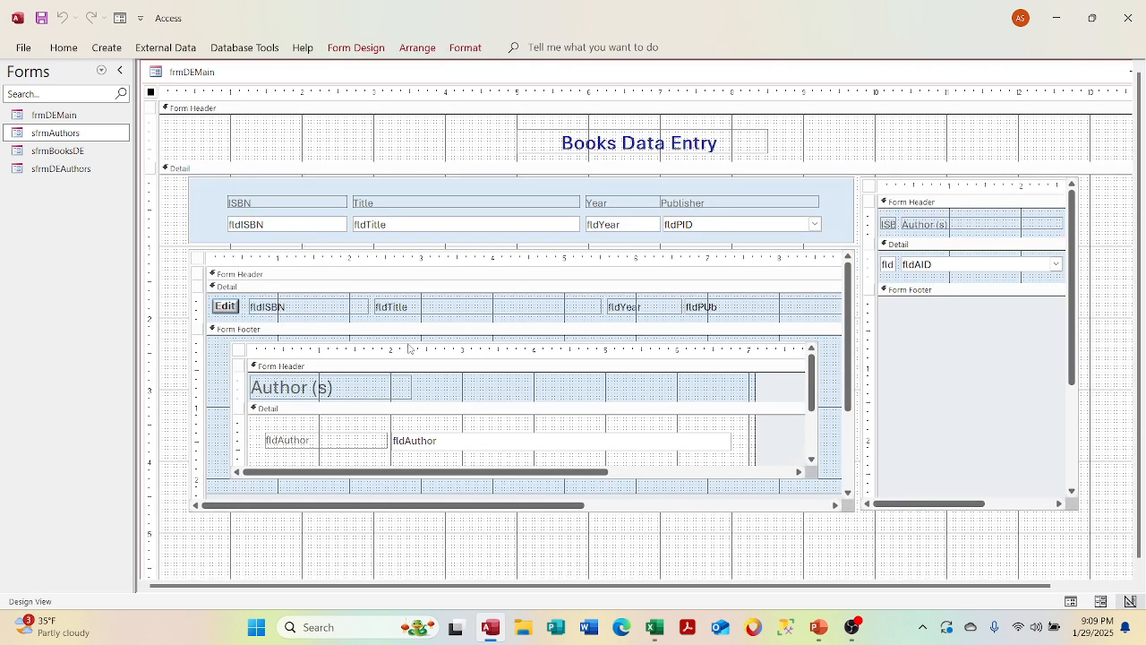
# - Show the format properties of the form inside the books subform control
pyautogui.click(199, 261)
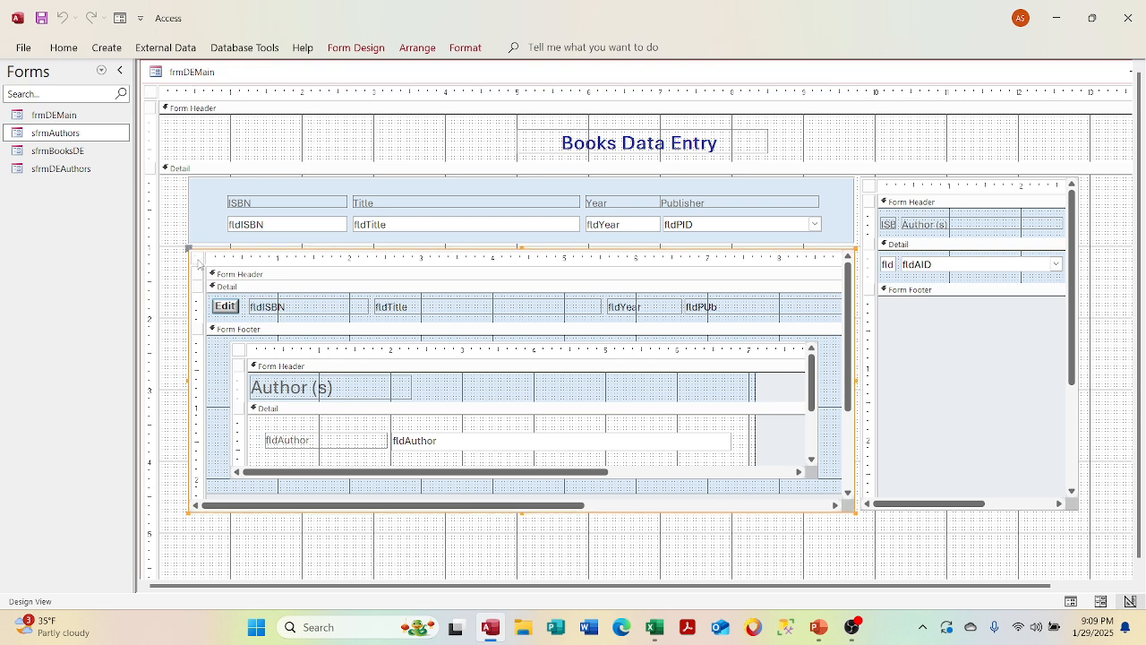
pyautogui.click(198, 258)
pyautogui.rightClick(198, 258)
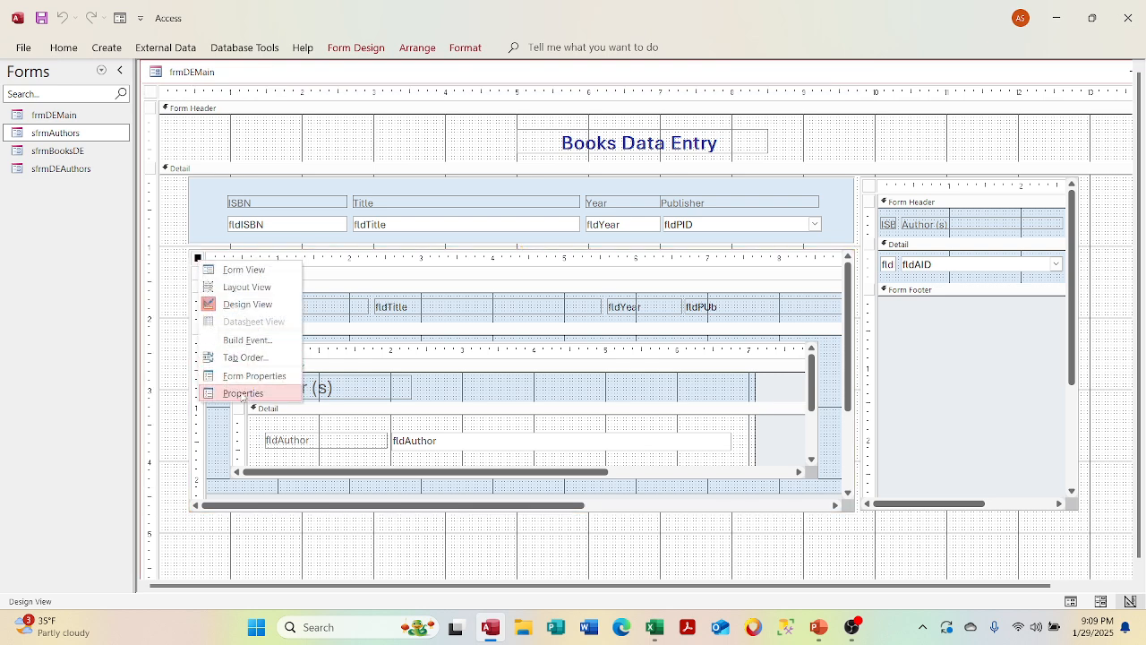
pyautogui.click(244, 399)
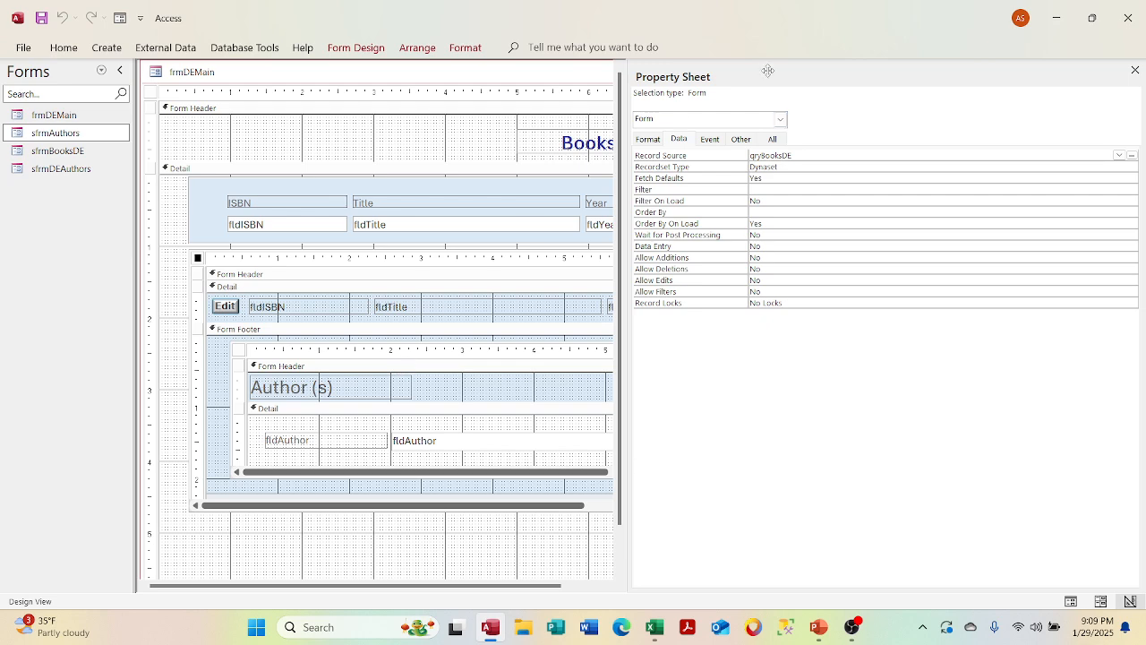
pyautogui.click(647, 140)
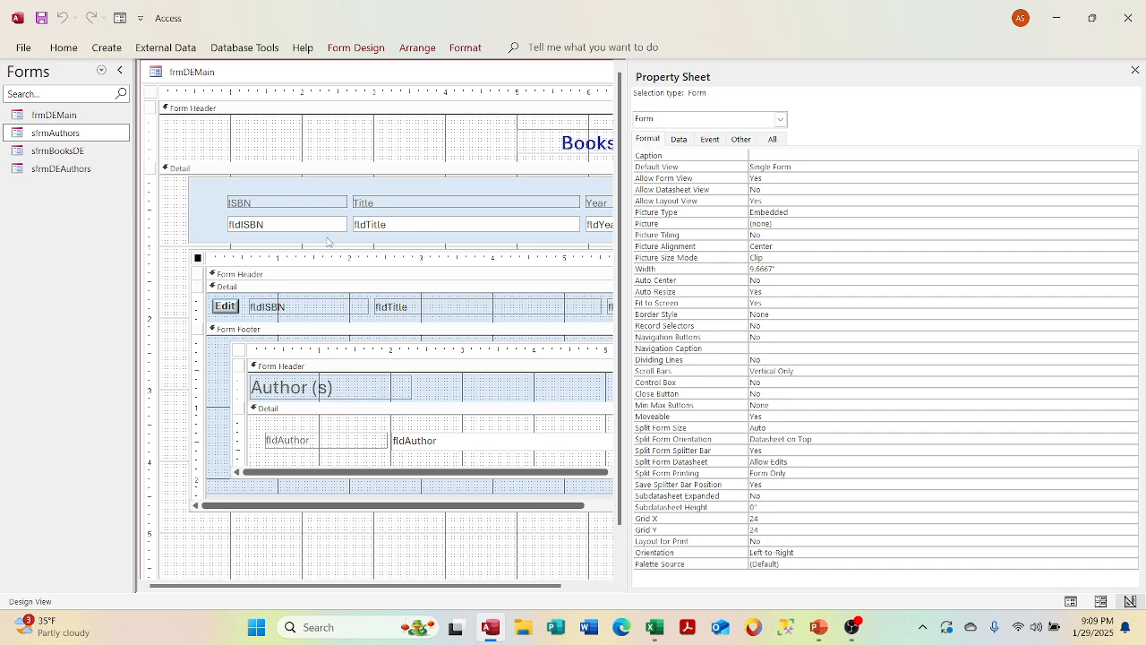
pyautogui.click(259, 254)
pyautogui.click(235, 252)
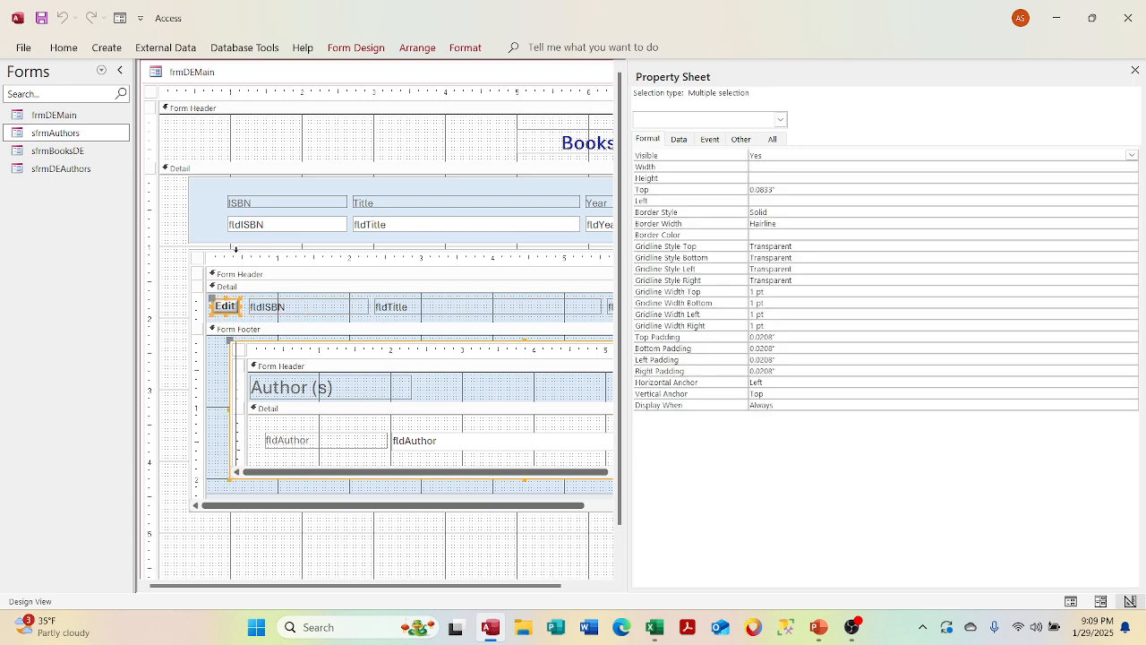
pyautogui.click(198, 259)
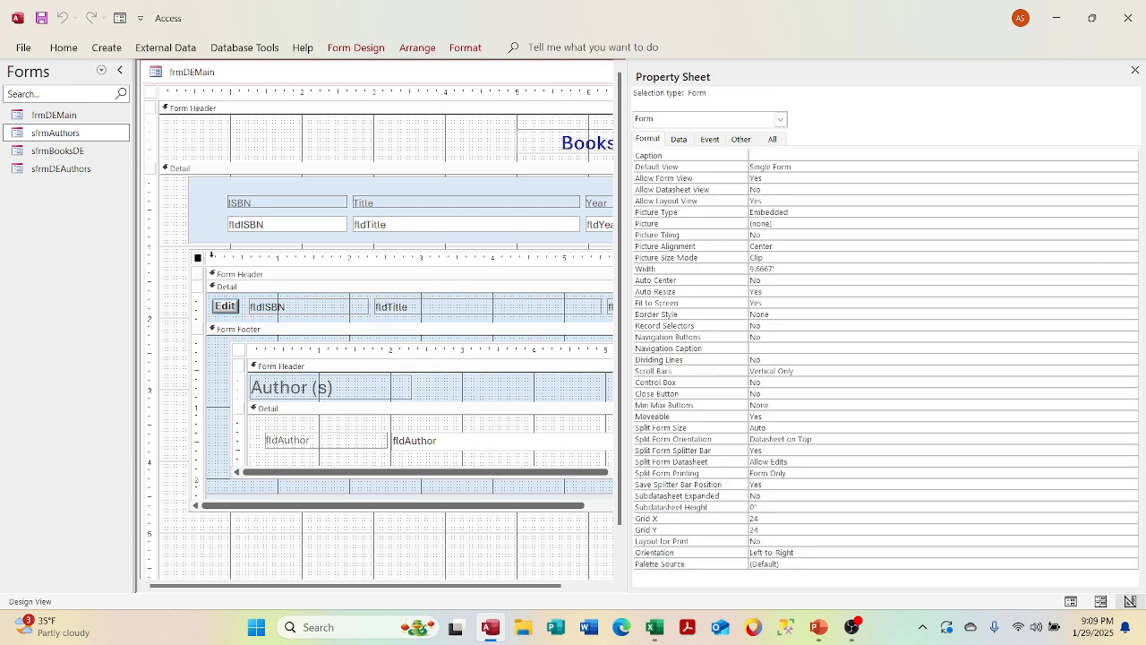
pyautogui.click(214, 256)
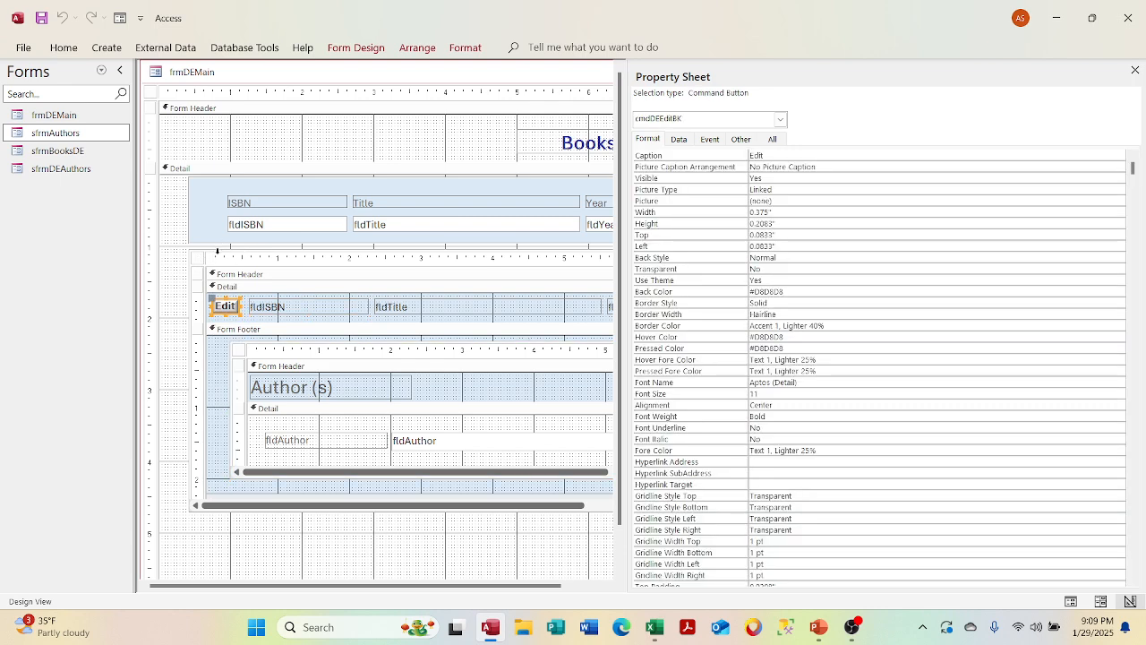
pyautogui.click(216, 251)
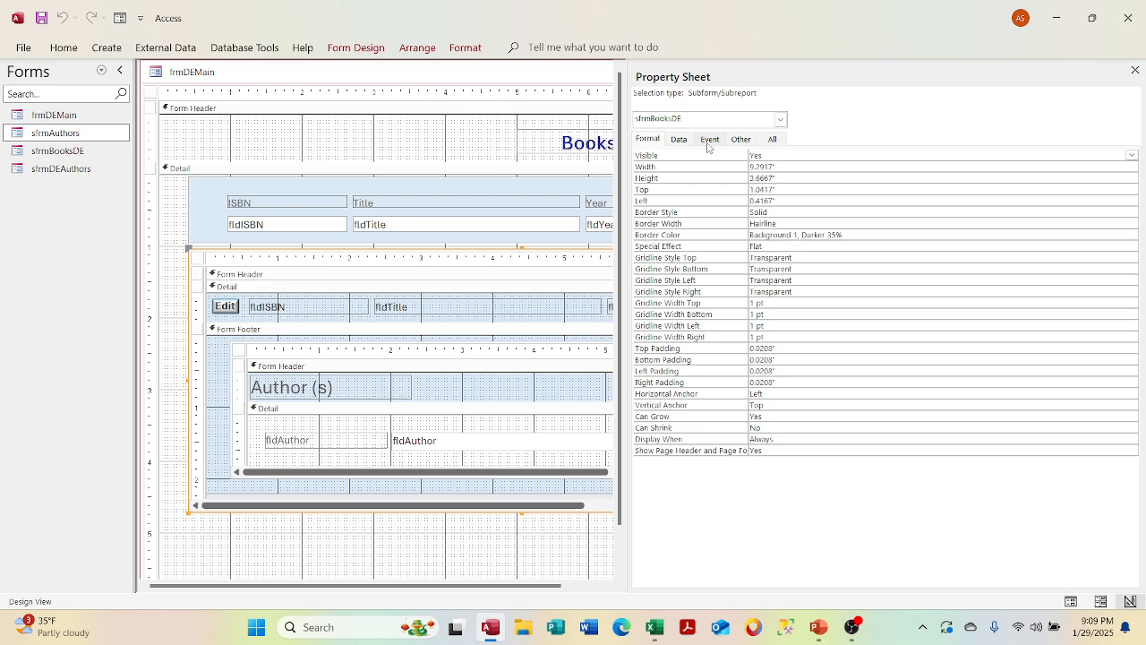
pyautogui.click(198, 258)
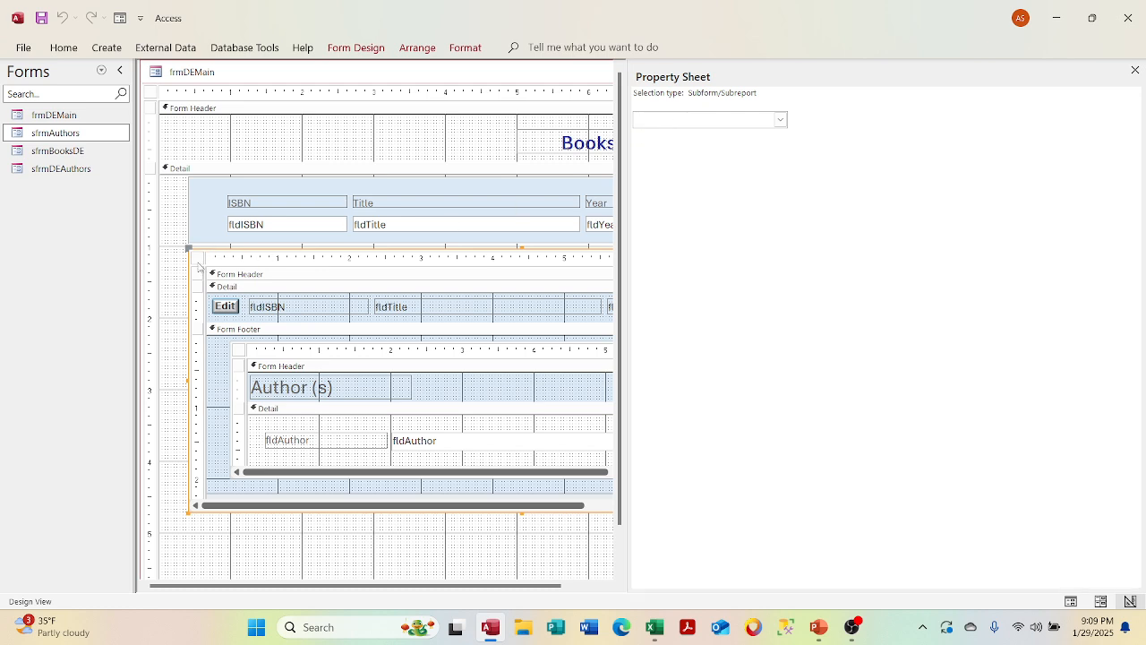
# - Set the Default View of the books subform's form to Continuous Forms and close its properties
pyautogui.click(895, 168)
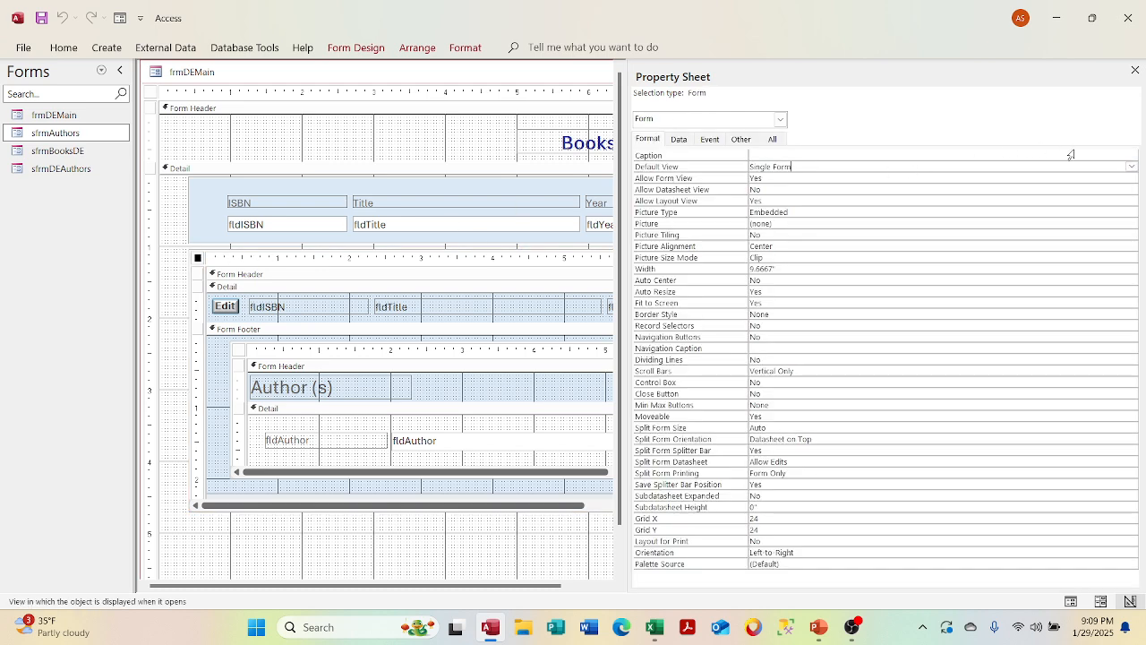
pyautogui.click(1131, 167)
pyautogui.click(1107, 188)
pyautogui.click(1119, 234)
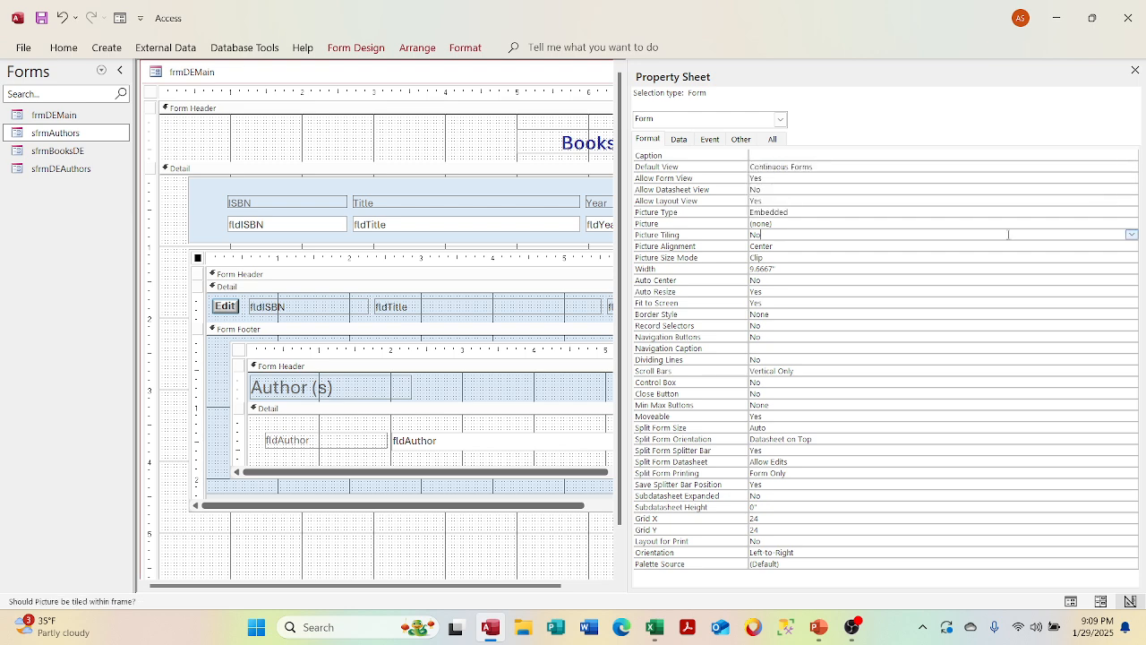
pyautogui.click(1133, 69)
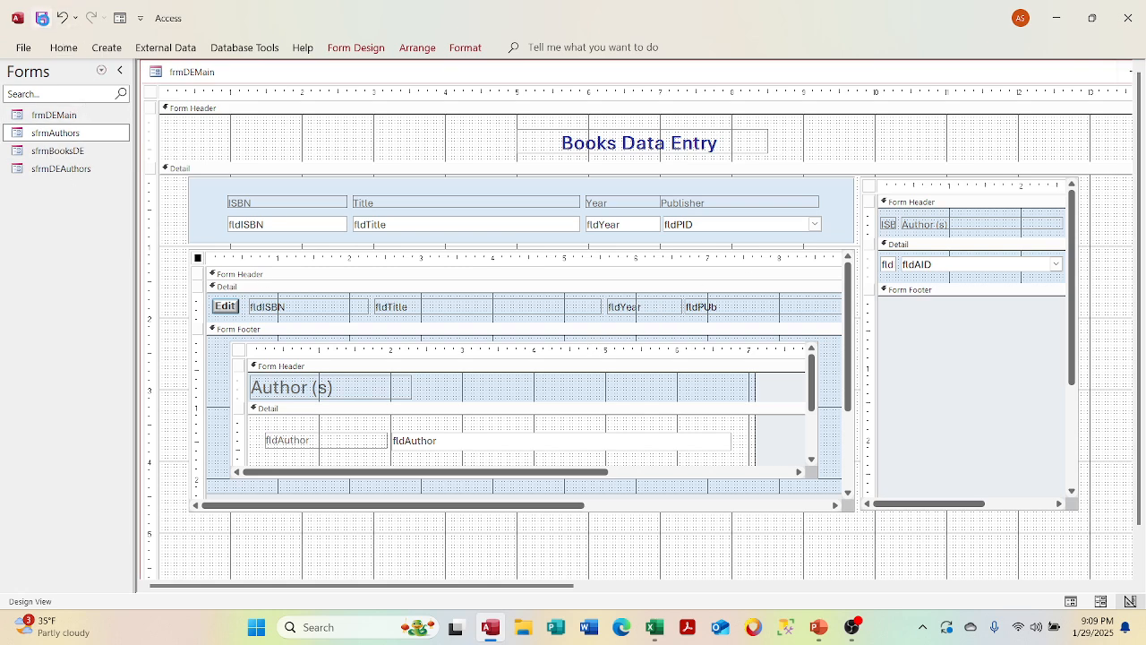
# - Check the books list and authors datasheet in Form View, and return the main form to Design View
pyautogui.click(355, 48)
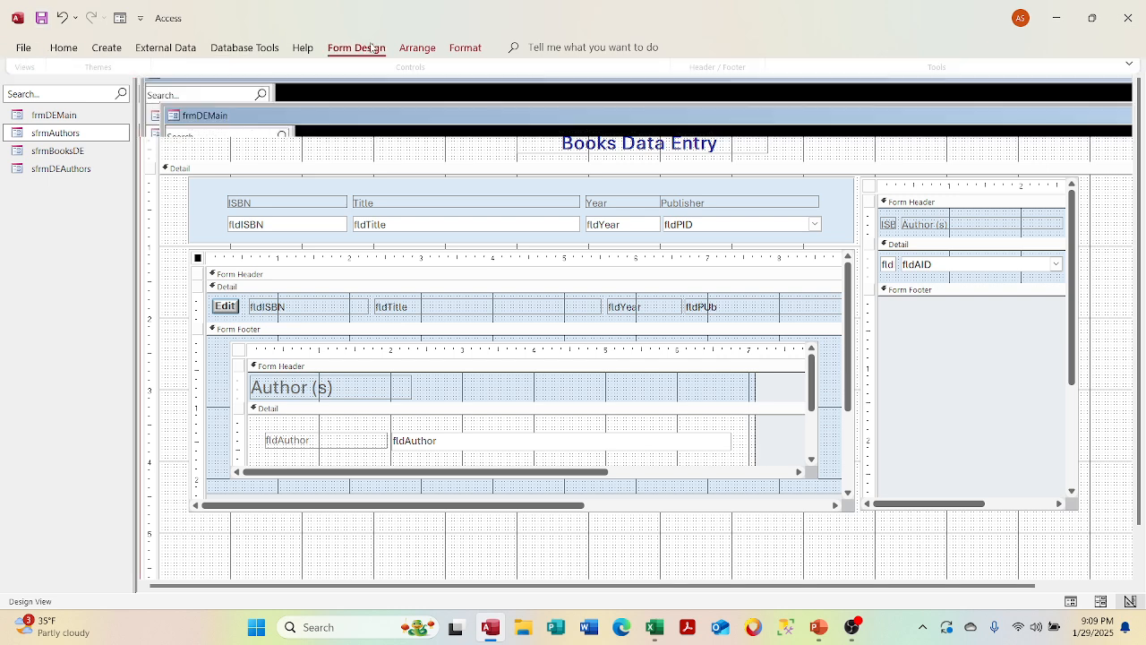
pyautogui.click(29, 79)
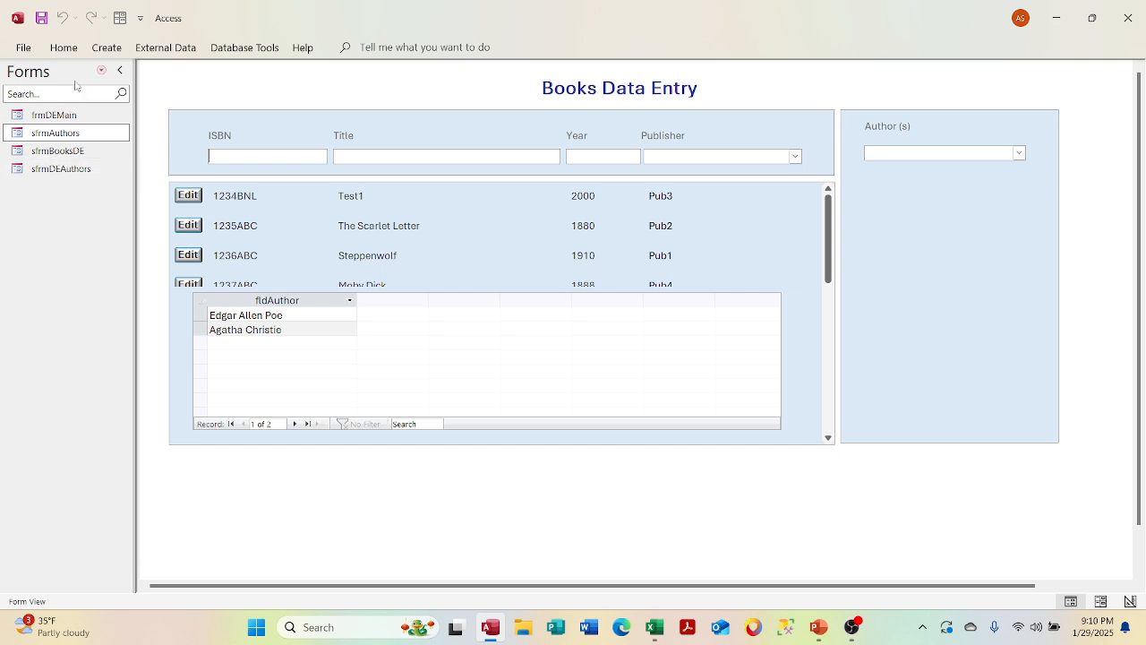
pyautogui.rightClick(184, 75)
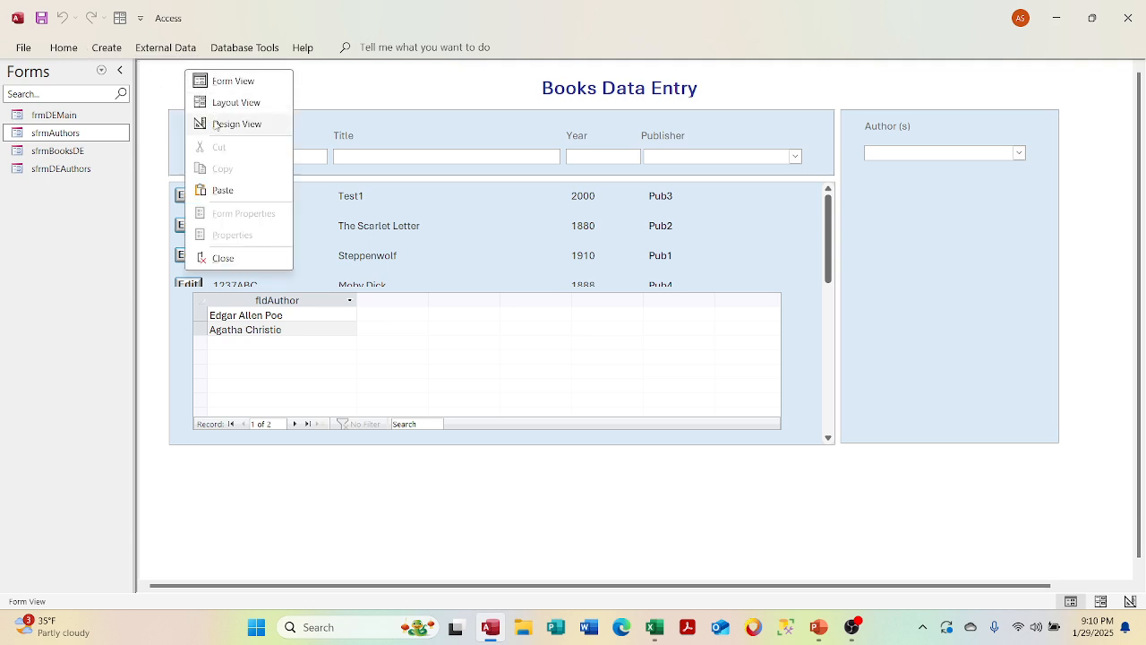
pyautogui.click(229, 125)
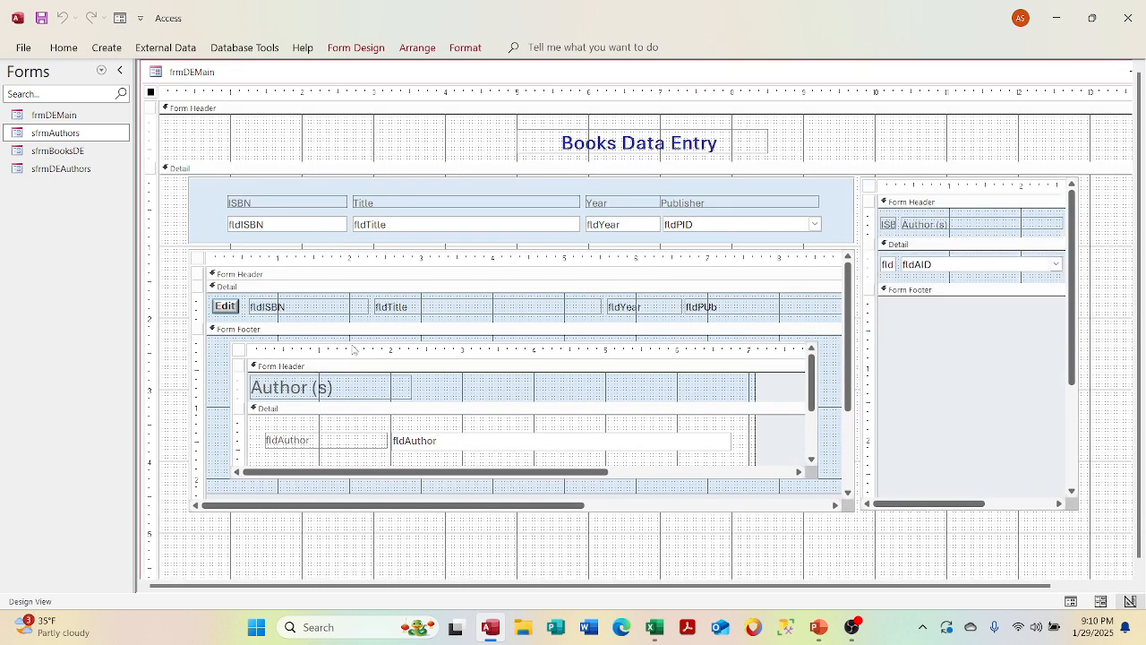
# - Delete the embedded authors subform from the form footer of the books subform
pyautogui.click(353, 346)
pyautogui.click(345, 348)
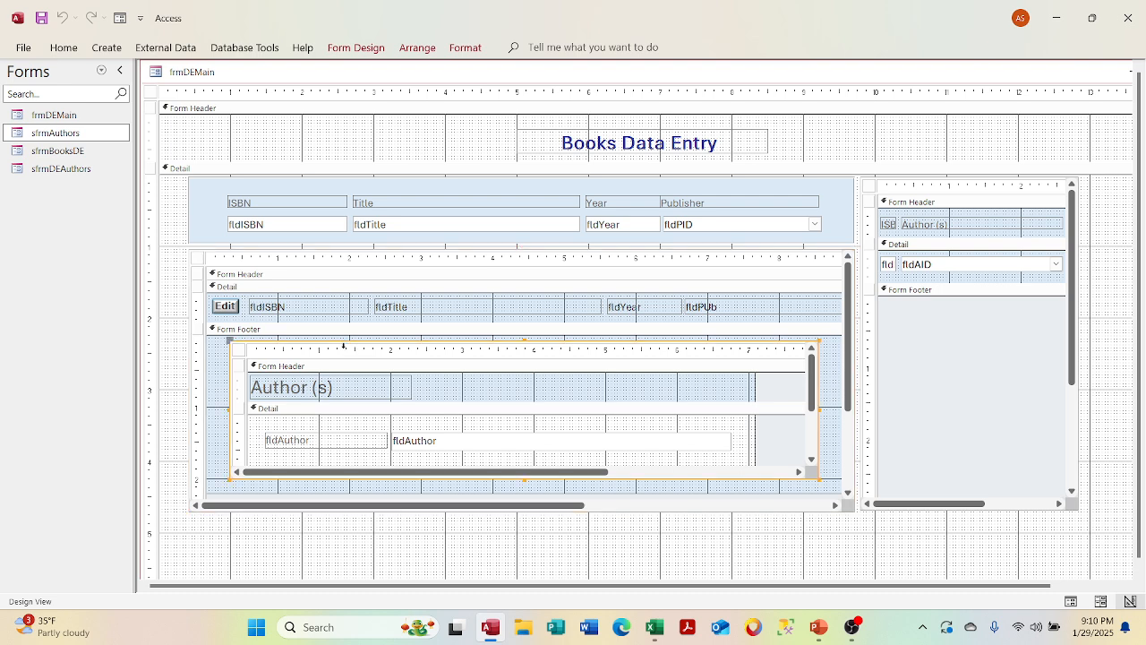
pyautogui.click(340, 342)
pyautogui.click(341, 338)
pyautogui.moveTo(320, 519); pyautogui.dragTo(359, 351)
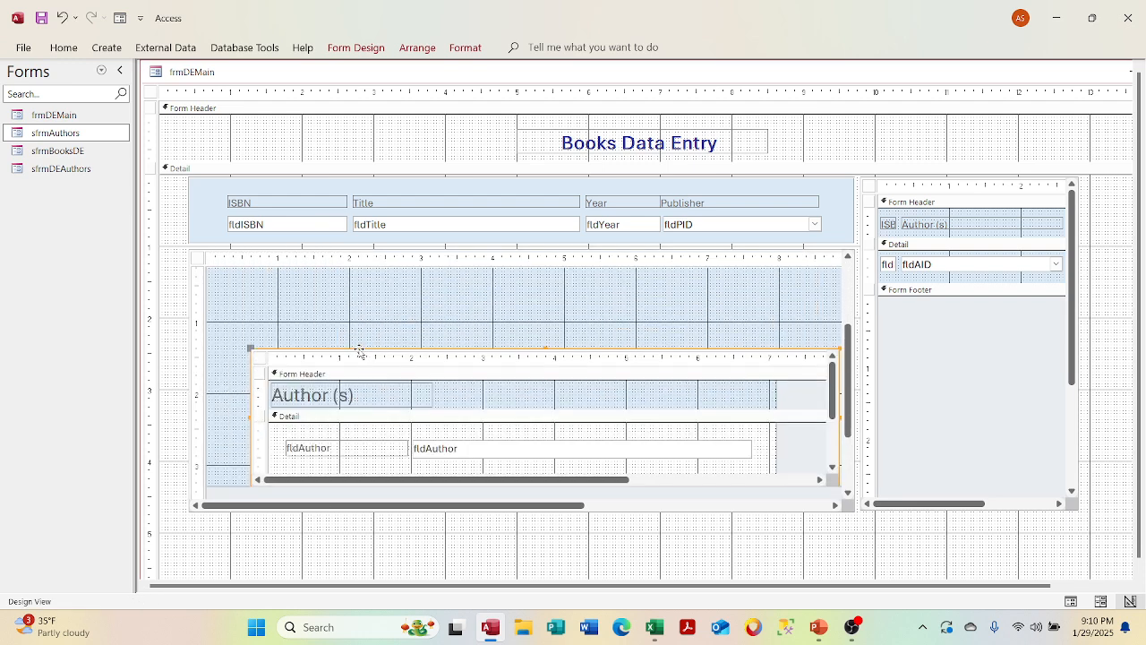
pyautogui.press('Delete')
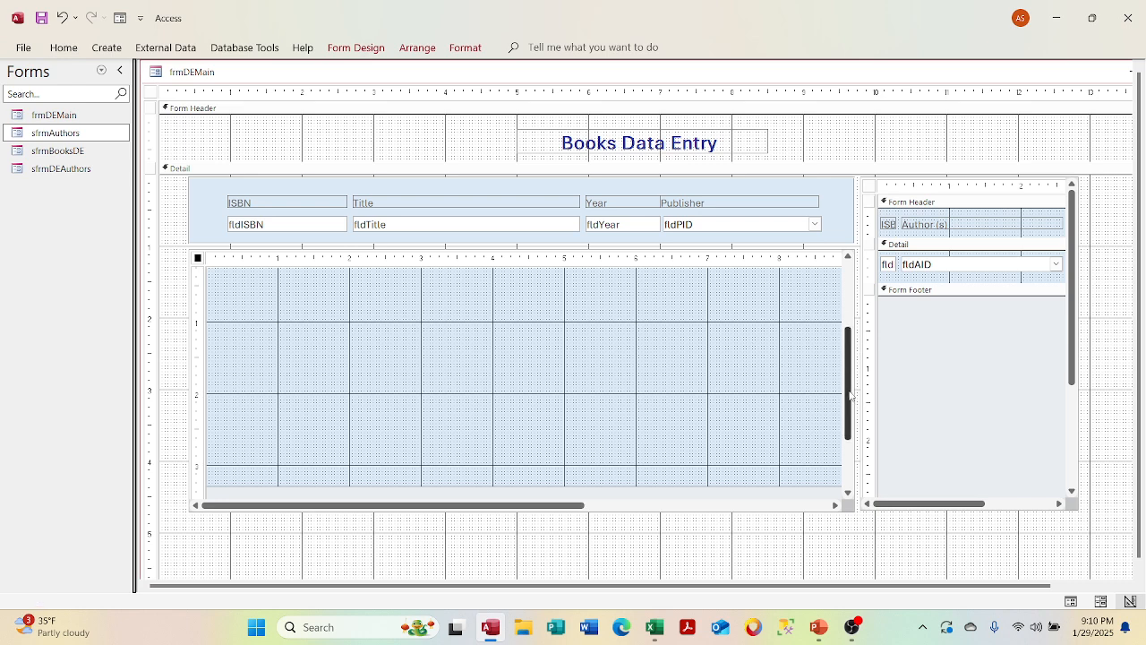
# - Collapse the empty form footer of the books subform to zero height
pyautogui.scroll(-2, 851, 393)
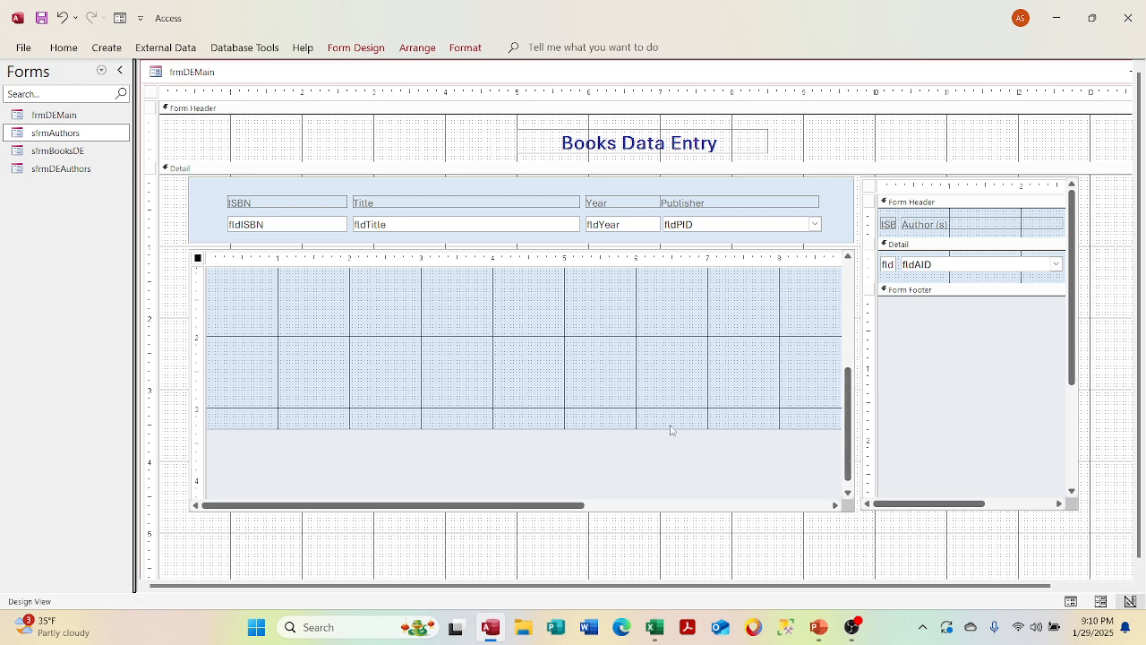
pyautogui.moveTo(669, 428); pyautogui.dragTo(667, 288)
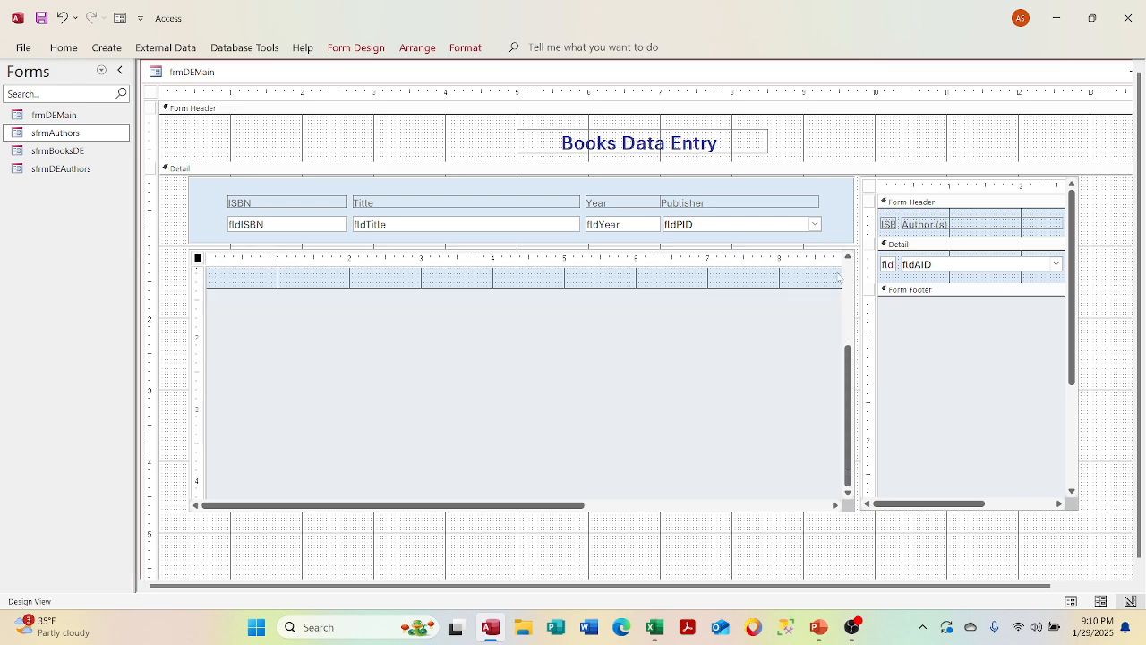
pyautogui.scroll(3, 846, 289)
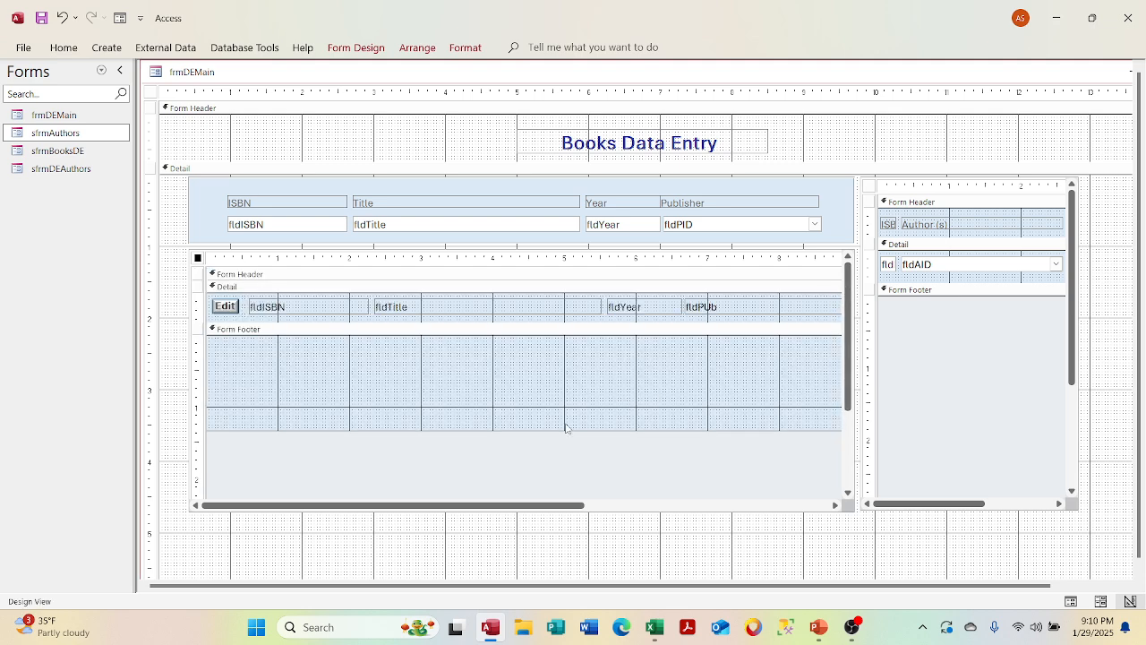
pyautogui.moveTo(560, 430); pyautogui.dragTo(560, 330)
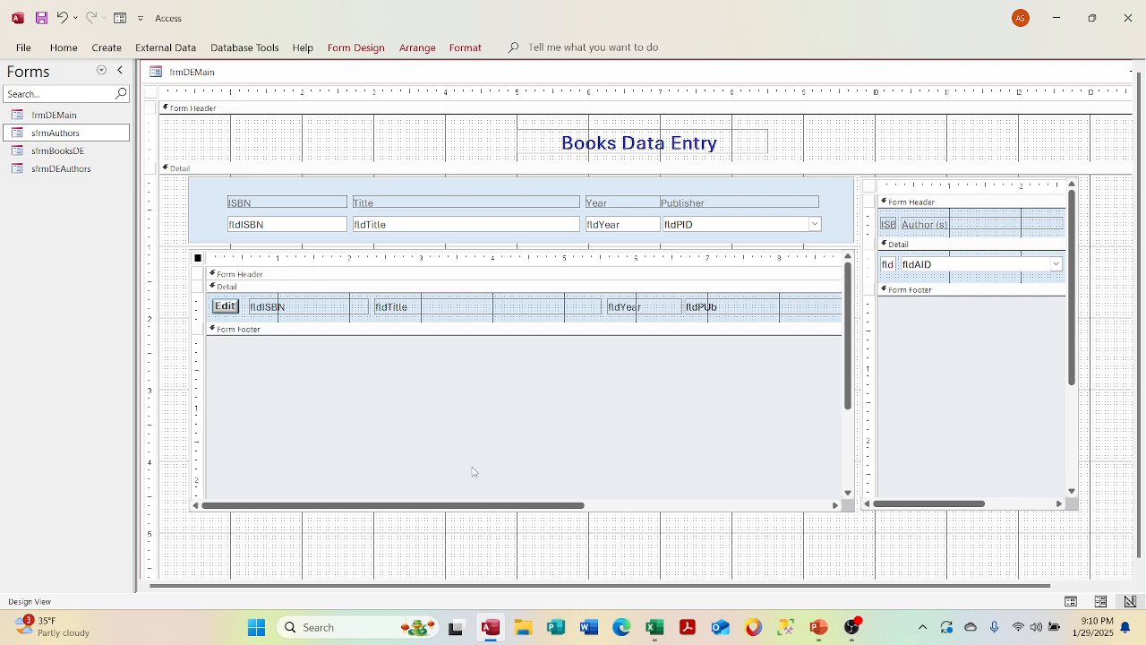
# - Add sfrmAuthors as a subform below the books list on the main form, delete its label, and shift it further right
pyautogui.click(1138, 570)
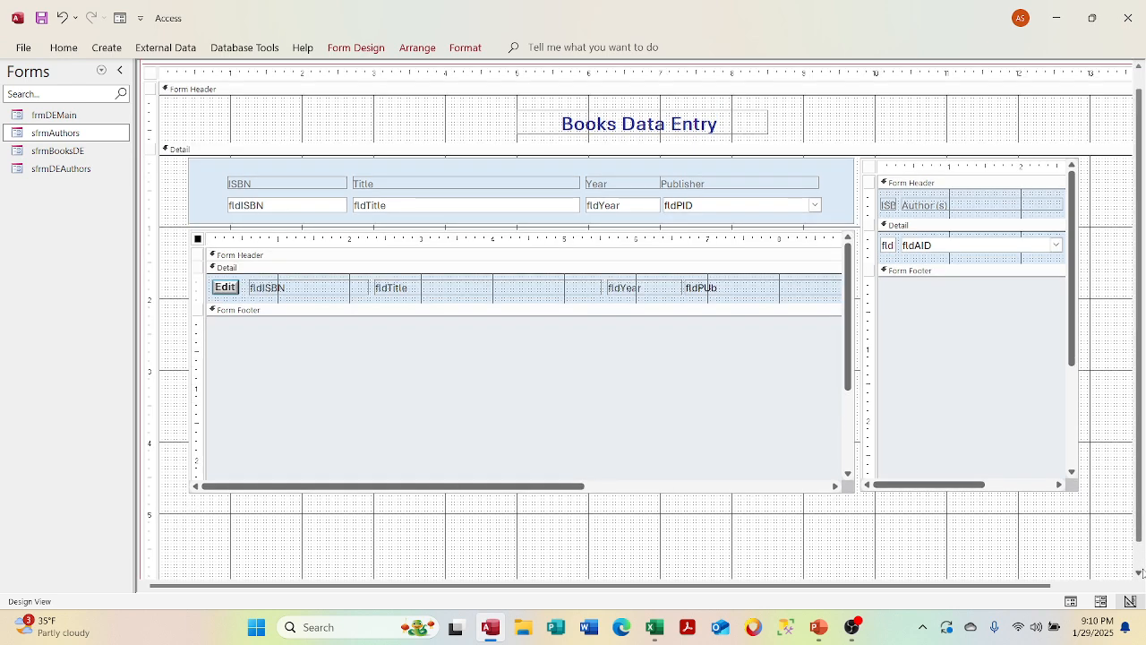
pyautogui.click(1137, 571)
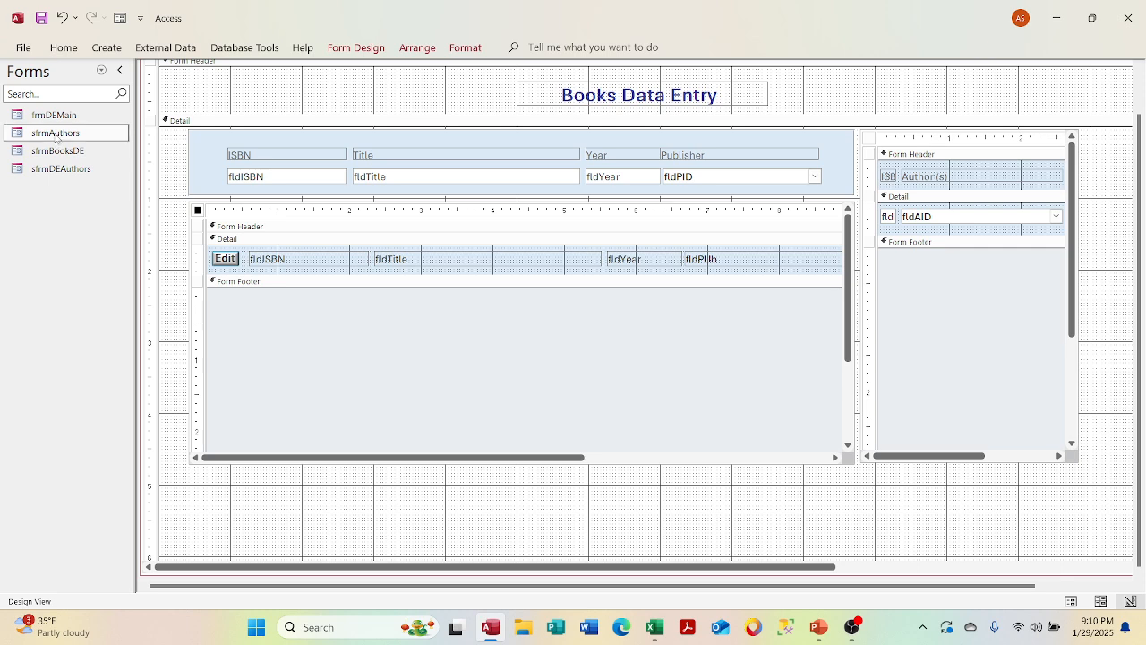
pyautogui.moveTo(56, 135); pyautogui.dragTo(223, 484)
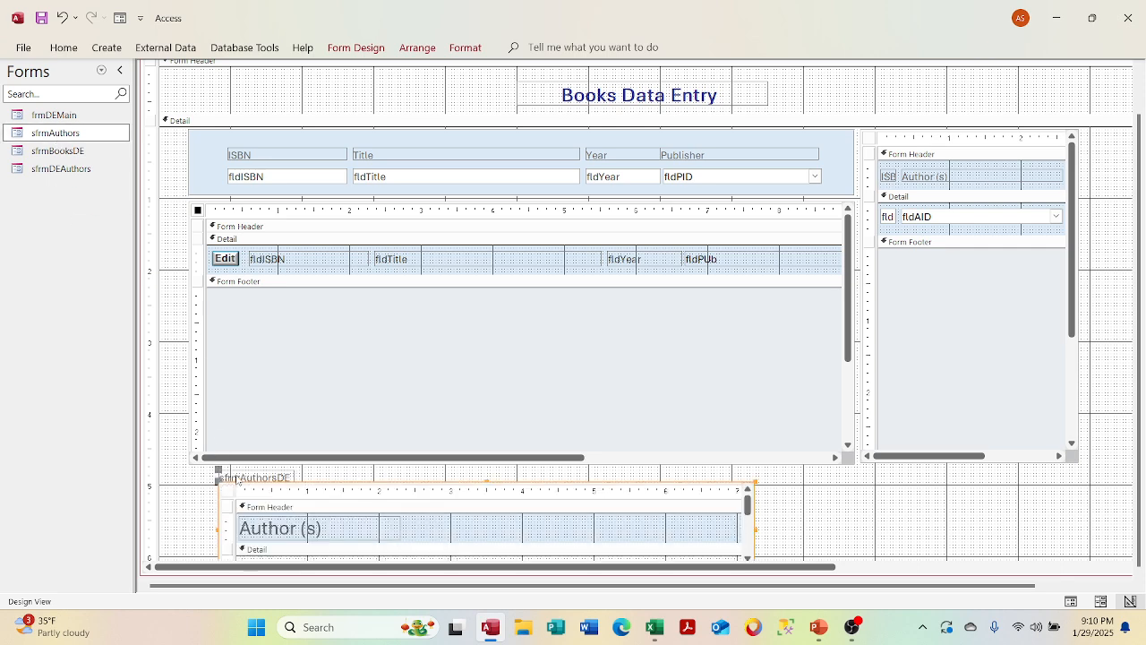
pyautogui.click(240, 477)
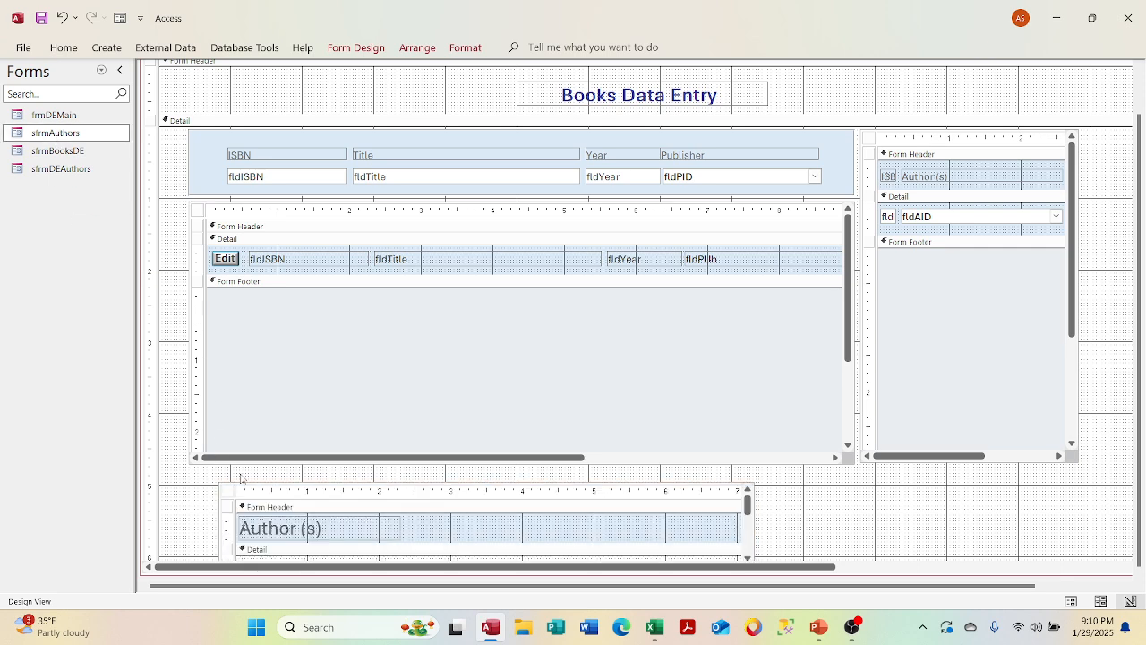
pyautogui.press('Delete')
pyautogui.moveTo(231, 486); pyautogui.dragTo(278, 488)
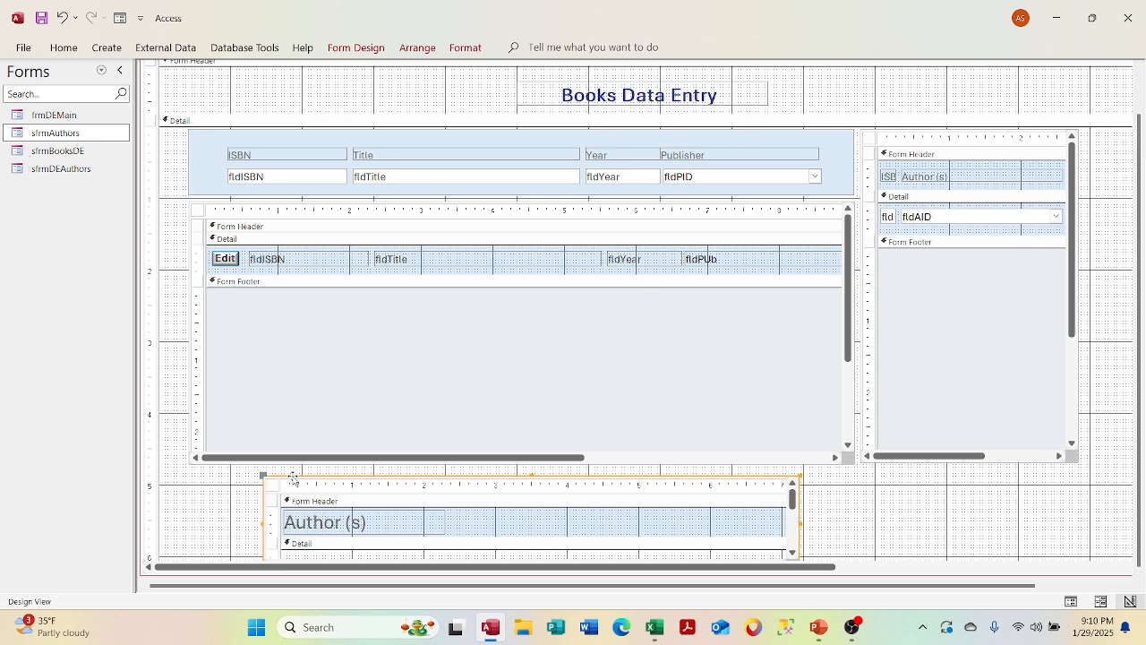
# - Inspect which master fields are available for linking the new authors subform, then leave the link unset and close its properties
pyautogui.rightClick(293, 478)
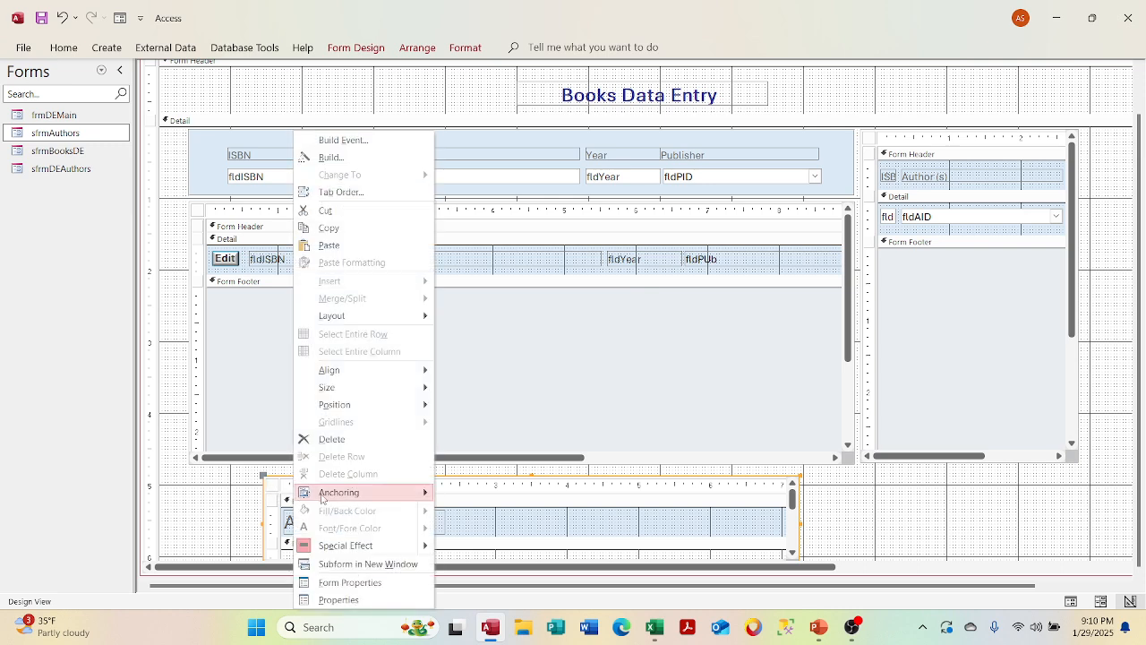
pyautogui.click(333, 596)
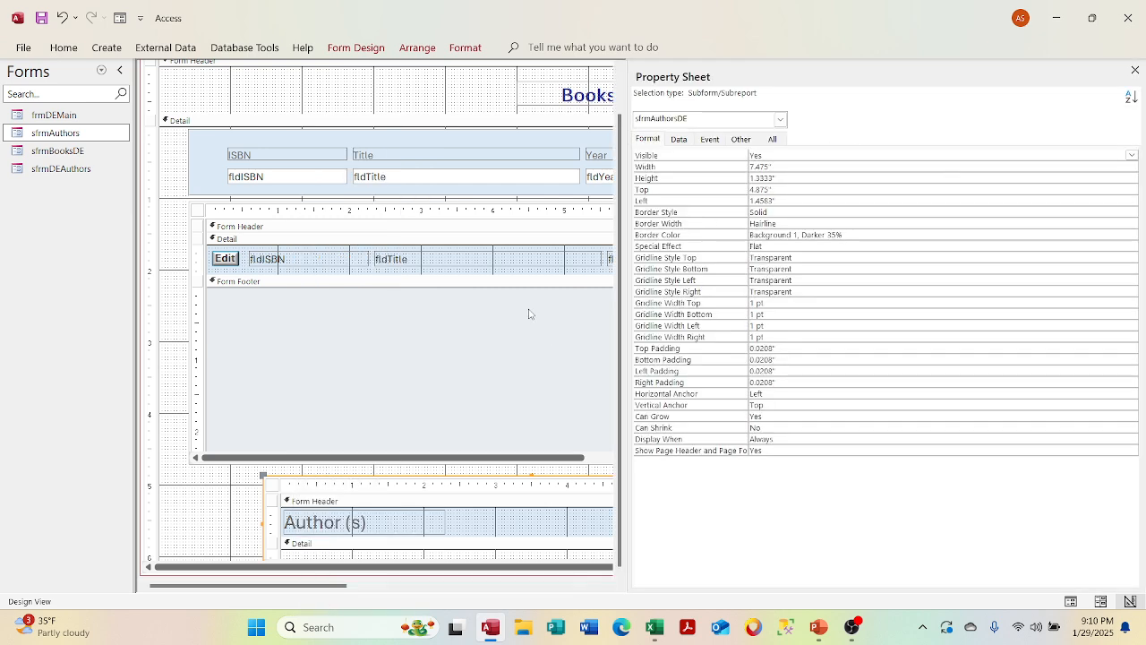
pyautogui.click(683, 138)
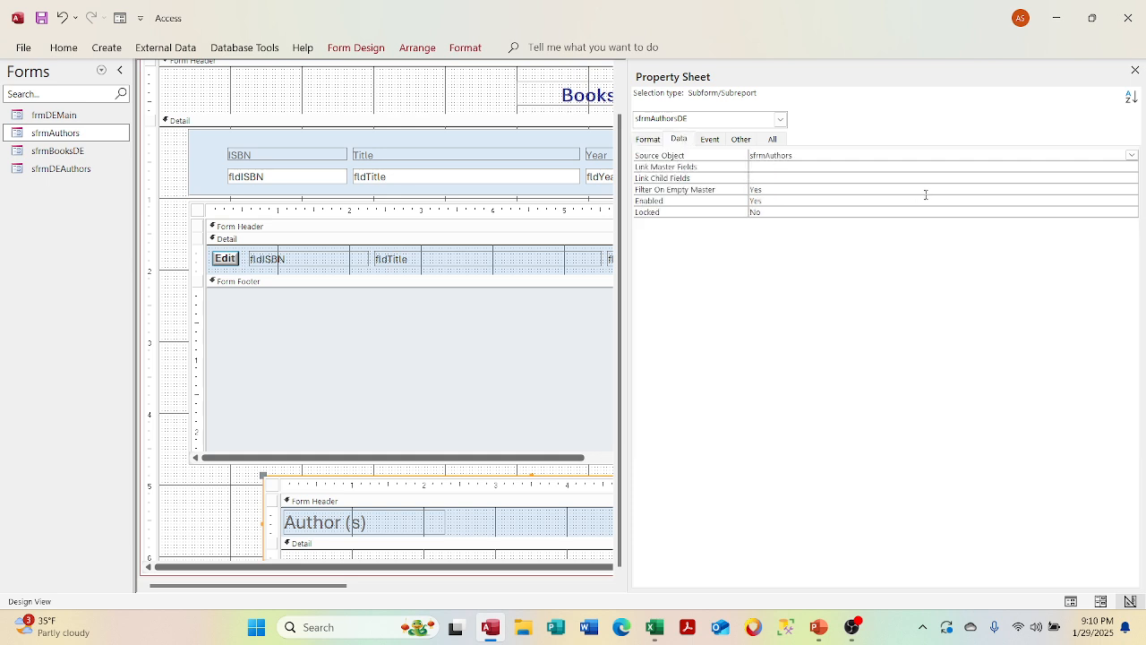
pyautogui.click(1004, 166)
pyautogui.click(1132, 166)
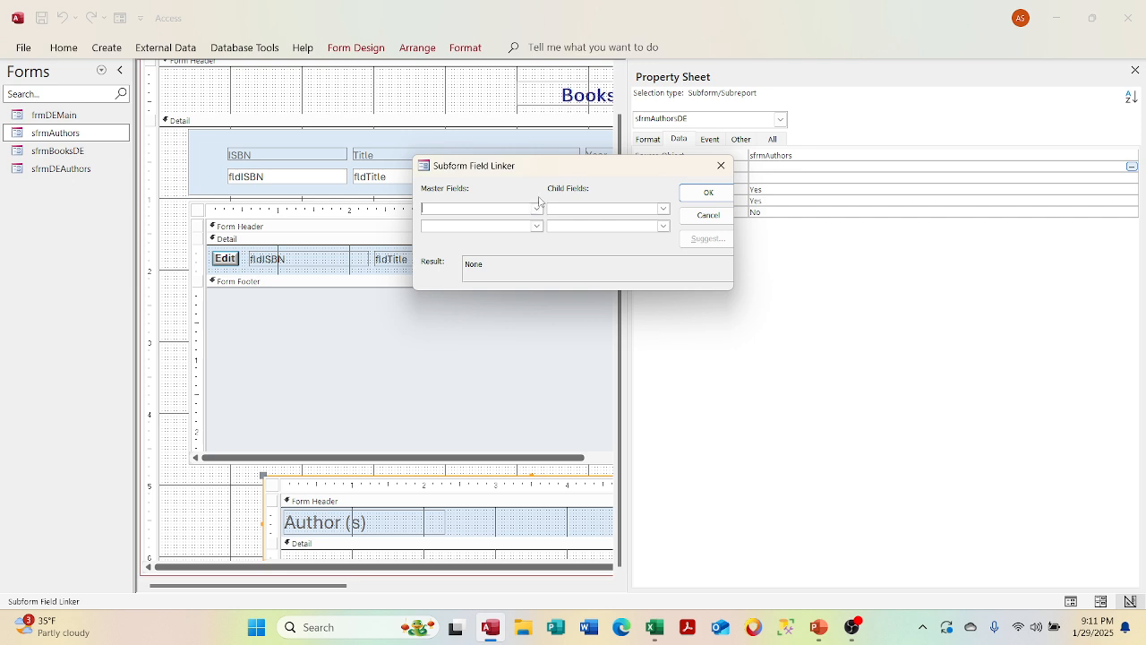
pyautogui.click(537, 208)
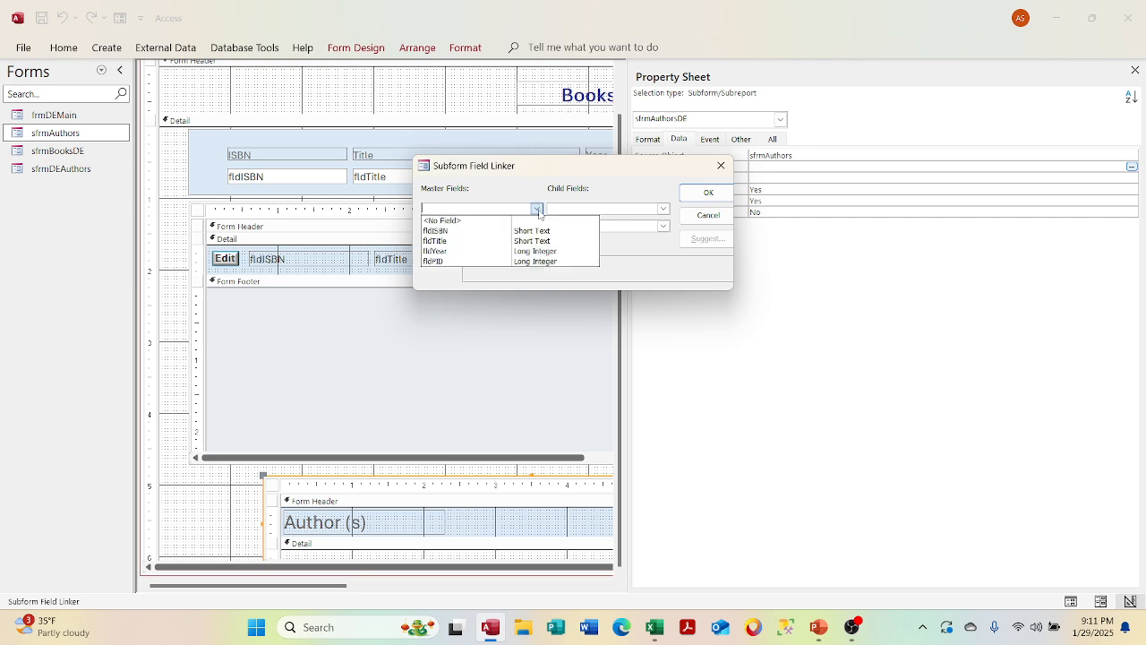
pyautogui.click(710, 217)
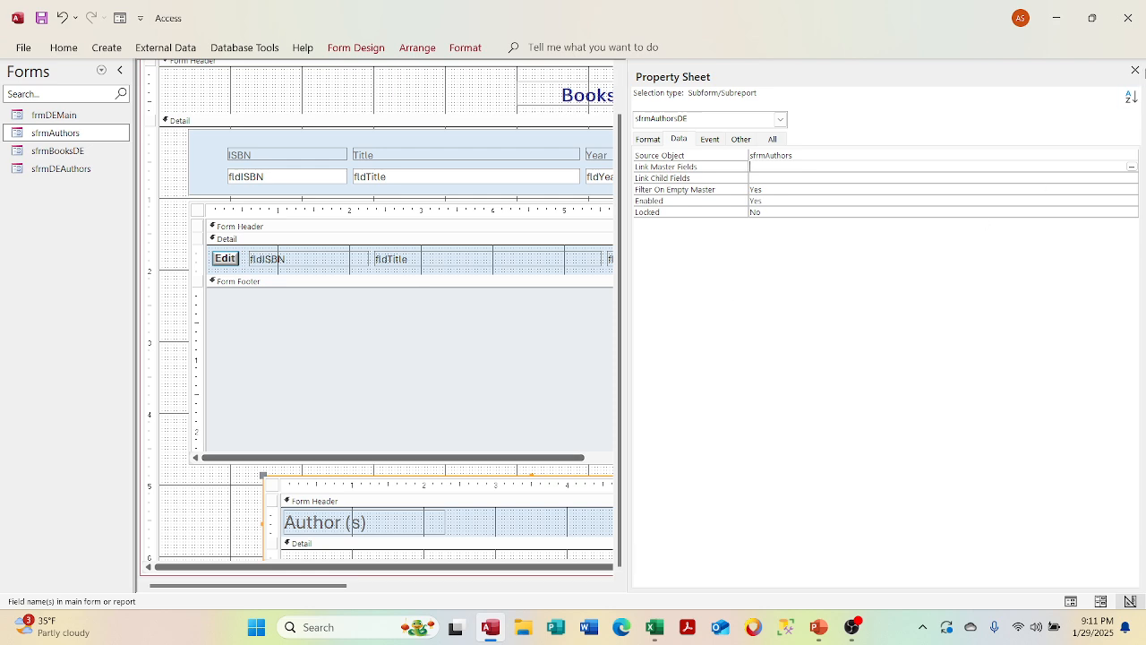
pyautogui.click(1134, 70)
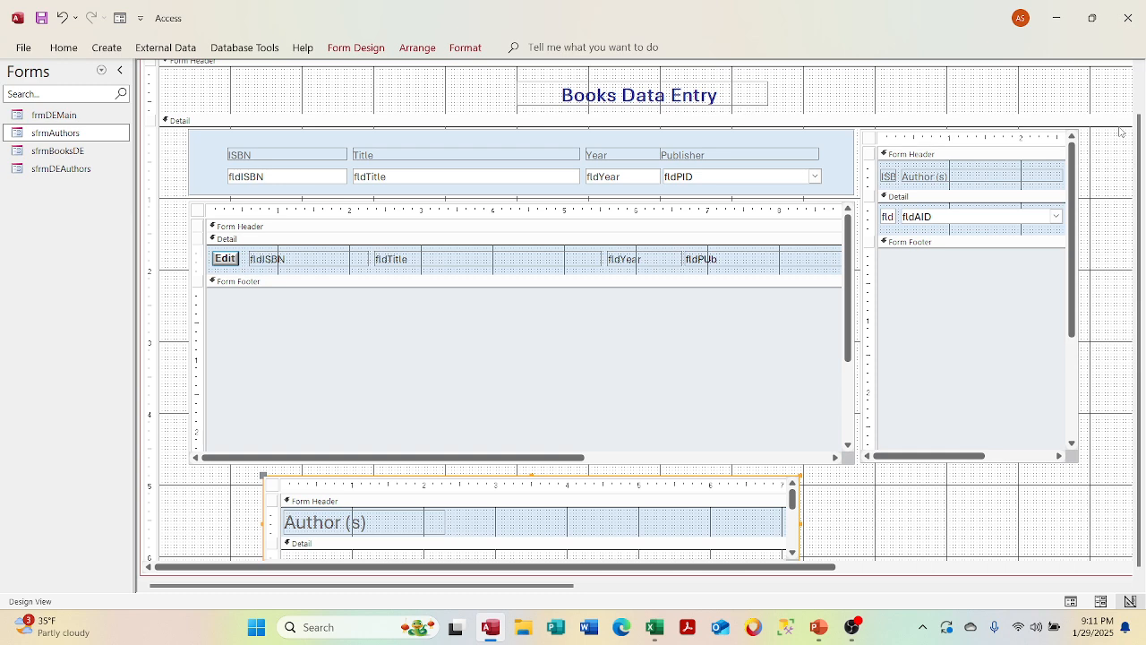
# - Close the main form, discarding the changes to both frmDEMain and sfrmBooksDE
pyautogui.click(1140, 103)
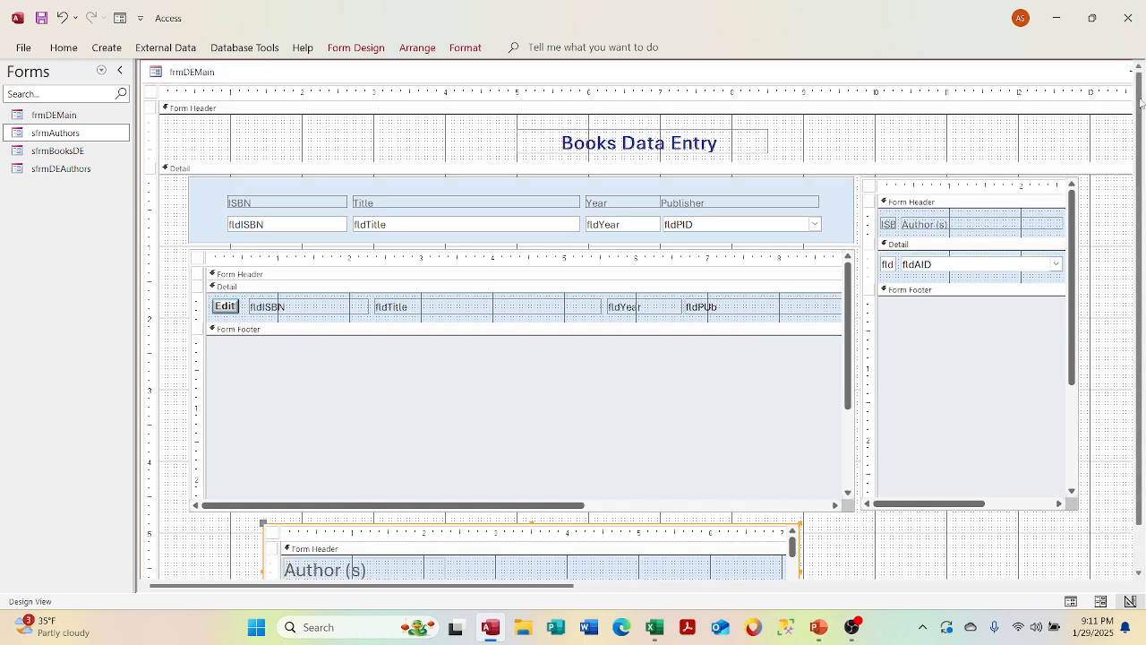
pyautogui.rightClick(917, 71)
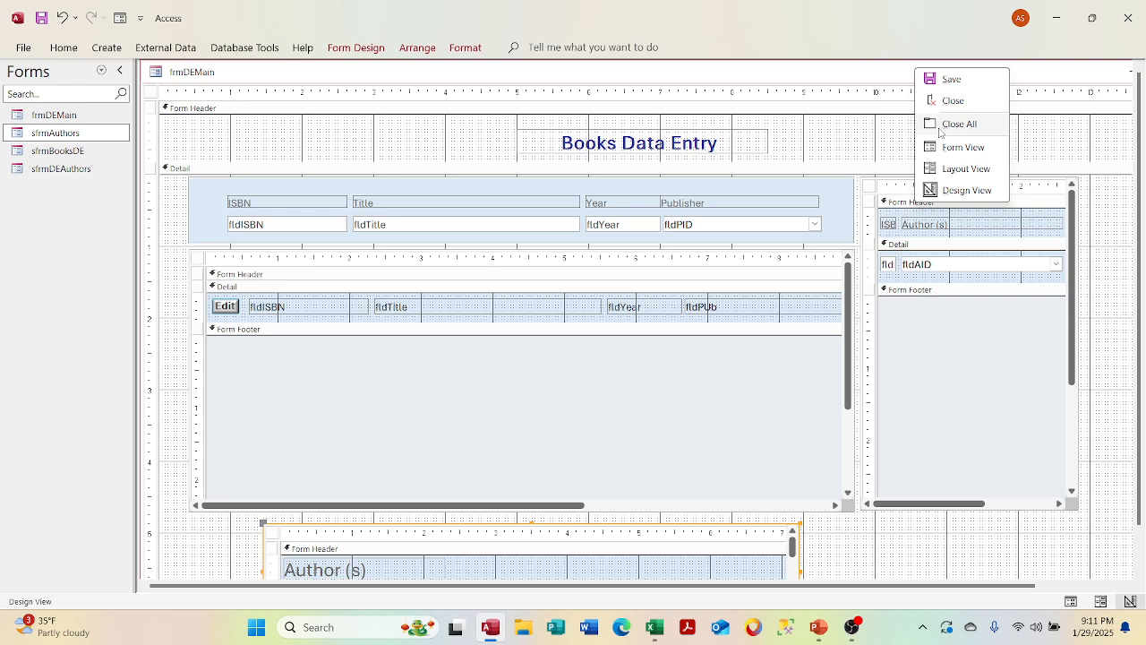
pyautogui.click(940, 110)
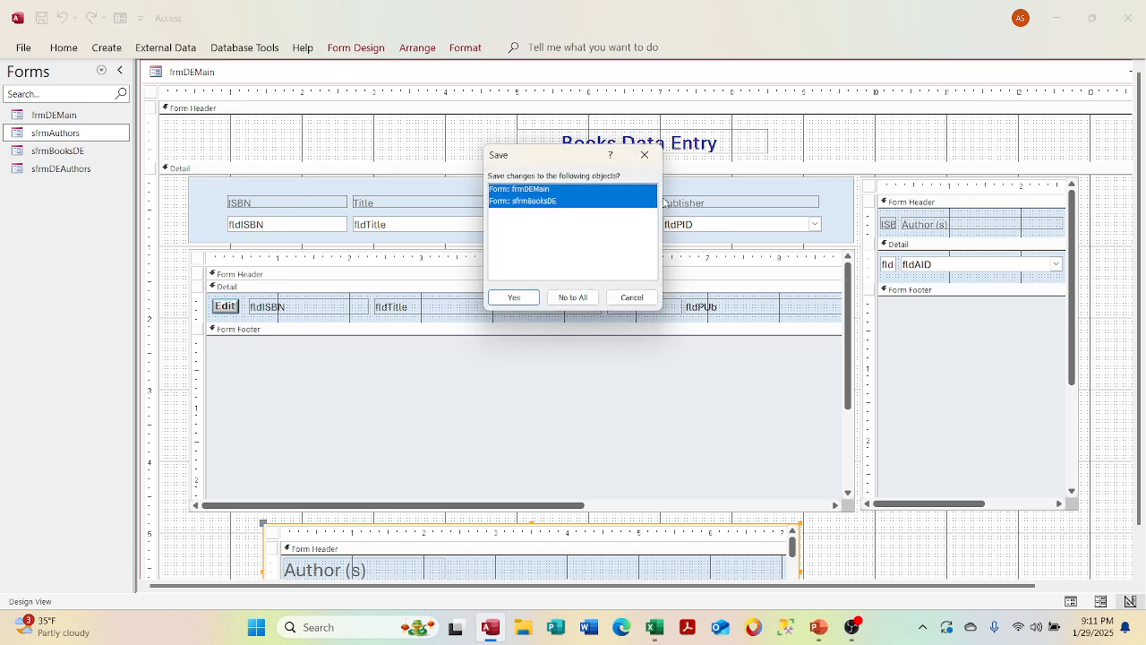
pyautogui.click(561, 297)
# - Reopen frmDEMain, check the authors shown for books 1236ABC, 1235ABC and 1234BNL, and return to Design View
pyautogui.doubleClick(66, 113)
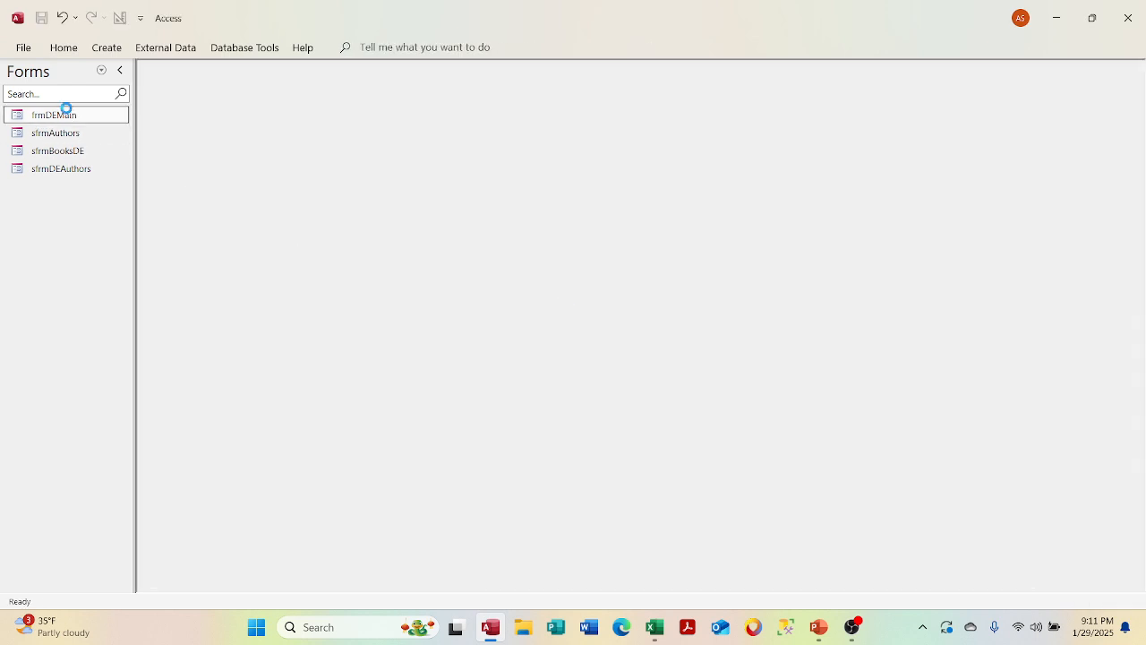
pyautogui.click(476, 358)
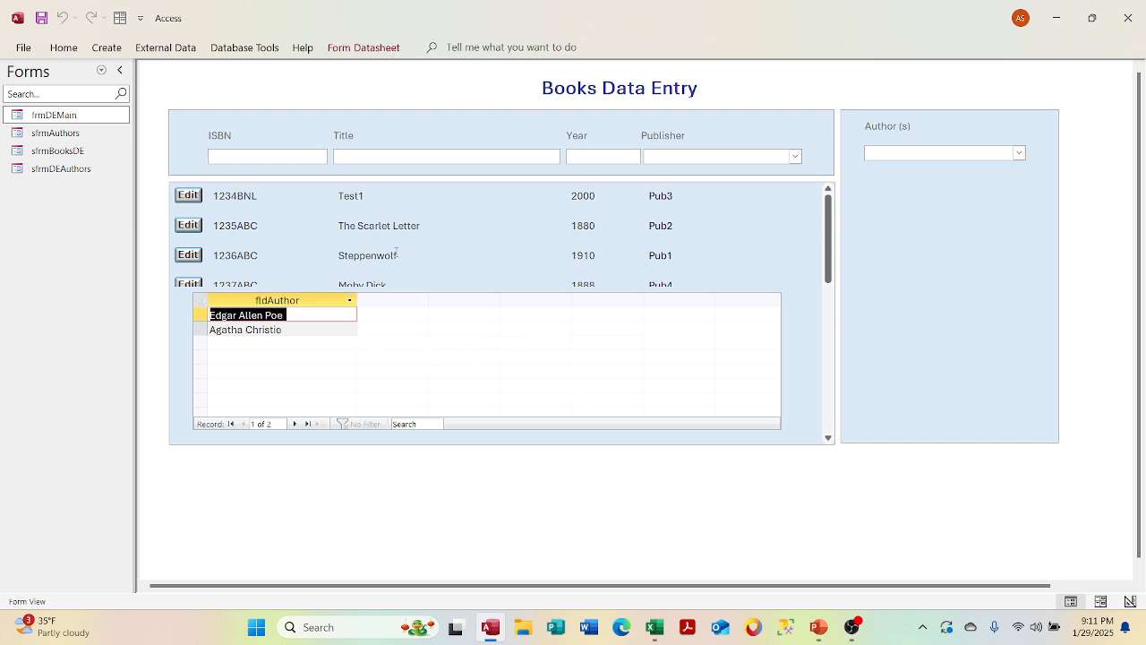
pyautogui.click(396, 254)
pyautogui.click(242, 255)
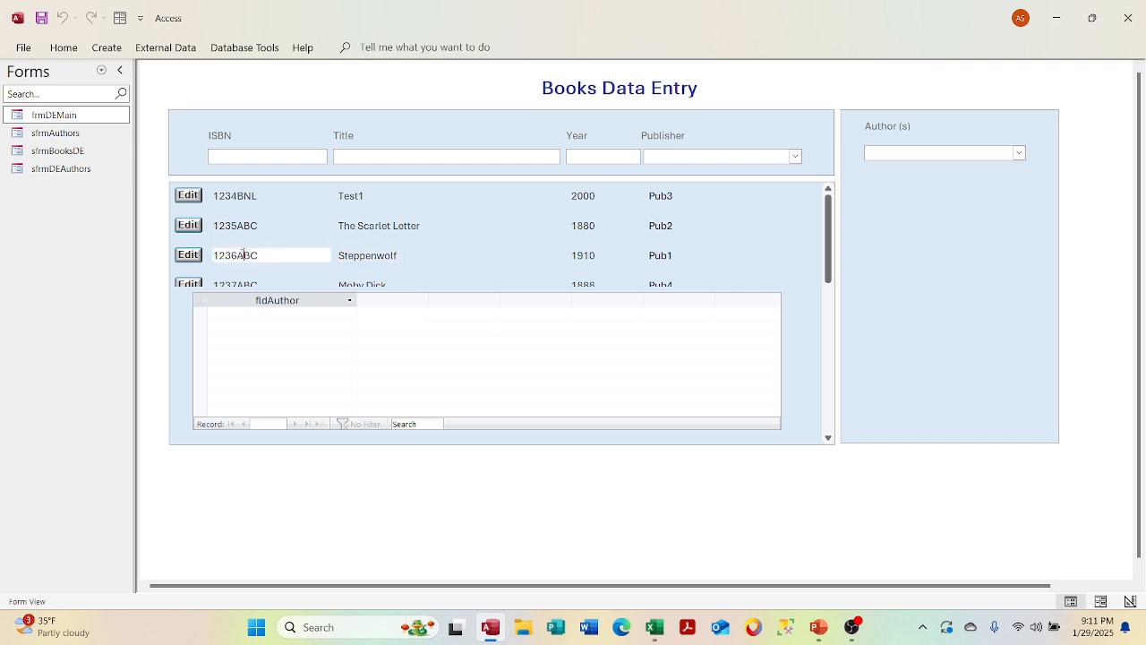
pyautogui.click(238, 226)
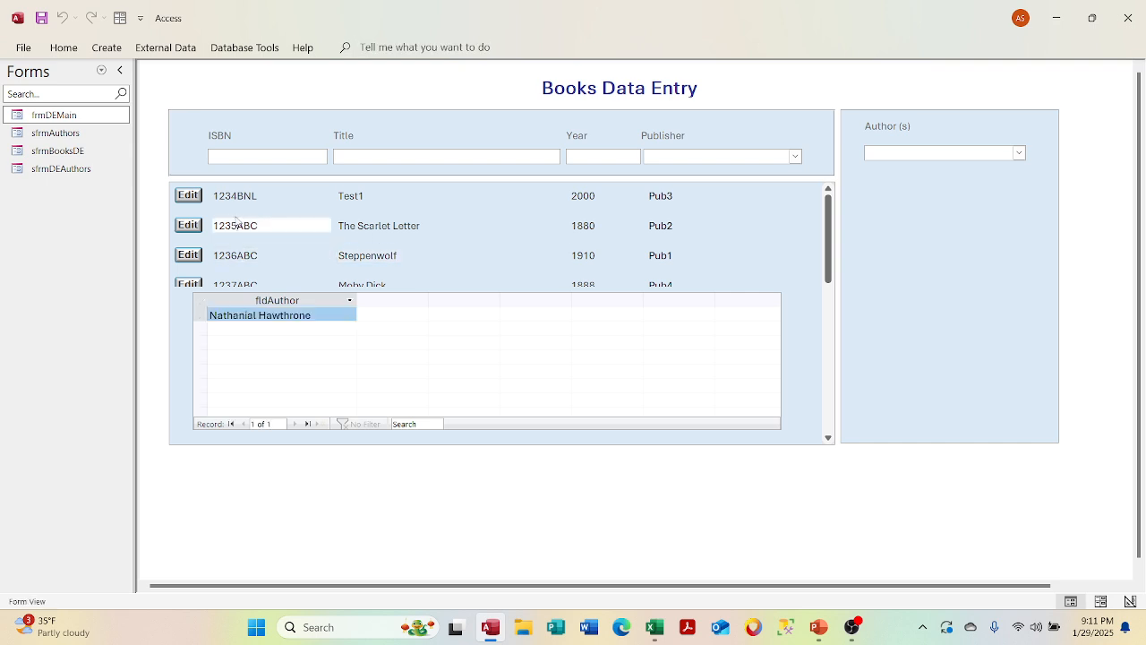
pyautogui.click(236, 195)
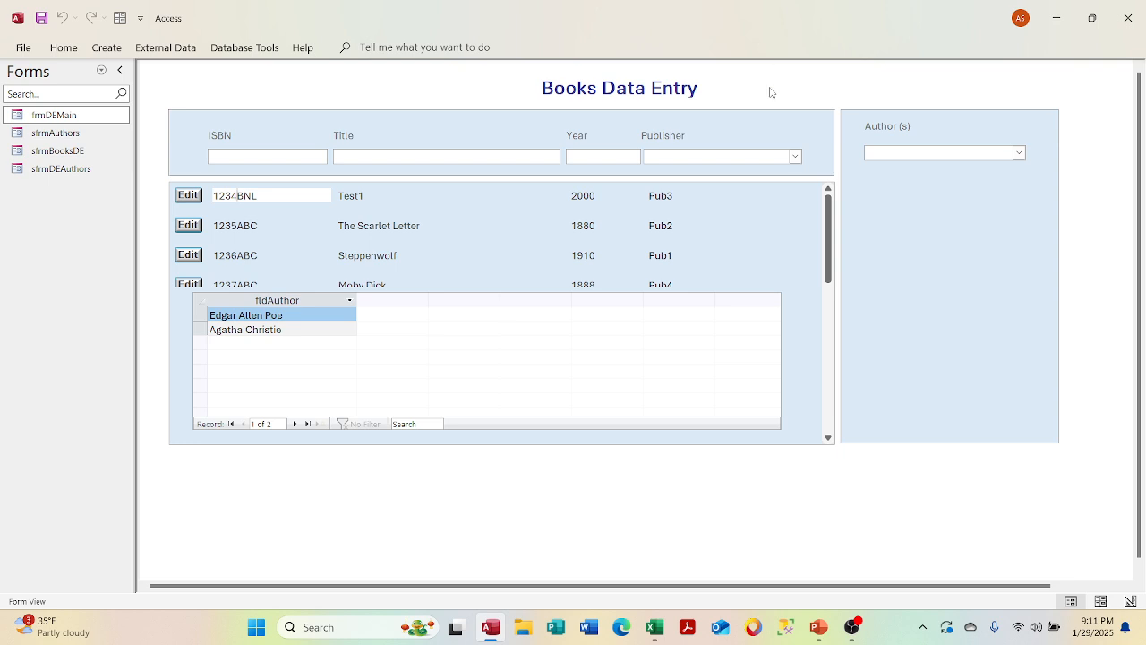
pyautogui.rightClick(770, 90)
pyautogui.click(781, 143)
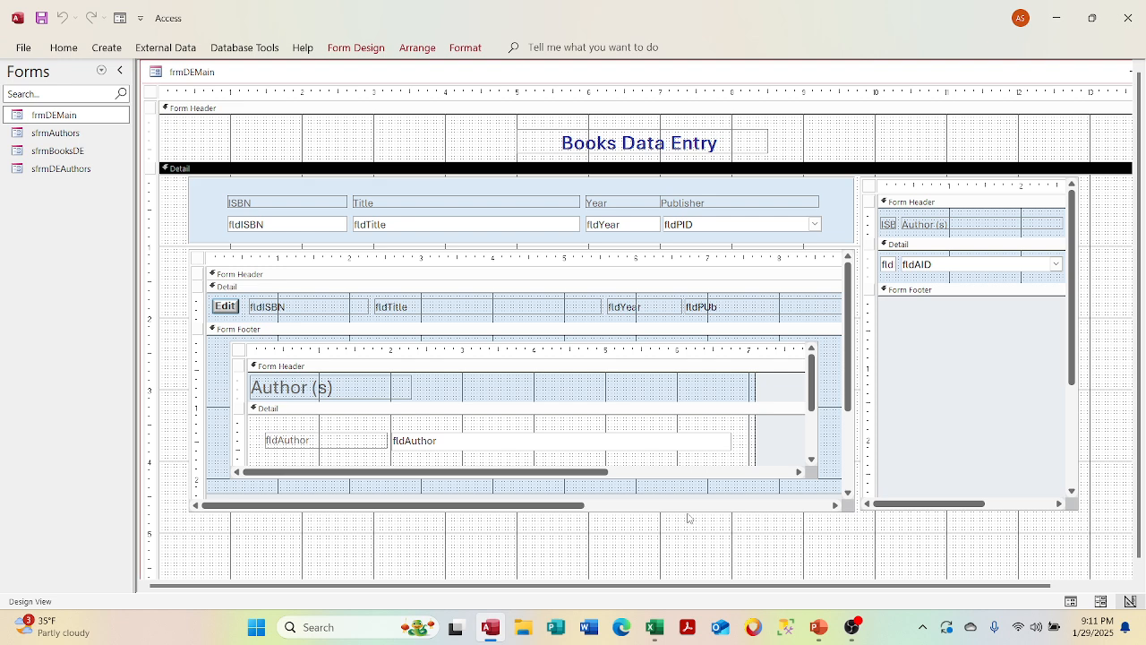
# - Extend the books subform control on the main form down to about the 6-inch mark
pyautogui.click(672, 506)
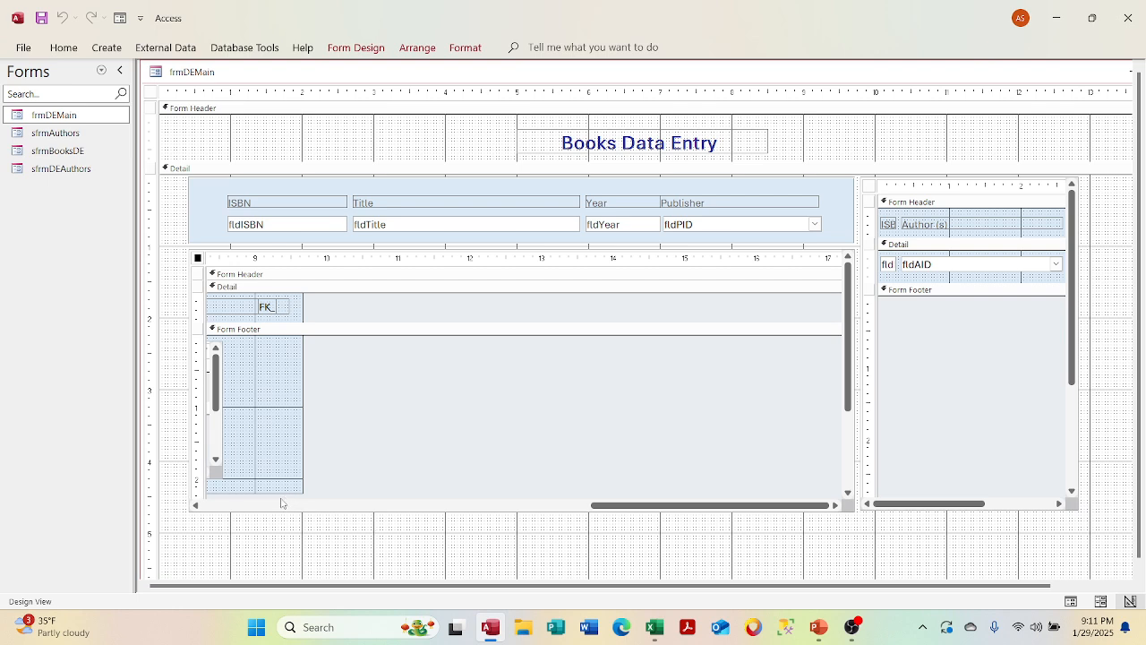
pyautogui.click(269, 505)
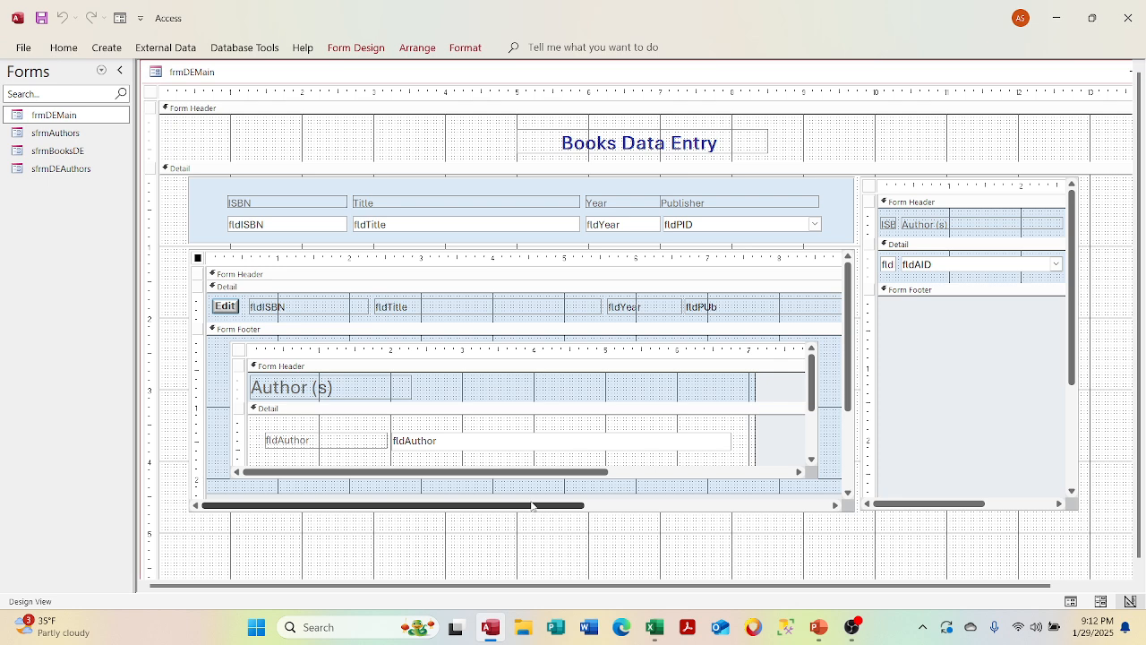
pyautogui.click(595, 507)
pyautogui.click(354, 507)
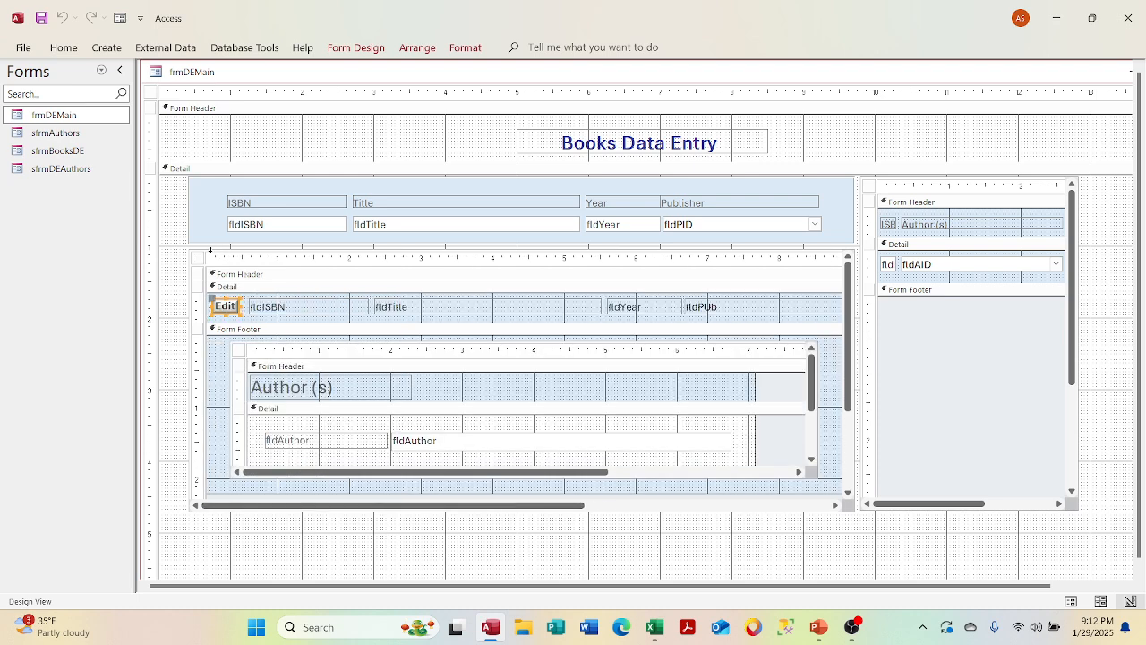
pyautogui.click(208, 248)
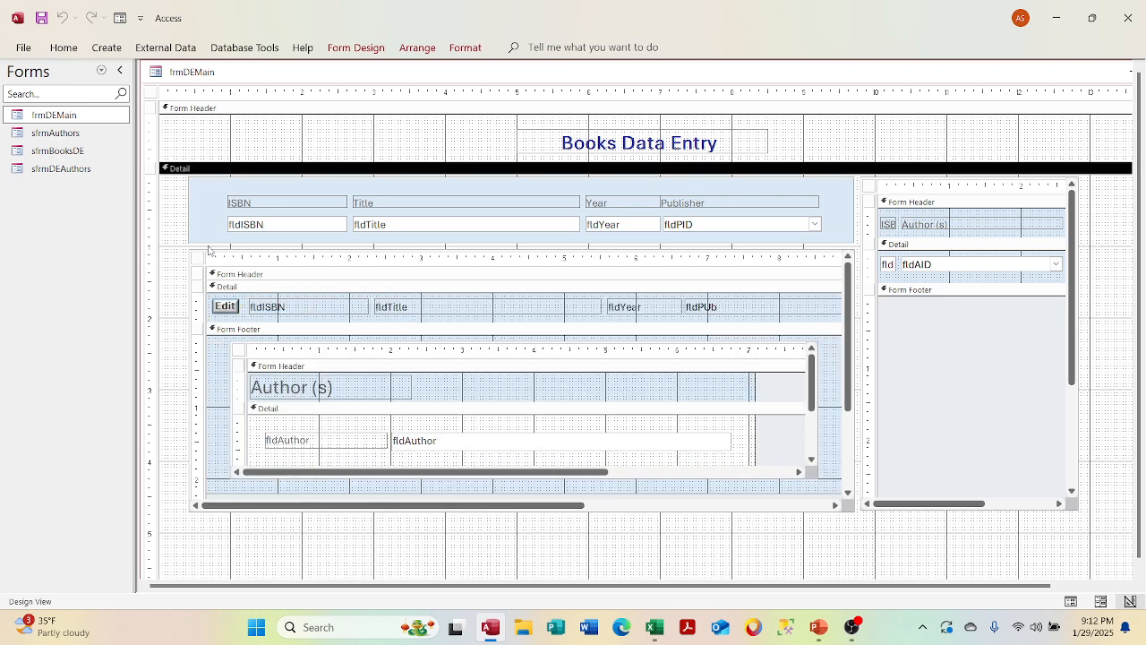
pyautogui.click(192, 295)
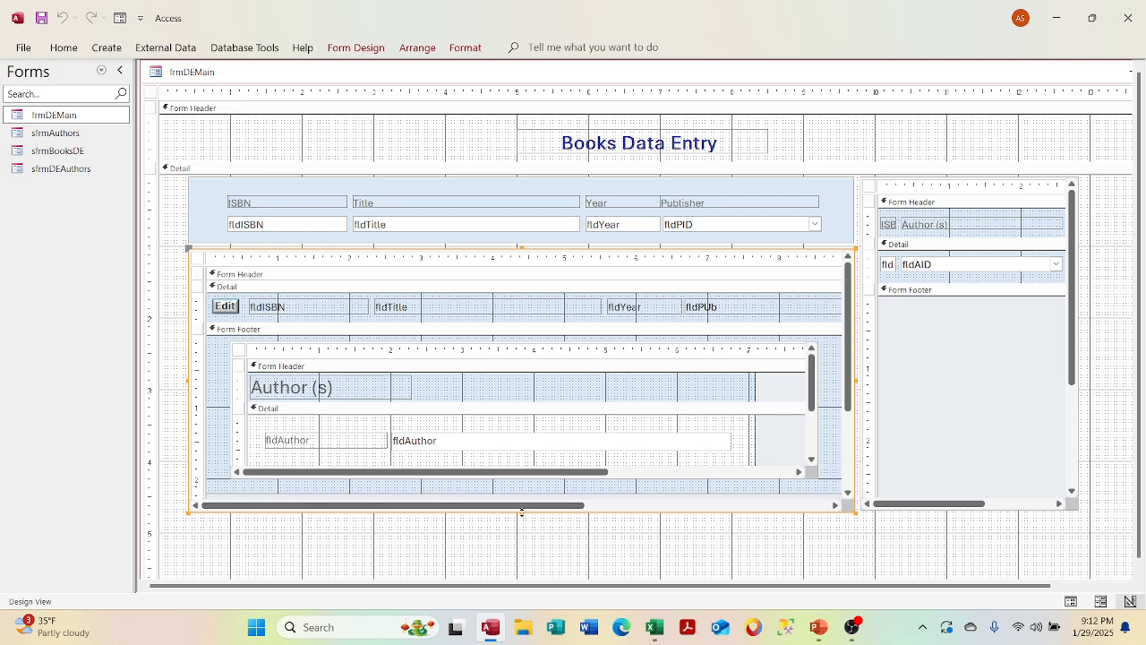
pyautogui.moveTo(522, 511); pyautogui.dragTo(520, 605)
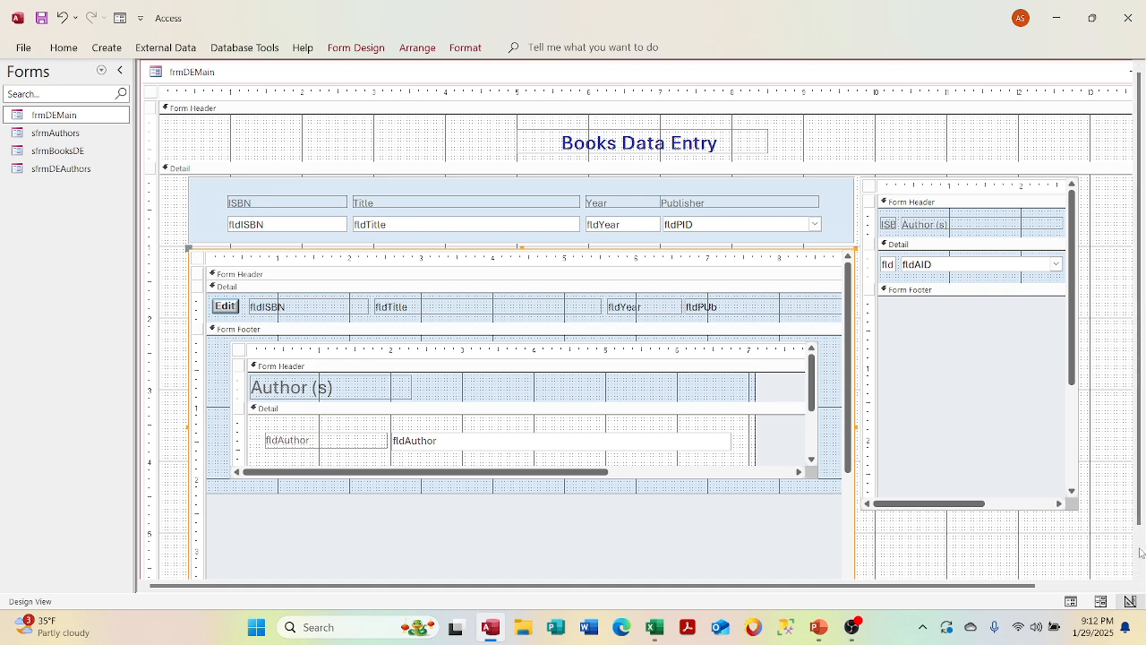
pyautogui.click(1141, 553)
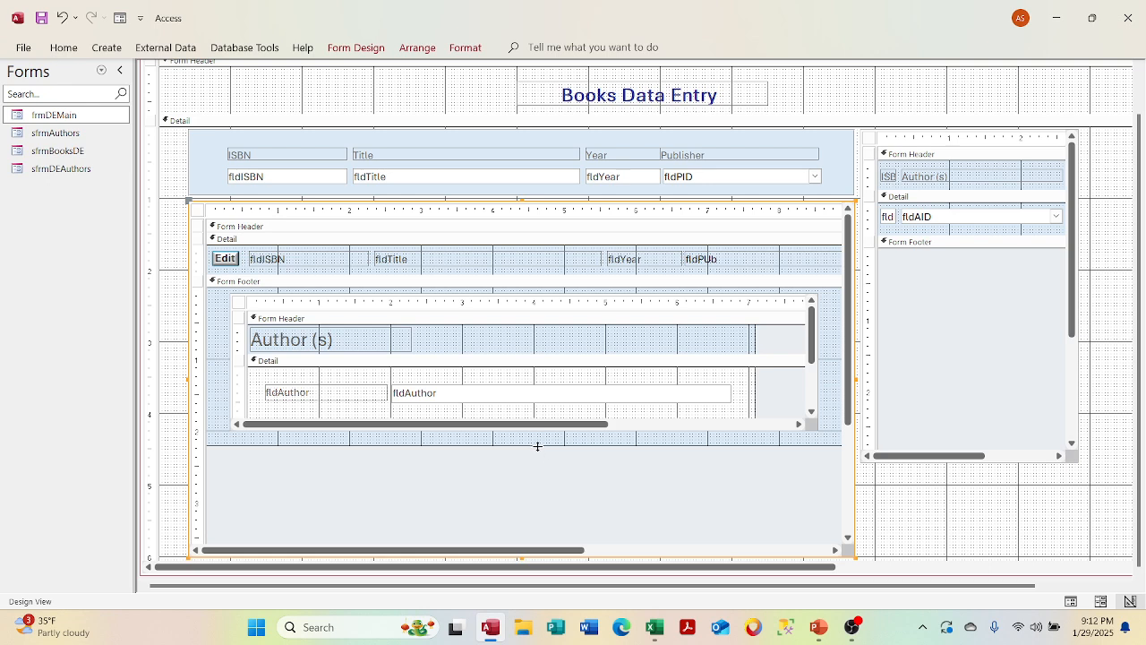
# - Deepen the books subform's footer to about 3.5 inches and move the authors subform about 1.3 inches lower in it
pyautogui.moveTo(537, 445); pyautogui.dragTo(518, 537)
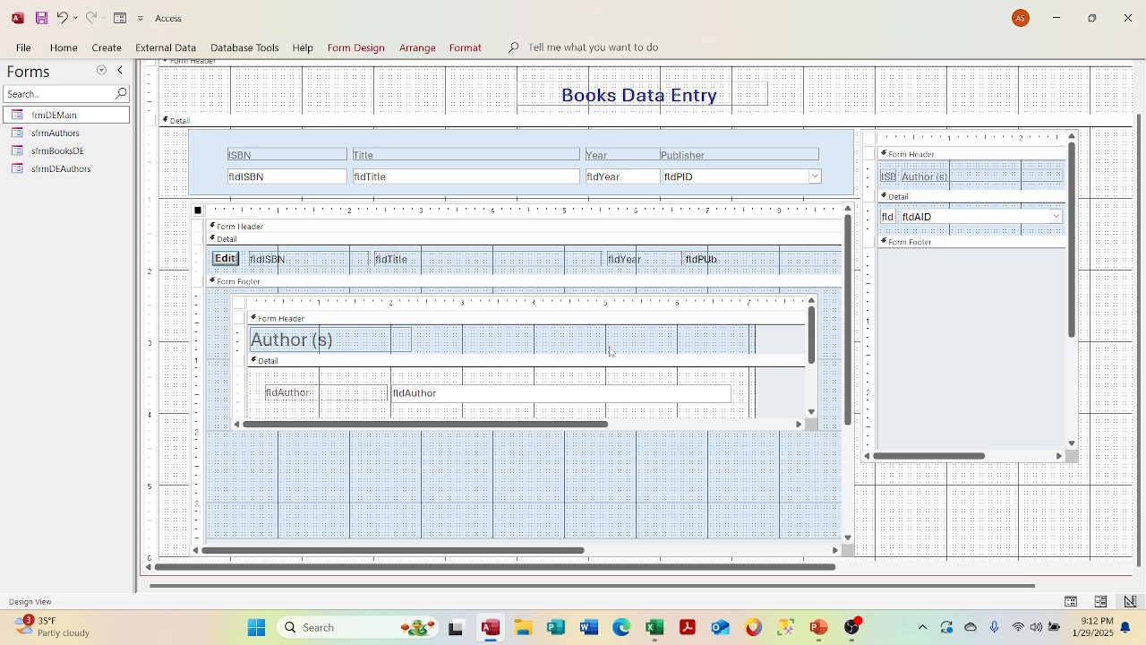
pyautogui.moveTo(591, 299); pyautogui.dragTo(585, 389)
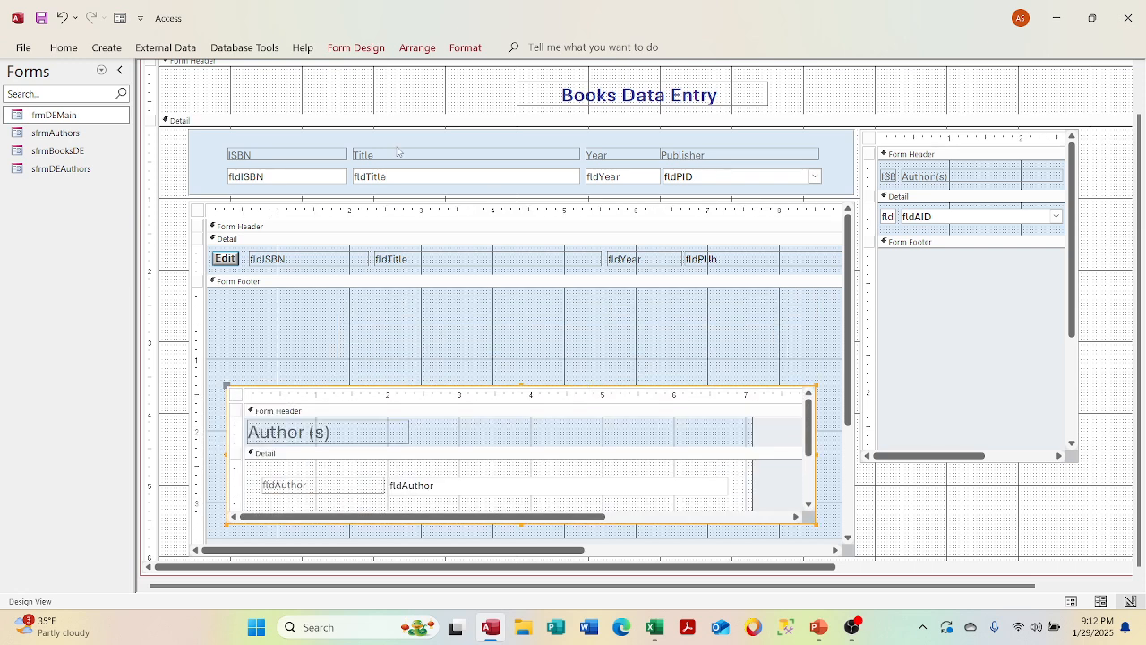
# - Preview the main form in Form View to check the books list above the authors subform, and return to Design View
pyautogui.click(1138, 84)
pyautogui.click(340, 49)
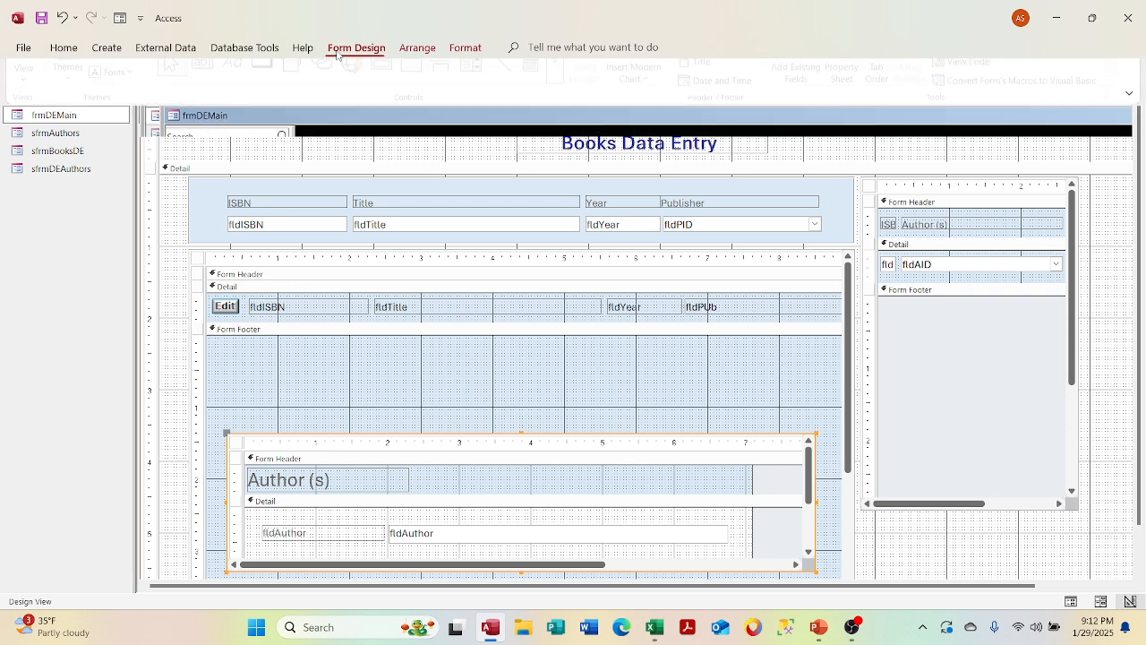
pyautogui.click(32, 78)
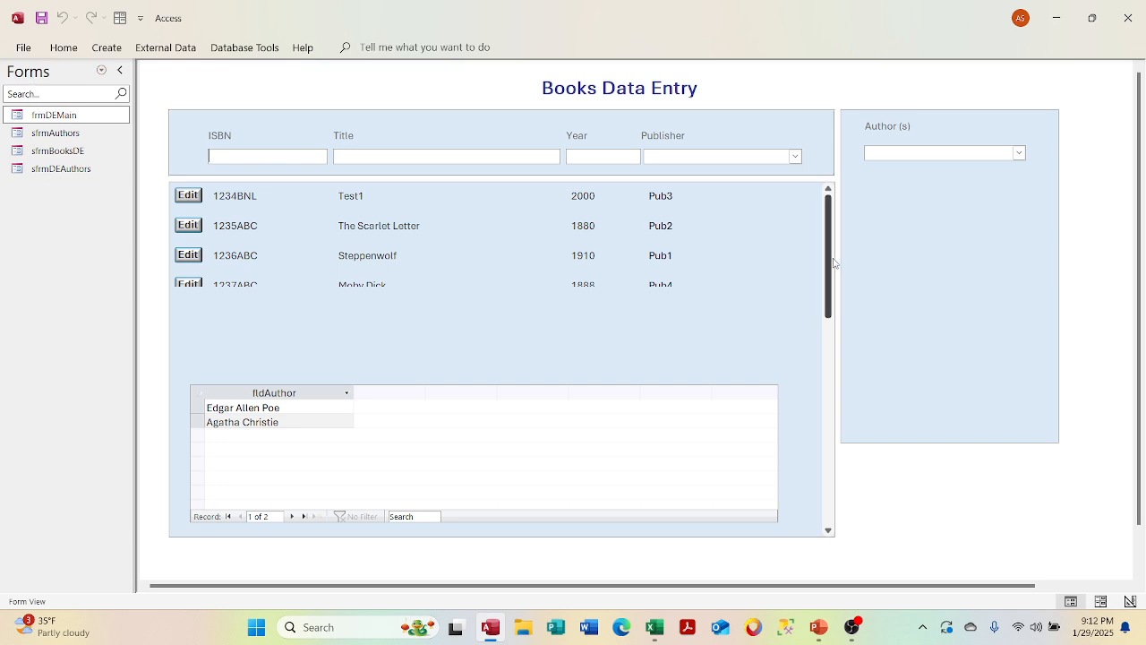
pyautogui.moveTo(833, 263); pyautogui.dragTo(779, 191)
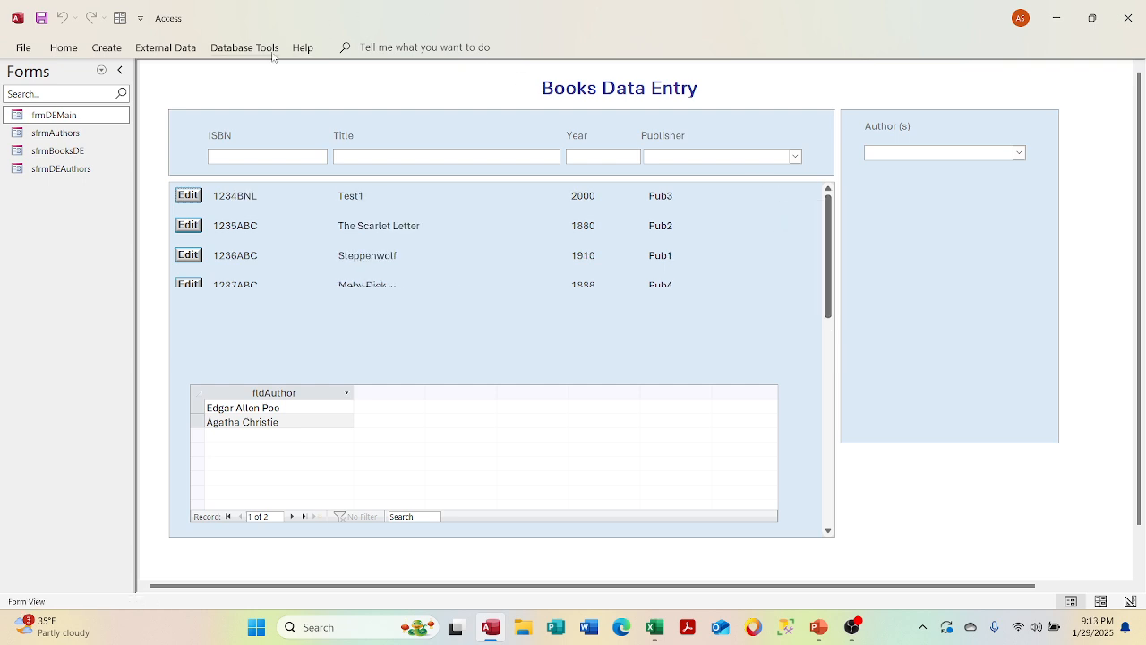
pyautogui.rightClick(219, 99)
pyautogui.rightClick(206, 84)
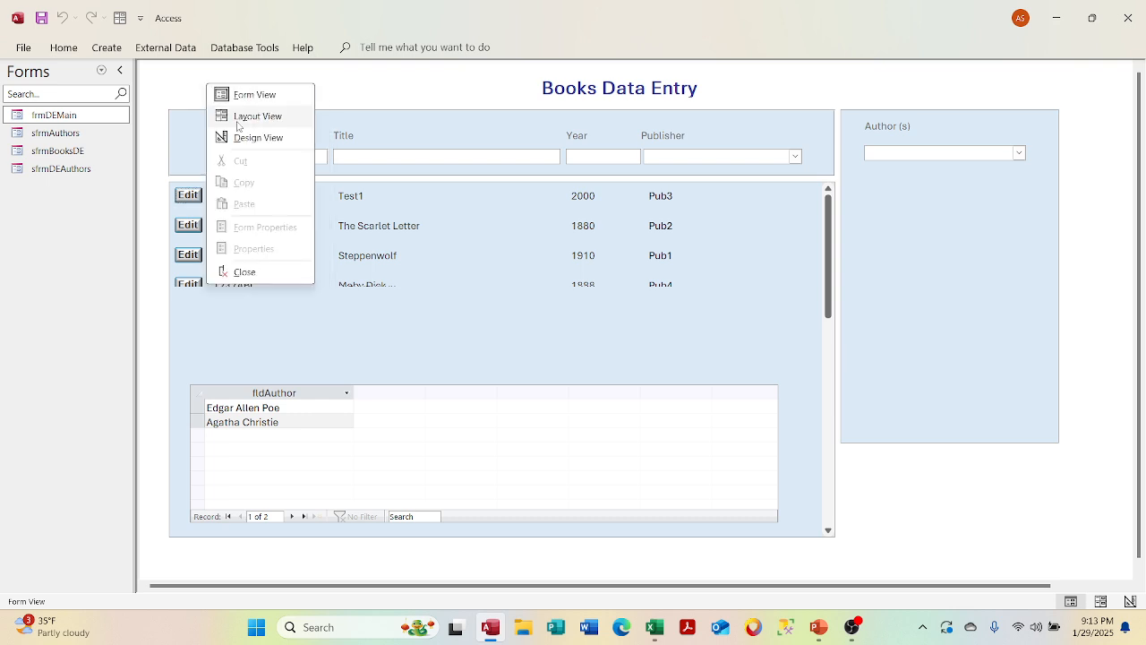
pyautogui.click(234, 116)
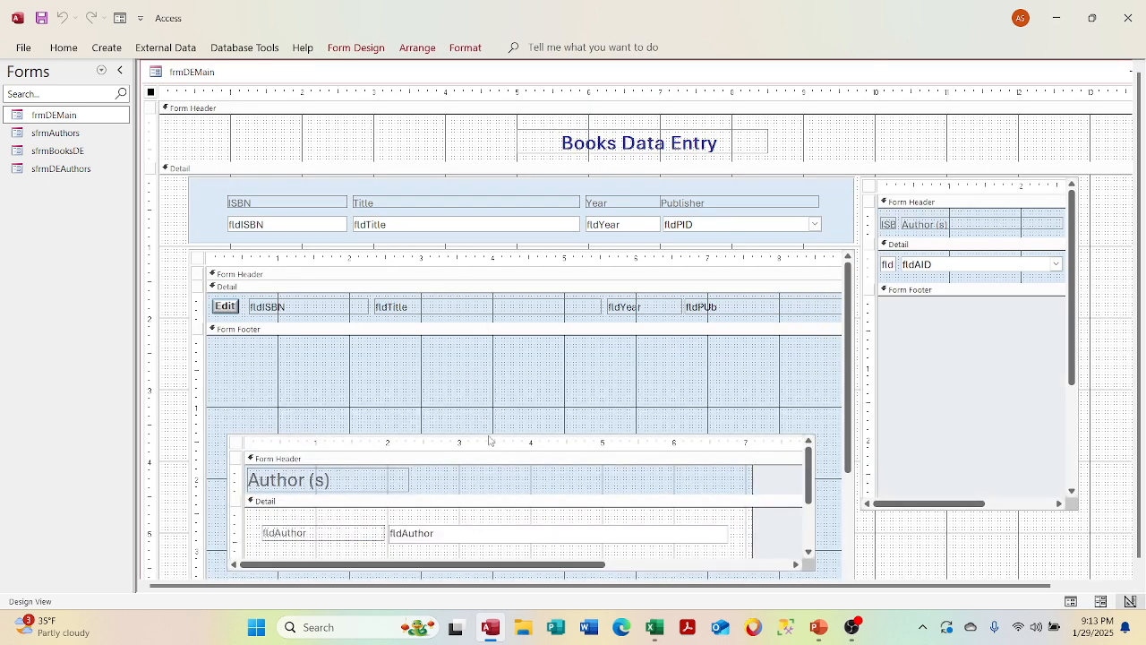
# - Shorten the authors subform in the books subform's footer to about 1.3 inches tall by lowering its upper edge
pyautogui.click(501, 436)
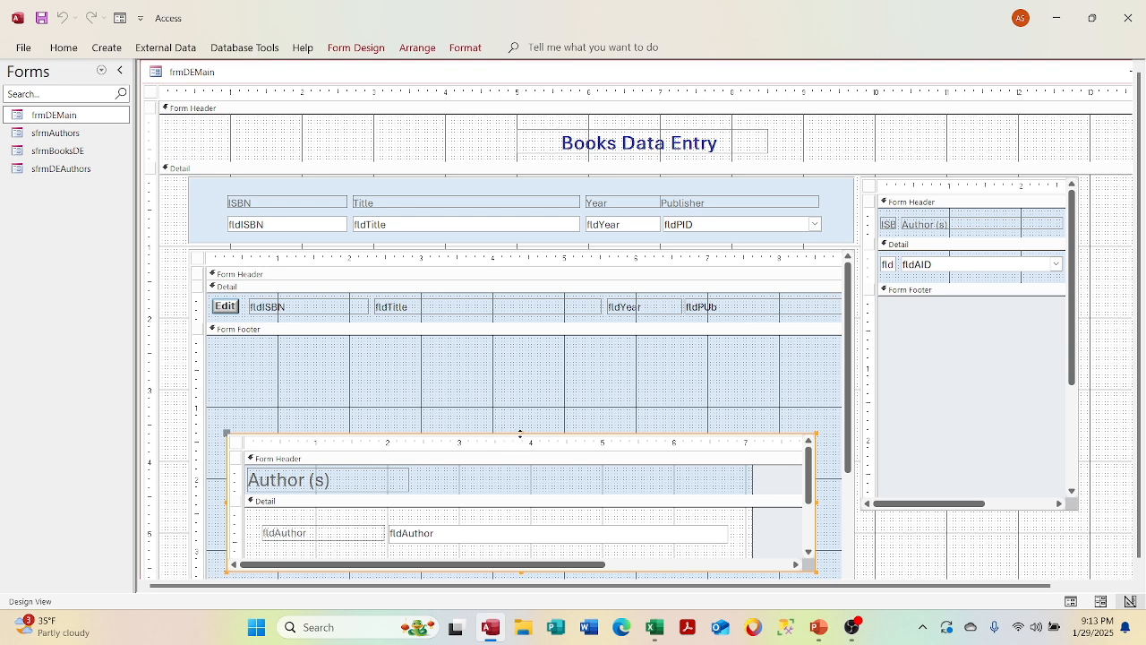
pyautogui.moveTo(520, 433); pyautogui.dragTo(514, 469)
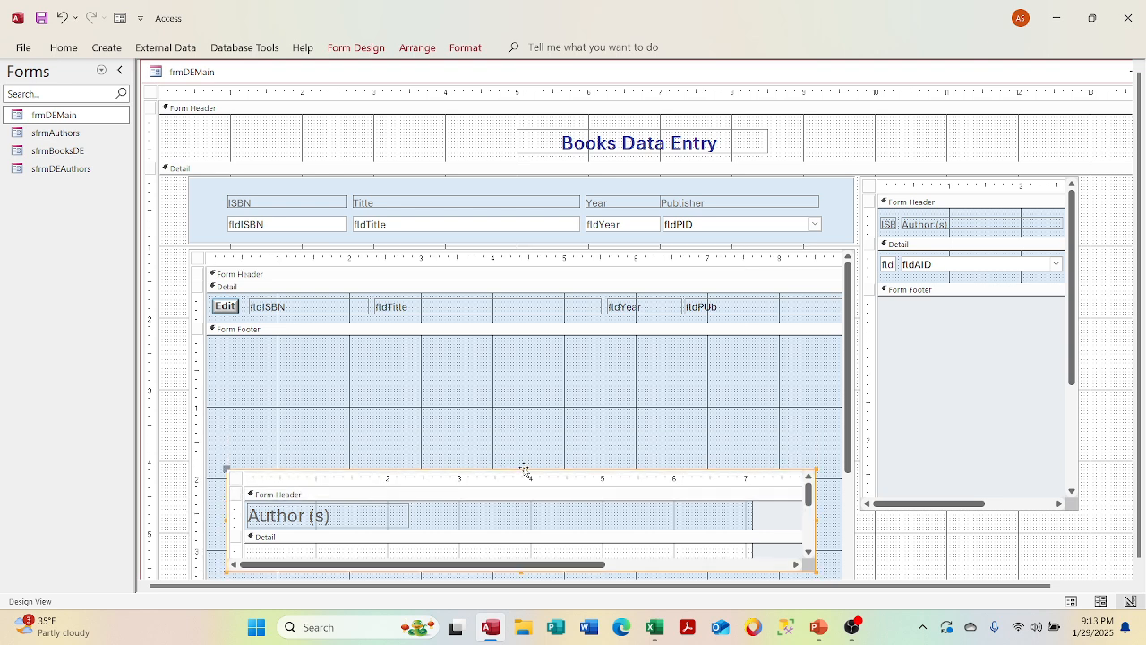
pyautogui.moveTo(523, 469); pyautogui.dragTo(520, 480)
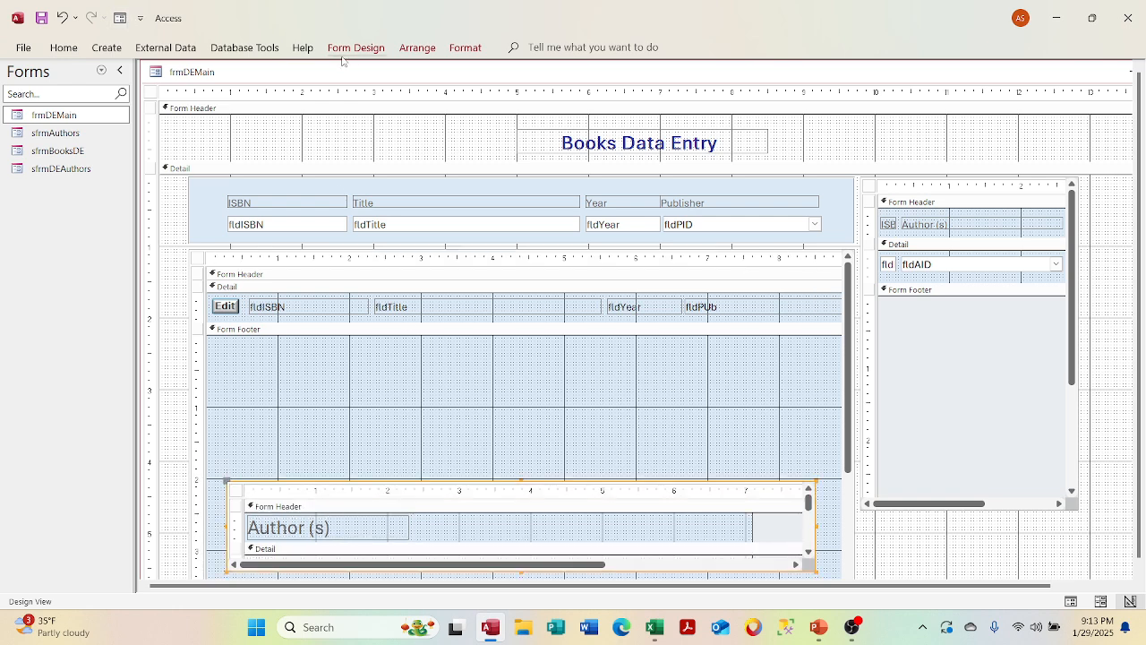
# - Check the book records above the shortened authors subform in Form View and return to Design View
pyautogui.click(351, 55)
pyautogui.click(29, 80)
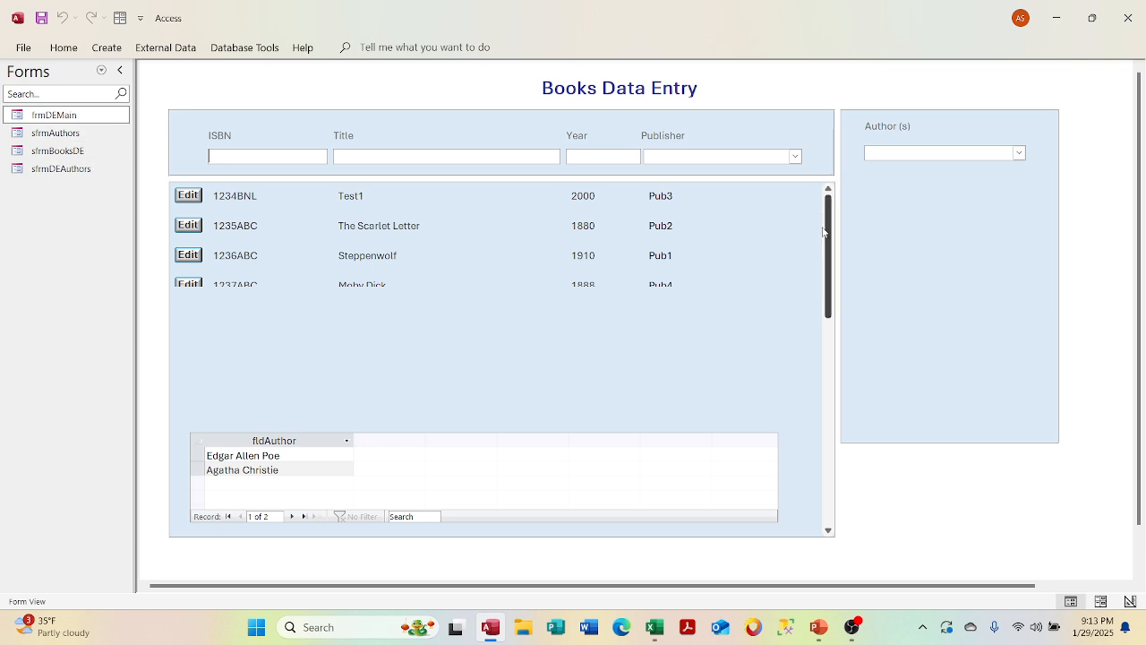
pyautogui.moveTo(825, 235); pyautogui.dragTo(780, 176)
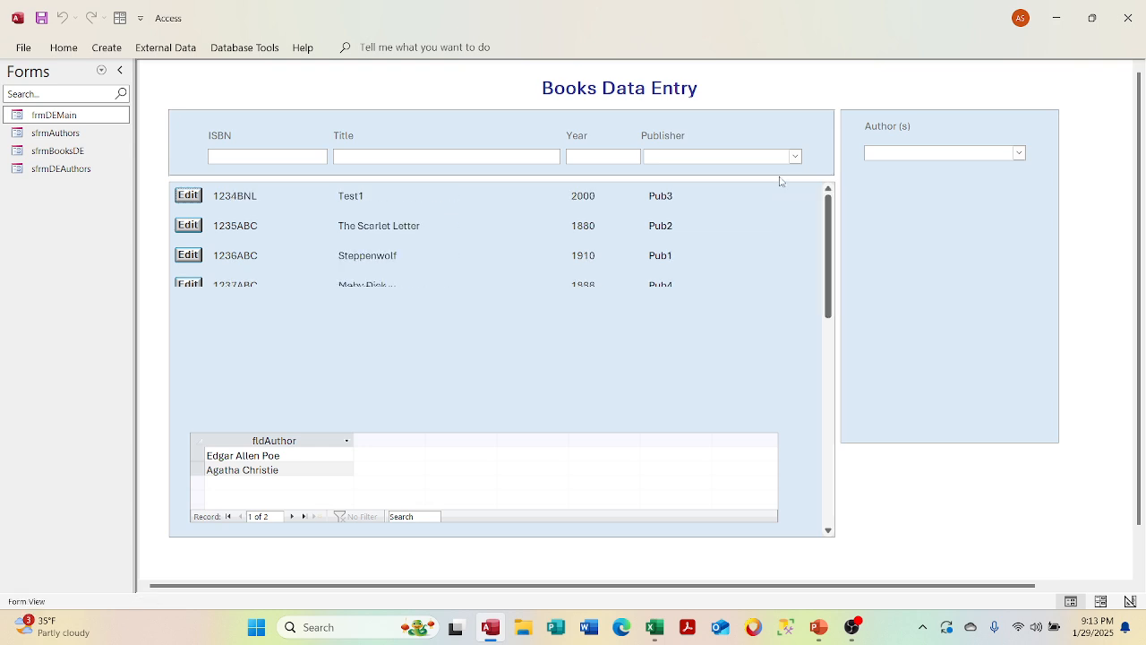
pyautogui.rightClick(197, 78)
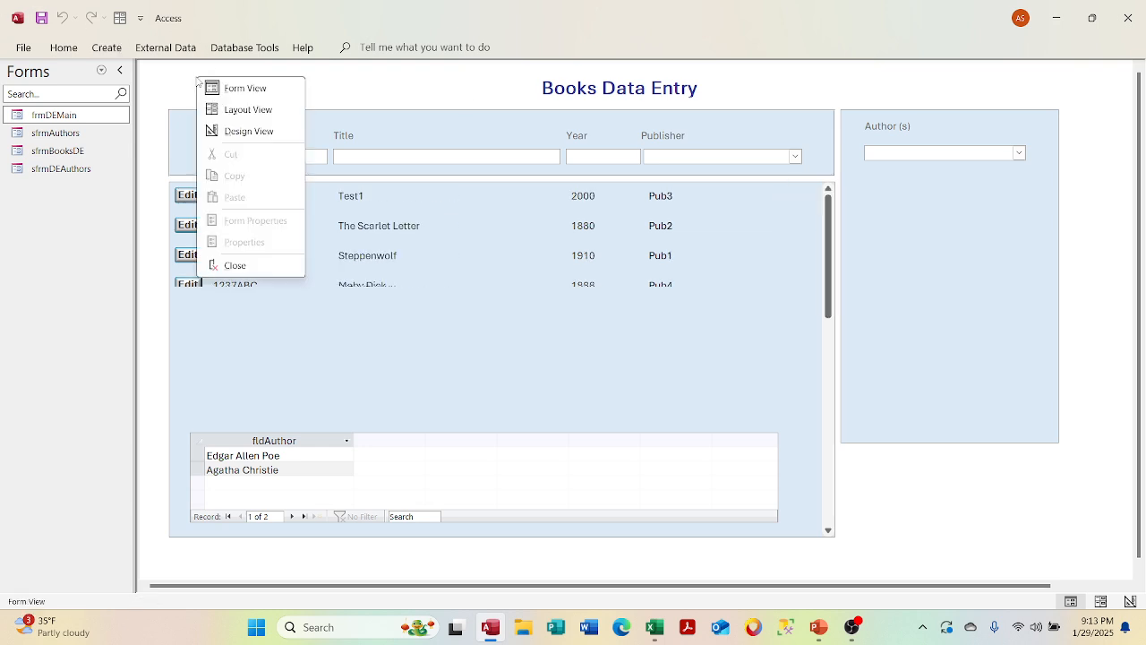
pyautogui.click(225, 133)
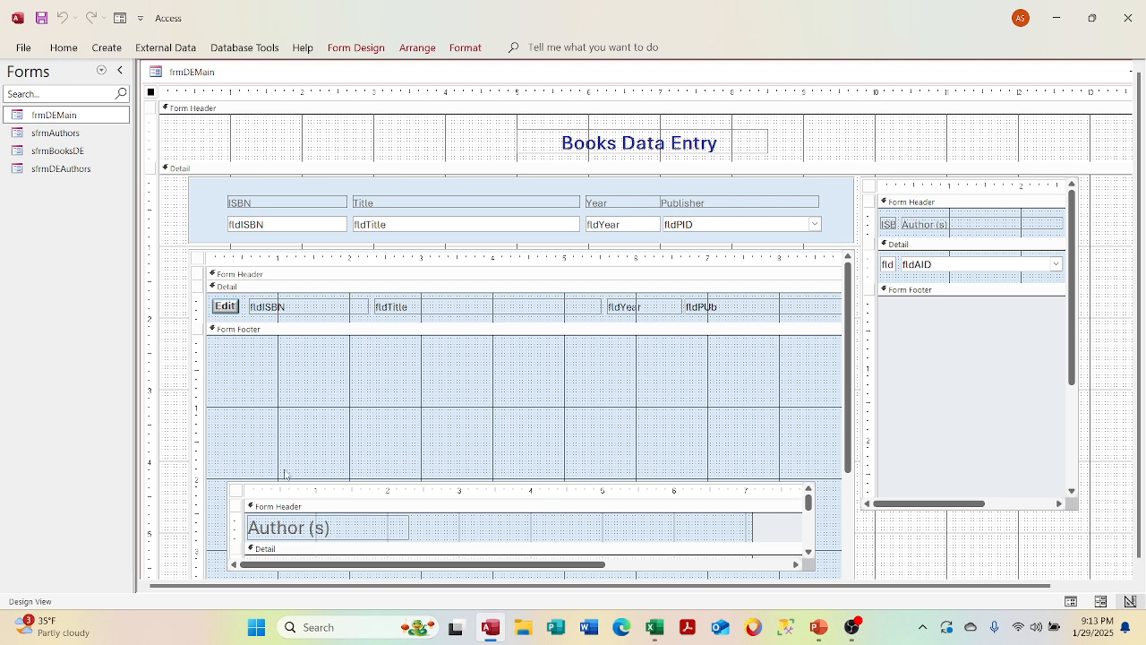
# - Delete the authors subform from the books subform's footer
pyautogui.click(273, 486)
pyautogui.click(269, 483)
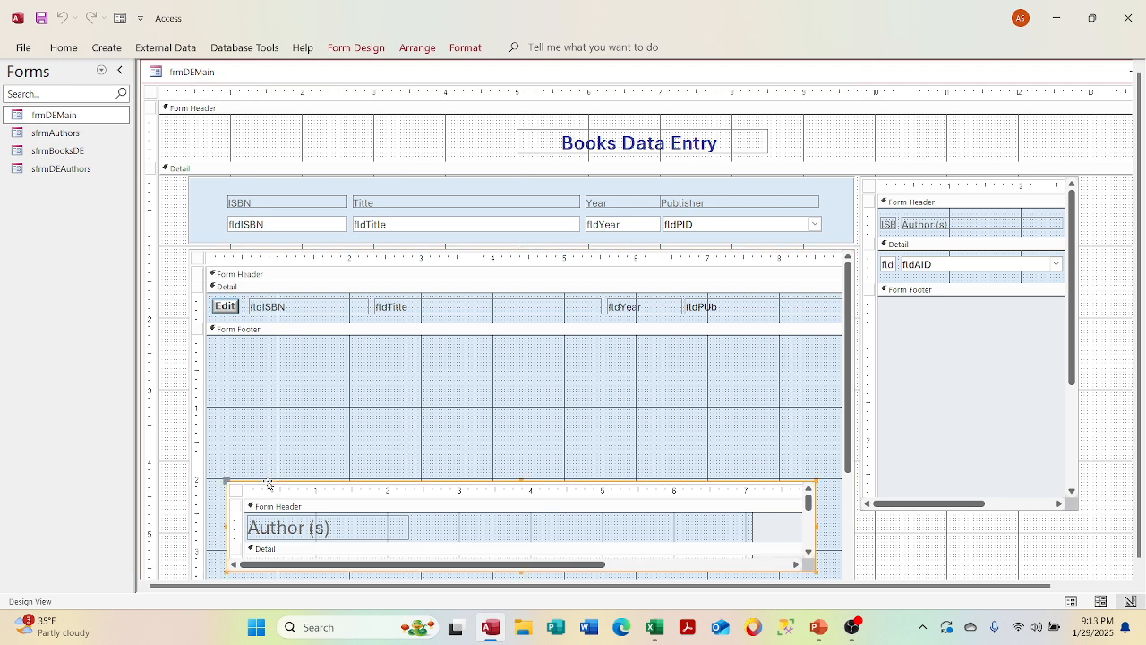
pyautogui.press('Delete')
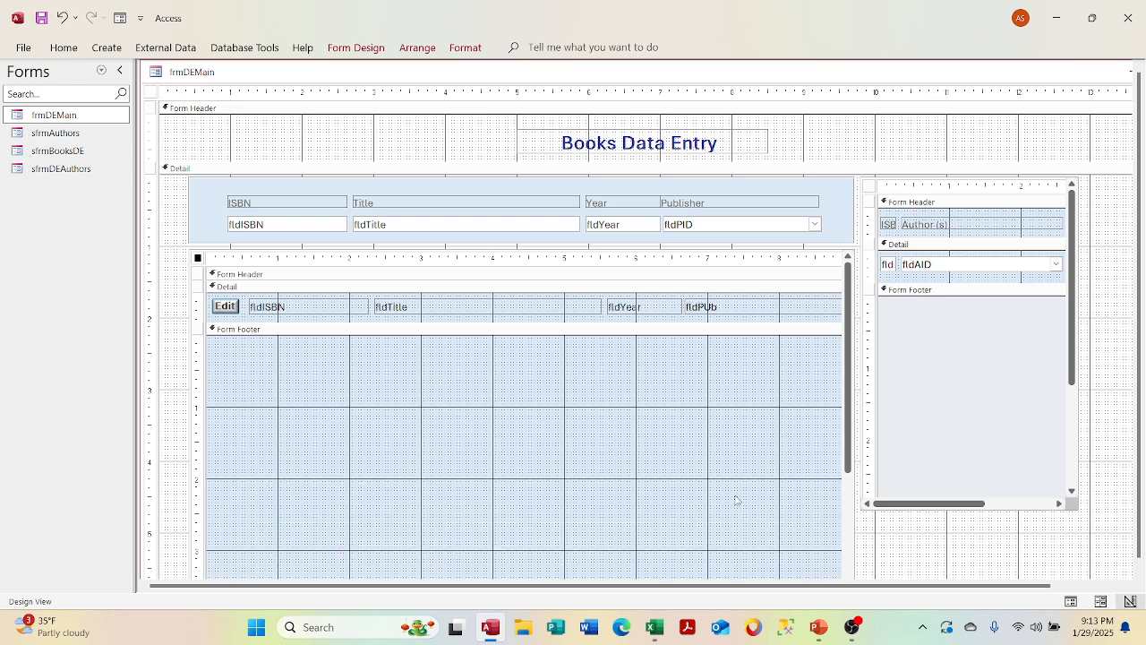
# - Collapse the books subform's footer to zero height and switch the main form to Form View
pyautogui.click(847, 567)
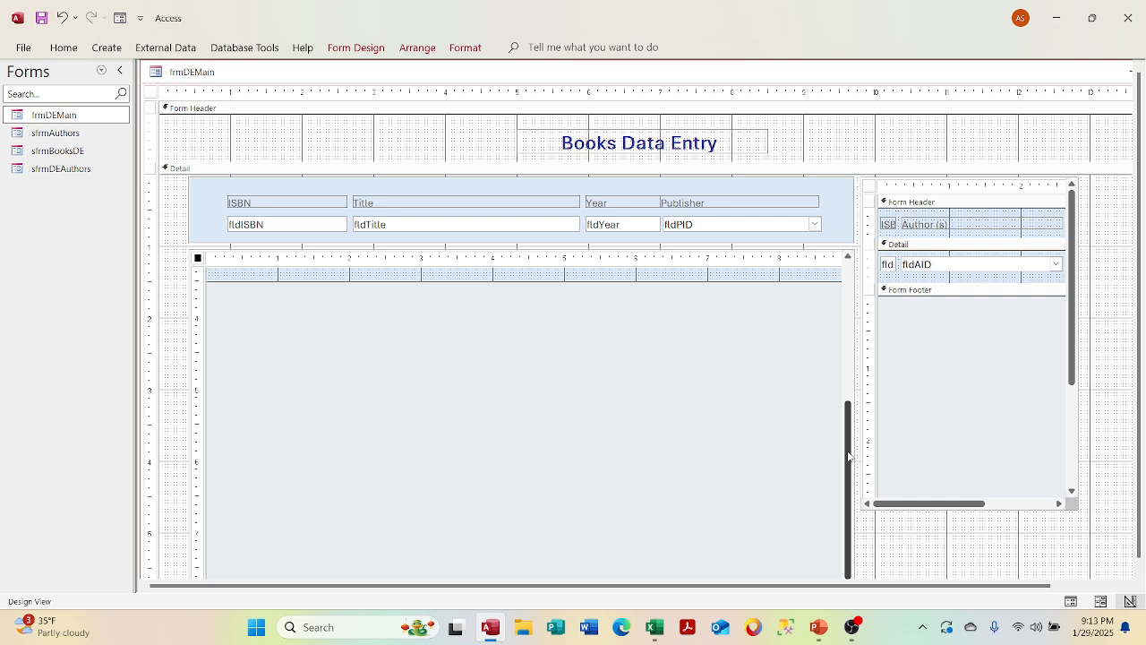
pyautogui.moveTo(847, 454); pyautogui.dragTo(839, 414)
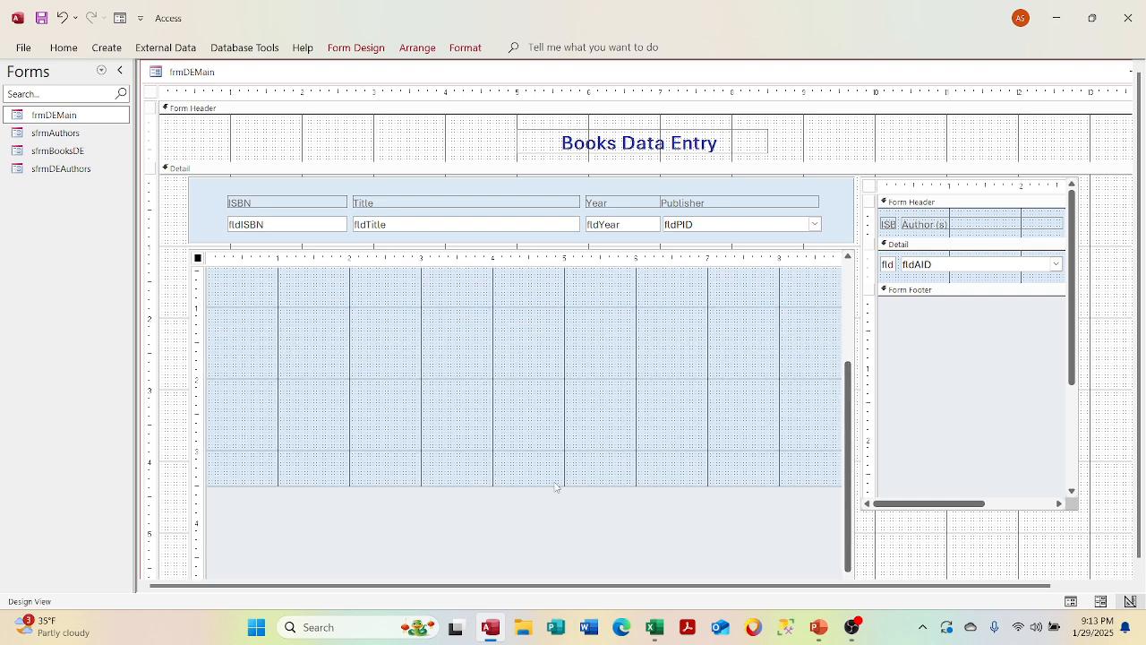
pyautogui.moveTo(552, 483); pyautogui.dragTo(546, 283)
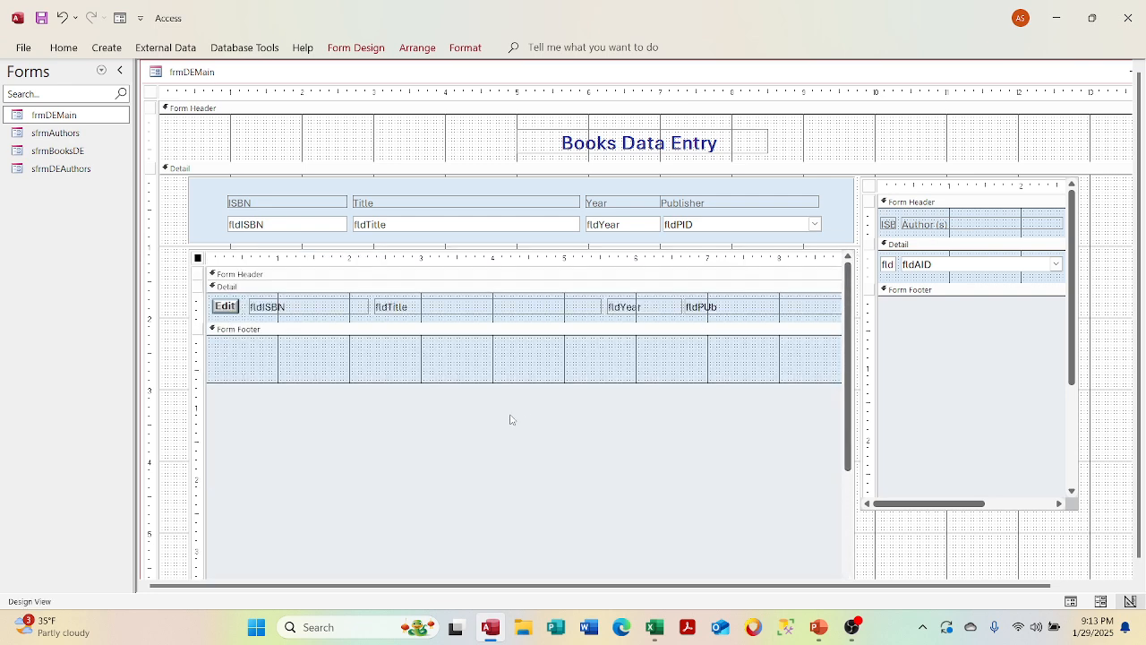
pyautogui.doubleClick(475, 397)
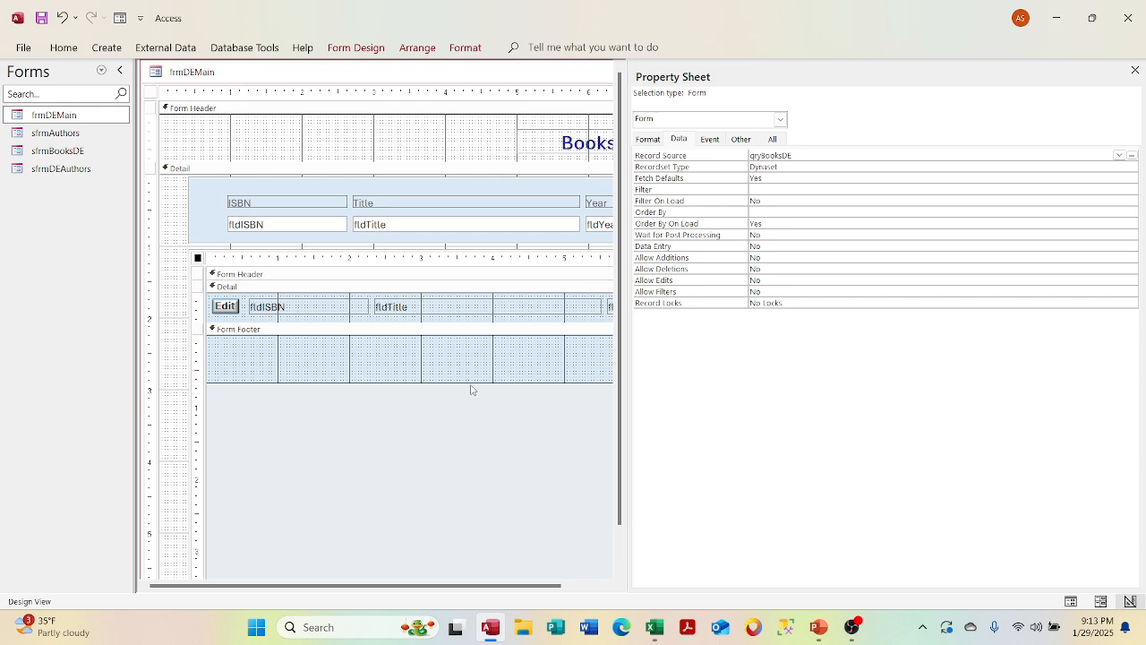
pyautogui.click(1134, 69)
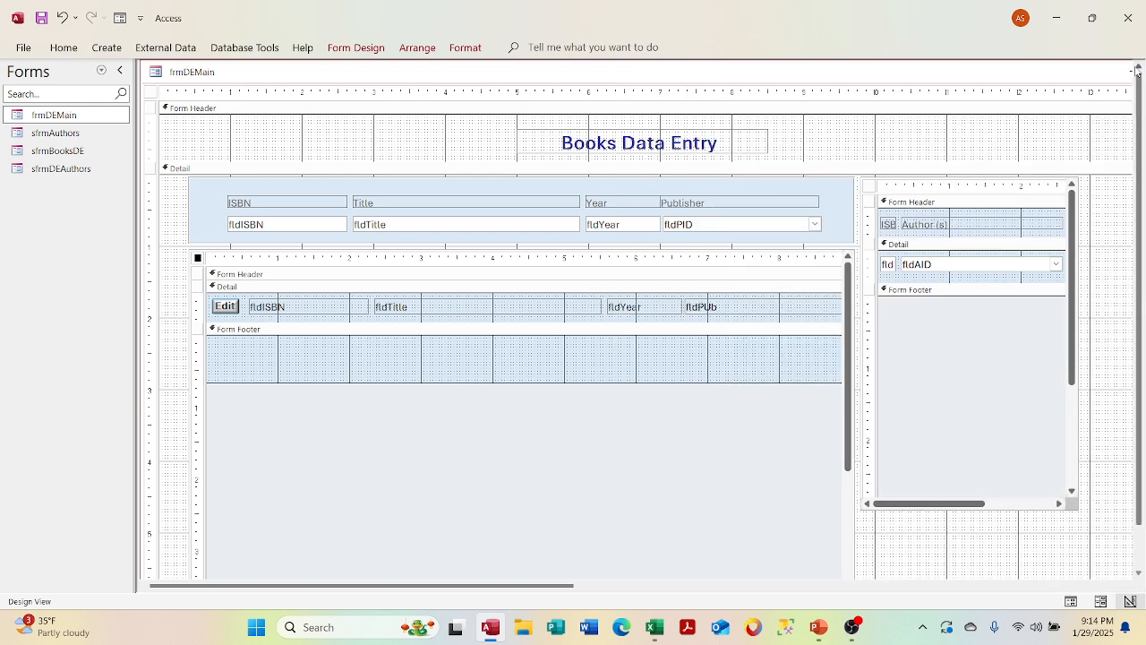
pyautogui.moveTo(531, 383); pyautogui.dragTo(529, 331)
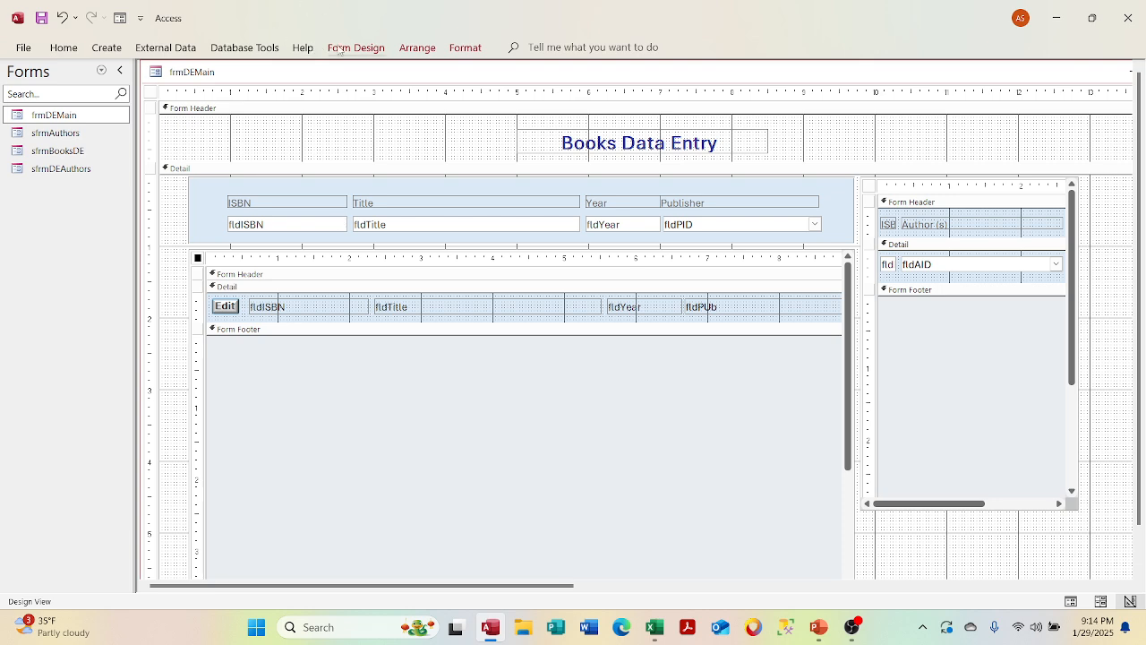
pyautogui.click(331, 48)
pyautogui.click(30, 82)
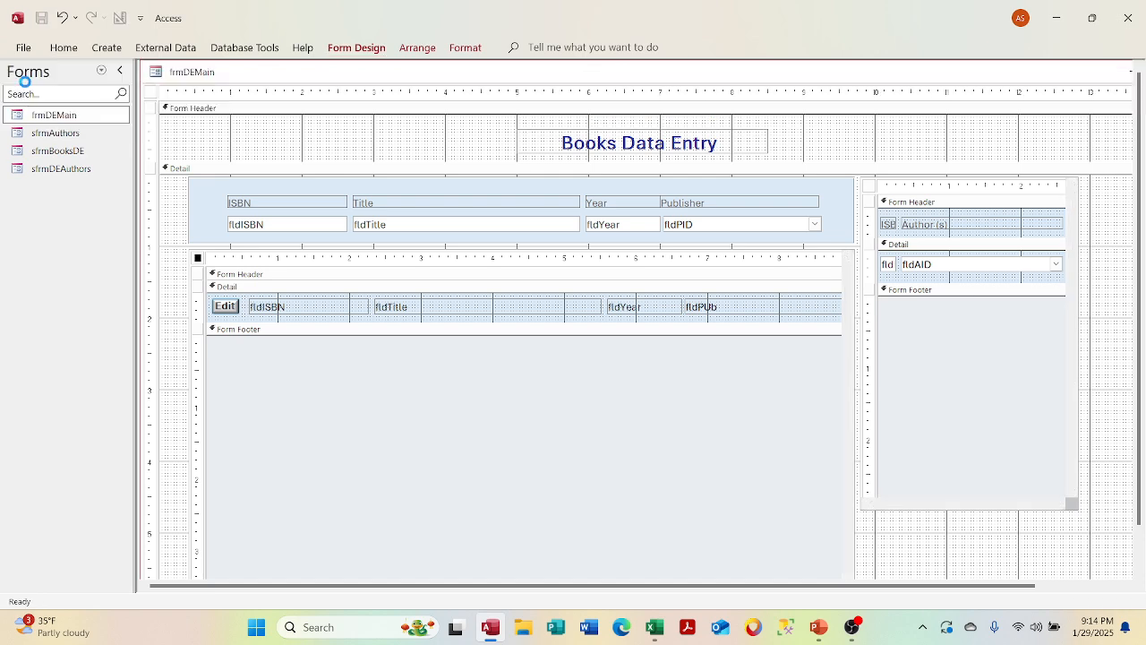